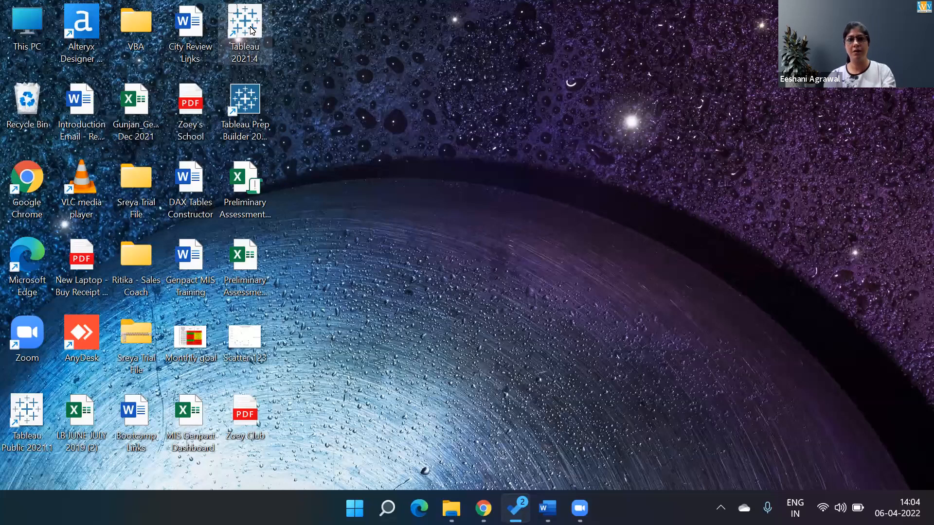
# Launch Tableau, start a Microsoft Excel connection and browse on the Data (D:) drive to the Class Datasets folder
pyautogui.doubleClick(252, 31)
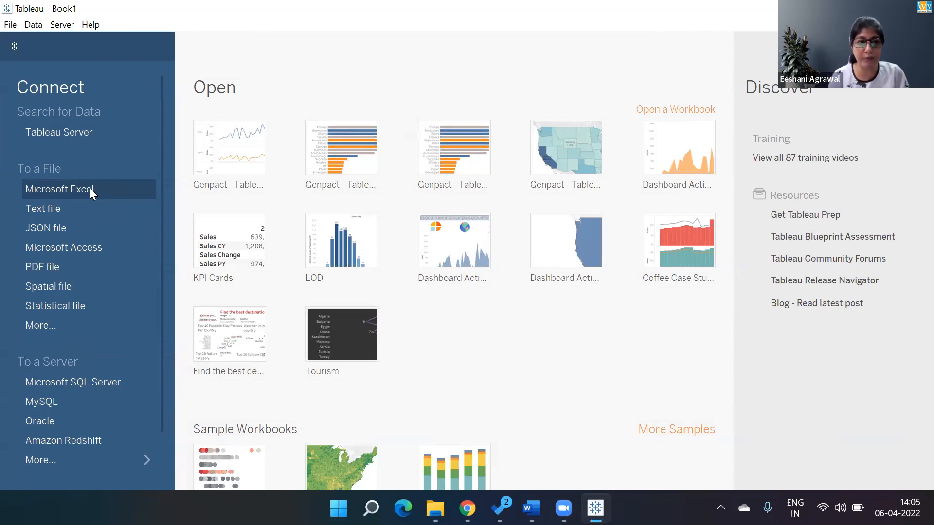
pyautogui.click(89, 189)
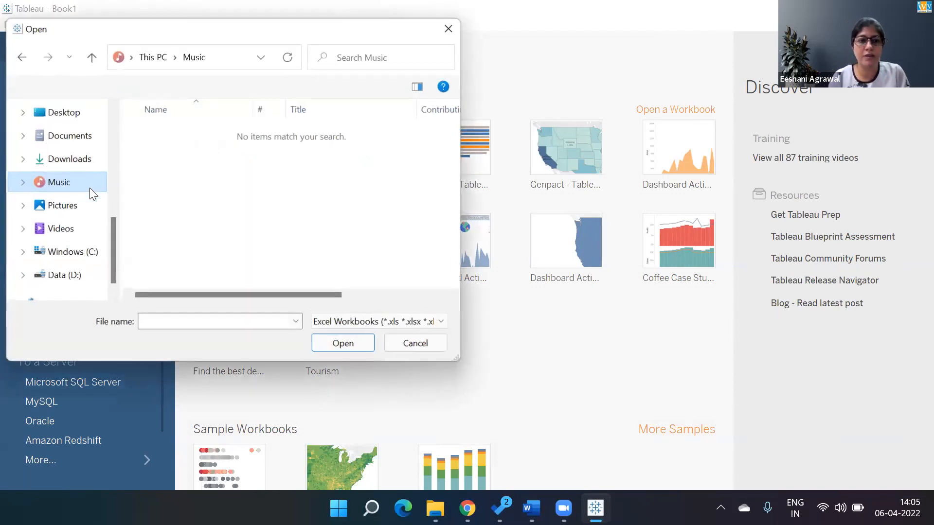
pyautogui.click(73, 276)
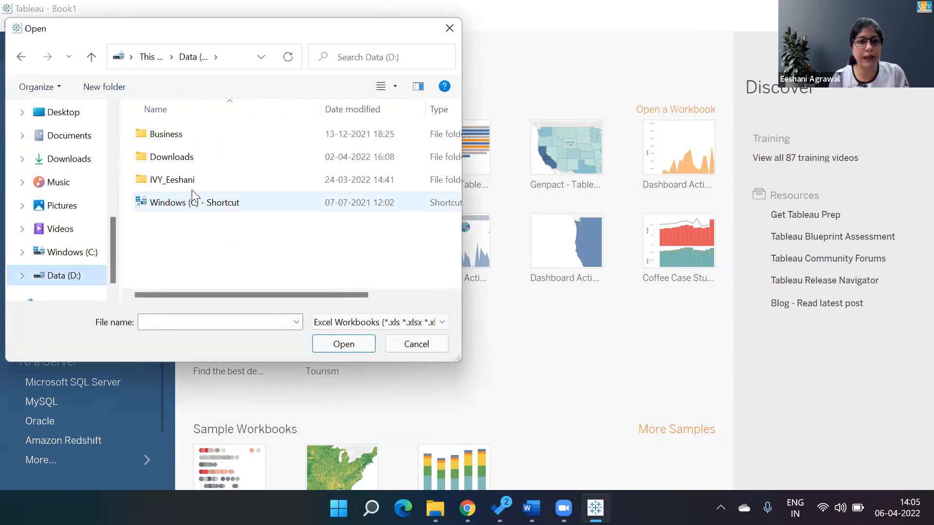
pyautogui.doubleClick(188, 180)
pyautogui.click(173, 267)
pyautogui.write('da')
pyautogui.press('Return')
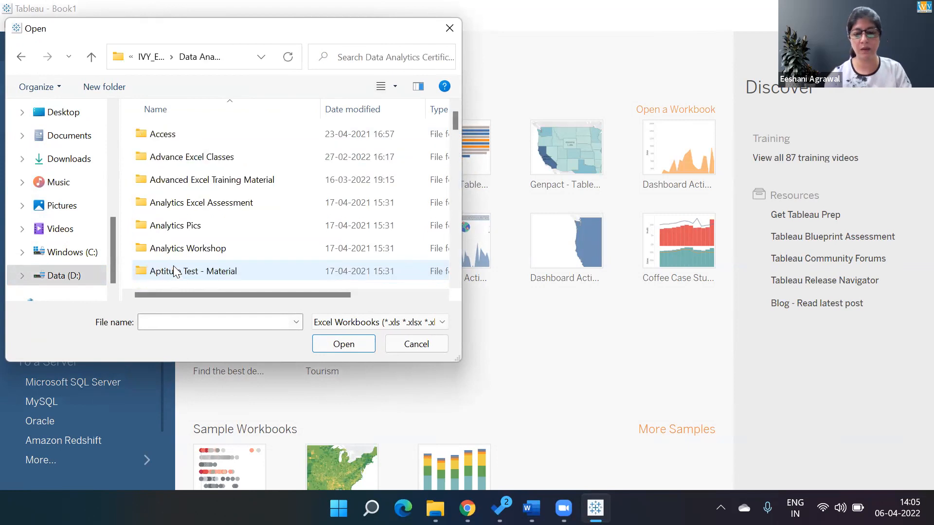
pyautogui.write('t')
pyautogui.press('Return')
pyautogui.write('e')
pyautogui.press('Return')
pyautogui.write('cl')
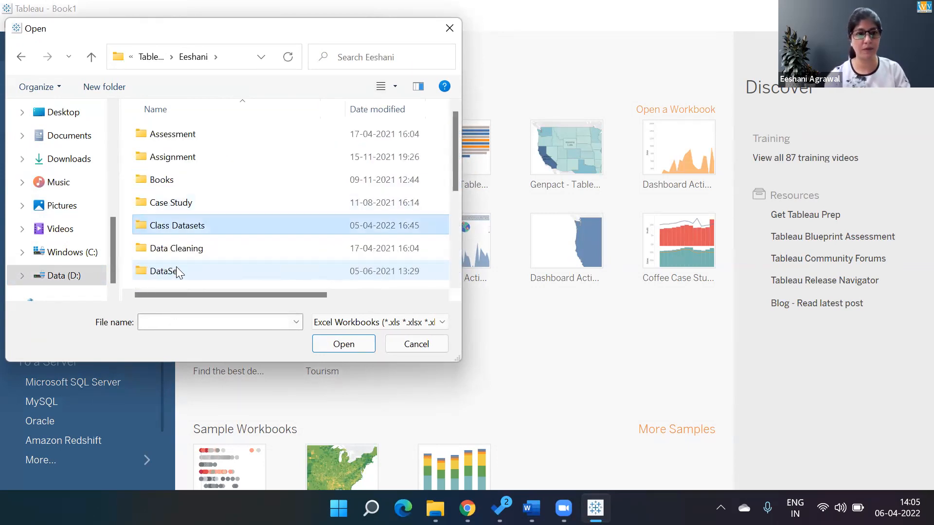
pyautogui.press('Return')
# Connect to the Super Store Sales data workbook and add its Orders table to the data source
pyautogui.write('ad')
pyautogui.press('Down')
pyautogui.press('Down')
pyautogui.press('Down')
pyautogui.press('Down')
pyautogui.press('Down')
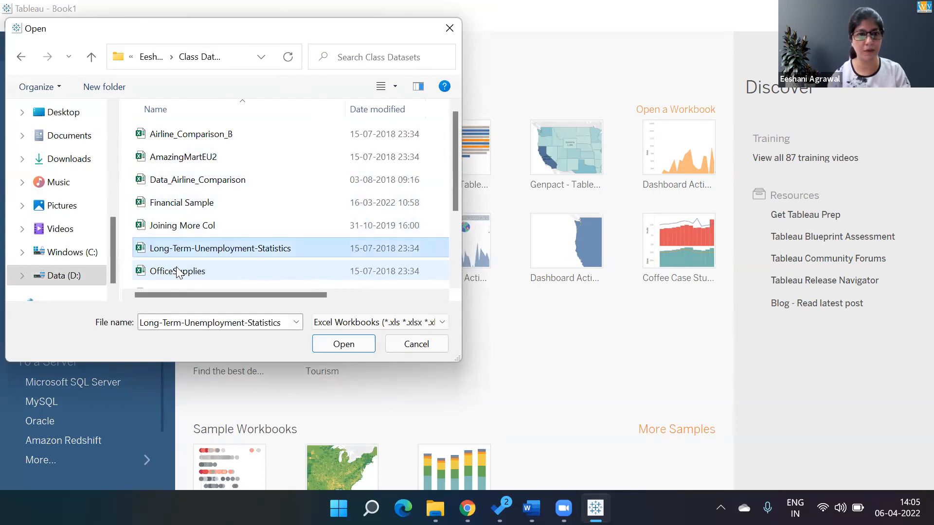
pyautogui.press('BackSpace')
pyautogui.press('BackSpace')
pyautogui.press('Down')
pyautogui.press('Down')
pyautogui.press('Down')
pyautogui.press('Down')
pyautogui.press('Return')
pyautogui.press('Down')
pyautogui.press('Down')
pyautogui.press('Up')
pyautogui.press('Return')
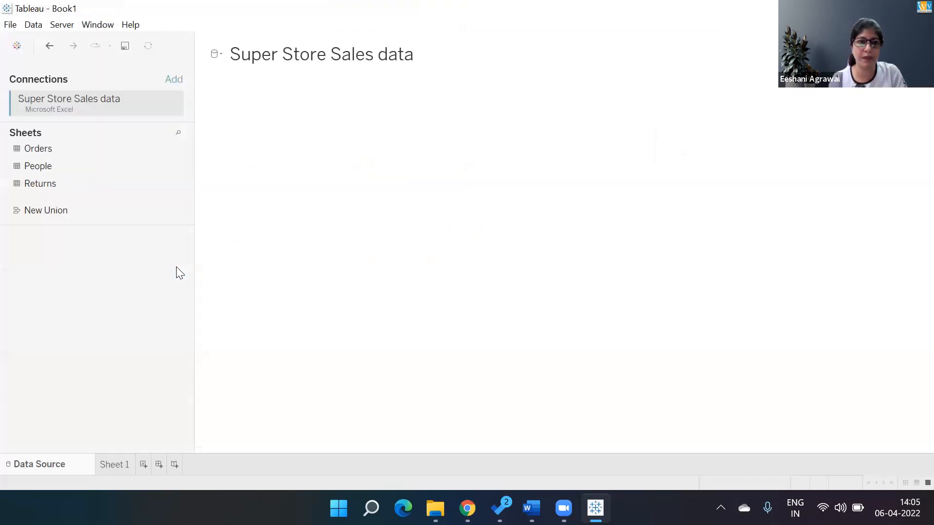
pyautogui.moveTo(33, 150); pyautogui.dragTo(356, 133)
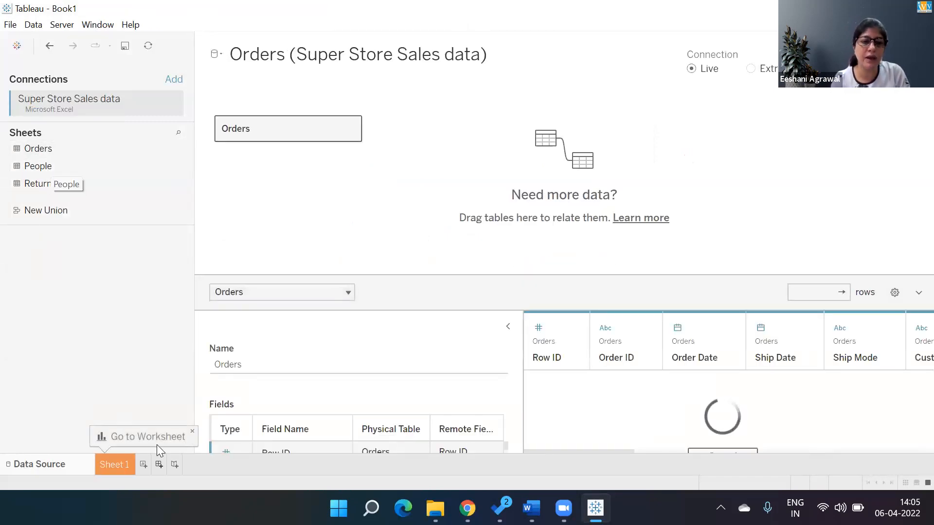
# On Sheet 1, build a horizontal bar chart of Sales by Sub-Category, sorted in descending order
pyautogui.click(118, 464)
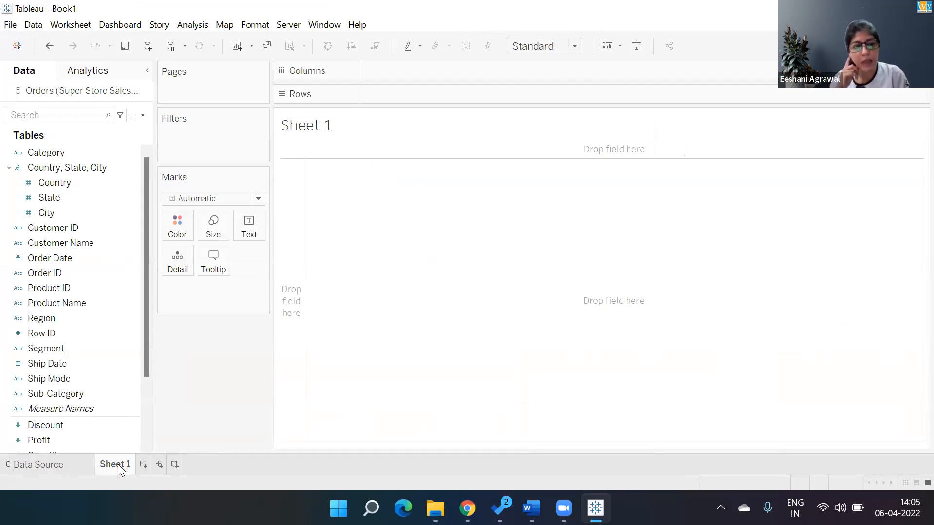
pyautogui.doubleClick(69, 395)
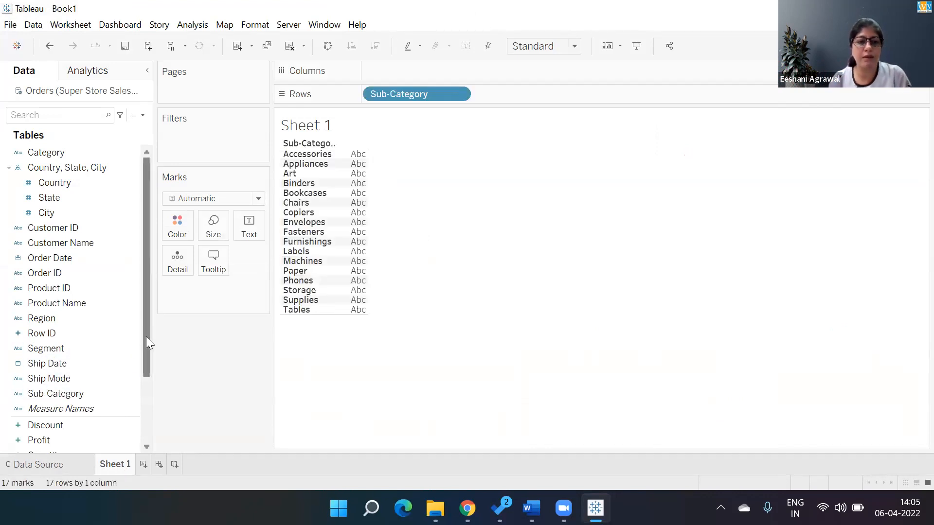
pyautogui.scroll(-3, 144, 350)
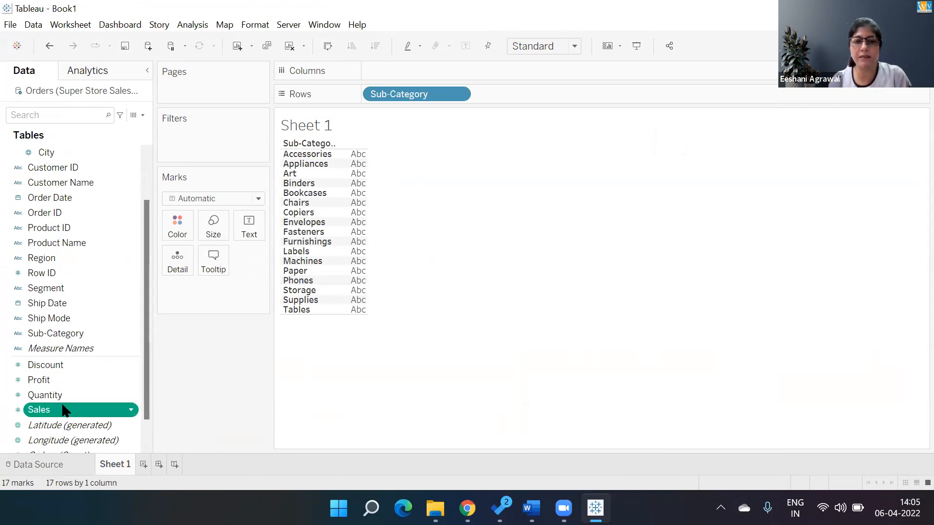
pyautogui.doubleClick(66, 411)
pyautogui.click(902, 45)
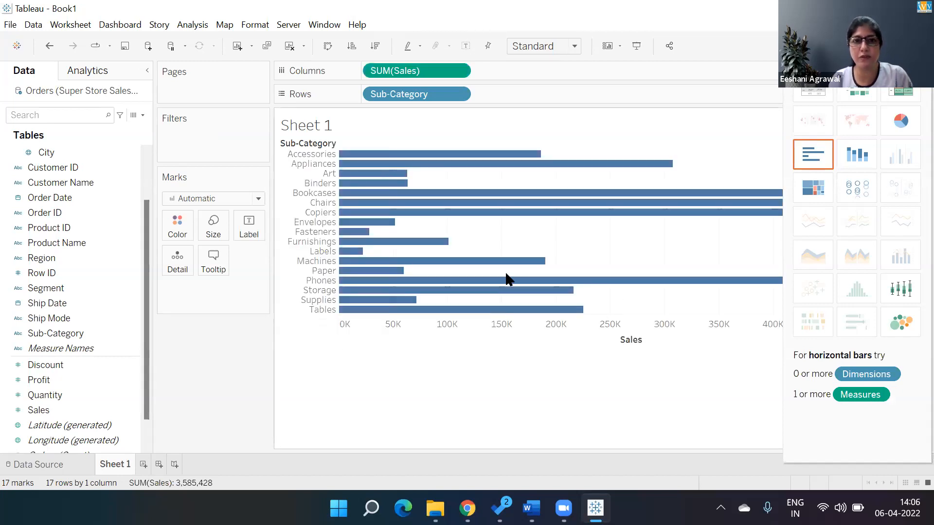
pyautogui.click(374, 46)
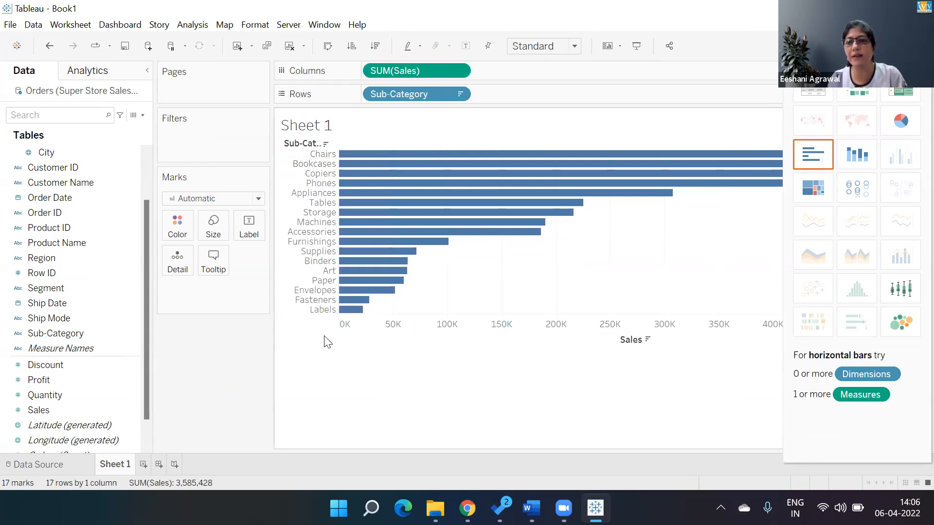
pyautogui.click(902, 46)
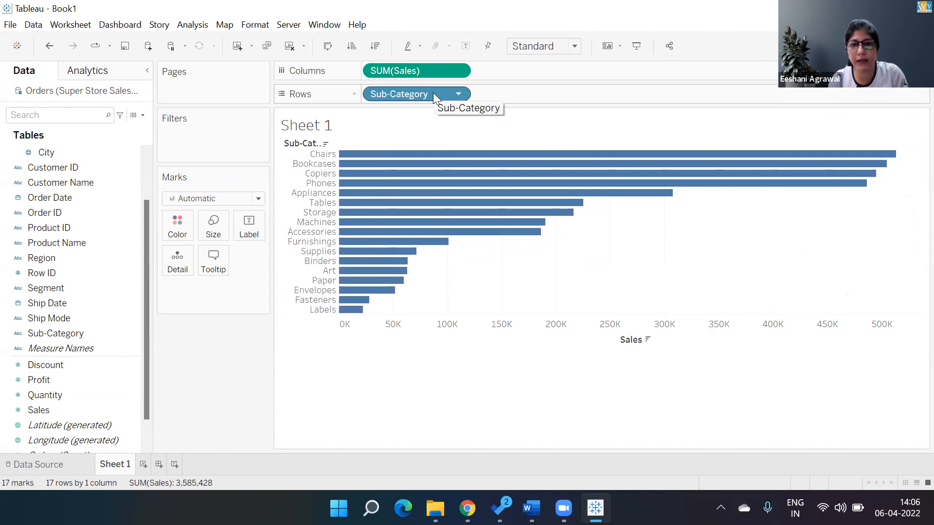
# Replace Sub-Category with Category in the rows and sort the bars in descending order of Sales
pyautogui.moveTo(433, 92); pyautogui.dragTo(242, 334)
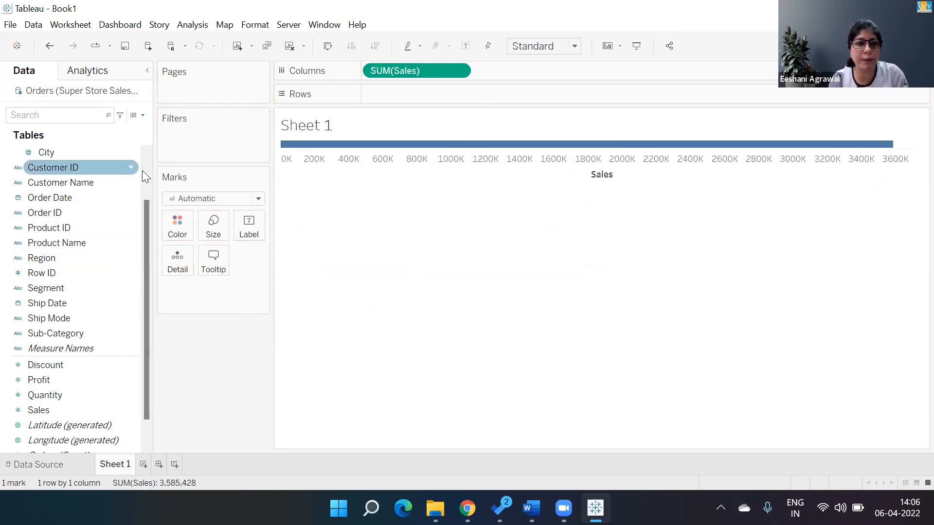
pyautogui.scroll(2, 136, 168)
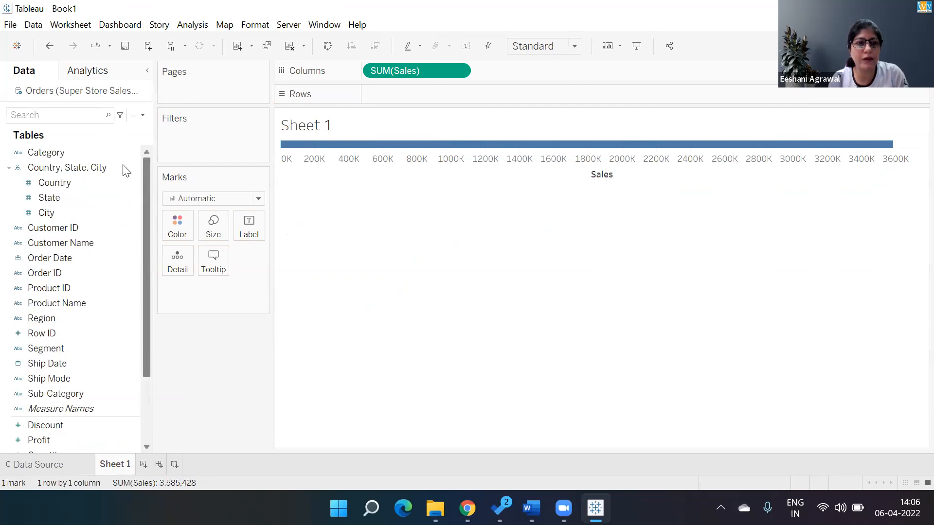
pyautogui.doubleClick(57, 154)
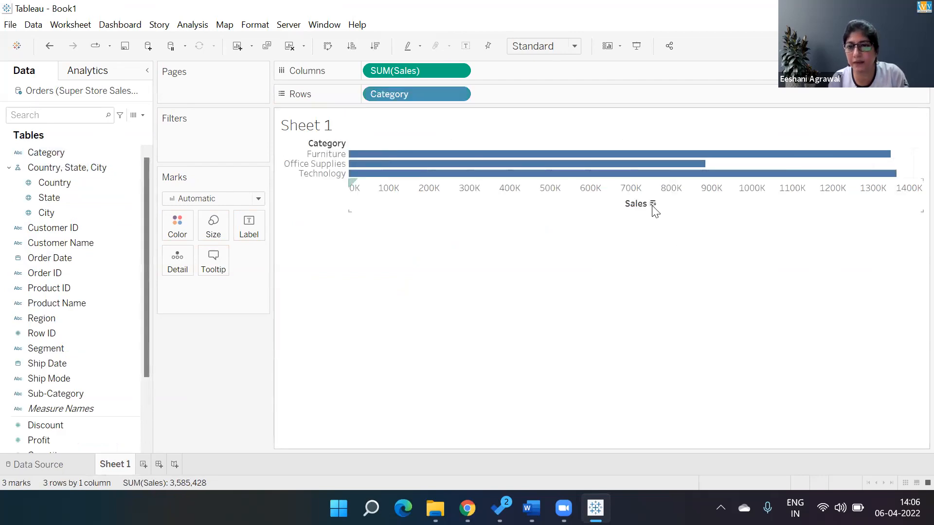
pyautogui.click(652, 204)
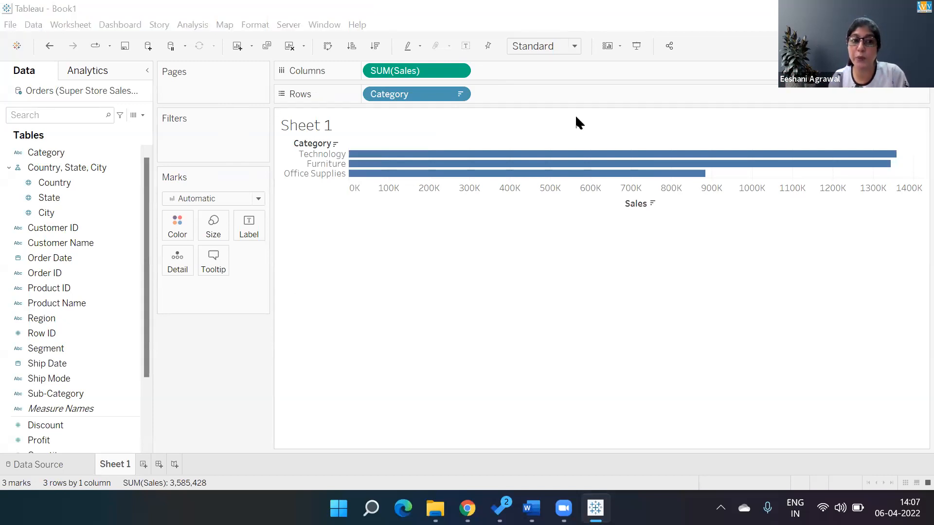
# Start a new parameter named Dimension Select with the String data type and a list of allowable values
pyautogui.click(143, 116)
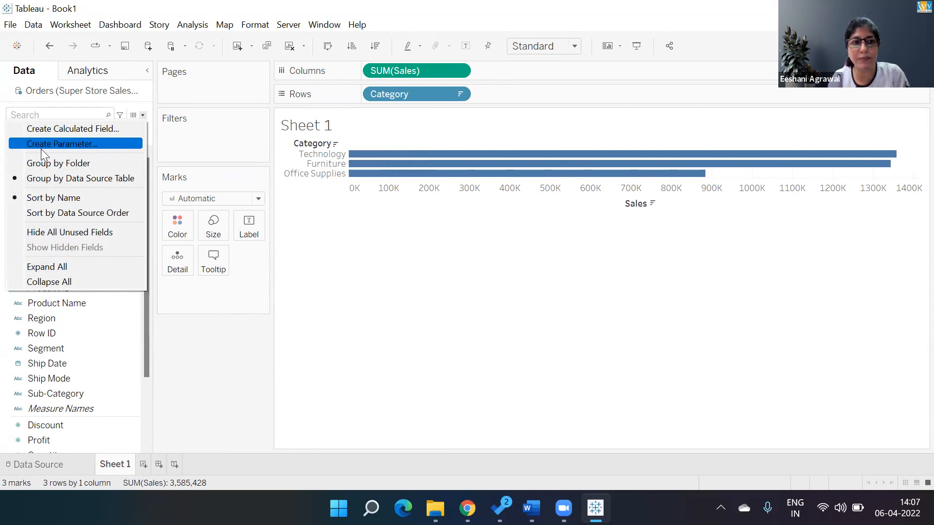
pyautogui.click(75, 143)
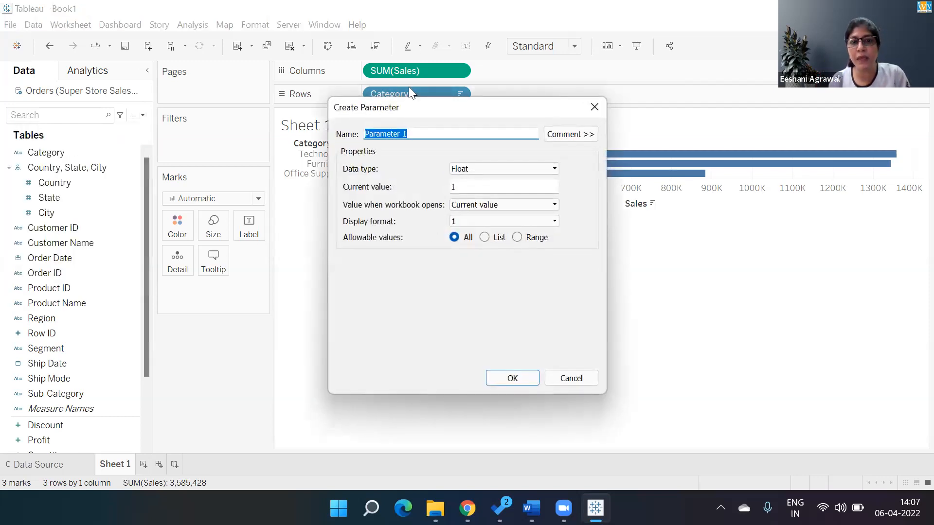
pyautogui.write('Dis')
pyautogui.press('BackSpace')
pyautogui.press('BackSpace')
pyautogui.write('imen')
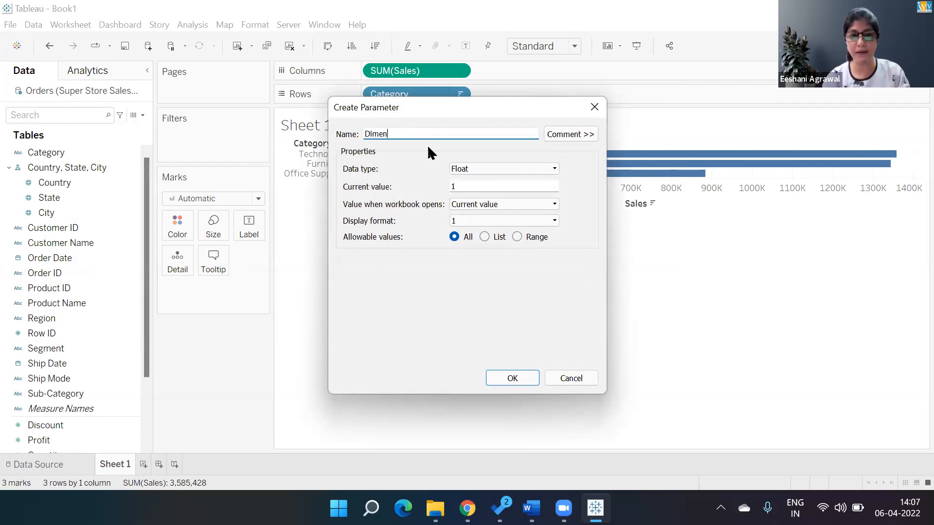
pyautogui.write('sion Select')
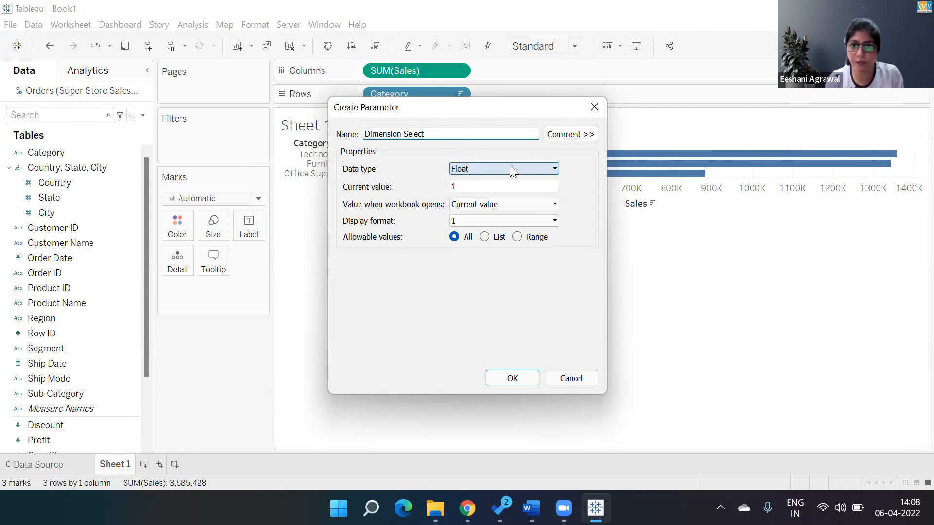
pyautogui.click(552, 169)
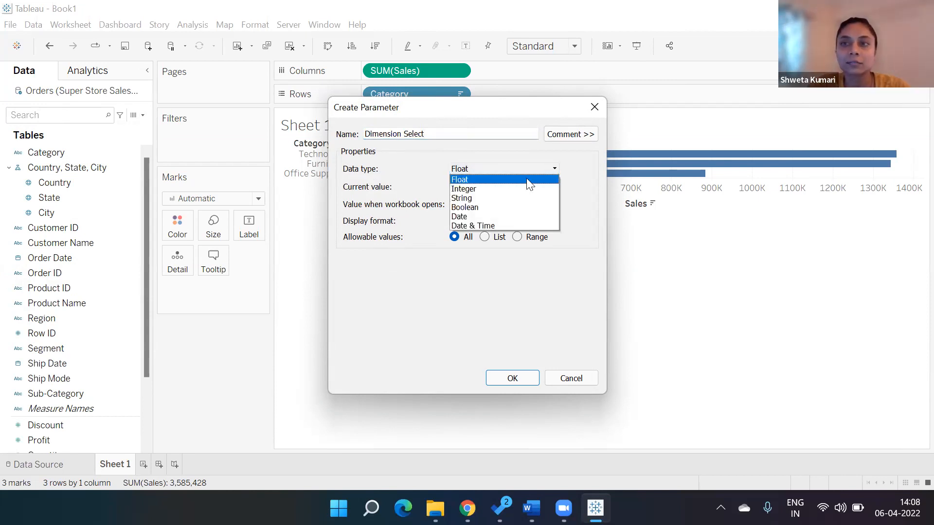
pyautogui.click(495, 198)
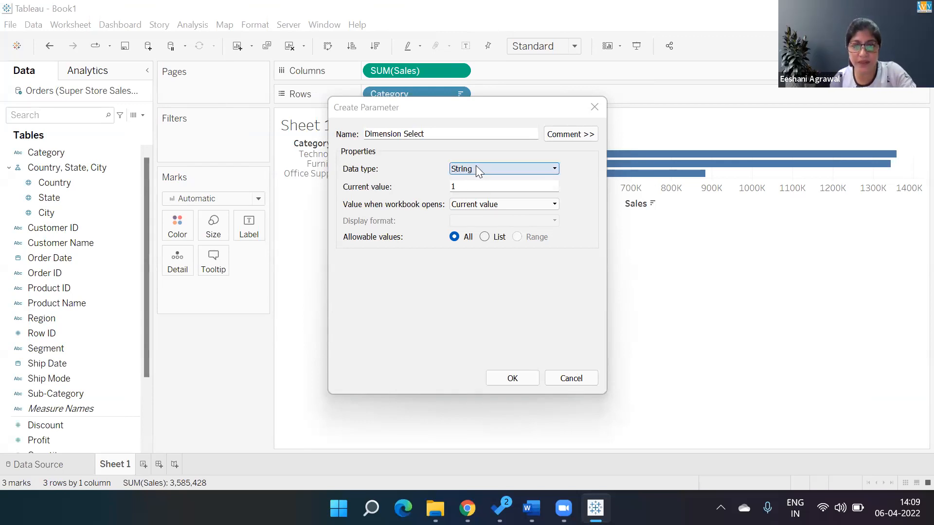
pyautogui.click(485, 237)
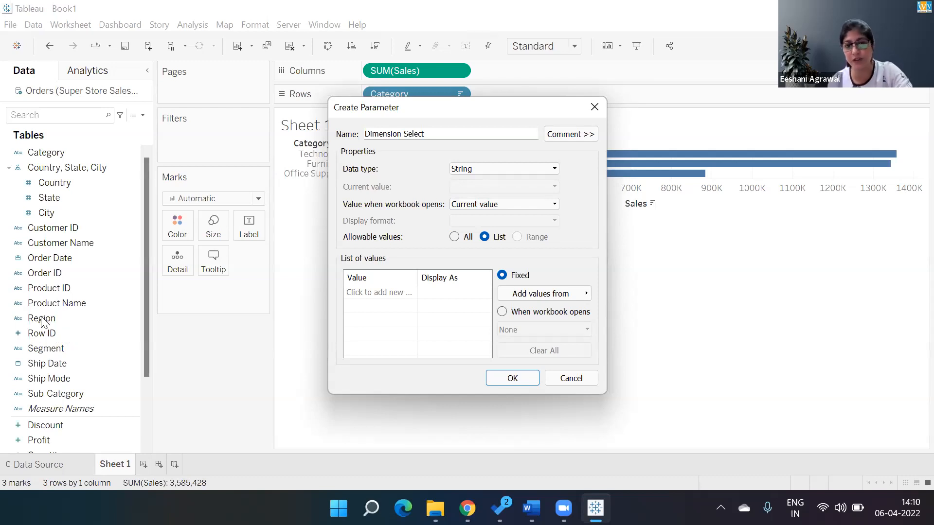
# Enter Segment and Category in the parameter's list of values
pyautogui.click(366, 294)
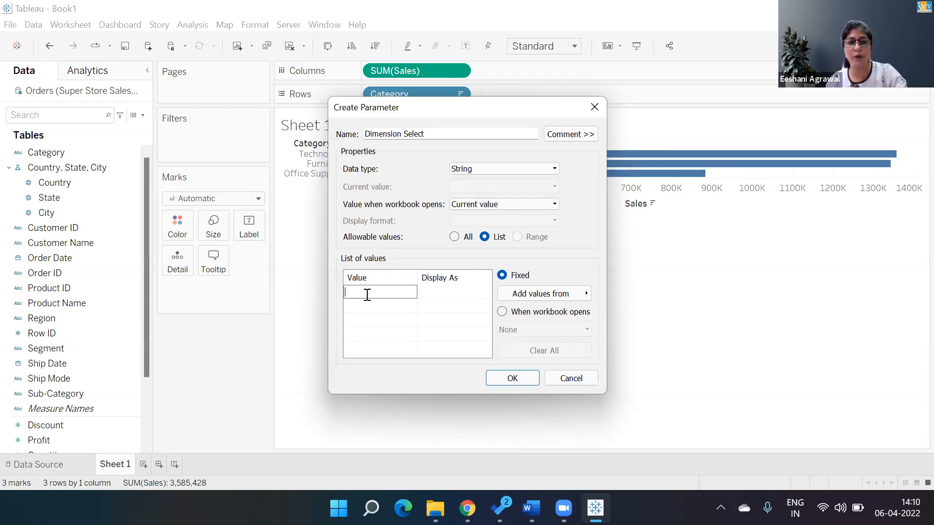
pyautogui.write('Segment')
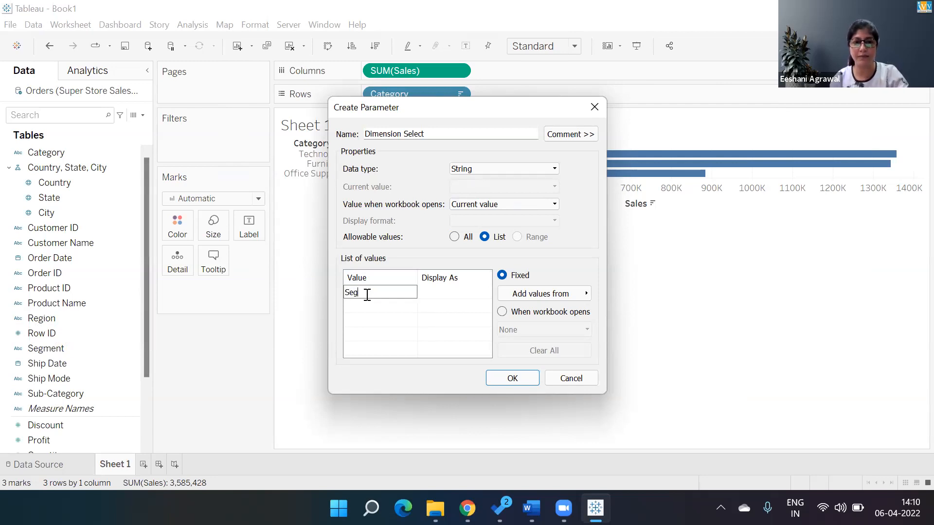
pyautogui.press('Tab')
pyautogui.press('Tab')
pyautogui.press('Tab')
pyautogui.press('Tab')
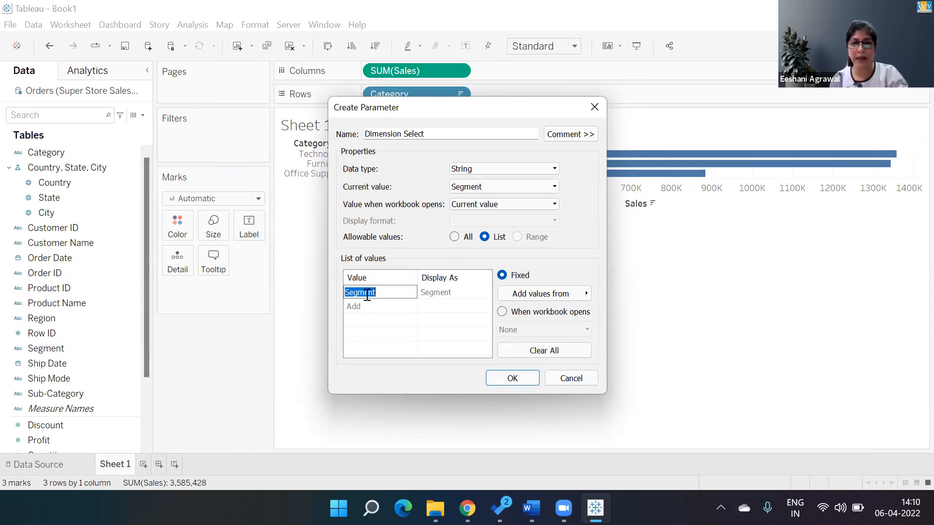
pyautogui.press('Return')
pyautogui.write('Category')
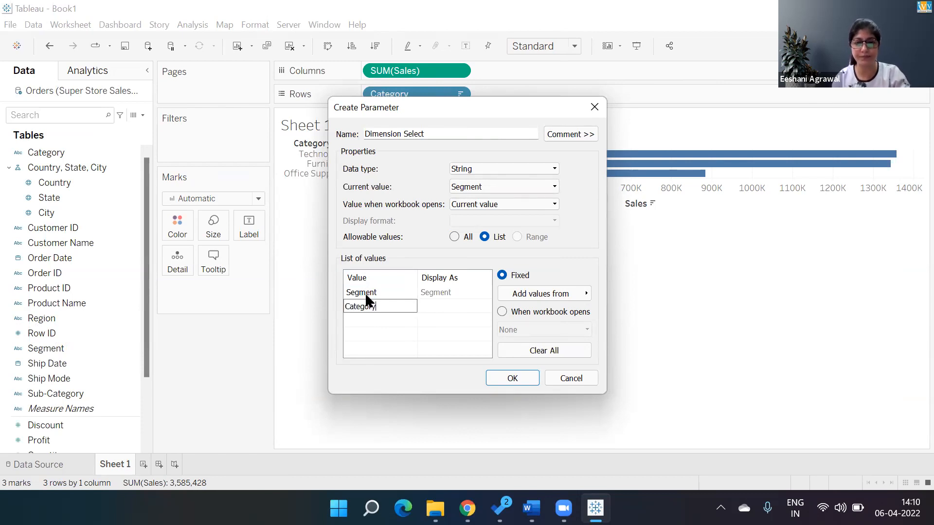
pyautogui.press('Tab')
pyautogui.press('Tab')
pyautogui.press('Tab')
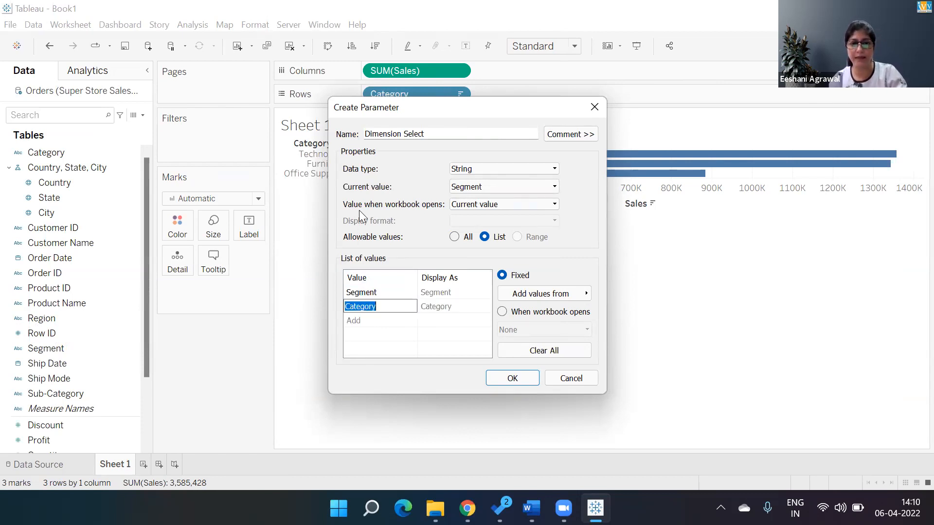
# Add Sub-Category to the list of values and create the parameter
pyautogui.press('Right')
pyautogui.press('Tab')
pyautogui.press('Return')
pyautogui.write('Sub-Ca')
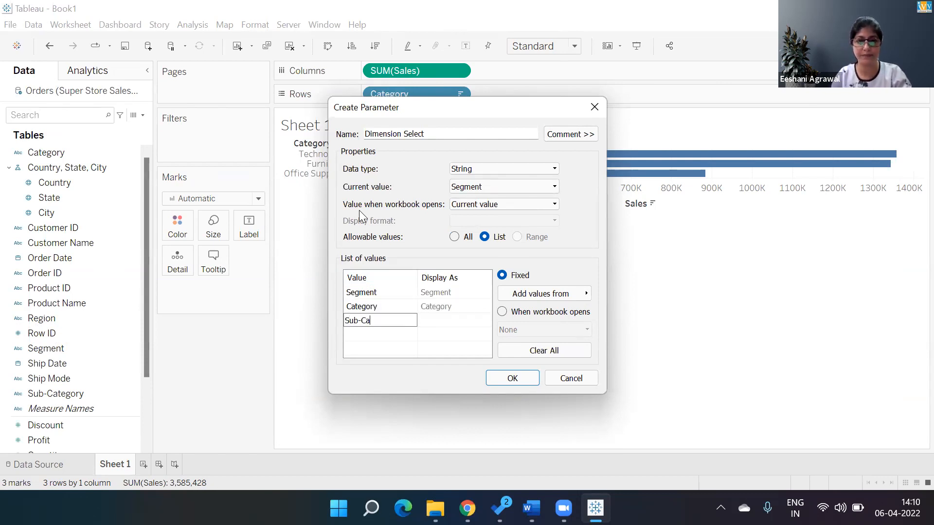
pyautogui.write('tegory')
pyautogui.press('Tab')
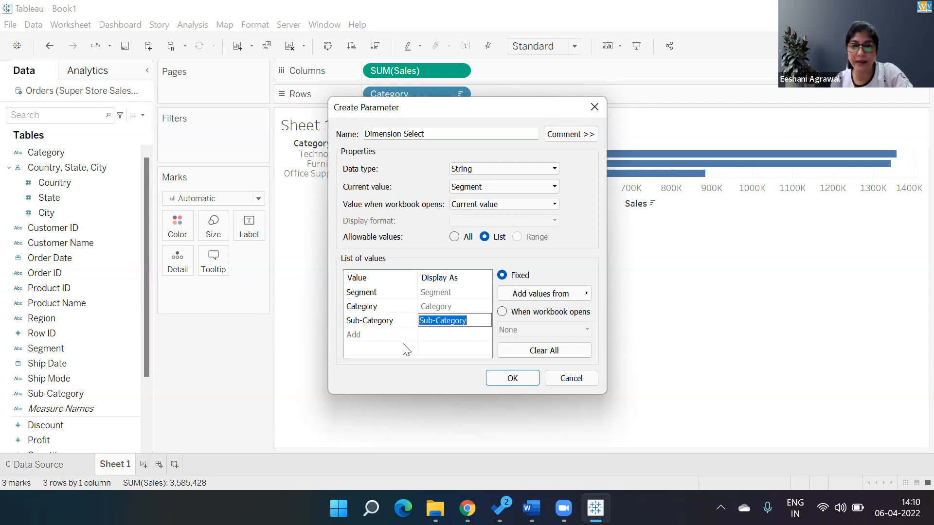
pyautogui.click(510, 378)
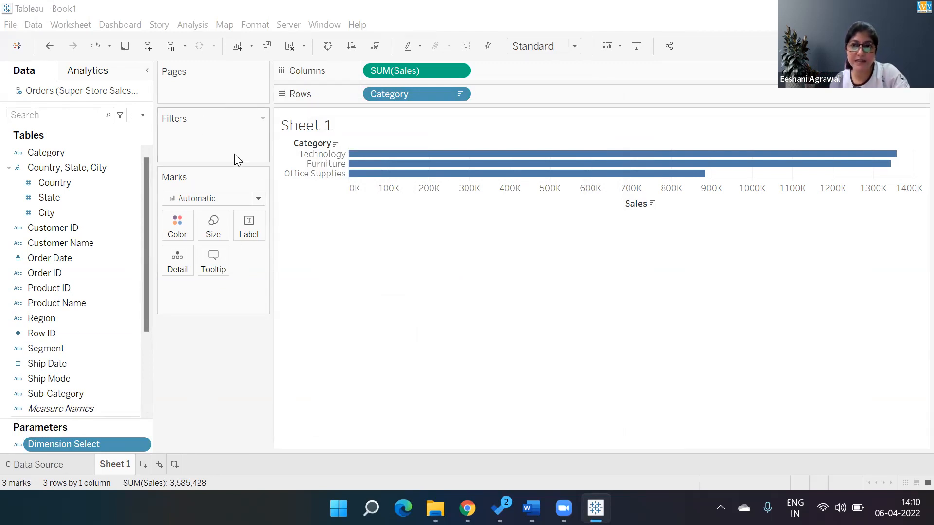
# Show the control for the Dimension Select parameter on the sheet
pyautogui.click(47, 213)
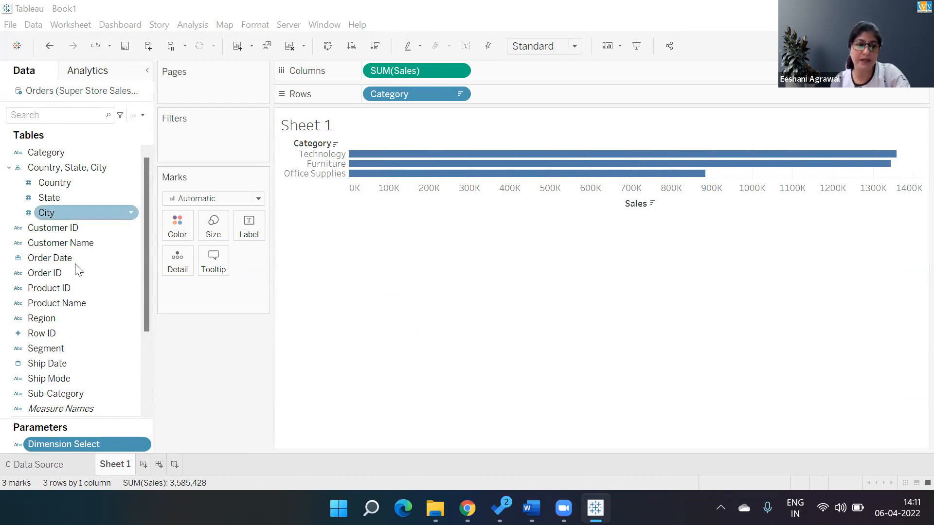
pyautogui.rightClick(76, 446)
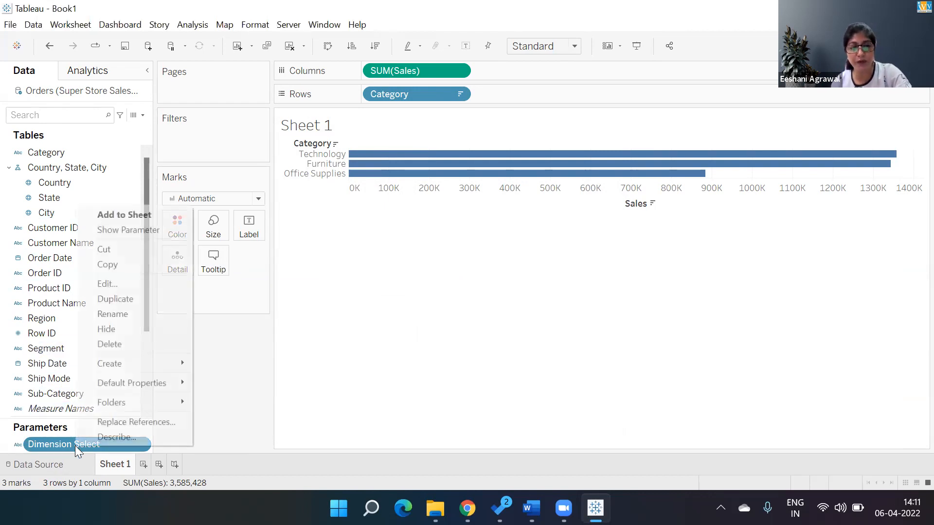
pyautogui.click(134, 231)
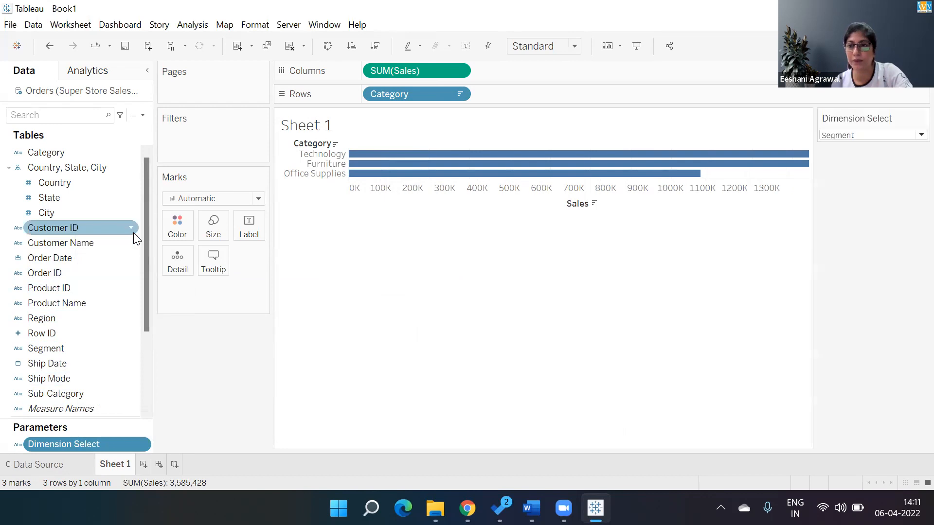
# Try the Dimension Select parameter with Sub-Category and Category, and return it to Segment
pyautogui.click(910, 134)
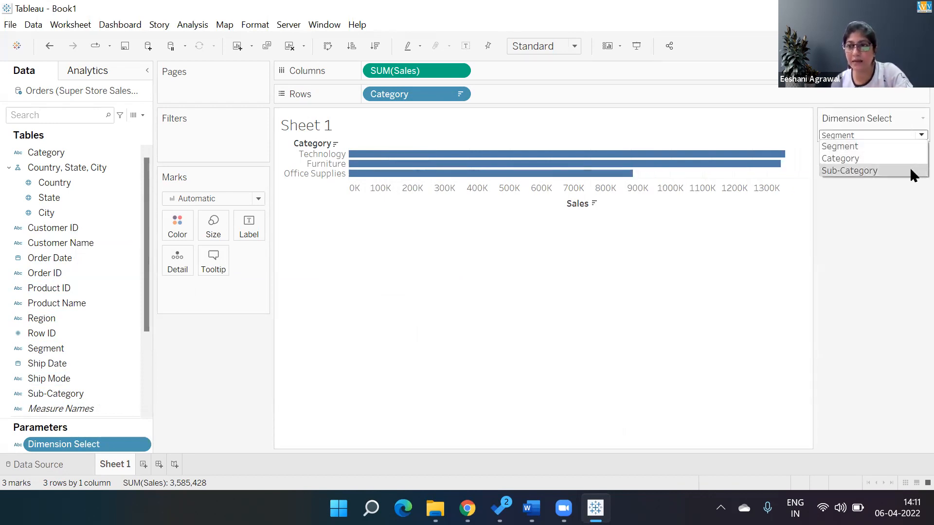
pyautogui.click(910, 168)
pyautogui.click(910, 134)
pyautogui.click(901, 159)
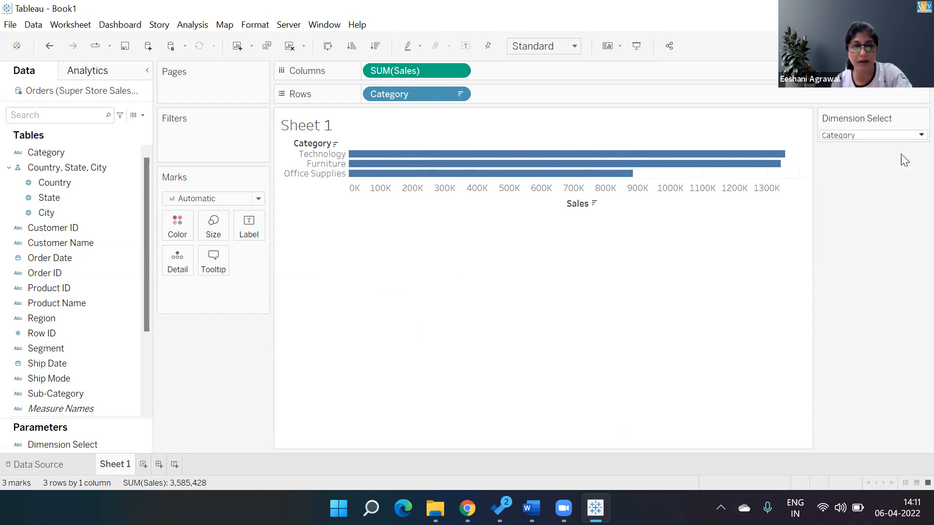
pyautogui.click(910, 134)
pyautogui.click(899, 148)
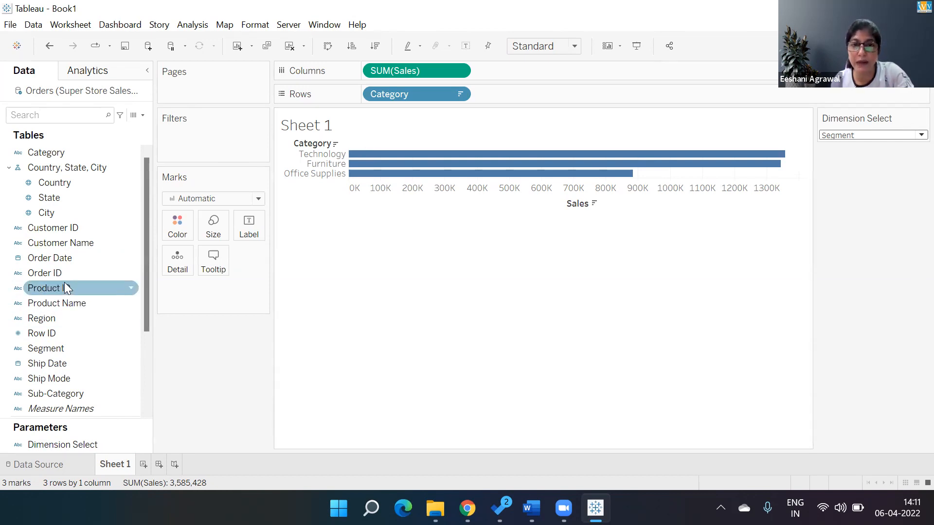
# Start a new calculated field named Selected Dimension
pyautogui.click(142, 114)
pyautogui.click(121, 128)
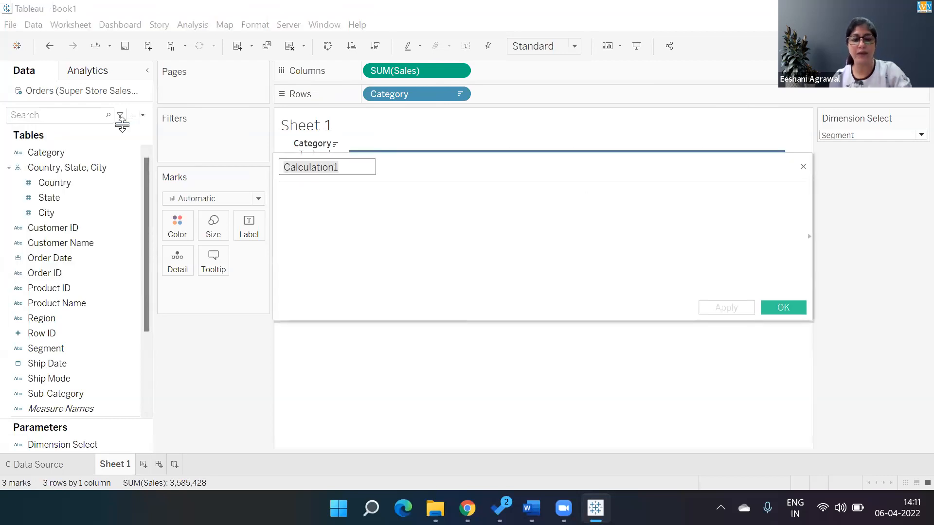
pyautogui.hotkey('ctrl', 'a')
pyautogui.press('BackSpace')
pyautogui.write('Selec')
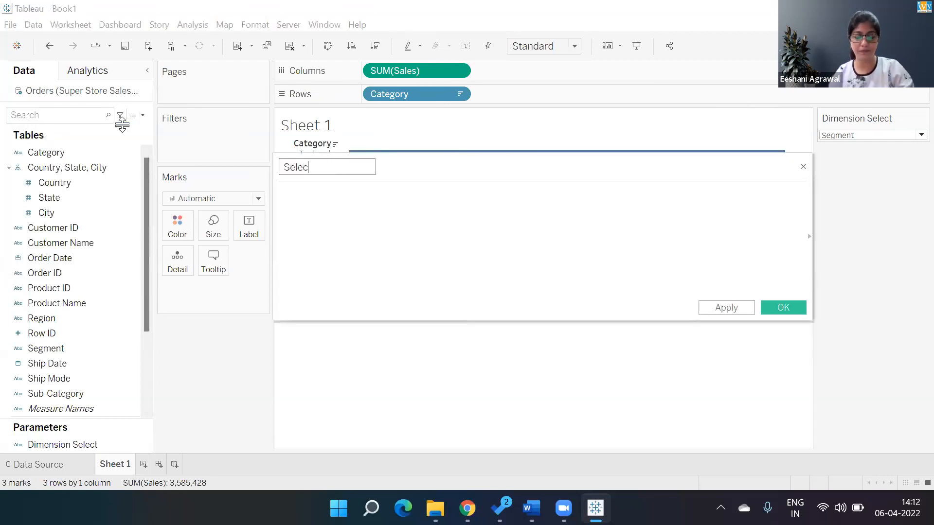
pyautogui.write('ted Dimension')
pyautogui.press('Tab')
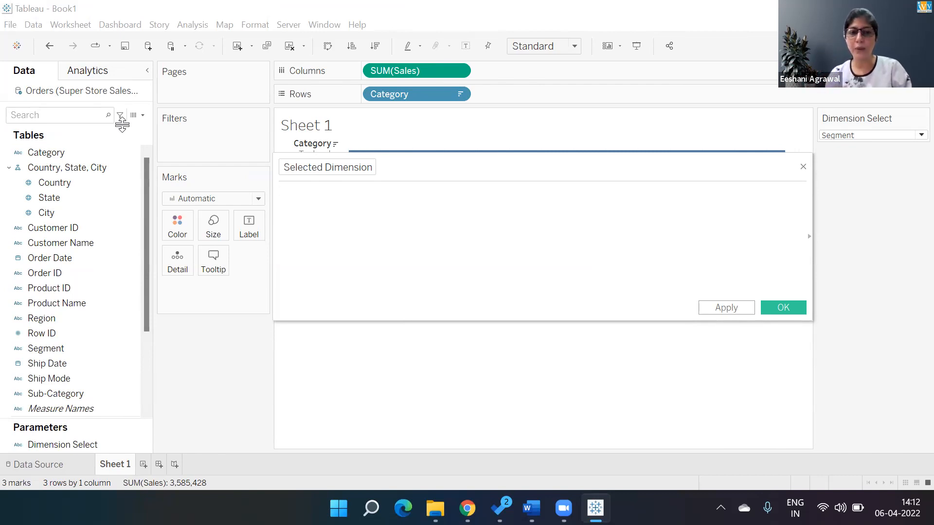
# Write the formula's first condition as IF [Dimension Select]="Segment" THEN [Segment]
pyautogui.write('IF')
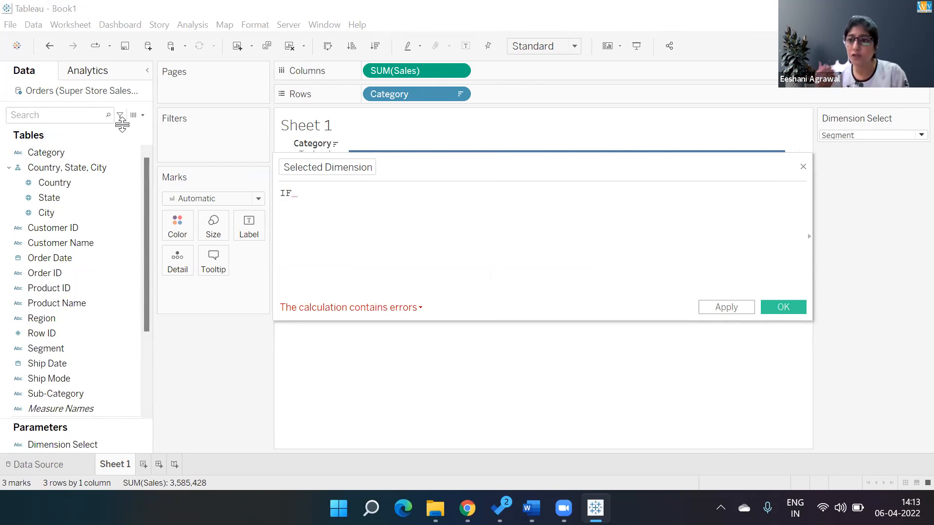
pyautogui.write('dim')
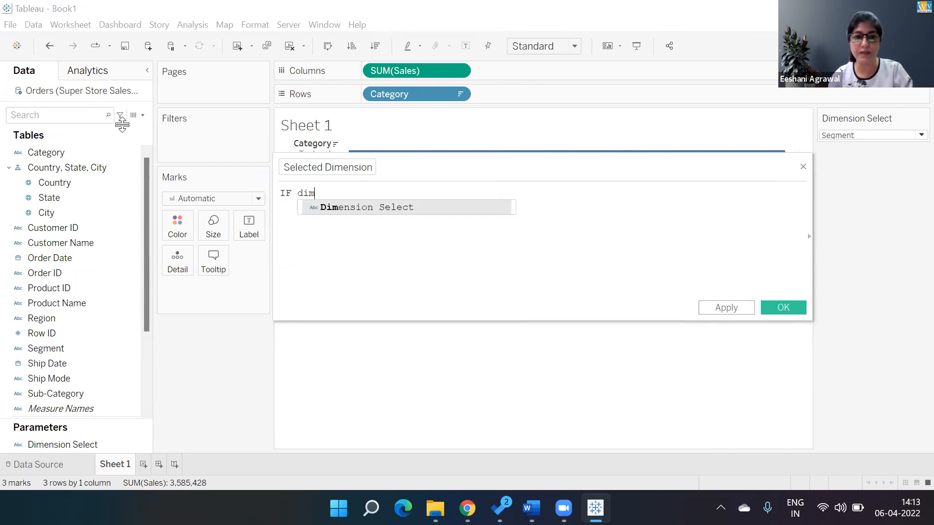
pyautogui.press('Return')
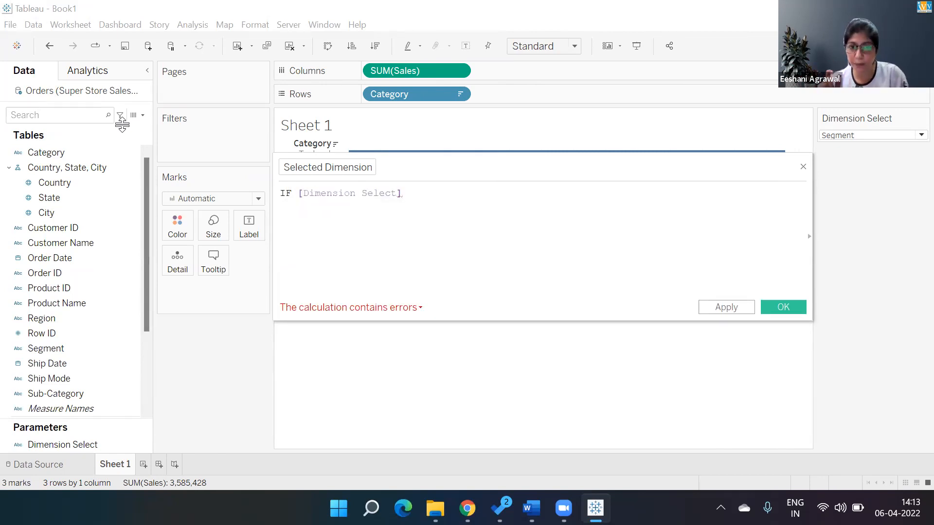
pyautogui.write('=')
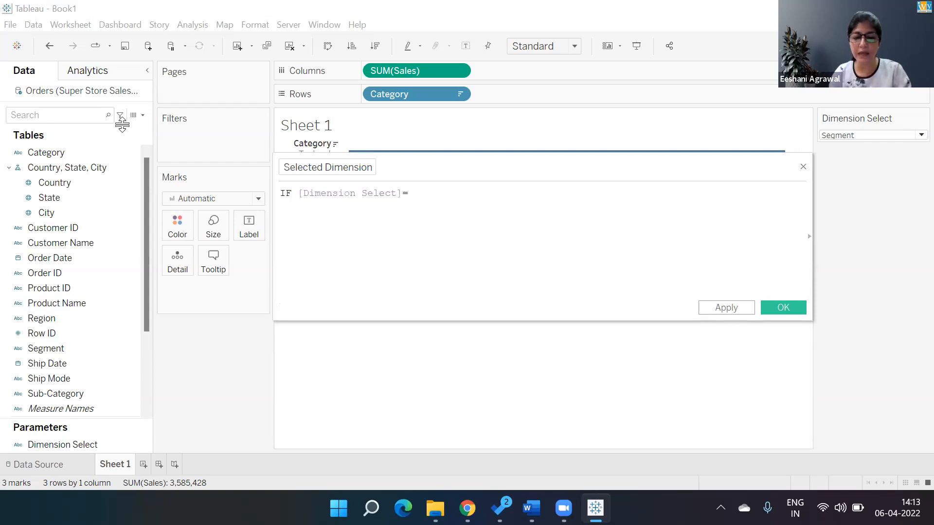
pyautogui.write('"Segmen')
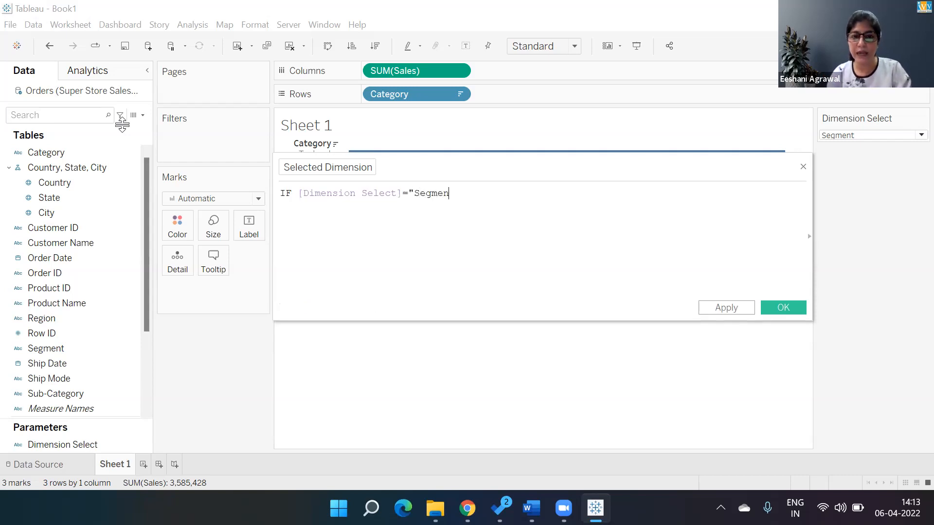
pyautogui.write('t"')
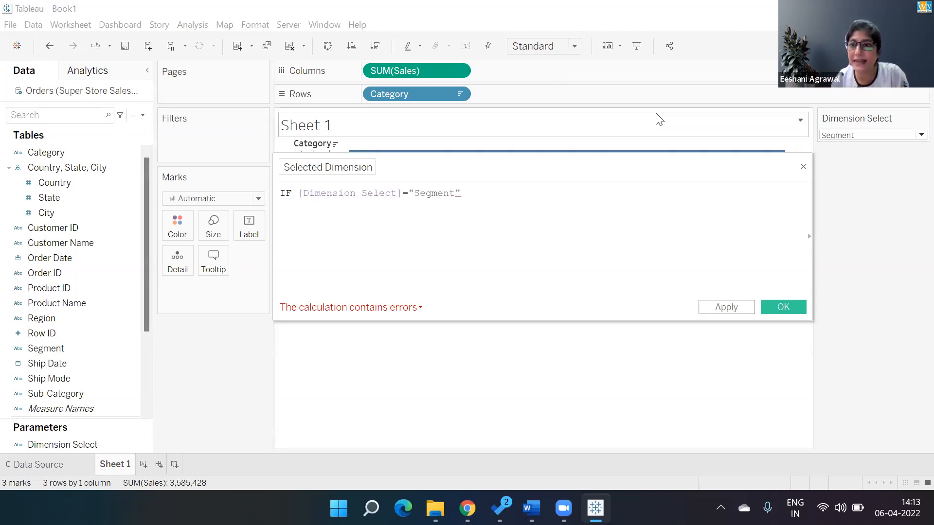
pyautogui.click(872, 135)
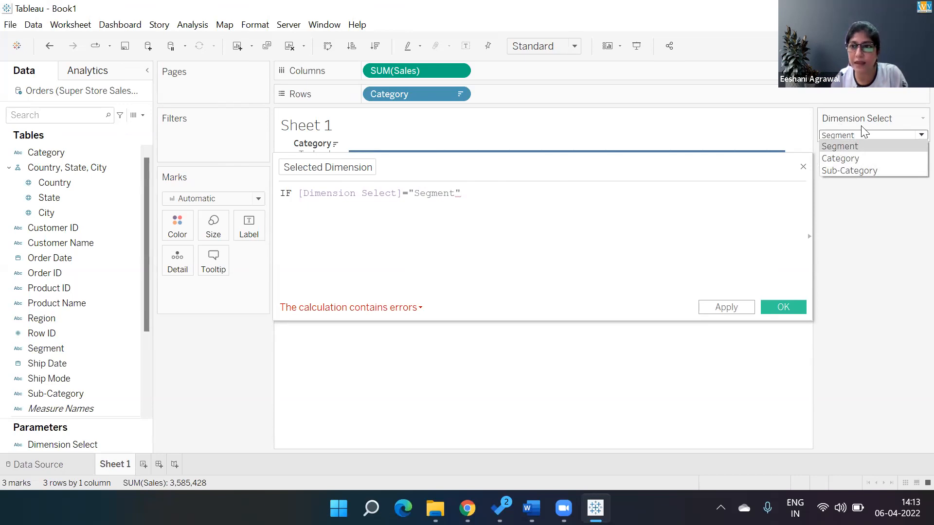
pyautogui.click(838, 149)
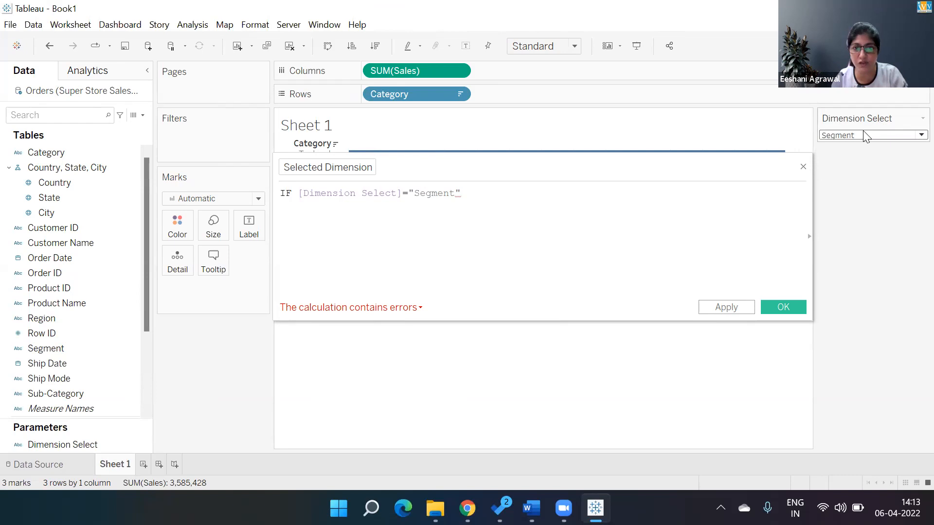
pyautogui.click(477, 194)
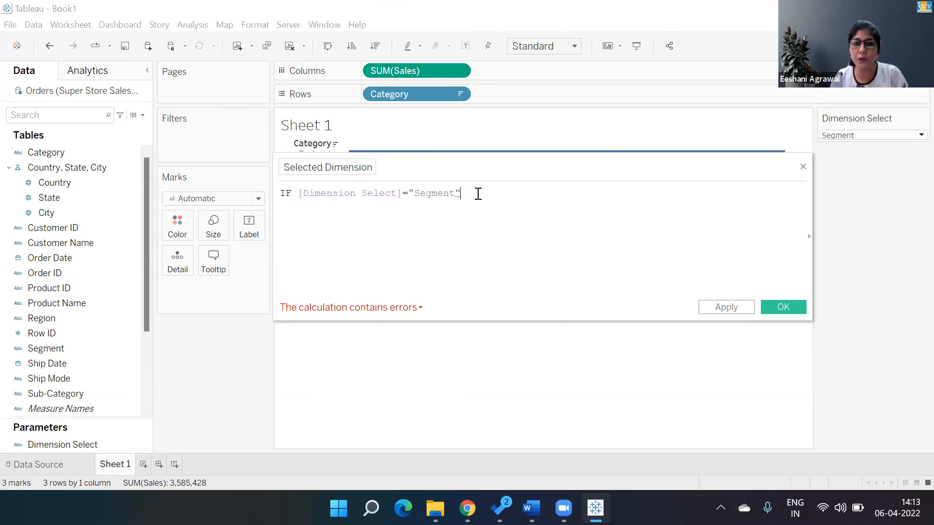
pyautogui.write('THEN')
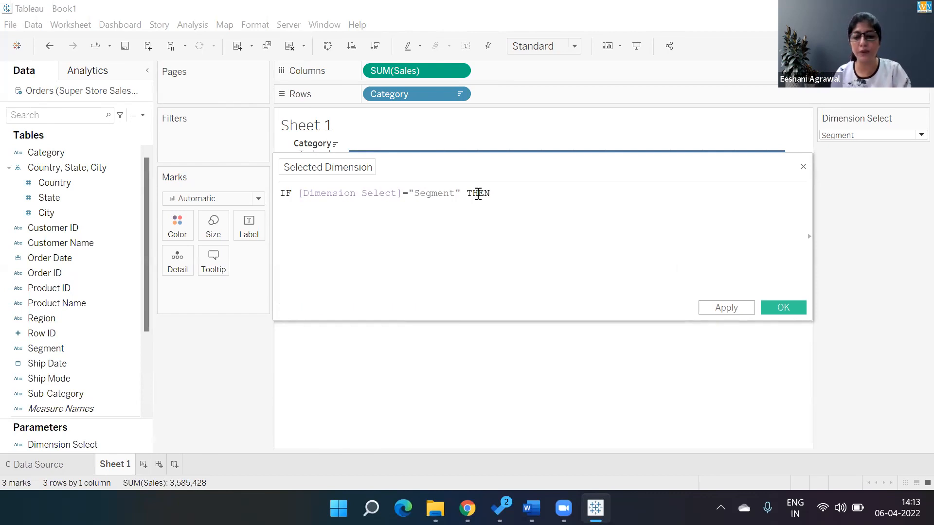
pyautogui.write(' segm')
pyautogui.press('Return')
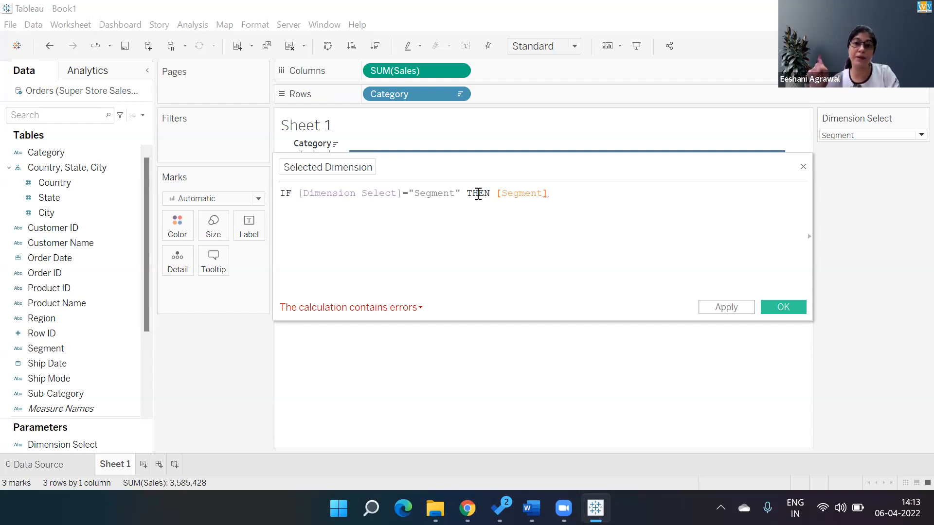
# Add the second condition ELSEIF [Dimension Select]="Category" THEN [Category] on a new line of the formula
pyautogui.press('Return')
pyautogui.write('el')
pyautogui.press('Down')
pyautogui.press('Return')
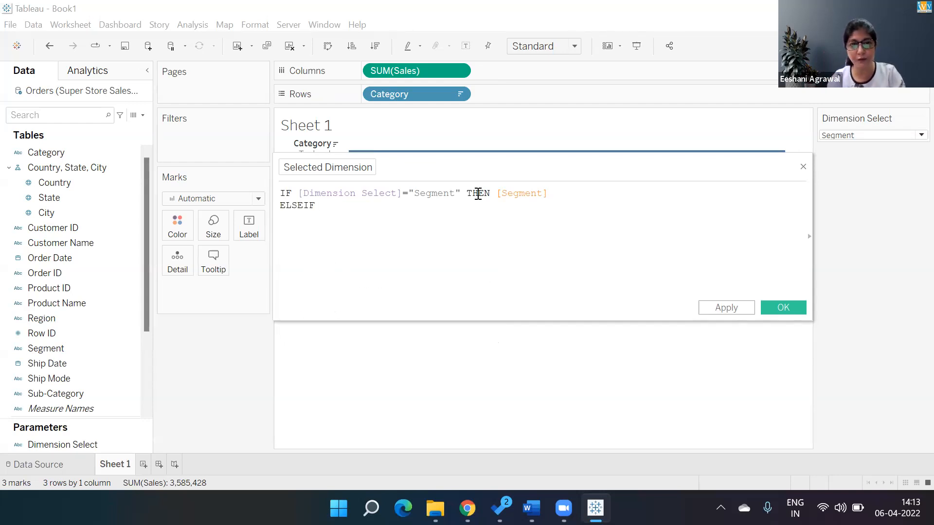
pyautogui.write('Dim')
pyautogui.press('Return')
pyautogui.write('="Category" th')
pyautogui.press('Return')
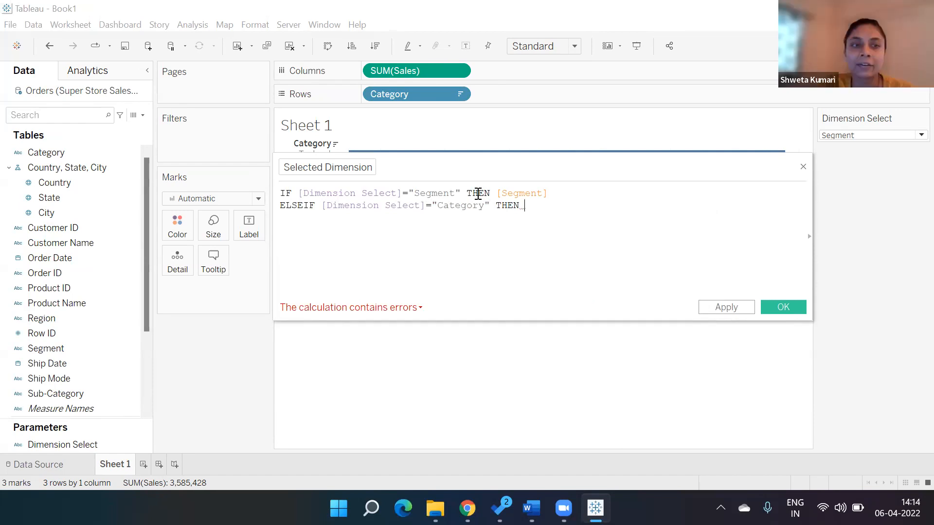
pyautogui.write('cat')
pyautogui.press('Return')
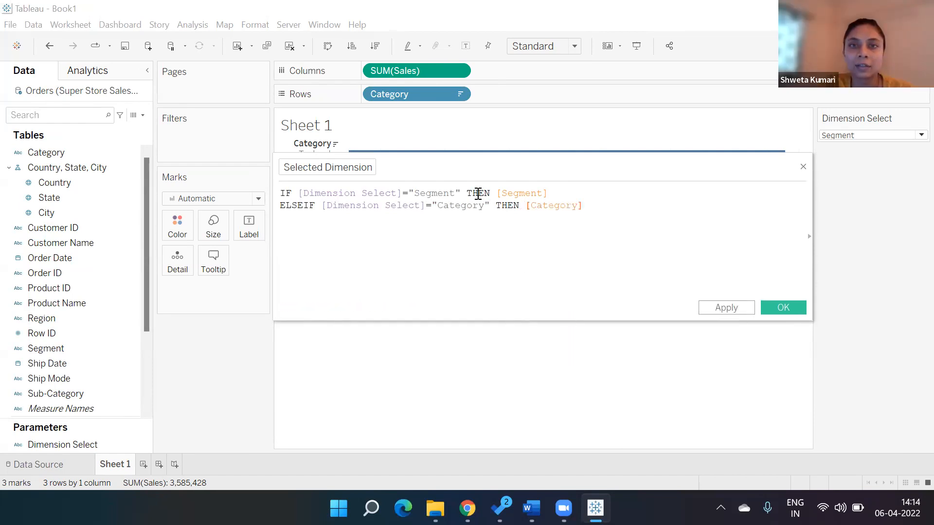
# Complete the formula with ELSE [Sub-Category] and END, and create the calculated field
pyautogui.write('ELSE')
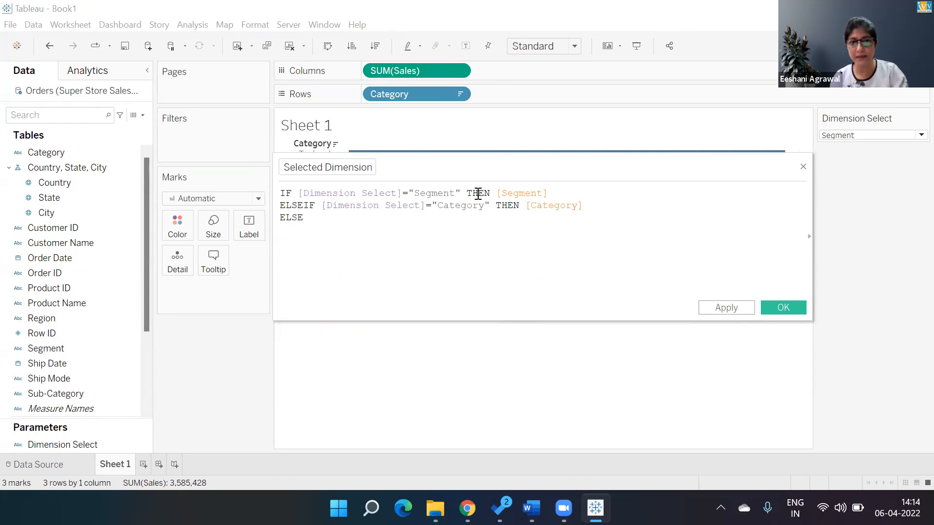
pyautogui.write(' sub')
pyautogui.press('Return')
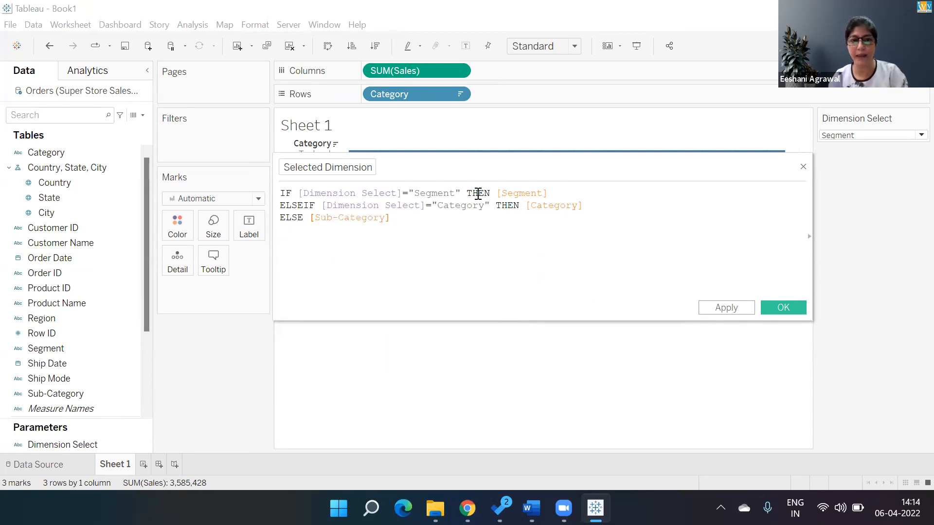
pyautogui.write('end')
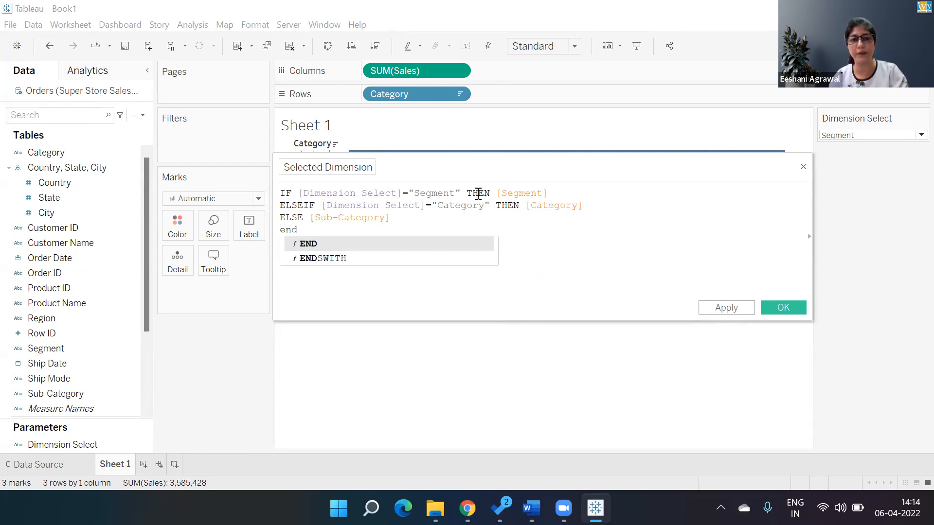
pyautogui.press('Return')
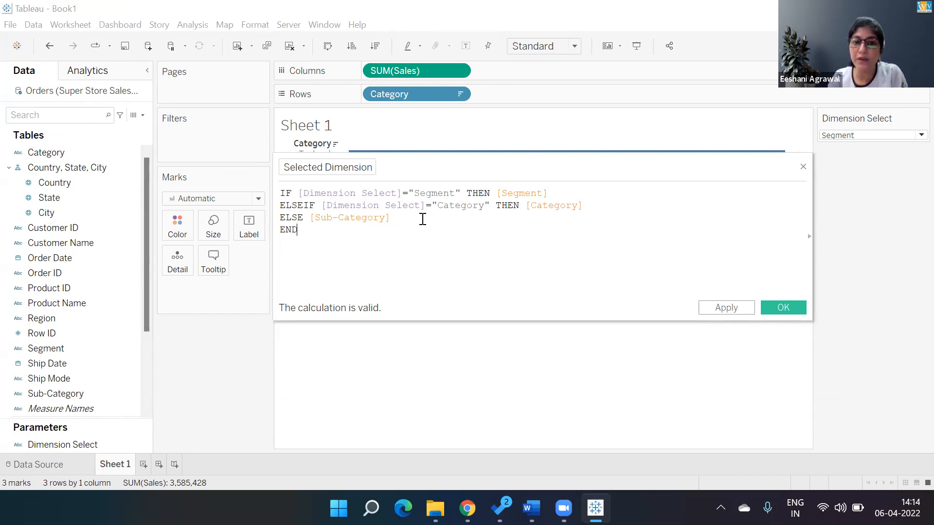
pyautogui.click(781, 307)
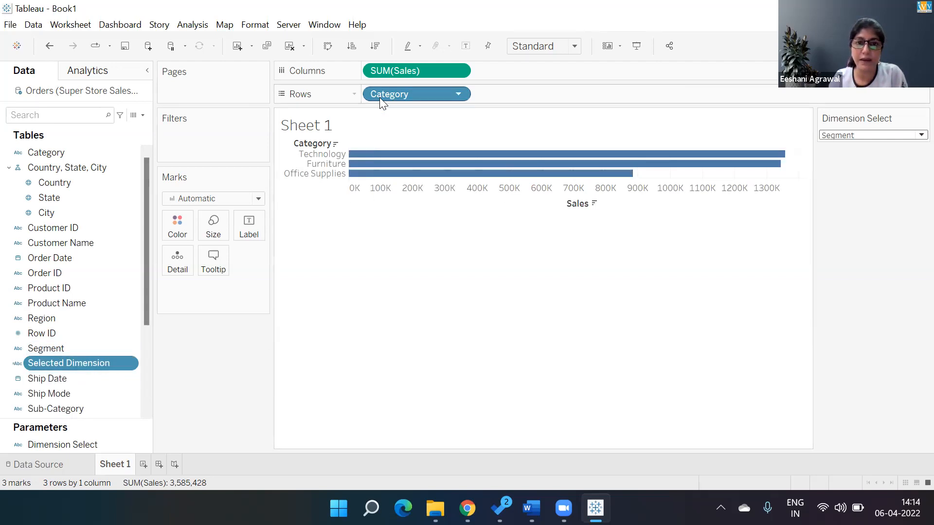
# Replace Category in the rows with the Selected Dimension field
pyautogui.moveTo(379, 98); pyautogui.dragTo(64, 363)
pyautogui.click(79, 364)
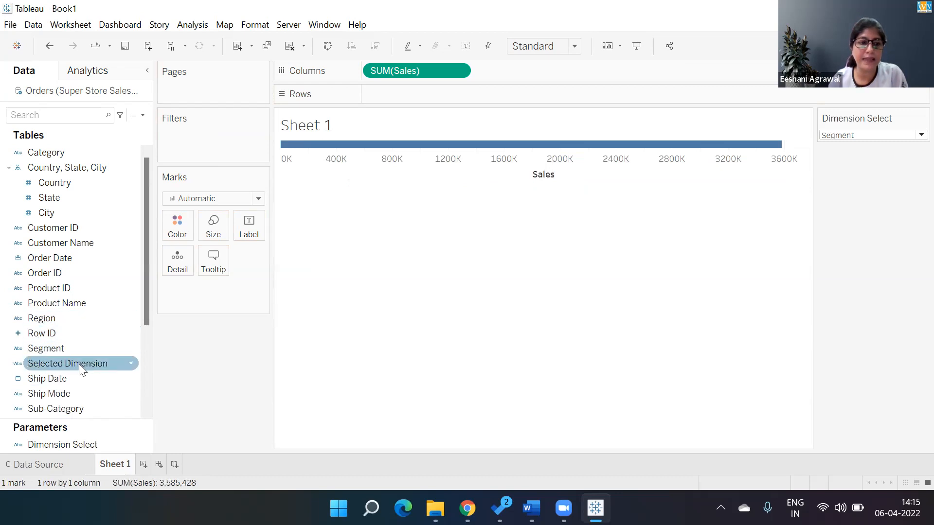
pyautogui.doubleClick(79, 364)
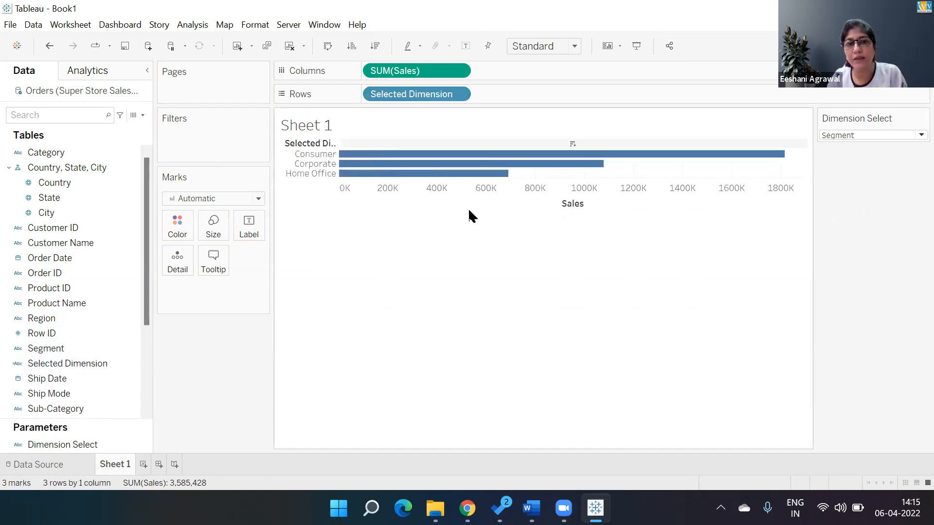
# Set the Dimension Select parameter to Category and sort the bars in descending order of Sales
pyautogui.click(868, 136)
pyautogui.click(865, 159)
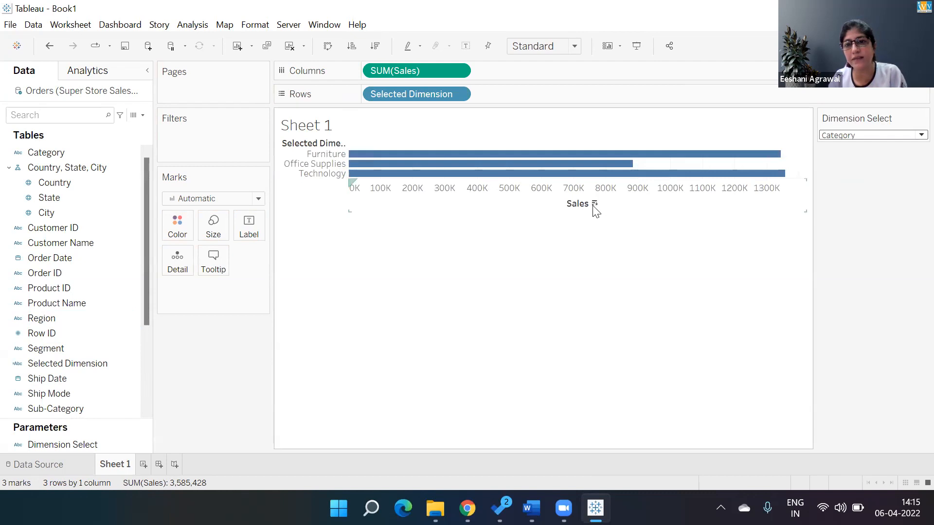
pyautogui.click(594, 204)
# Switch the Dimension Select parameter through Sub-Category, Segment, Category and back to Sub-Category to check how the sorted chart responds
pyautogui.click(825, 137)
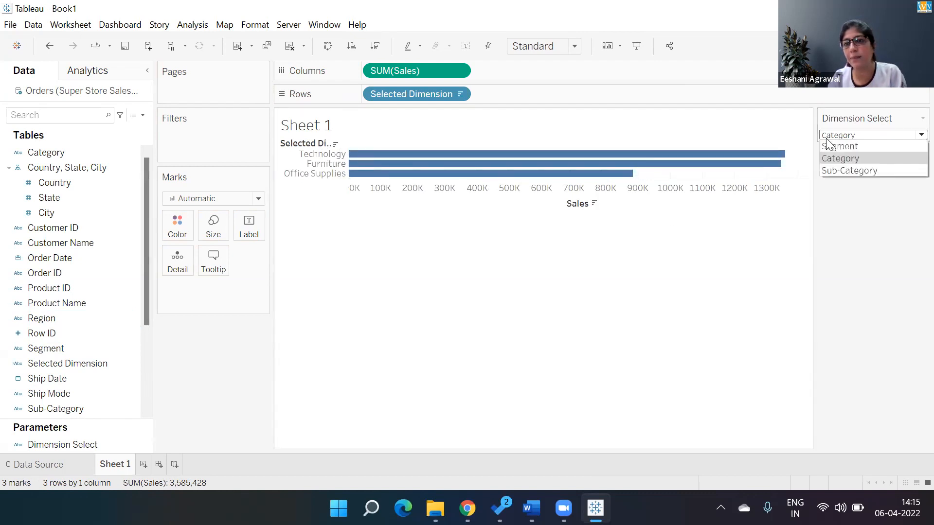
pyautogui.click(829, 171)
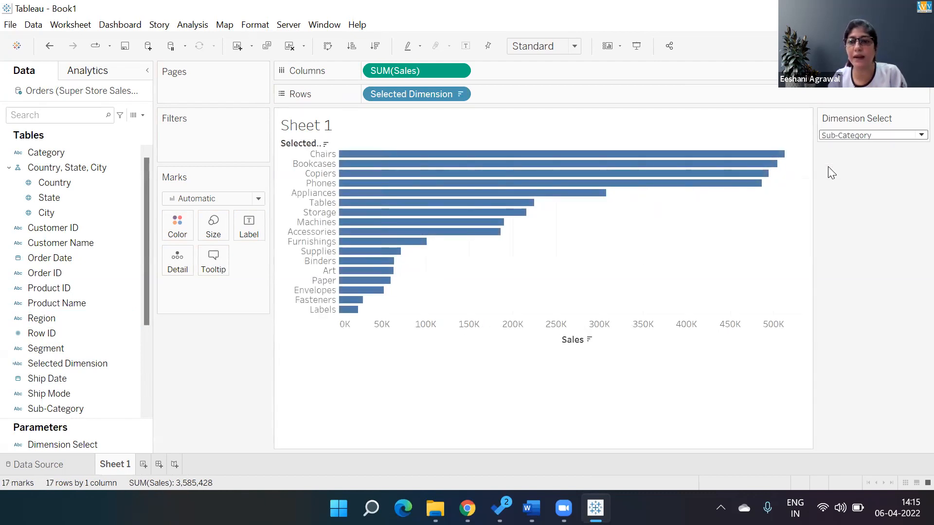
pyautogui.click(838, 134)
pyautogui.click(837, 141)
pyautogui.click(837, 136)
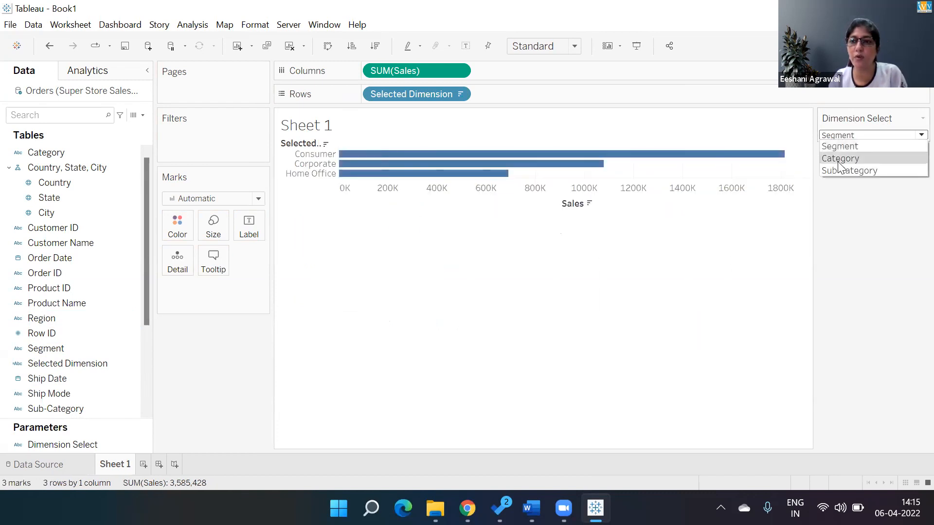
pyautogui.click(840, 157)
pyautogui.click(839, 136)
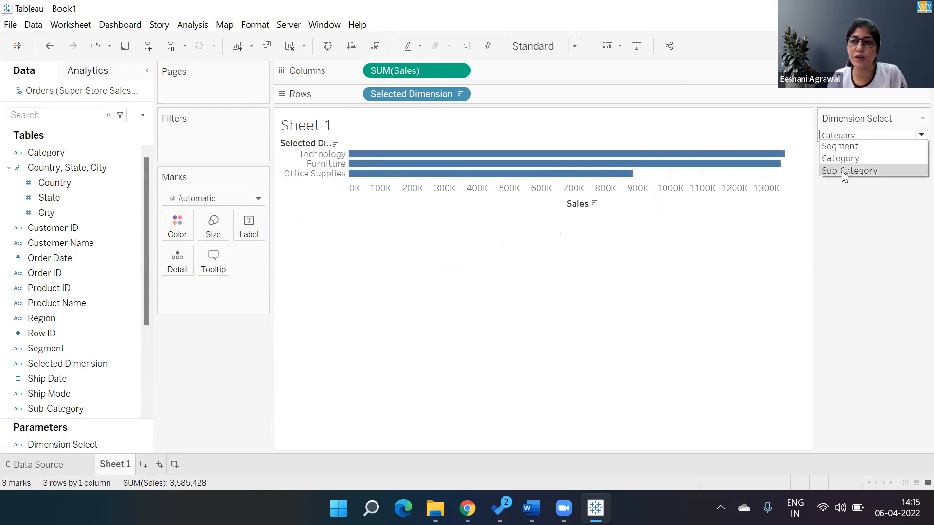
pyautogui.click(841, 170)
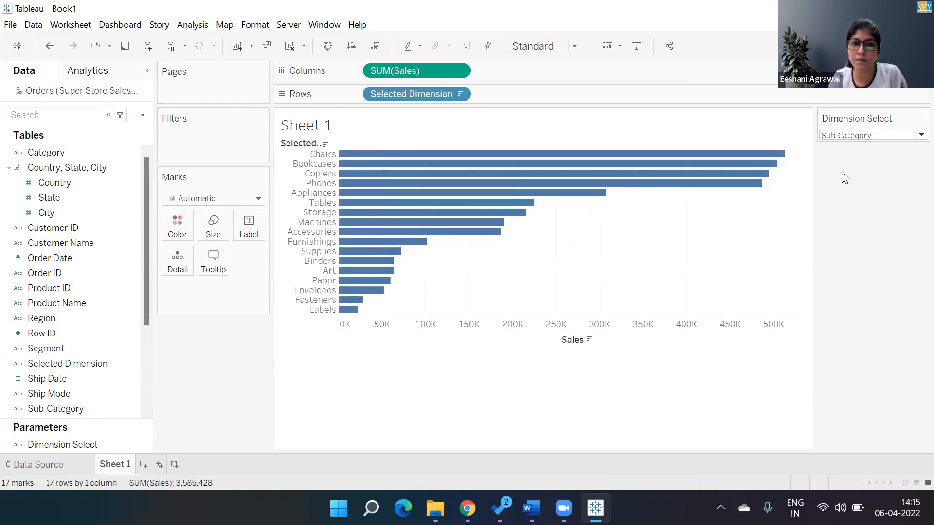
# Hide the field labels for rows above the chart's dimension values
pyautogui.rightClick(317, 144)
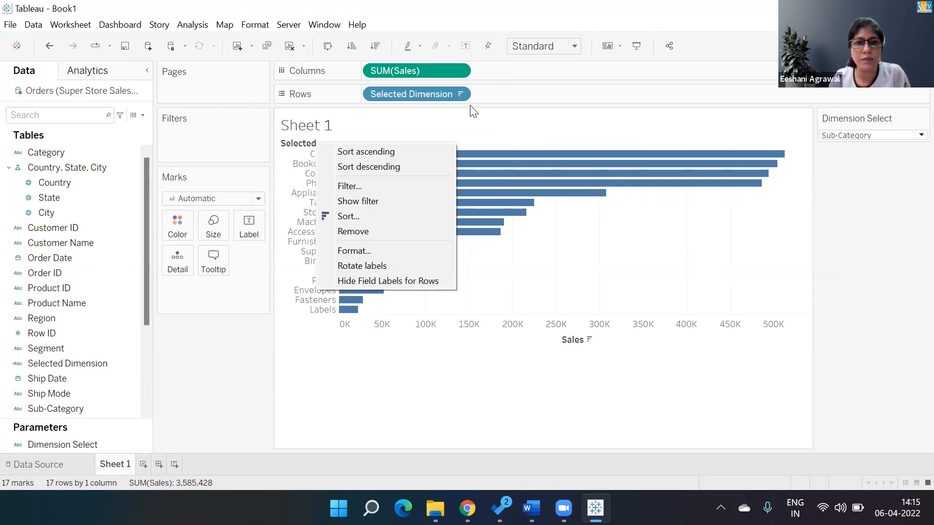
pyautogui.click(296, 147)
pyautogui.rightClick(297, 146)
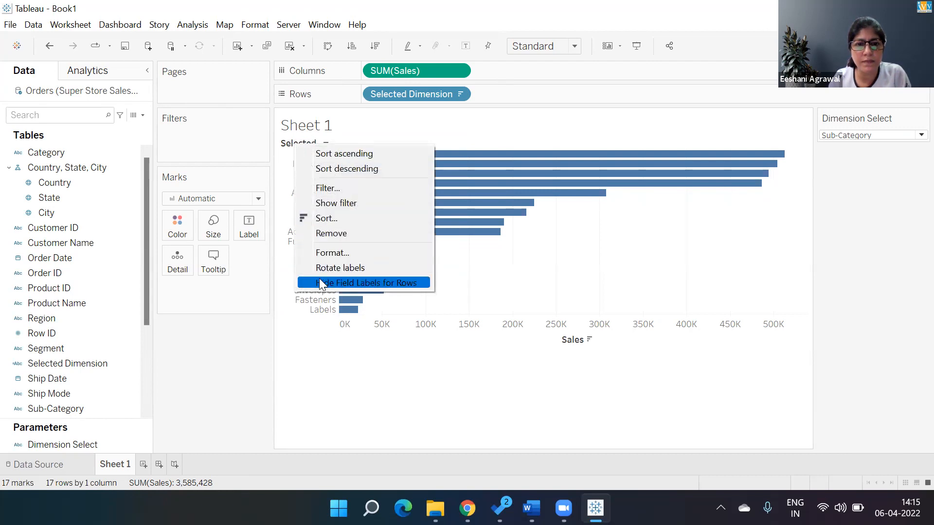
pyautogui.click(320, 281)
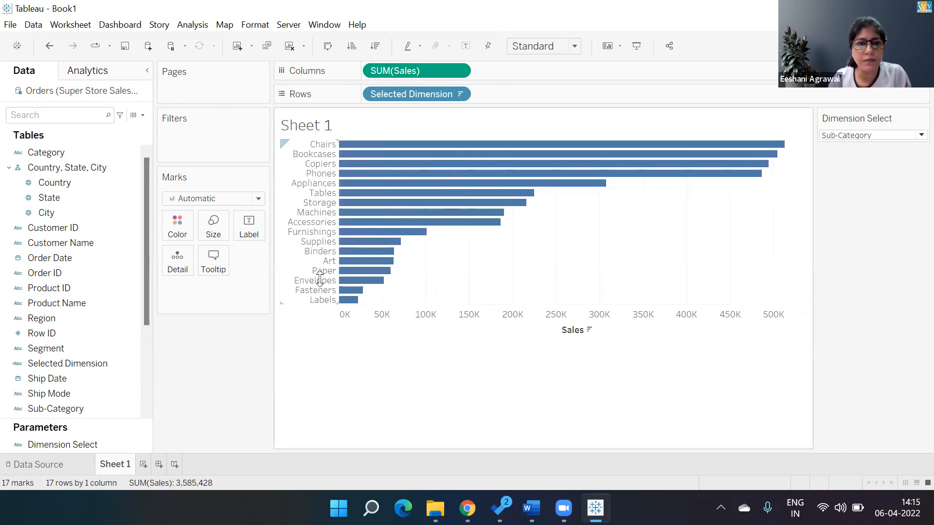
# Replace the sheet name in the chart title with the Dimension Select parameter followed by "wise Sales"
pyautogui.doubleClick(317, 127)
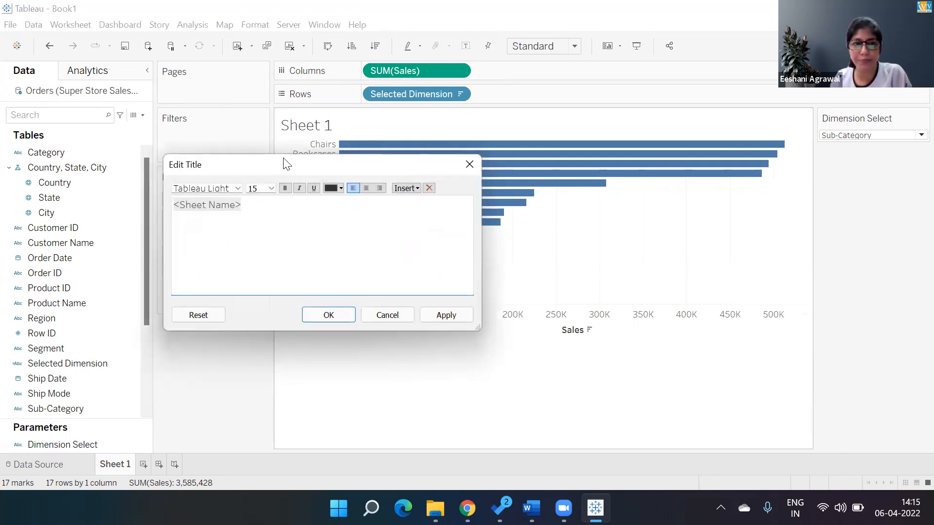
pyautogui.moveTo(246, 208); pyautogui.dragTo(71, 196)
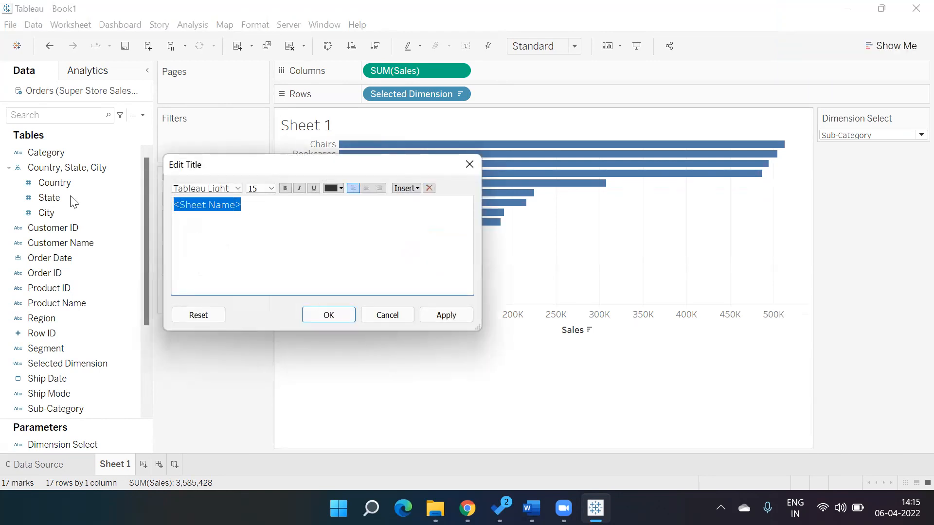
pyautogui.click(415, 189)
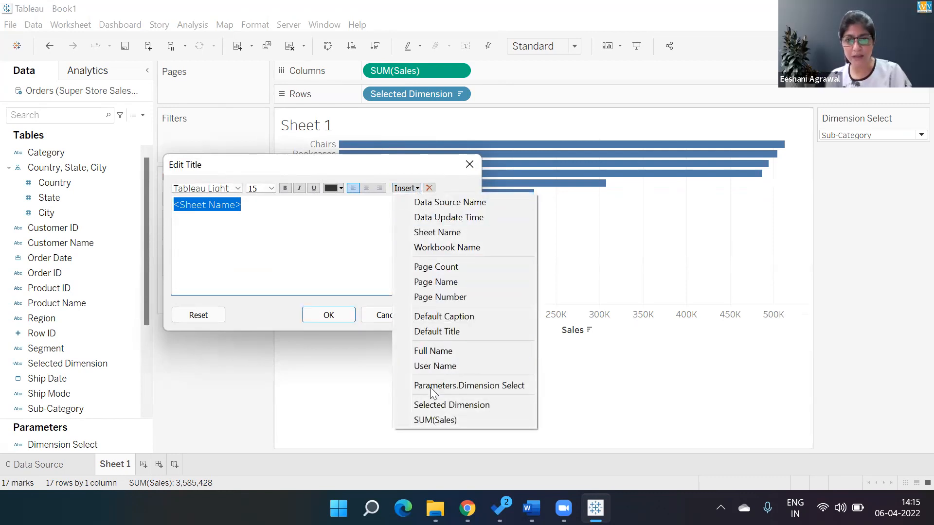
pyautogui.click(465, 389)
pyautogui.write('wise Sales')
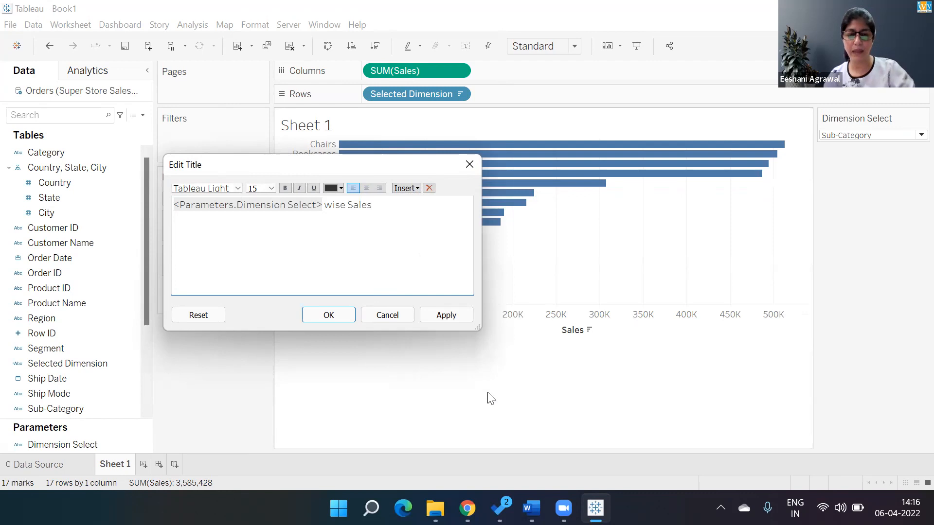
pyautogui.click(449, 317)
pyautogui.click(349, 314)
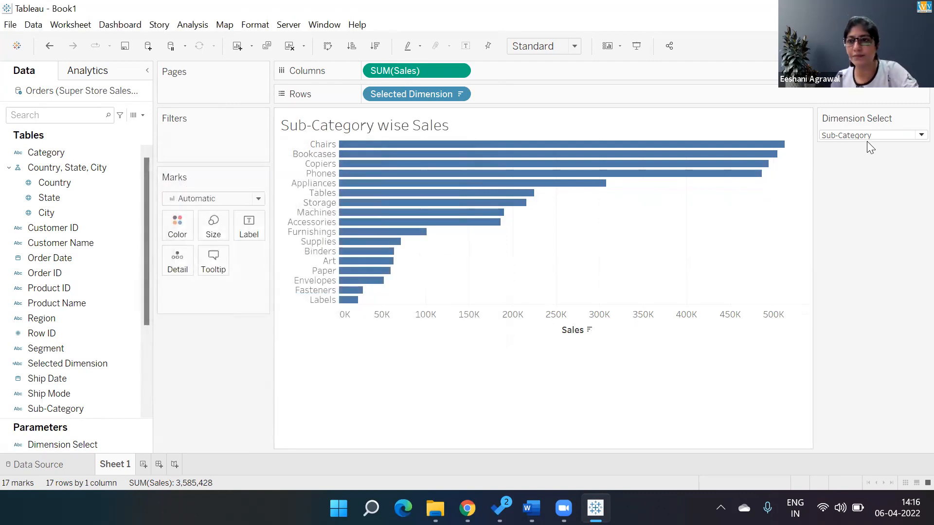
# Set the Dimension Select parameter to Category and then to Segment to test the dynamic title
pyautogui.click(869, 136)
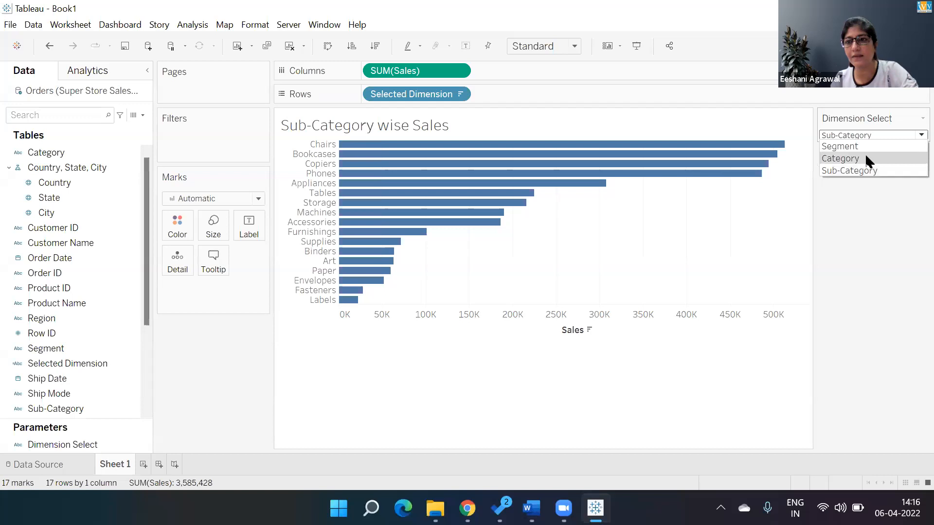
pyautogui.click(864, 153)
pyautogui.click(865, 134)
pyautogui.click(861, 148)
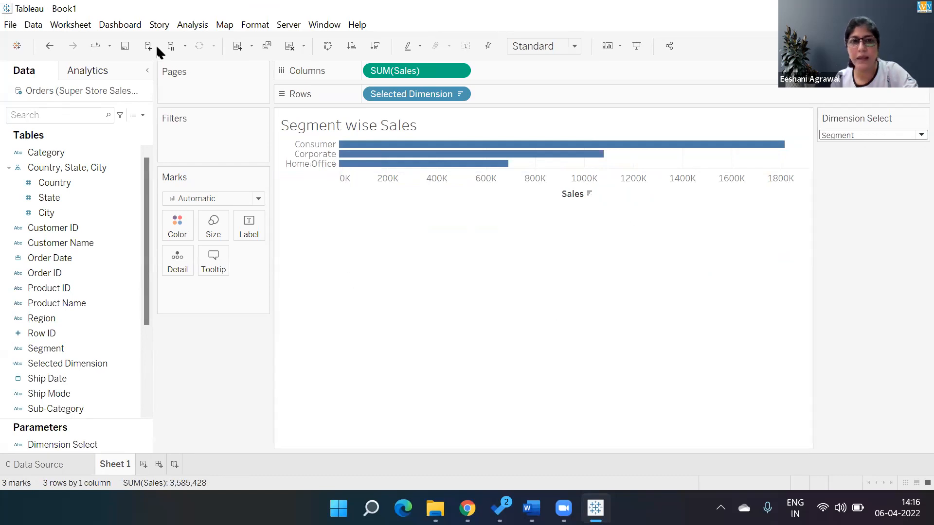
# Open the Selected Dimension calculation for review and move its editor below the bars
pyautogui.rightClick(131, 365)
pyautogui.click(163, 98)
pyautogui.moveTo(423, 167); pyautogui.dragTo(428, 277)
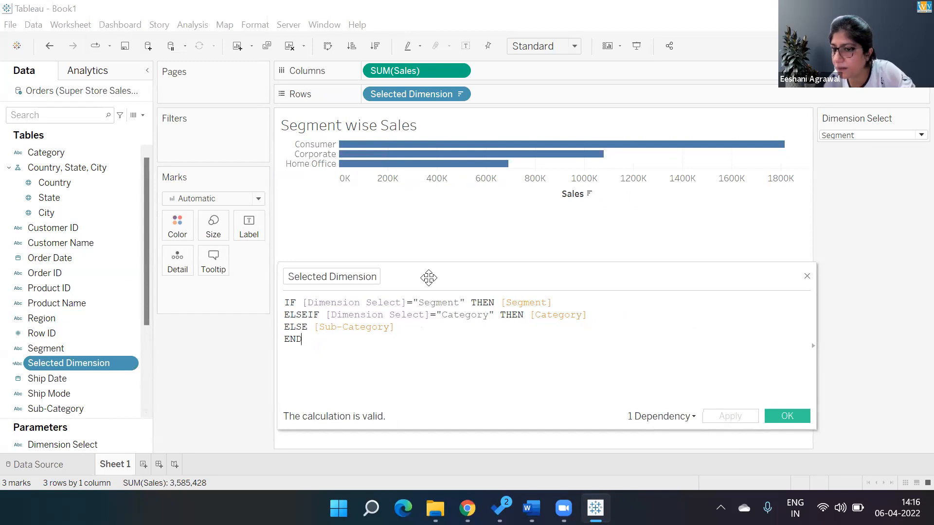
# Review the chart title's definition and the dynamic fields that can be inserted into it
pyautogui.doubleClick(399, 128)
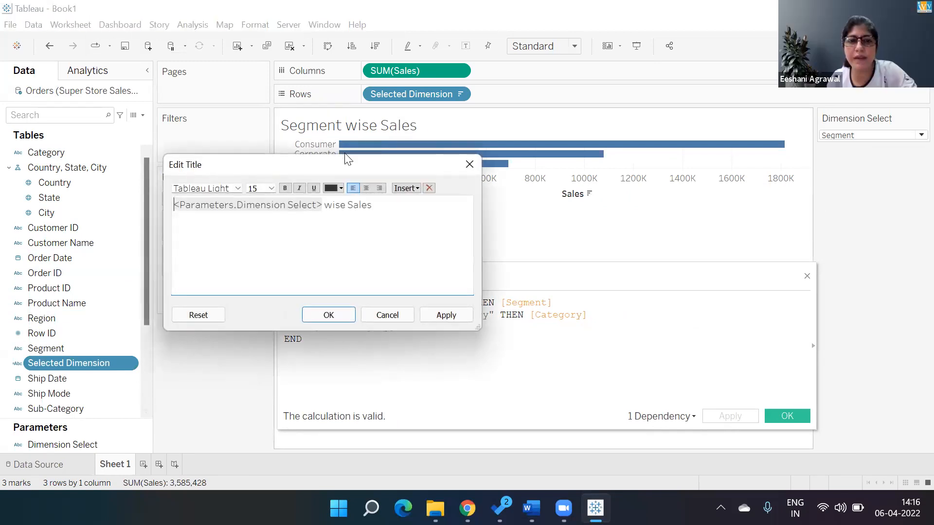
pyautogui.click(416, 189)
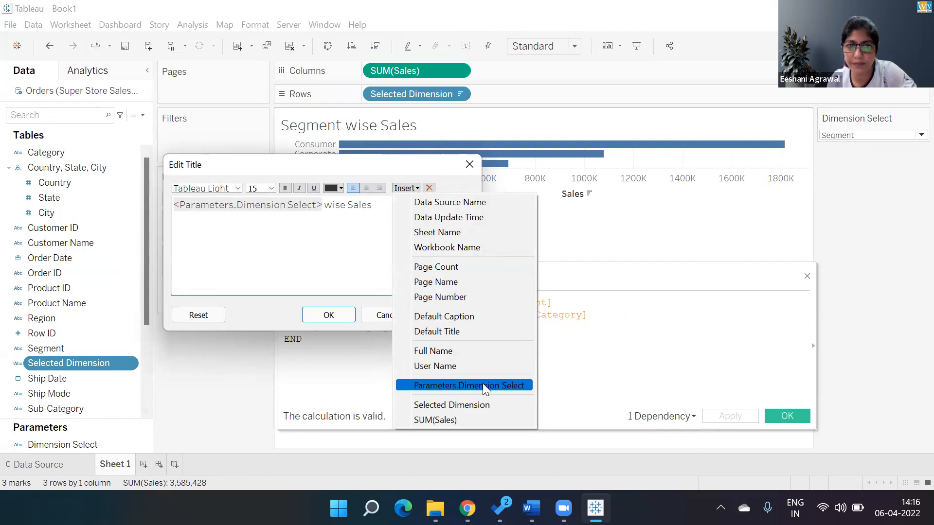
pyautogui.click(325, 263)
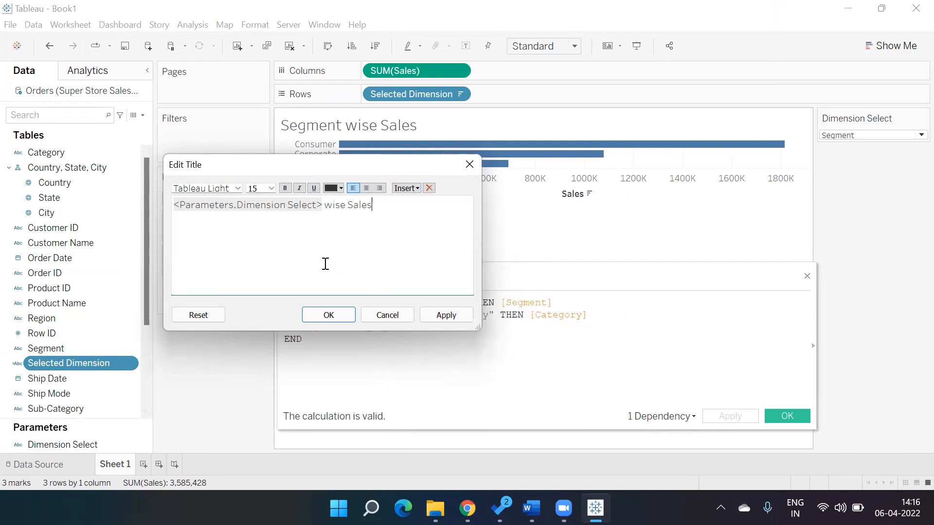
pyautogui.click(339, 315)
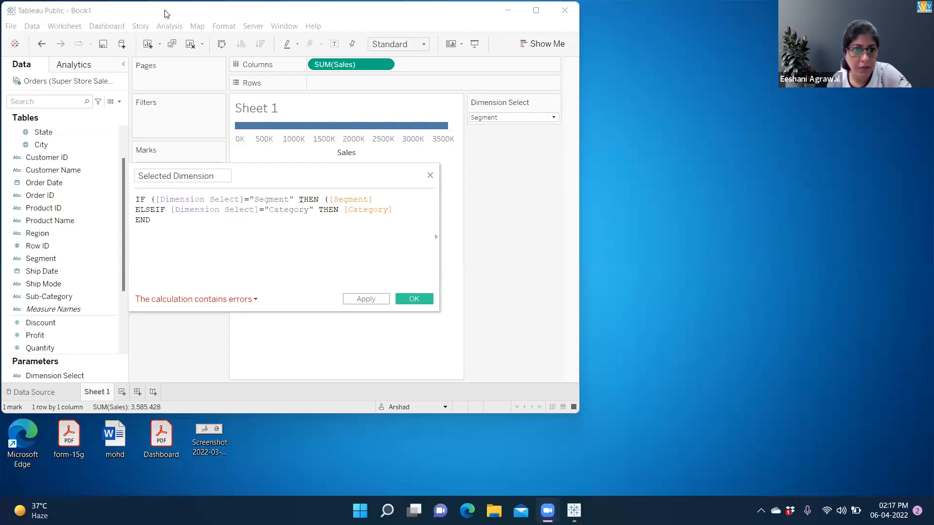
# In the maximized Tableau Public window, remove the stray opening parentheses before [Segment] and [Dimension Select] in the formula's IF line
pyautogui.doubleClick(164, 13)
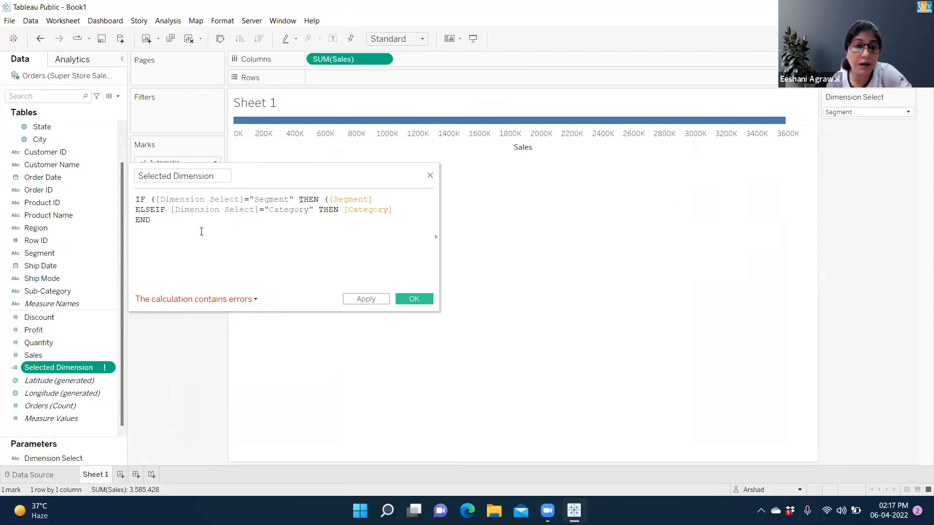
pyautogui.click(162, 222)
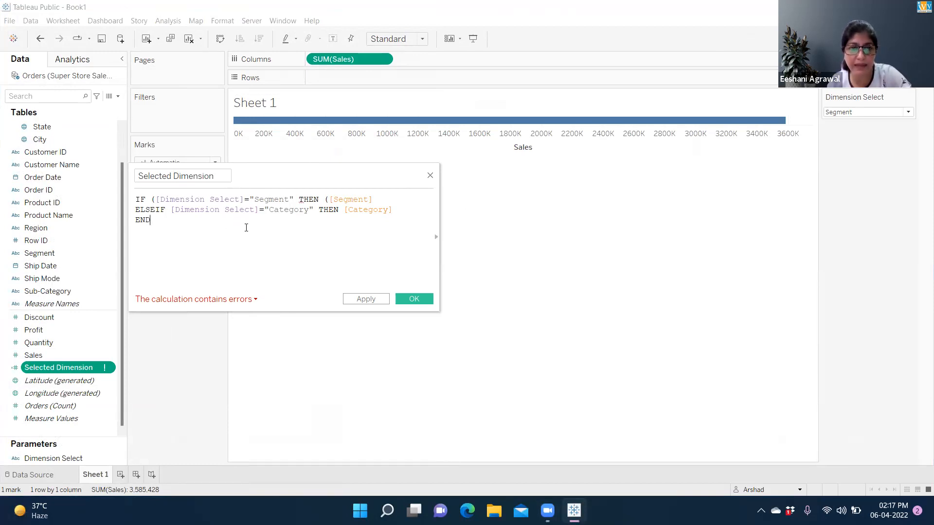
pyautogui.click(377, 201)
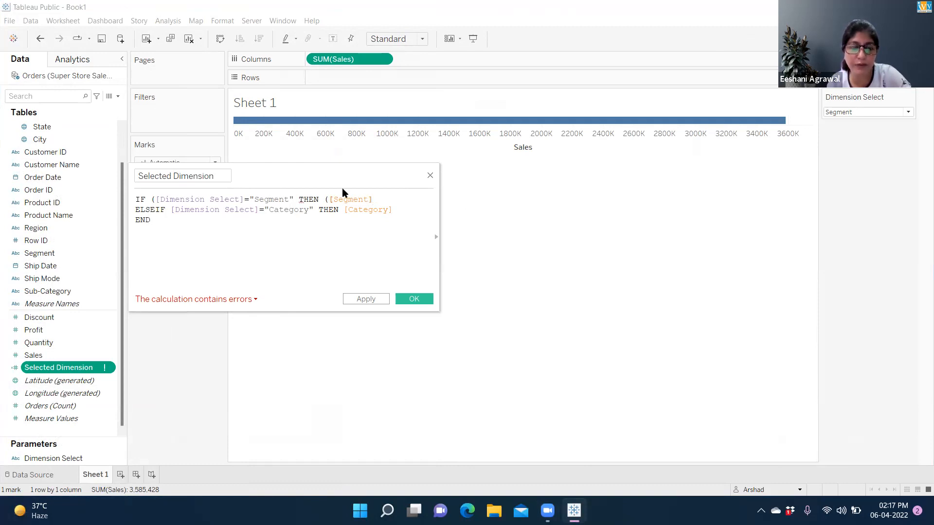
pyautogui.click(330, 199)
pyautogui.press('BackSpace')
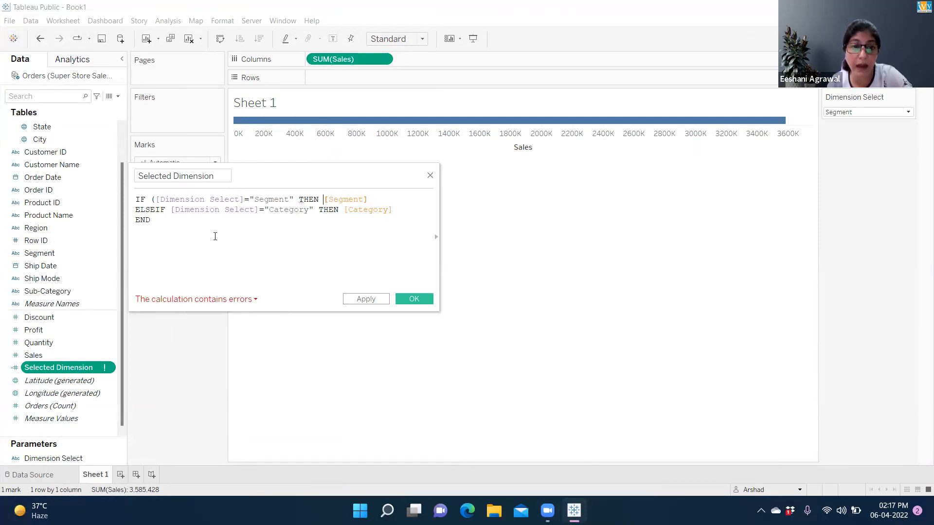
pyautogui.click(184, 223)
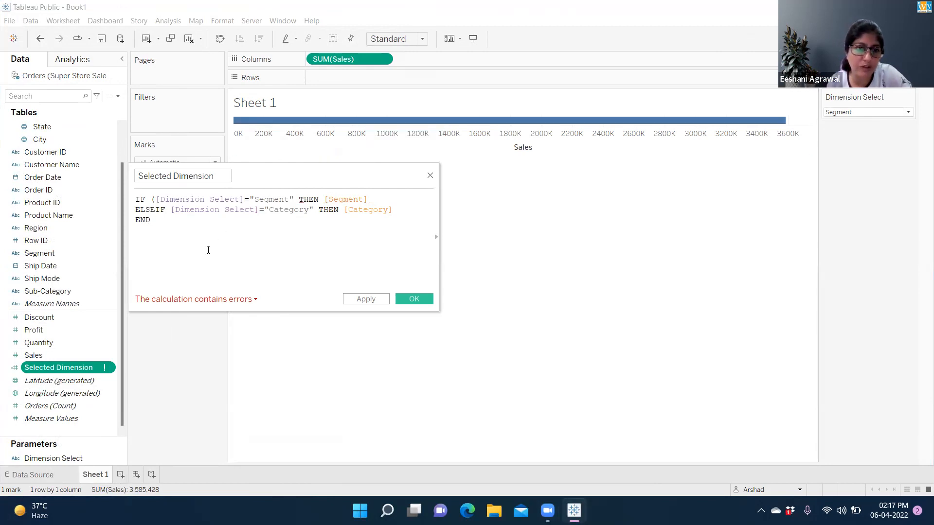
pyautogui.click(155, 201)
pyautogui.press('BackSpace')
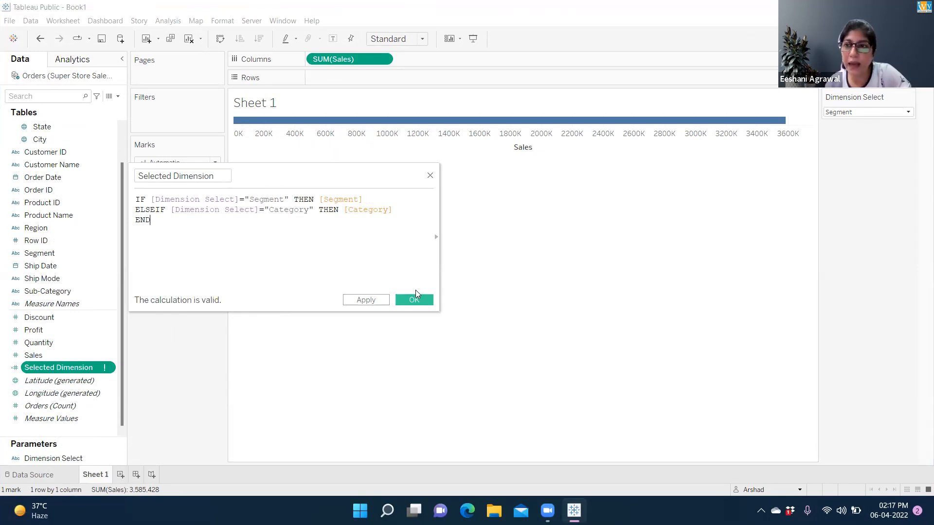
pyautogui.click(370, 265)
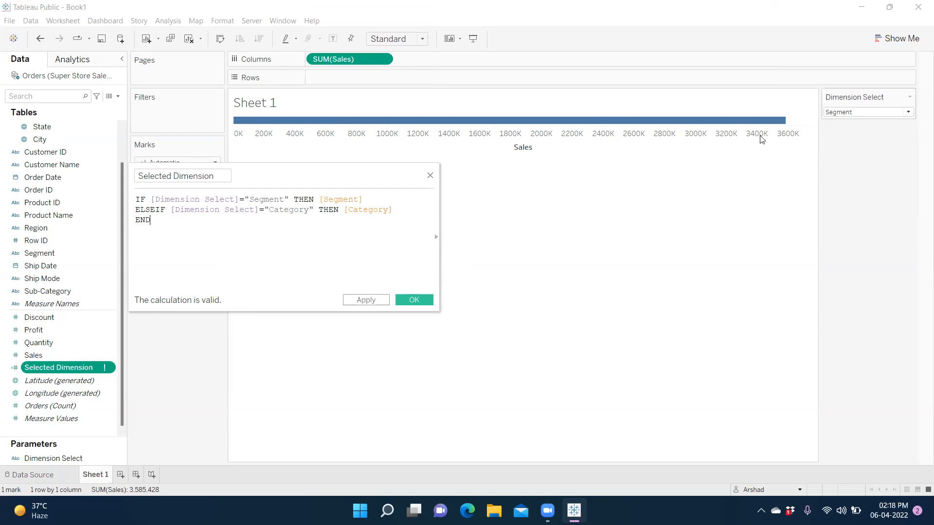
# Add an ELSE line between the Category condition and END in the Selected Dimension formula
pyautogui.click(898, 113)
pyautogui.click(906, 112)
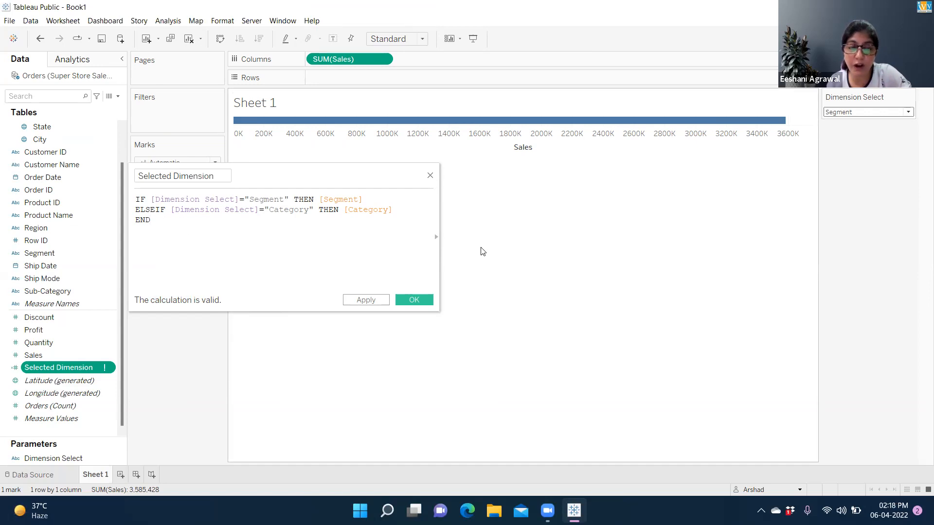
pyautogui.click(398, 211)
pyautogui.press('Return')
pyautogui.write('els')
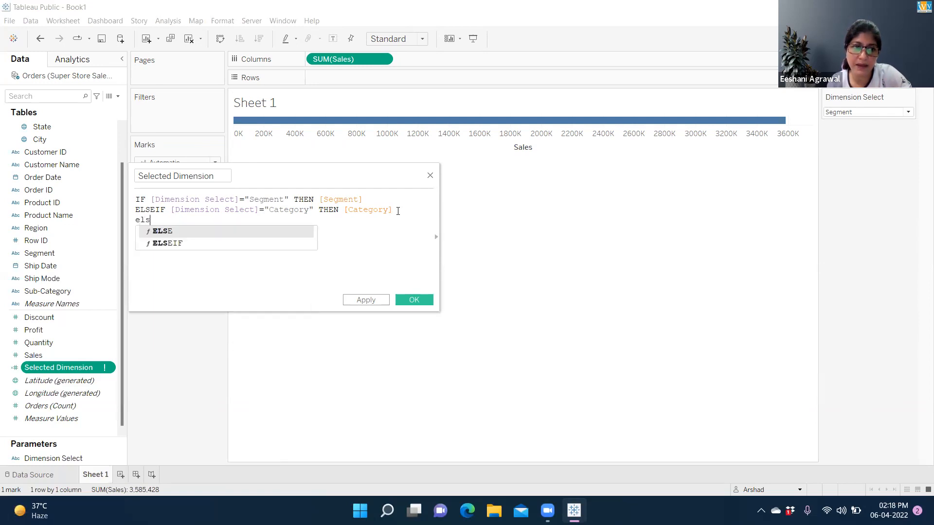
pyautogui.press('Down')
pyautogui.press('Return')
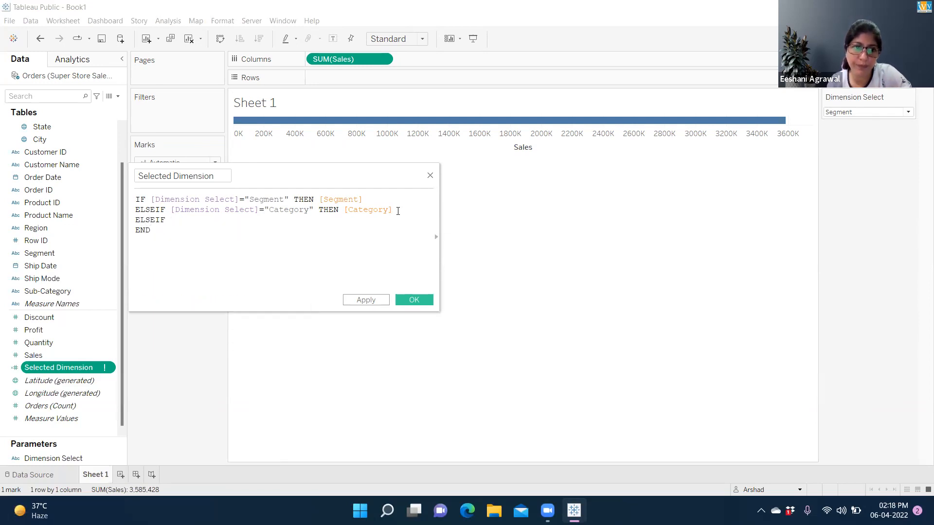
pyautogui.press('BackSpace')
pyautogui.press('BackSpace')
pyautogui.press('BackSpace')
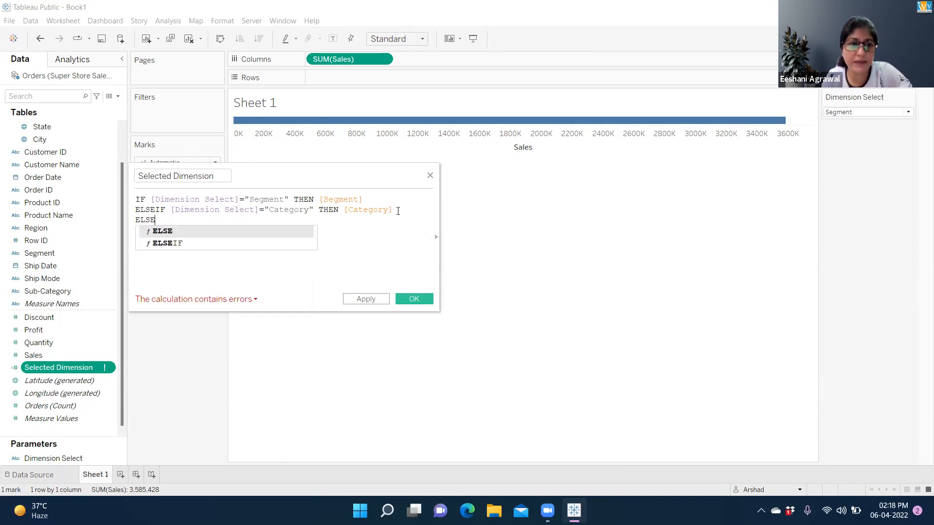
pyautogui.press('Return')
pyautogui.write('END')
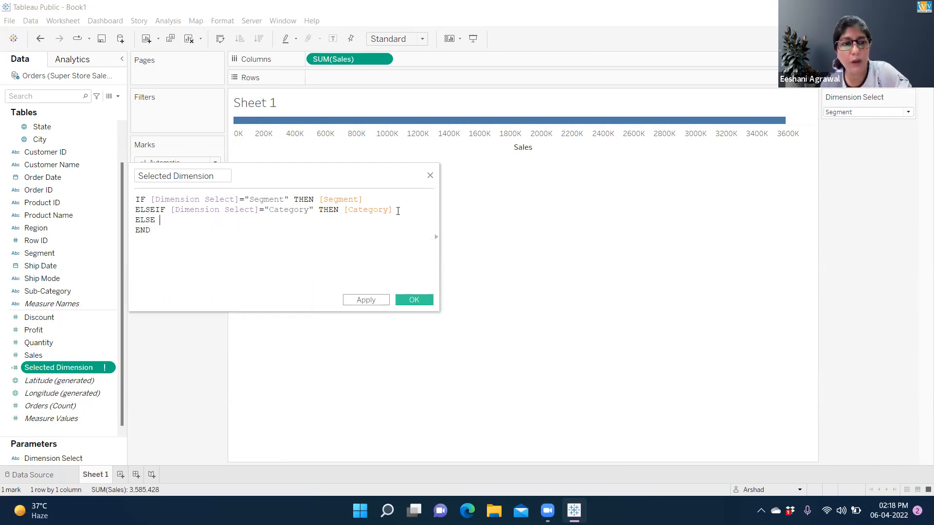
pyautogui.write(' dim')
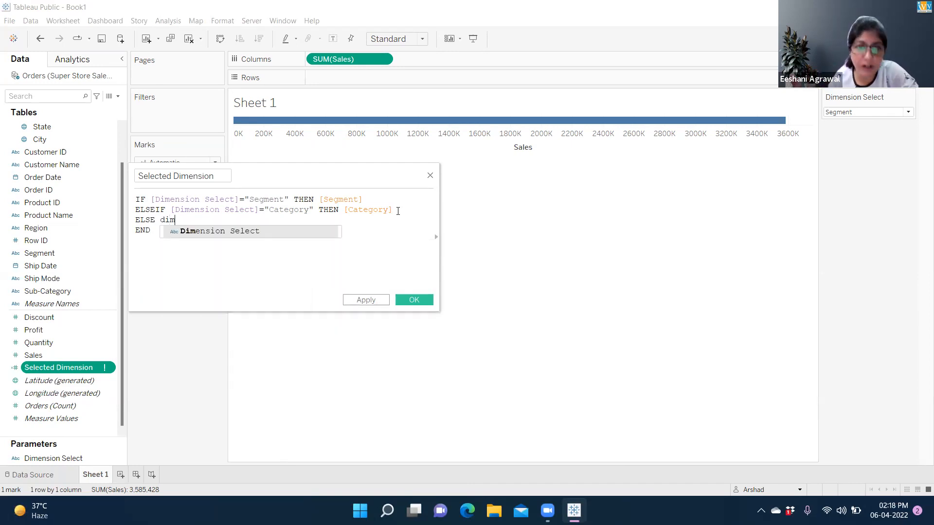
pyautogui.press('Return')
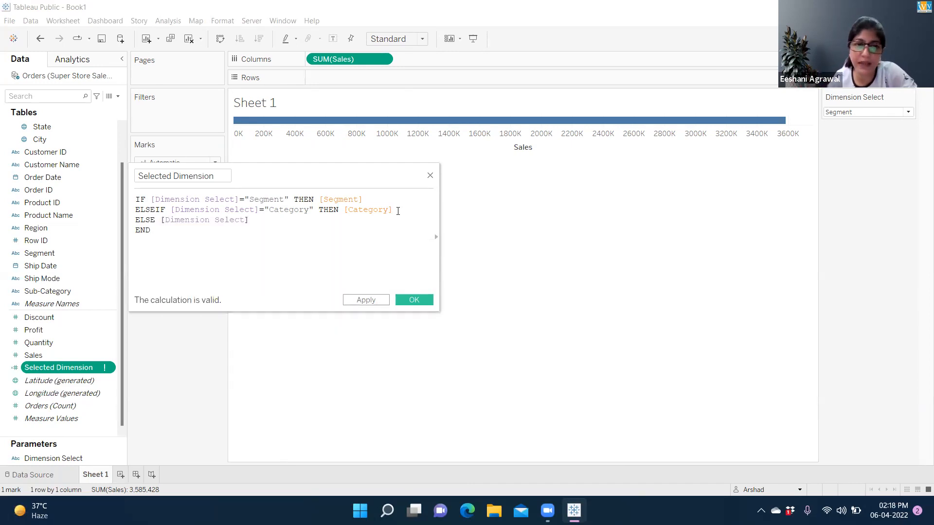
pyautogui.press('BackSpace')
pyautogui.press('BackSpace')
pyautogui.press('BackSpace')
pyautogui.press('BackSpace')
pyautogui.press('BackSpace')
pyautogui.press('BackSpace')
pyautogui.press('BackSpace')
pyautogui.press('BackSpace')
pyautogui.press('BackSpace')
pyautogui.press('BackSpace')
pyautogui.press('BackSpace')
pyautogui.press('BackSpace')
pyautogui.press('BackSpace')
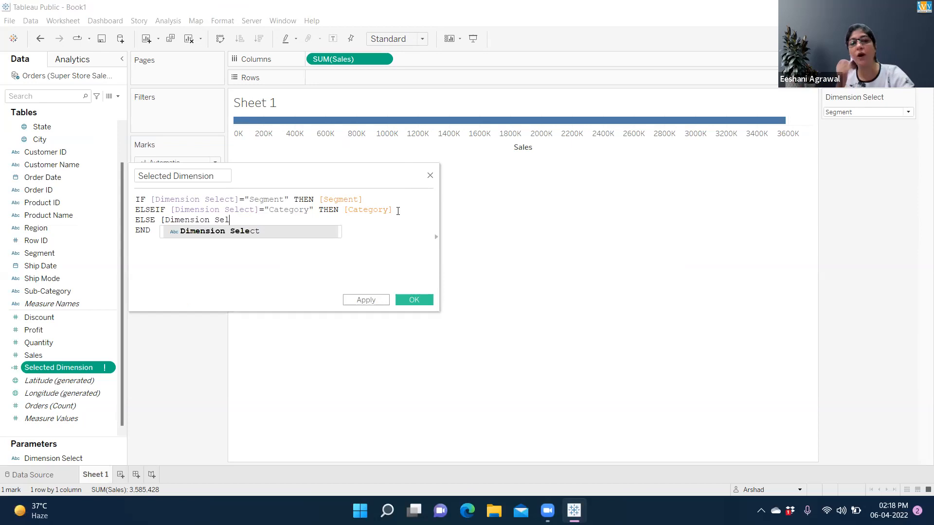
pyautogui.press('BackSpace')
pyautogui.press('BackSpace')
pyautogui.press('BackSpace')
pyautogui.press('BackSpace')
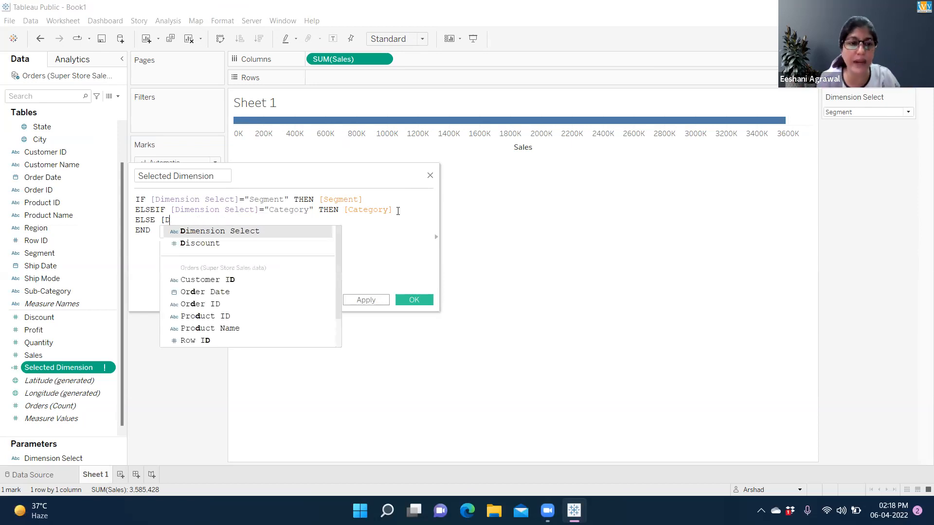
pyautogui.press('BackSpace')
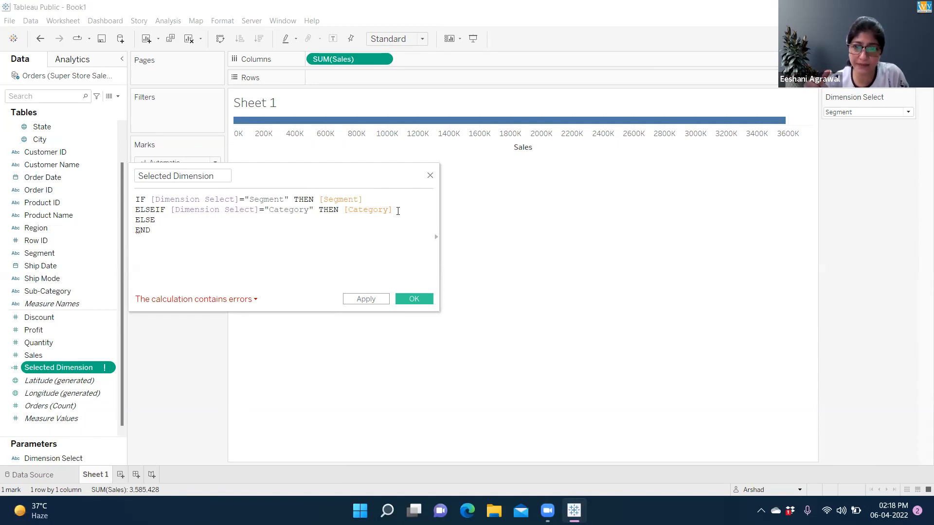
# Complete the formula's ELSE line with [Sub-Category] and save the Selected Dimension calculation
pyautogui.write('su')
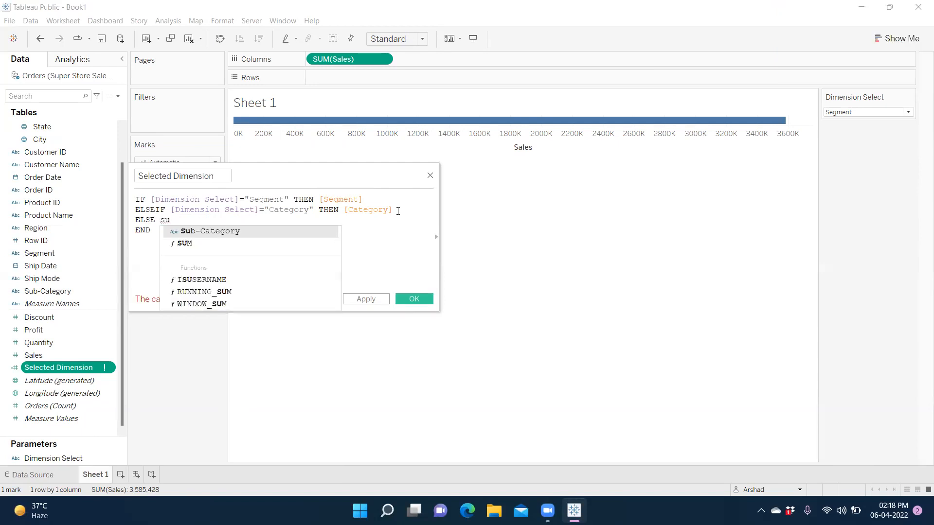
pyautogui.press('Return')
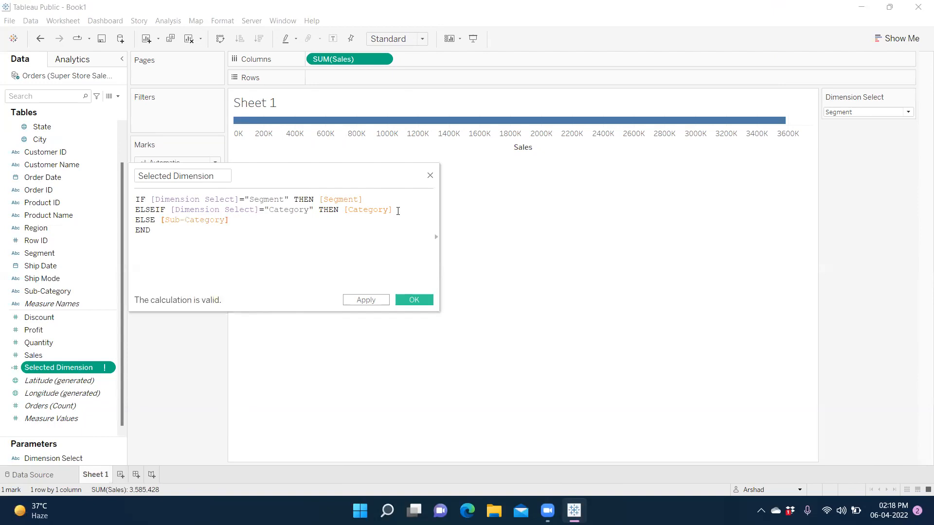
pyautogui.click(414, 299)
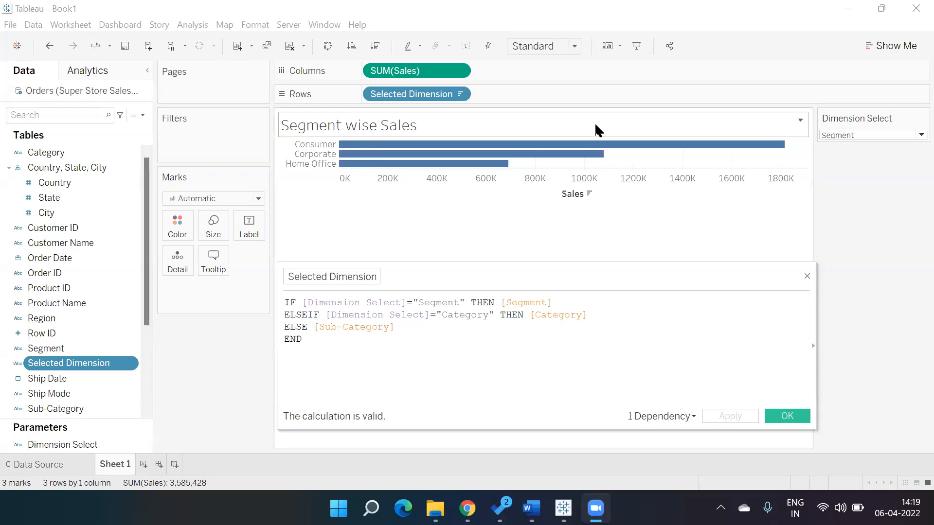
# In the first Tableau workbook, close the calculation editor and draft a string parameter named DS with list-type allowable values, discarding it uncreated
pyautogui.click(807, 280)
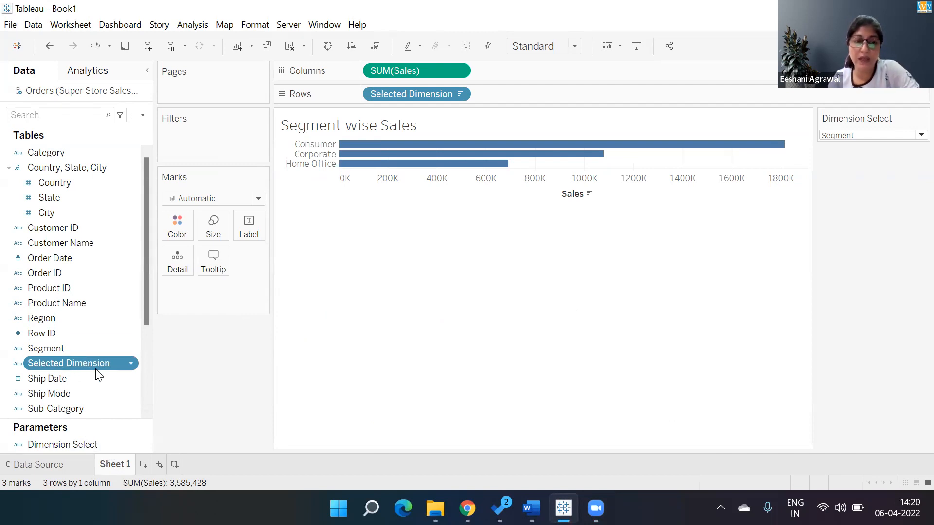
pyautogui.click(142, 115)
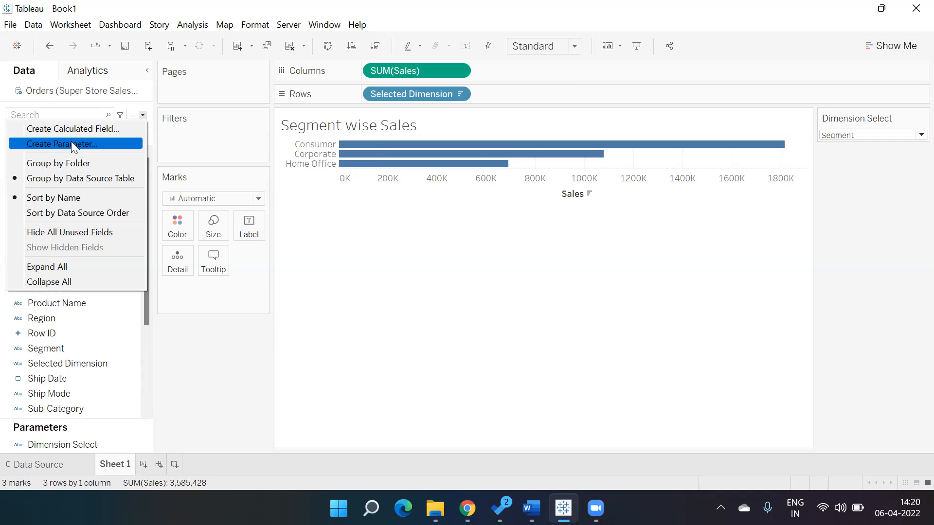
pyautogui.click(370, 246)
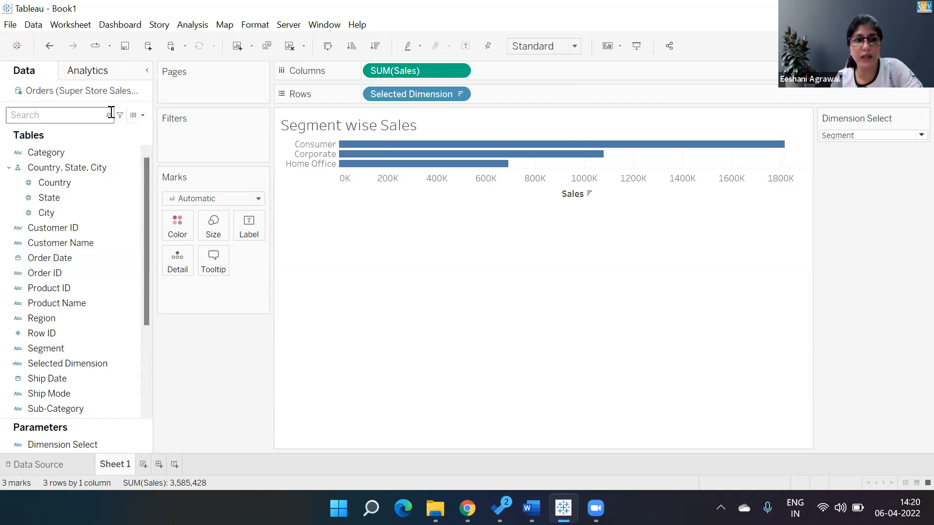
pyautogui.click(143, 116)
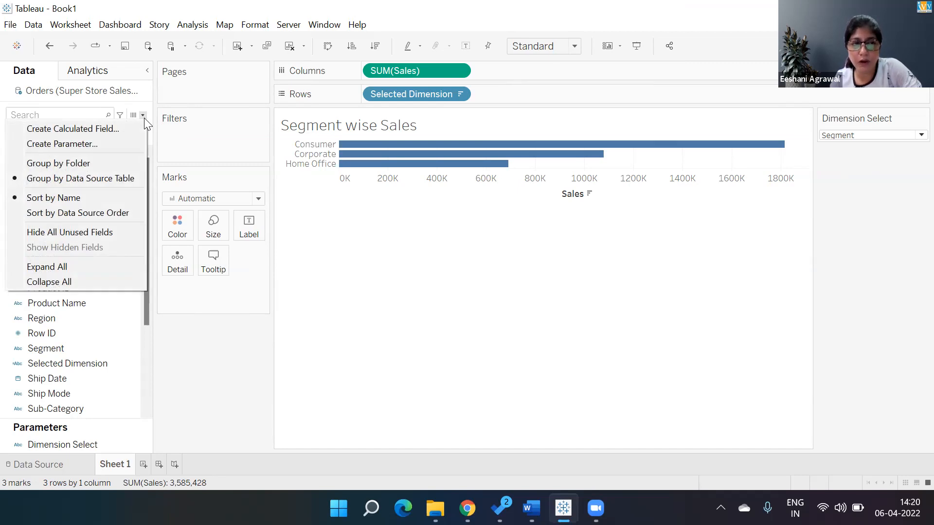
pyautogui.click(72, 146)
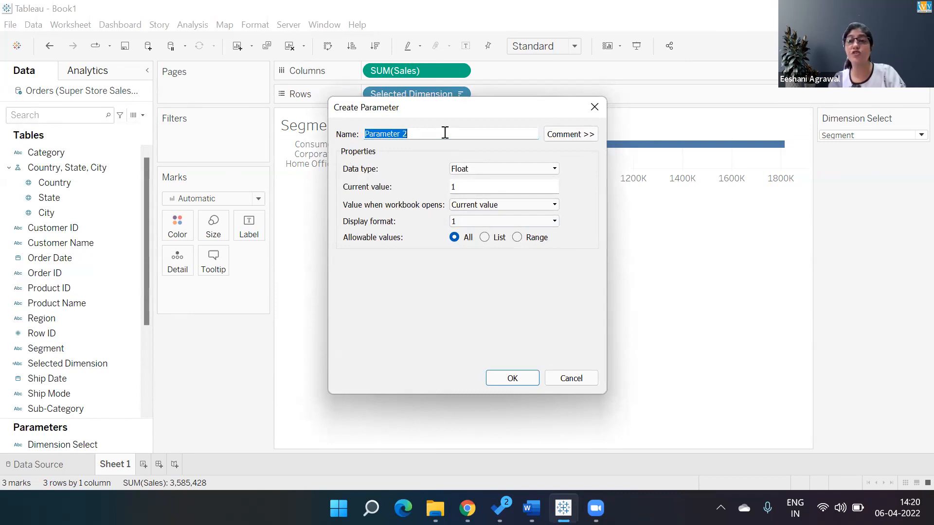
pyautogui.write('DS')
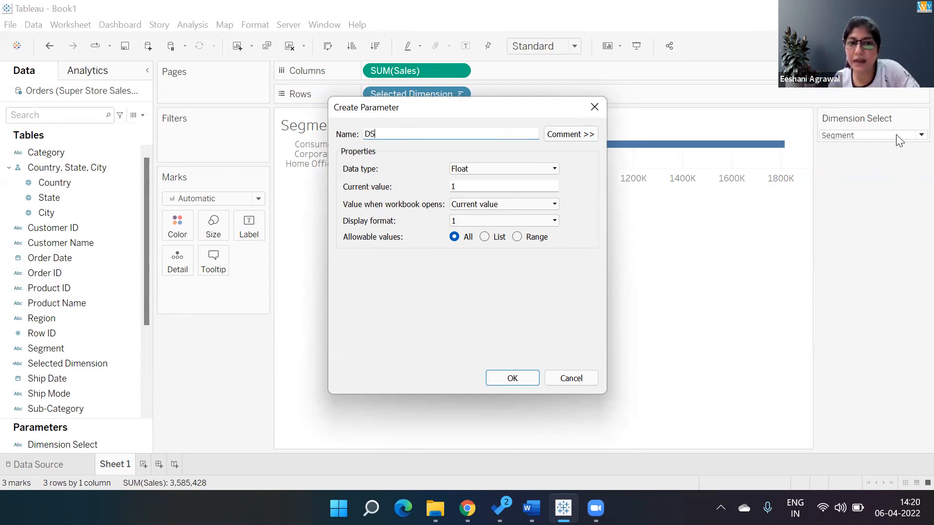
pyautogui.click(544, 169)
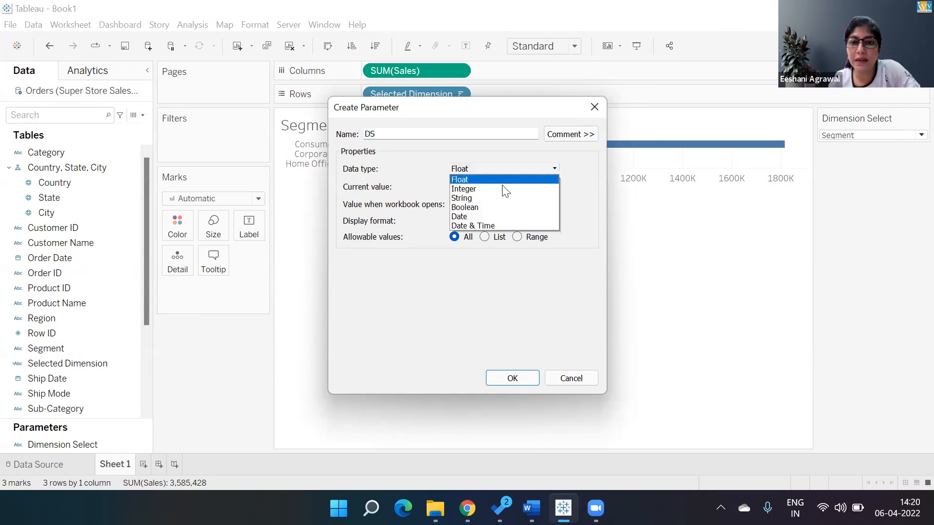
pyautogui.click(468, 198)
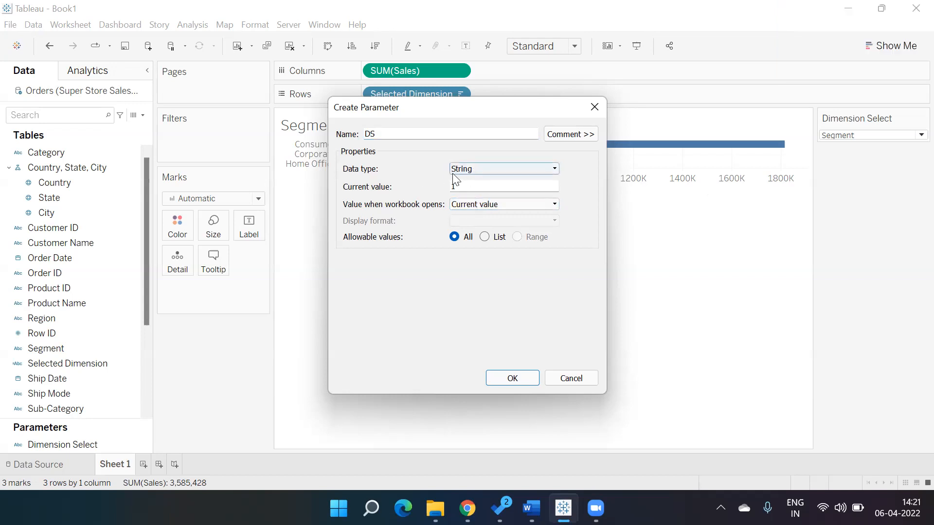
pyautogui.click(485, 240)
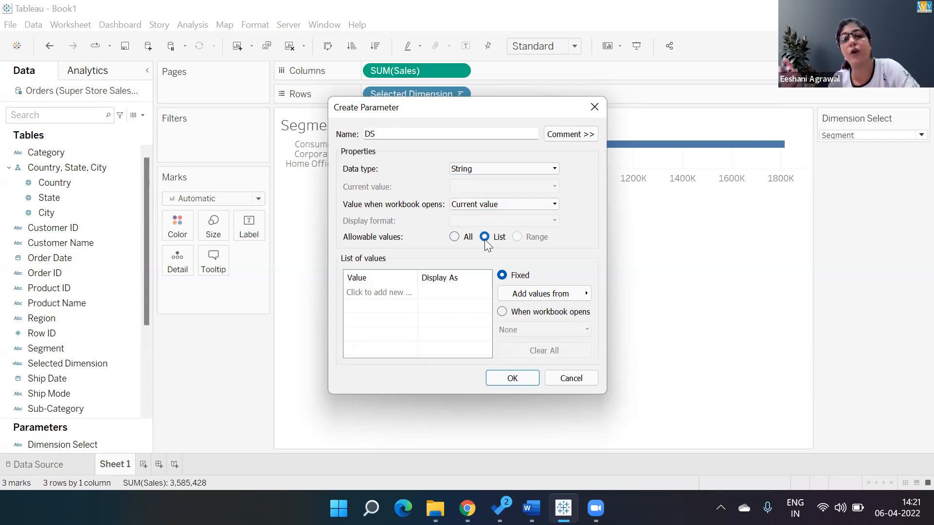
pyautogui.click(374, 294)
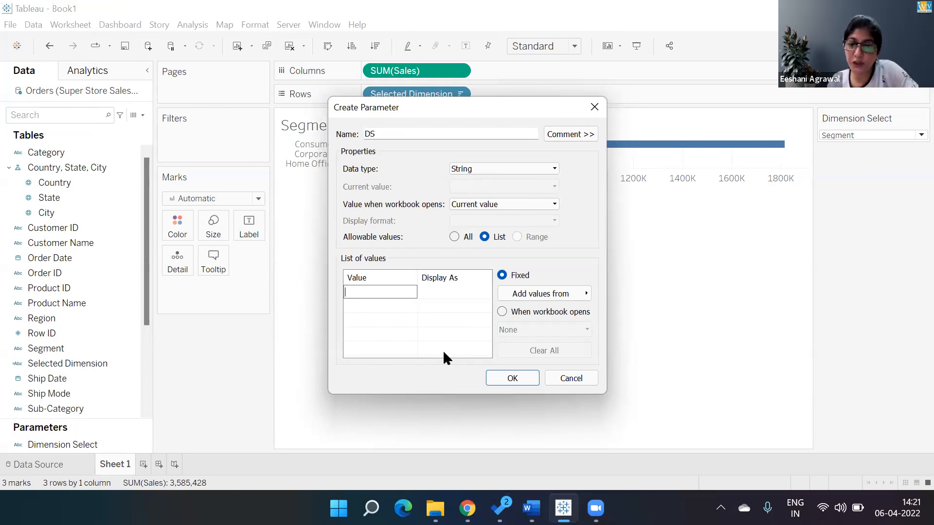
pyautogui.click(562, 377)
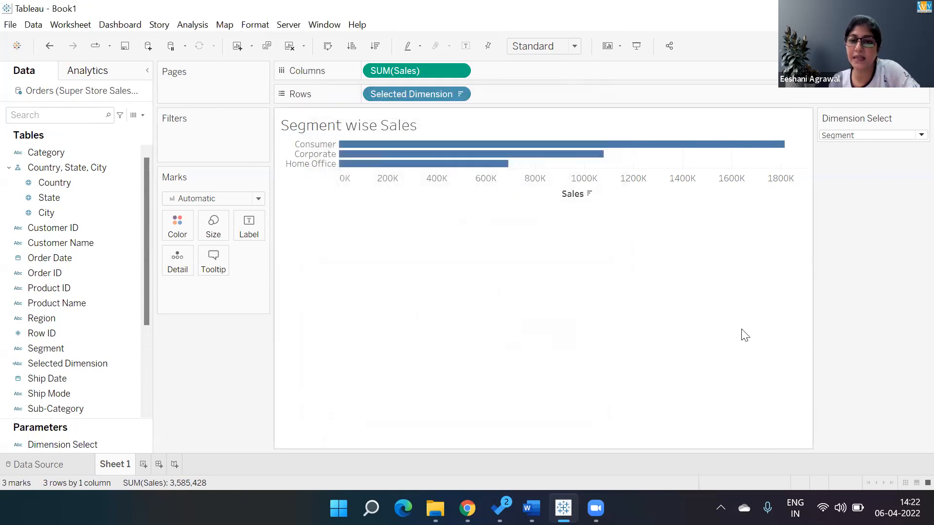
# Check the Dimension Select parameter's available options, including whether its control is shown on the sheet
pyautogui.click(98, 444)
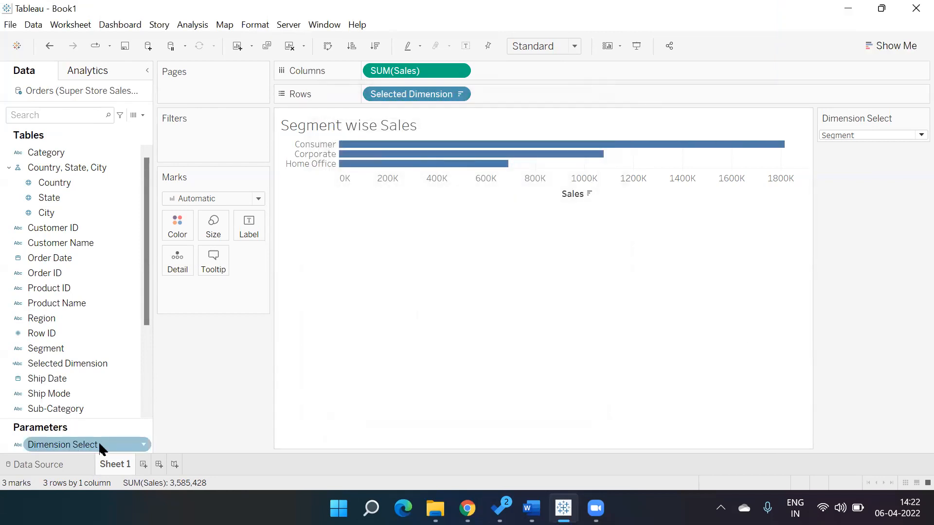
pyautogui.rightClick(98, 443)
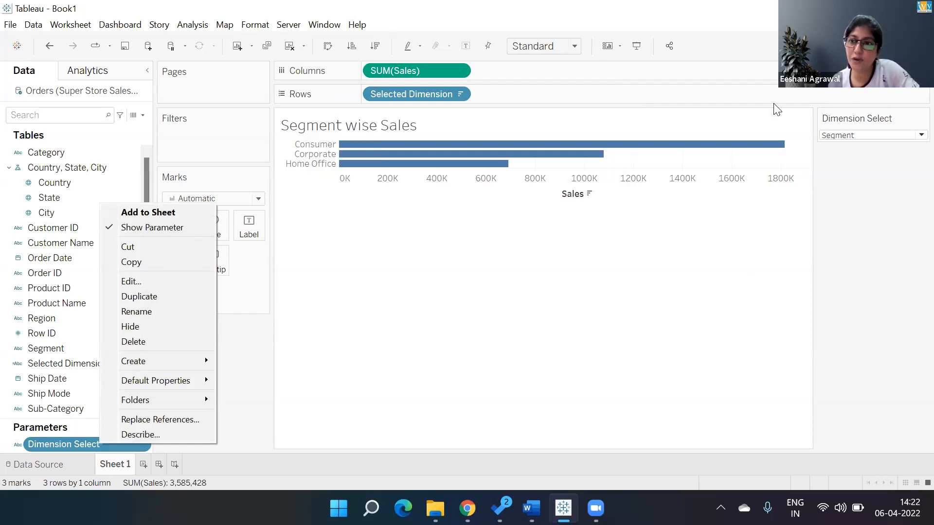
pyautogui.click(898, 198)
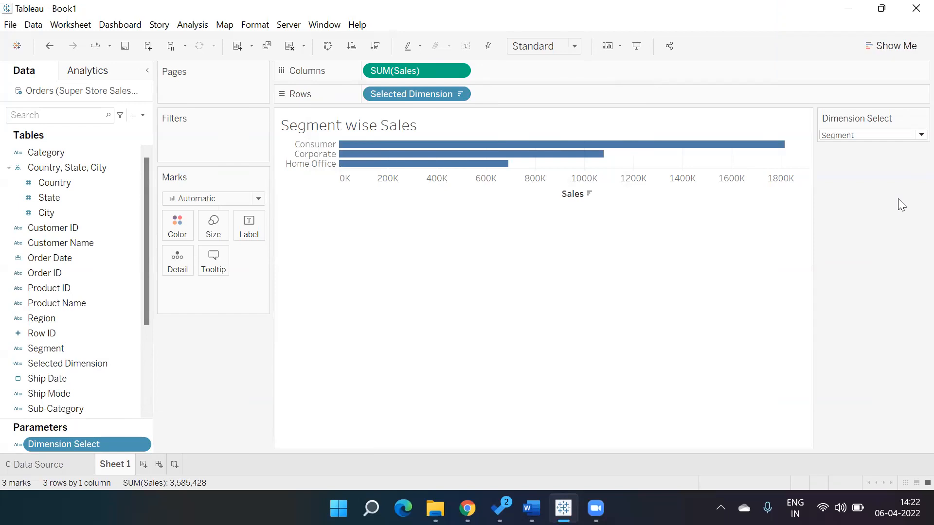
# Open the Selected Dimension calculation for review and look over the parameter's display option and the calculated field creation option
pyautogui.rightClick(128, 363)
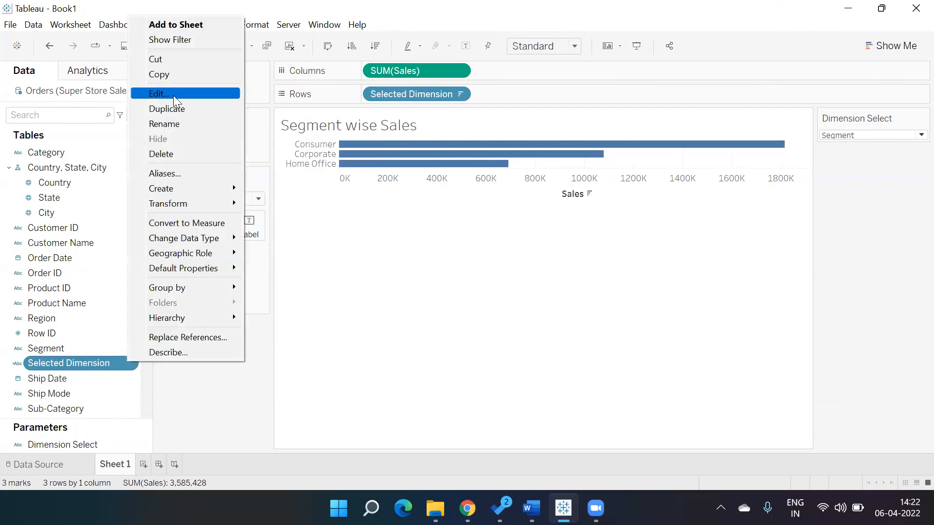
pyautogui.click(173, 93)
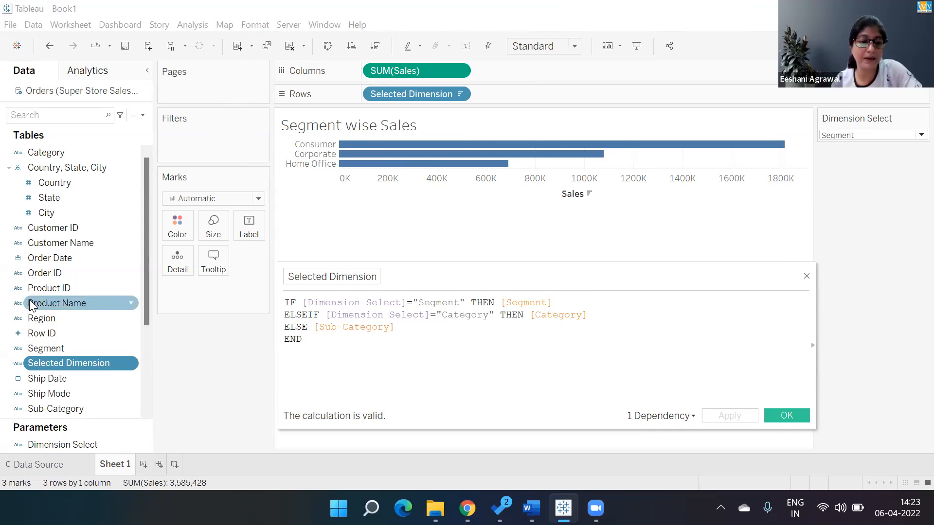
pyautogui.rightClick(74, 444)
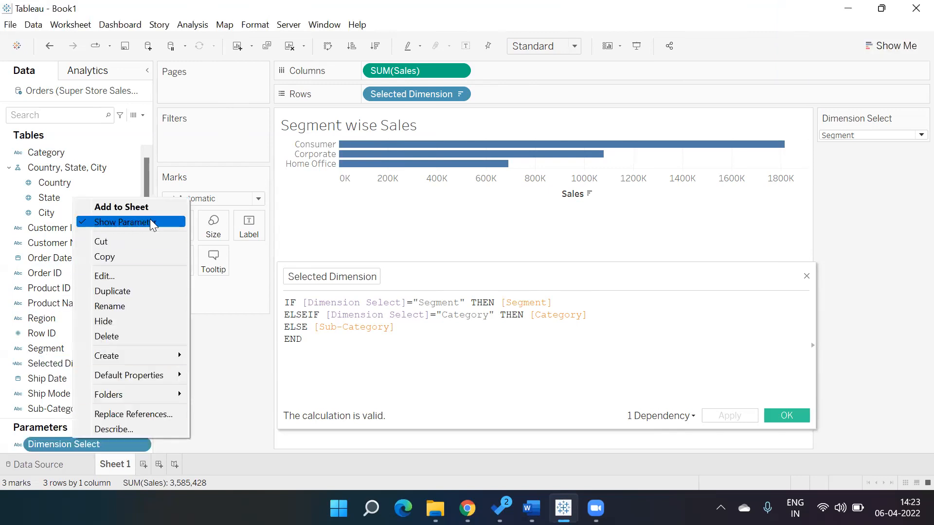
pyautogui.click(289, 217)
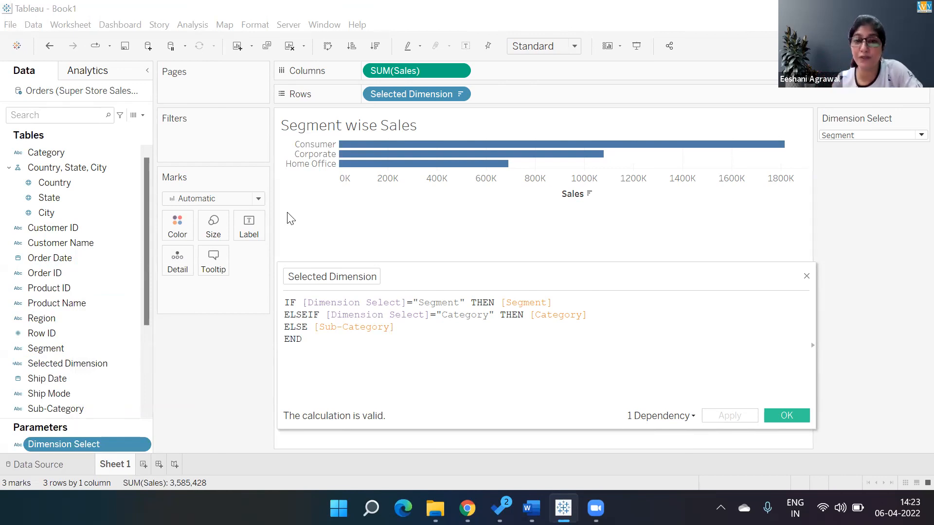
pyautogui.click(142, 116)
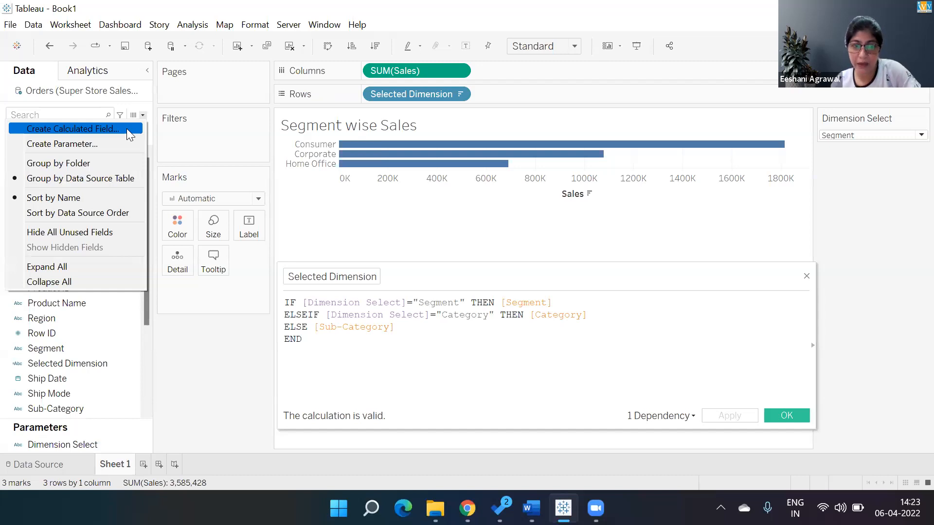
pyautogui.click(371, 360)
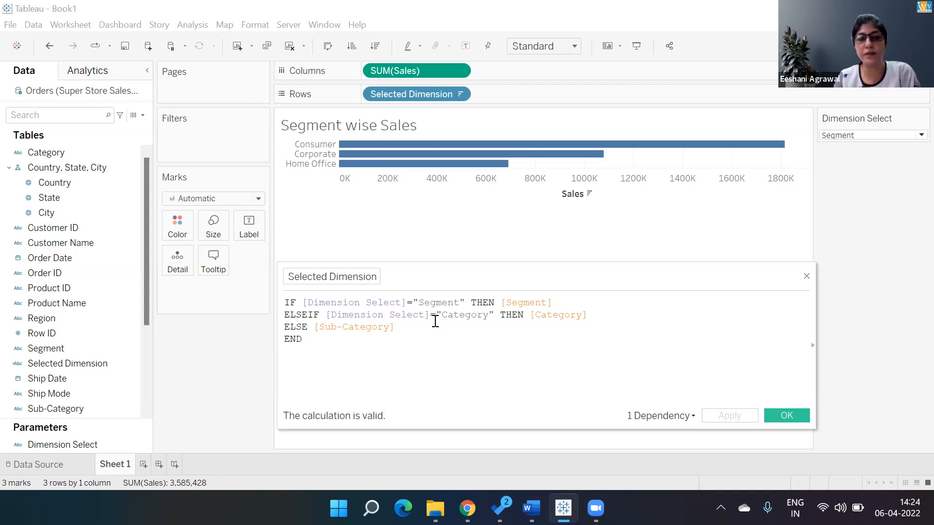
# Move the calculation editor clear of the parameter control and compare the formula's "Category" text with the Dimension Select choices
pyautogui.moveTo(442, 315); pyautogui.dragTo(496, 315)
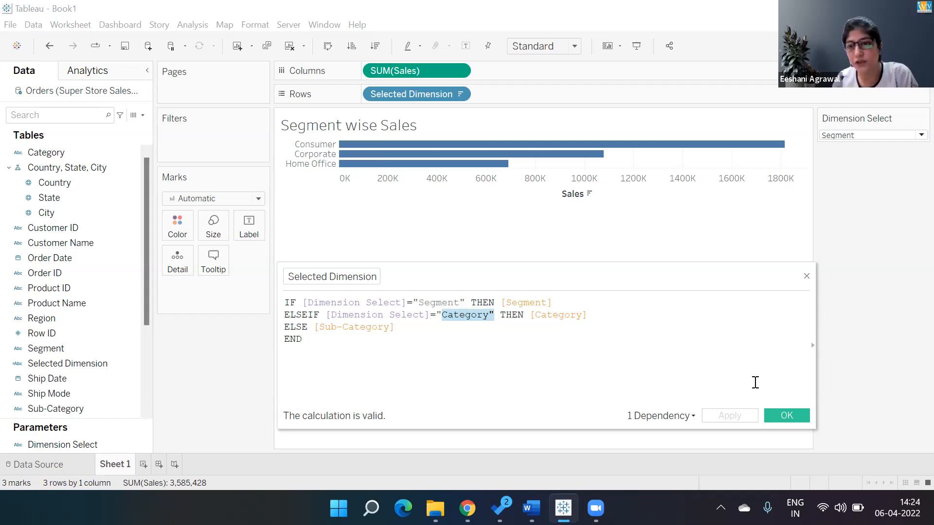
pyautogui.moveTo(752, 269); pyautogui.dragTo(573, 238)
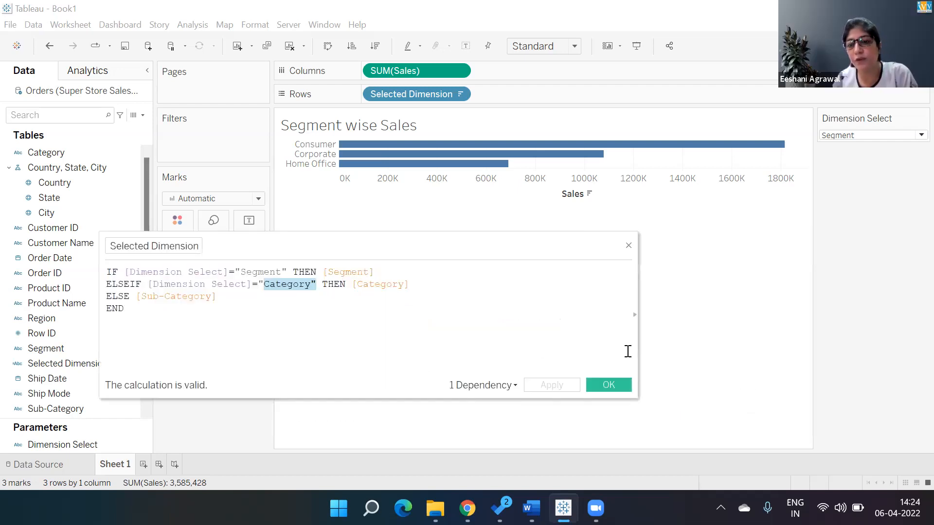
pyautogui.click(910, 131)
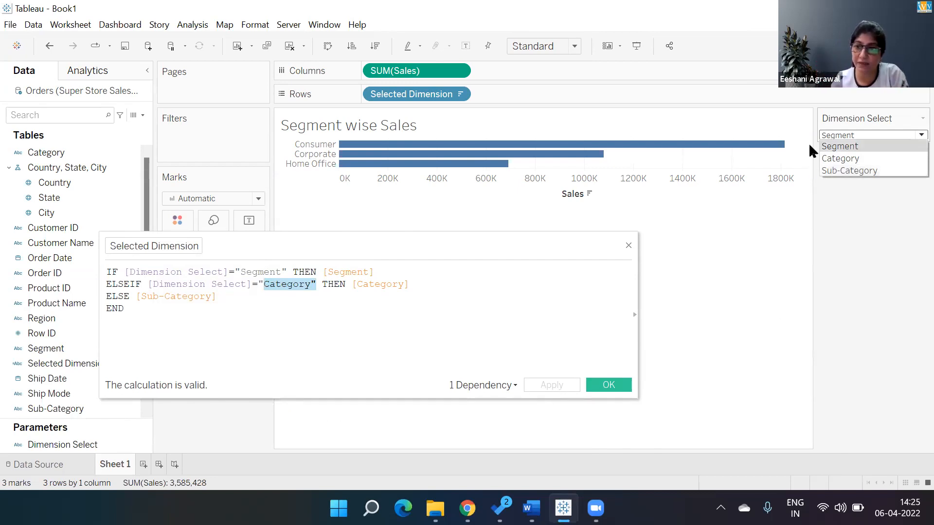
pyautogui.click(273, 317)
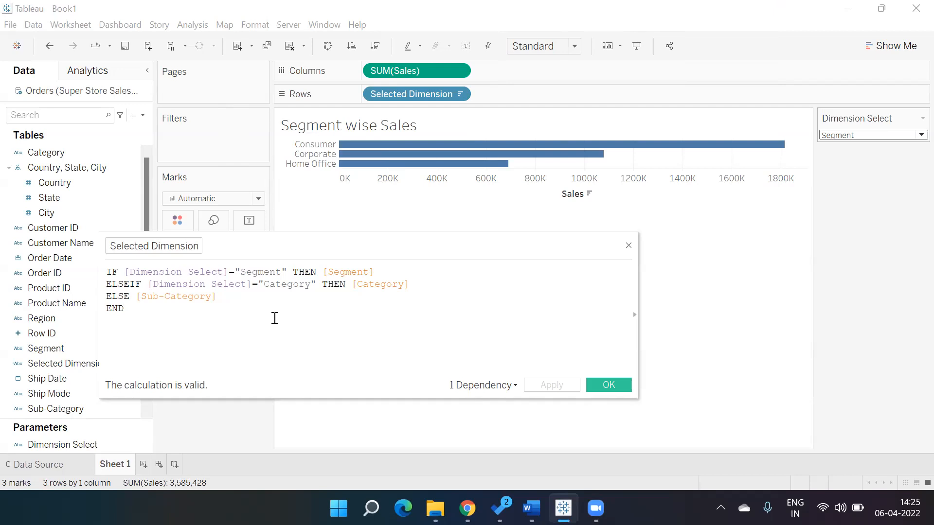
# Change the ELSEIF condition's compared text to lowercase "category" and save the Selected Dimension calculation
pyautogui.click(269, 284)
pyautogui.press('BackSpace')
pyautogui.write('c')
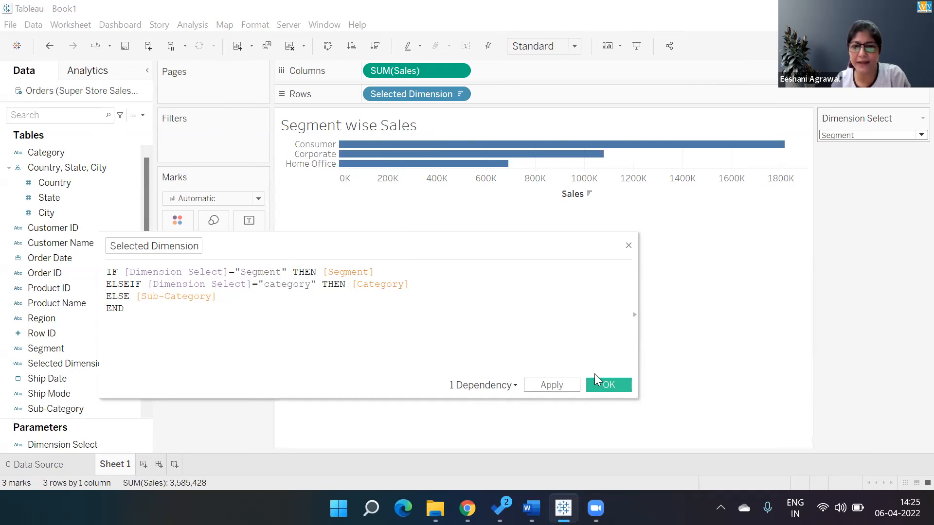
pyautogui.click(614, 386)
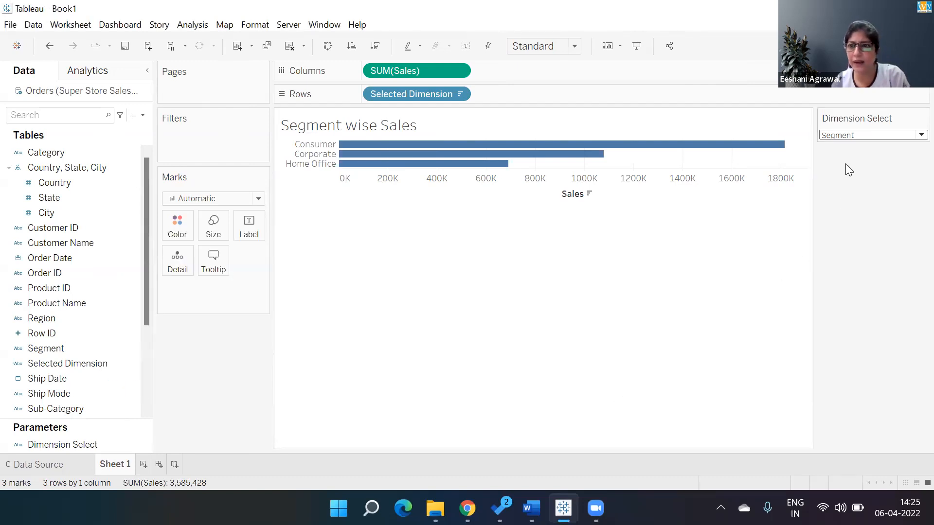
# Switch Dimension Select to Category, Sub-Category and back to Category to compare the resulting sales charts
pyautogui.click(835, 134)
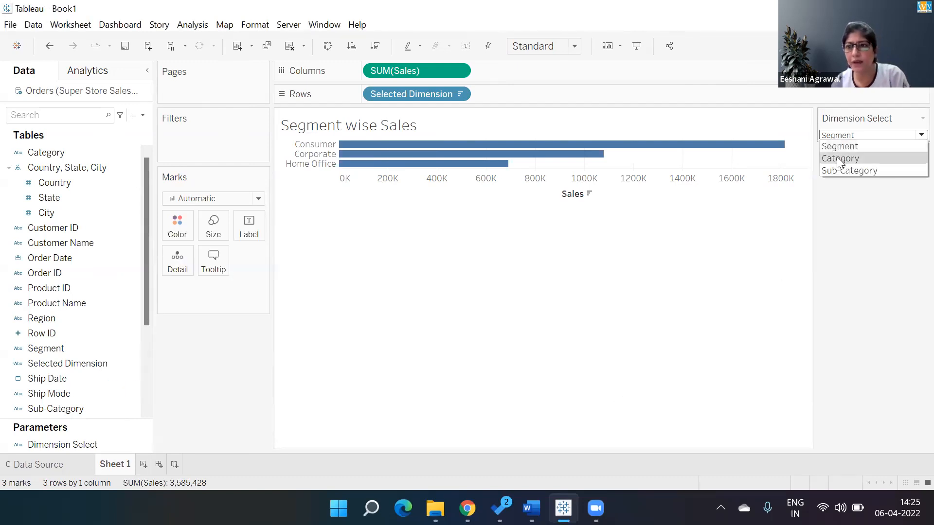
pyautogui.click(836, 158)
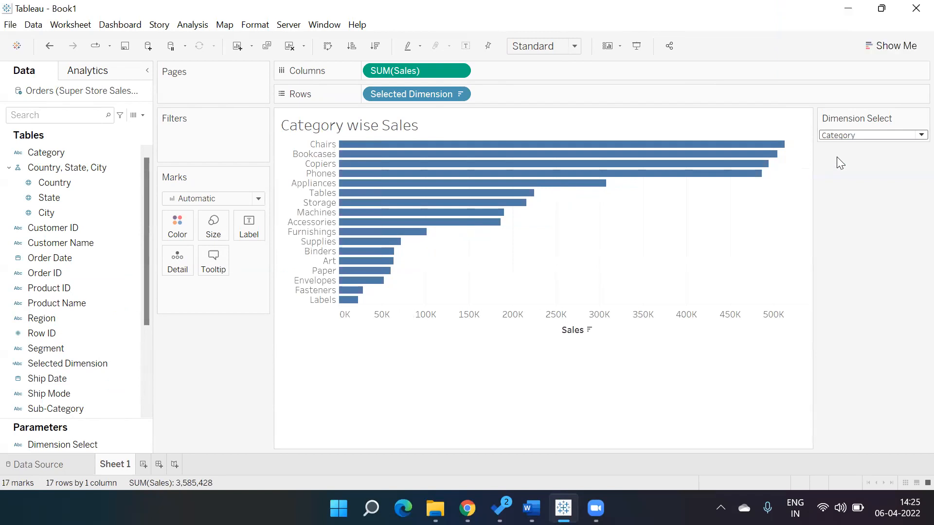
pyautogui.click(834, 135)
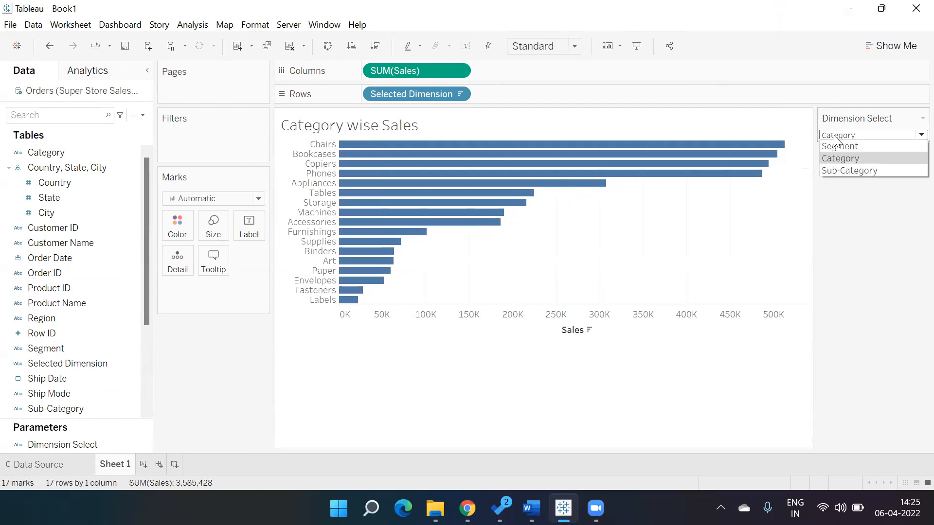
pyautogui.click(833, 169)
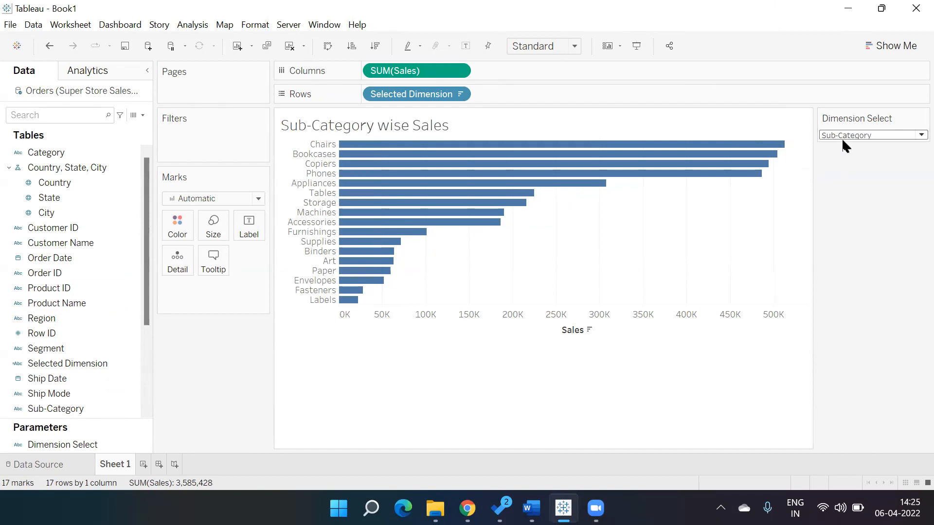
pyautogui.click(844, 137)
pyautogui.click(842, 158)
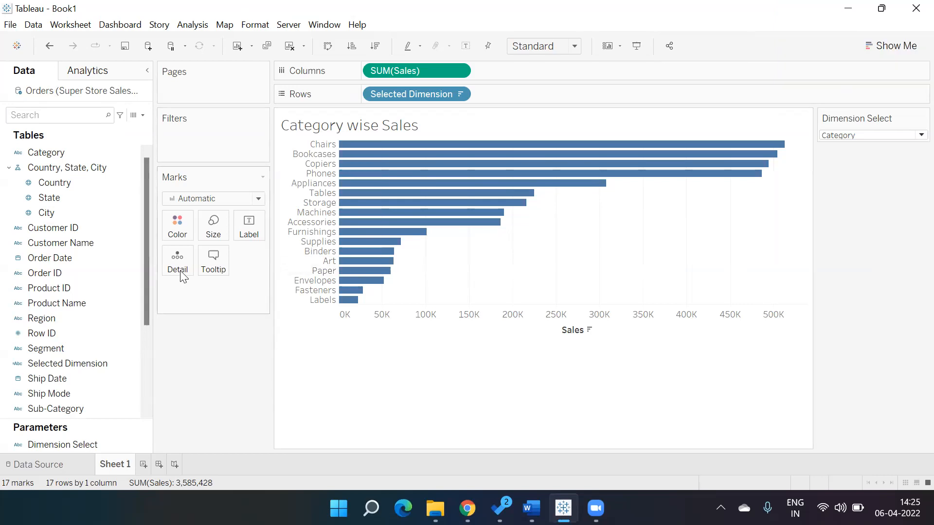
# Change the ELSEIF condition's compared text back to "Category" in the Selected Dimension calculation and save it
pyautogui.rightClick(125, 363)
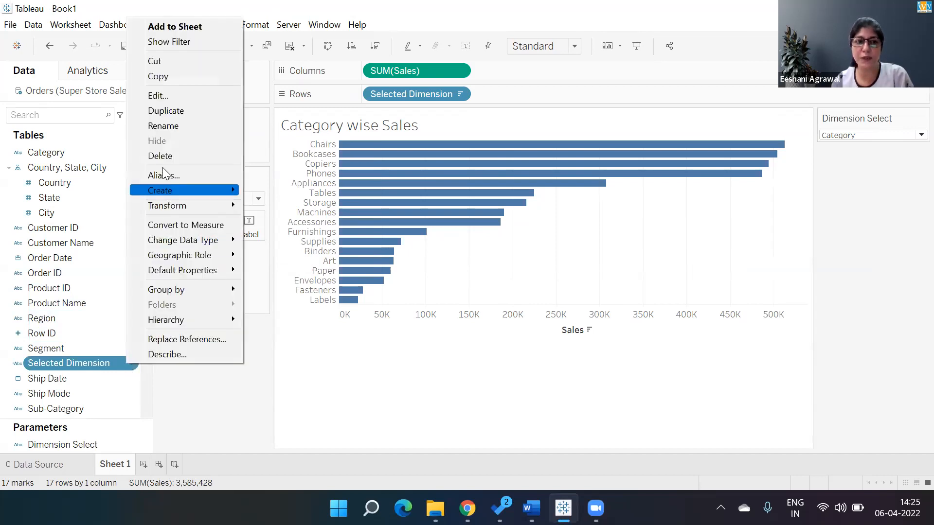
pyautogui.click(162, 96)
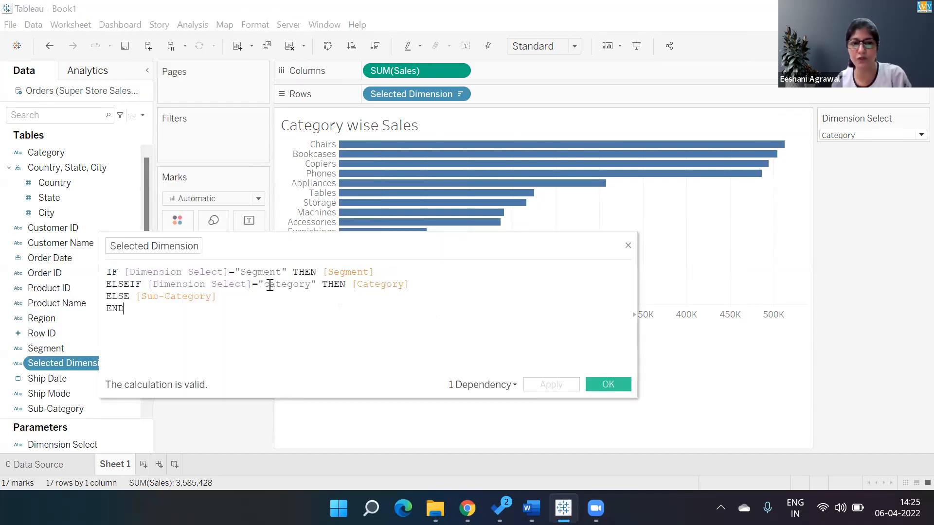
pyautogui.click(269, 284)
pyautogui.write('C')
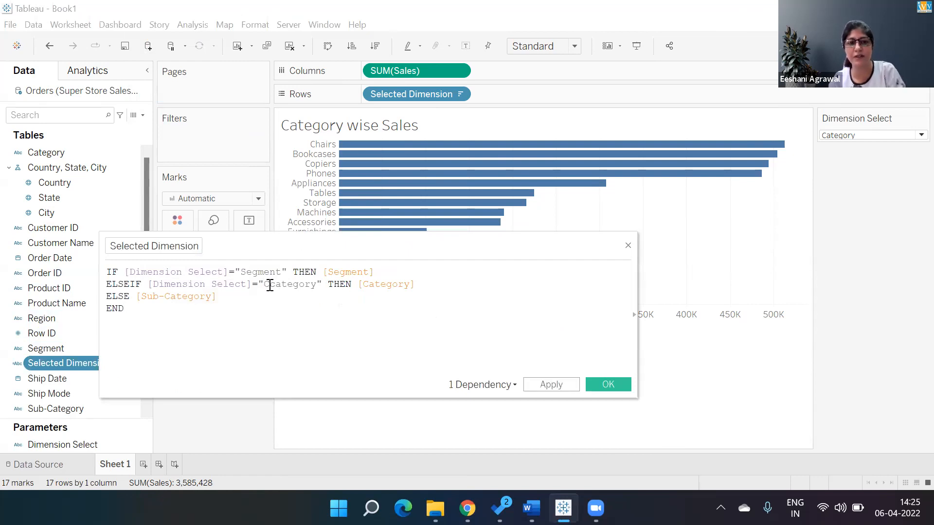
pyautogui.press('Delete')
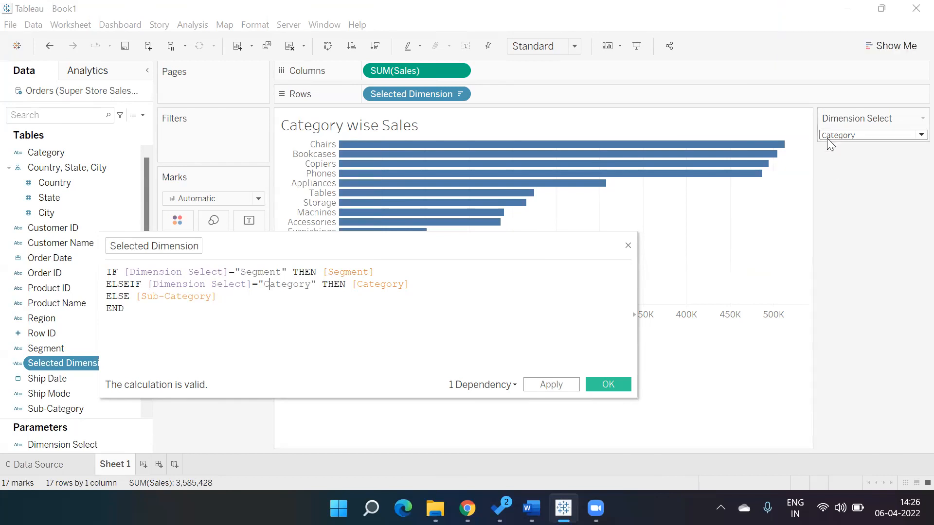
pyautogui.click(602, 385)
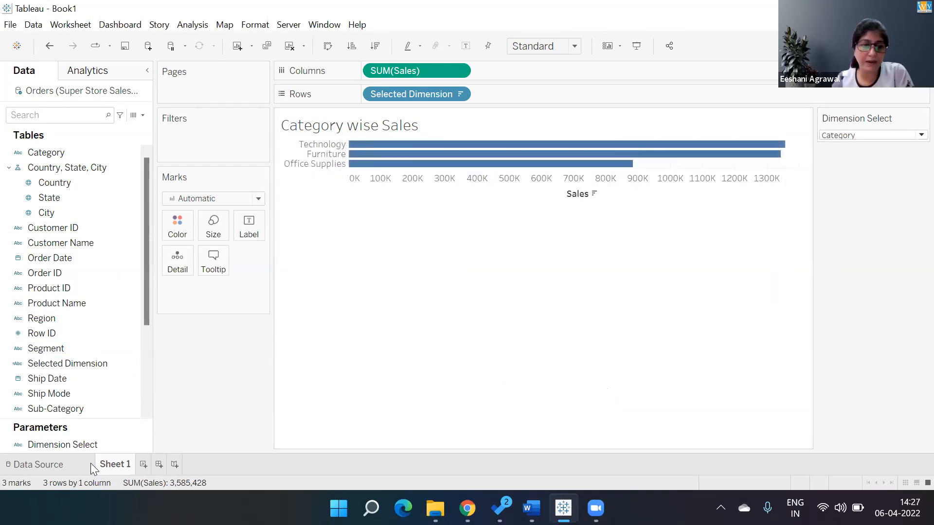
# Review the Dimension Select parameter's data type and list of values in its settings, and close them
pyautogui.rightClick(91, 448)
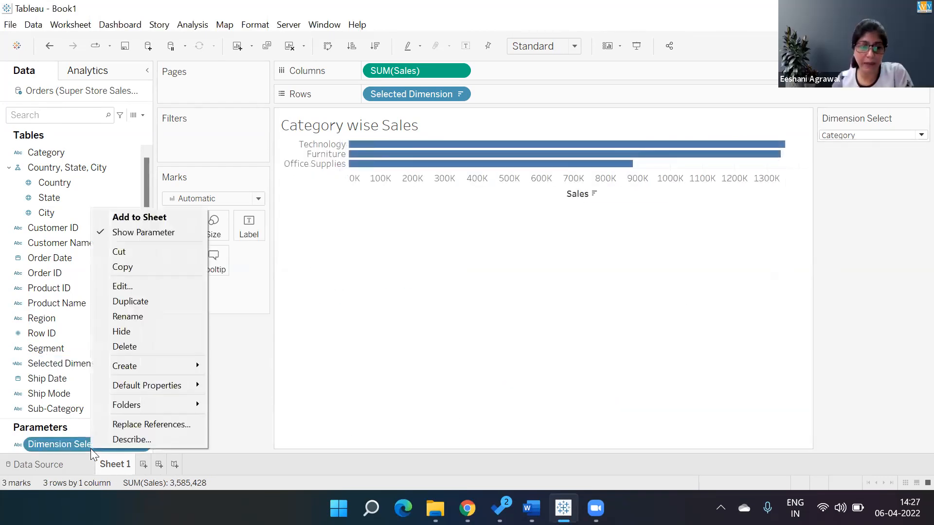
pyautogui.click(143, 286)
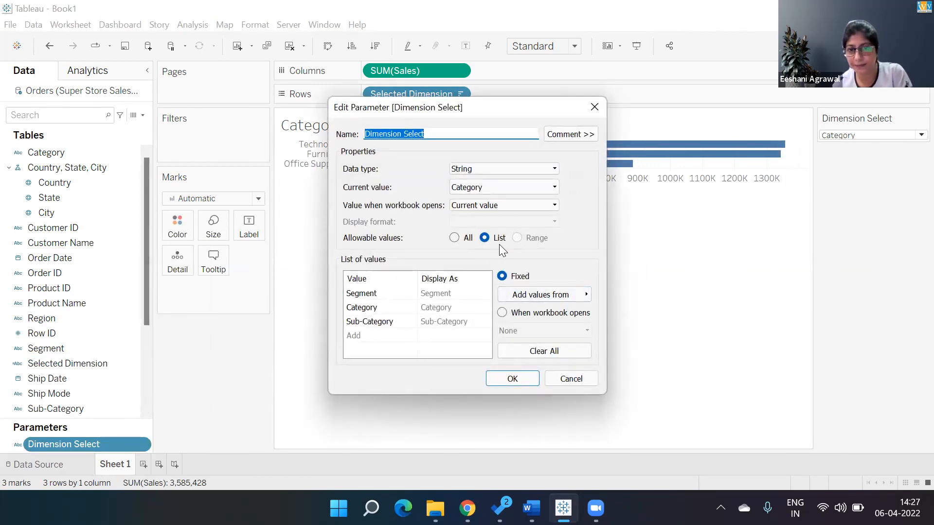
pyautogui.click(501, 382)
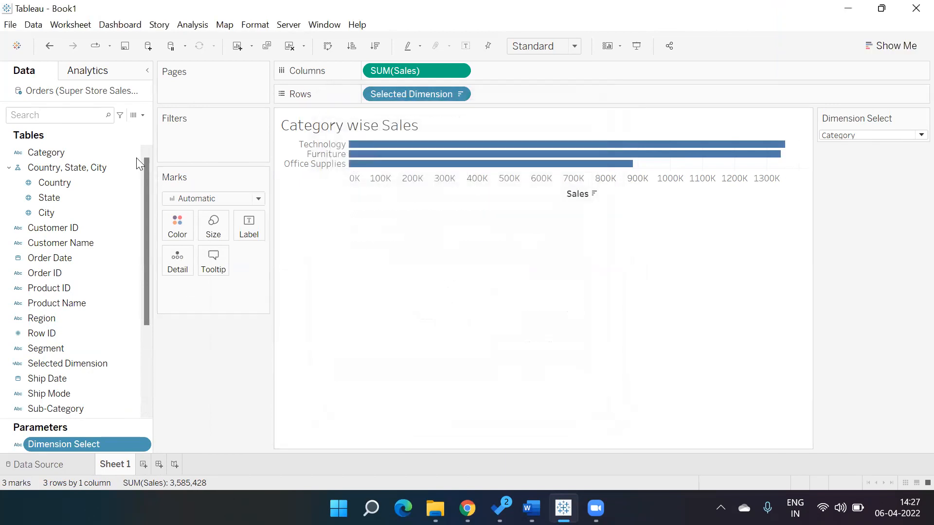
# Open a blank new calculated field for a look at the editor and close it without a formula
pyautogui.click(141, 115)
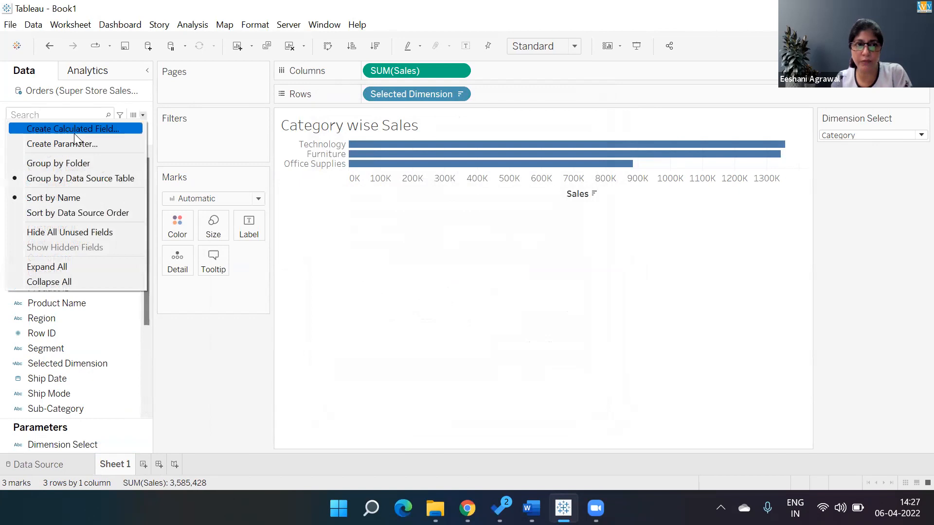
pyautogui.click(104, 129)
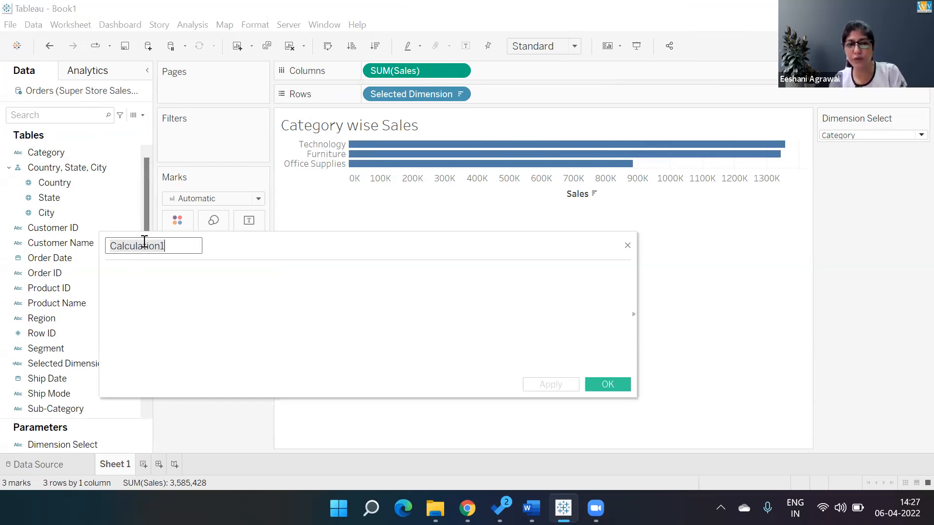
pyautogui.click(598, 387)
pyautogui.rightClick(123, 409)
pyautogui.click(153, 228)
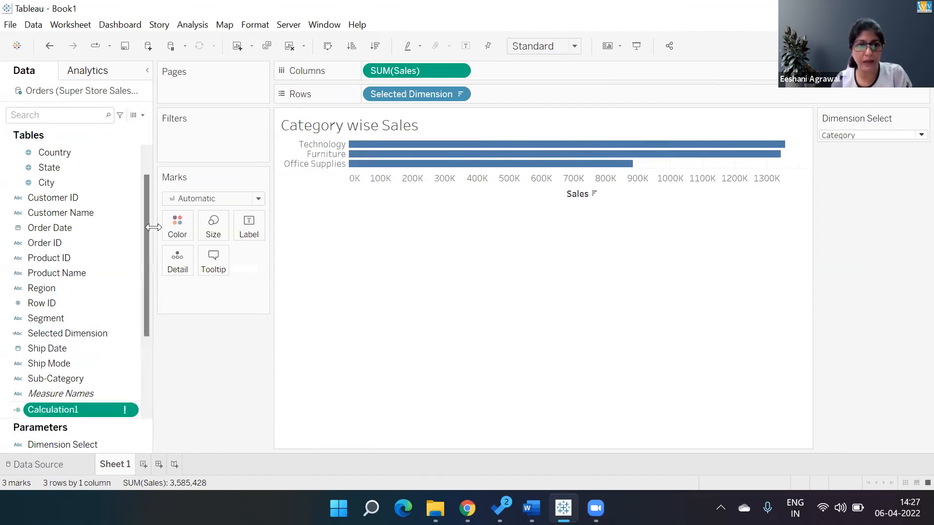
# Open the Selected Dimension calculation for review and move its editor clear of the field list
pyautogui.rightClick(130, 332)
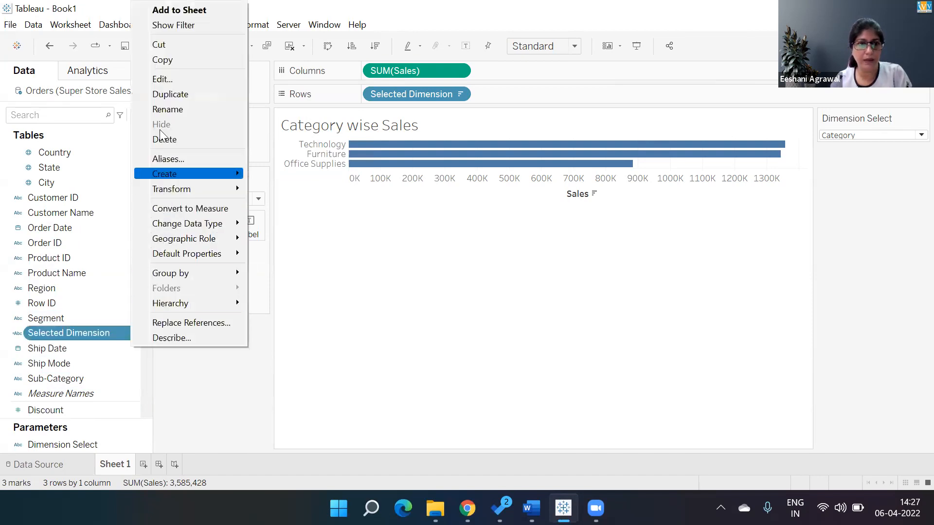
pyautogui.click(162, 78)
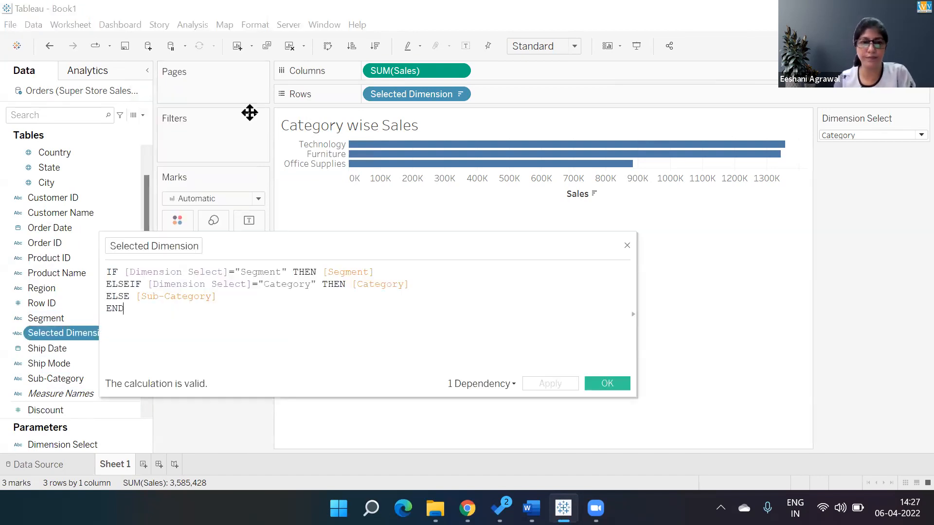
pyautogui.moveTo(321, 246); pyautogui.dragTo(456, 243)
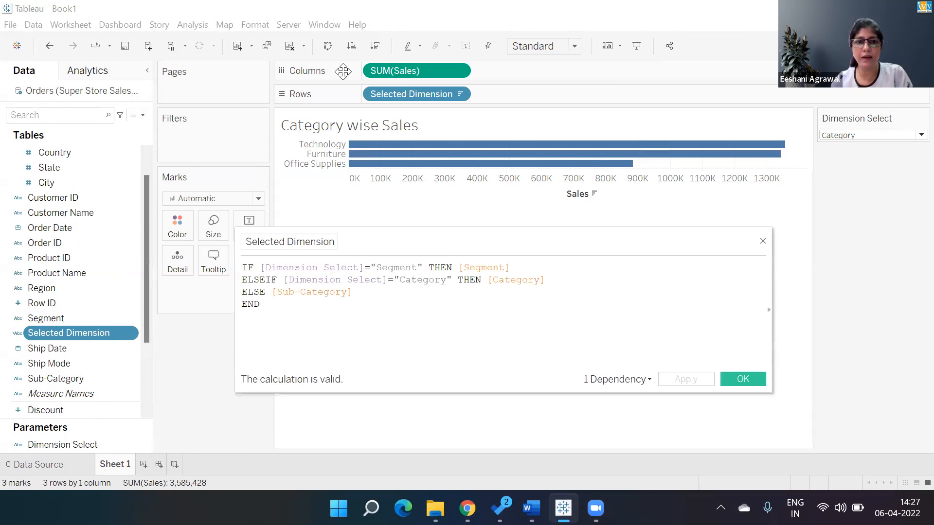
# Clear the sheet title and rebuild it from the inserted Dimension Select parameter followed by "wise Sales"
pyautogui.doubleClick(396, 129)
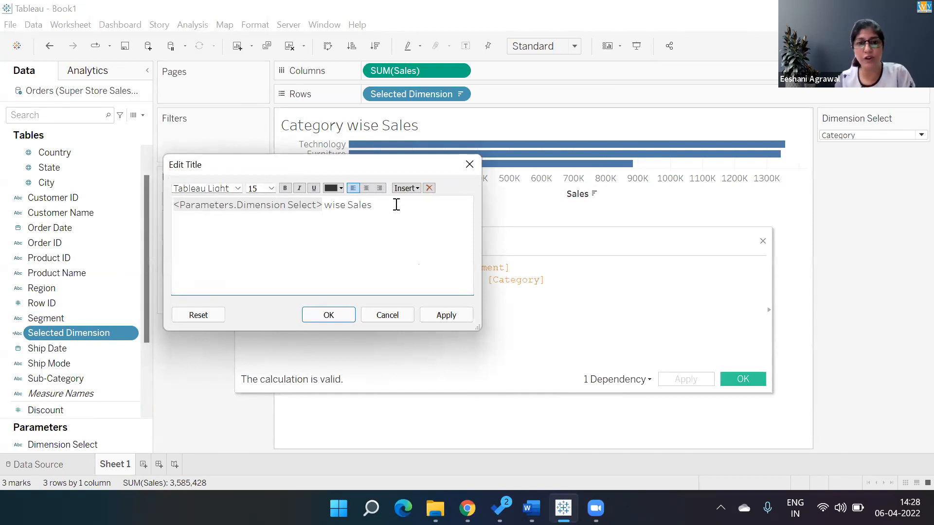
pyautogui.moveTo(396, 205); pyautogui.dragTo(112, 194)
pyautogui.press('BackSpace')
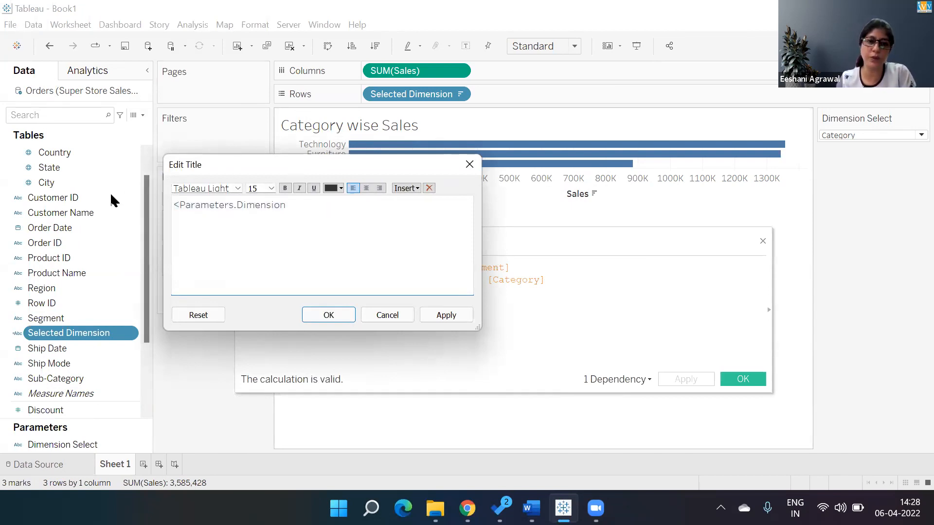
pyautogui.press('BackSpace')
pyautogui.press('BackSpace')
pyautogui.press('BackSpace')
pyautogui.press('BackSpace')
pyautogui.press('BackSpace')
pyautogui.press('BackSpace')
pyautogui.press('BackSpace')
pyautogui.press('BackSpace')
pyautogui.press('BackSpace')
pyautogui.press('BackSpace')
pyautogui.press('BackSpace')
pyautogui.press('BackSpace')
pyautogui.press('BackSpace')
pyautogui.press('BackSpace')
pyautogui.press('BackSpace')
pyautogui.press('BackSpace')
pyautogui.press('BackSpace')
pyautogui.press('BackSpace')
pyautogui.press('BackSpace')
pyautogui.press('BackSpace')
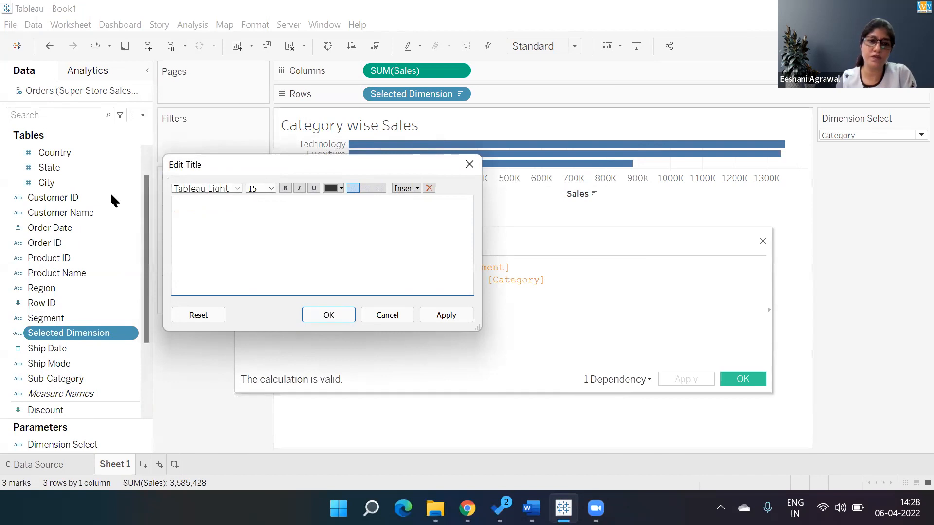
pyautogui.moveTo(212, 168); pyautogui.dragTo(202, 55)
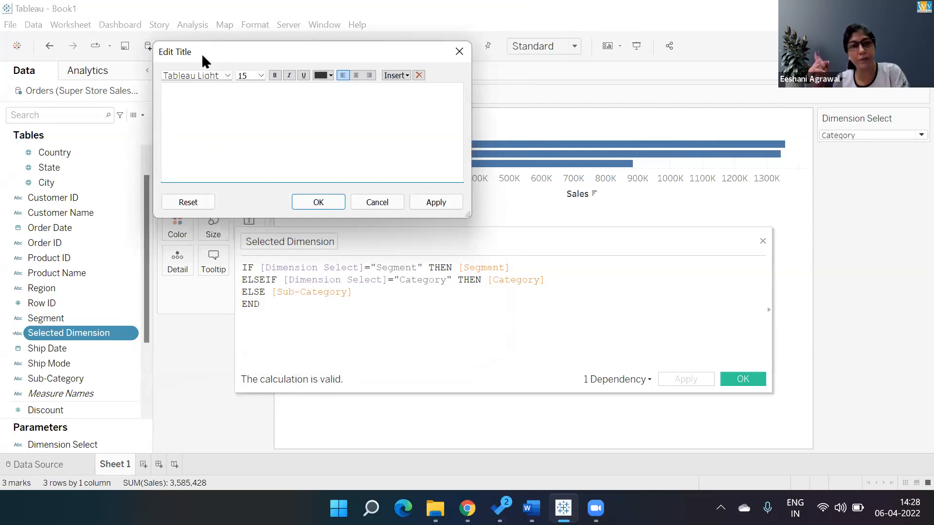
pyautogui.click(401, 76)
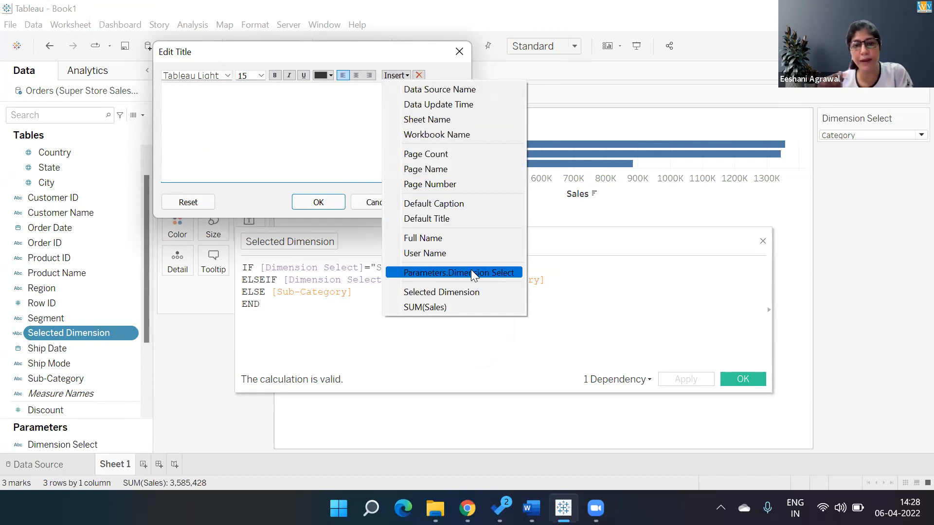
pyautogui.click(471, 272)
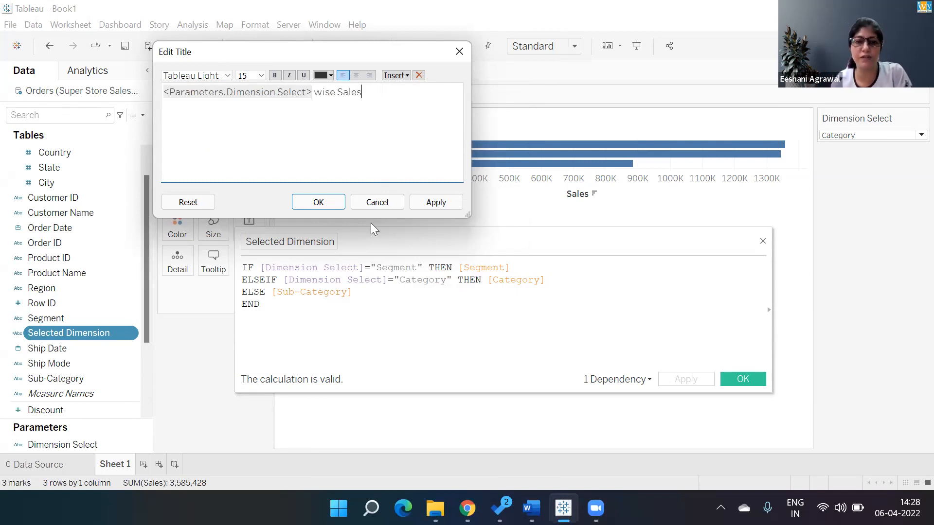
pyautogui.click(318, 202)
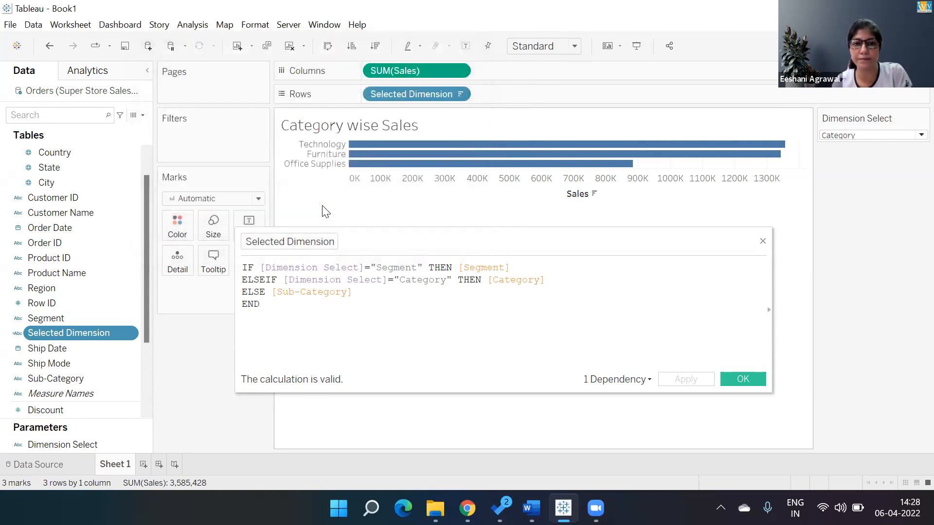
# Reopen the sheet title to check its parameter reference and close it
pyautogui.doubleClick(416, 124)
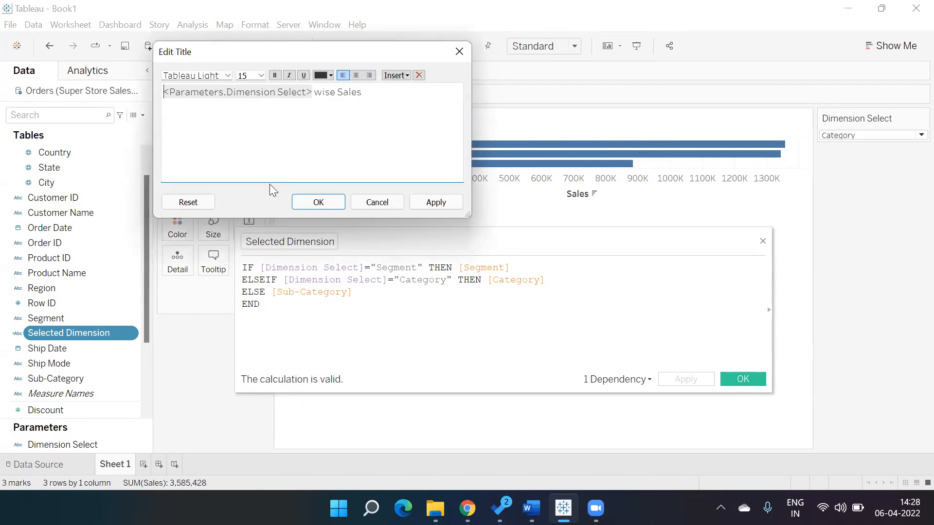
pyautogui.click(321, 203)
pyautogui.moveTo(275, 309); pyautogui.dragTo(207, 273)
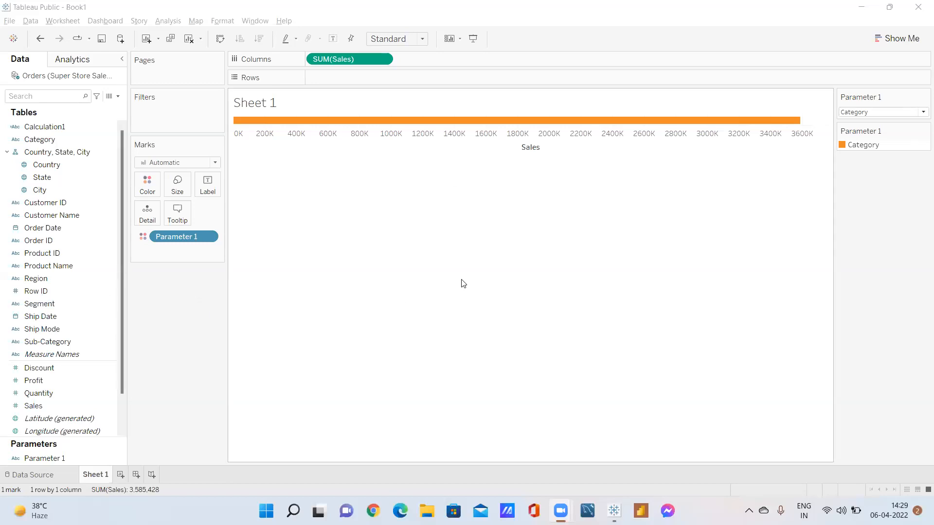
# Set Parameter 1 to Segment in the workbook with the single sales bar and recheck its list of options
pyautogui.click(882, 116)
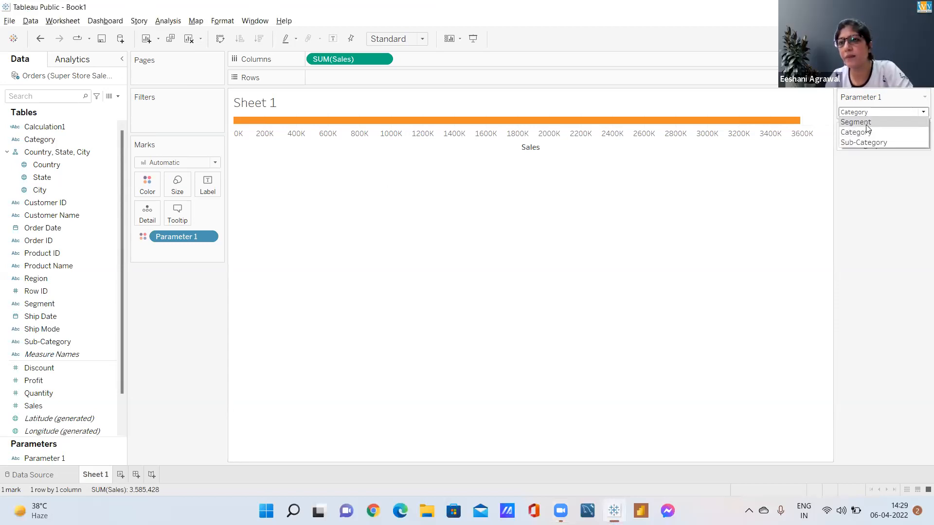
pyautogui.click(864, 123)
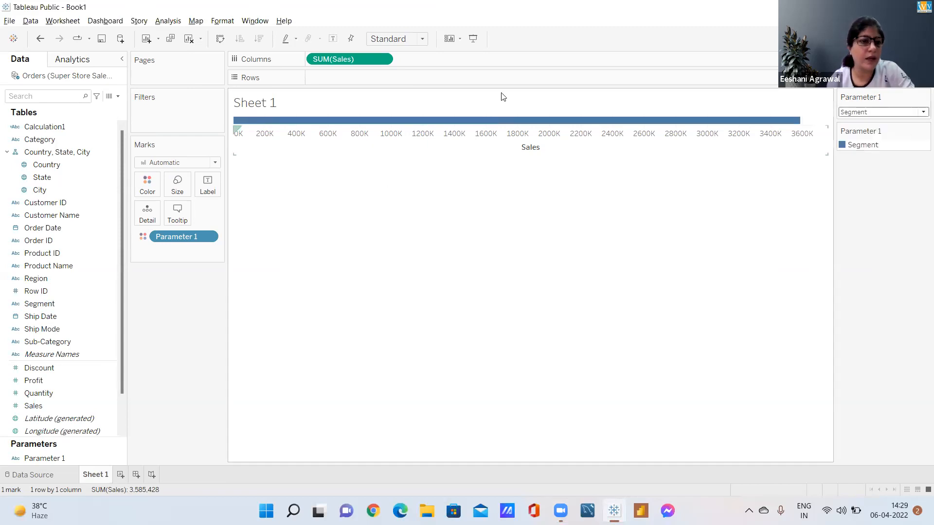
pyautogui.click(866, 113)
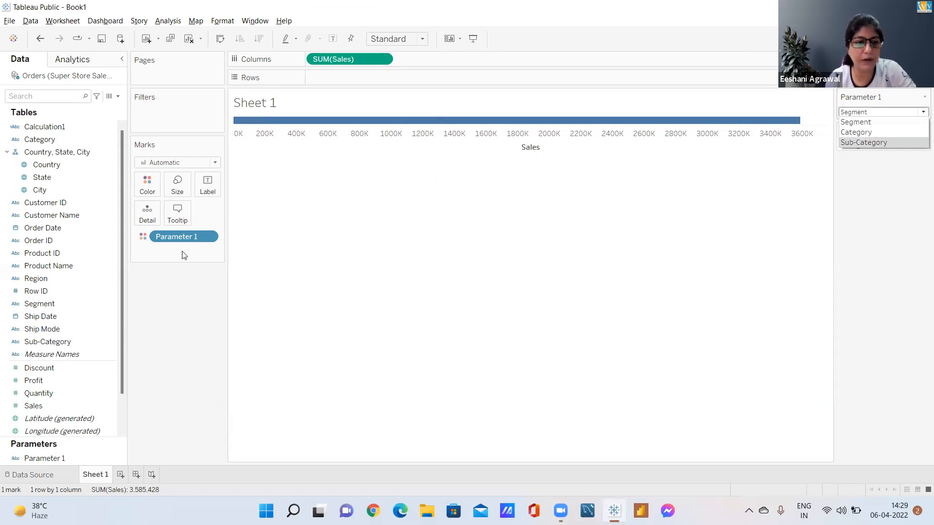
# Remove the Parameter 1 field from the marks' color encoding
pyautogui.click(208, 236)
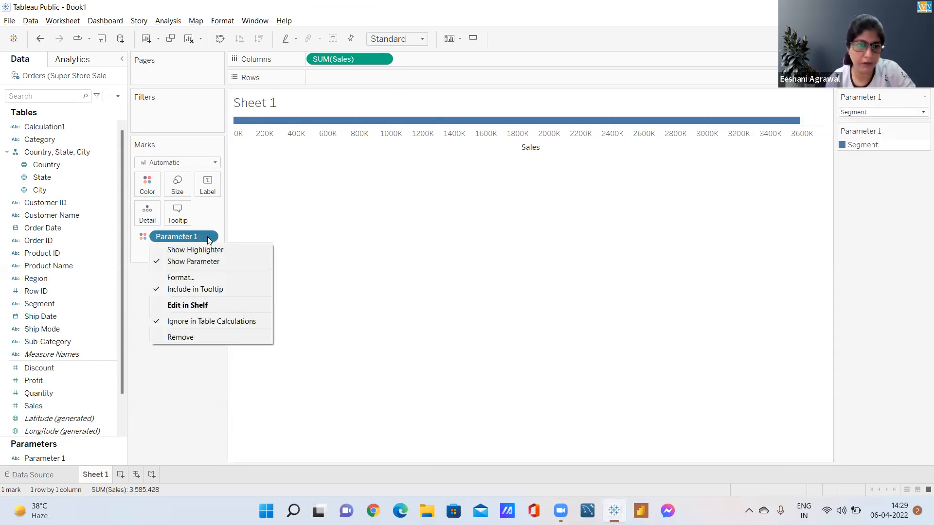
pyautogui.click(179, 238)
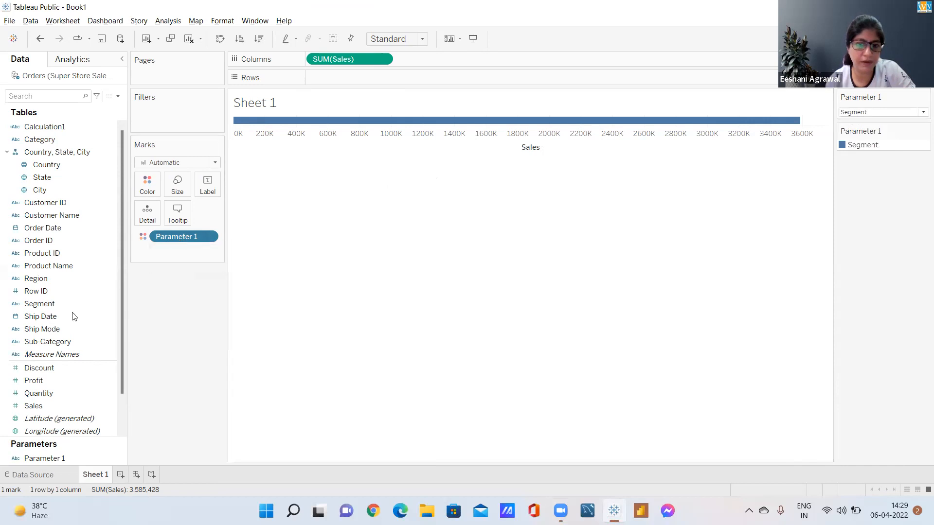
pyautogui.moveTo(179, 240); pyautogui.dragTo(73, 276)
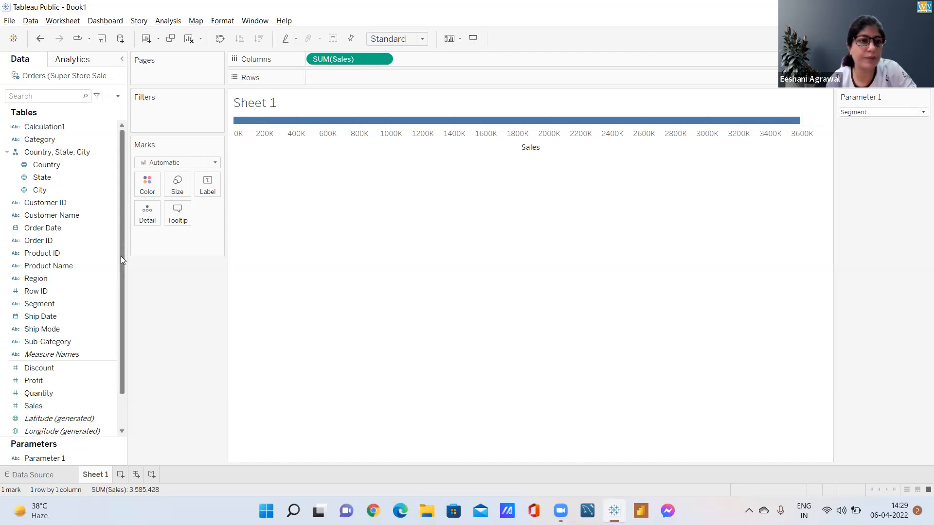
# Edit Calculation1 so its ELSE branch returns the [Sub-Category] field instead of the quoted text, and apply the formula
pyautogui.click(43, 128)
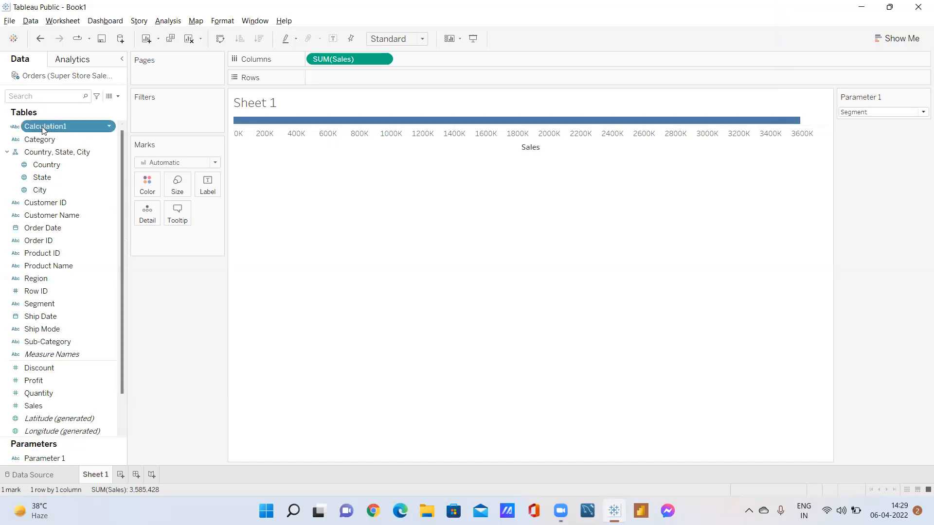
pyautogui.click(109, 127)
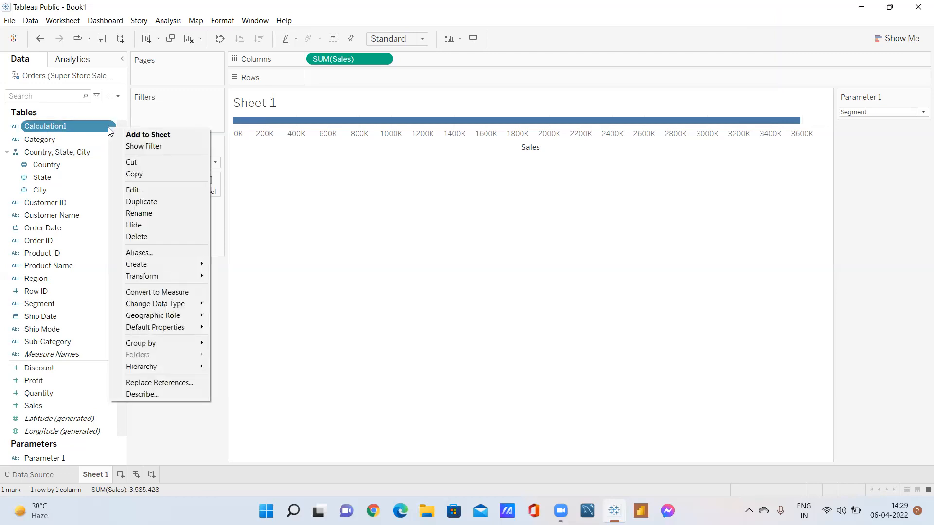
pyautogui.click(152, 189)
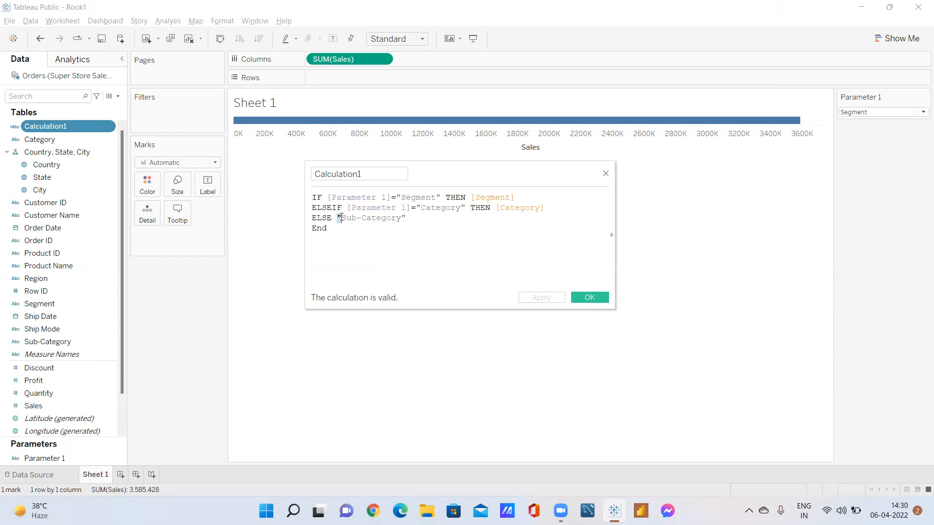
pyautogui.hotkey('ctrl', 'shift', 'Right')
pyautogui.hotkey('ctrl', 'shift', 'Right')
pyautogui.hotkey('ctrl', 'shift', 'Right')
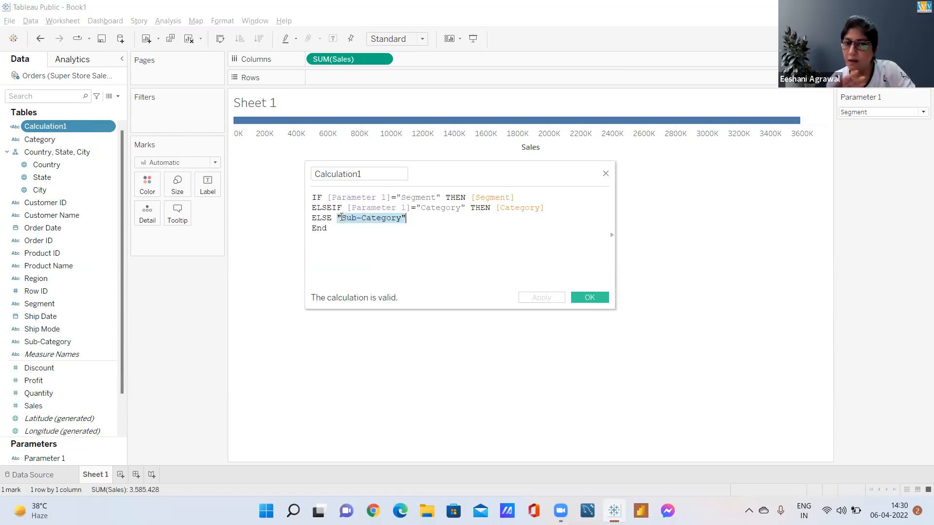
pyautogui.press('BackSpace')
pyautogui.write('s')
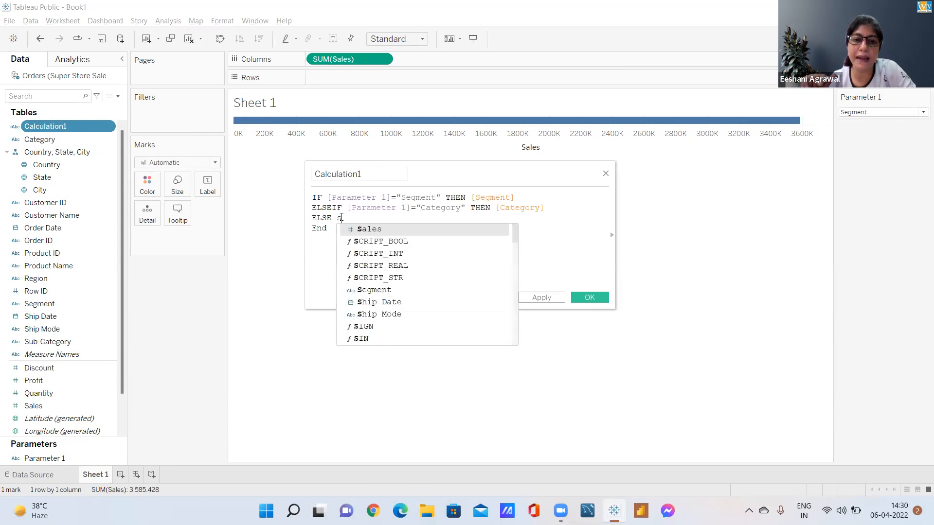
pyautogui.write('ub')
pyautogui.press('Return')
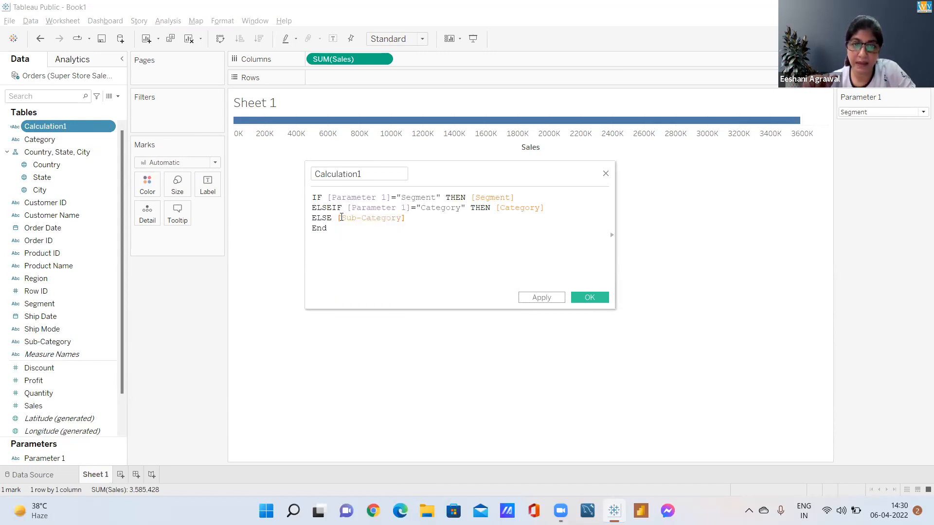
pyautogui.press('Down')
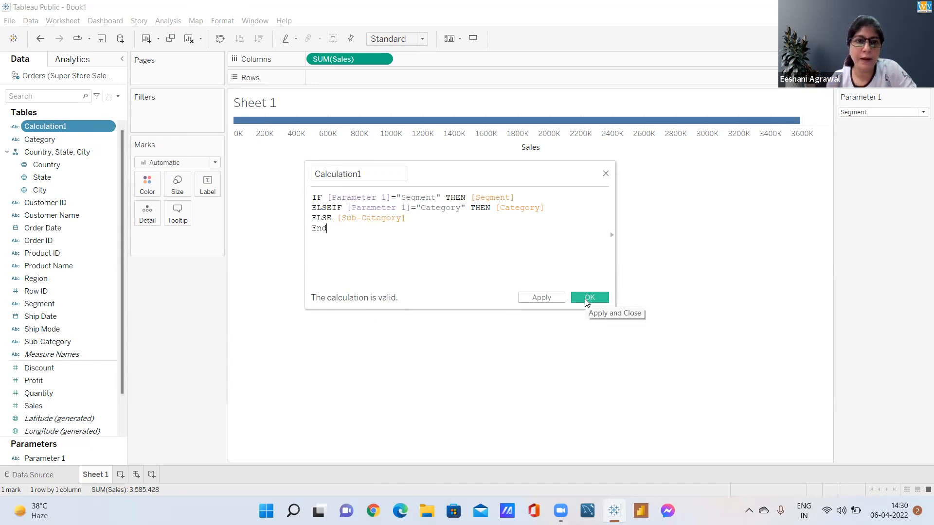
pyautogui.click(585, 299)
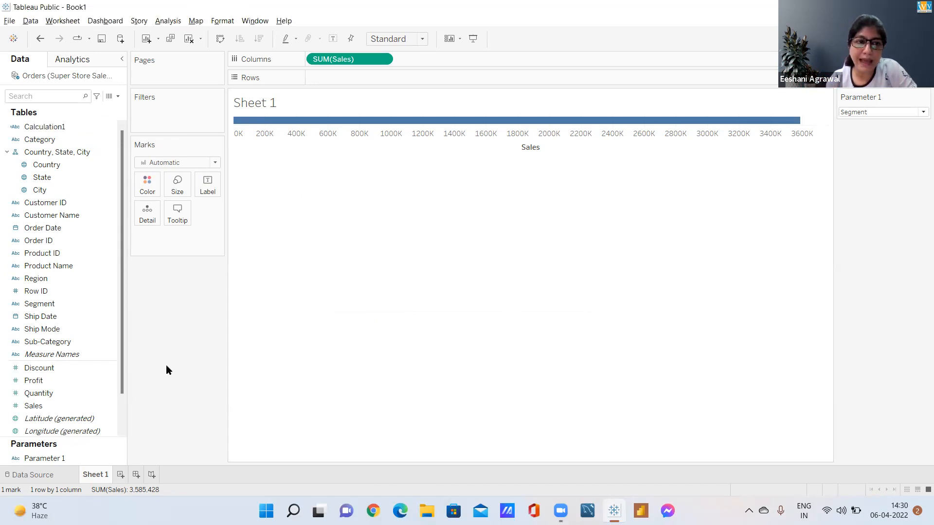
# Place Calculation1 on the rows and test the chart by setting Parameter 1 to Category and finally to Sub-Category
pyautogui.click(55, 129)
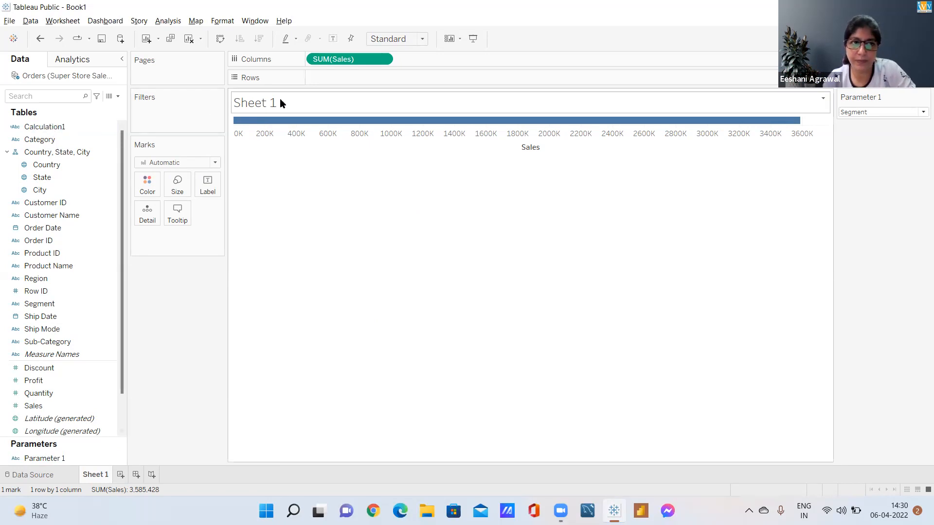
pyautogui.moveTo(43, 127); pyautogui.dragTo(348, 79)
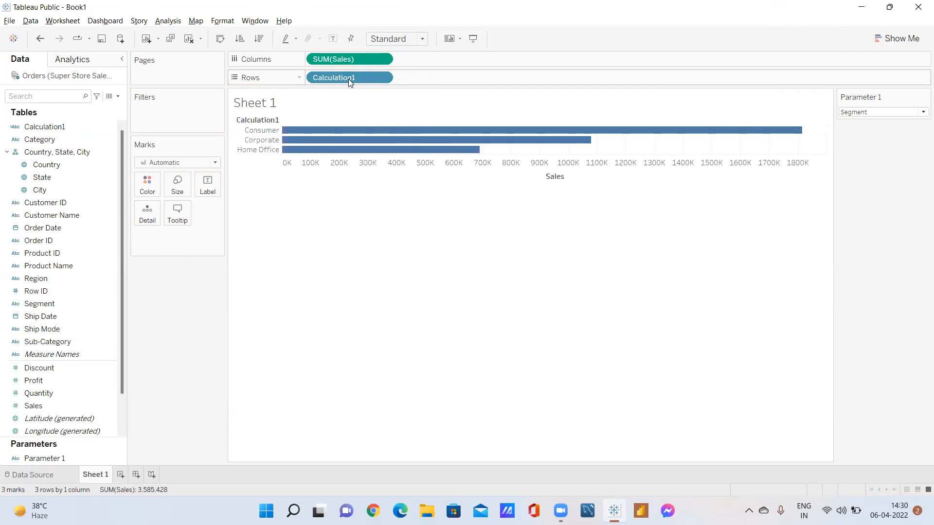
pyautogui.click(870, 112)
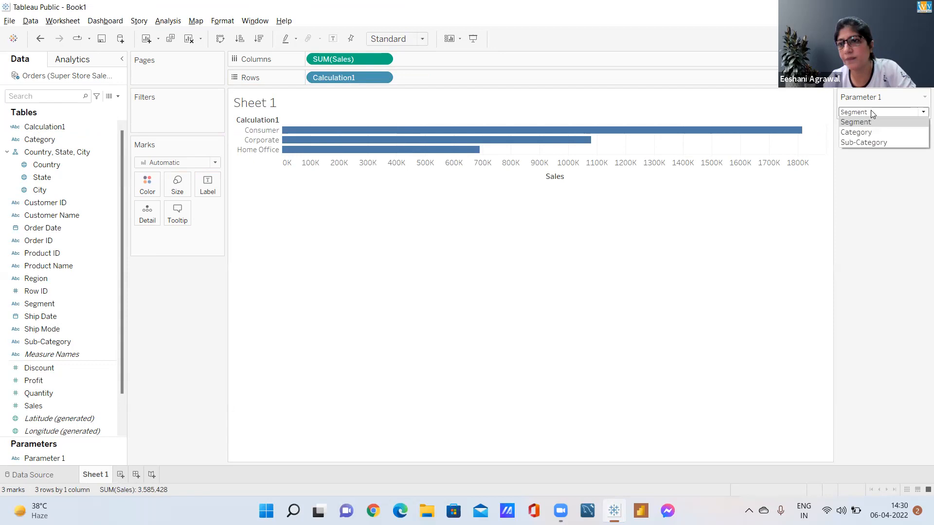
pyautogui.click(857, 133)
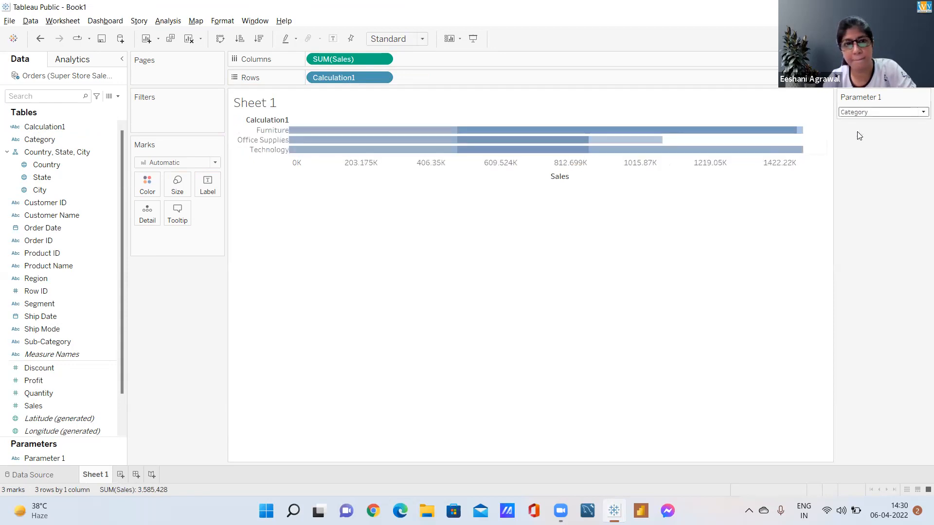
pyautogui.click(852, 113)
pyautogui.click(850, 115)
pyautogui.click(850, 114)
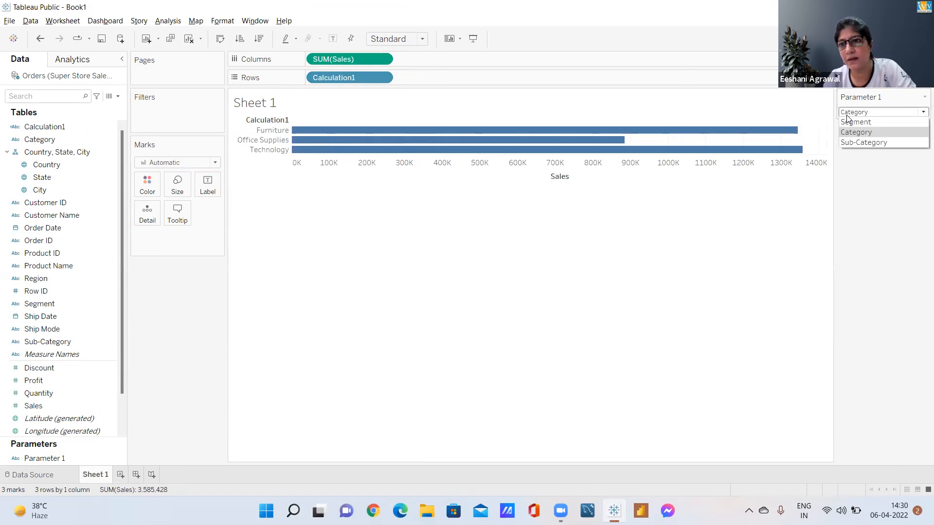
pyautogui.click(853, 144)
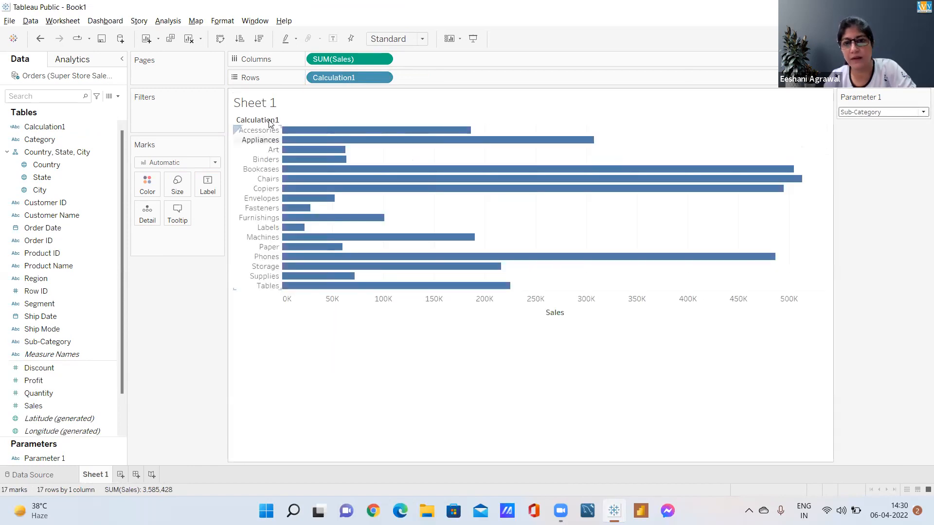
# Sort the sub-category bars in ascending order of Sales and hide the field labels for rows
pyautogui.click(273, 120)
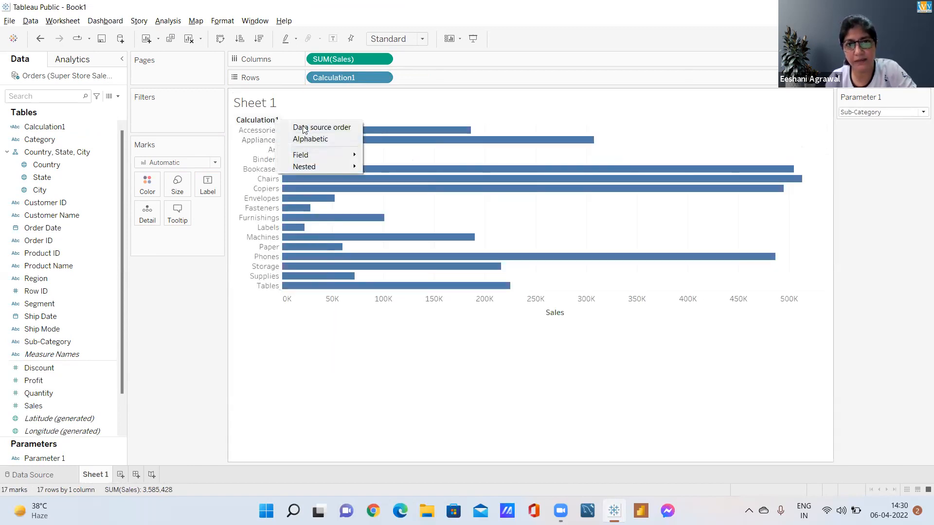
pyautogui.click(573, 312)
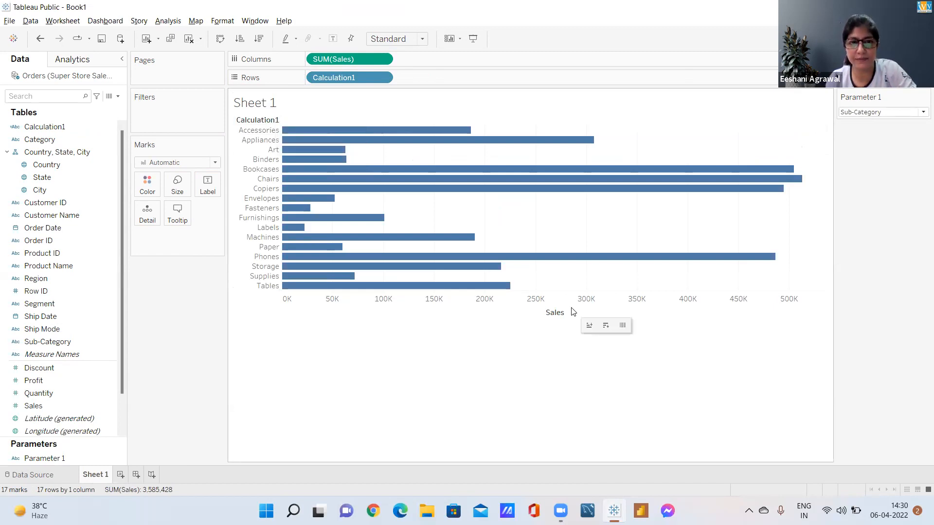
pyautogui.click(573, 312)
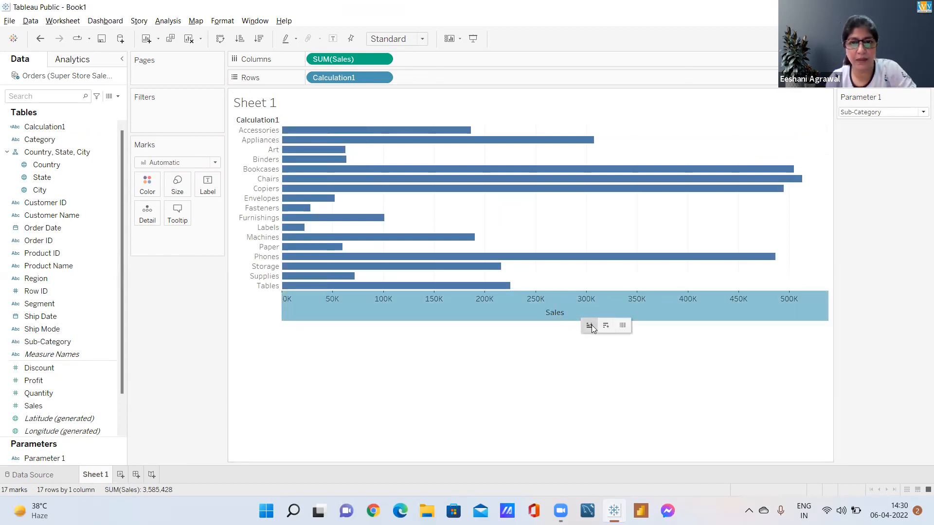
pyautogui.click(591, 327)
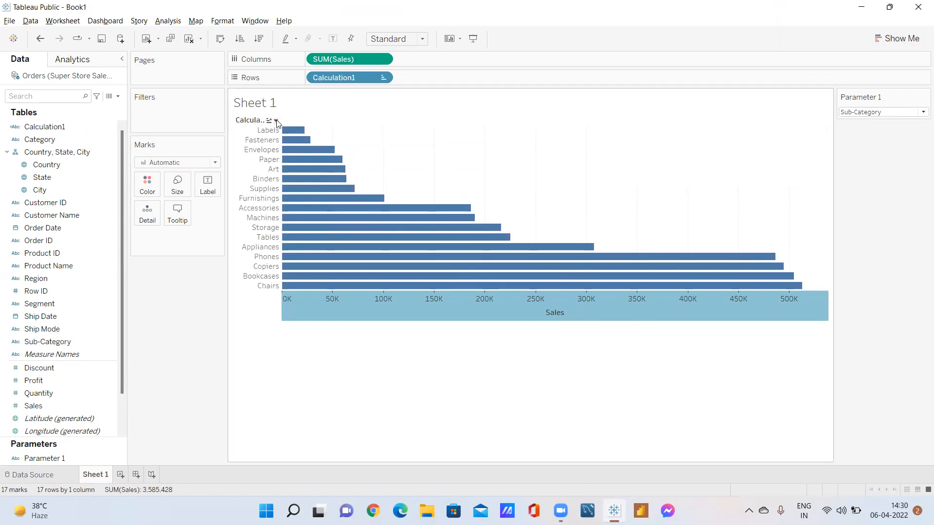
pyautogui.click(276, 121)
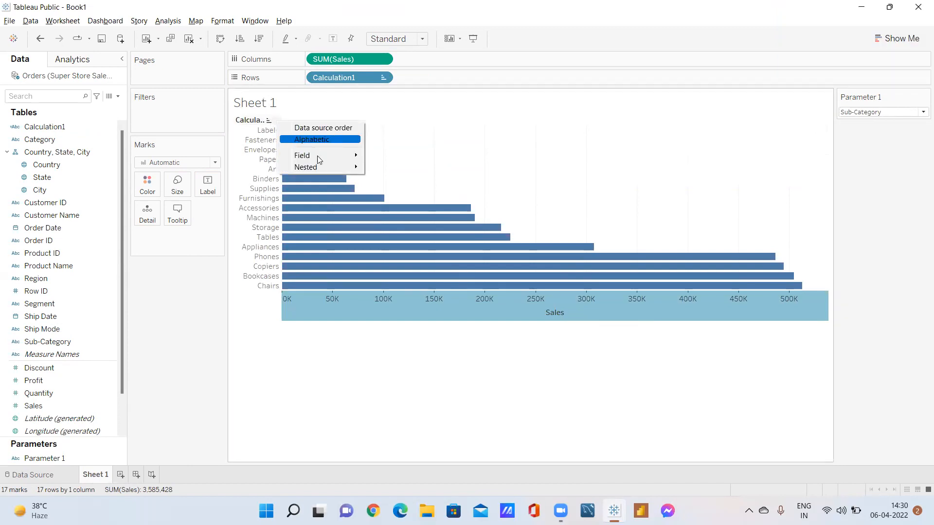
pyautogui.click(560, 317)
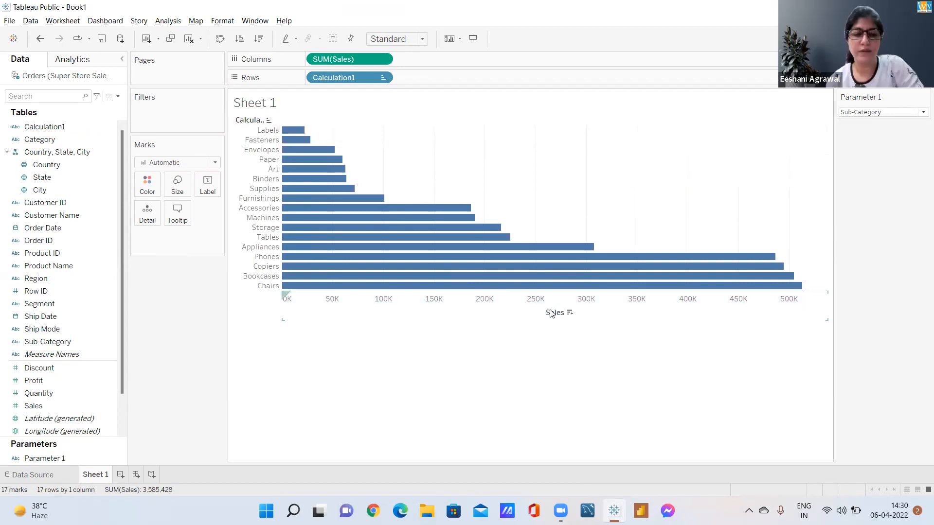
pyautogui.rightClick(262, 124)
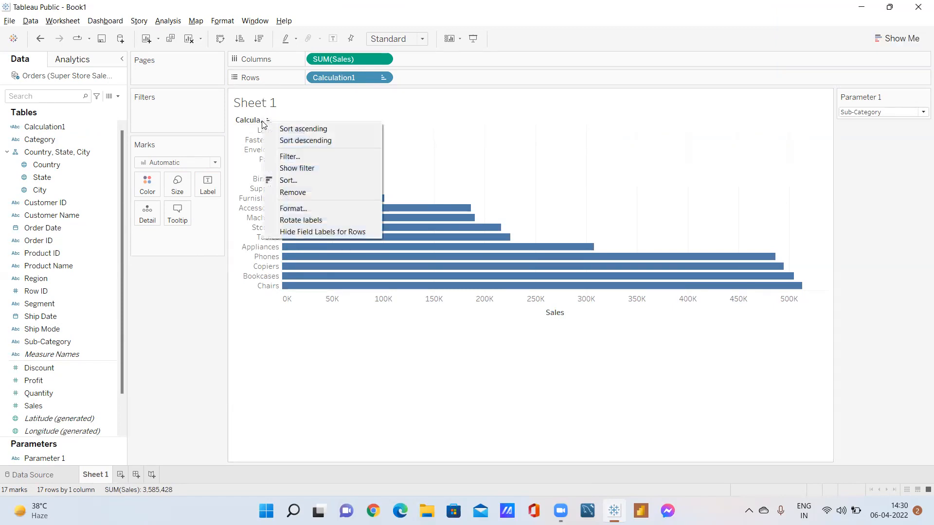
pyautogui.click(307, 231)
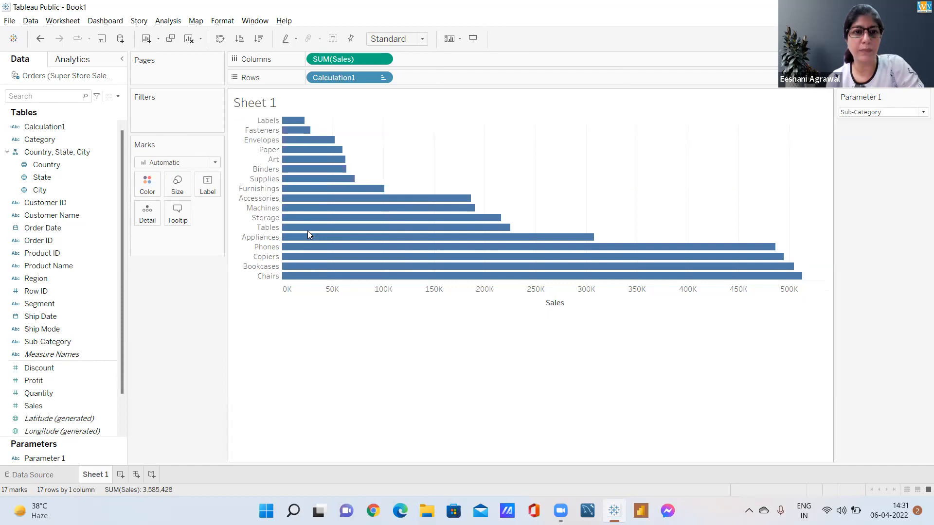
# Replace the sheet name in the title with the inserted Parameter 1 reference followed by "Y sales"
pyautogui.doubleClick(258, 106)
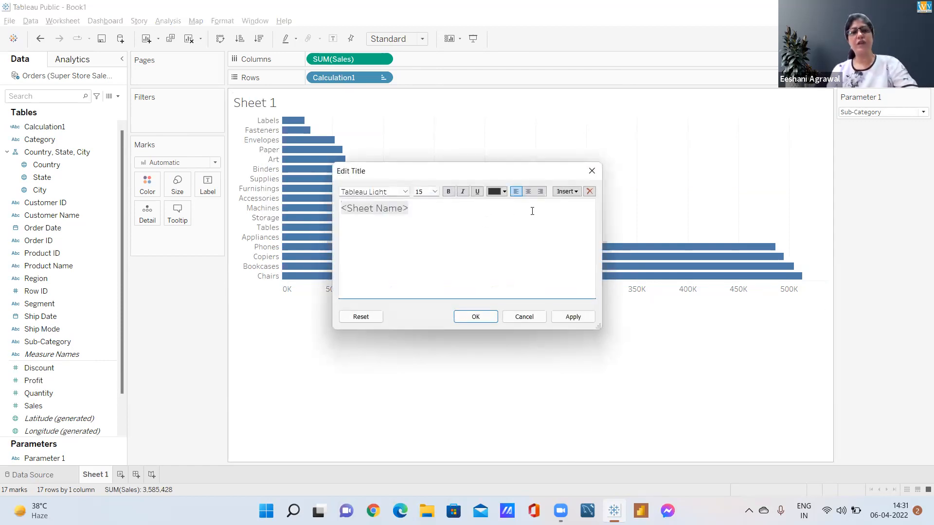
pyautogui.moveTo(420, 207); pyautogui.dragTo(240, 201)
pyautogui.press('BackSpace')
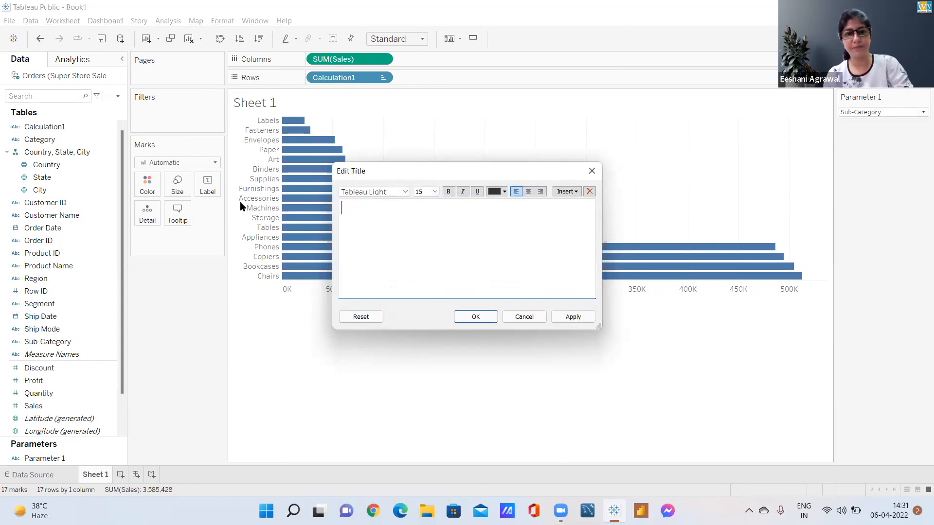
pyautogui.click(571, 192)
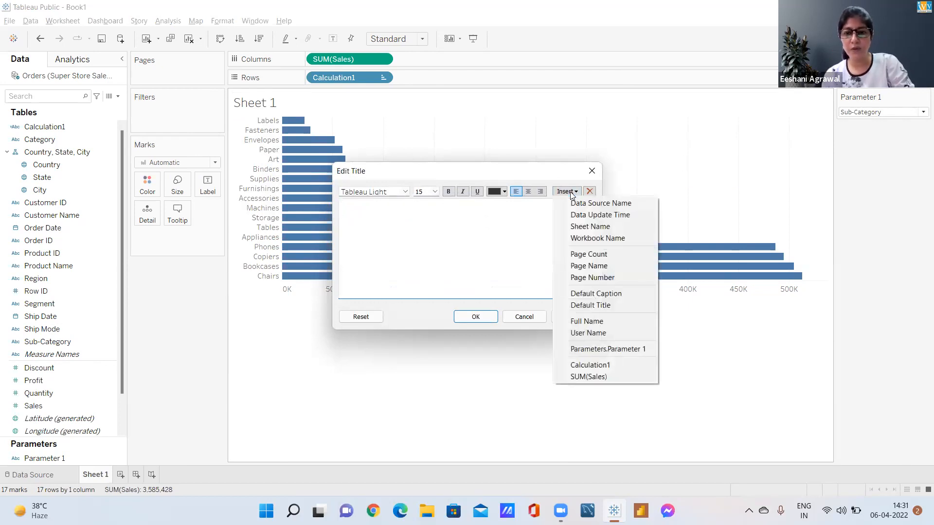
pyautogui.click(610, 349)
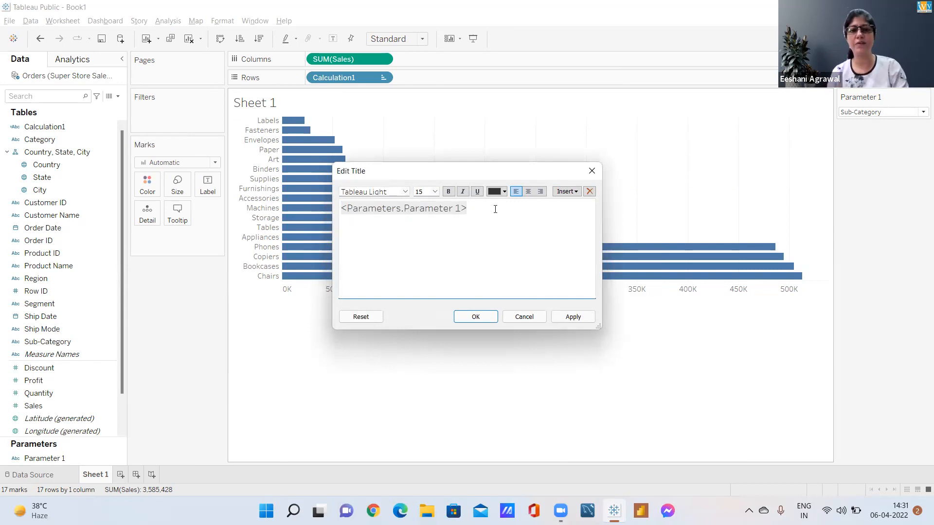
pyautogui.write('Y')
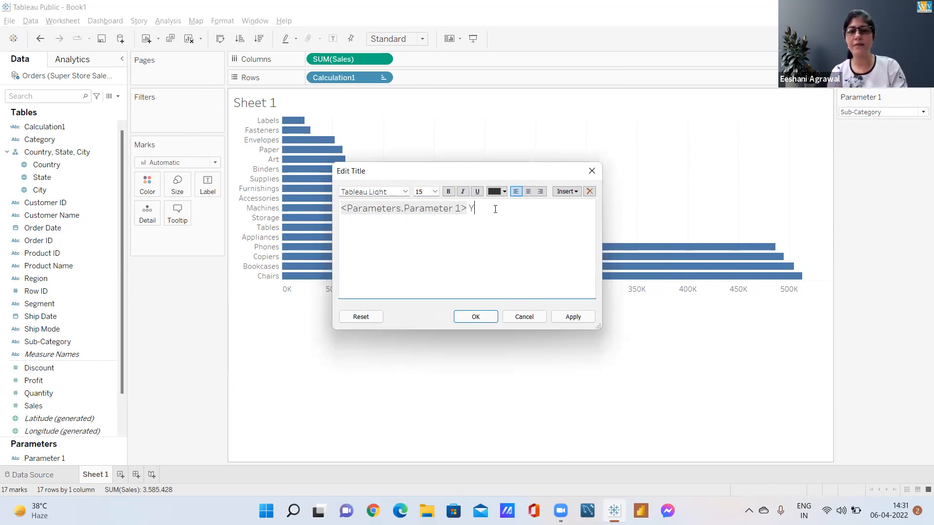
pyautogui.write(' sales')
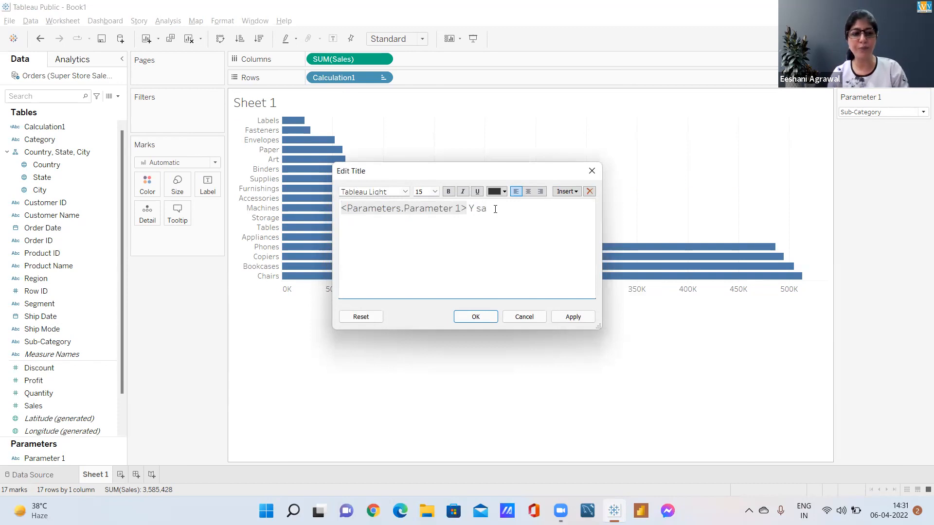
pyautogui.click(476, 317)
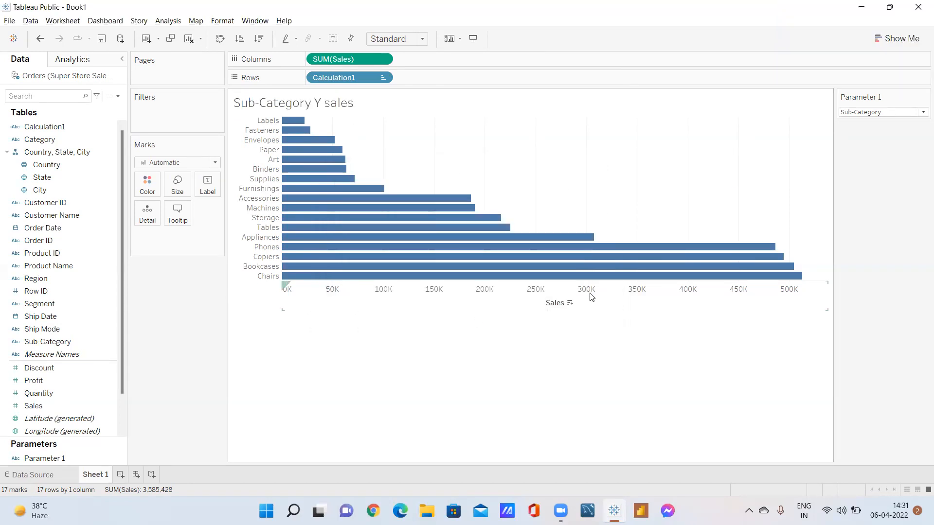
# Sort the bars in descending order of Sales and test the chart by setting Parameter 1 to Segment and finally to Category
pyautogui.click(569, 303)
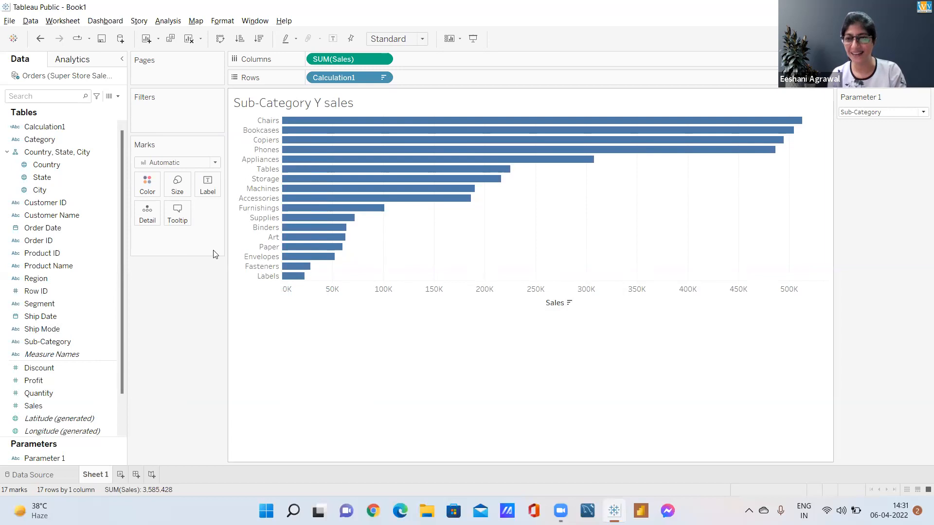
pyautogui.click(54, 127)
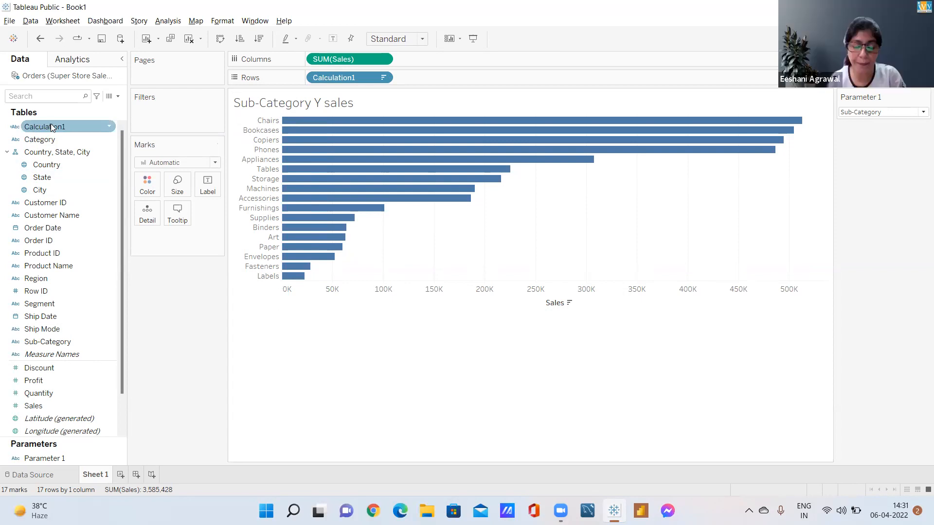
pyautogui.moveTo(314, 169)
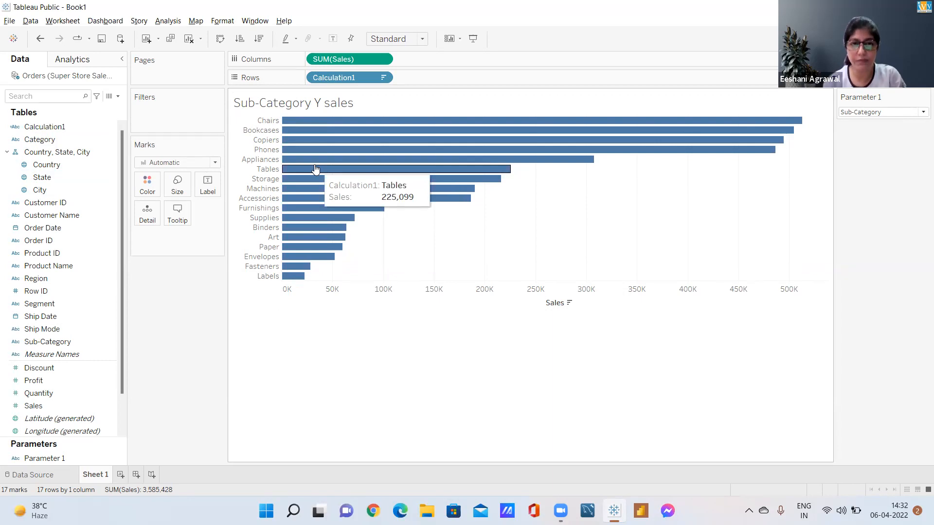
pyautogui.click(882, 112)
pyautogui.click(867, 123)
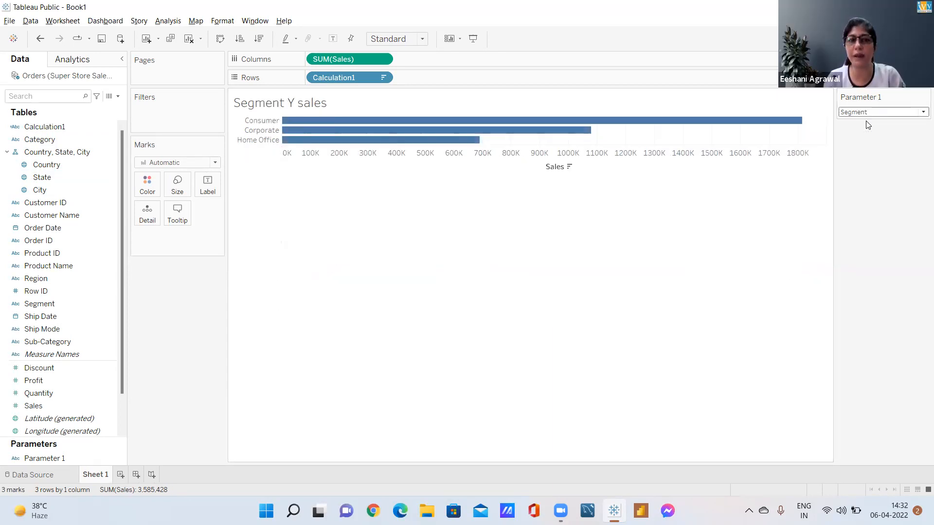
pyautogui.click(856, 113)
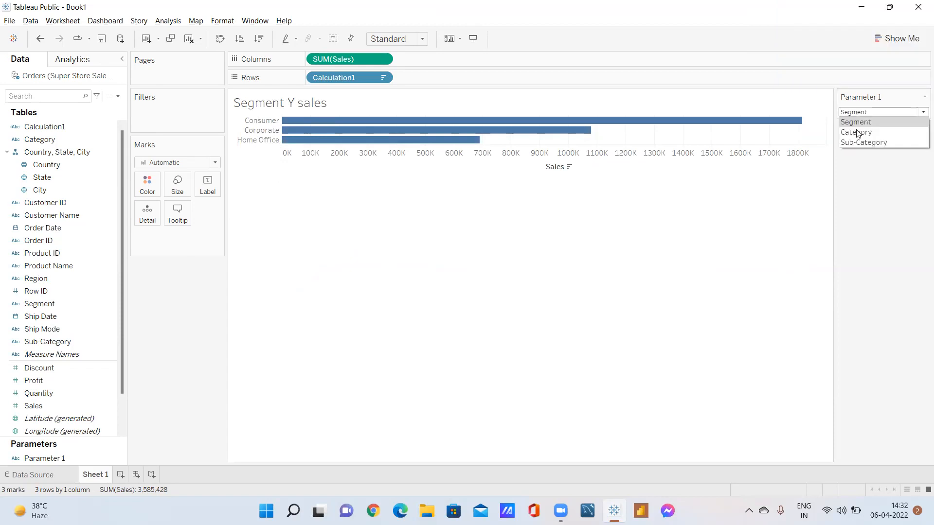
pyautogui.click(856, 131)
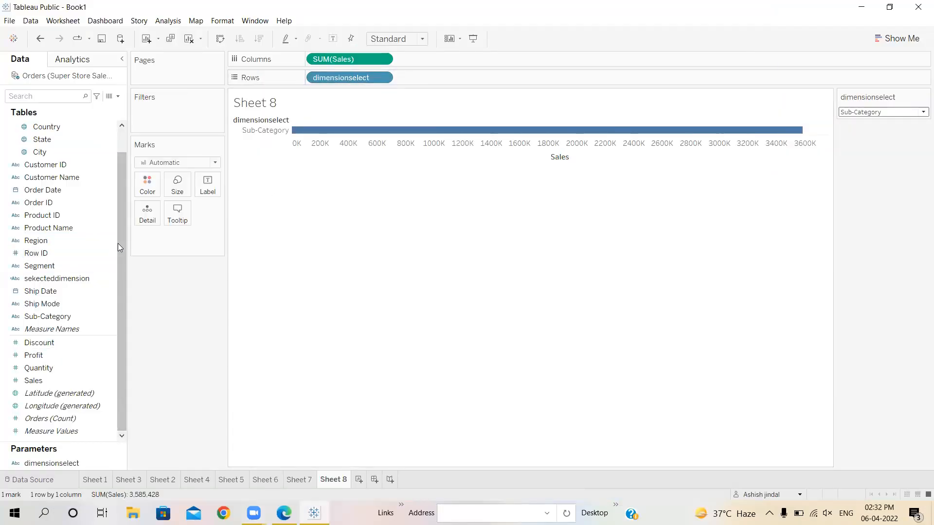
# Remove the dimensionselect parameter from the rows of Sheet 8 and place the sekecteddimension calculated field there instead
pyautogui.scroll(2, 118, 243)
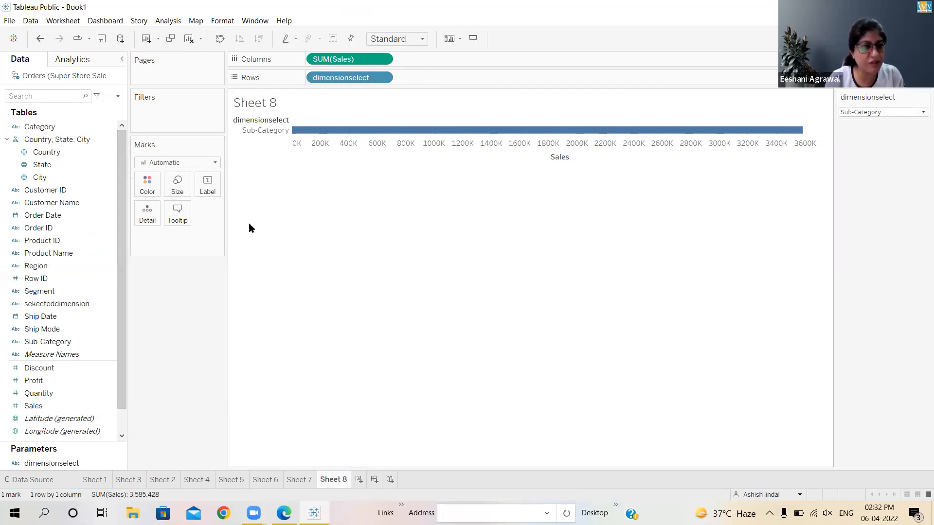
pyautogui.moveTo(360, 80); pyautogui.dragTo(184, 284)
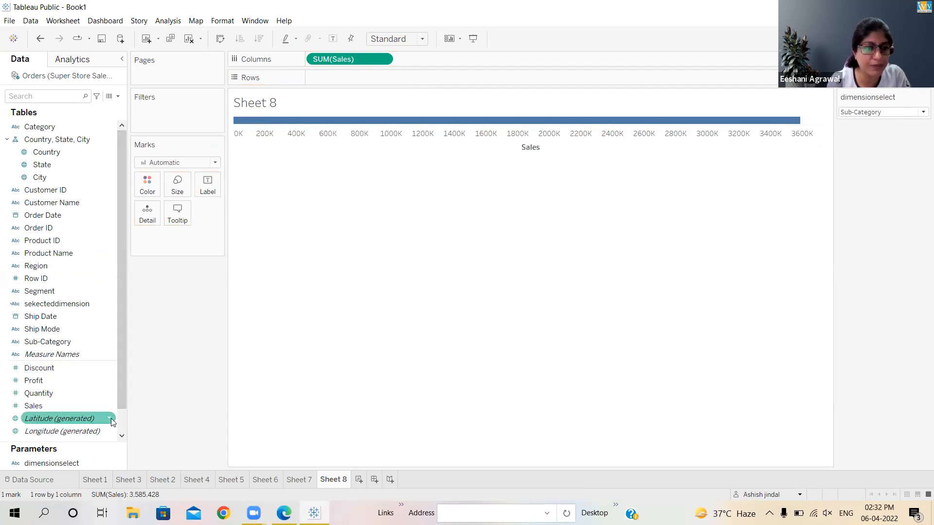
pyautogui.moveTo(122, 392); pyautogui.dragTo(120, 418)
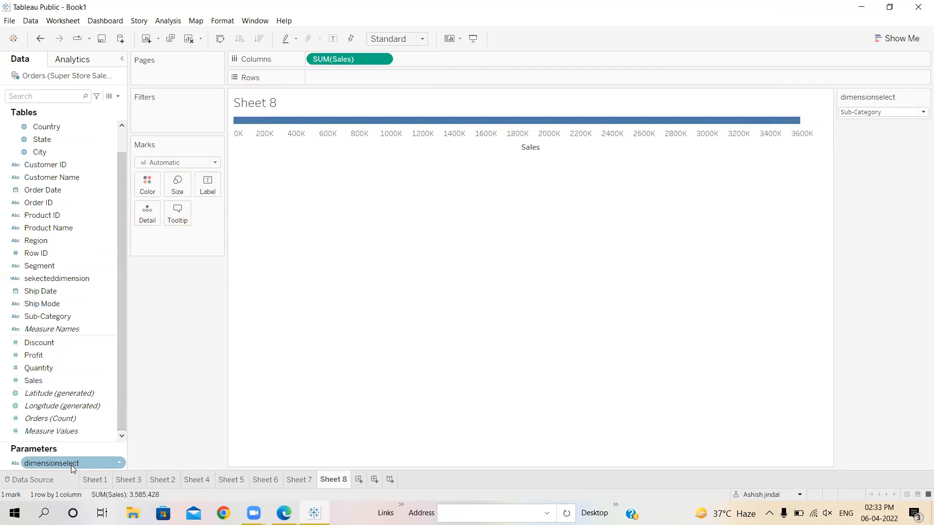
pyautogui.scroll(1, 82, 312)
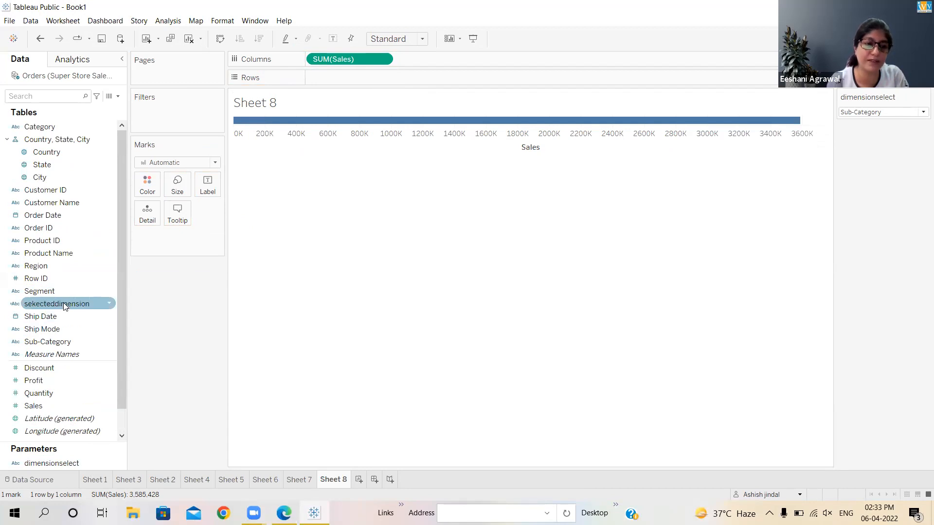
pyautogui.moveTo(63, 302); pyautogui.dragTo(342, 85)
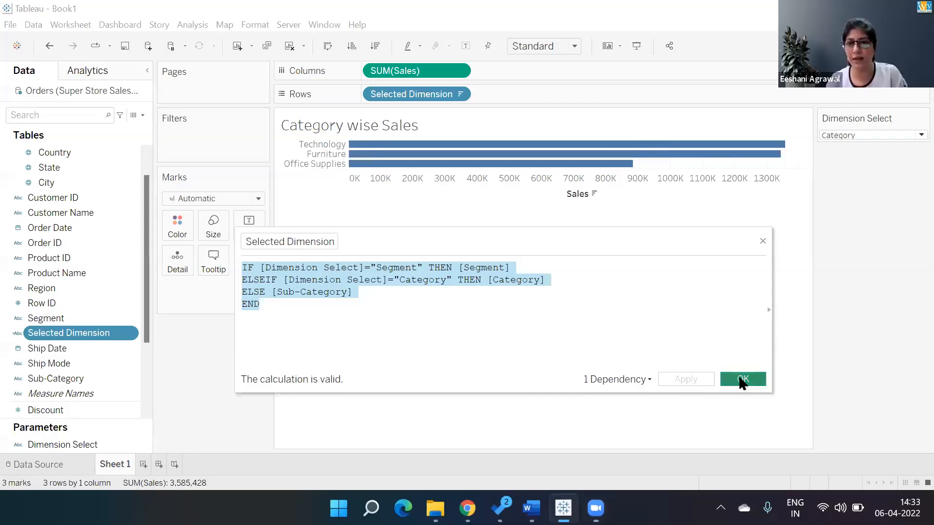
pyautogui.click(741, 380)
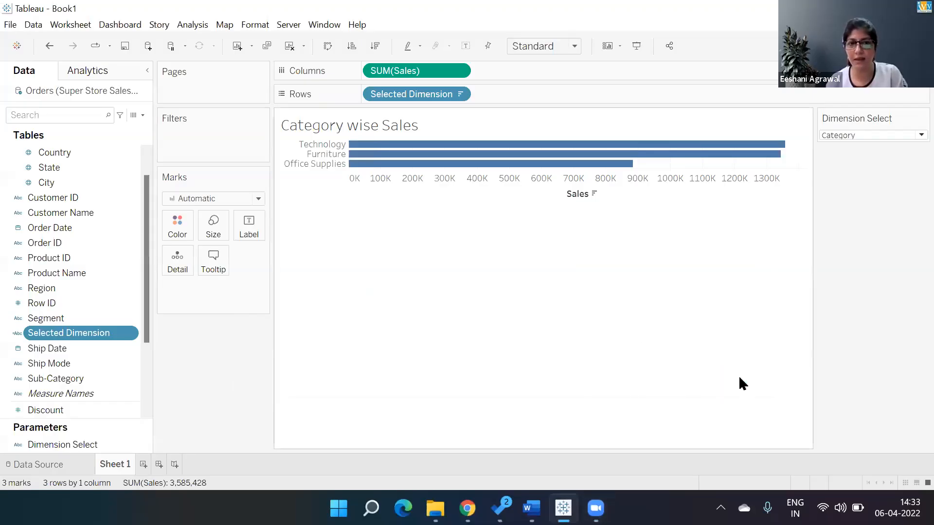
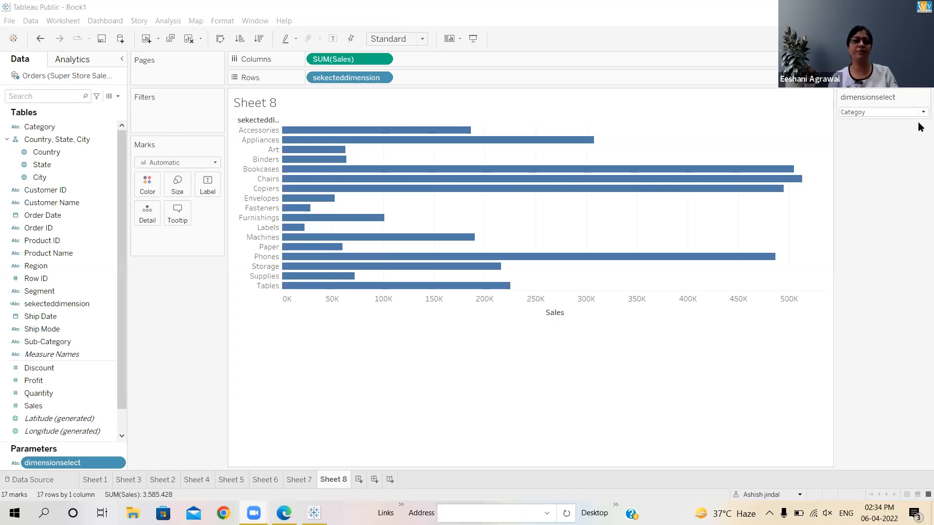
# Test the chart by switching the dimensionselect parameter to Sub-Category and back to Categoy
pyautogui.click(919, 115)
pyautogui.press('Down')
pyautogui.press('Return')
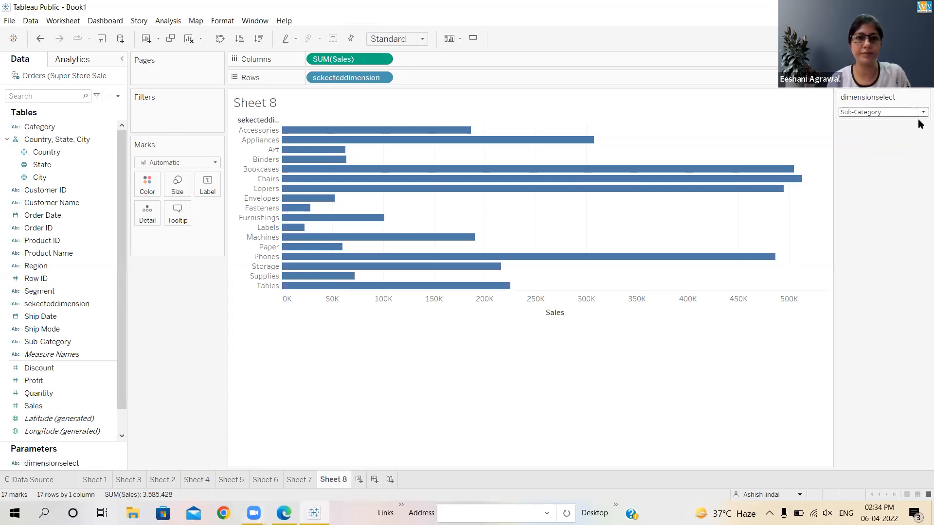
pyautogui.click(920, 115)
pyautogui.click(905, 119)
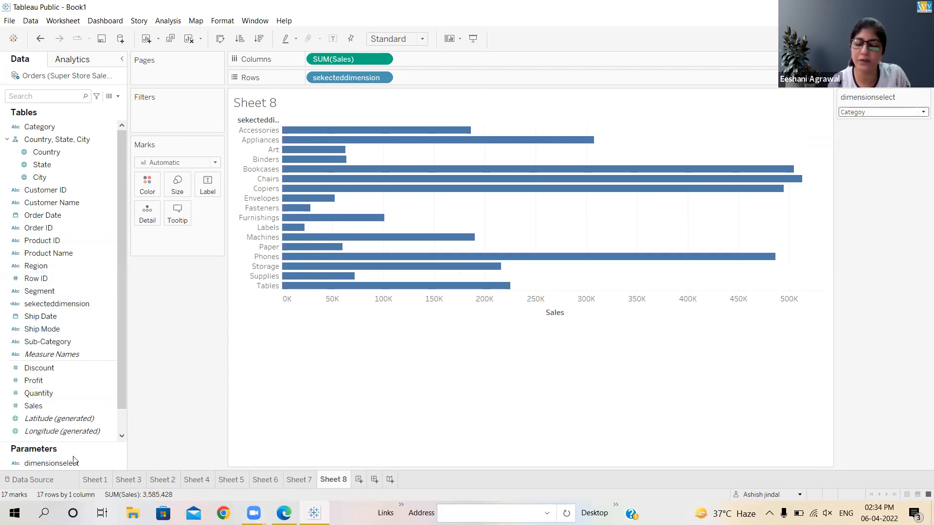
# Correct the misspelled list value Categoy to Category in the dimensionselect parameter, and open the parameter's choices on the sheet
pyautogui.click(117, 463)
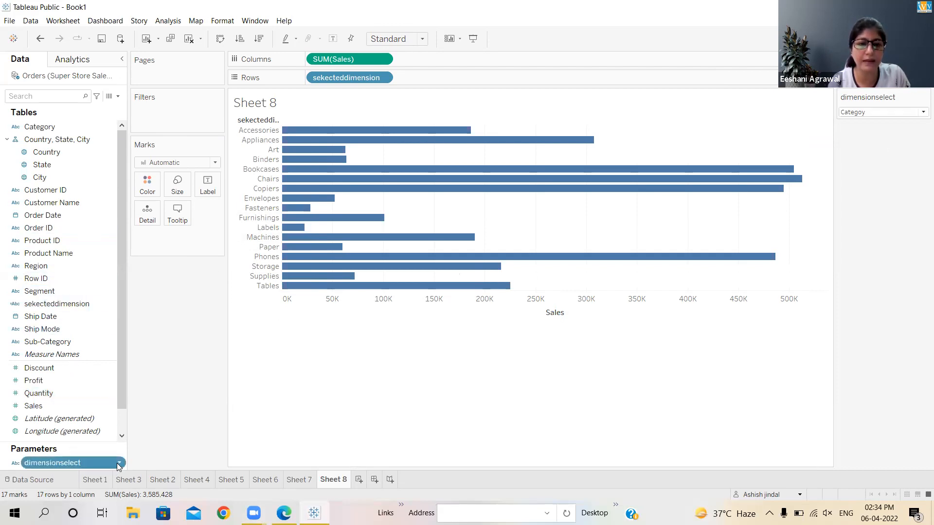
pyautogui.rightClick(90, 463)
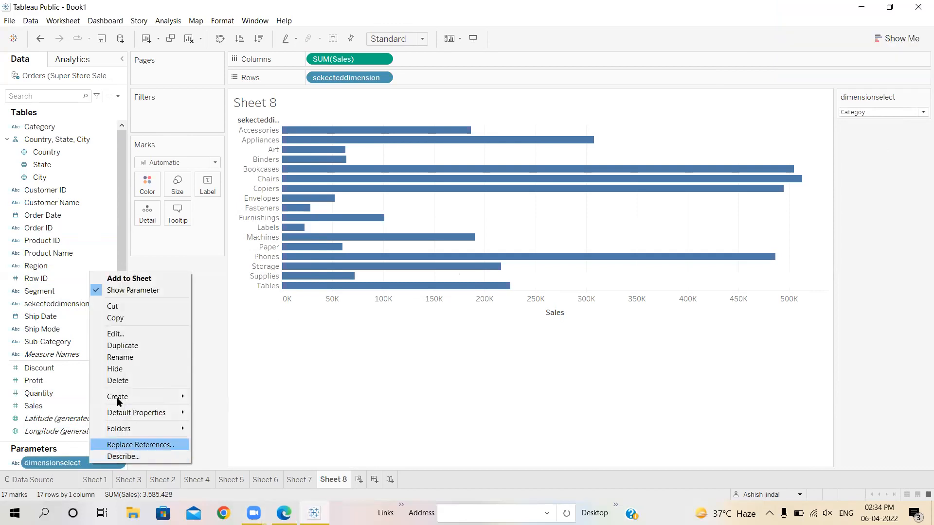
pyautogui.click(114, 335)
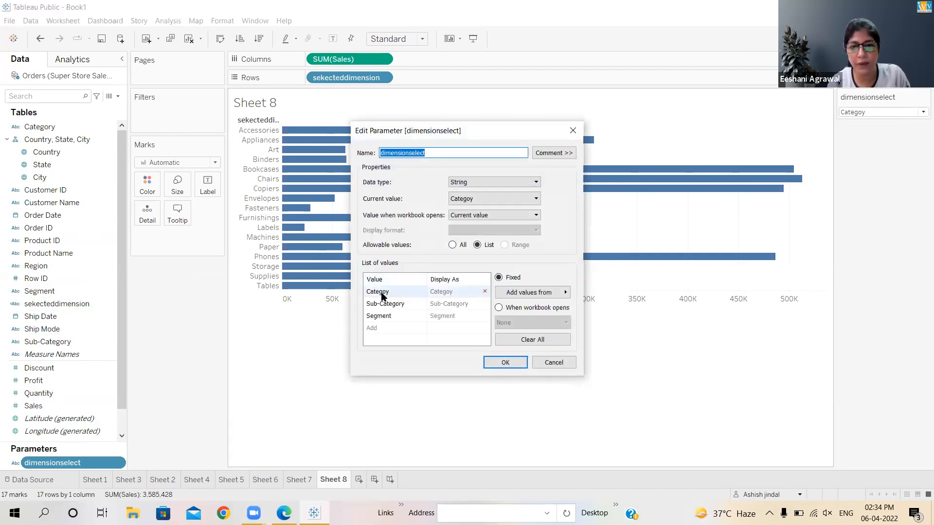
pyautogui.click(387, 293)
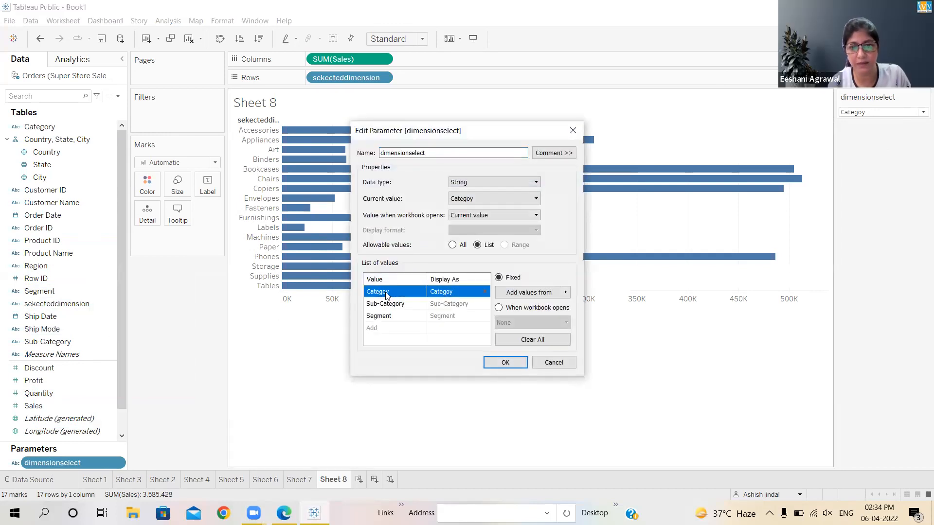
pyautogui.click(387, 294)
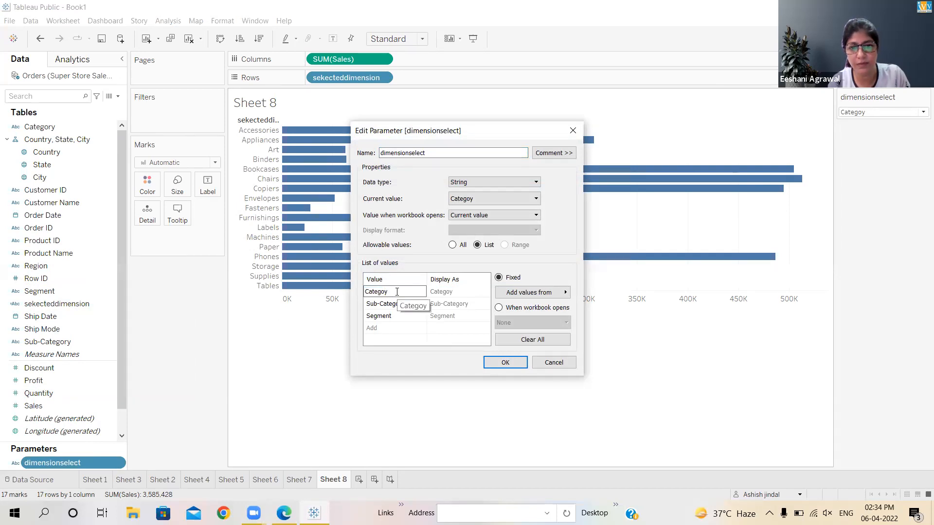
pyautogui.write('r')
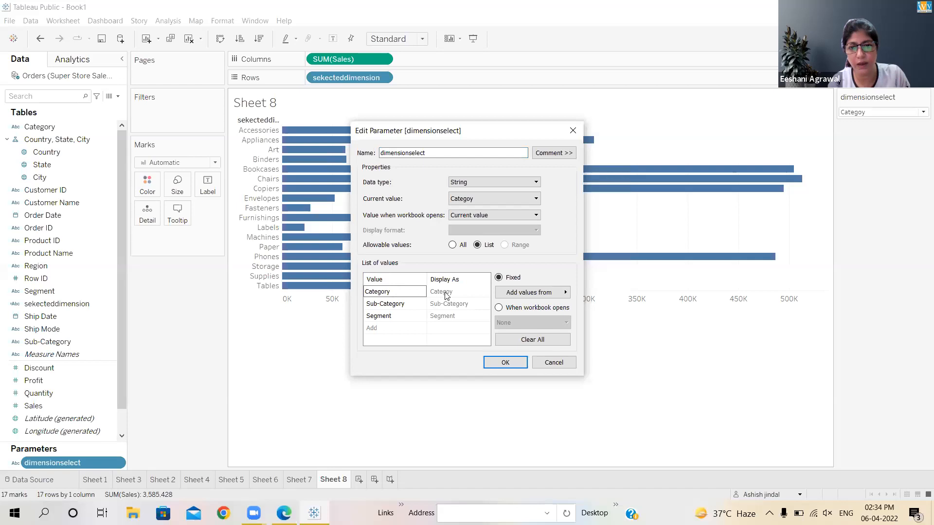
pyautogui.press('Return')
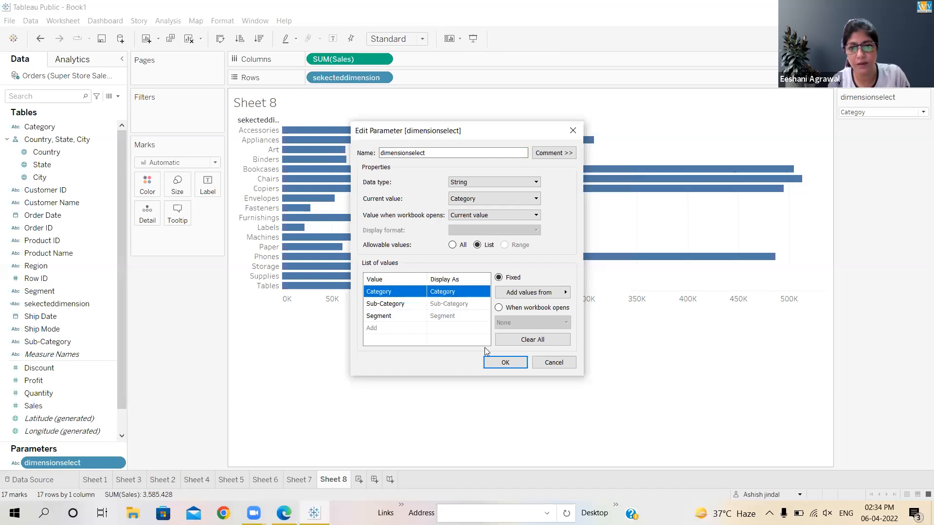
pyautogui.click(506, 362)
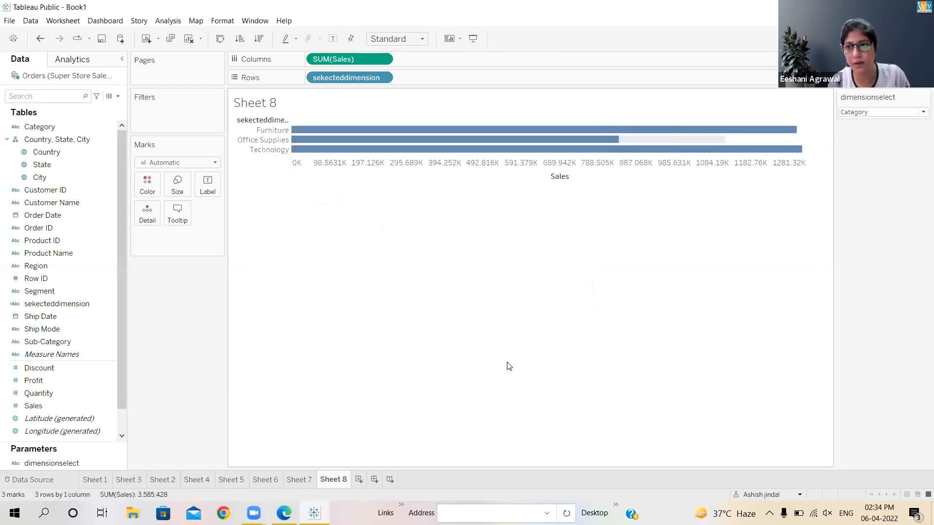
pyautogui.click(920, 112)
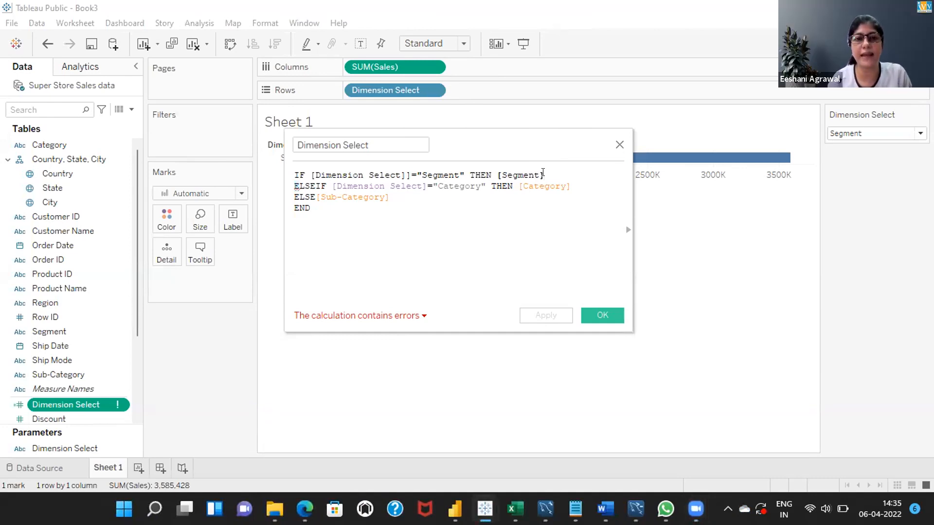
# Try to repair the first line of the Dimension Select calculation by removing the extra closing bracket and re-entering the [Segment] field
pyautogui.press('BackSpace')
pyautogui.press('BackSpace')
pyautogui.press('BackSpace')
pyautogui.press('BackSpace')
pyautogui.press('BackSpace')
pyautogui.press('BackSpace')
pyautogui.press('BackSpace')
pyautogui.press('BackSpace')
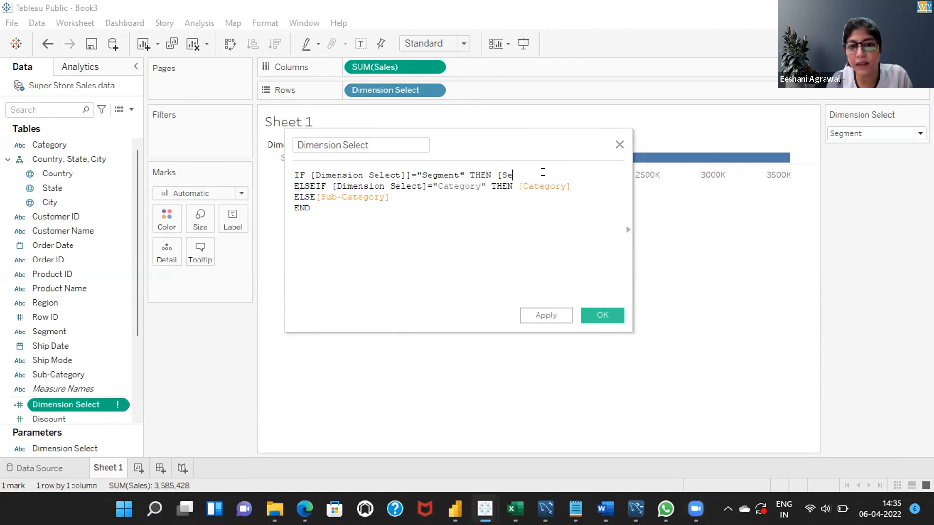
pyautogui.press('BackSpace')
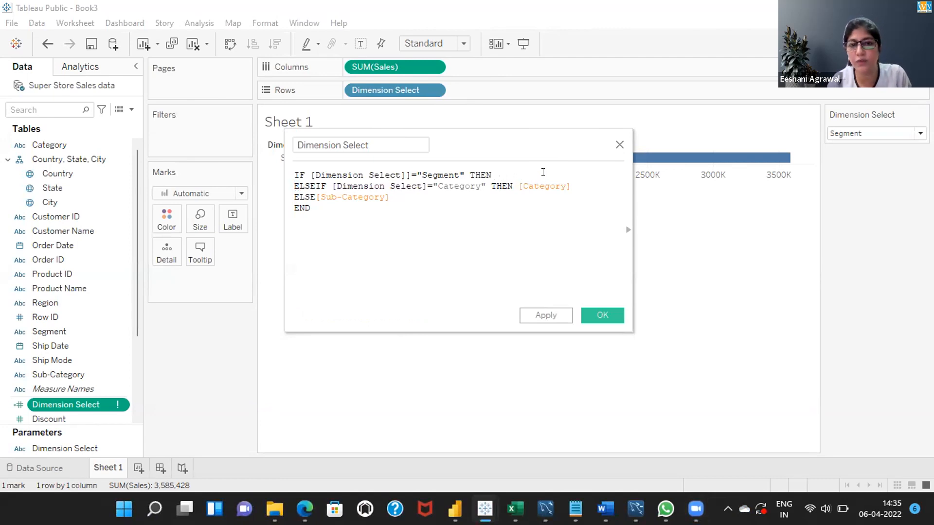
pyautogui.click(411, 175)
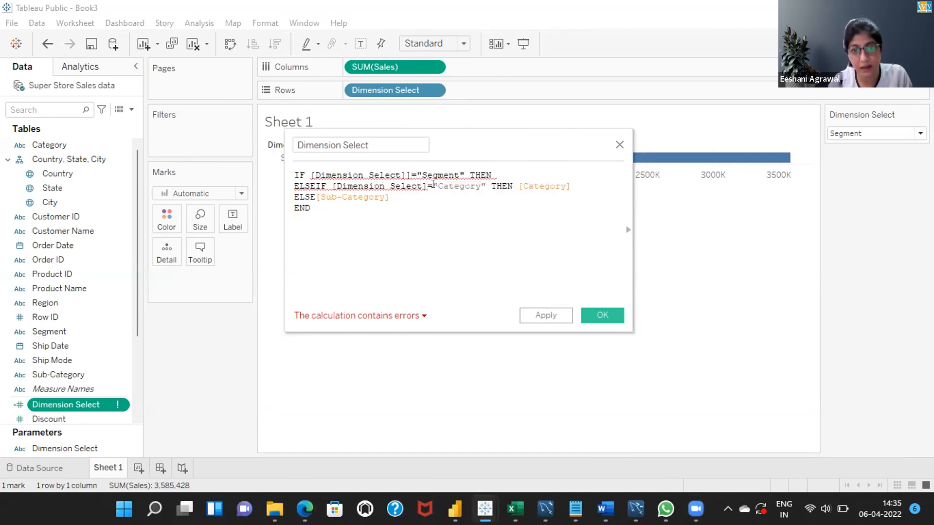
pyautogui.press('BackSpace')
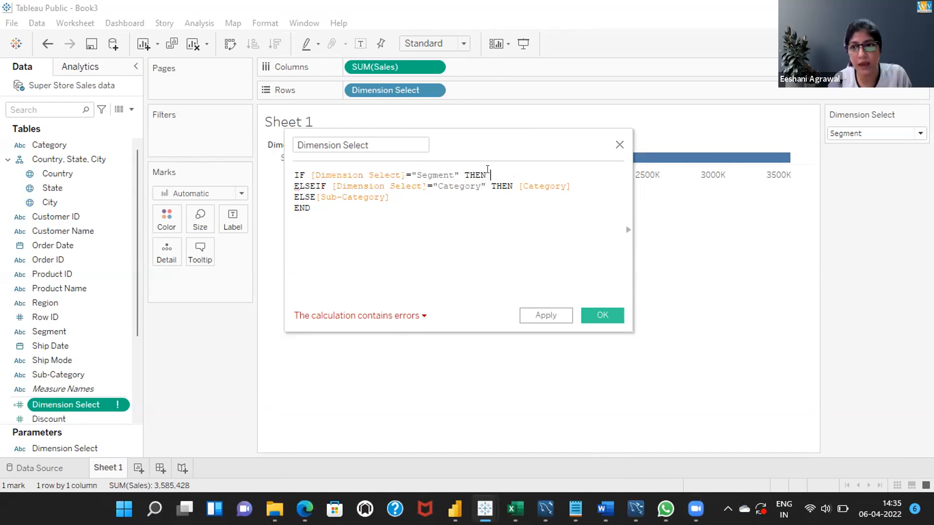
pyautogui.write('[')
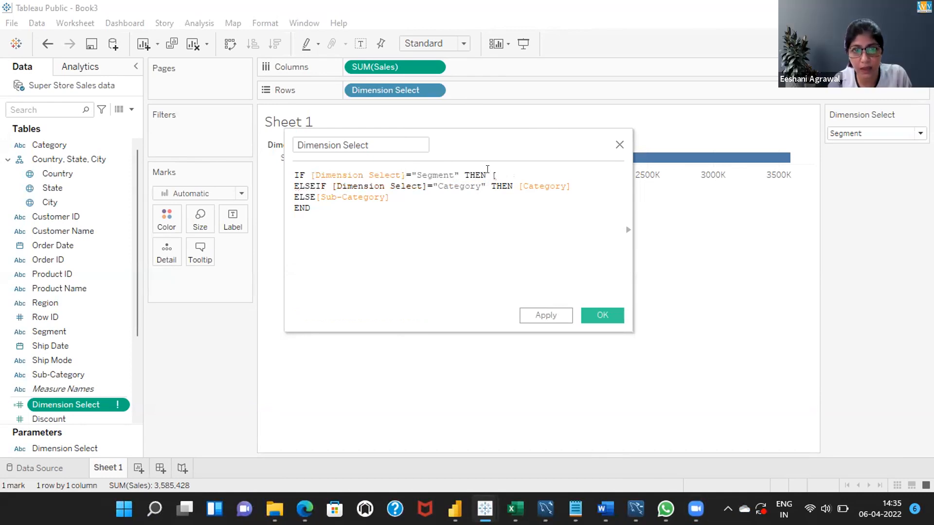
pyautogui.write('s')
pyautogui.press('Down')
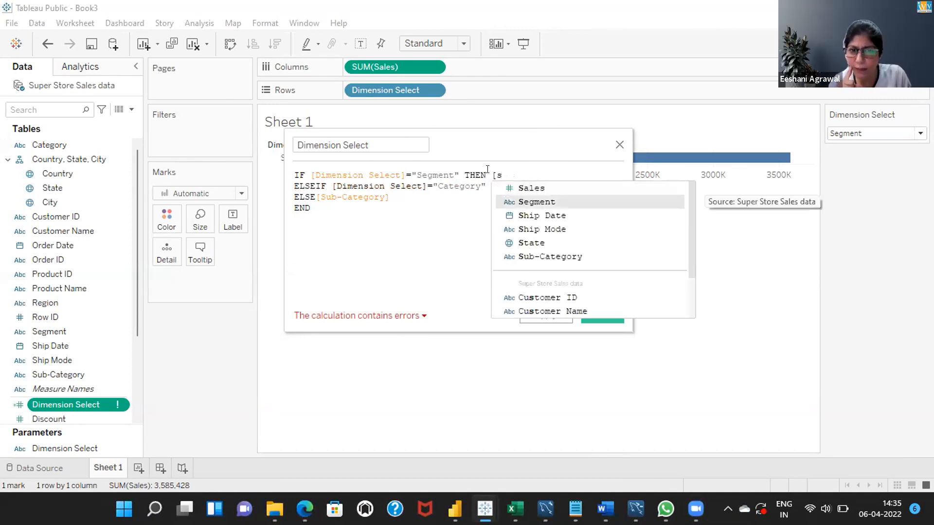
pyautogui.press('Return')
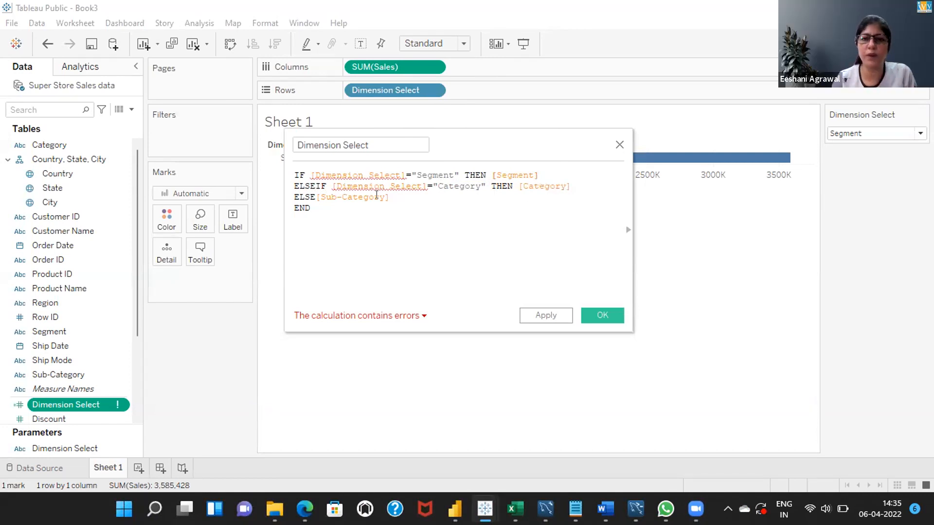
# Clear the entire Dimension Select formula and rename the calculated field as Parrameter
pyautogui.moveTo(310, 208); pyautogui.dragTo(293, 173)
pyautogui.press('BackSpace')
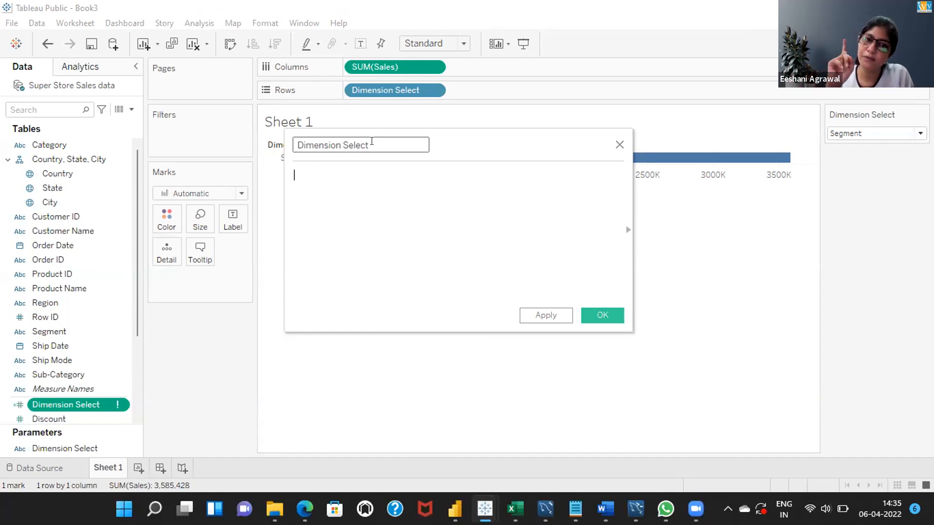
pyautogui.moveTo(369, 145); pyautogui.dragTo(295, 141)
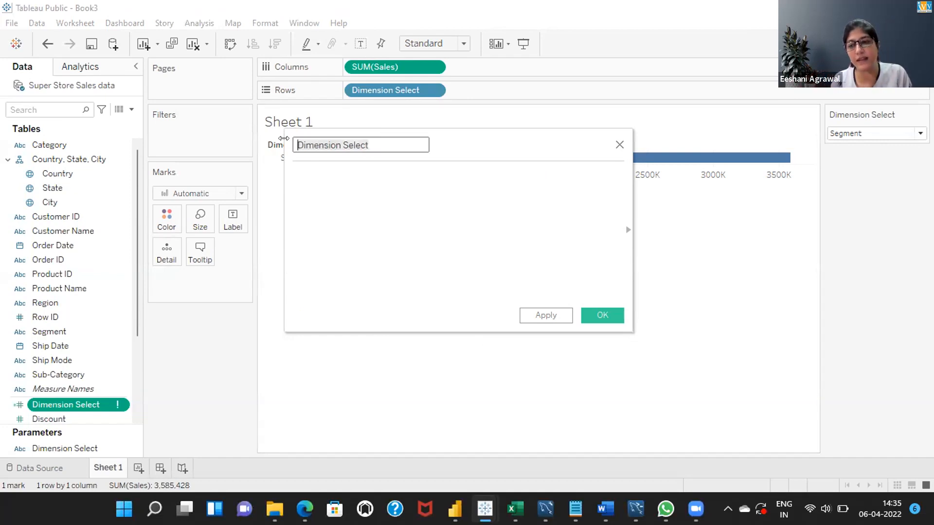
pyautogui.press('BackSpace')
pyautogui.write('Parramaeter')
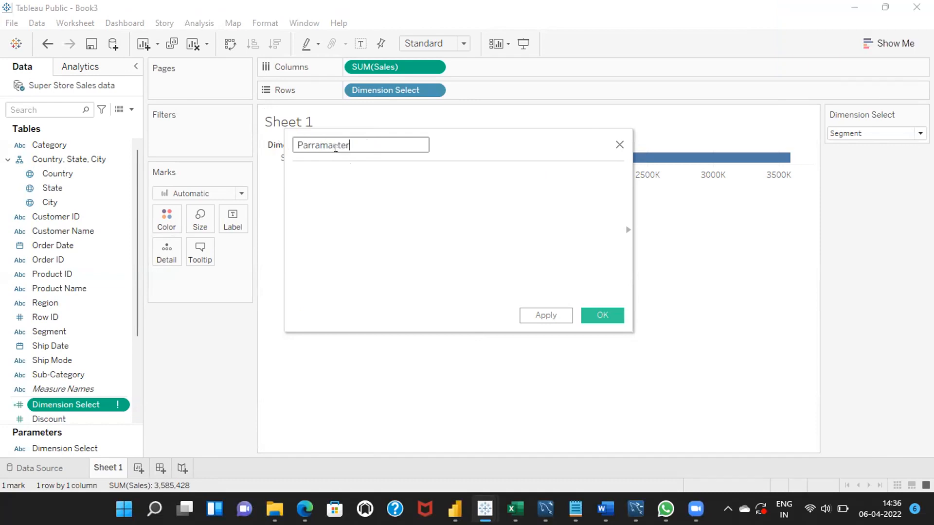
pyautogui.press('BackSpace')
pyautogui.click(299, 171)
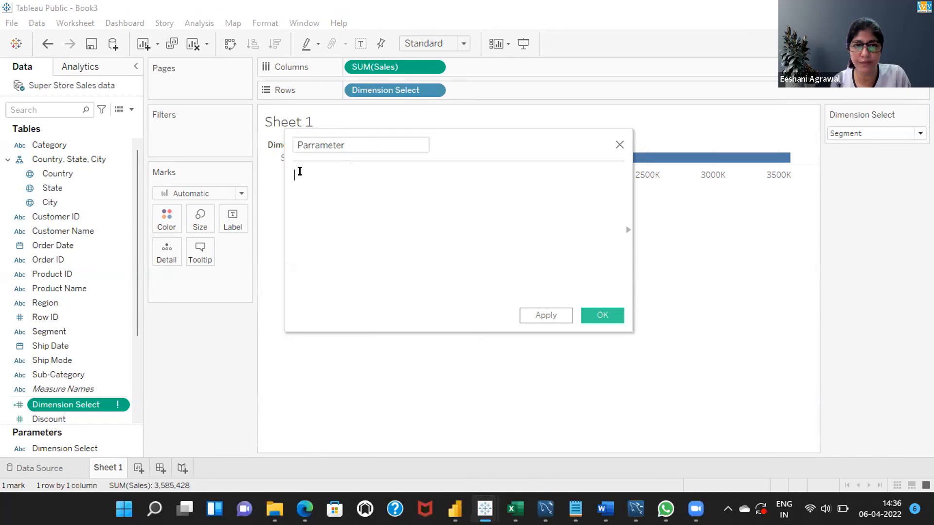
# Start the Parrameter formula with IF followed by the suggested Dimension Select parameter reference
pyautogui.write('IF [')
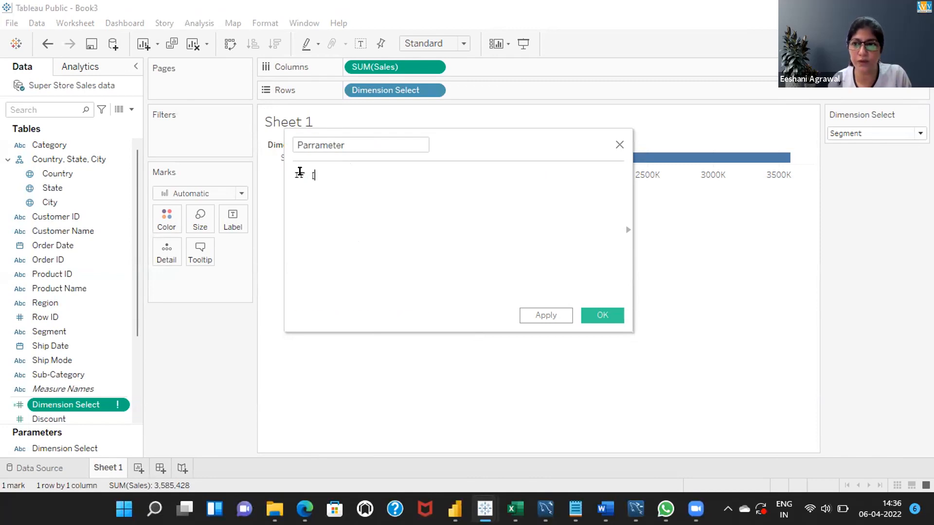
pyautogui.write('DIMENS')
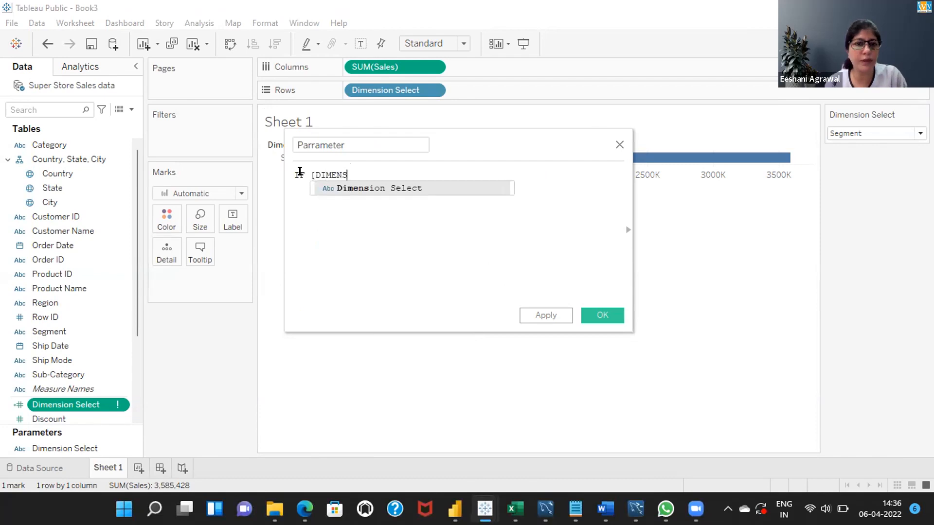
pyautogui.press('Return')
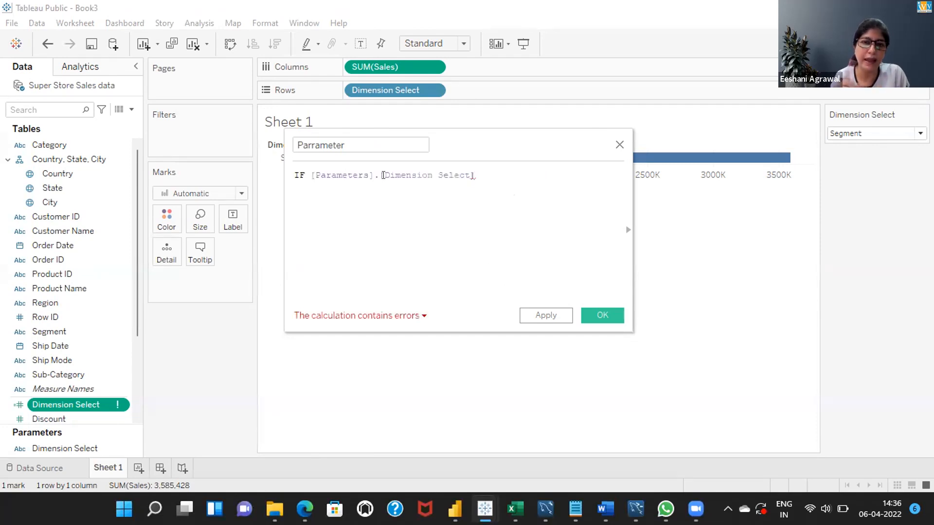
pyautogui.press('BackSpace')
pyautogui.press('BackSpace')
pyautogui.press('BackSpace')
pyautogui.press('BackSpace')
pyautogui.press('BackSpace')
pyautogui.press('BackSpace')
pyautogui.press('BackSpace')
pyautogui.press('BackSpace')
pyautogui.press('BackSpace')
pyautogui.press('BackSpace')
pyautogui.press('BackSpace')
pyautogui.press('BackSpace')
pyautogui.press('BackSpace')
pyautogui.press('BackSpace')
pyautogui.press('BackSpace')
pyautogui.press('BackSpace')
pyautogui.press('BackSpace')
pyautogui.press('BackSpace')
pyautogui.press('BackSpace')
pyautogui.press('BackSpace')
pyautogui.press('BackSpace')
pyautogui.press('BackSpace')
pyautogui.press('BackSpace')
pyautogui.press('BackSpace')
pyautogui.press('BackSpace')
pyautogui.press('BackSpace')
pyautogui.press('BackSpace')
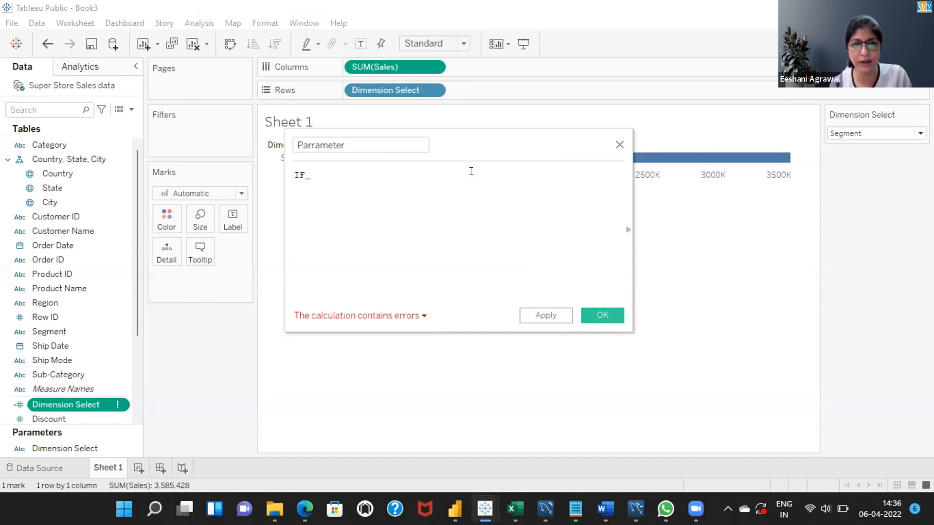
pyautogui.write('DIM')
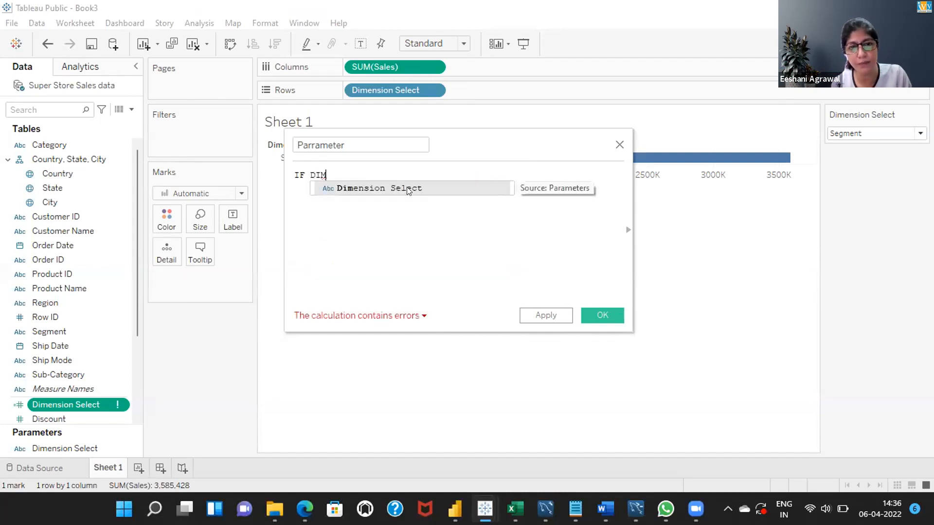
pyautogui.doubleClick(406, 188)
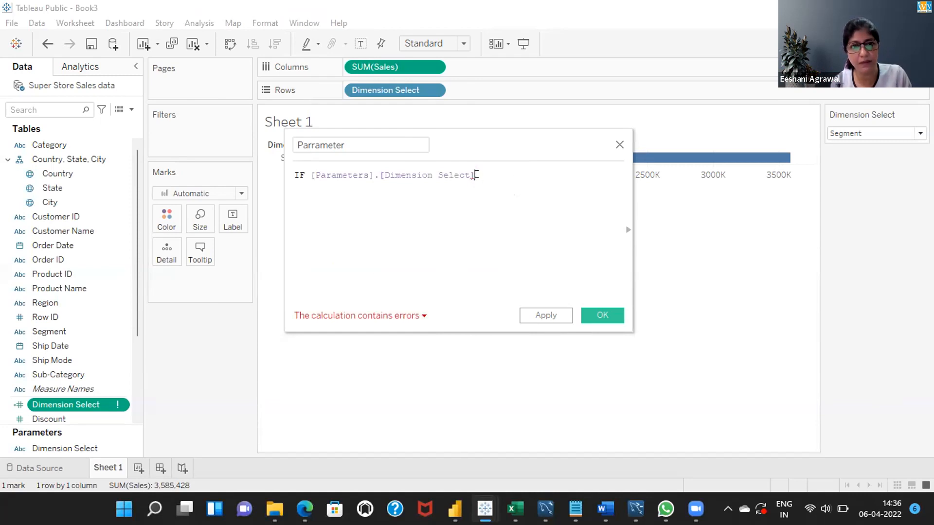
# Complete the IF condition by comparing the parameter to "Segment" and adding THEN
pyautogui.write("='")
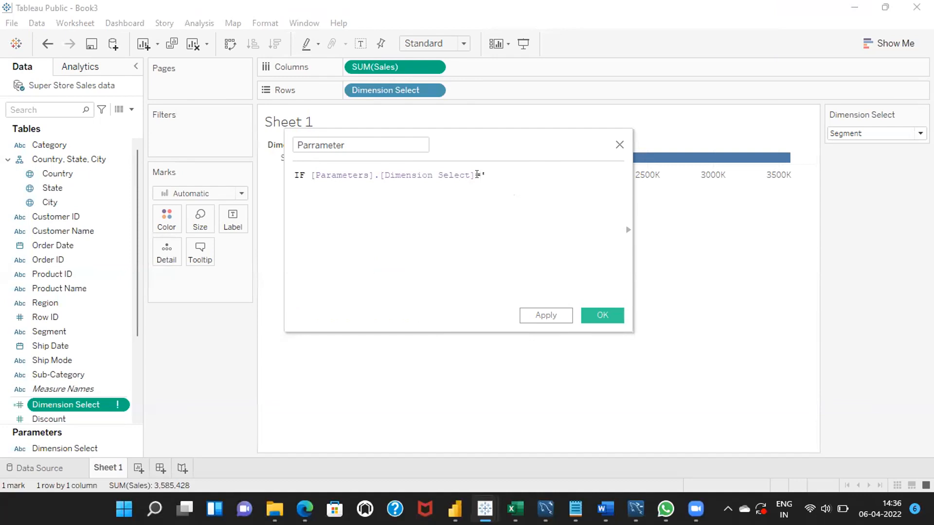
pyautogui.press('BackSpace')
pyautogui.write('"Segment"')
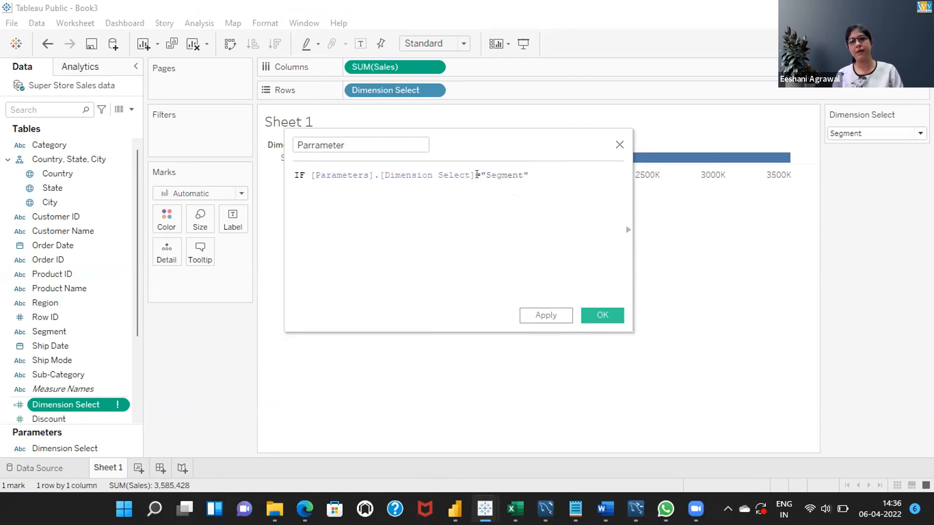
pyautogui.write(' then')
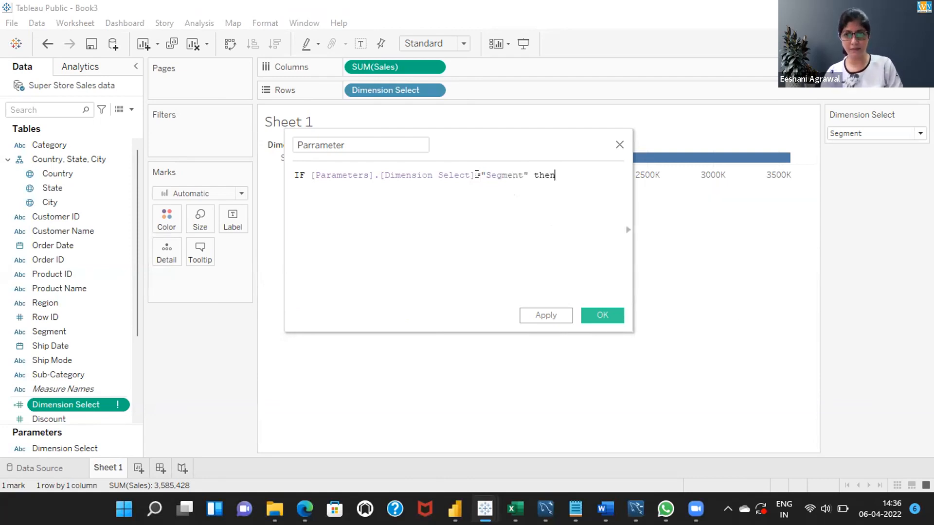
pyautogui.press('BackSpace')
pyautogui.press('Return')
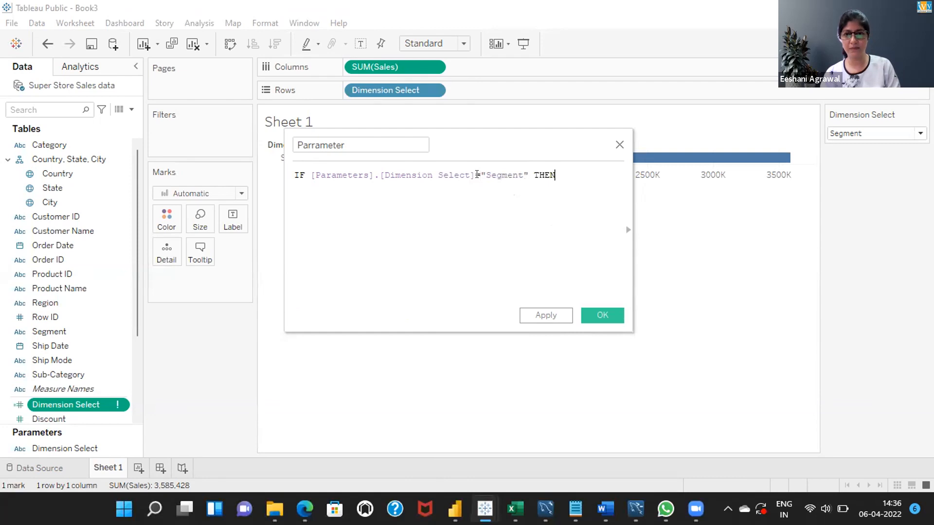
# Return the [Segment] field after THEN and begin a new line in the formula
pyautogui.press('Return')
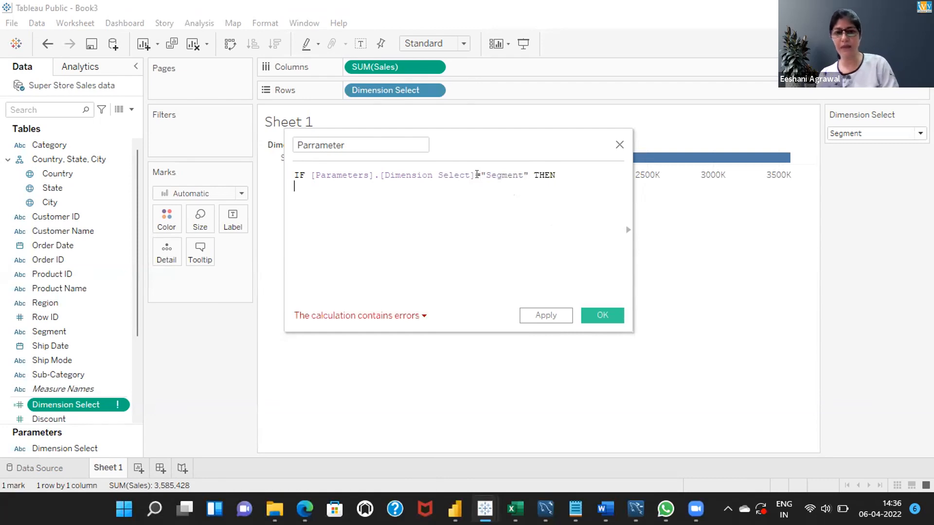
pyautogui.write('els')
pyautogui.press('BackSpace')
pyautogui.press('BackSpace')
pyautogui.press('BackSpace')
pyautogui.press('BackSpace')
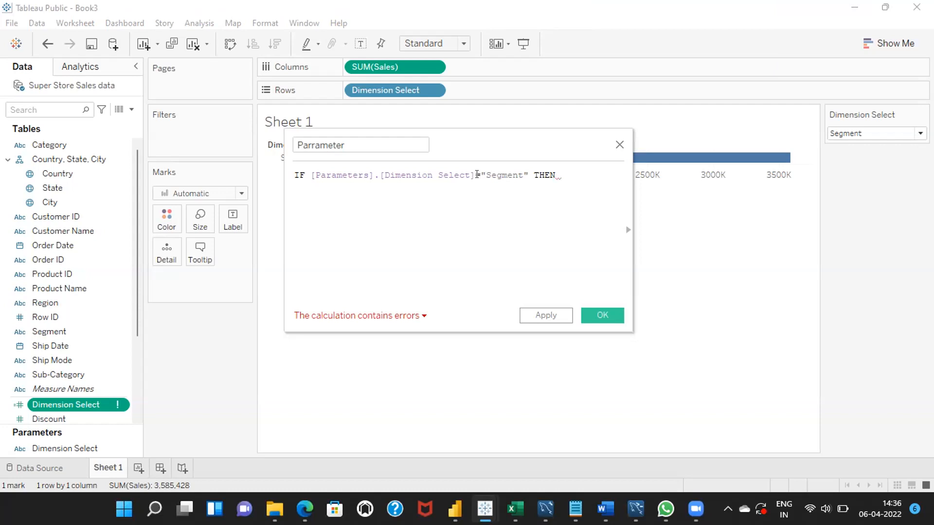
pyautogui.write('se')
pyautogui.press('Return')
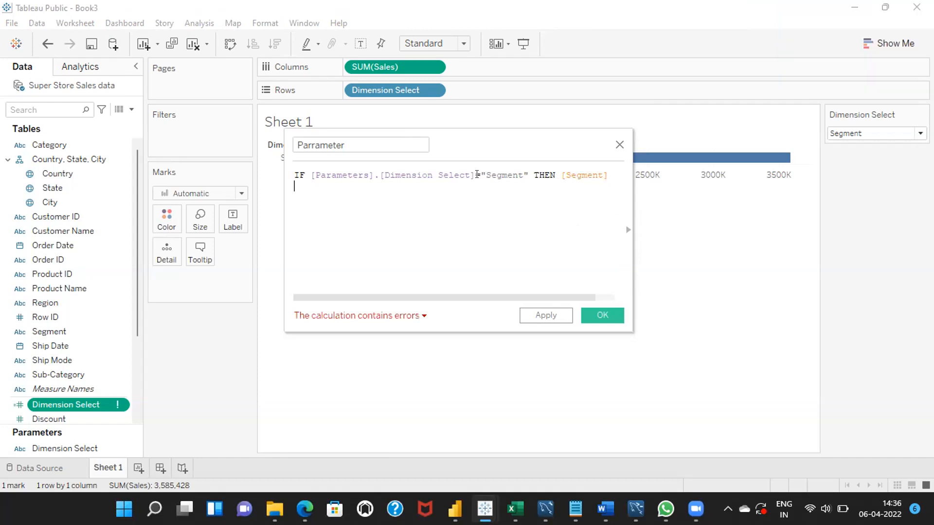
# Add an ELSEIF condition to the Parrameter formula using the Dimension Select parameter reference followed by an equals sign
pyautogui.write('else')
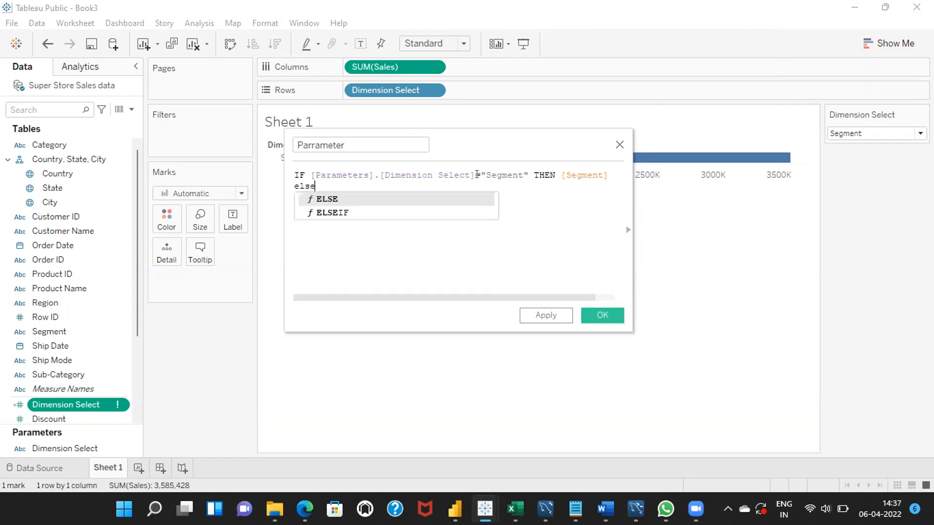
pyautogui.press('Down')
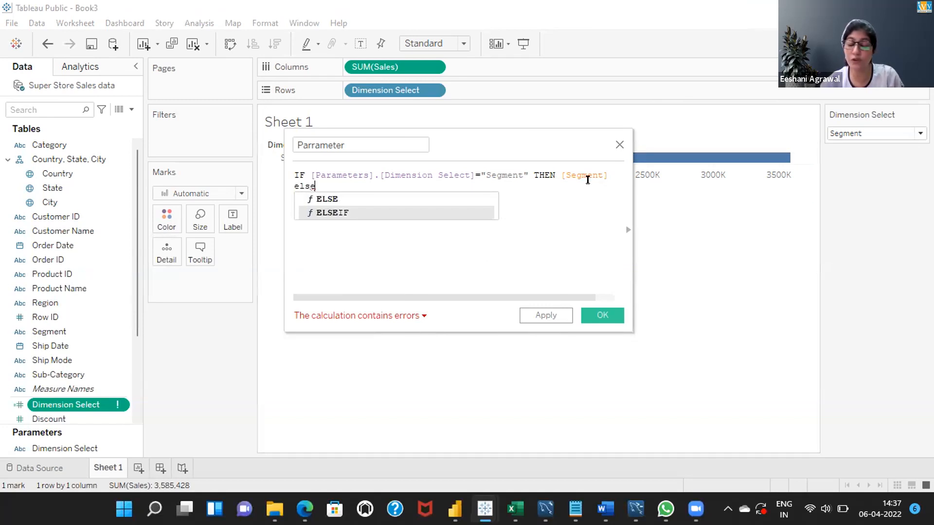
pyautogui.doubleClick(331, 213)
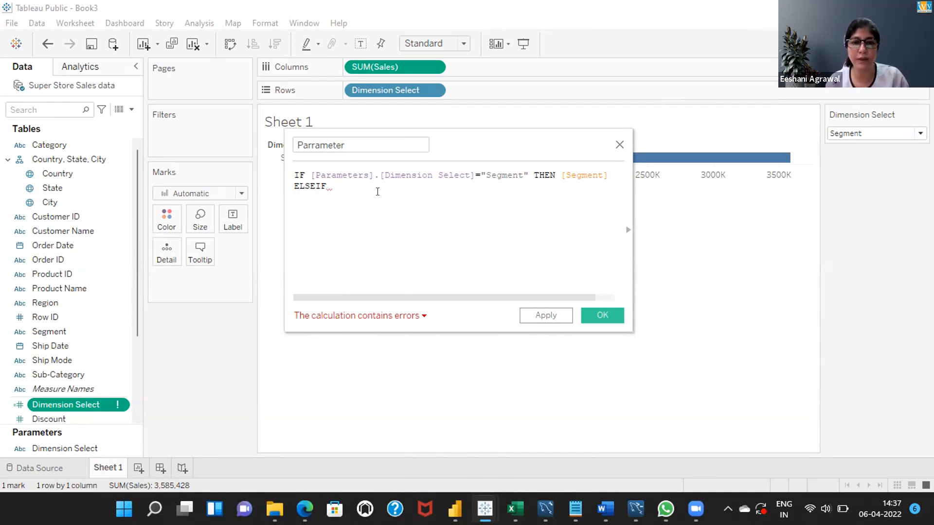
pyautogui.write('dim')
pyautogui.press('Return')
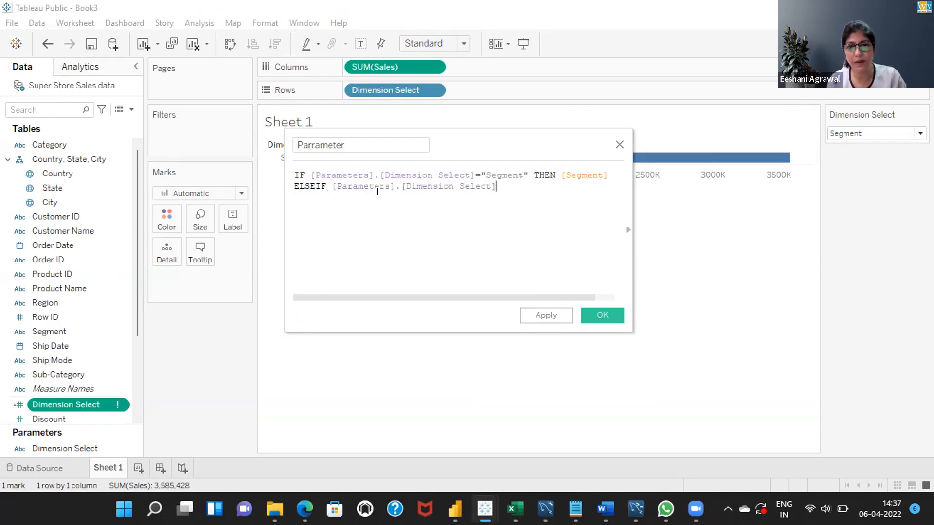
pyautogui.write('=')
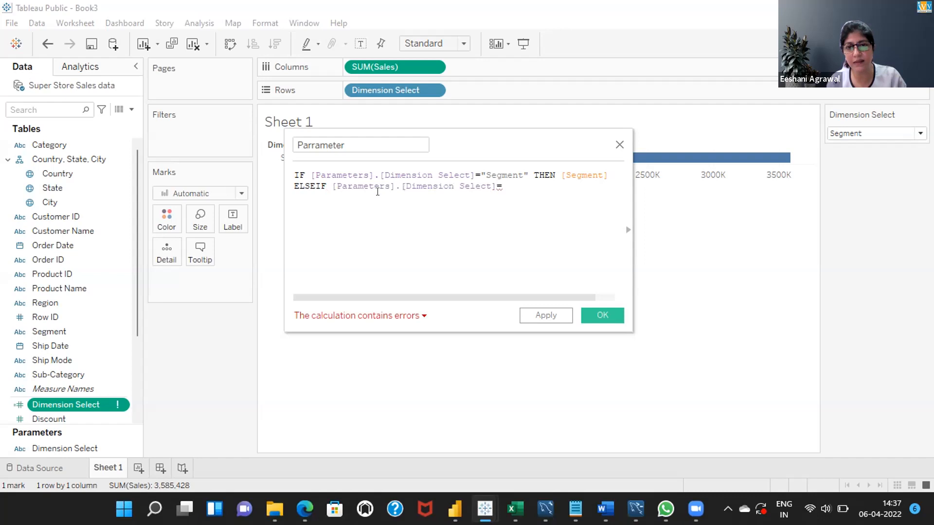
pyautogui.write('"Category')
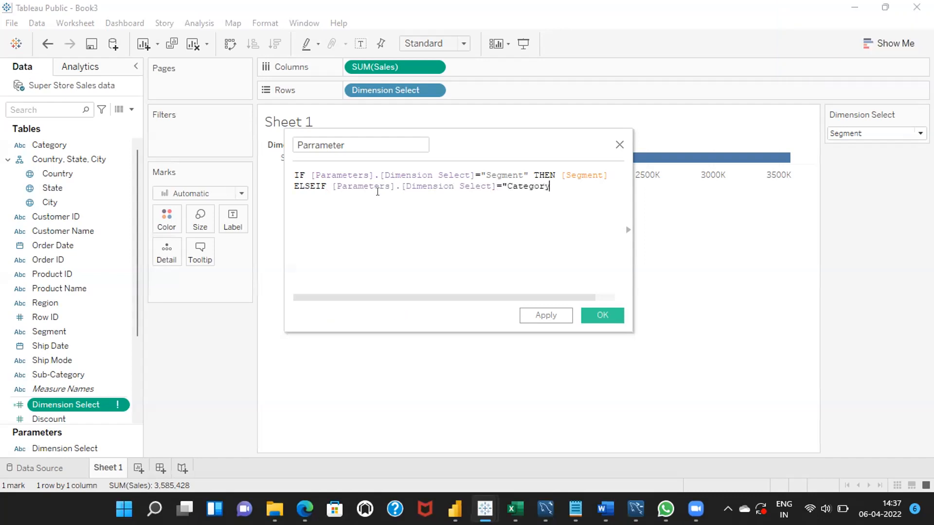
pyautogui.write('" THEN')
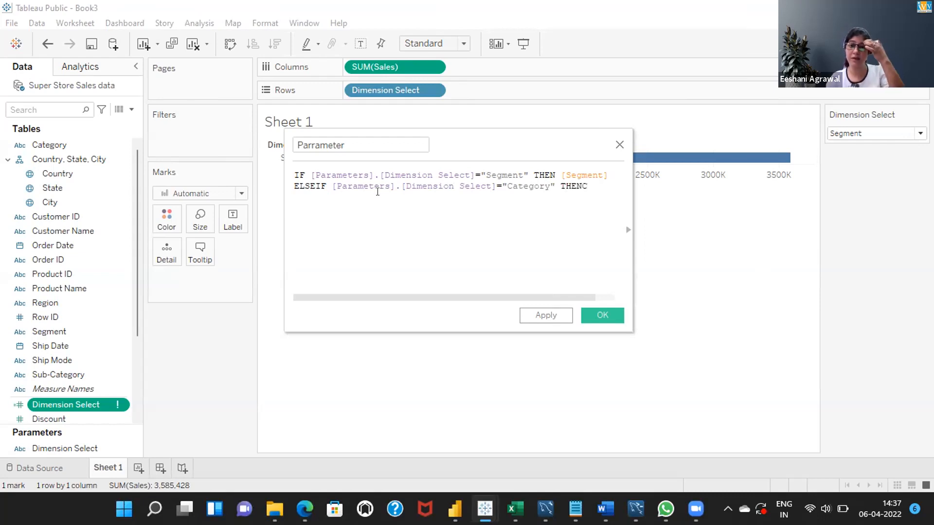
pyautogui.write(' Cate')
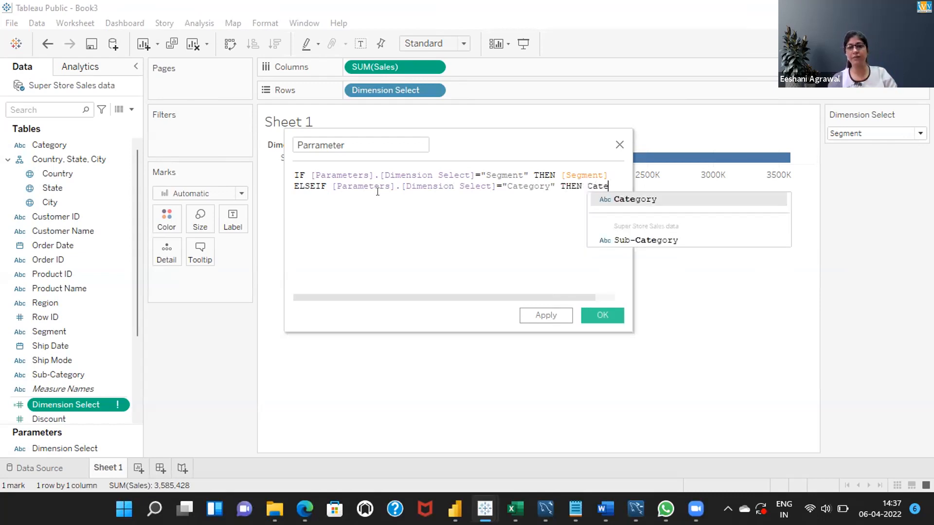
# Compare the ELSEIF parameter to "Category", return the [Category] field after THEN, and begin a new formula line
pyautogui.press('Return')
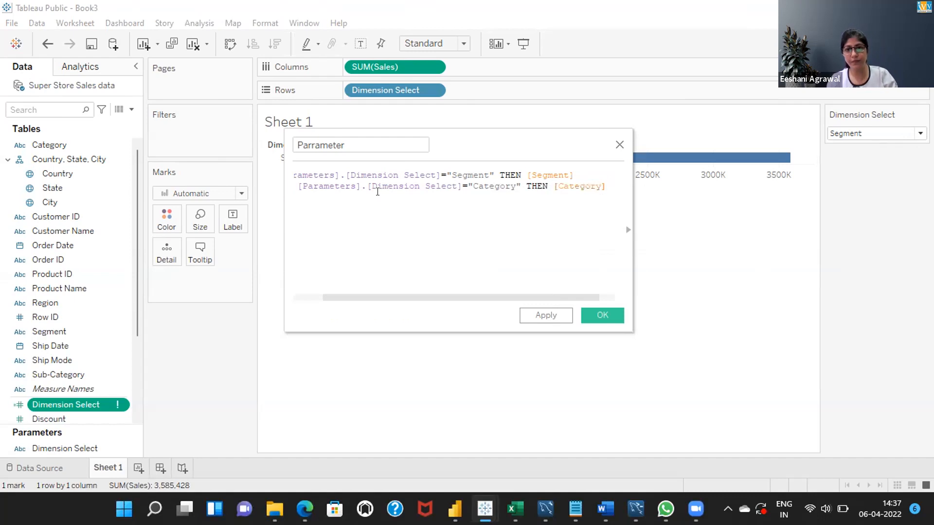
pyautogui.press('Return')
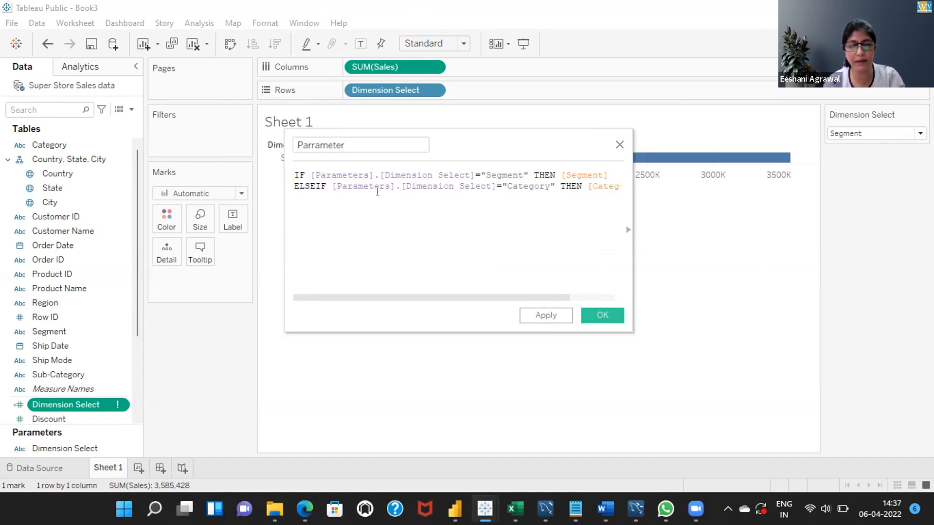
# Add an ELSE branch that returns the [Sub-Category] field and begin a new line in the formula
pyautogui.write('else')
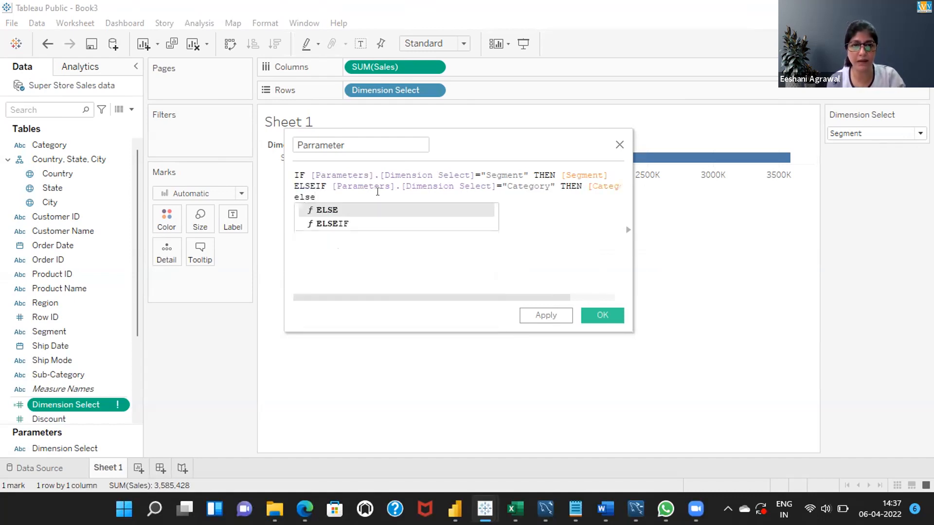
pyautogui.press('Return')
pyautogui.write('SE S')
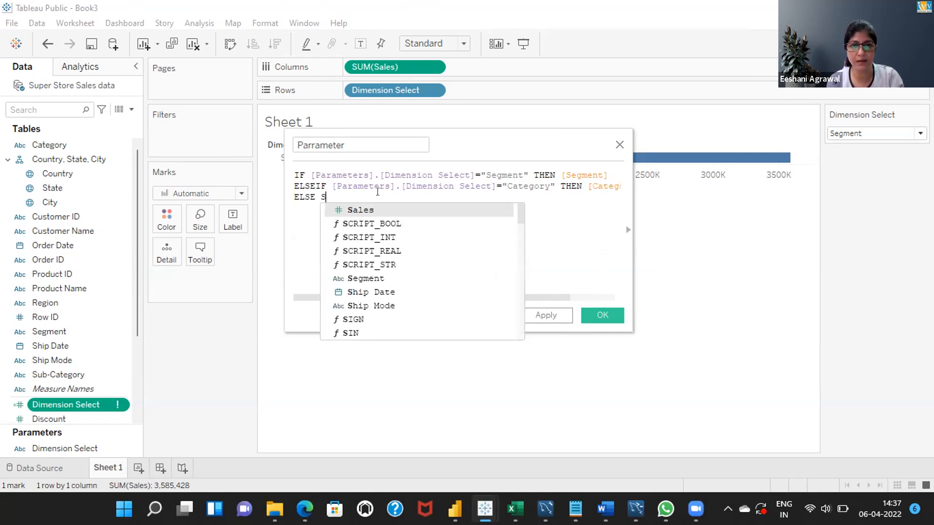
pyautogui.write('ub')
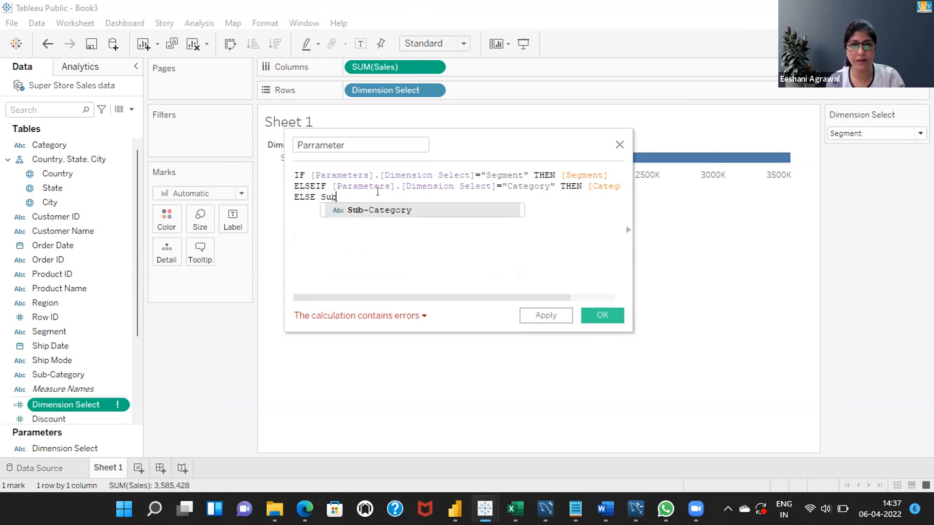
pyautogui.press('Return')
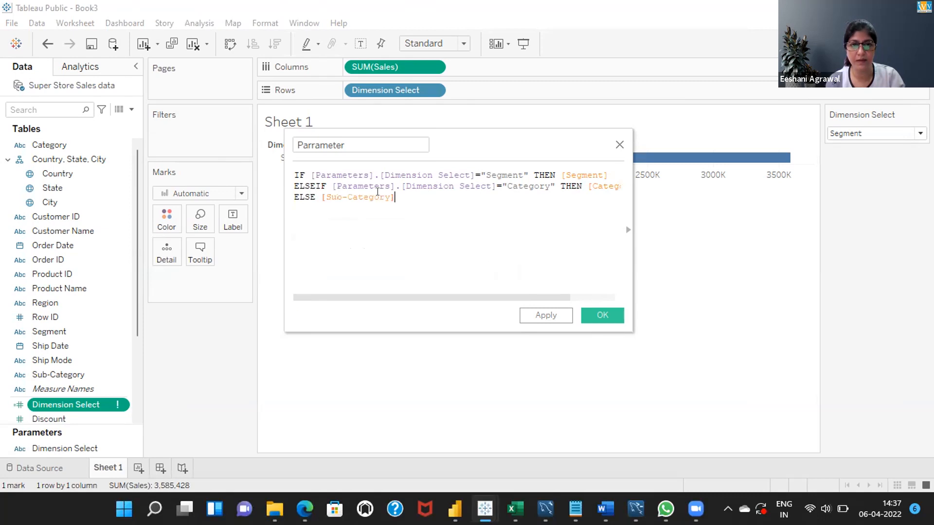
pyautogui.press('Return')
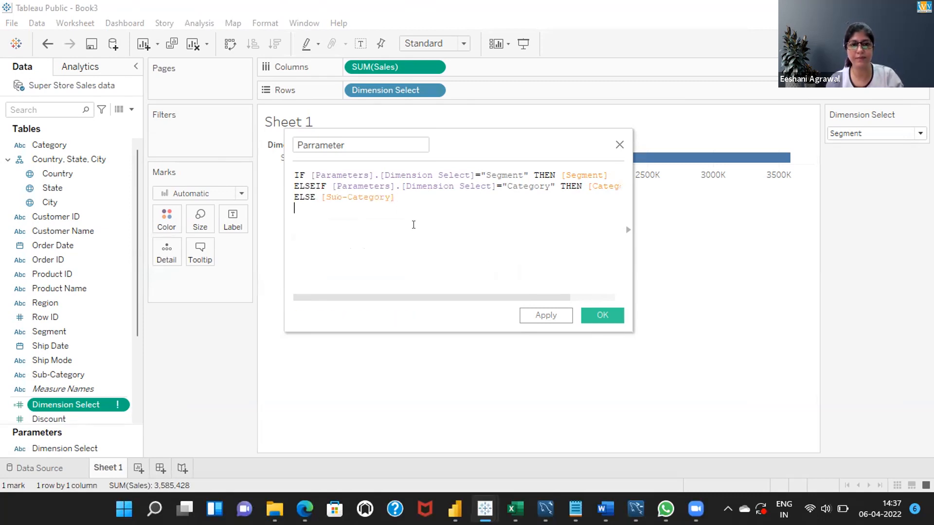
# Close the Parrameter formula with END and save the calculated field
pyautogui.write('end')
pyautogui.press('Return')
pyautogui.click(547, 315)
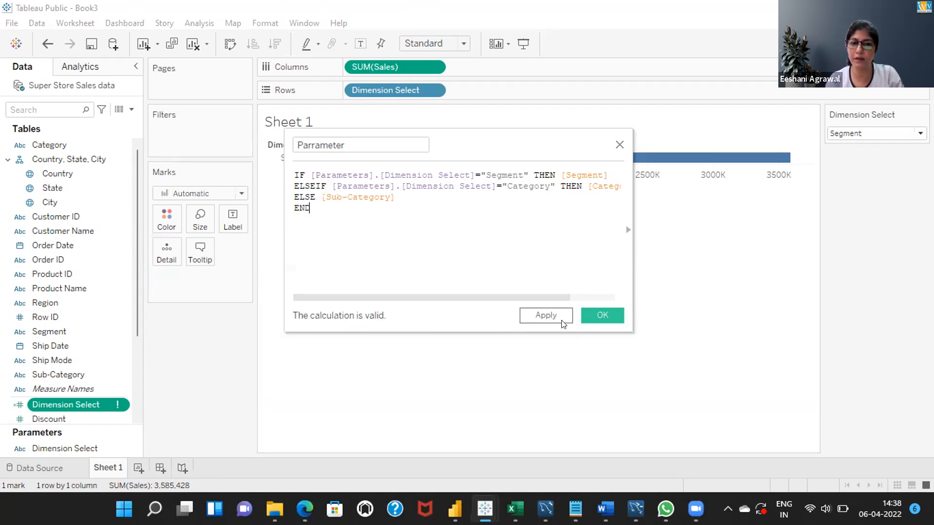
pyautogui.click(597, 315)
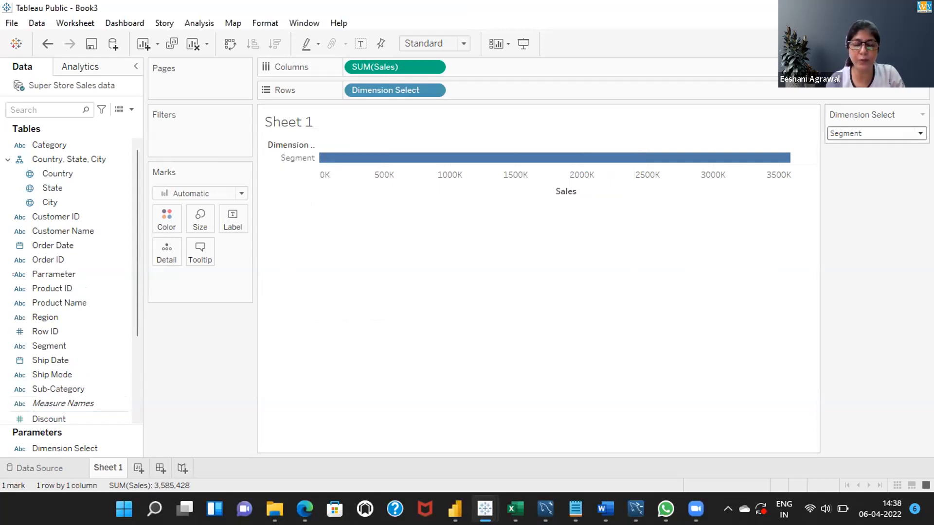
# Remove the Dimension Select field from Rows
pyautogui.click(434, 91)
pyautogui.click(382, 234)
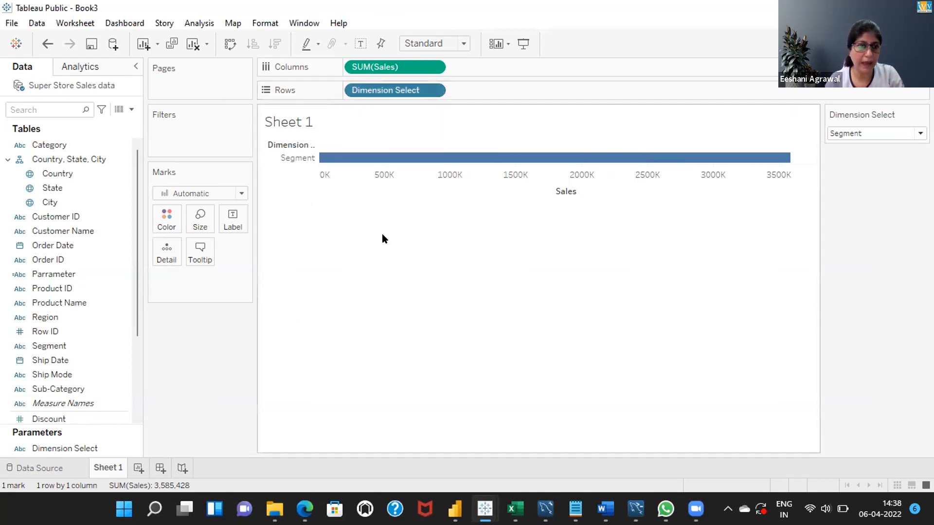
pyautogui.click(69, 448)
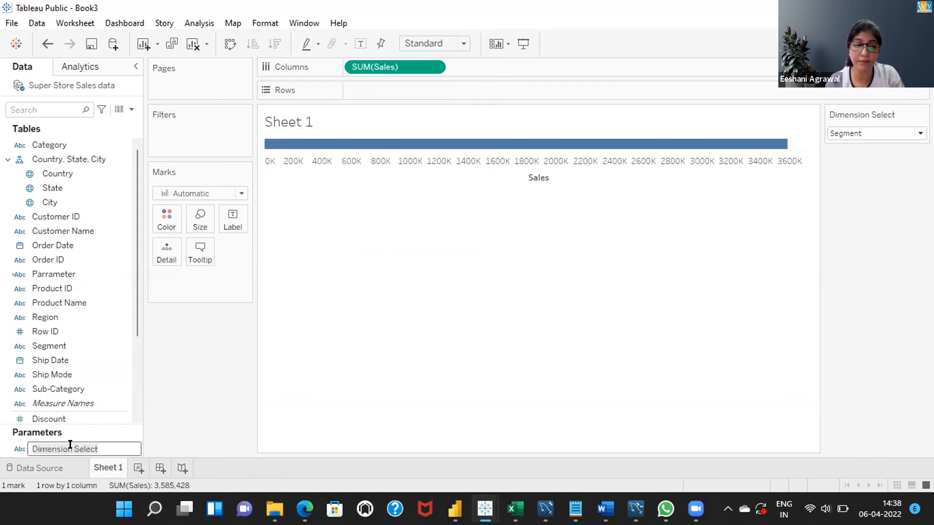
pyautogui.click(135, 301)
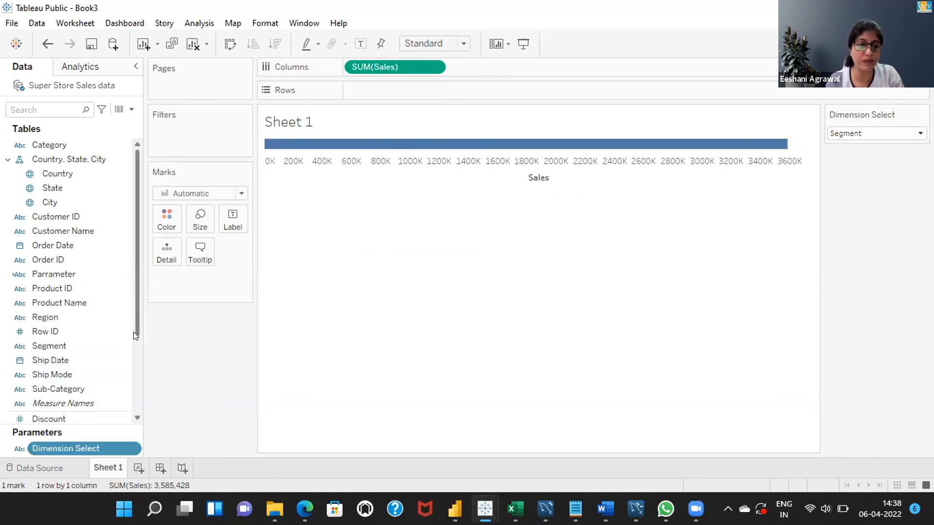
pyautogui.moveTo(135, 314); pyautogui.dragTo(135, 344)
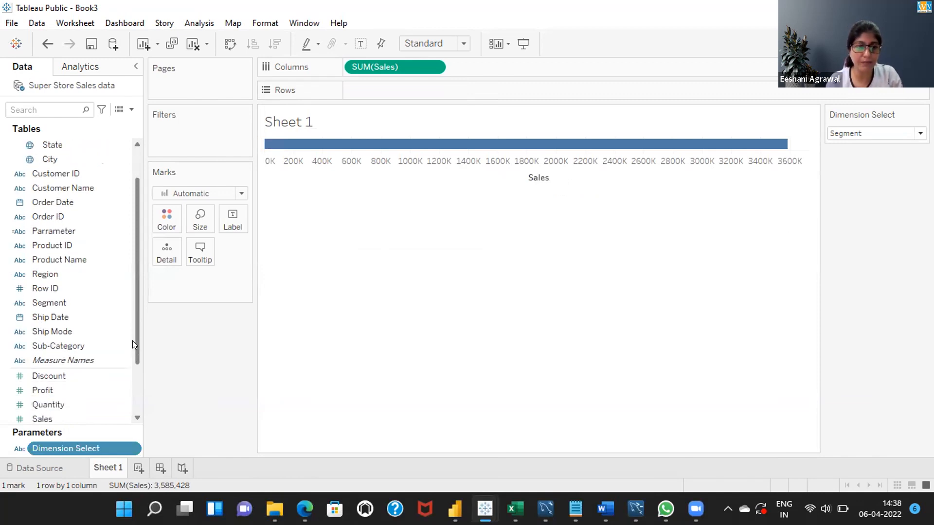
pyautogui.click(48, 232)
pyautogui.click(47, 232)
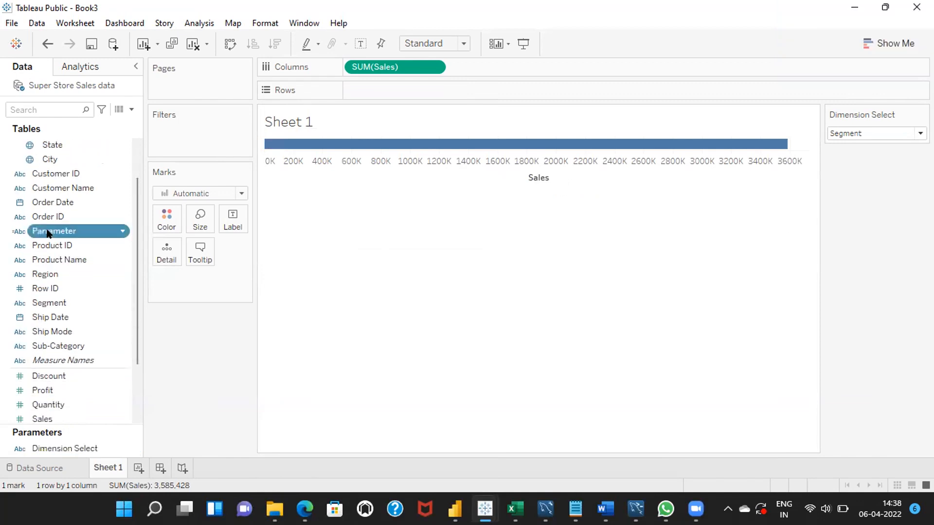
pyautogui.click(47, 230)
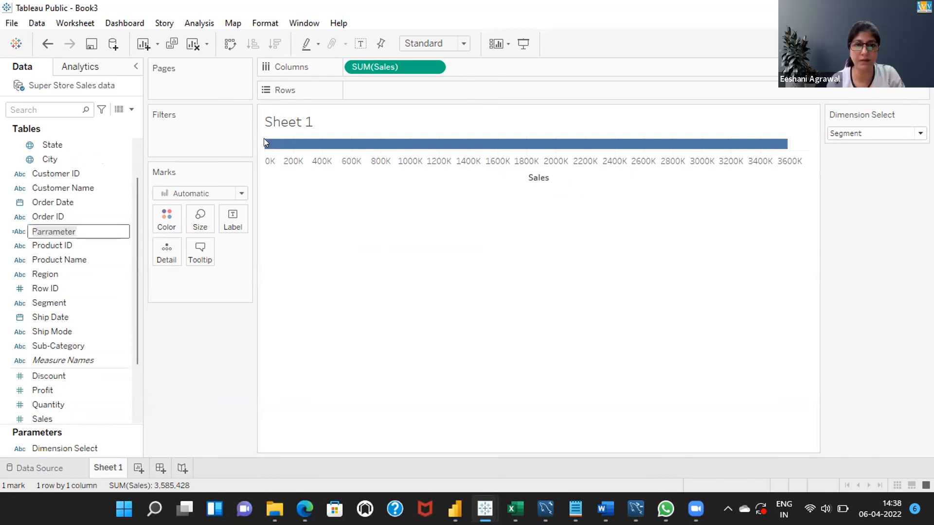
pyautogui.press('Return')
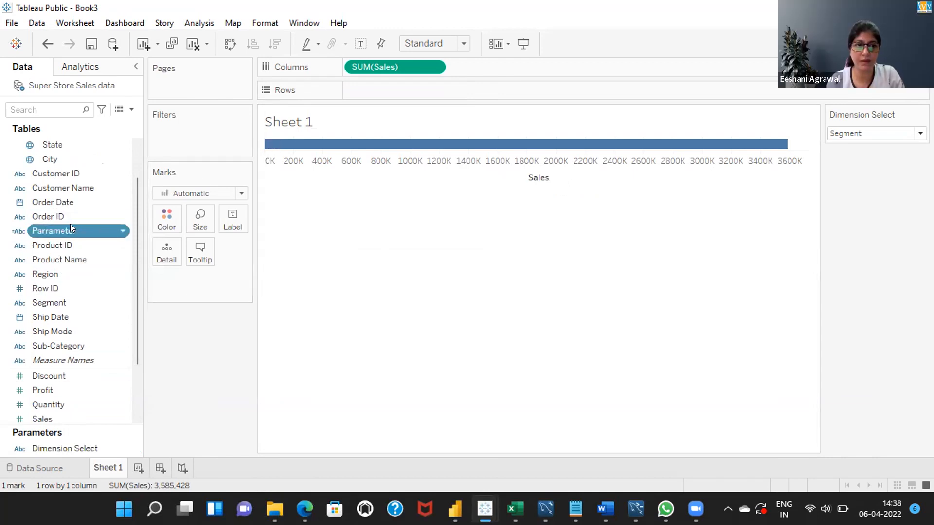
pyautogui.click(55, 225)
pyautogui.click(55, 225)
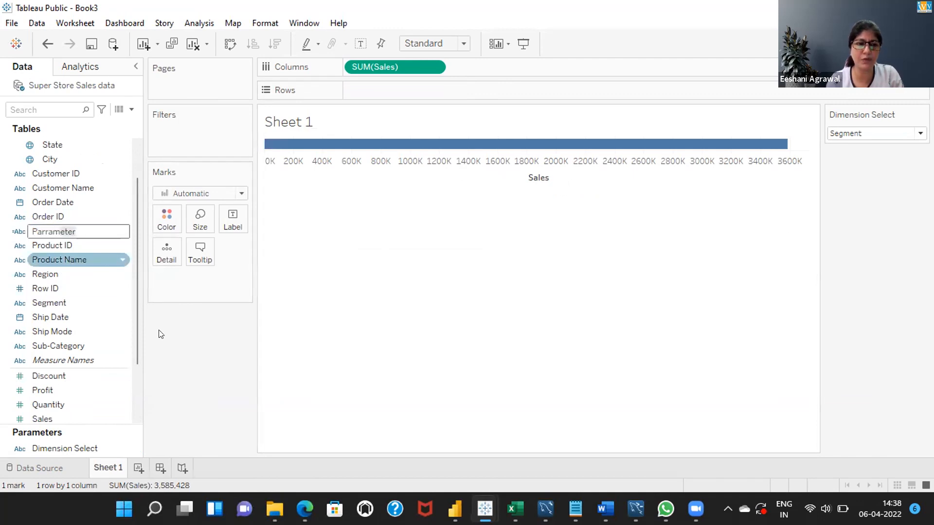
pyautogui.press('Return')
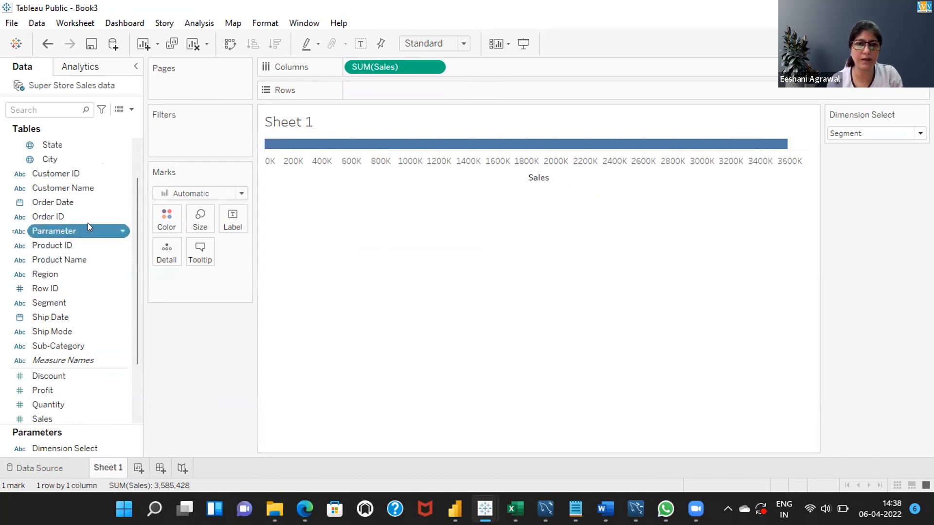
# Add the Parrameter field to Rows and switch the Dimension Select parameter to Sub-Category
pyautogui.doubleClick(88, 223)
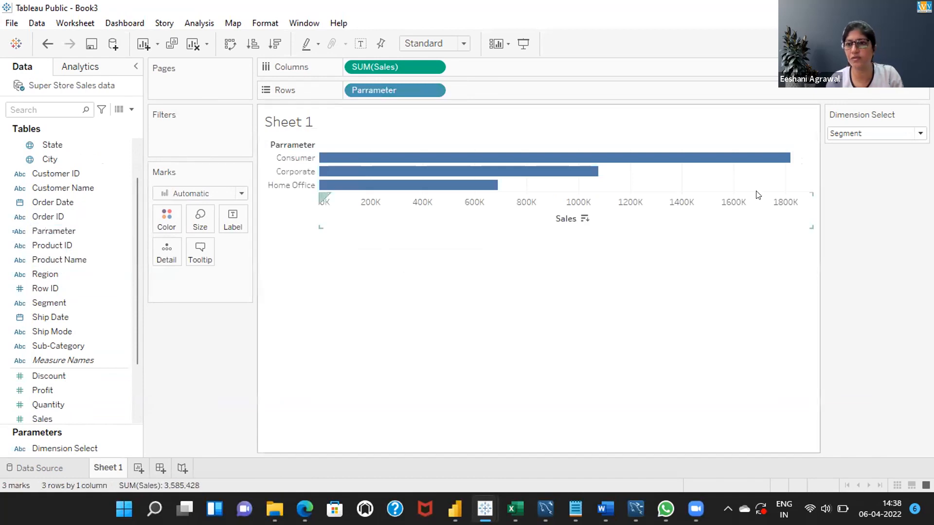
pyautogui.click(865, 134)
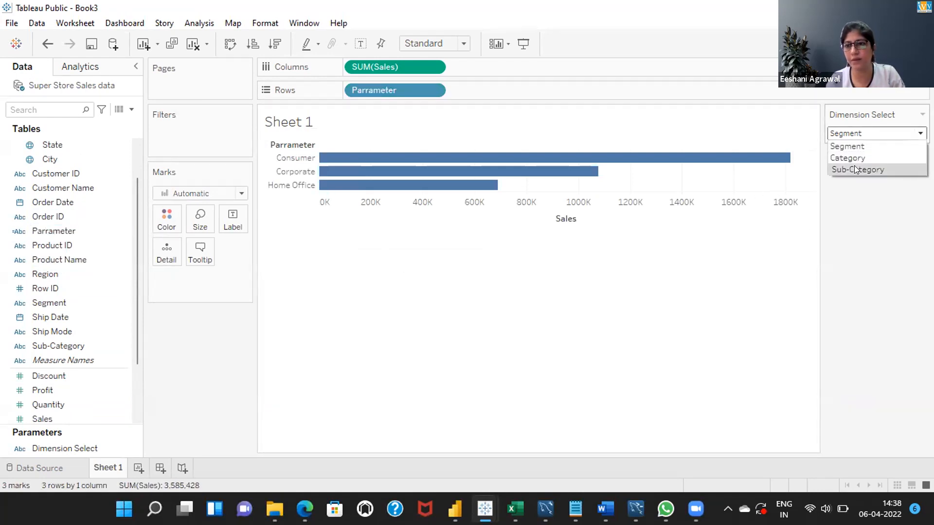
pyautogui.click(855, 166)
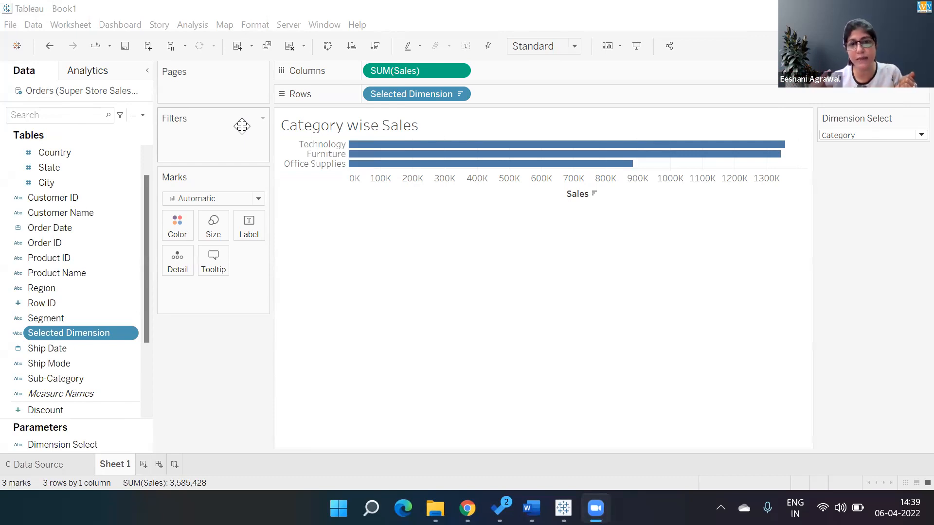
# Start a new parameter in the Book1 workbook and name it Summarize
pyautogui.click(143, 115)
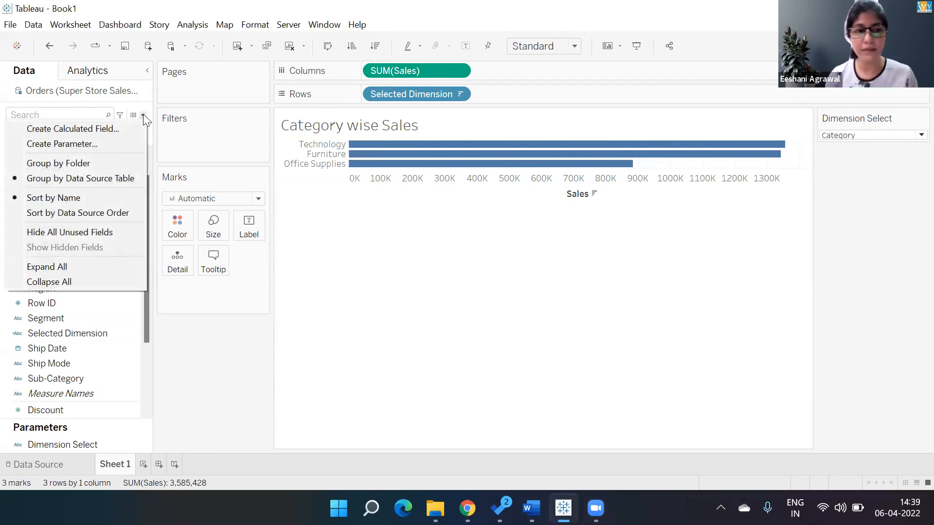
pyautogui.click(115, 144)
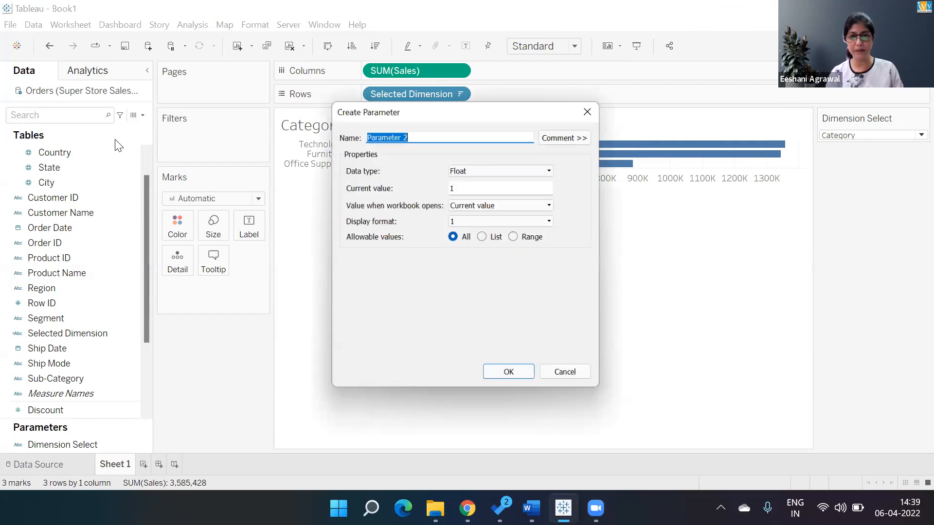
pyautogui.write('Measure Selec')
pyautogui.press('BackSpace')
pyautogui.press('BackSpace')
pyautogui.press('BackSpace')
pyautogui.press('BackSpace')
pyautogui.press('BackSpace')
pyautogui.press('BackSpace')
pyautogui.press('BackSpace')
pyautogui.press('BackSpace')
pyautogui.press('BackSpace')
pyautogui.press('BackSpace')
pyautogui.press('BackSpace')
pyautogui.press('BackSpace')
pyautogui.press('BackSpace')
pyautogui.write('Summarize')
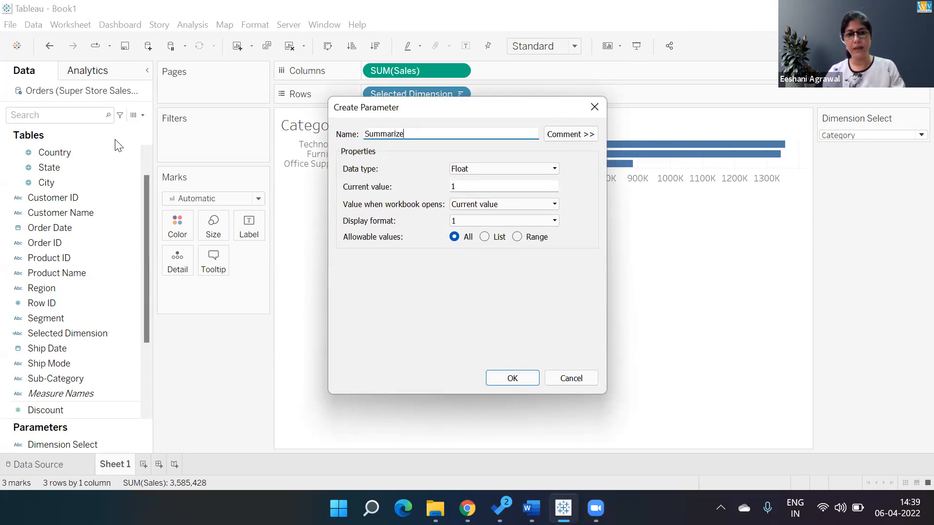
# Set the Summarize parameter's data type to String and its allowable values to List
pyautogui.click(521, 168)
pyautogui.click(515, 198)
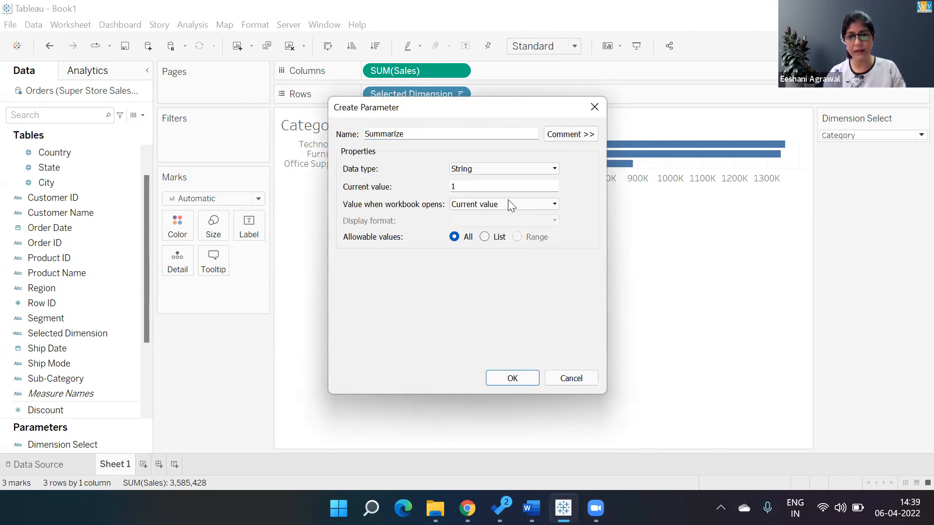
pyautogui.click(484, 236)
# Add Sales, Quantity and Profit to the Summarize parameter's list of values and create the parameter
pyautogui.click(398, 292)
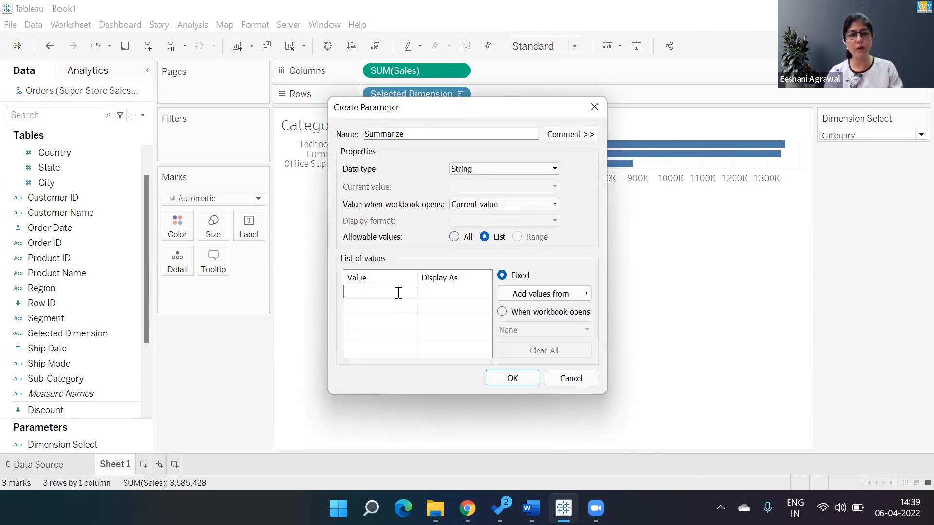
pyautogui.write('Sales')
pyautogui.press('Tab')
pyautogui.click(399, 293)
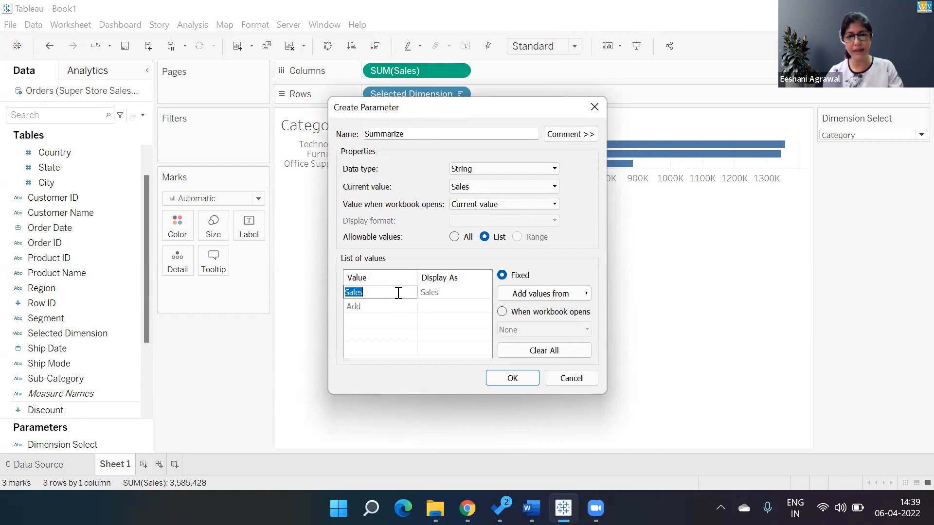
pyautogui.press('Return')
pyautogui.write('Quant')
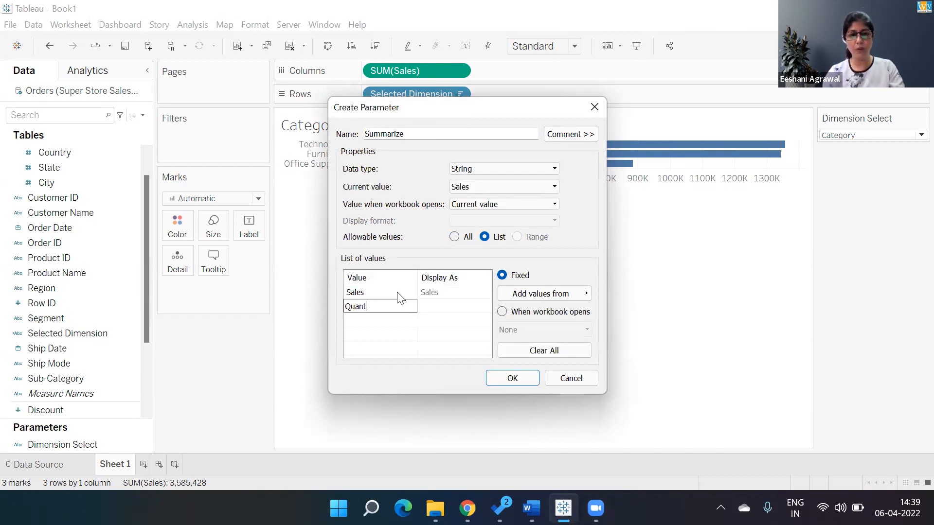
pyautogui.write('ity')
pyautogui.press('Tab')
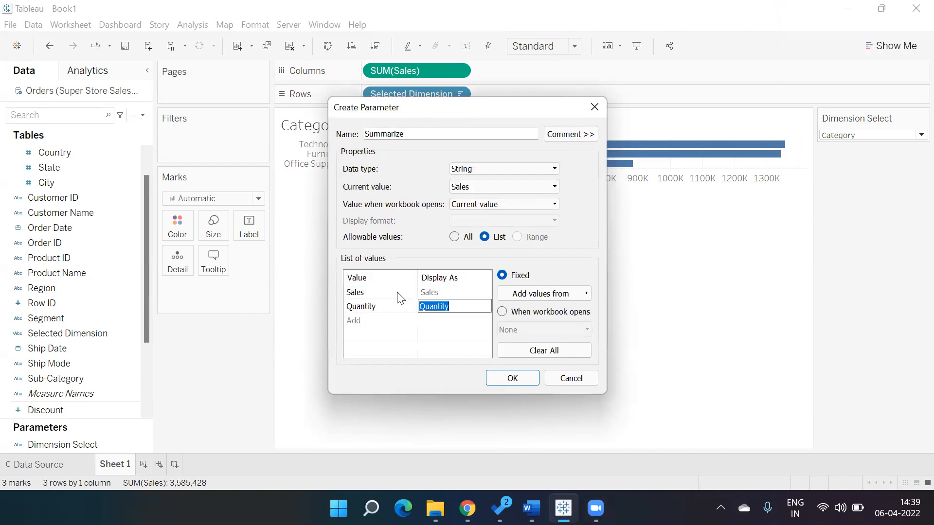
pyautogui.press('Return')
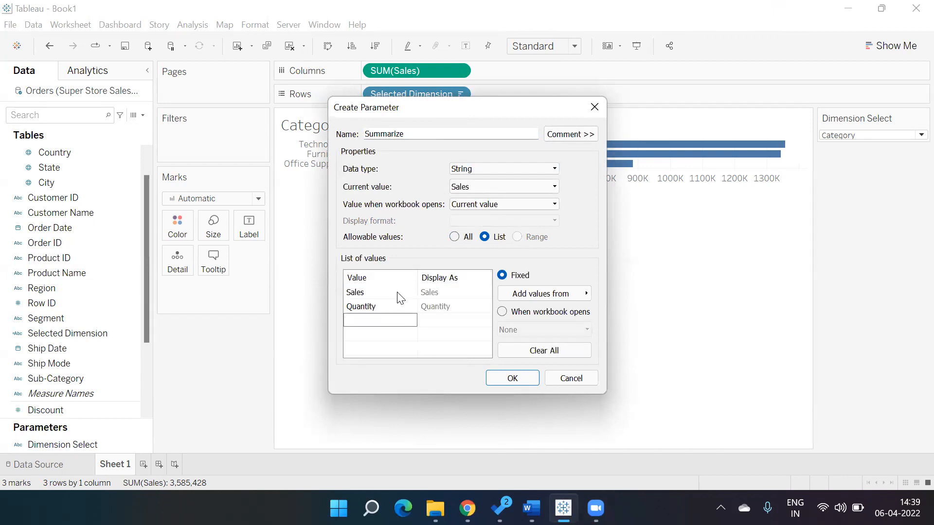
pyautogui.write('Profit')
pyautogui.press('Tab')
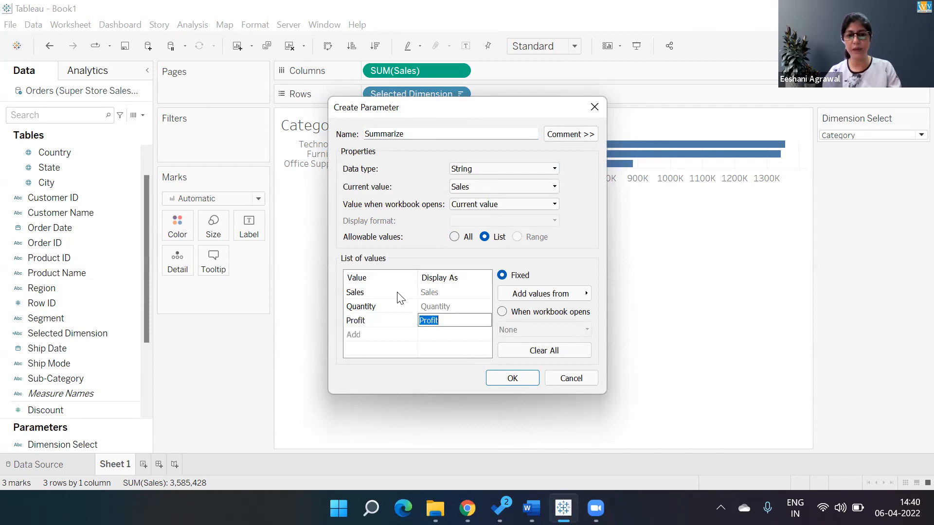
pyautogui.click(533, 378)
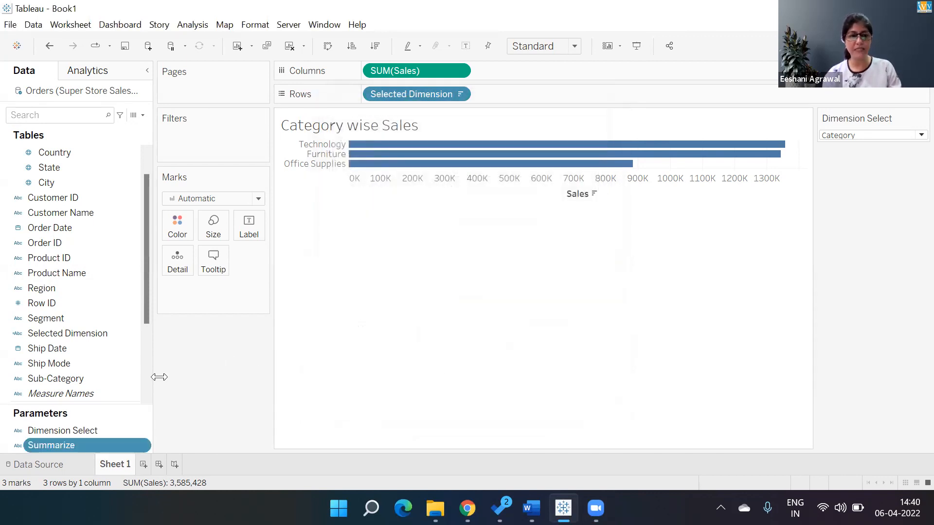
# Show the Summarize parameter's control on the sheet
pyautogui.rightClick(126, 443)
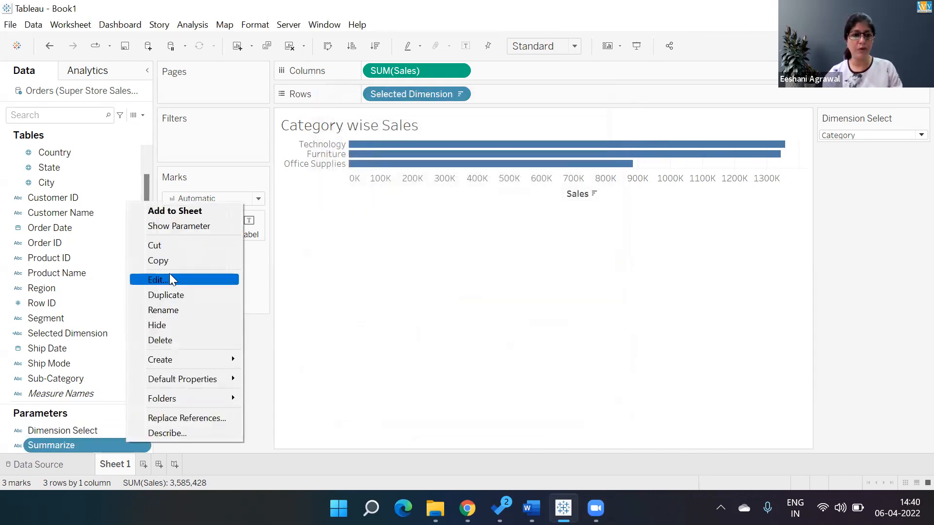
pyautogui.click(175, 227)
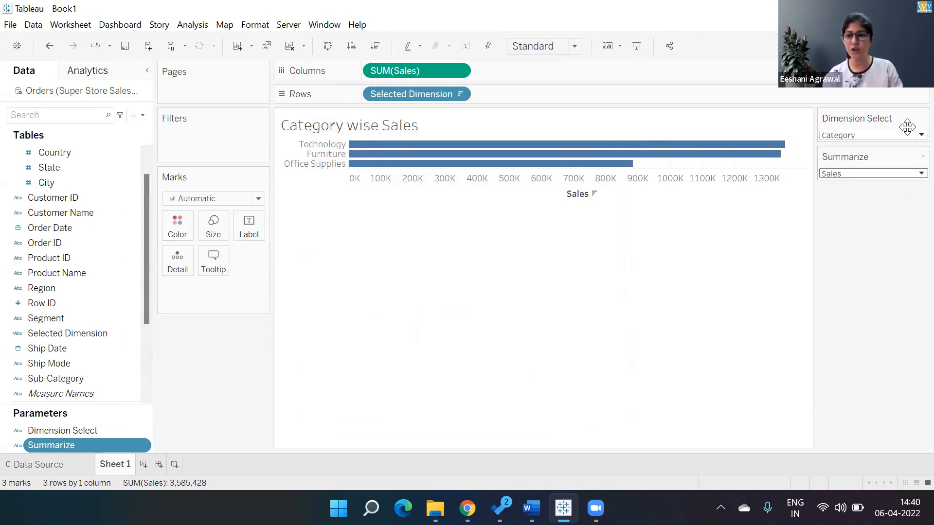
pyautogui.click(142, 115)
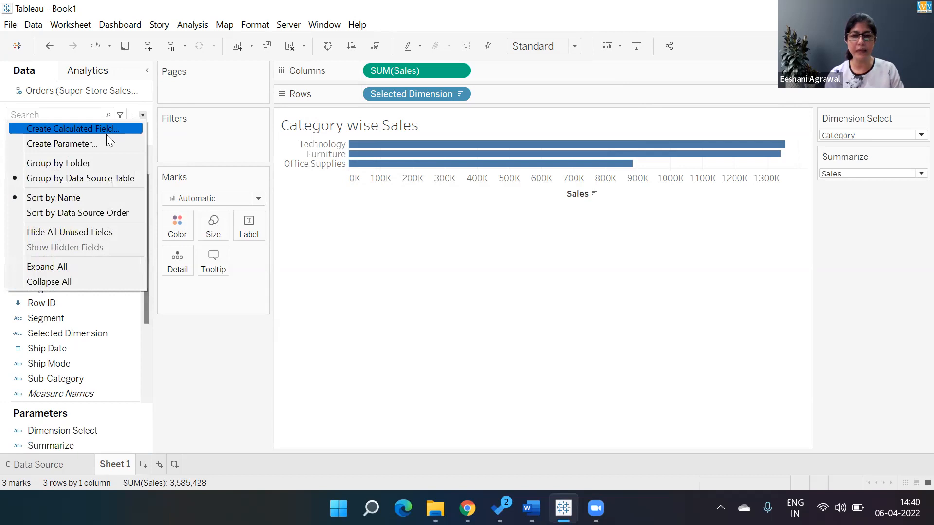
pyautogui.click(385, 278)
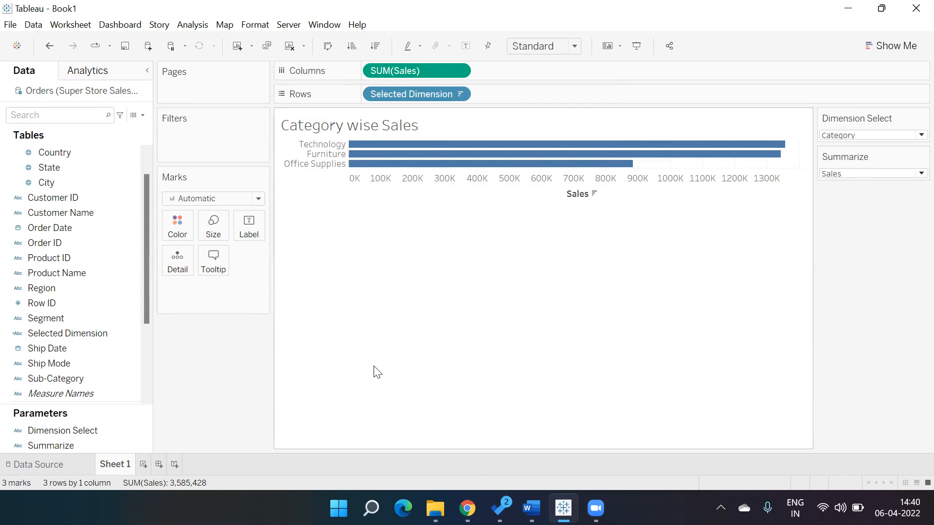
# Rename the Dimension Select parameter to Field and switch its value to Sub-Category
pyautogui.click(145, 431)
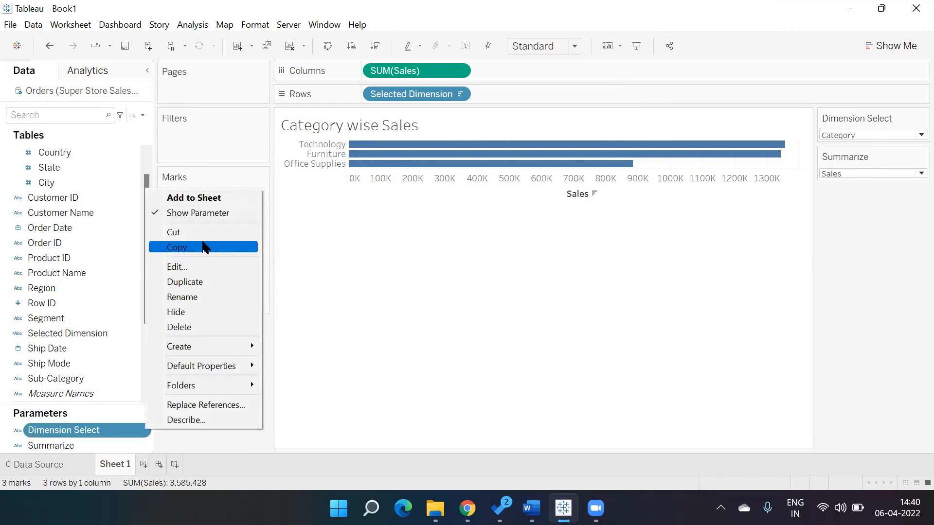
pyautogui.click(203, 267)
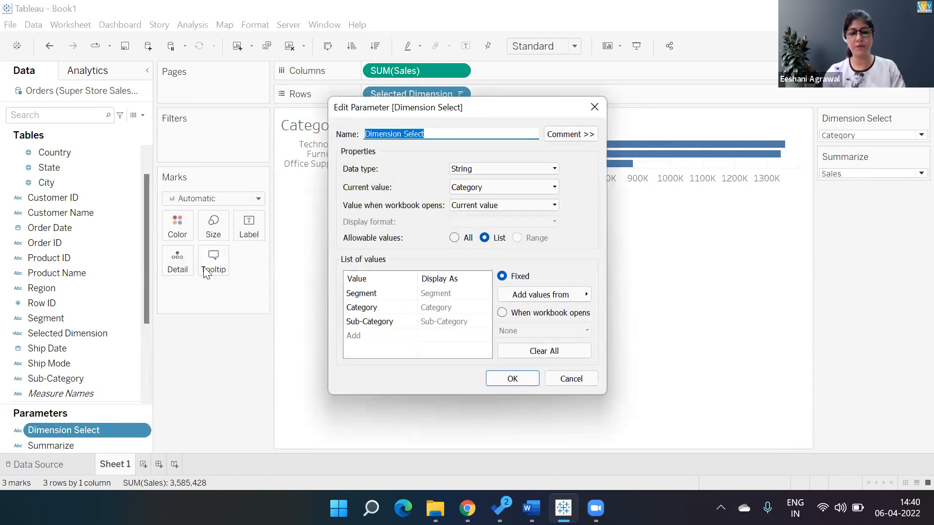
pyautogui.write('Field')
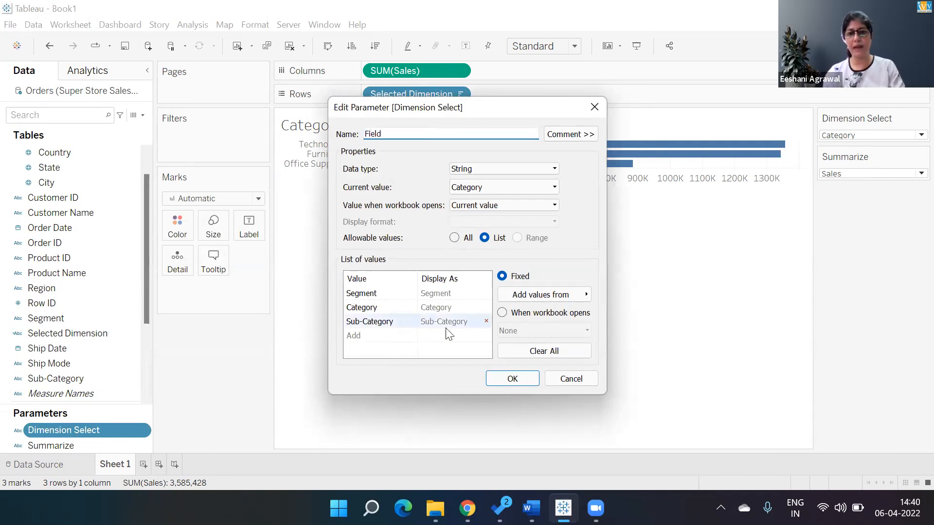
pyautogui.click(511, 378)
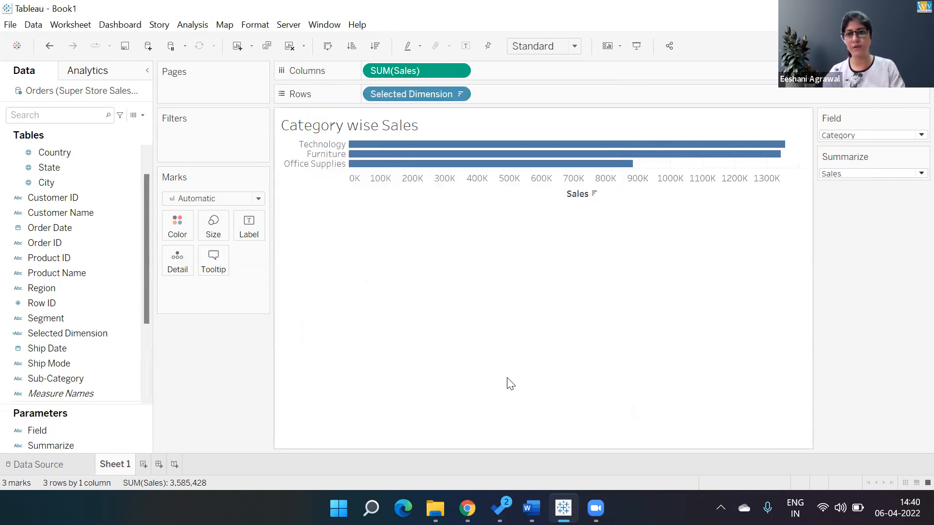
pyautogui.click(843, 137)
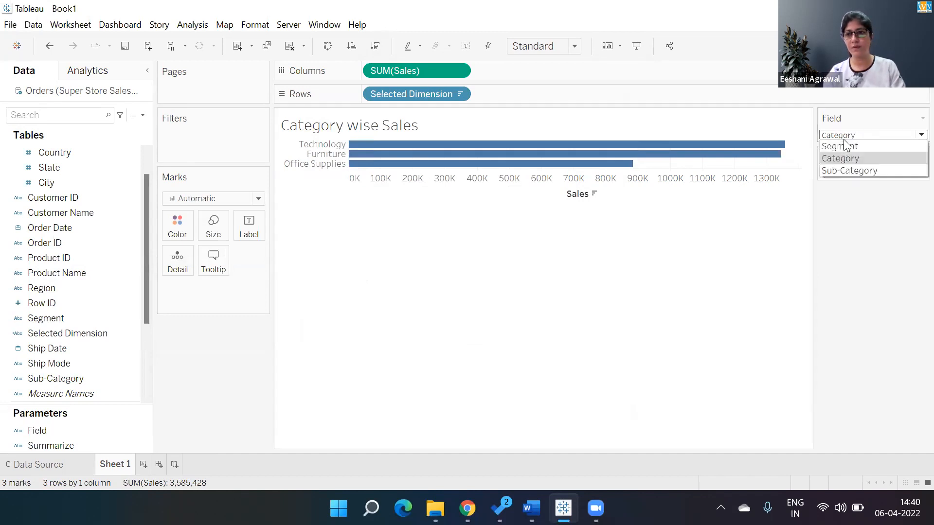
pyautogui.click(842, 170)
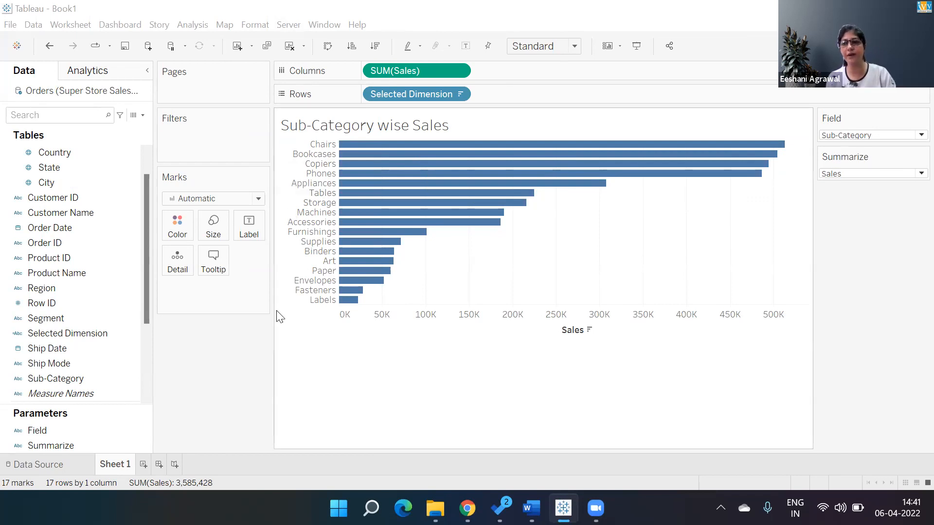
# Start a new calculated field named Summarized Value and begin its formula with CASE
pyautogui.click(143, 115)
pyautogui.click(130, 129)
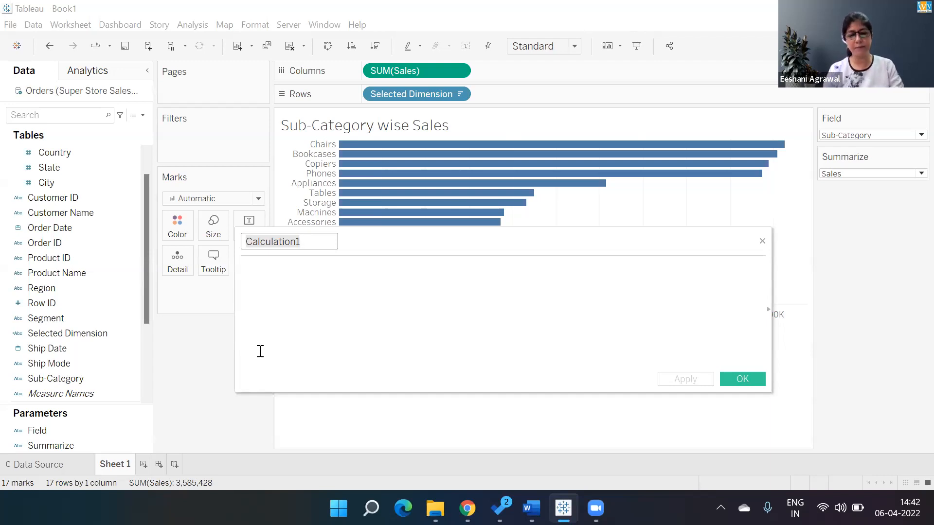
pyautogui.write('Summarized Value')
pyautogui.press('Tab')
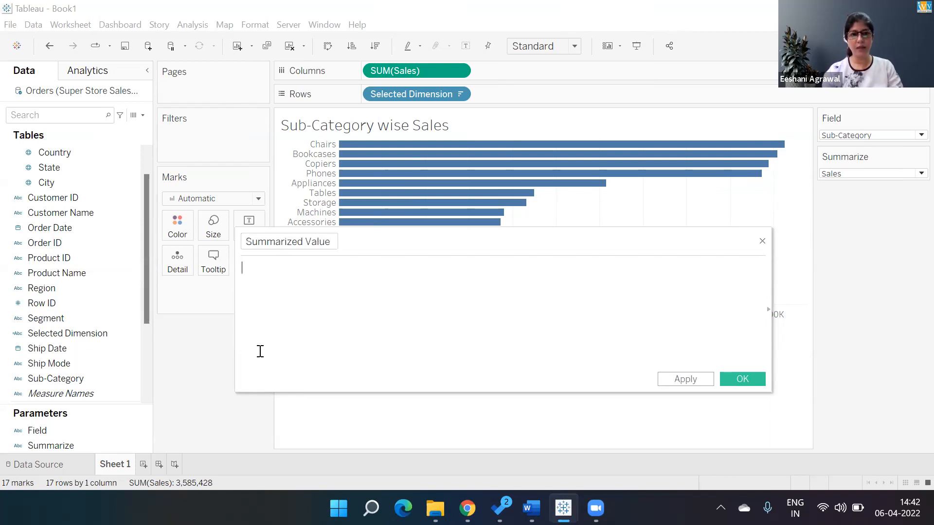
pyautogui.write('ca')
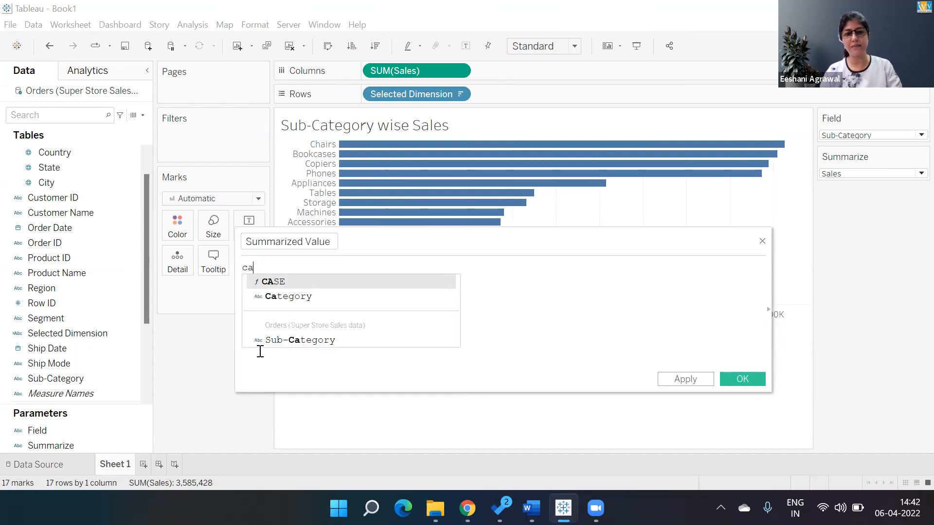
pyautogui.press('Return')
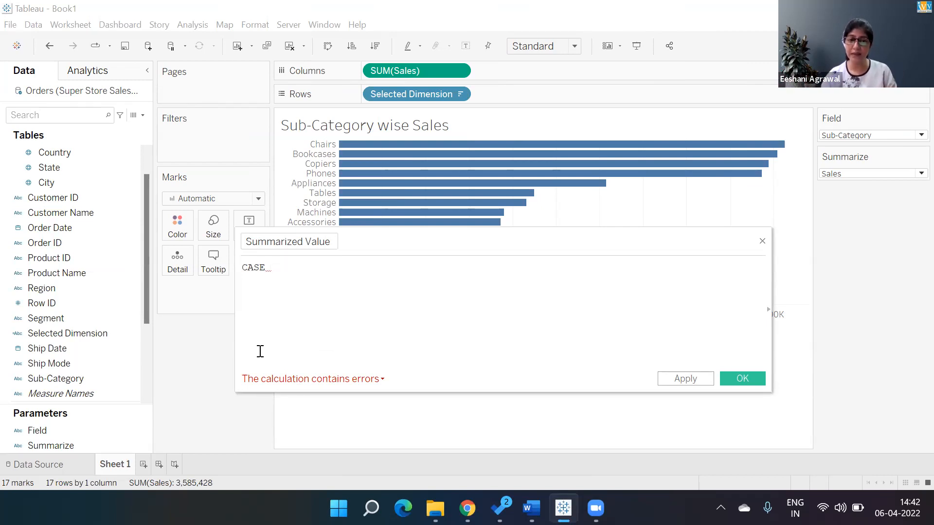
pyautogui.write('dim')
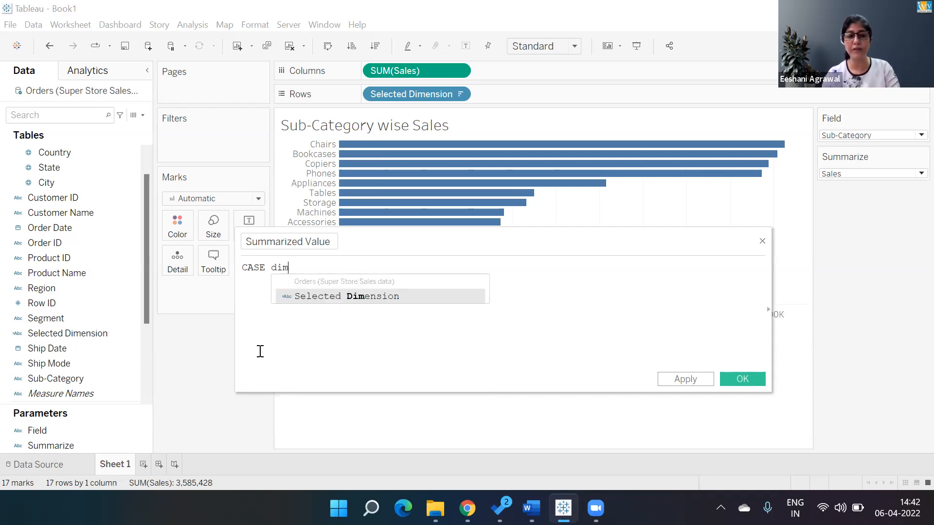
pyautogui.press('Return')
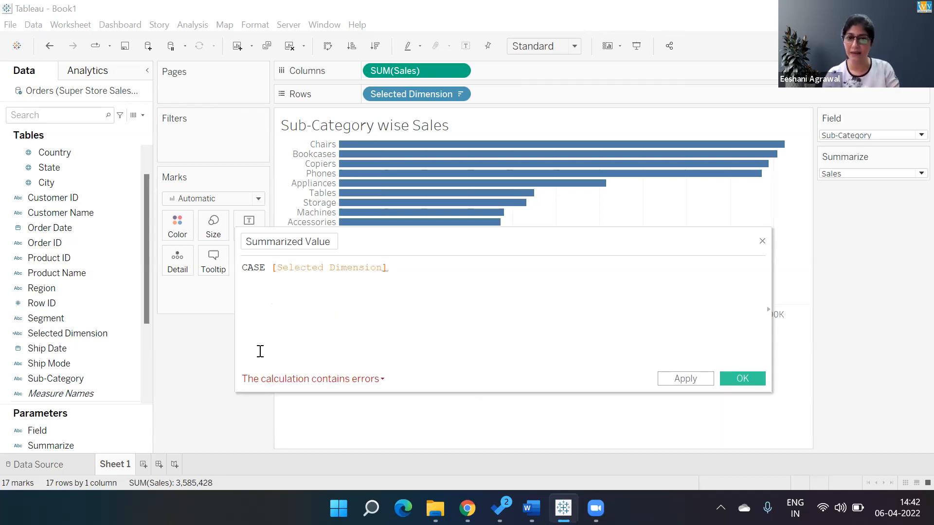
pyautogui.press('BackSpace')
pyautogui.press('BackSpace')
pyautogui.press('BackSpace')
pyautogui.press('BackSpace')
pyautogui.press('BackSpace')
pyautogui.press('BackSpace')
pyautogui.press('BackSpace')
pyautogui.press('BackSpace')
pyautogui.press('BackSpace')
pyautogui.press('BackSpace')
pyautogui.press('BackSpace')
pyautogui.press('BackSpace')
pyautogui.press('BackSpace')
pyautogui.press('BackSpace')
pyautogui.press('BackSpace')
pyautogui.press('BackSpace')
pyautogui.press('BackSpace')
pyautogui.press('BackSpace')
pyautogui.press('BackSpace')
pyautogui.press('BackSpace')
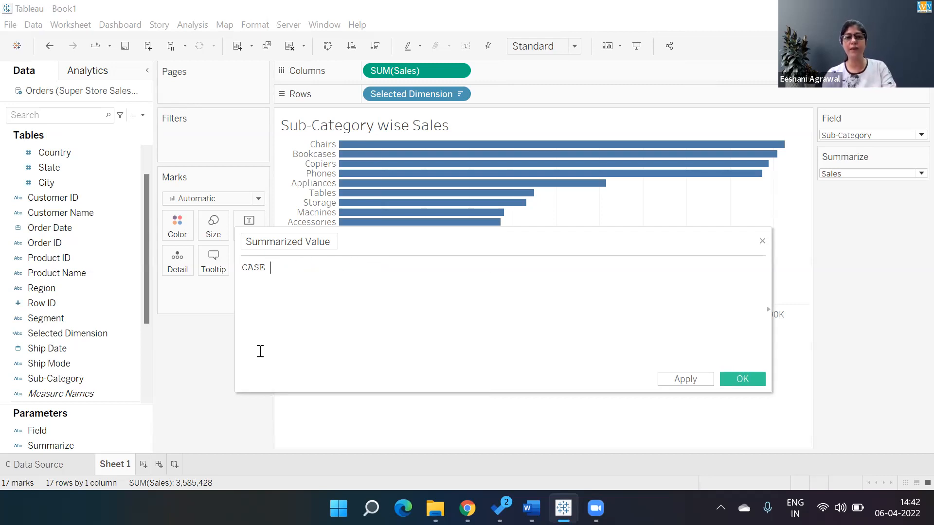
# Use the Summarize parameter as the CASE expression and start a new line in the formula
pyautogui.write('sum')
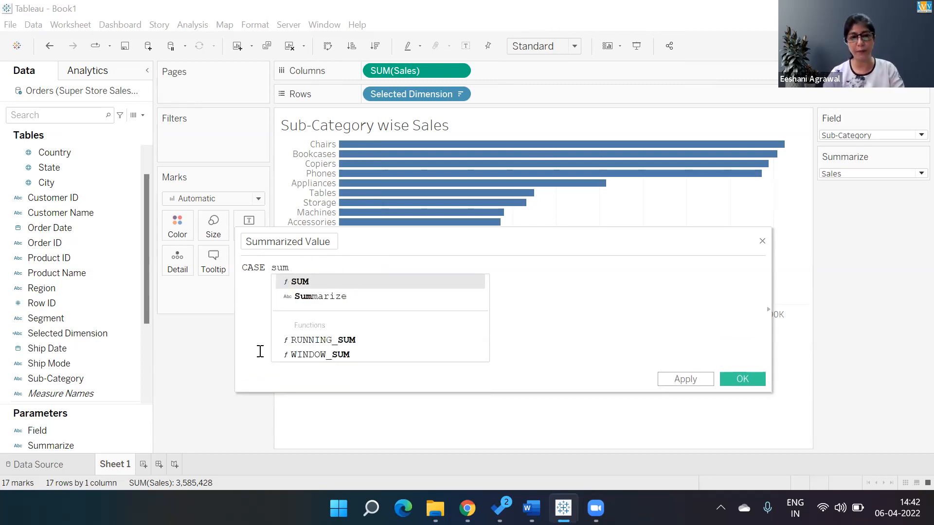
pyautogui.press('Down')
pyautogui.press('Return')
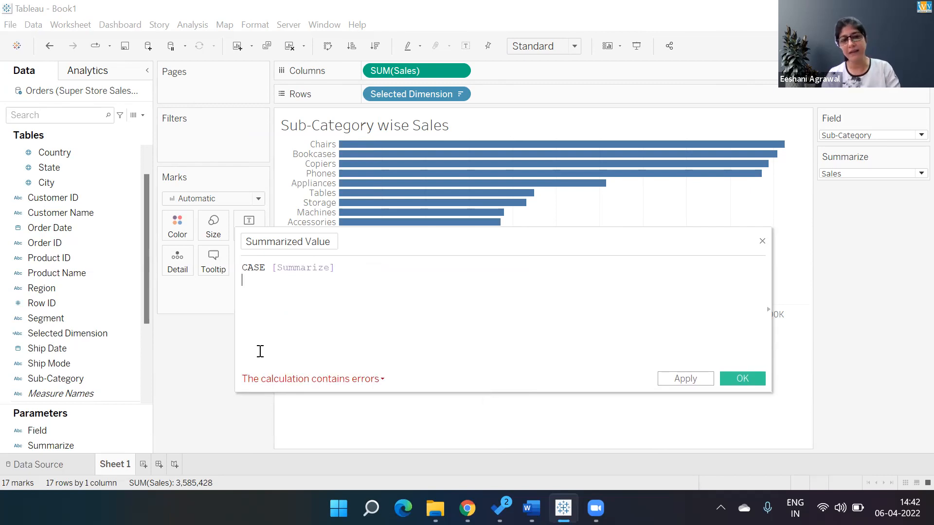
pyautogui.press('Return')
# Add the branch WHEN "Sales" THEN SUM([Sales]) to the Summarized Value formula
pyautogui.write('wh')
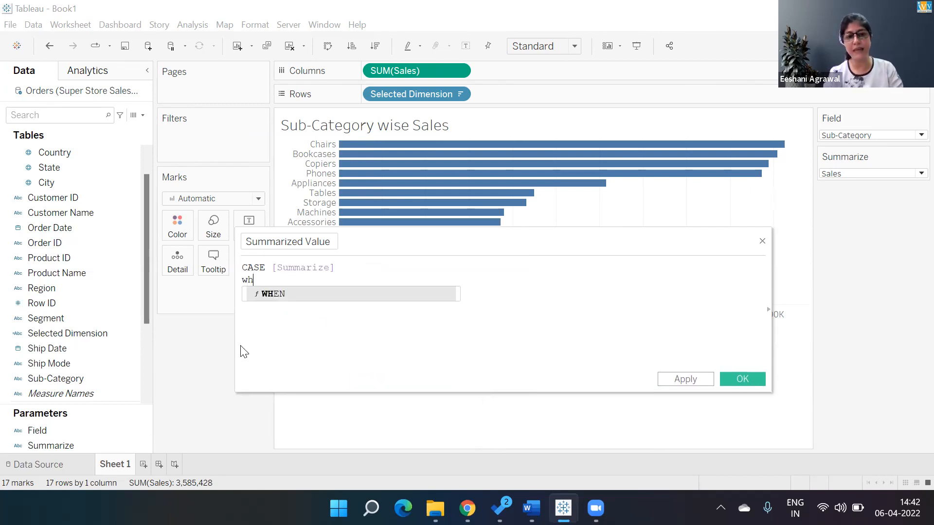
pyautogui.press('Return')
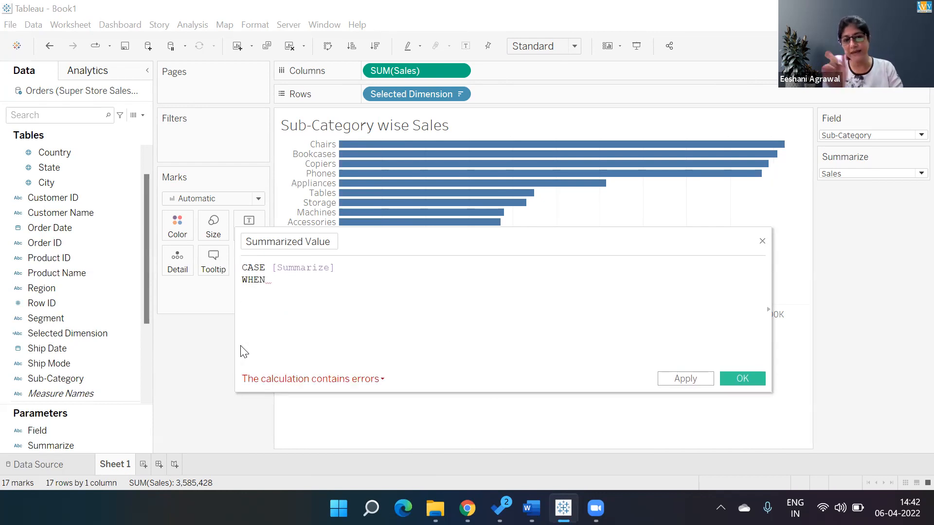
pyautogui.write('"Sales" the')
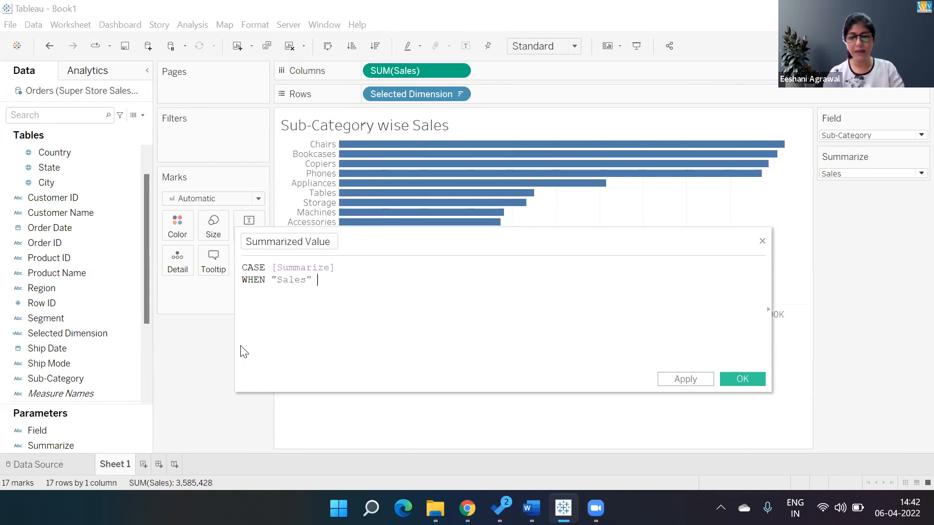
pyautogui.press('Return')
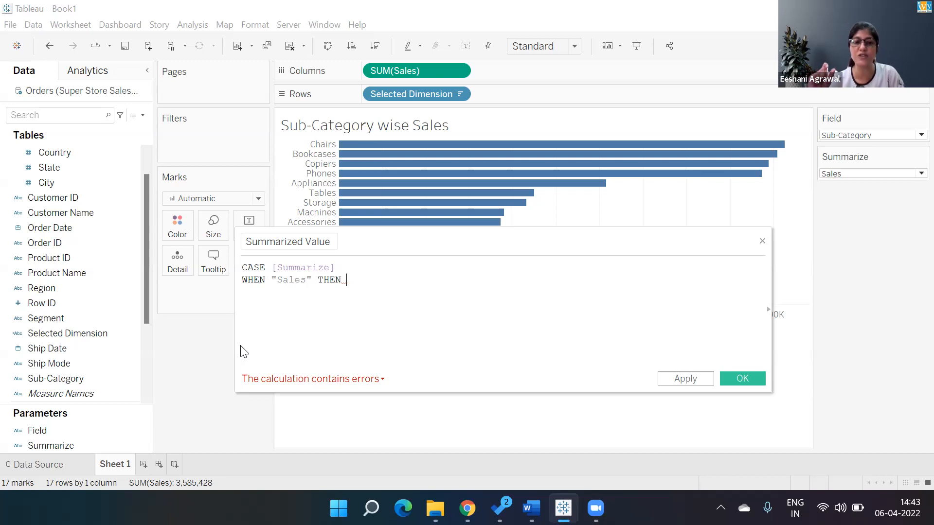
pyautogui.write('SUM([')
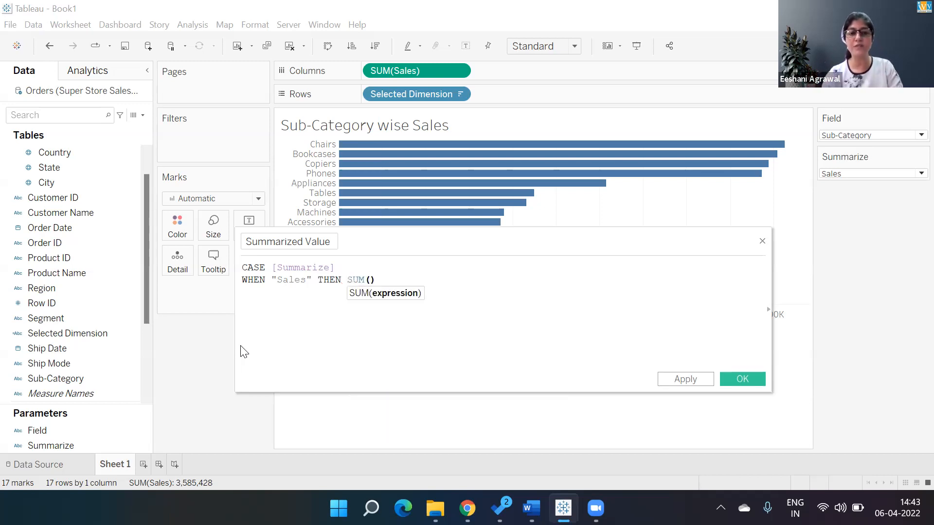
pyautogui.write('Sal')
pyautogui.press('Return')
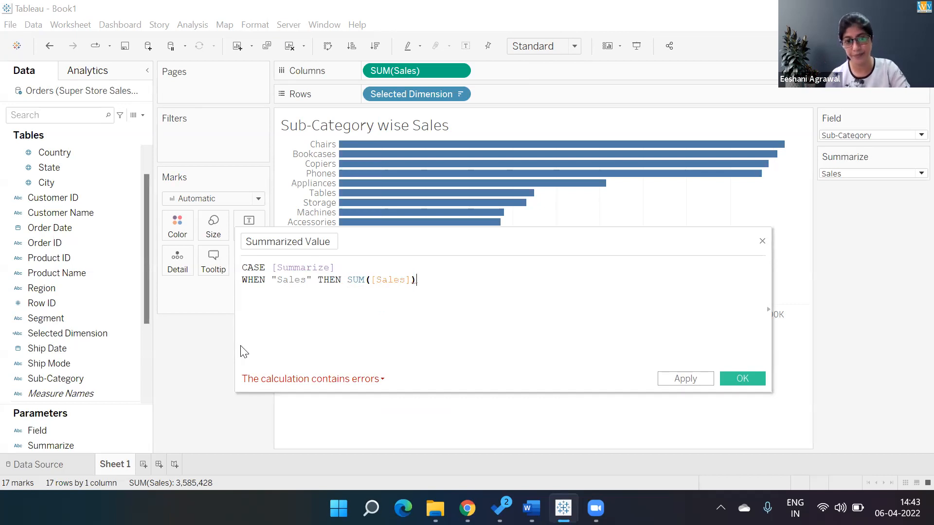
# Add the branch WHEN "Profit" THEN SUM([Profit]) on a new line of the Summarized Value formula
pyautogui.press('Return')
pyautogui.write('WHEN')
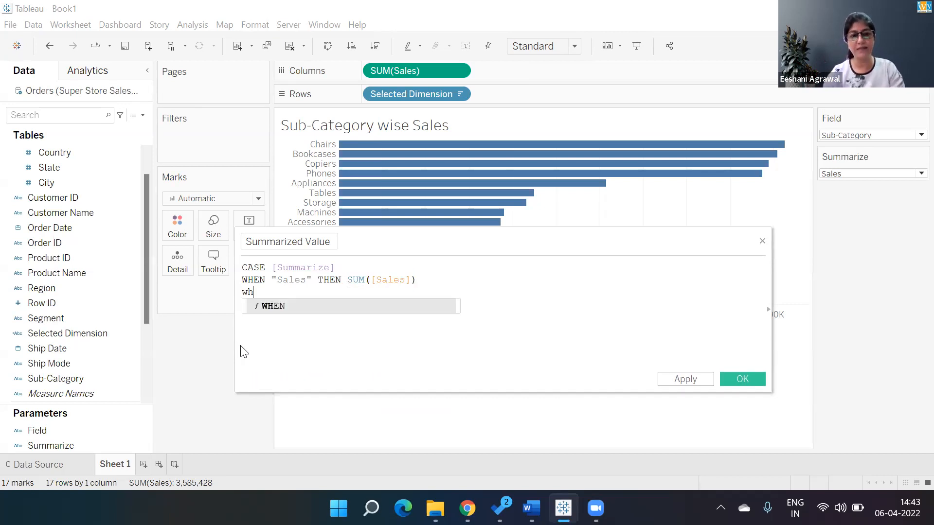
pyautogui.write(' "')
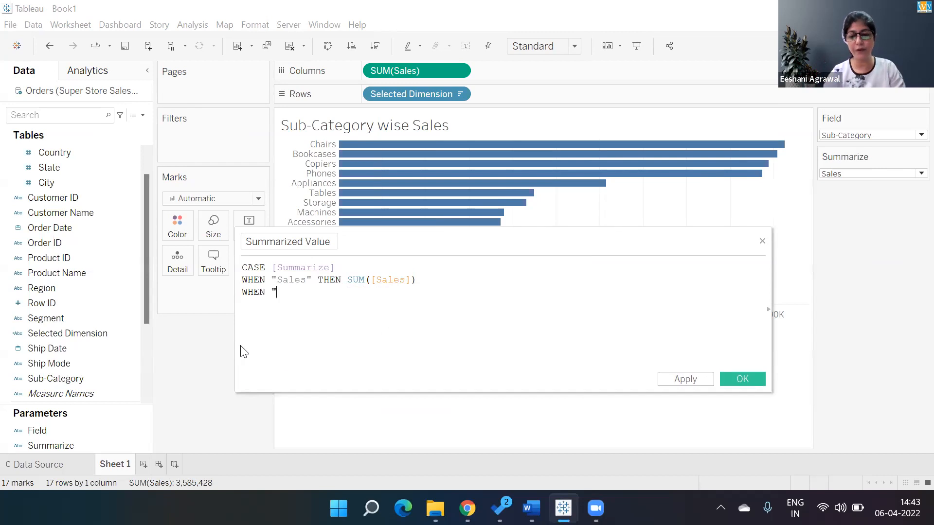
pyautogui.write('Profit" THEN')
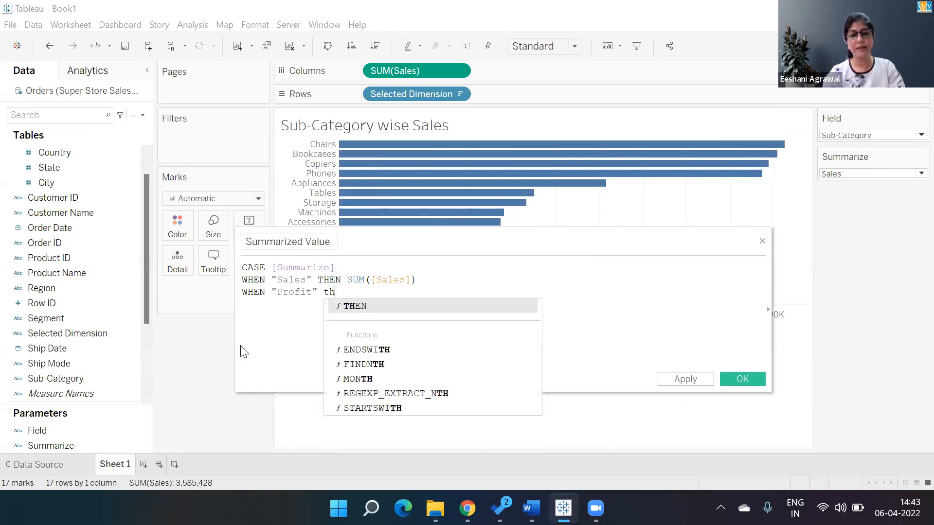
pyautogui.write(' su')
pyautogui.press('Return')
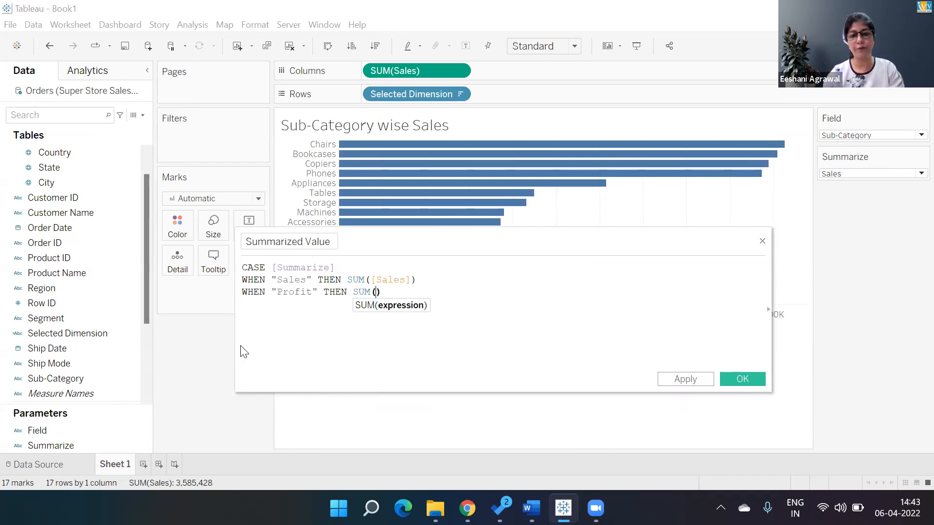
pyautogui.write('prof')
pyautogui.press('Return')
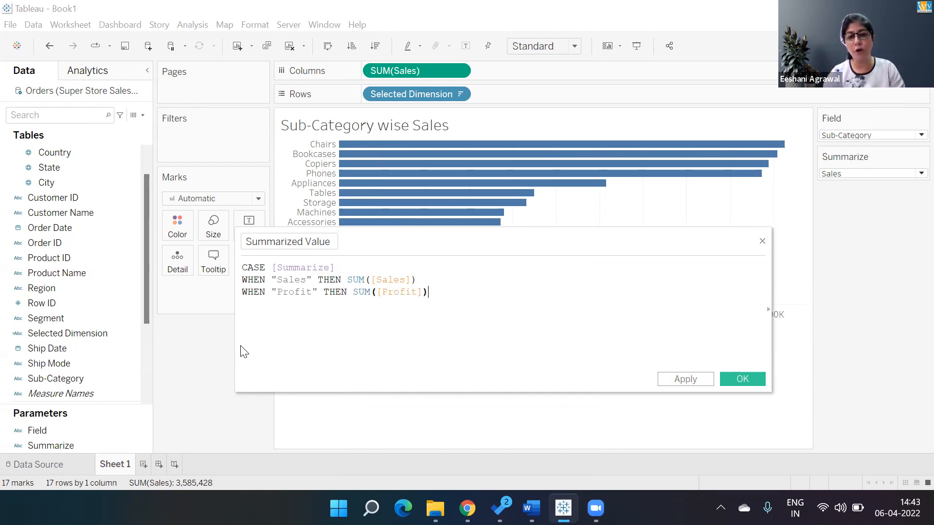
# Complete the Summarized Value formula with ELSE SUM([Quantity]) and END, and save the calculated field
pyautogui.press('Return')
pyautogui.write('else')
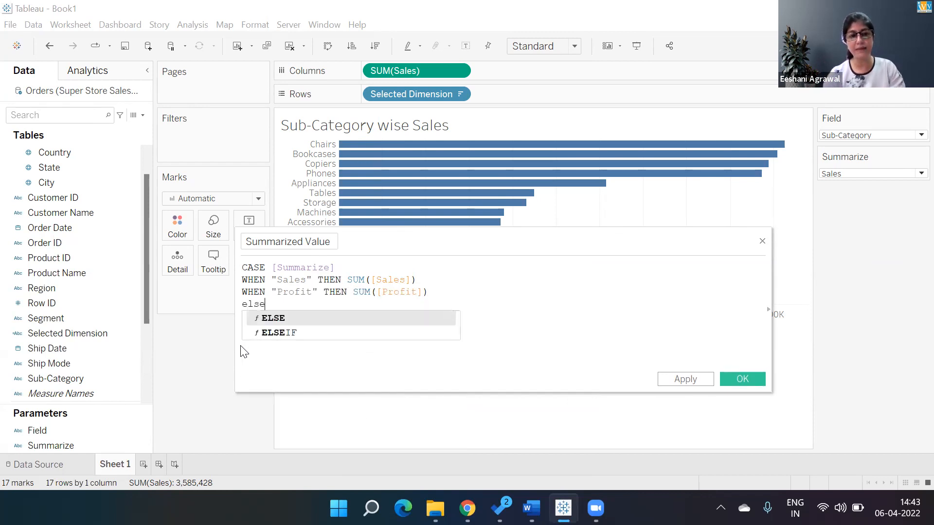
pyautogui.press('Return')
pyautogui.write('sum')
pyautogui.press('Return')
pyautogui.write('qu')
pyautogui.press('Return')
pyautogui.write('end')
pyautogui.press('Return')
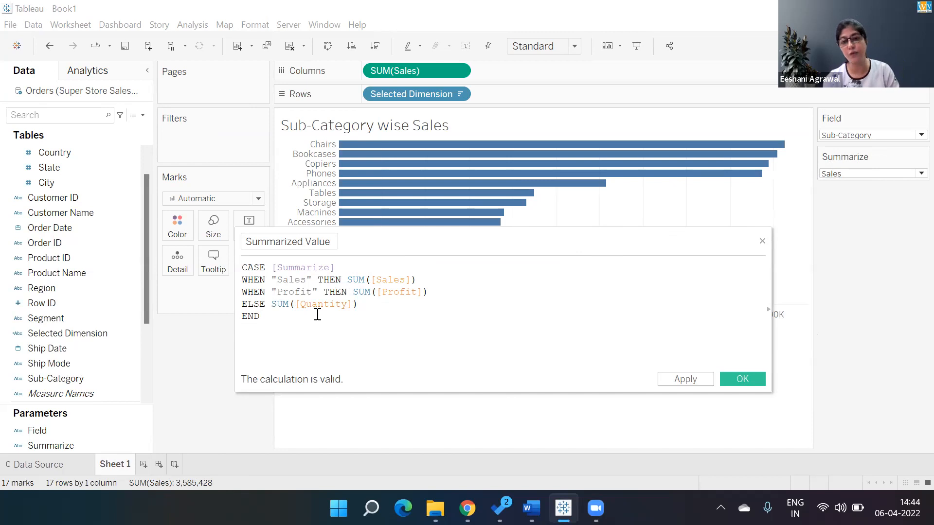
pyautogui.click(749, 379)
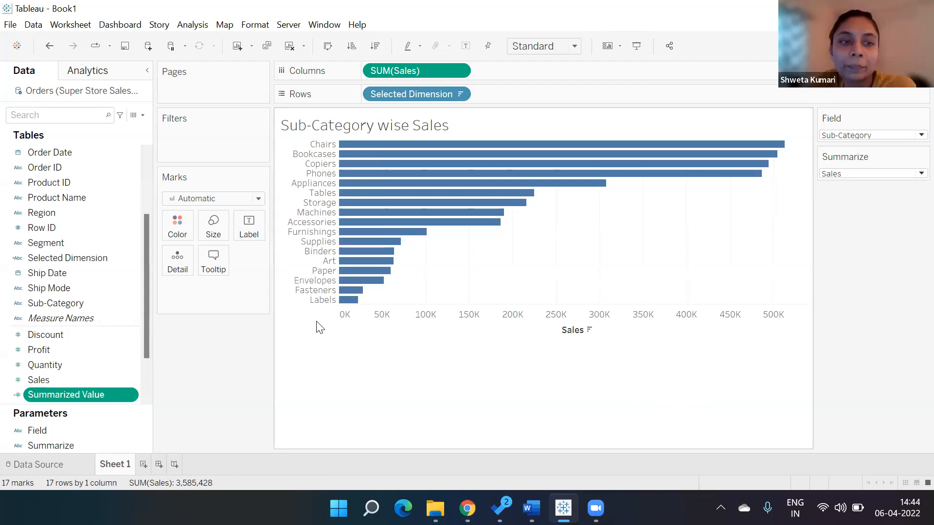
# Replace SUM(Sales) in the view with the Summarized Value calculated field
pyautogui.moveTo(415, 73); pyautogui.dragTo(204, 379)
pyautogui.doubleClick(90, 394)
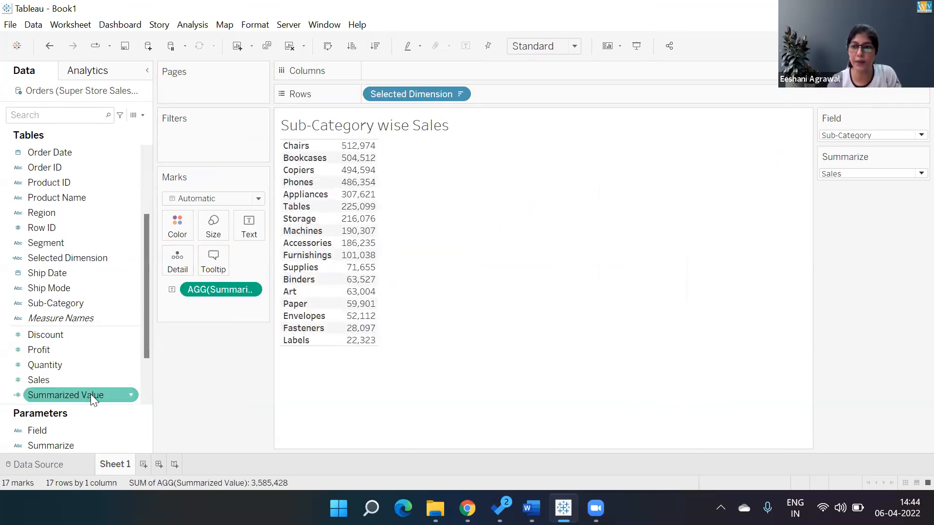
# Replace the fixed word Sales in the sheet title with the Summarize parameter so it reads <Parameters.Field> wise <Parameters.Summarize>
pyautogui.doubleClick(398, 126)
pyautogui.press('BackSpace')
pyautogui.press('BackSpace')
pyautogui.press('BackSpace')
pyautogui.press('BackSpace')
pyautogui.press('BackSpace')
pyautogui.press('BackSpace')
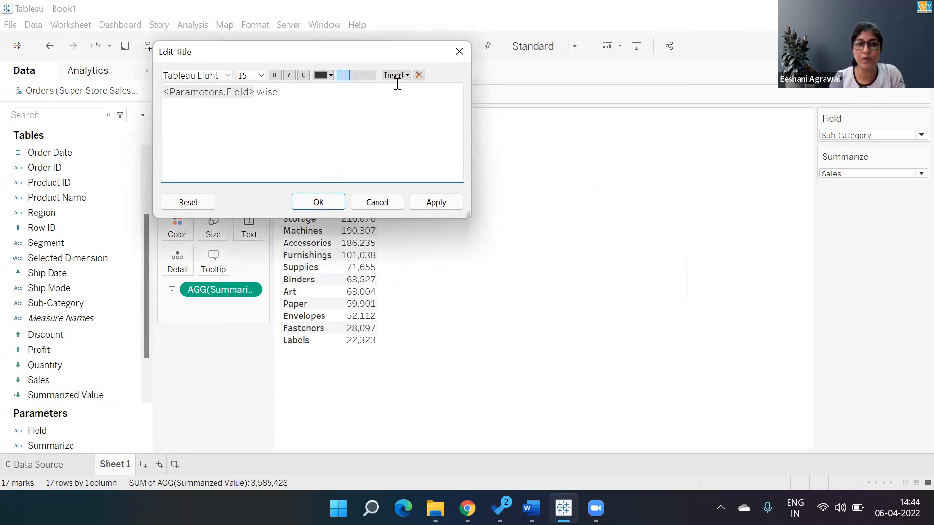
pyautogui.click(396, 76)
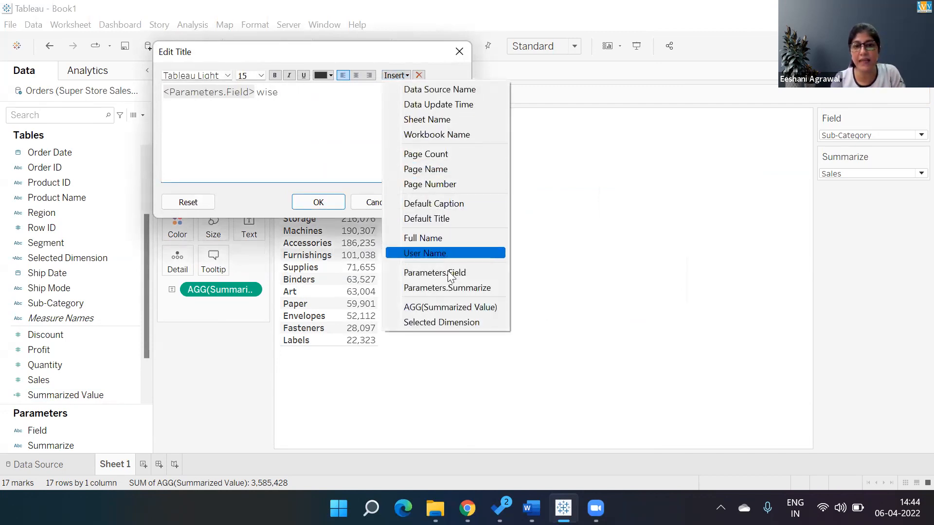
pyautogui.click(447, 287)
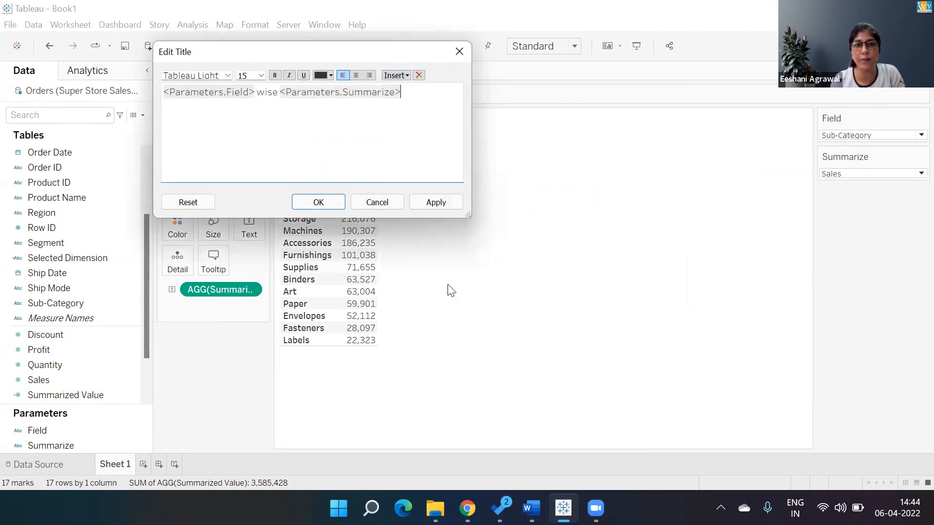
pyautogui.click(319, 202)
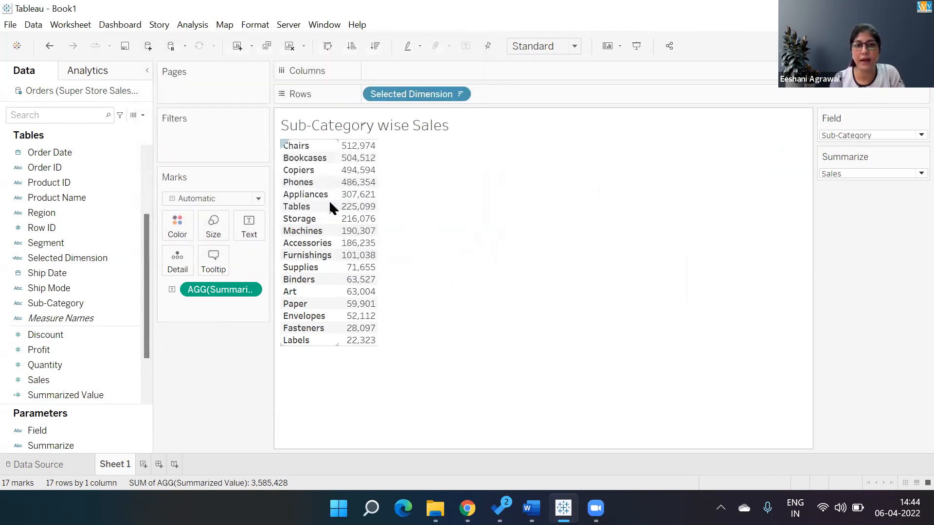
# Try the Summarize parameter with Quantity and Profit, and set the Field parameter to Category
pyautogui.click(839, 175)
pyautogui.click(839, 196)
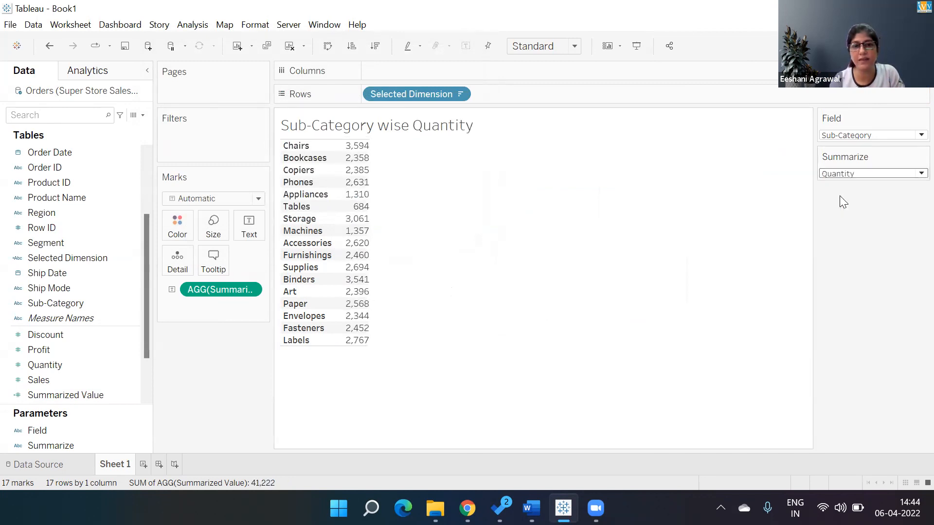
pyautogui.click(837, 174)
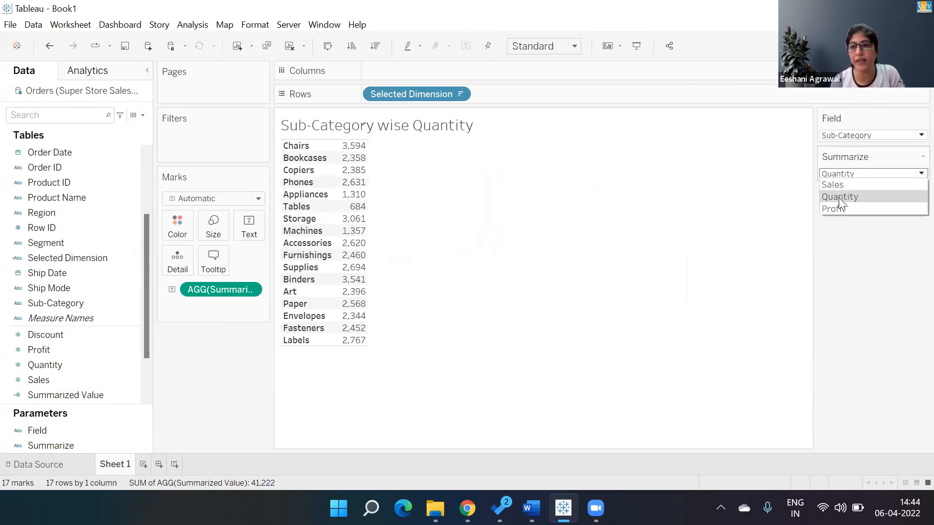
pyautogui.click(839, 210)
pyautogui.click(844, 141)
pyautogui.click(844, 136)
pyautogui.click(843, 158)
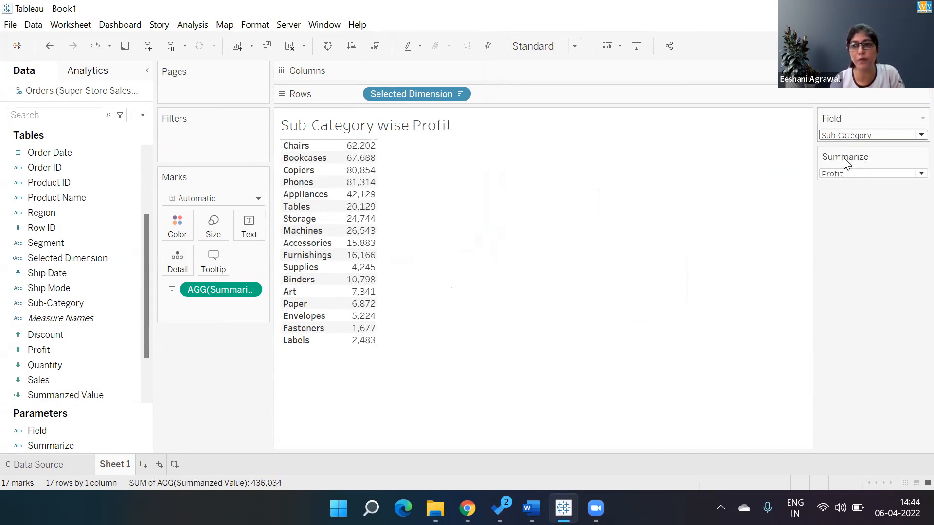
# Convert the text table to a horizontal bar chart and sort the bars in descending order of Summarized Value
pyautogui.click(903, 46)
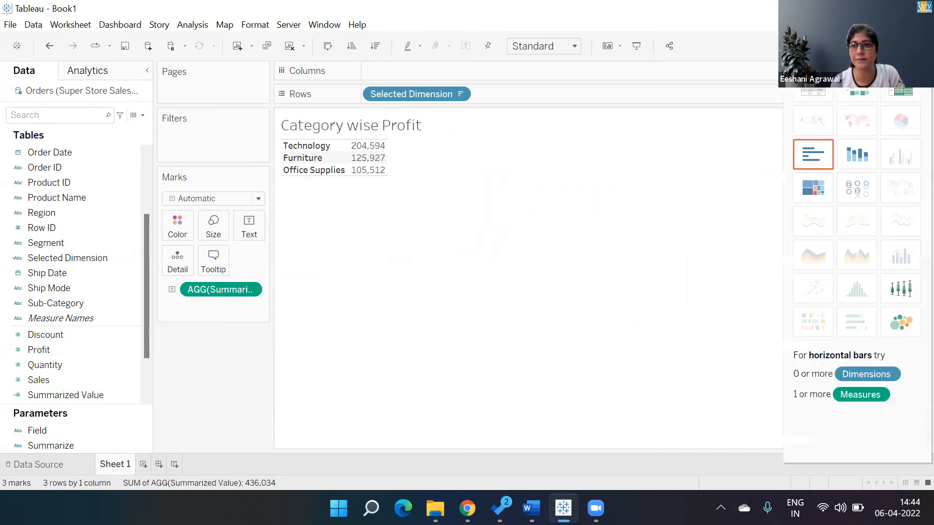
pyautogui.click(814, 167)
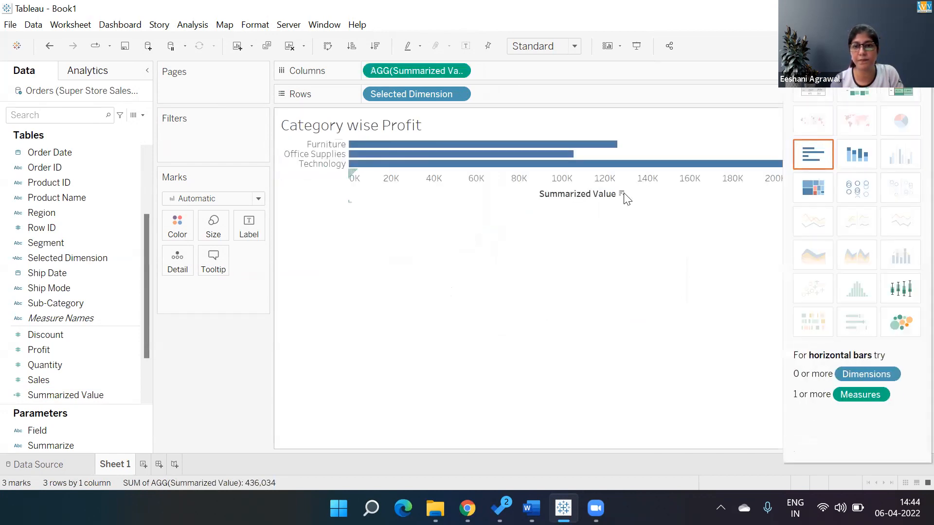
pyautogui.click(621, 194)
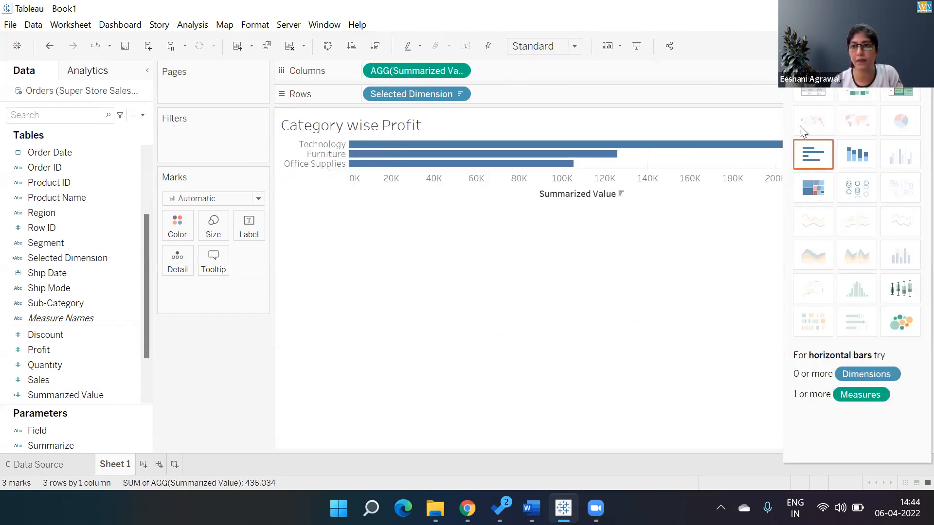
pyautogui.click(890, 46)
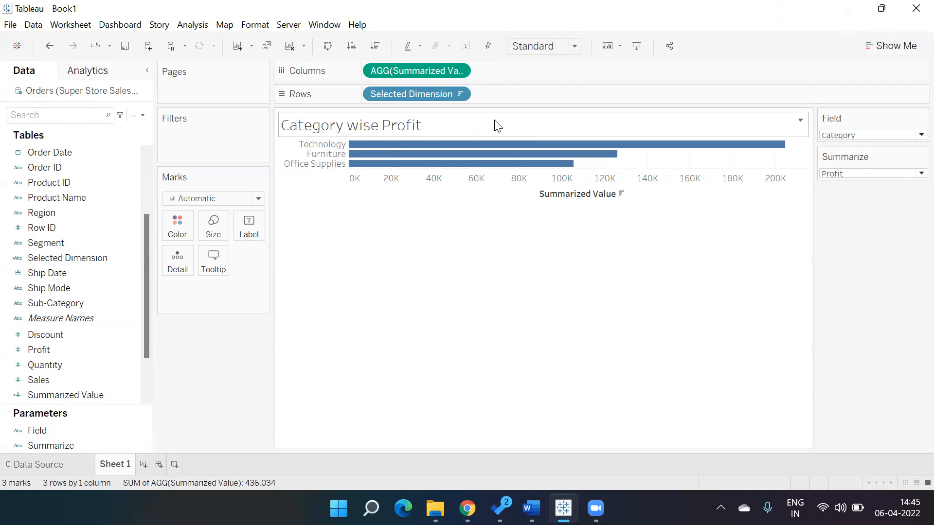
# Test the bar chart by switching the Summarize parameter to Quantity and back to Sales
pyautogui.click(843, 175)
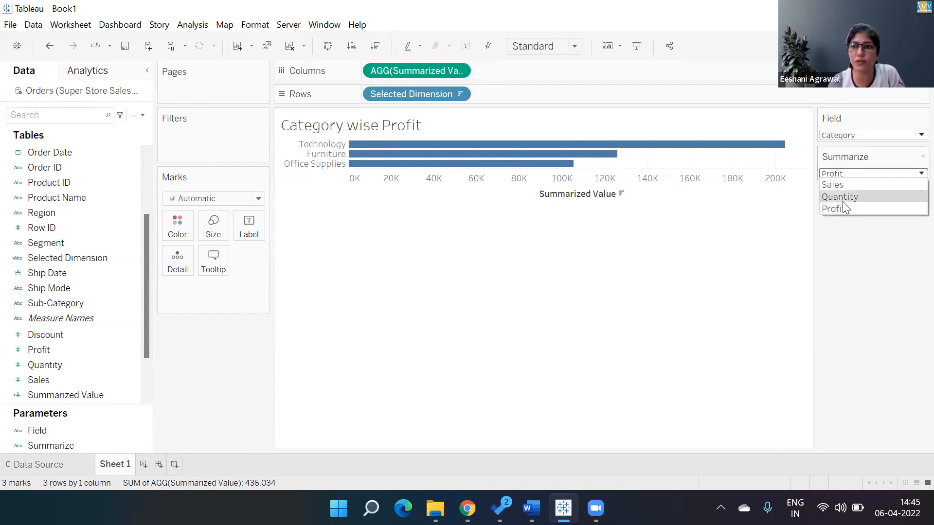
pyautogui.click(842, 199)
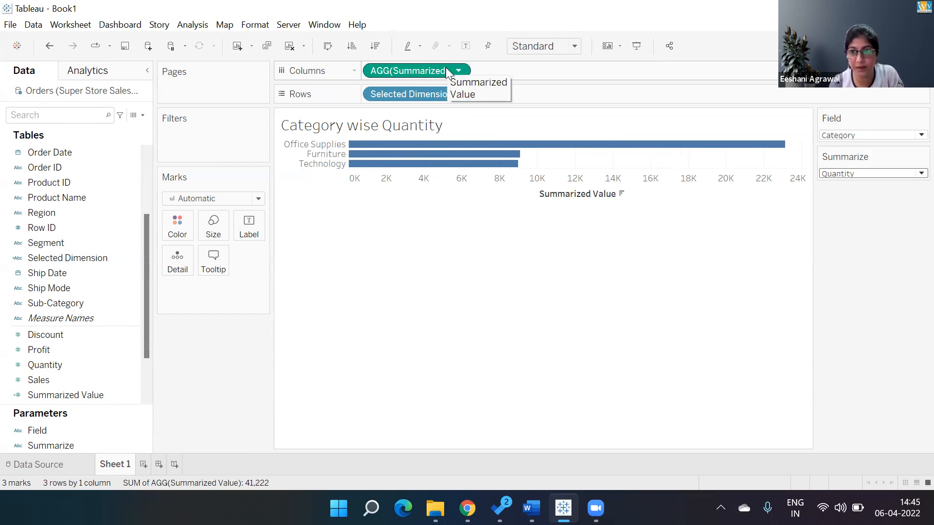
pyautogui.click(837, 175)
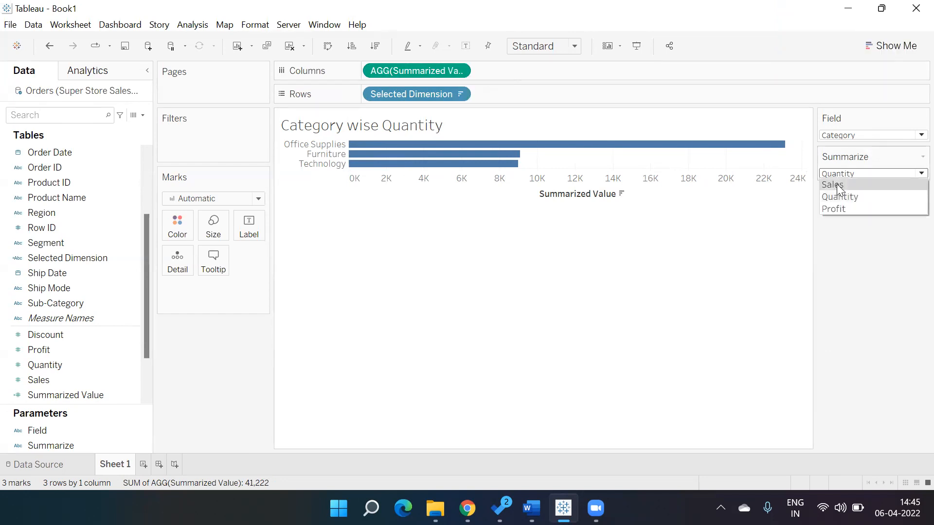
pyautogui.click(837, 185)
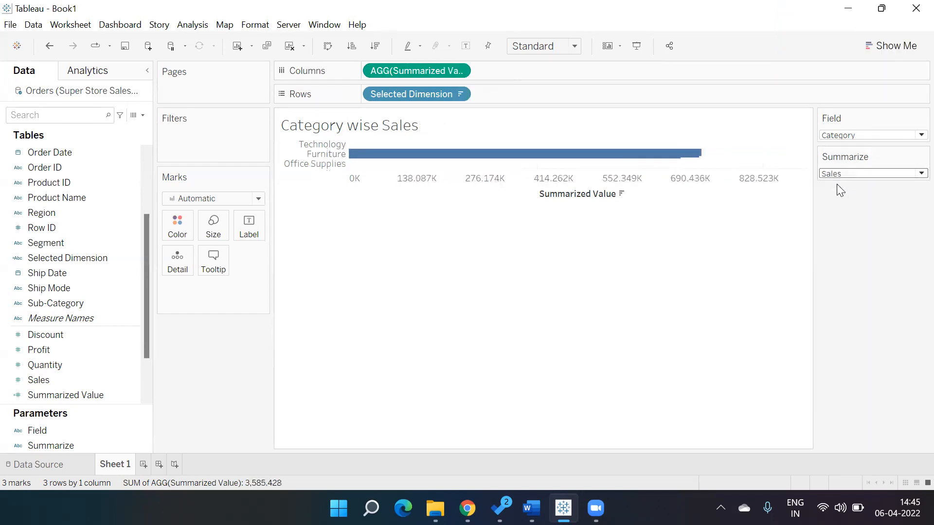
# Test the chart with Field set to Sub-Category, set Summarize to Quantity, and return Field to Category
pyautogui.click(846, 133)
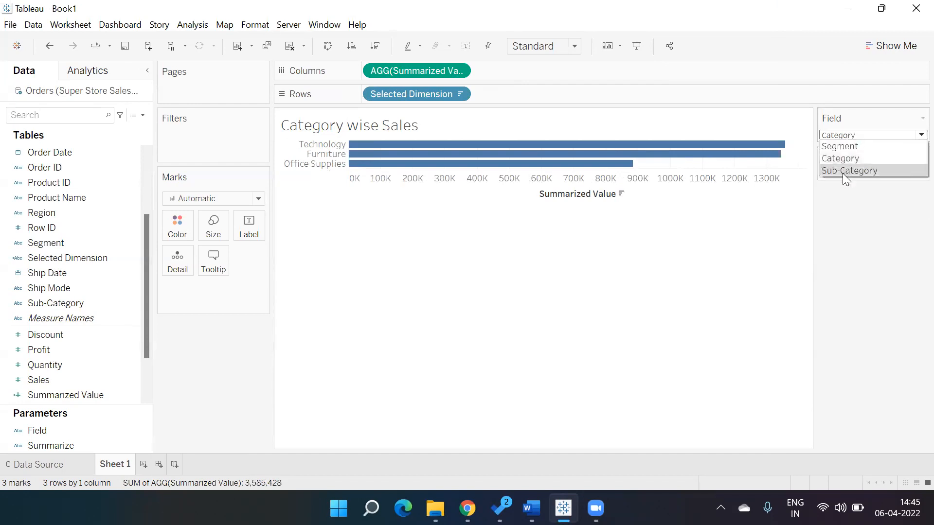
pyautogui.click(842, 171)
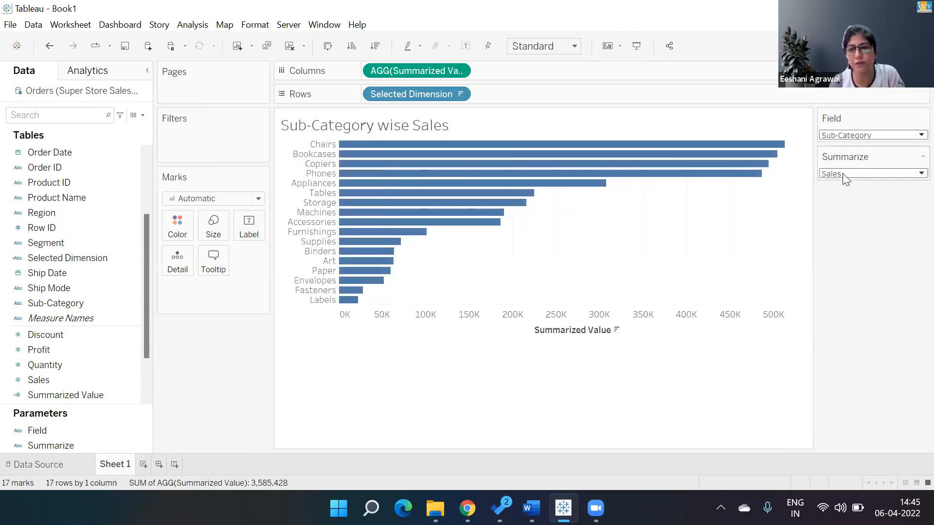
pyautogui.click(842, 174)
pyautogui.click(843, 196)
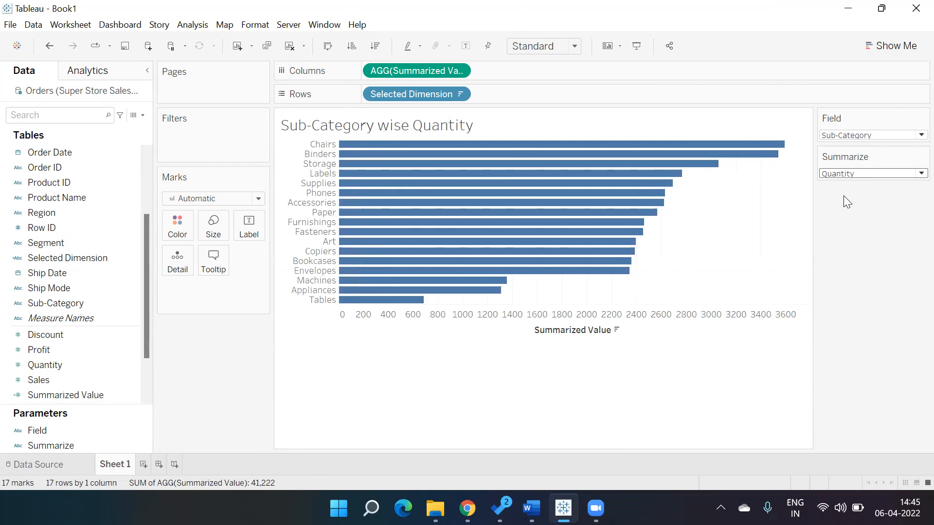
pyautogui.click(854, 136)
pyautogui.click(855, 158)
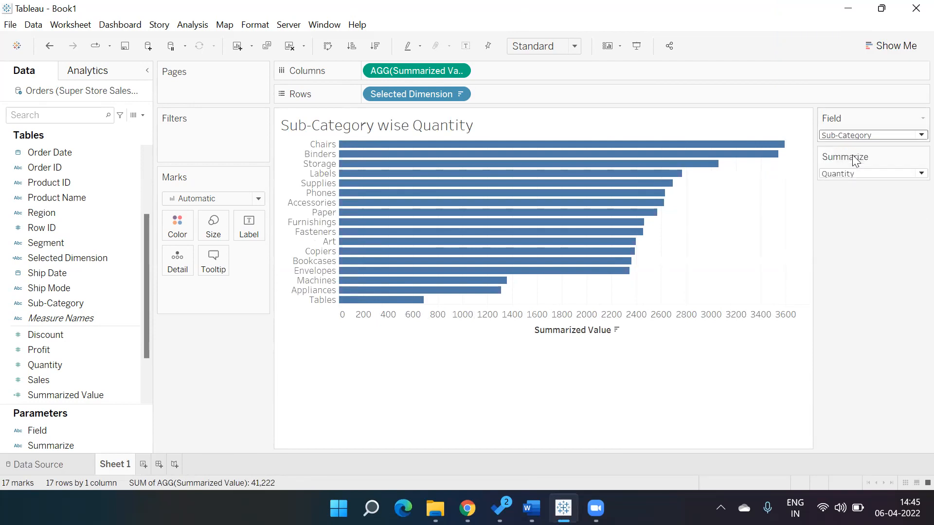
pyautogui.click(850, 174)
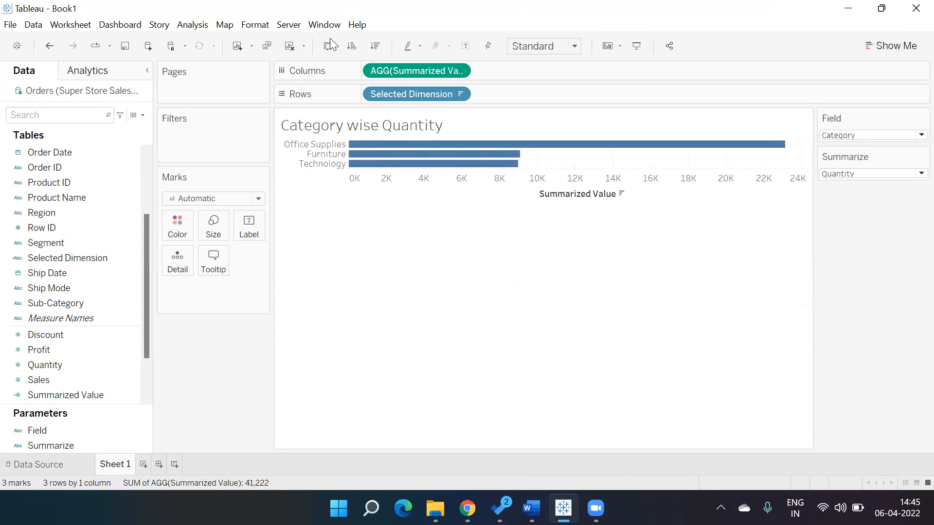
# Reopen the Summarized Value formula beside the chart and review it together with the sheet title's parameter definition
pyautogui.click(131, 394)
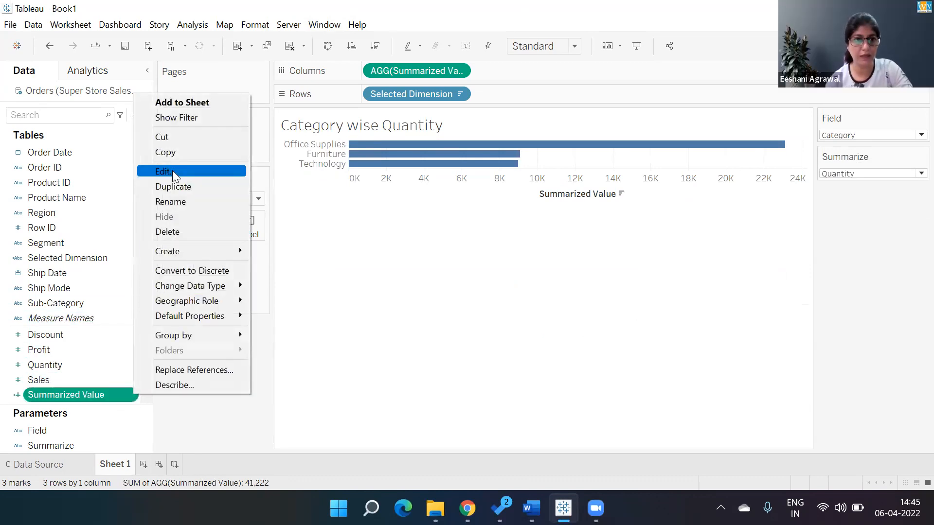
pyautogui.click(172, 171)
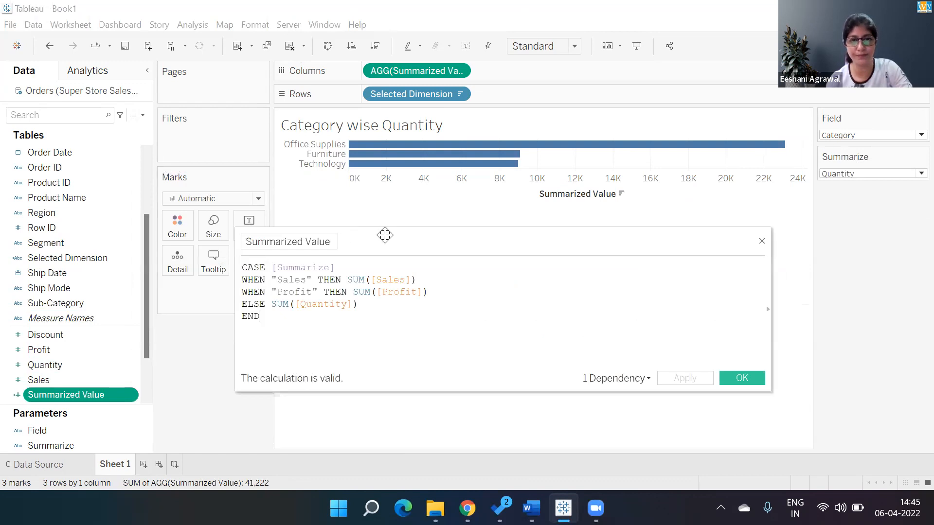
pyautogui.moveTo(384, 235); pyautogui.dragTo(445, 233)
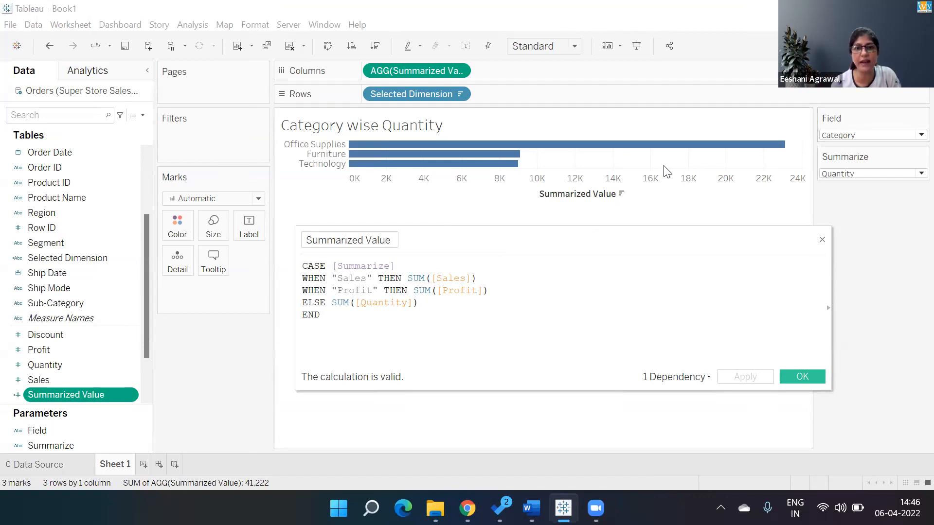
pyautogui.doubleClick(577, 129)
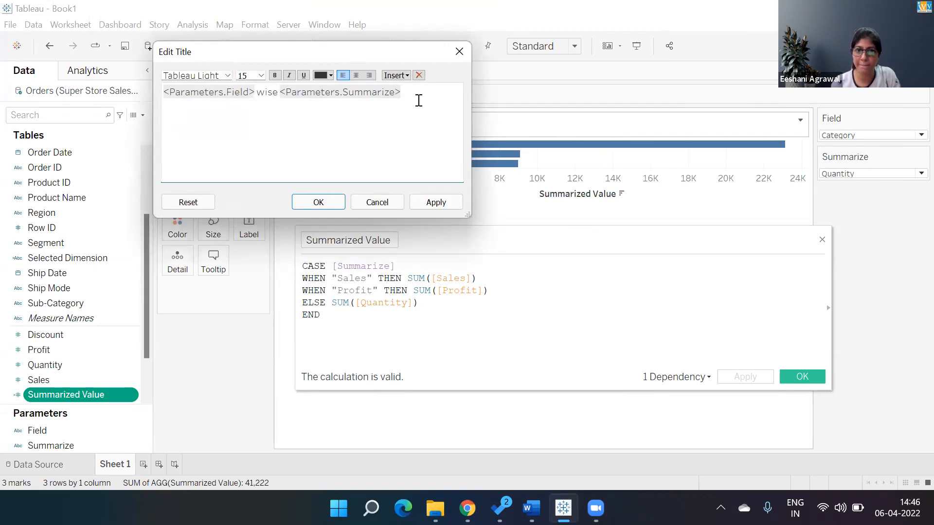
pyautogui.click(319, 201)
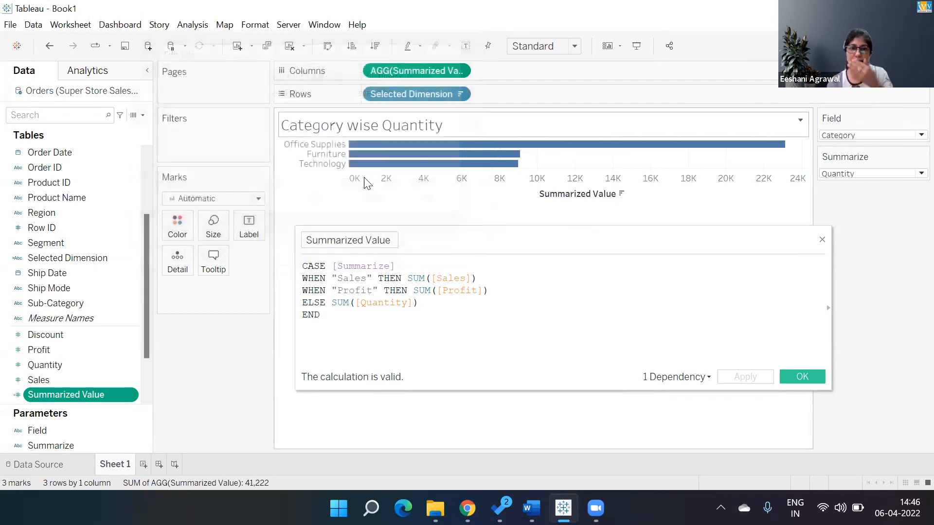
# Hide the Summarized Value axis header and show mark labels on the bars
pyautogui.rightClick(570, 195)
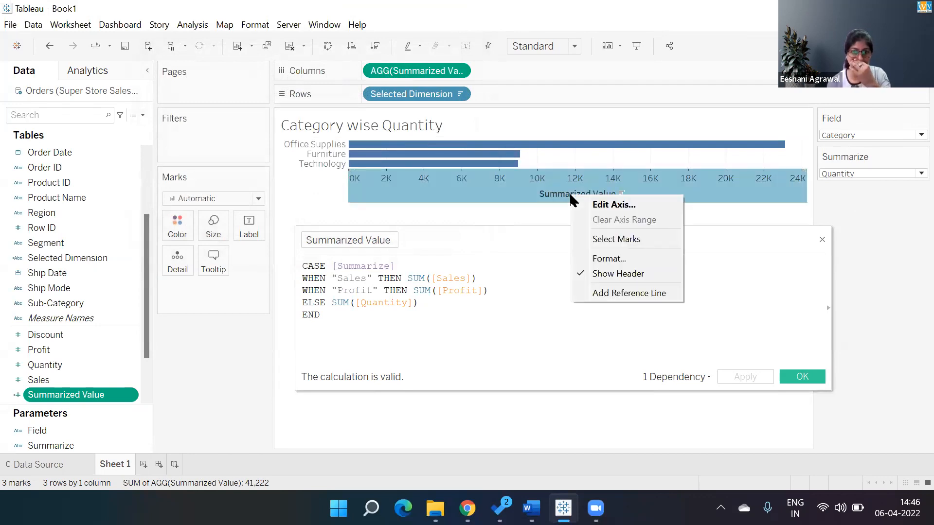
pyautogui.click(604, 273)
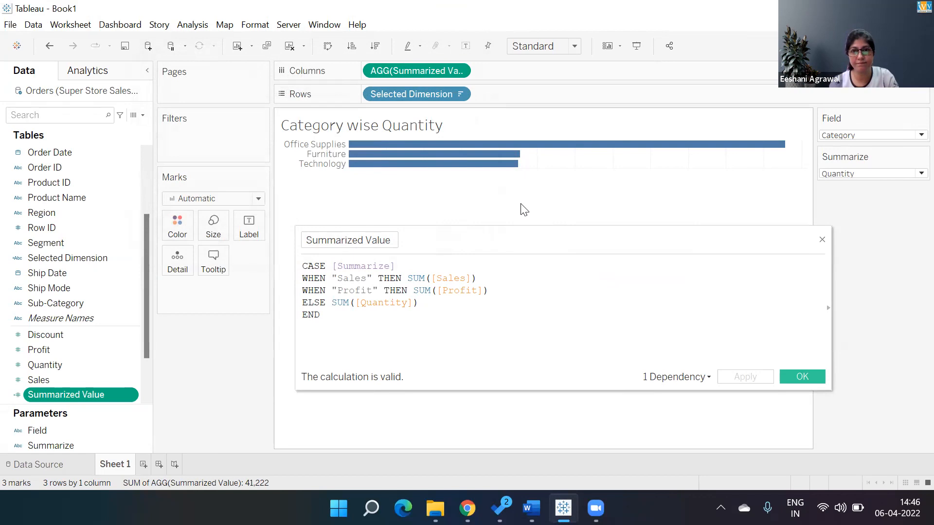
pyautogui.click(251, 233)
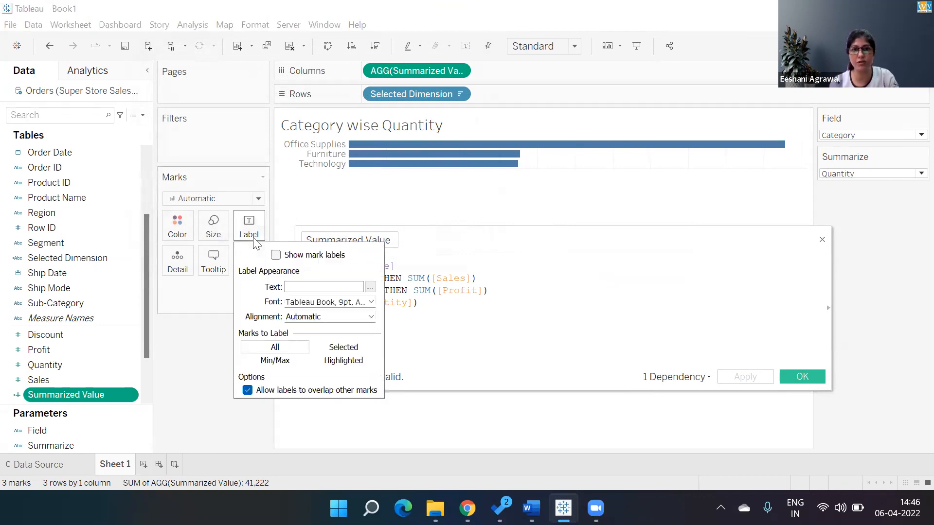
pyautogui.click(112, 107)
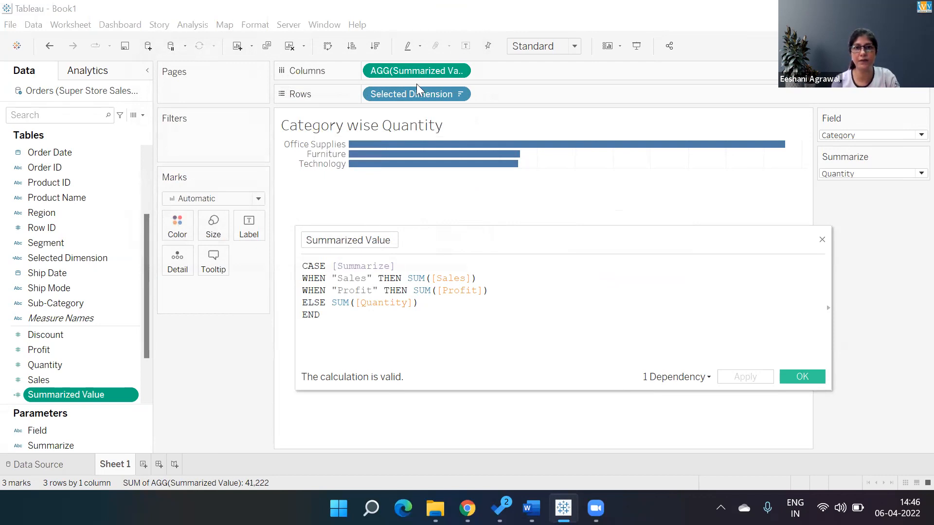
pyautogui.click(465, 46)
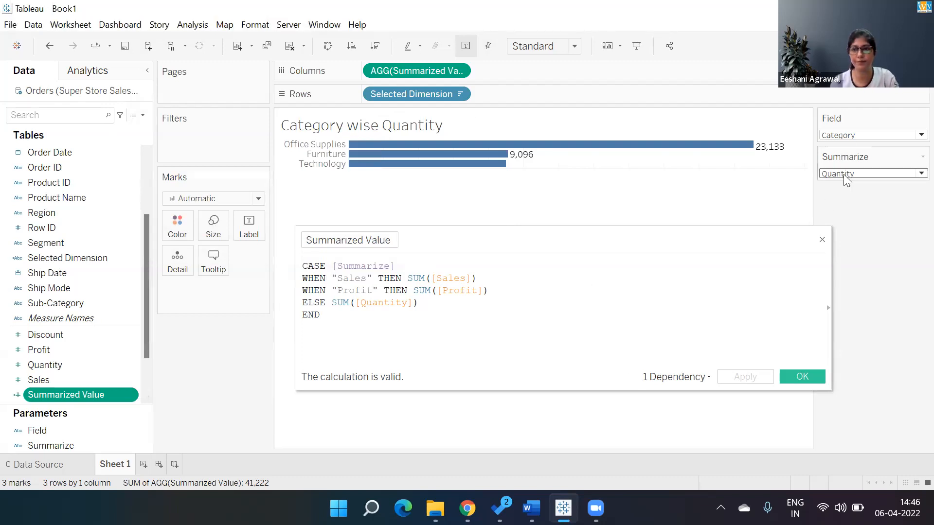
# Set the Field parameter to Sub-Category and move the Summarized Value formula editor clear of the bars
pyautogui.click(846, 135)
pyautogui.click(848, 170)
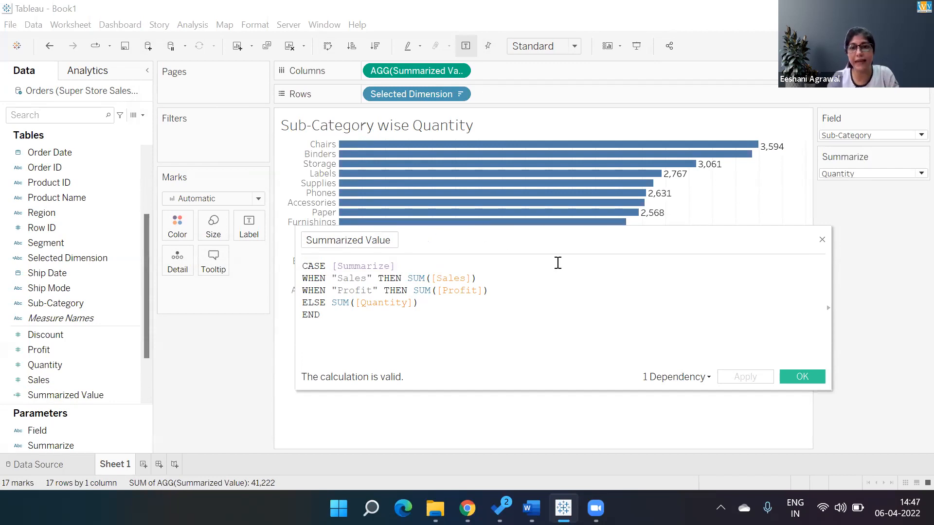
pyautogui.moveTo(731, 246); pyautogui.dragTo(710, 354)
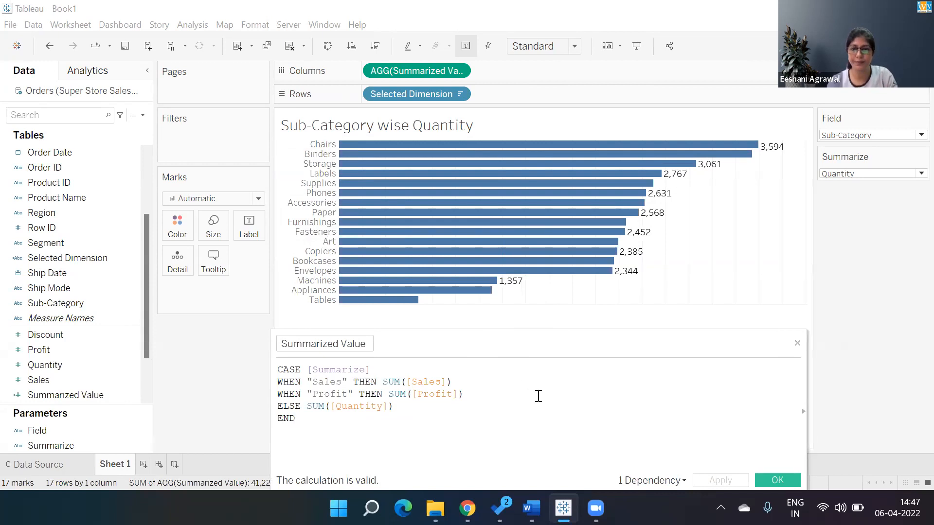
pyautogui.moveTo(541, 349); pyautogui.dragTo(486, 324)
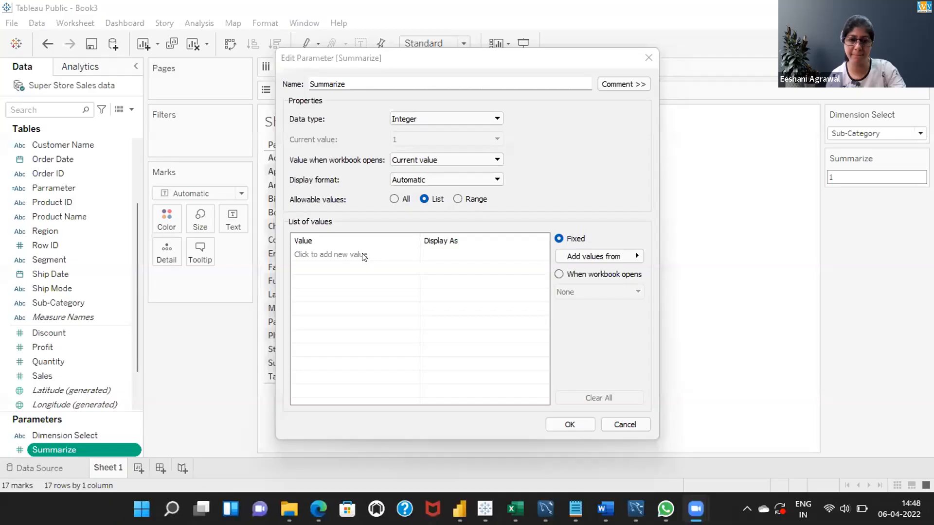
pyautogui.click(357, 250)
pyautogui.write('Sales')
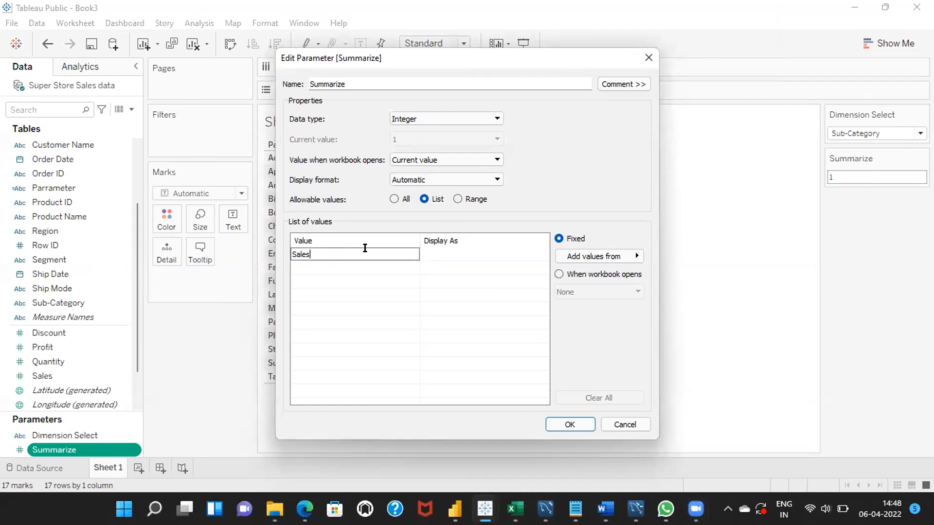
pyautogui.press('BackSpace')
pyautogui.press('BackSpace')
pyautogui.press('BackSpace')
pyautogui.press('BackSpace')
pyautogui.press('BackSpace')
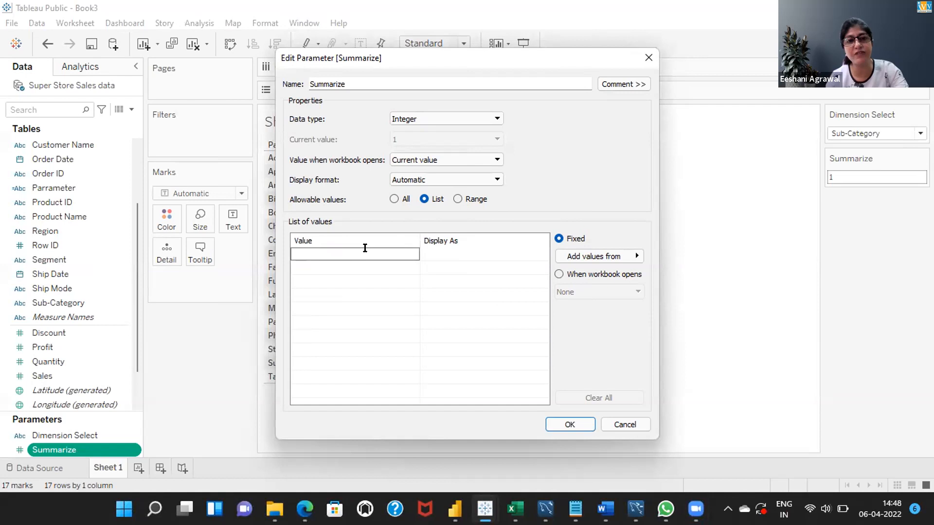
# Set the Summarize parameter's data type to String and enter Sales as the first value in its list
pyautogui.click(494, 118)
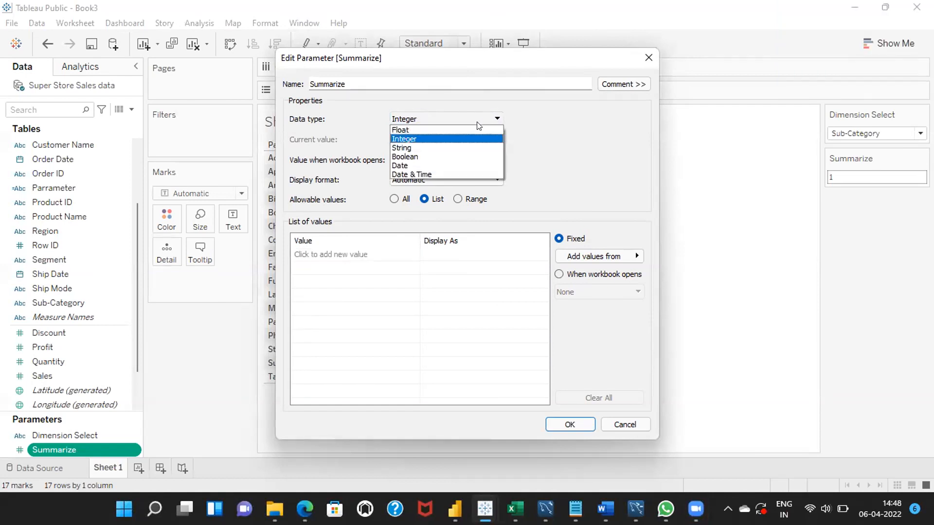
pyautogui.click(397, 149)
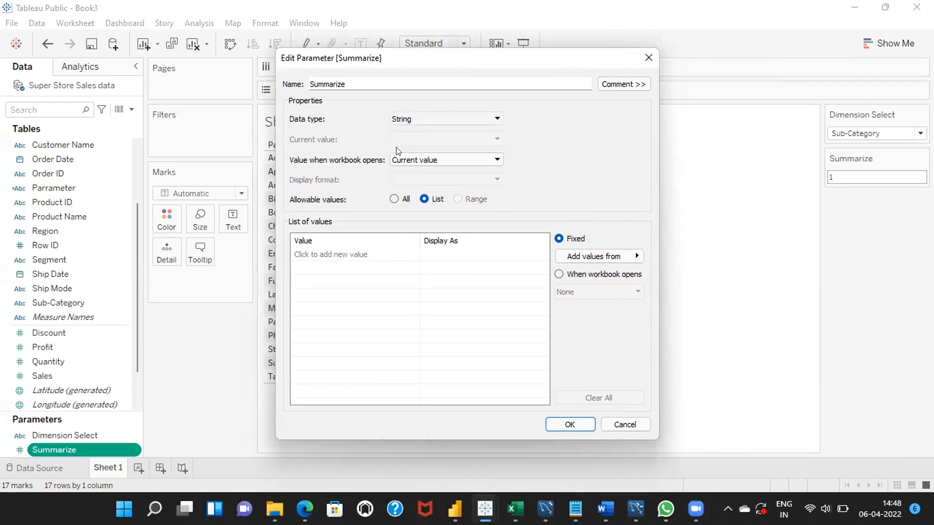
pyautogui.click(355, 254)
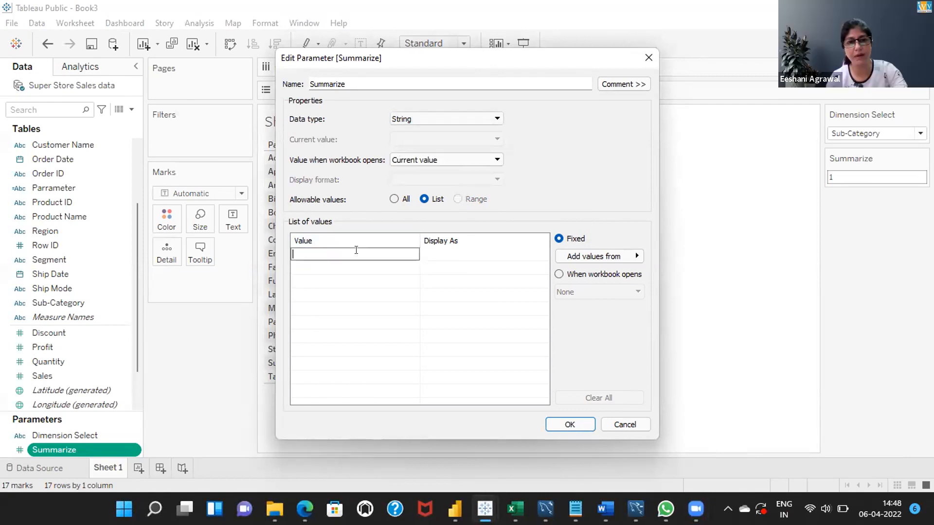
pyautogui.write('String')
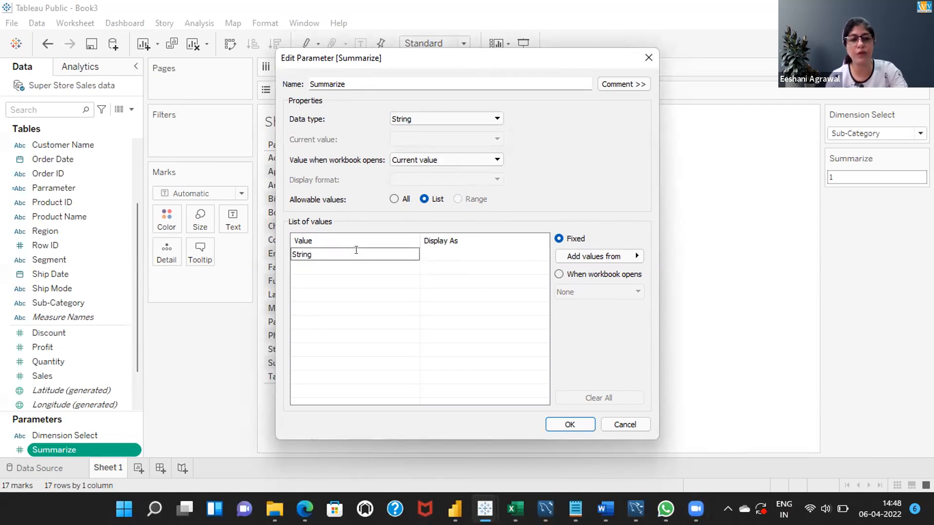
pyautogui.press('BackSpace')
pyautogui.press('BackSpace')
pyautogui.press('BackSpace')
pyautogui.press('BackSpace')
pyautogui.press('BackSpace')
pyautogui.press('BackSpace')
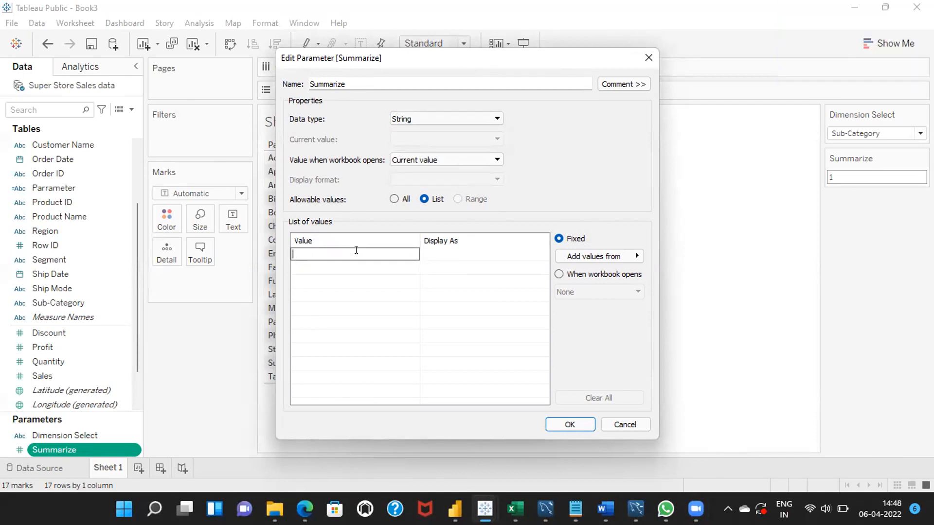
pyautogui.write('S')
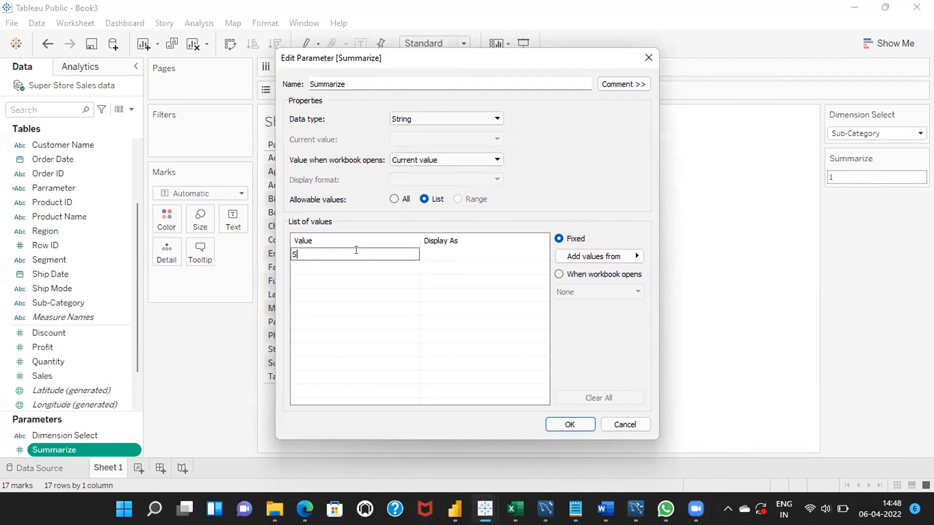
pyautogui.write('ales')
pyautogui.press('Return')
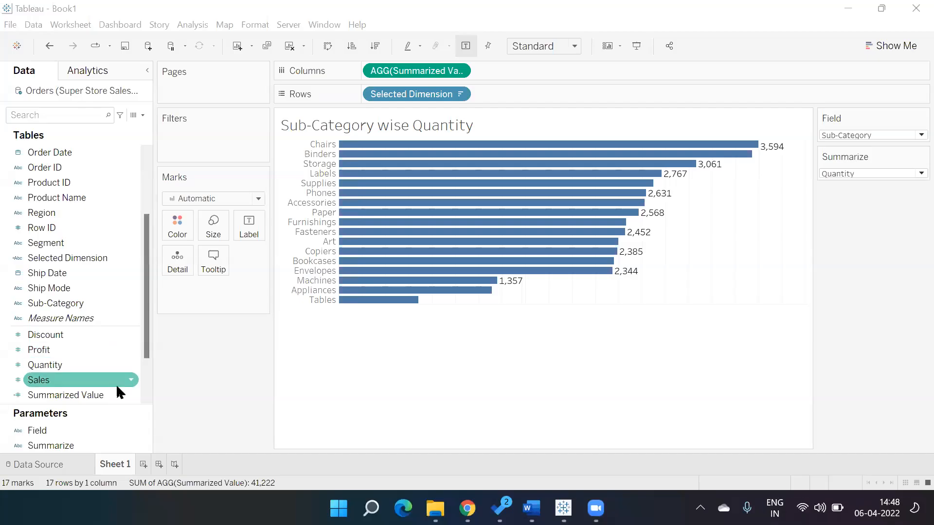
# Reopen the Summarized Value calculation, review its CASE formula, and close it without edits
pyautogui.rightClick(120, 393)
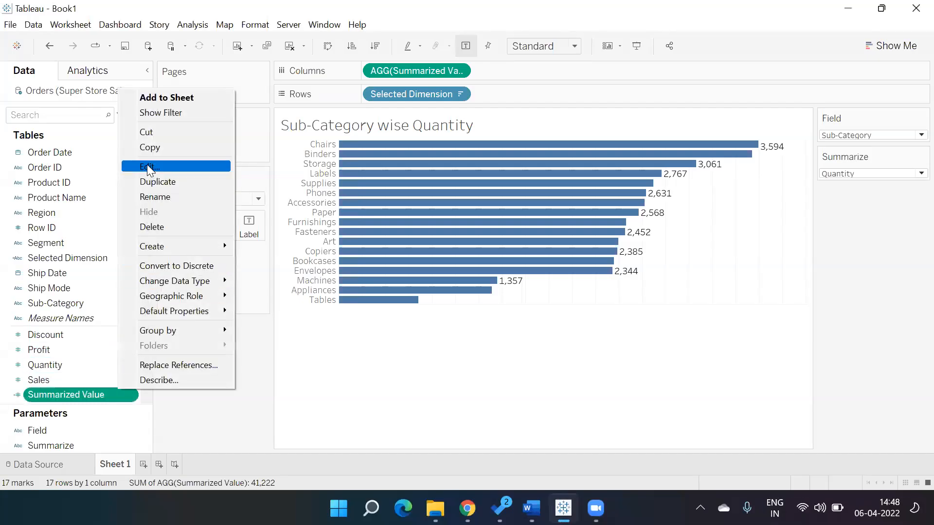
pyautogui.click(165, 166)
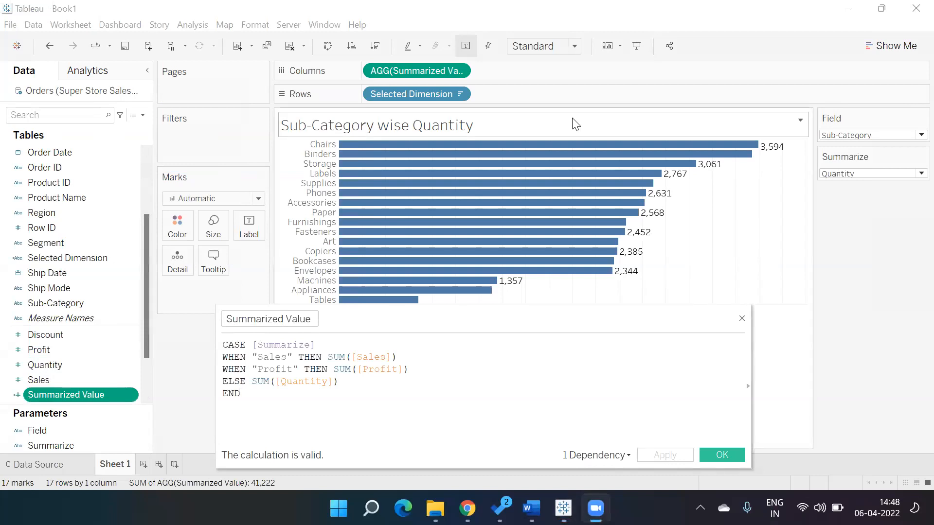
pyautogui.click(430, 374)
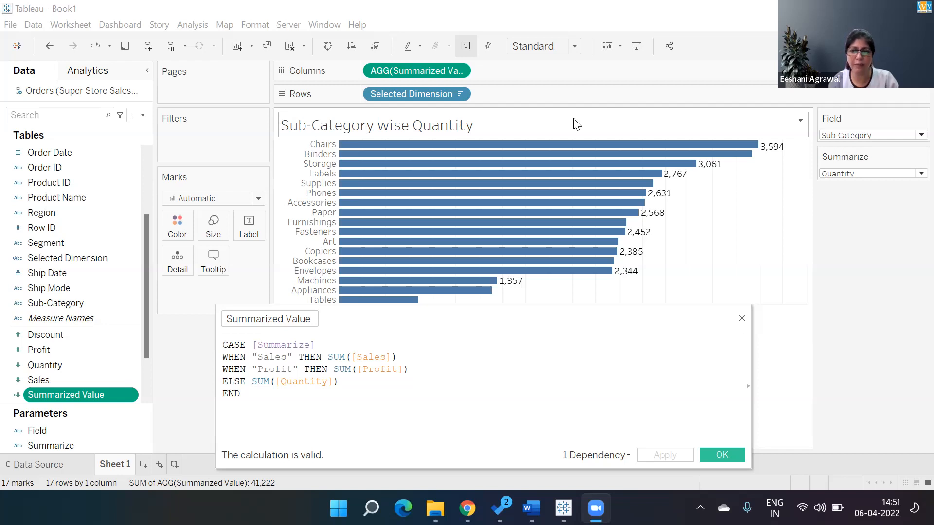
pyautogui.click(720, 456)
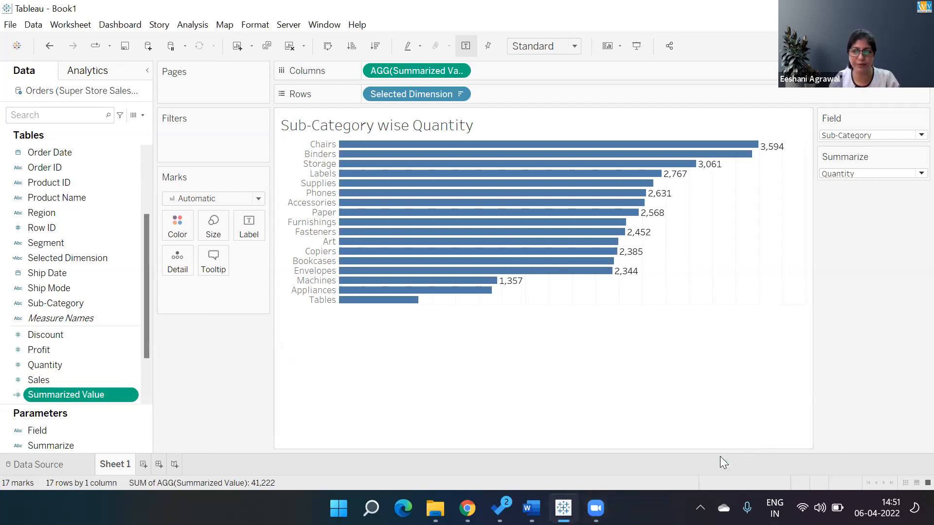
# Rename Sheet 1 as Parameters Field
pyautogui.click(118, 471)
pyautogui.write('Parameter')
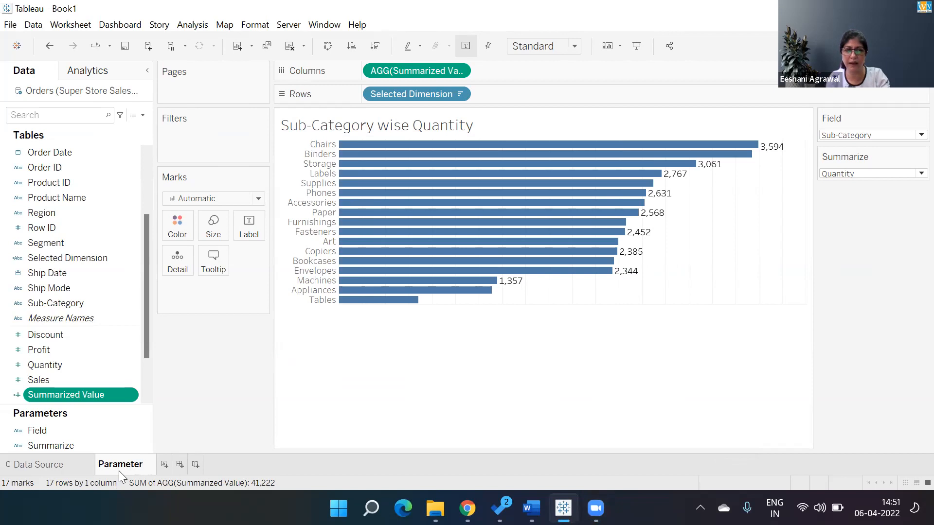
pyautogui.moveTo(116, 468)
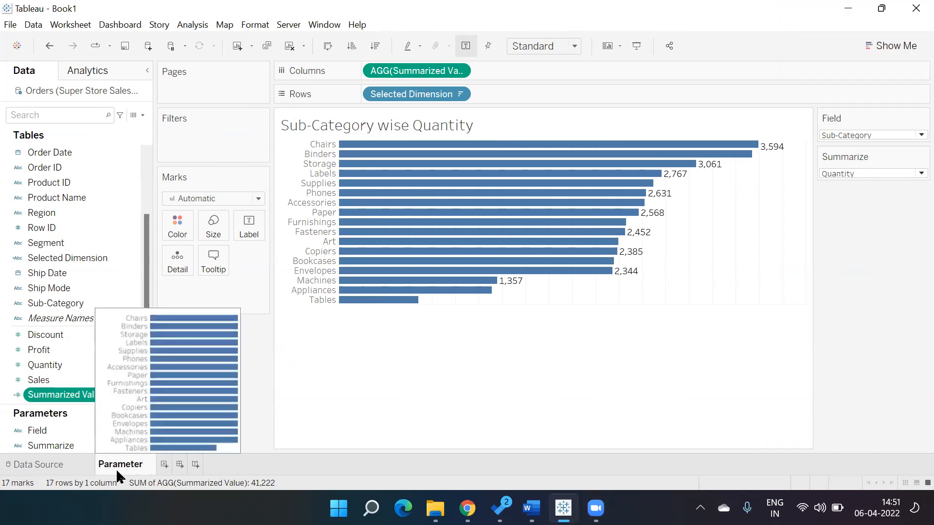
pyautogui.write('s Field')
pyautogui.click(353, 387)
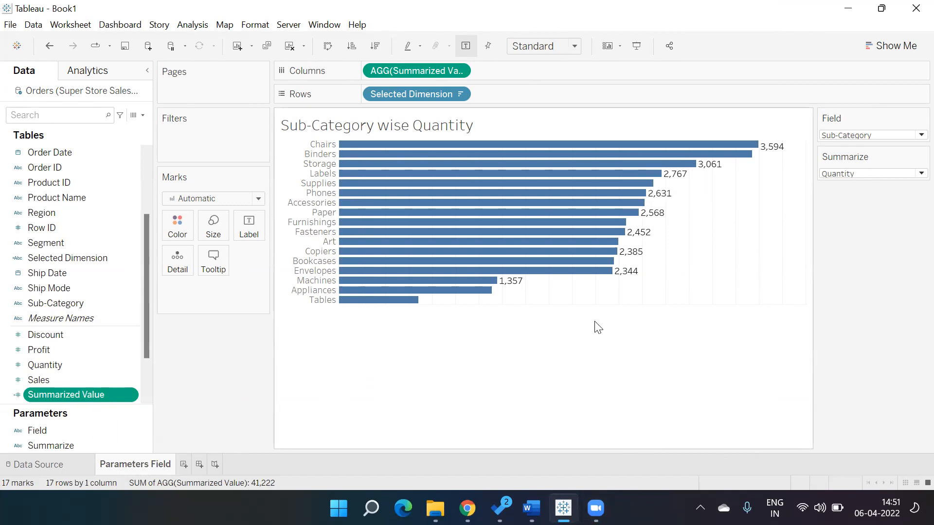
# Toggle the bars' mark labels off and on, and try allowing labels to overlap other marks
pyautogui.click(466, 47)
pyautogui.click(466, 47)
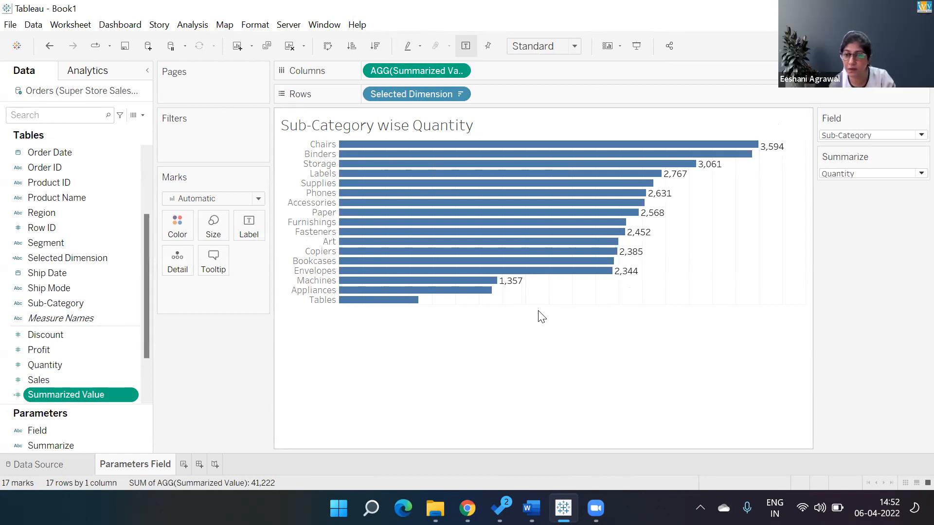
pyautogui.click(248, 227)
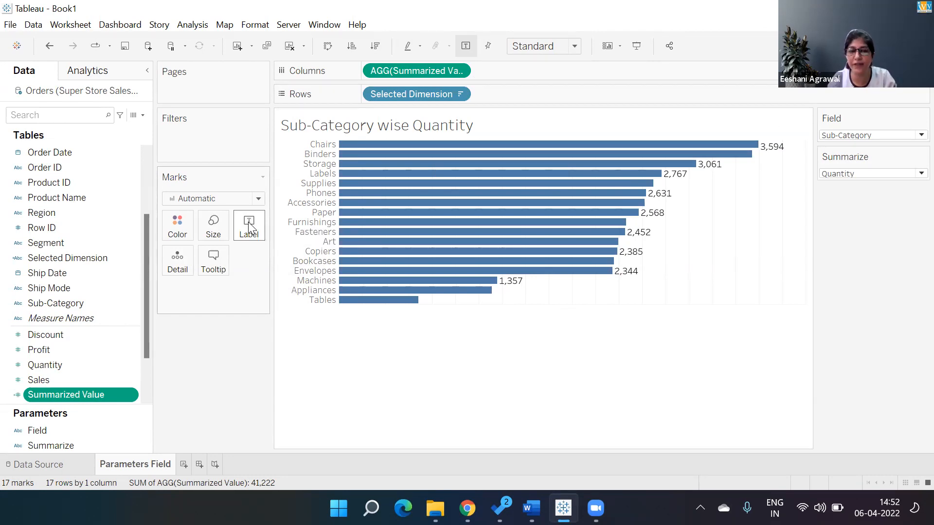
pyautogui.click(249, 389)
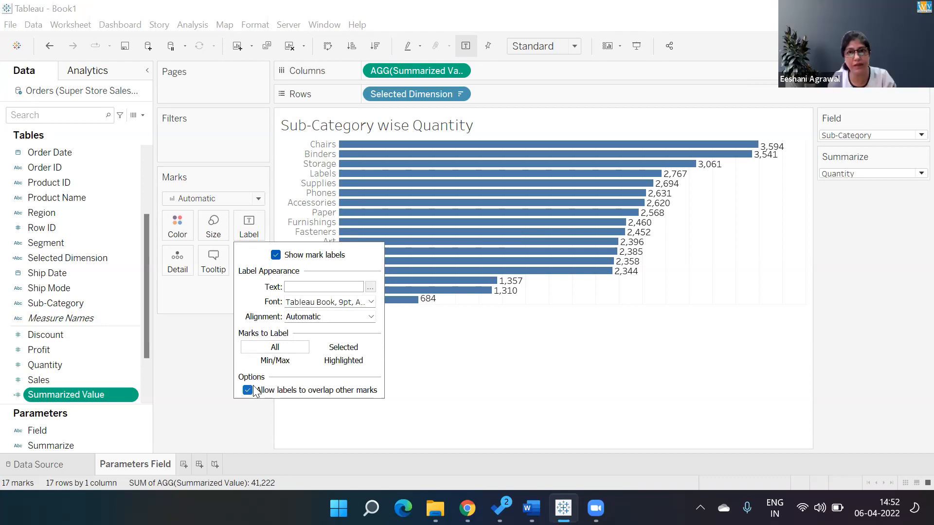
pyautogui.click(247, 390)
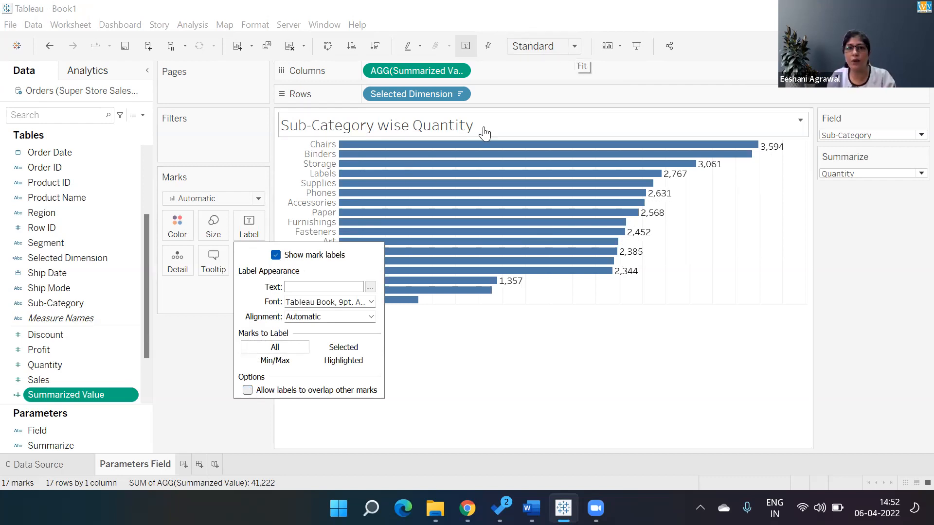
pyautogui.click(212, 22)
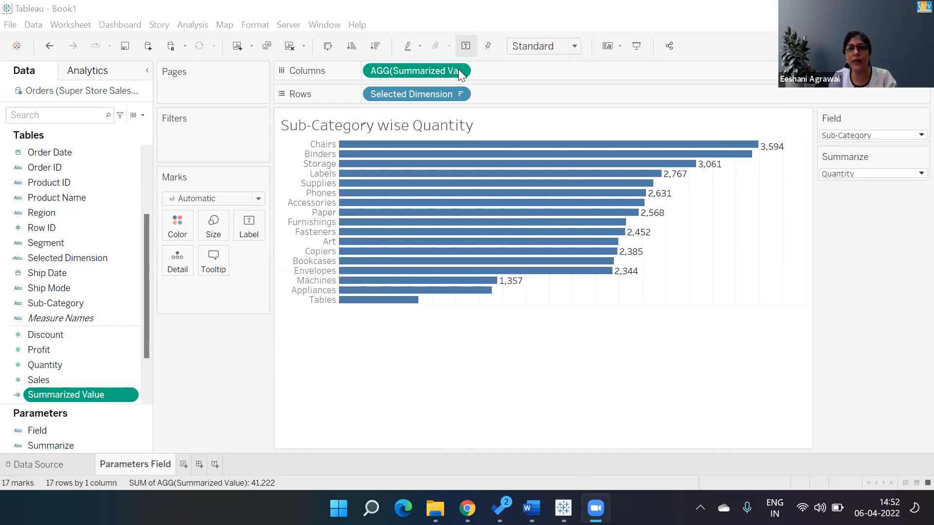
# Try fitting the chart to Entire View and return the fit to Standard
pyautogui.click(574, 45)
pyautogui.click(555, 102)
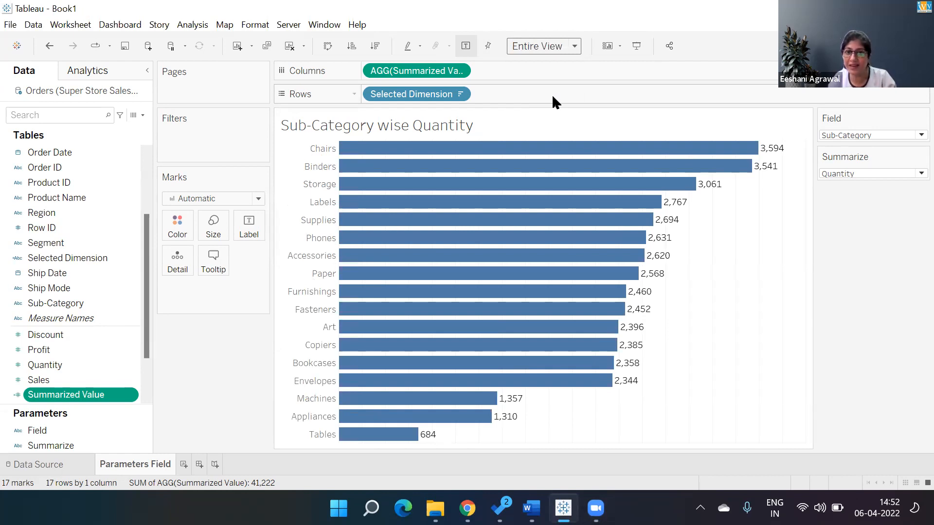
pyautogui.click(574, 45)
pyautogui.click(566, 58)
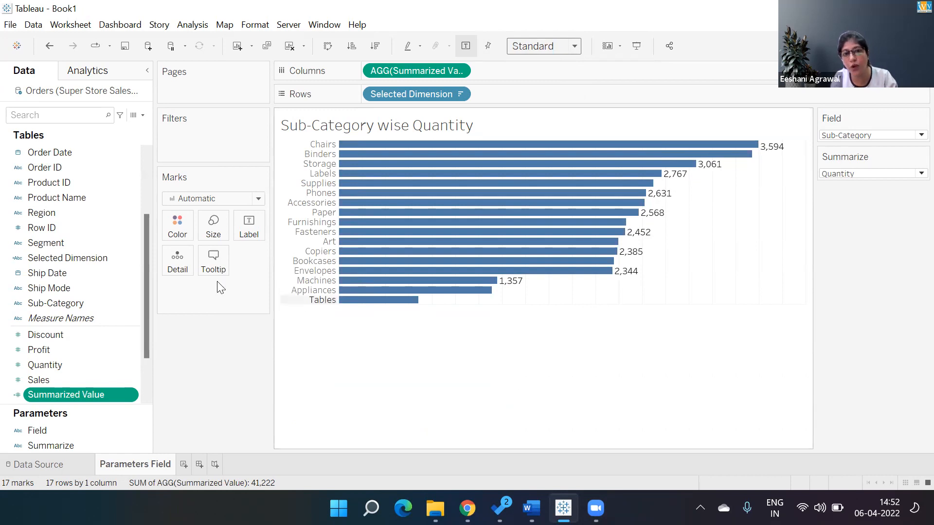
# Compare the chart with label overlap allowed and disallowed, leaving the overlap option off
pyautogui.click(248, 233)
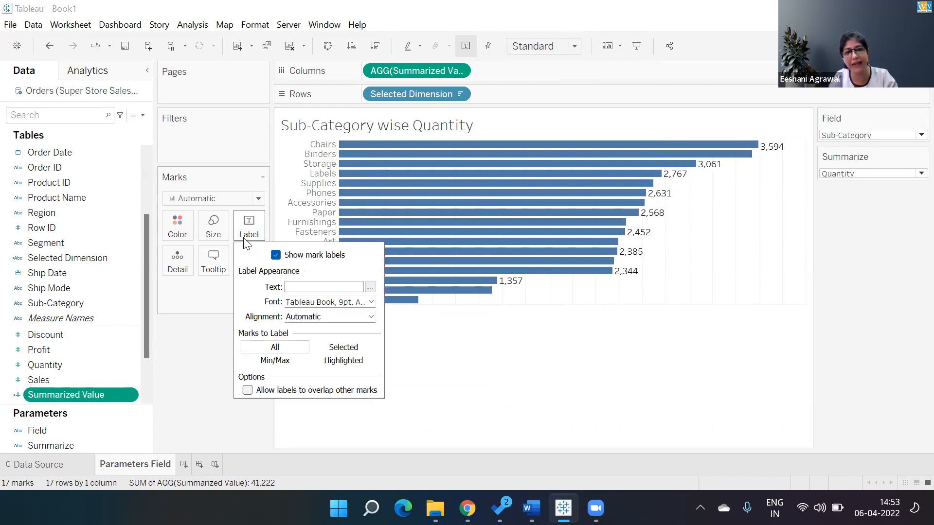
pyautogui.click(247, 390)
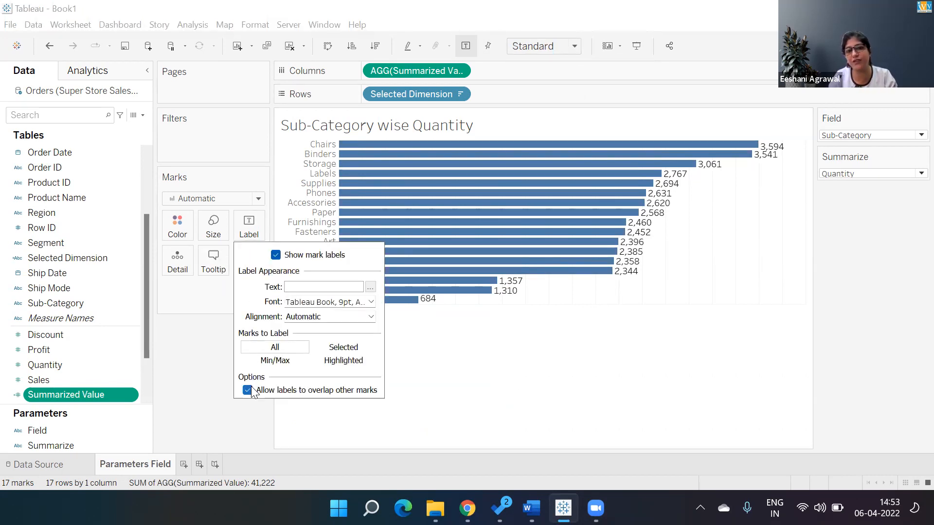
pyautogui.click(247, 390)
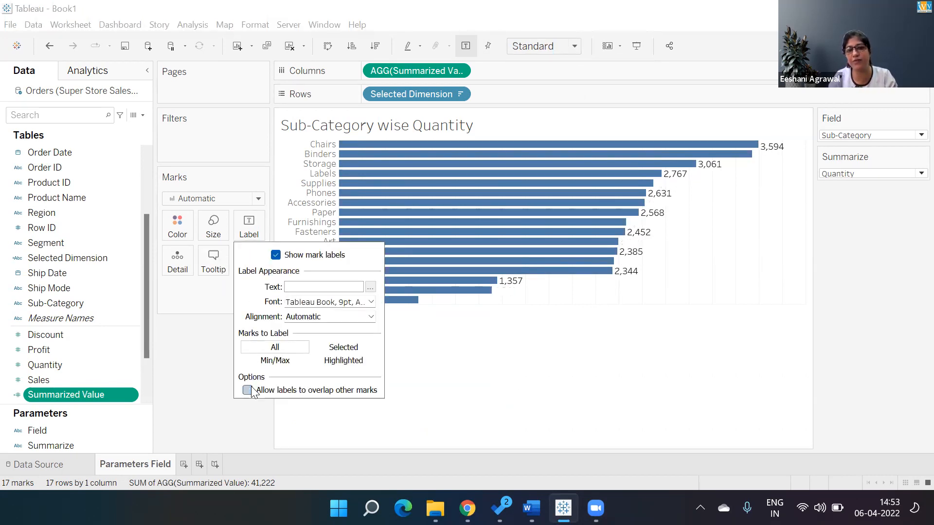
pyautogui.click(413, 389)
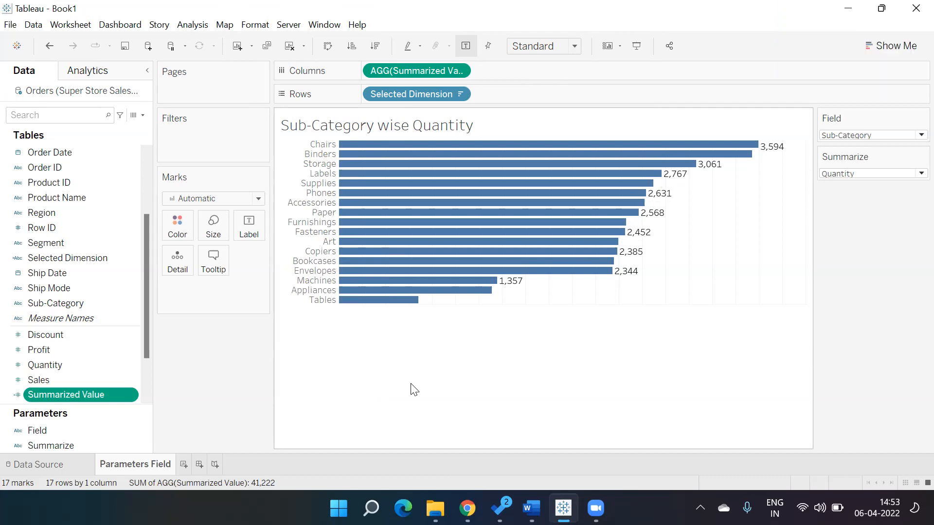
# Add a new blank worksheet and return to the Parameters Field sheet
pyautogui.click(185, 465)
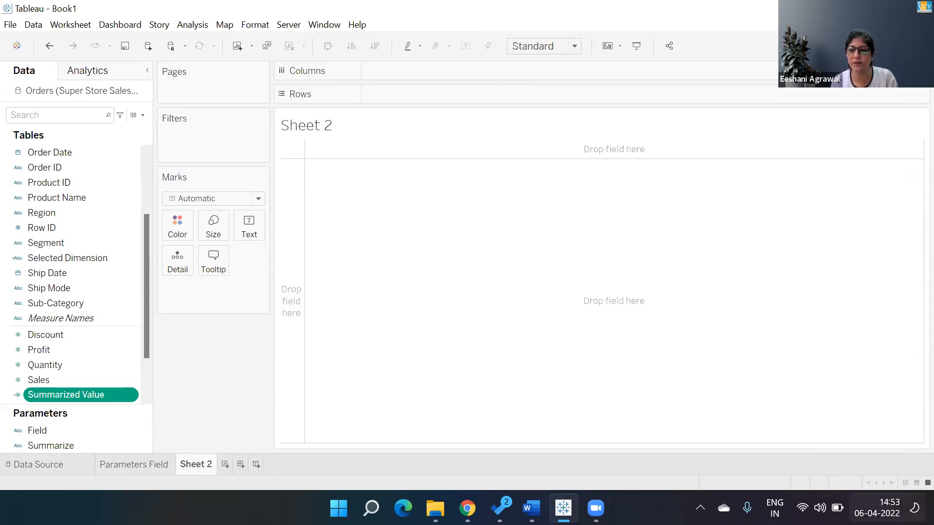
pyautogui.click(885, 508)
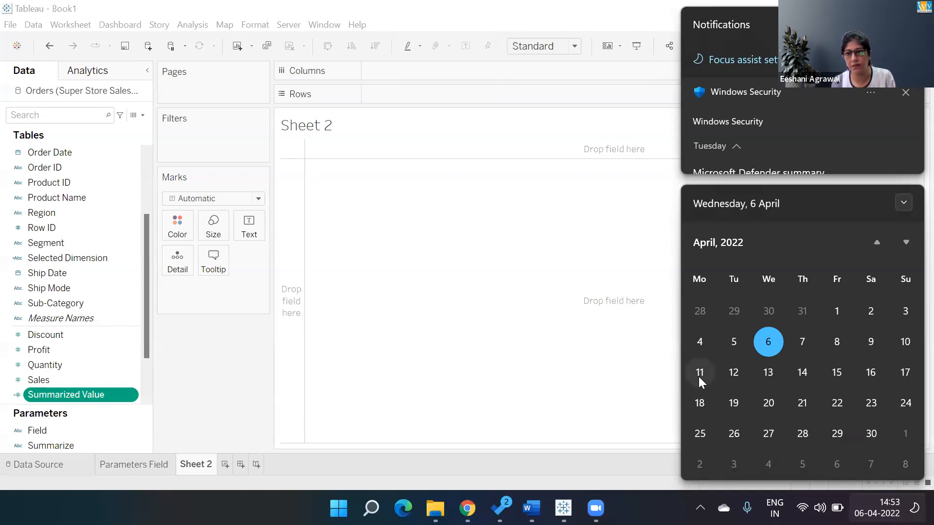
pyautogui.click(651, 390)
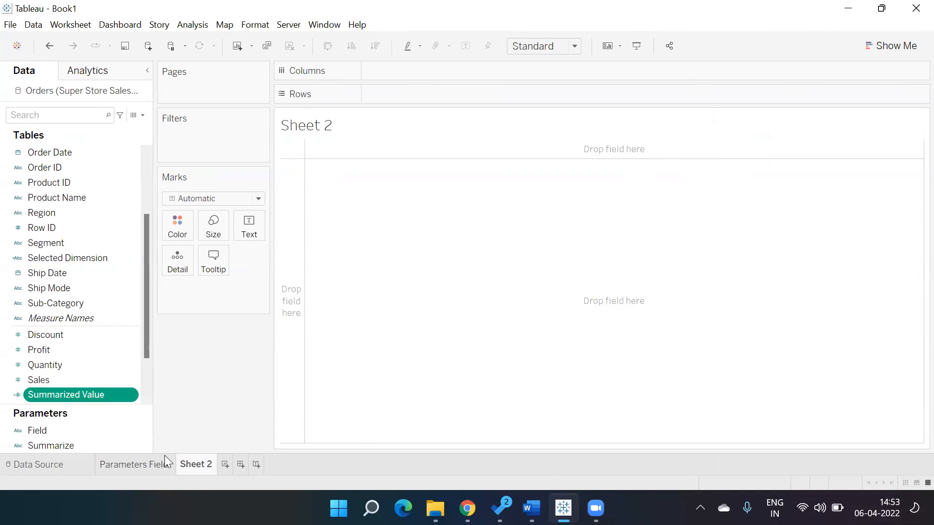
pyautogui.click(132, 465)
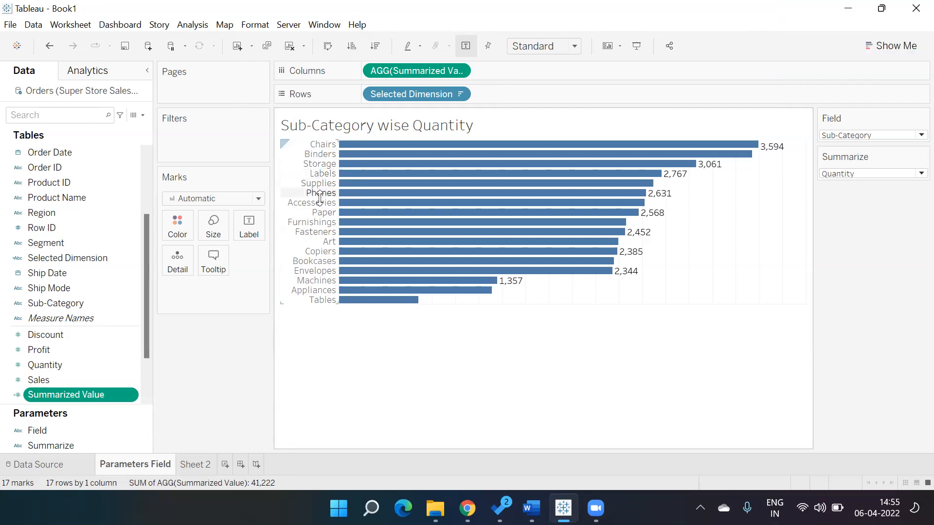
# Review the CASE formulas of the Summarized Value calculated field and its Summerize Values counterpart in Book3, leaving both unedited
pyautogui.moveTo(780, 152)
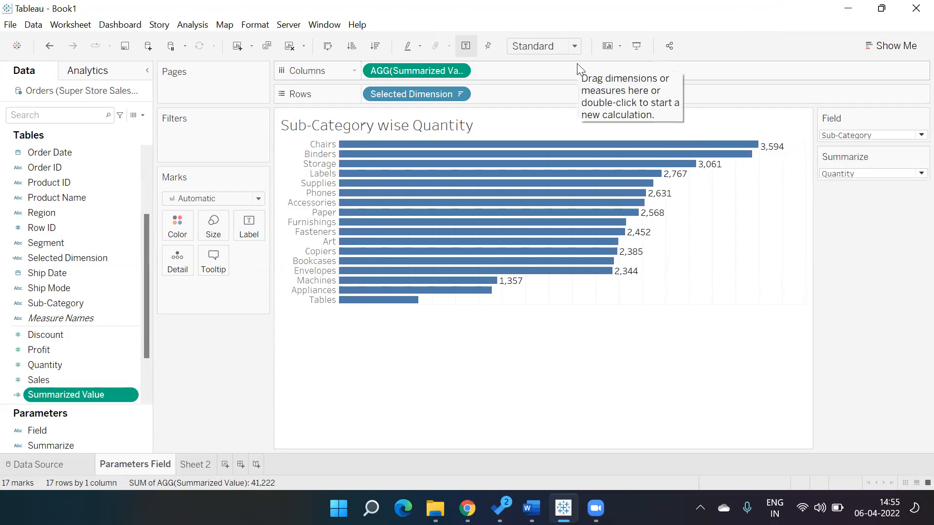
pyautogui.rightClick(117, 395)
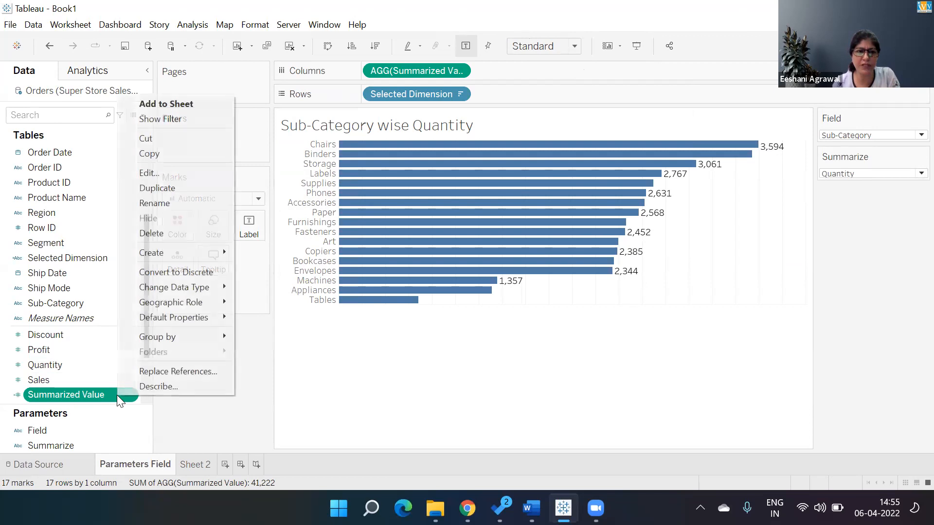
pyautogui.click(188, 172)
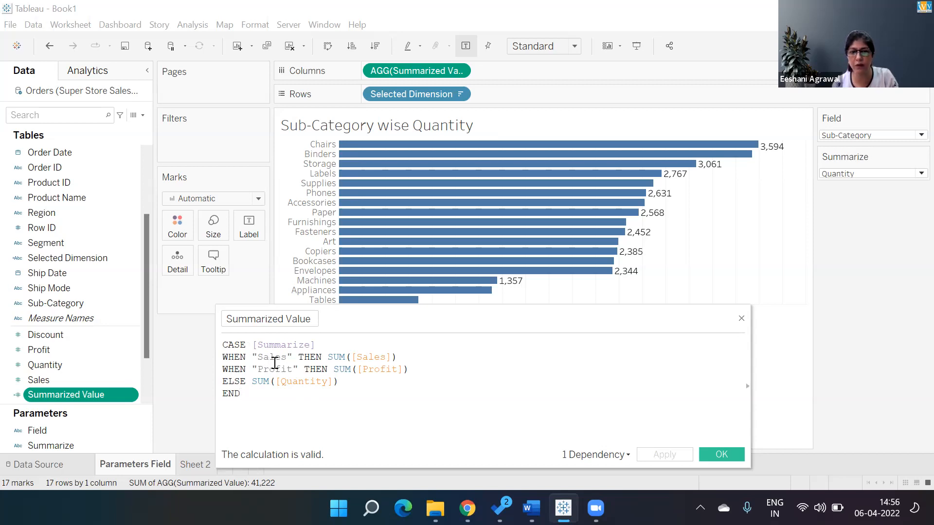
pyautogui.click(714, 452)
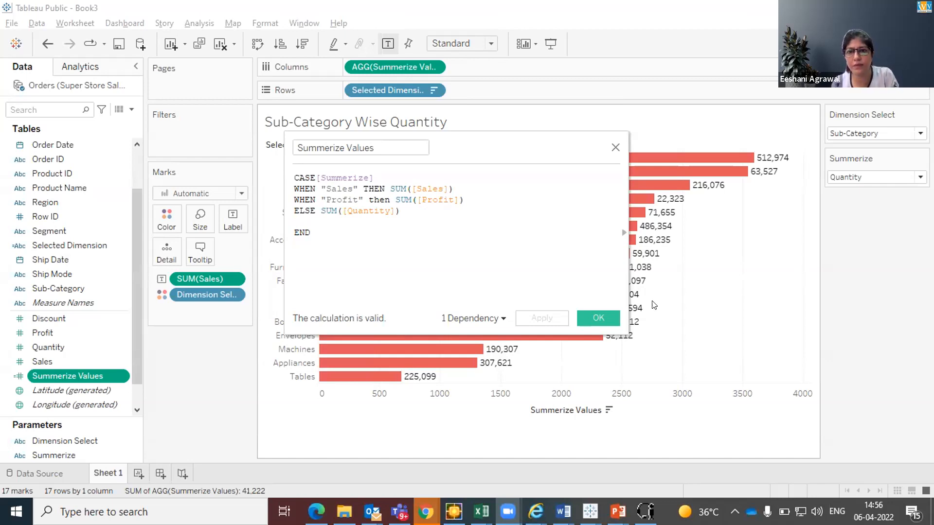
pyautogui.click(614, 317)
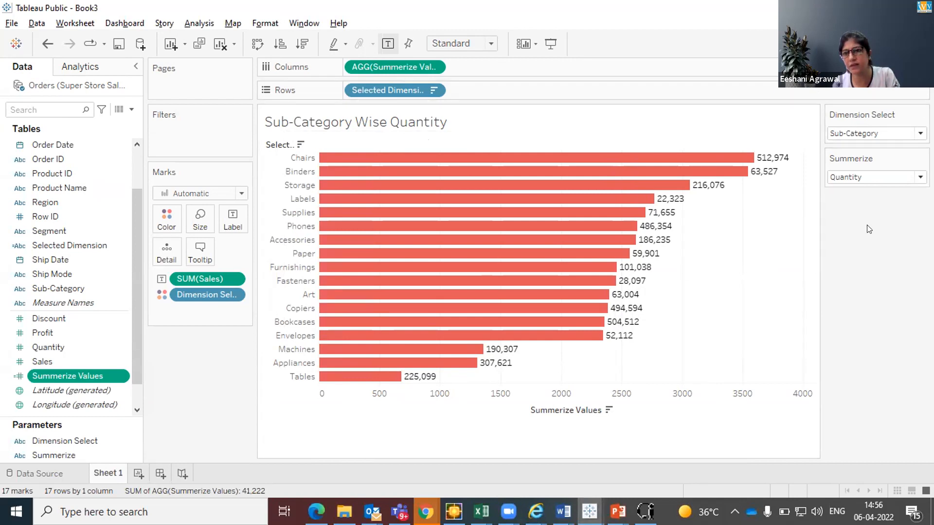
# Switch the Summerize parameter to Sales and finally to Profit to test the chart's measure
pyautogui.click(878, 181)
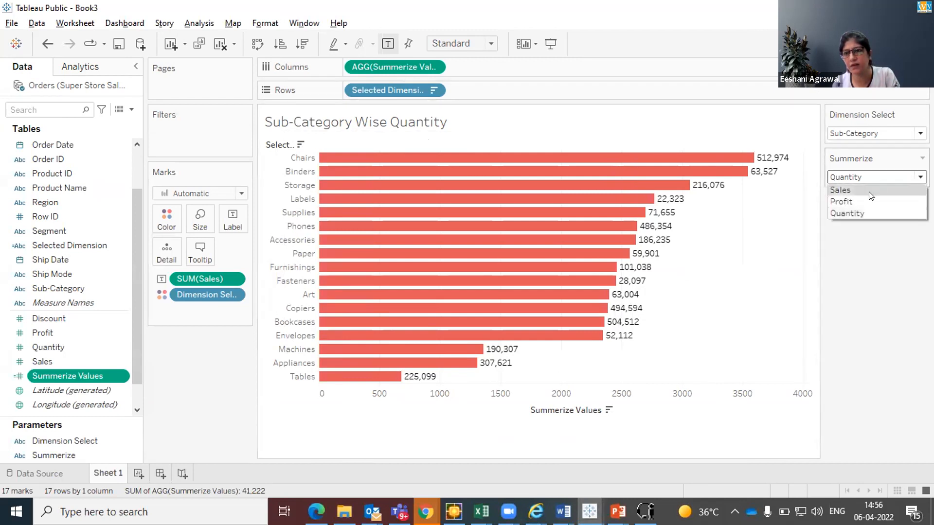
pyautogui.click(870, 192)
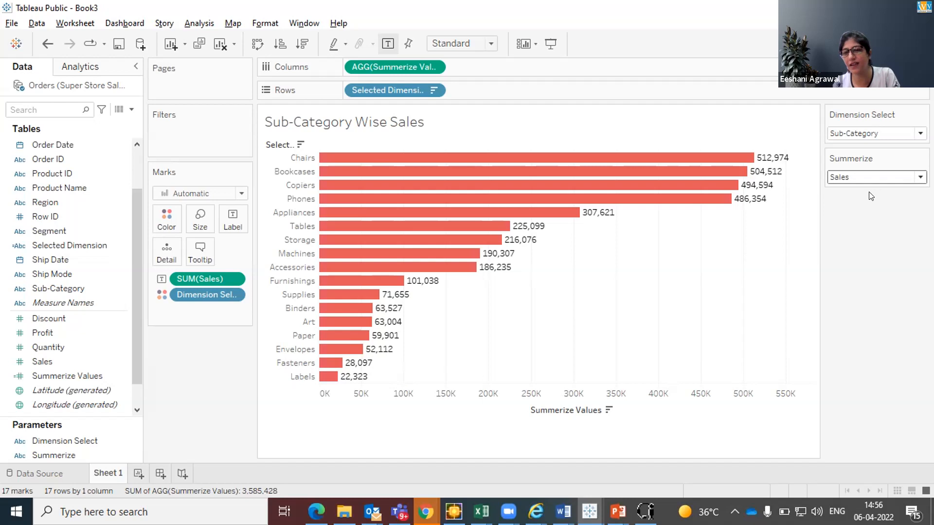
pyautogui.click(868, 174)
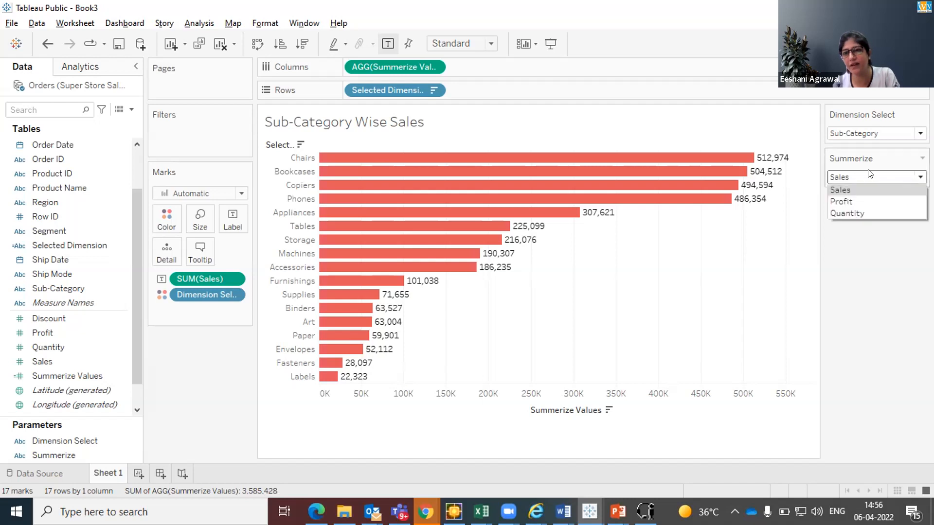
pyautogui.click(869, 201)
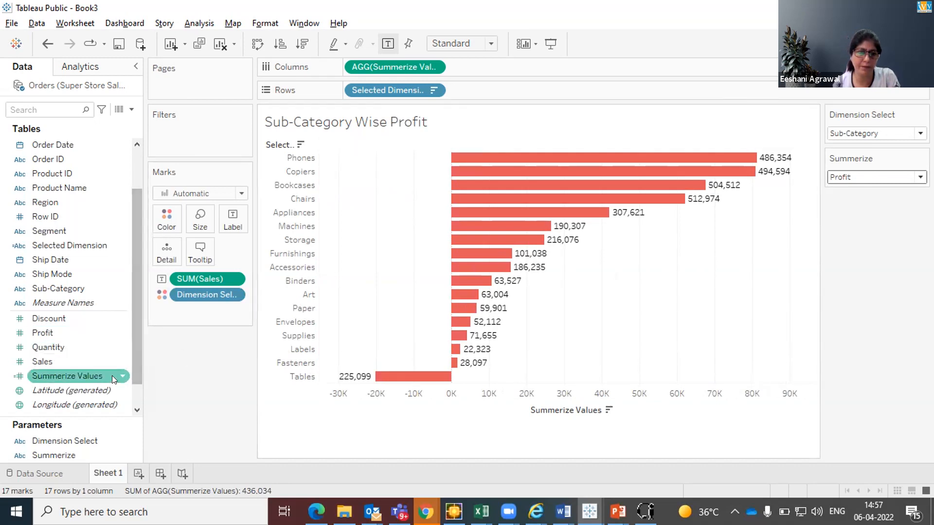
# Check the spelling of the Sales, Profit and Quantity entries in the Summerize parameter's list of values
pyautogui.scroll(-1, 136, 338)
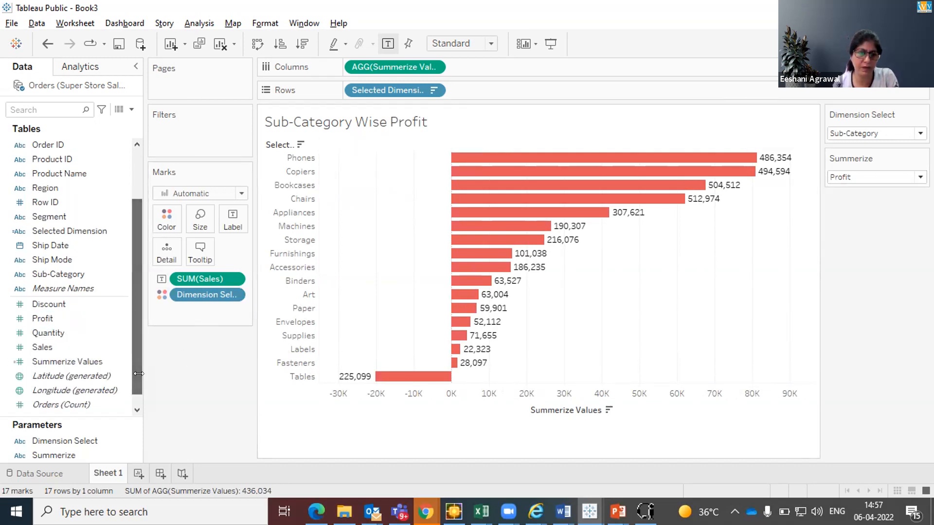
pyautogui.click(48, 455)
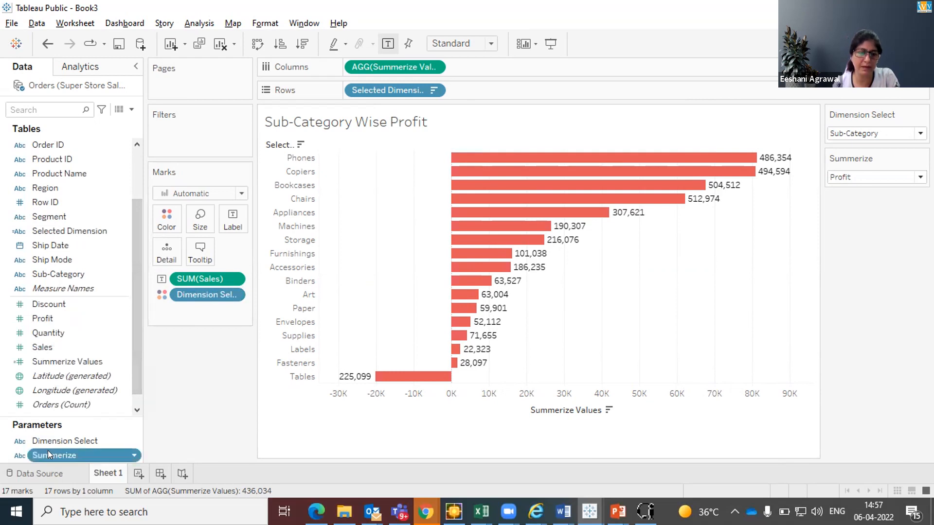
pyautogui.rightClick(132, 457)
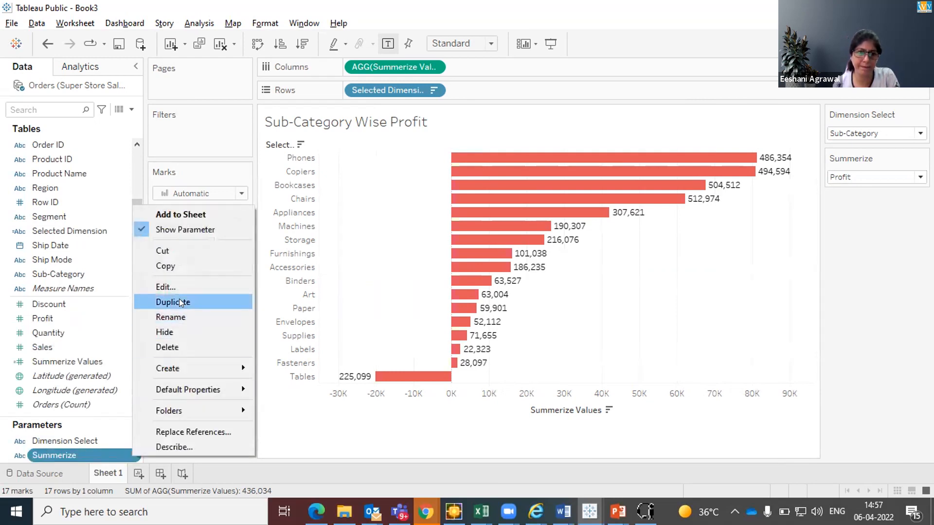
pyautogui.click(175, 287)
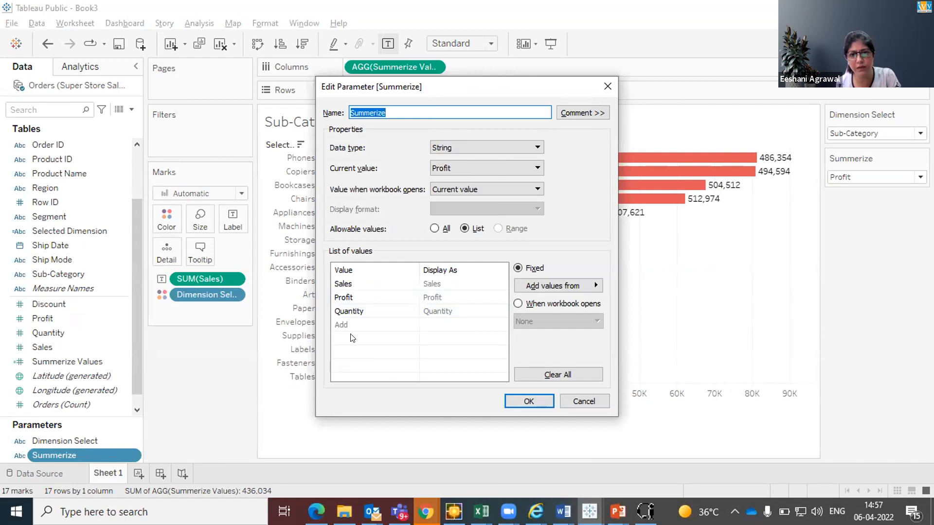
pyautogui.doubleClick(343, 287)
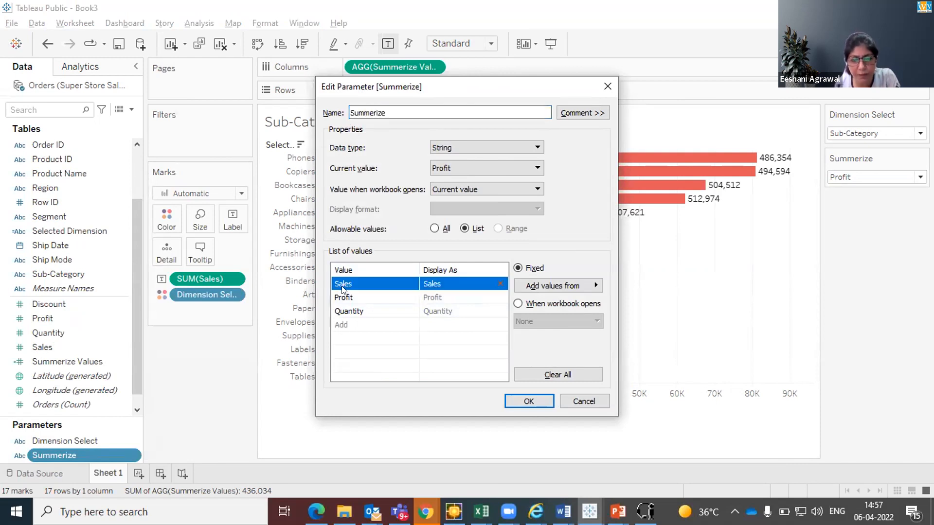
pyautogui.click(358, 283)
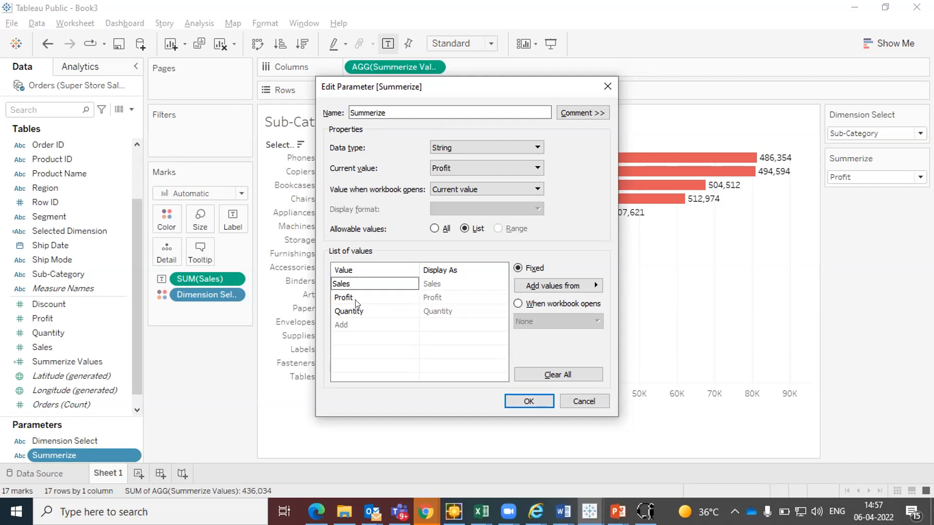
pyautogui.doubleClick(355, 297)
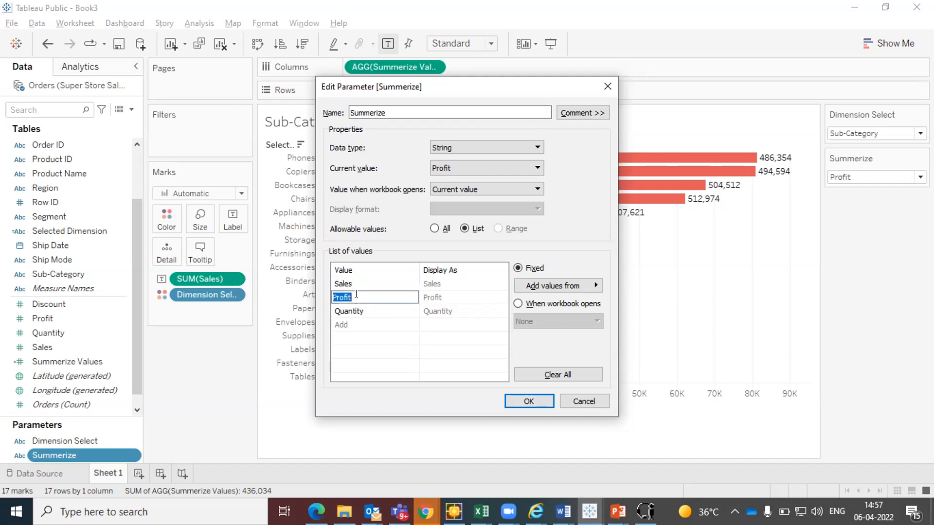
pyautogui.doubleClick(359, 309)
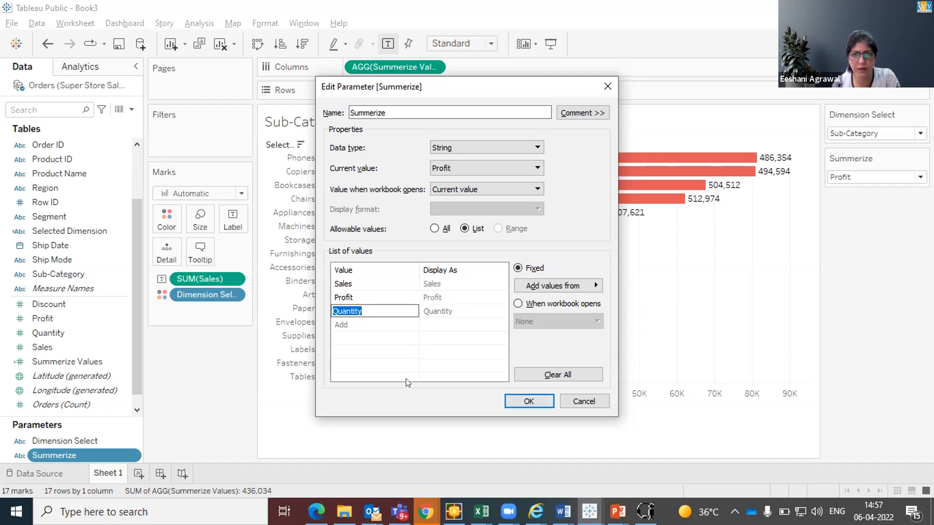
pyautogui.click(535, 399)
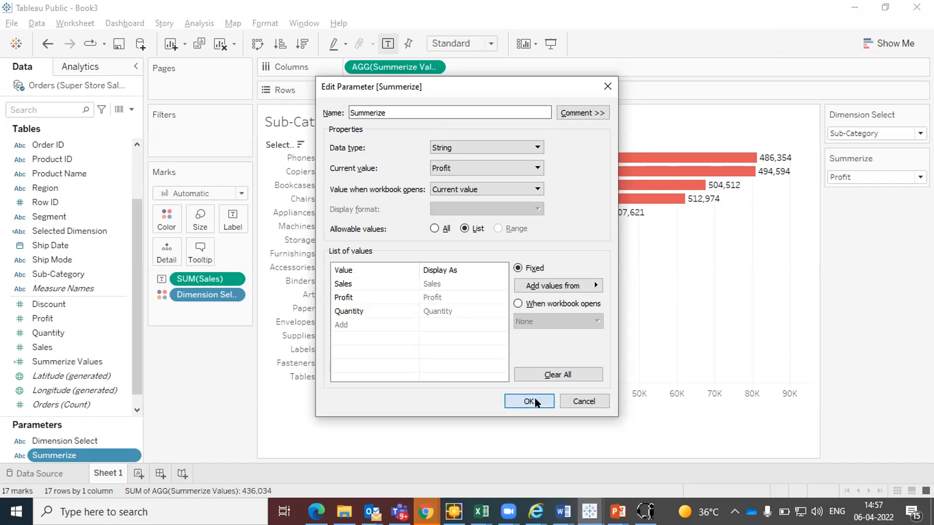
pyautogui.click(534, 398)
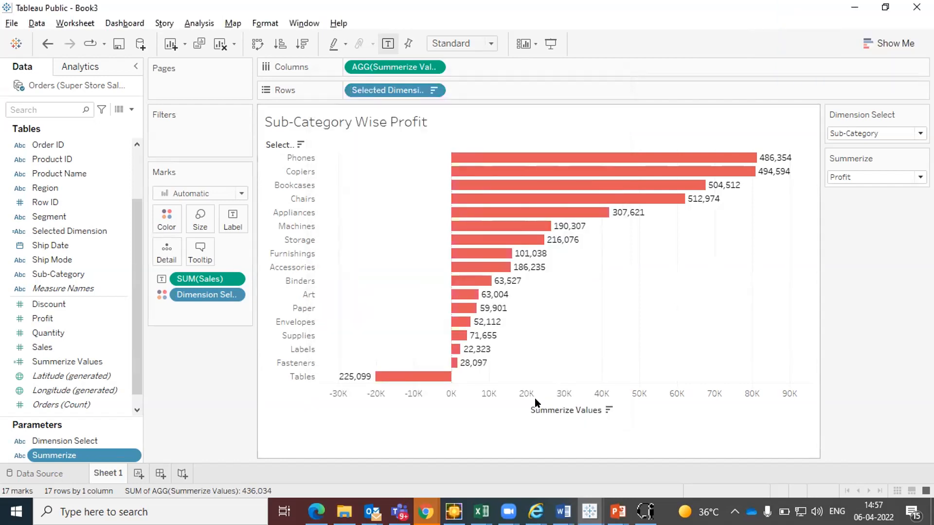
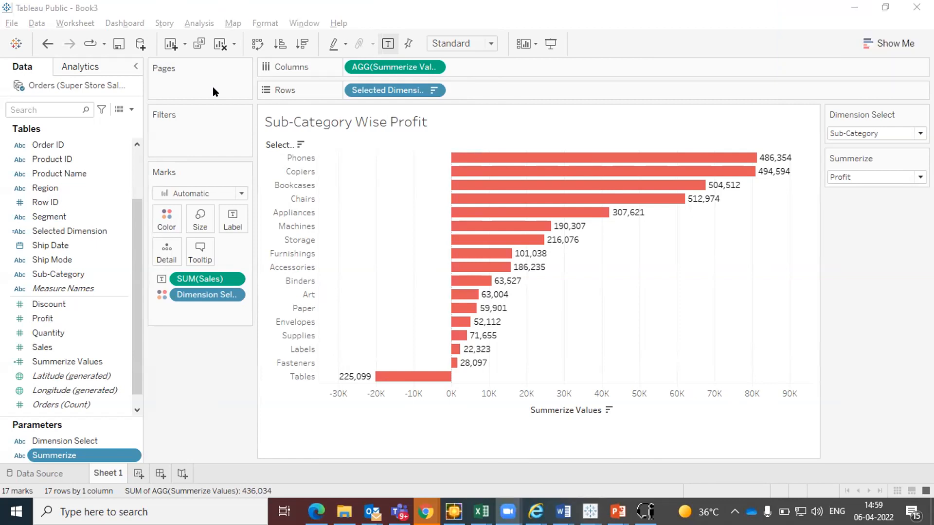
# Review the Orders data source and the Summerize parameter's list of values, leaving both unedited
pyautogui.moveTo(518, 288)
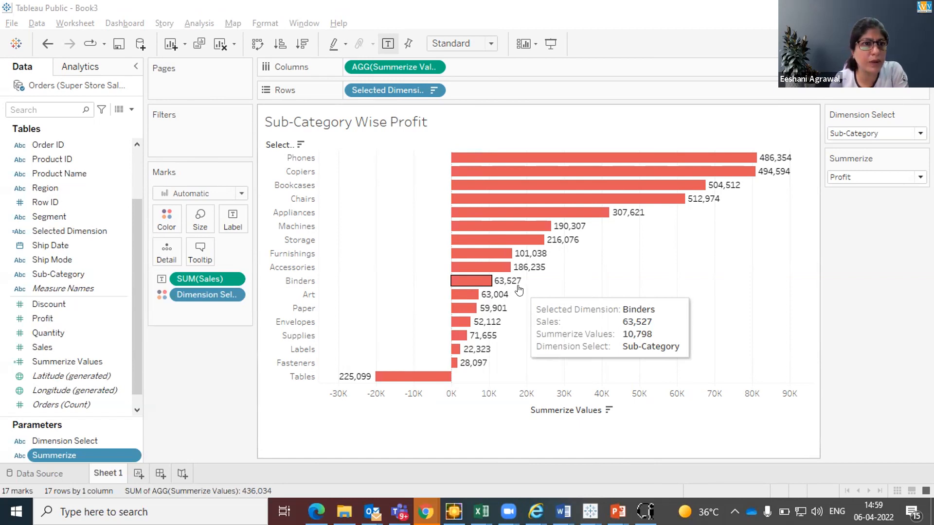
pyautogui.click(39, 474)
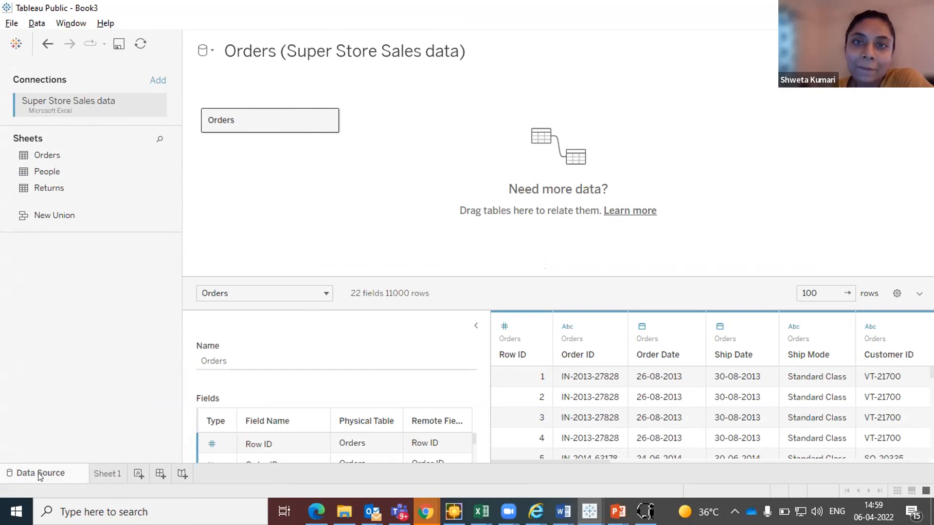
pyautogui.click(108, 472)
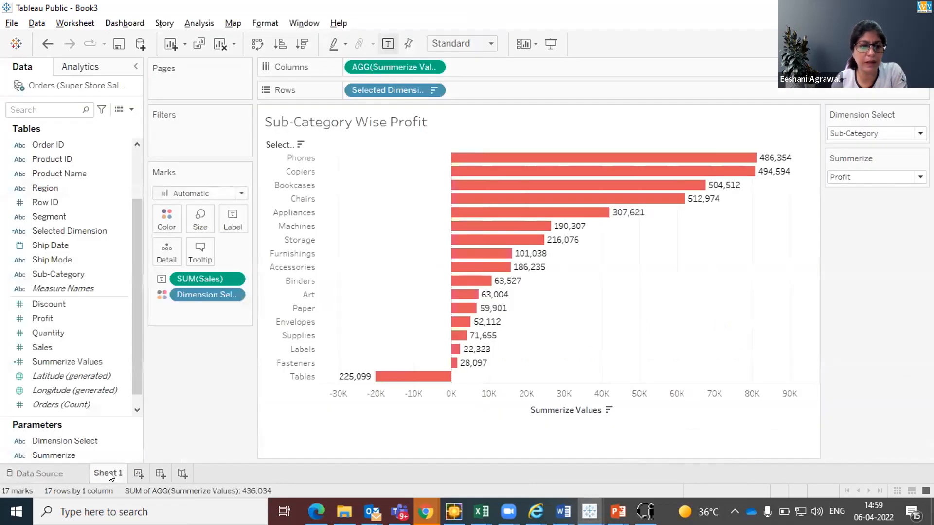
pyautogui.click(79, 454)
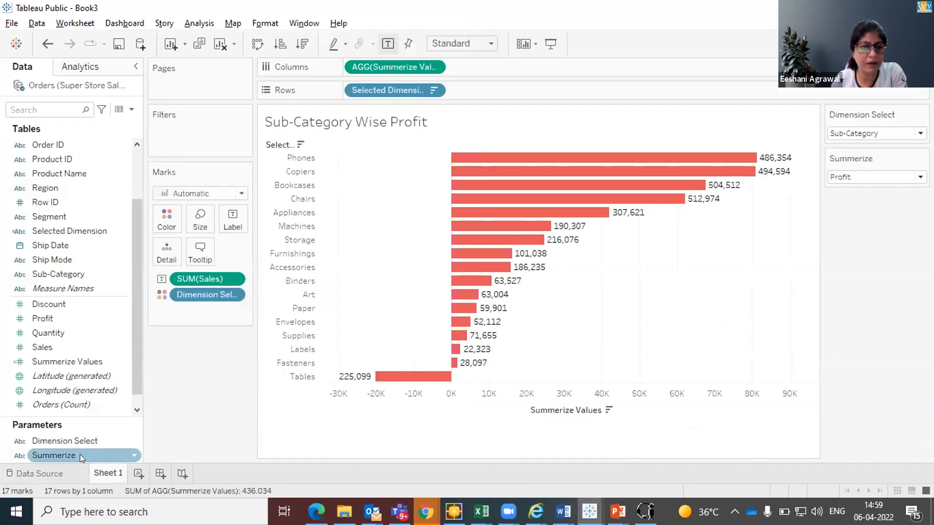
pyautogui.rightClick(126, 452)
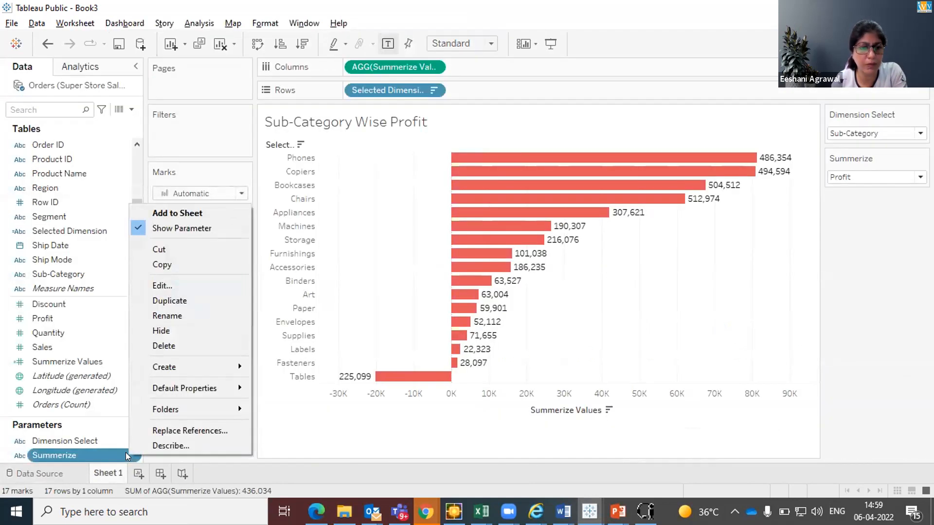
pyautogui.click(155, 285)
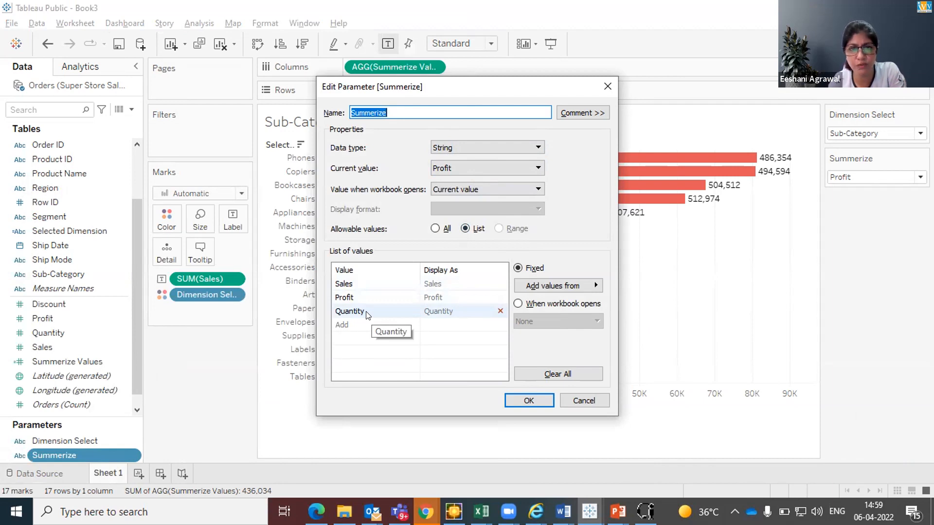
pyautogui.click(515, 399)
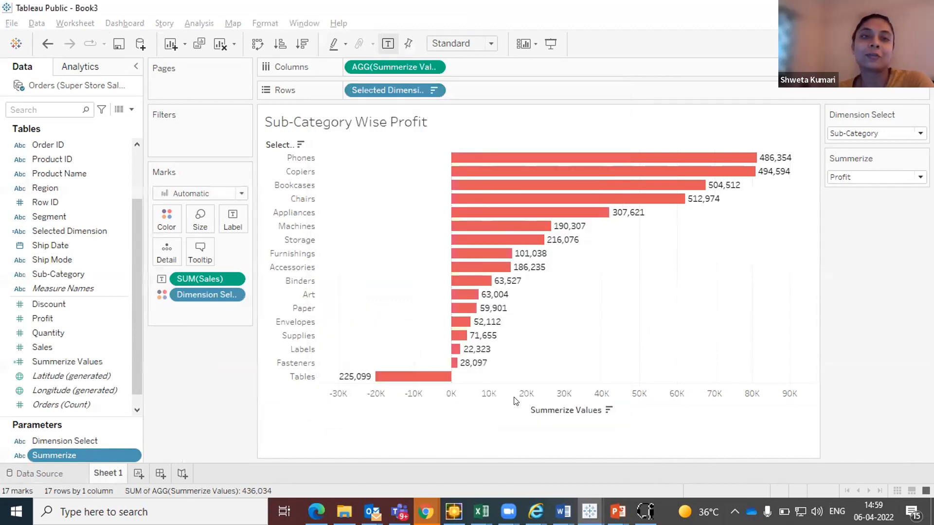
# Remove the blank line before END in the Summerize Values formula and set the Summerize parameter to Sales
pyautogui.click(103, 362)
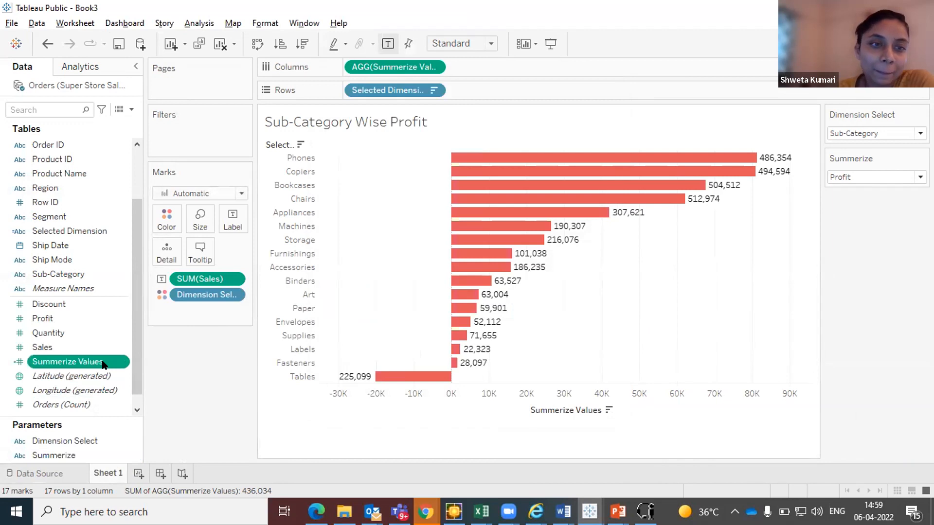
pyautogui.rightClick(103, 363)
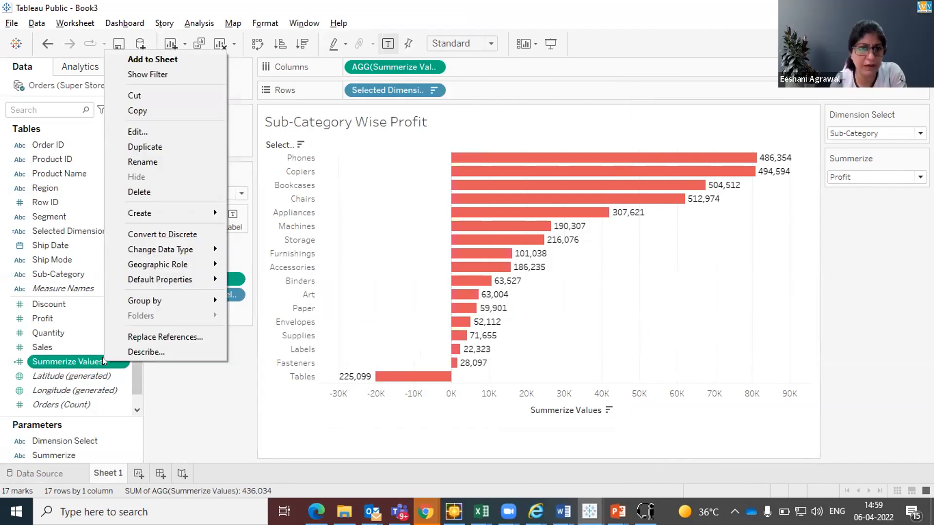
pyautogui.click(138, 134)
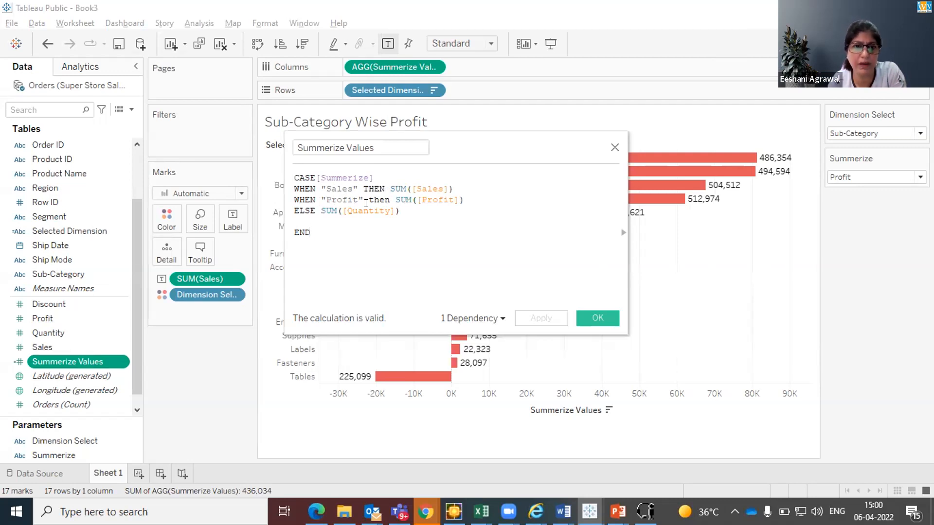
pyautogui.click(301, 217)
pyautogui.press('BackSpace')
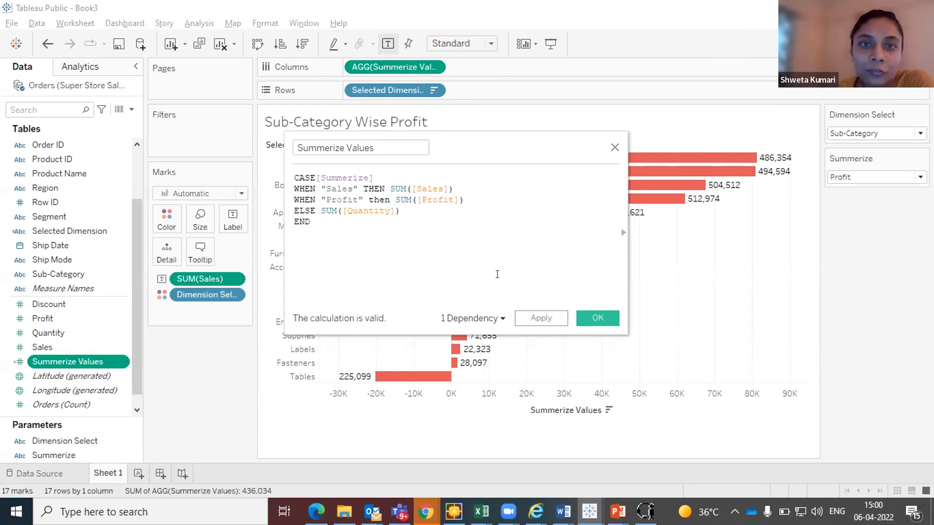
pyautogui.click(592, 313)
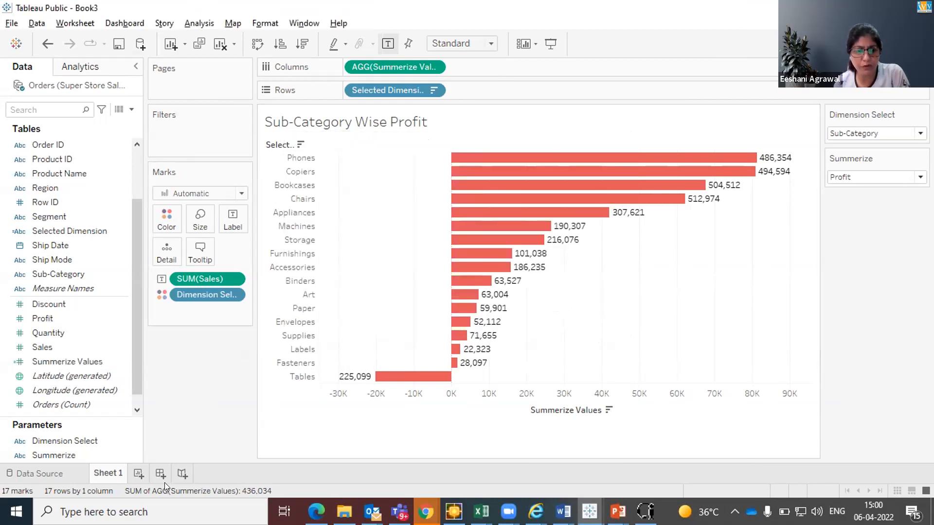
pyautogui.click(846, 178)
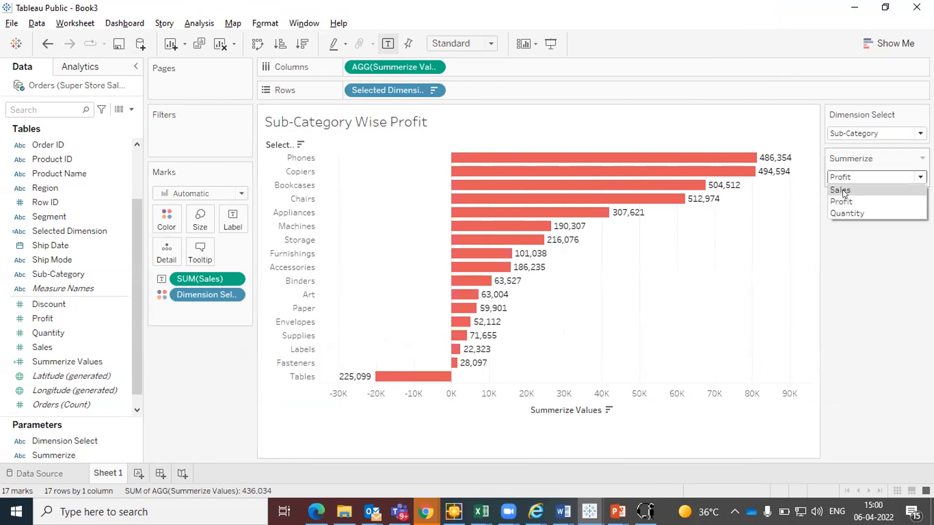
pyautogui.click(842, 189)
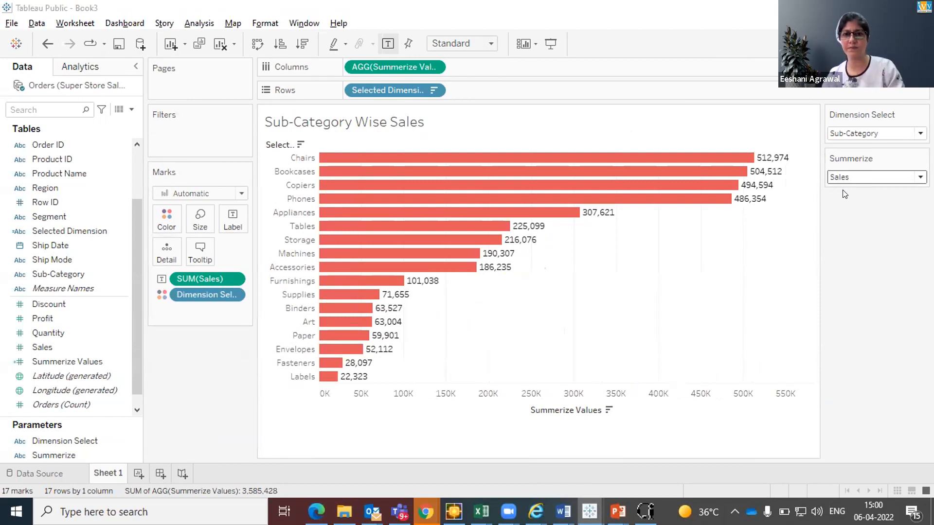
pyautogui.hotkey('alt', 'Tab')
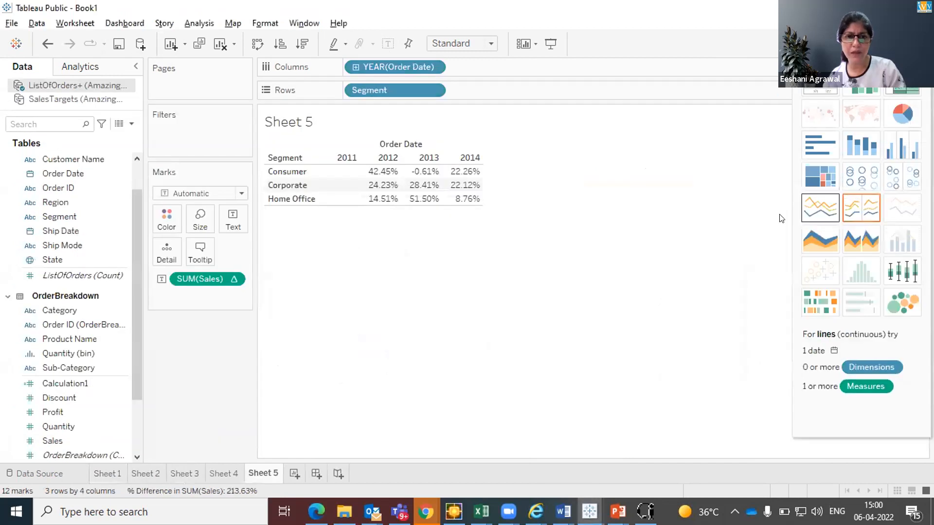
pyautogui.hotkey('alt', 'Tab')
pyautogui.hotkey('alt', 'Tab')
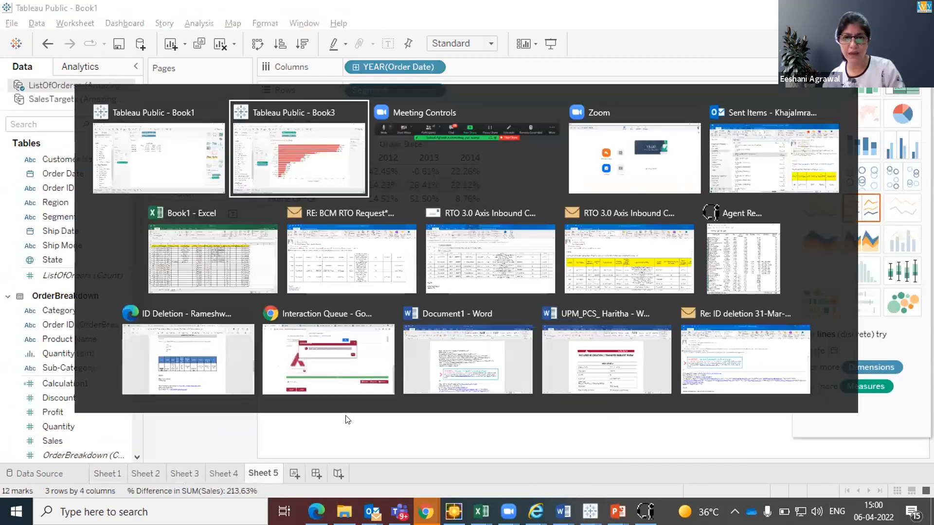
pyautogui.hotkey('alt', 'Down')
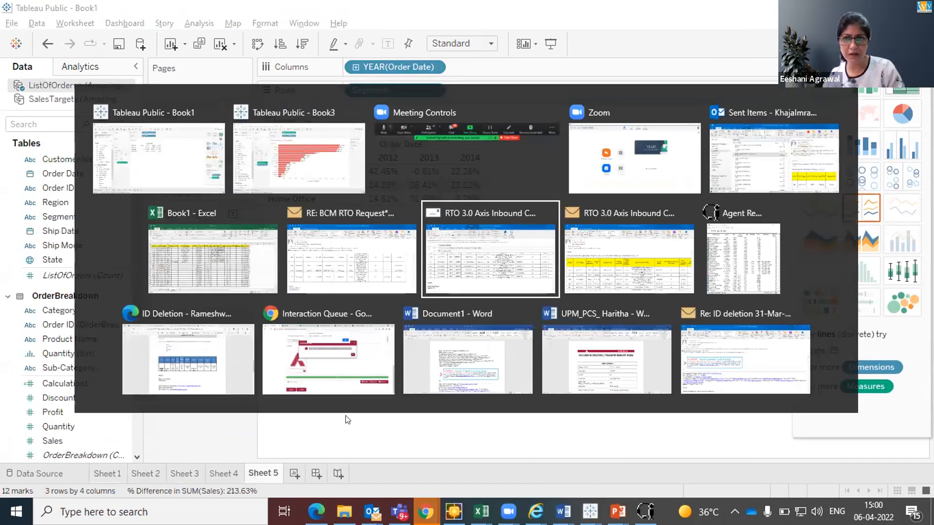
pyautogui.hotkey('alt', 'Left')
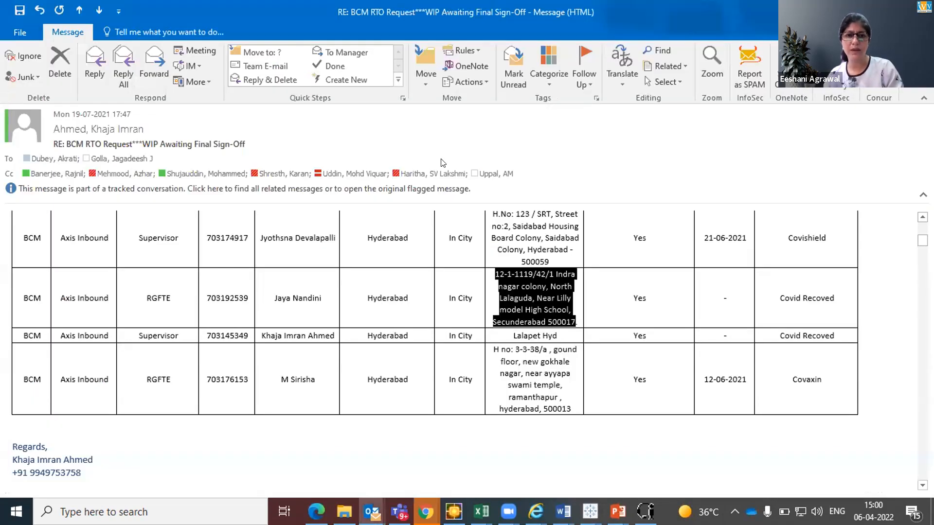
pyautogui.hotkey('alt', 'Tab')
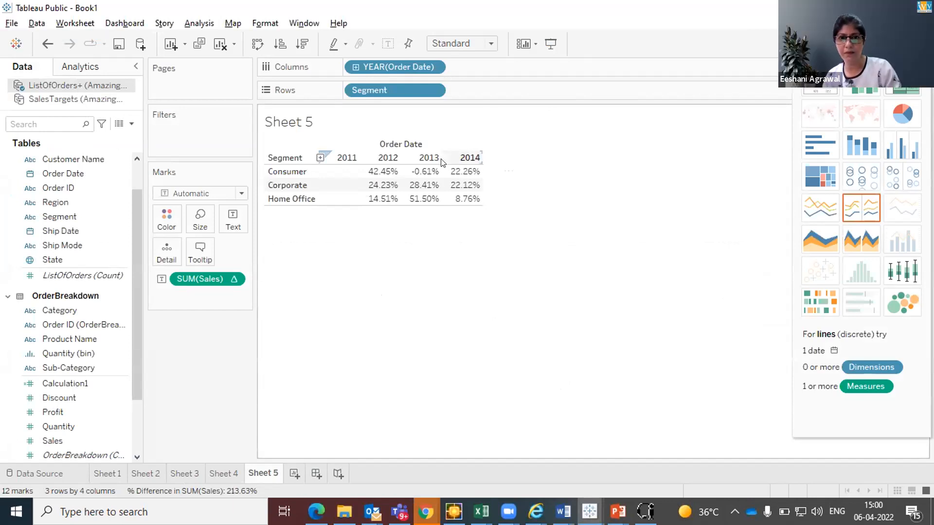
pyautogui.hotkey('alt', 'Tab')
pyautogui.press('Tab')
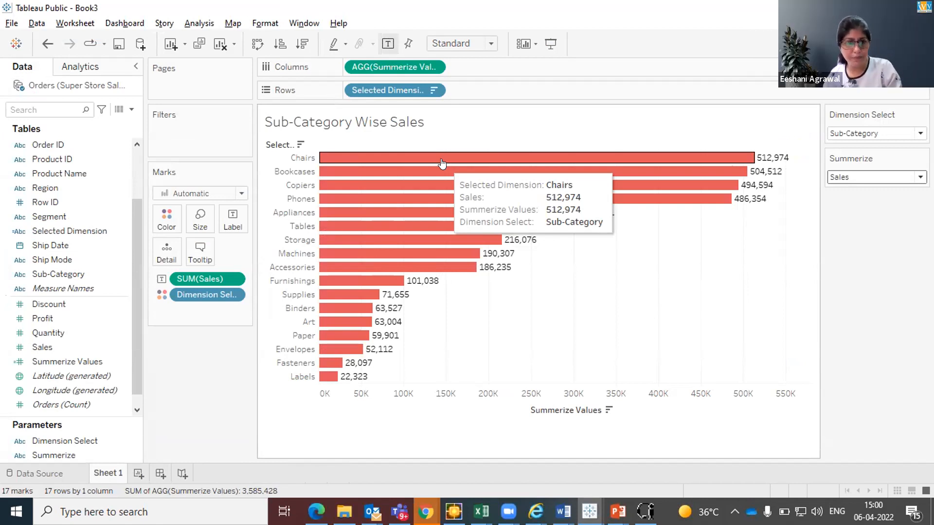
pyautogui.click(57, 474)
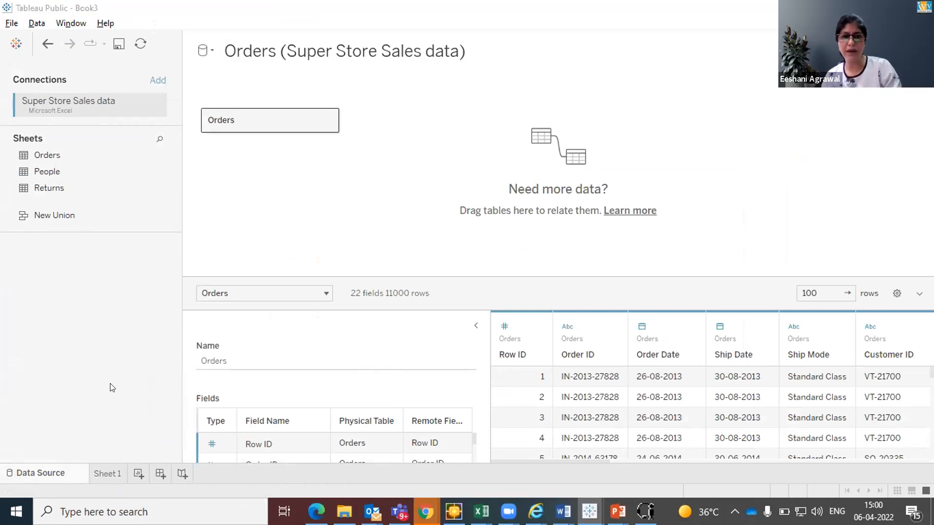
pyautogui.hotkey('alt', 'Tab')
pyautogui.hotkey('alt', 'shift', 'Tab')
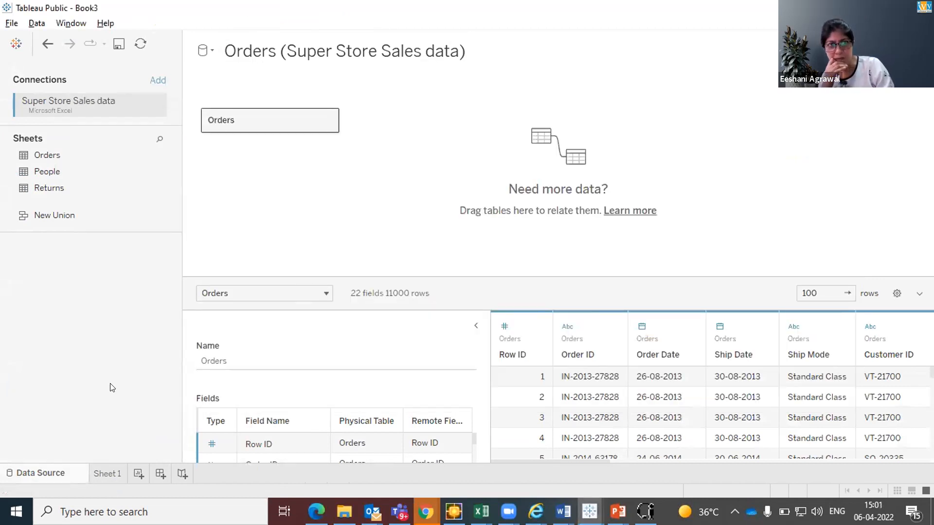
pyautogui.click(105, 474)
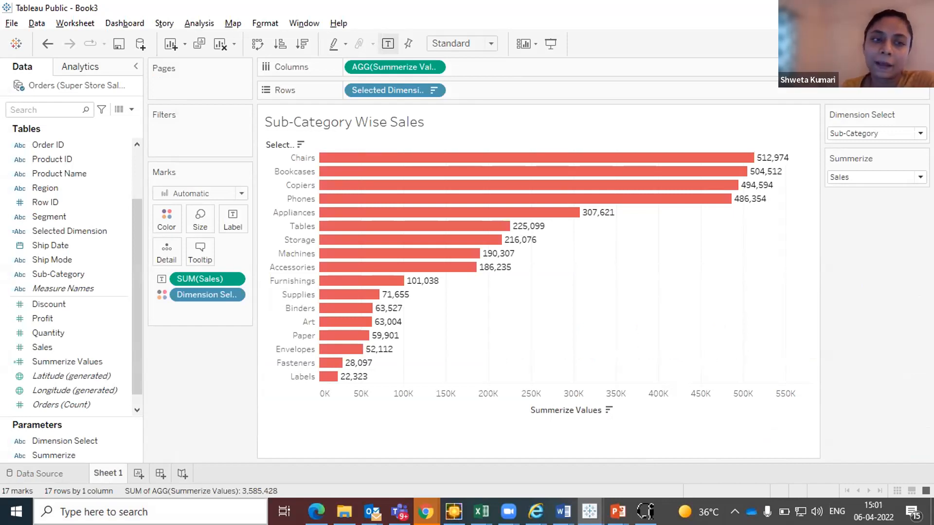
# Remove the Dimension Select colour and SUM(Sales) label fields from the marks and turn on the chart's automatic mark labels
pyautogui.moveTo(199, 289); pyautogui.dragTo(199, 387)
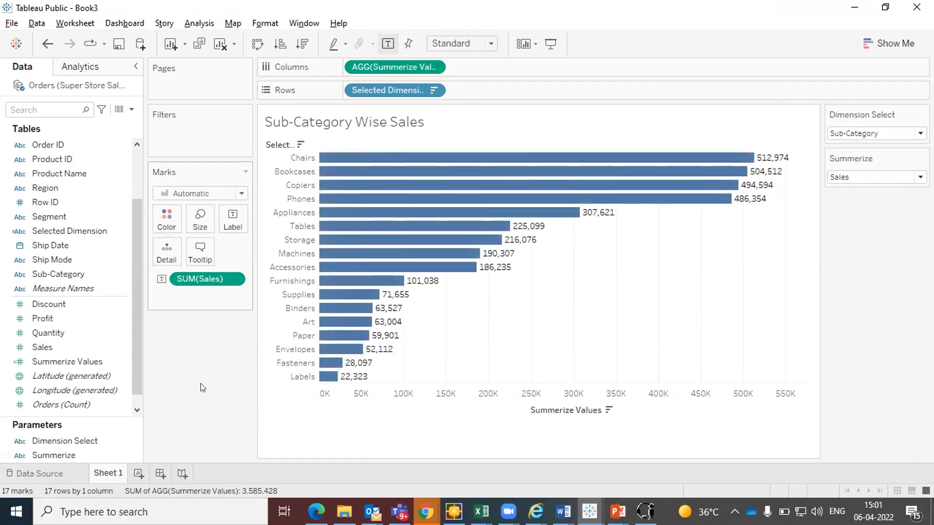
pyautogui.moveTo(207, 279); pyautogui.dragTo(219, 368)
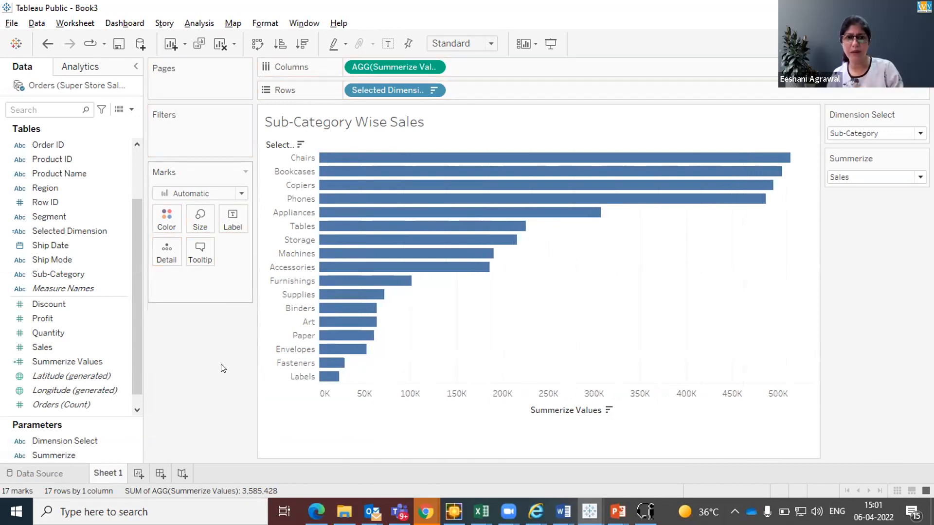
pyautogui.click(389, 42)
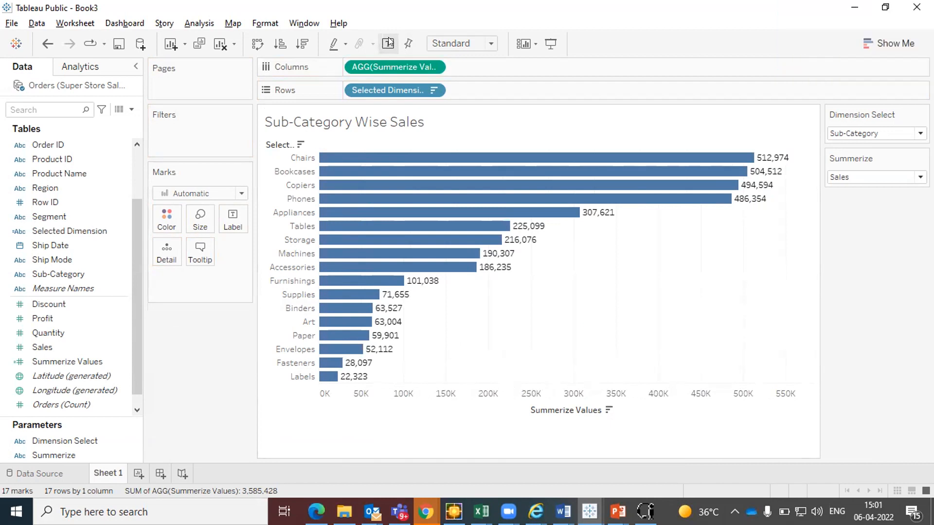
# Switch the Summerize parameter to Profit and finally to Quantity to test the bar labels
pyautogui.click(869, 177)
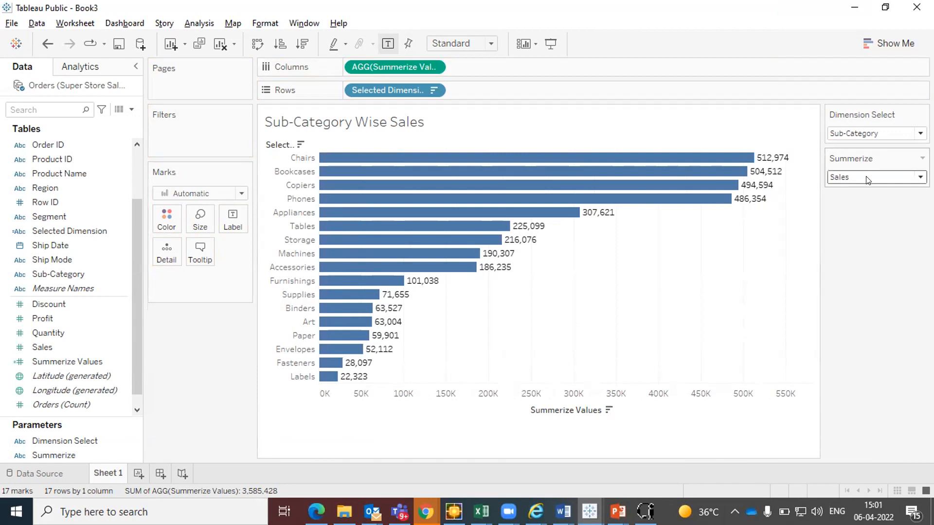
pyautogui.click(855, 201)
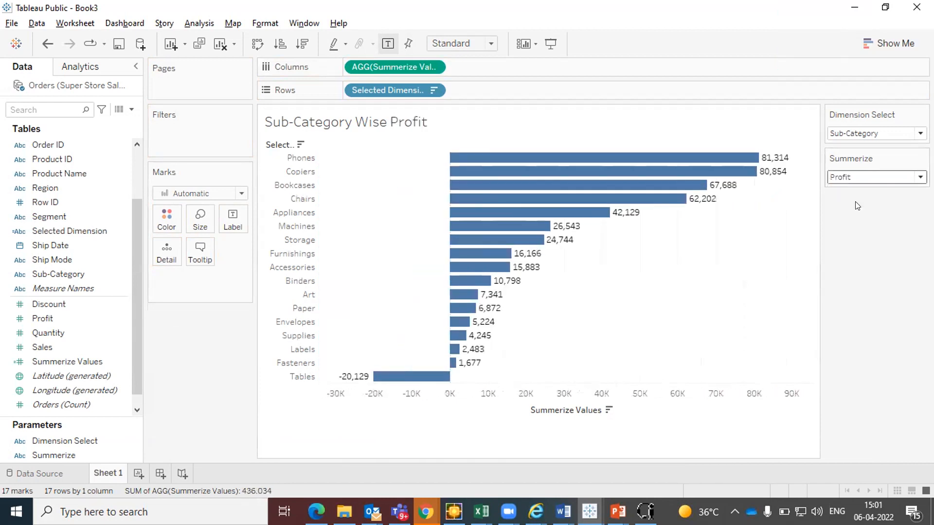
pyautogui.click(846, 177)
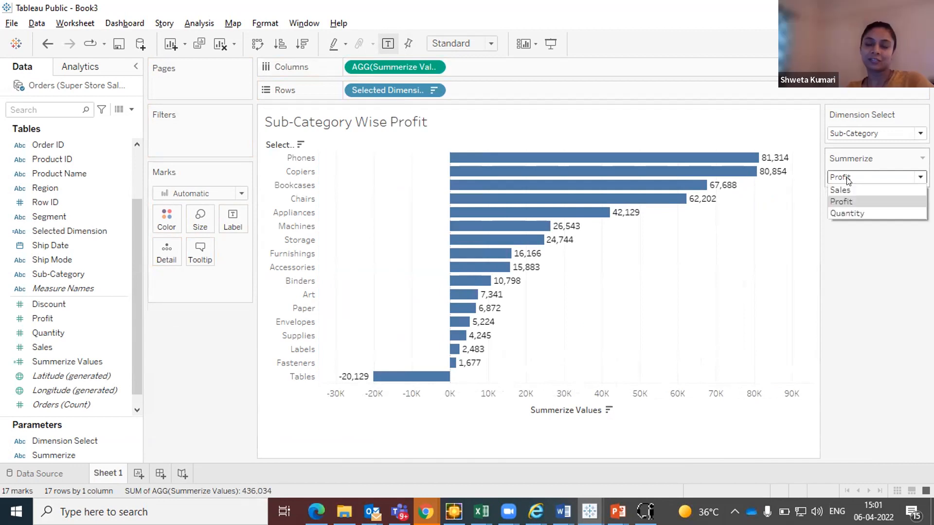
pyautogui.click(846, 212)
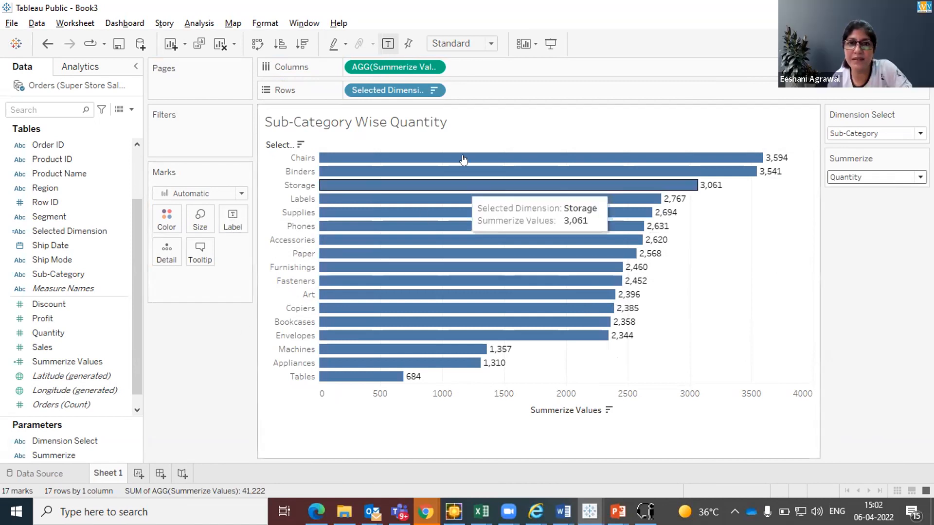
# Turn the mark labels off and back on for the Quantity chart
pyautogui.click(387, 44)
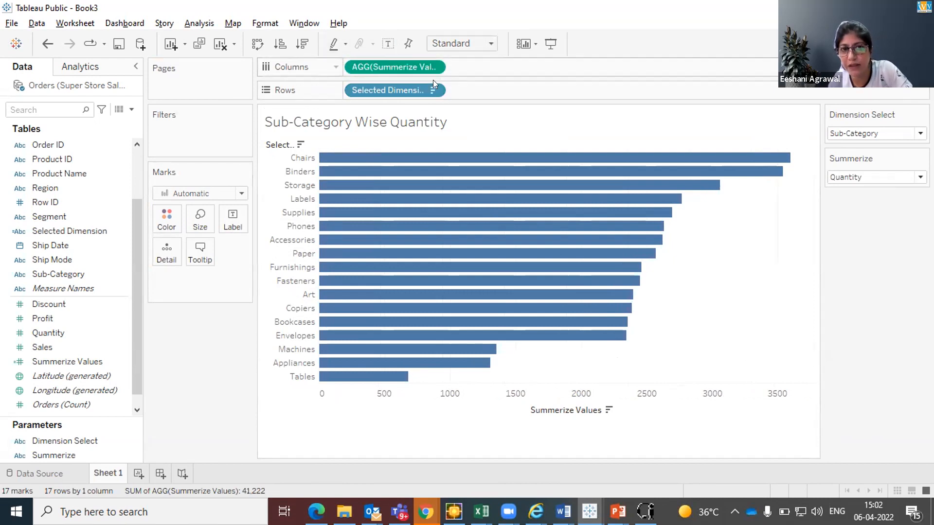
pyautogui.click(388, 45)
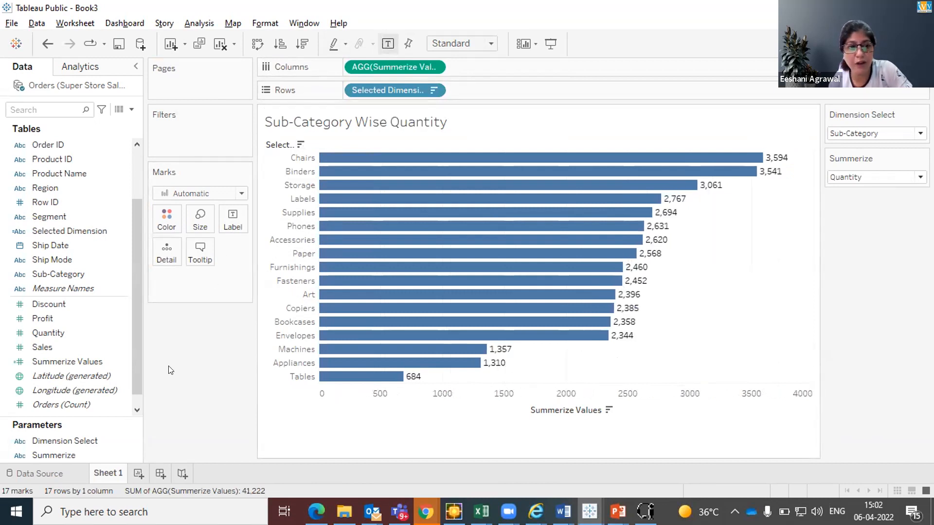
# Label the bars with the Sales measure as a demonstration and remove SUM(Sales) from the marks
pyautogui.click(80, 361)
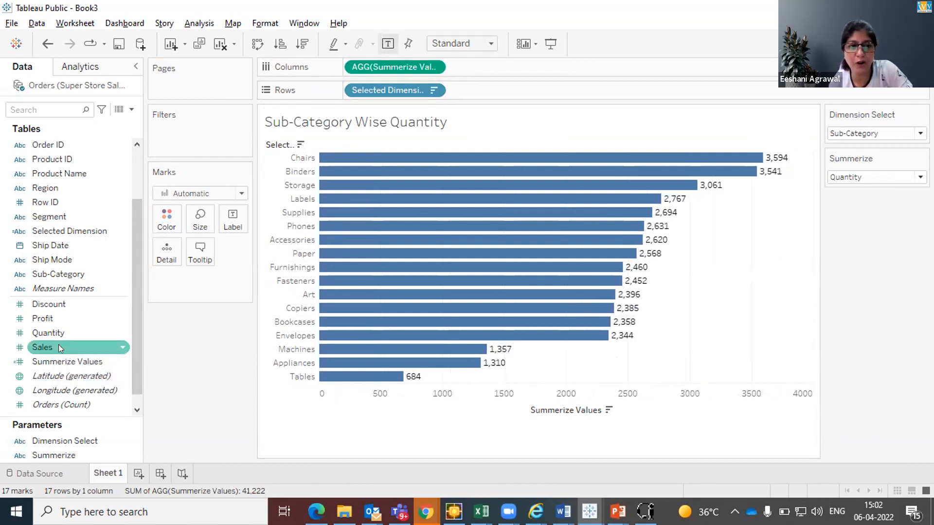
pyautogui.moveTo(58, 344); pyautogui.dragTo(234, 222)
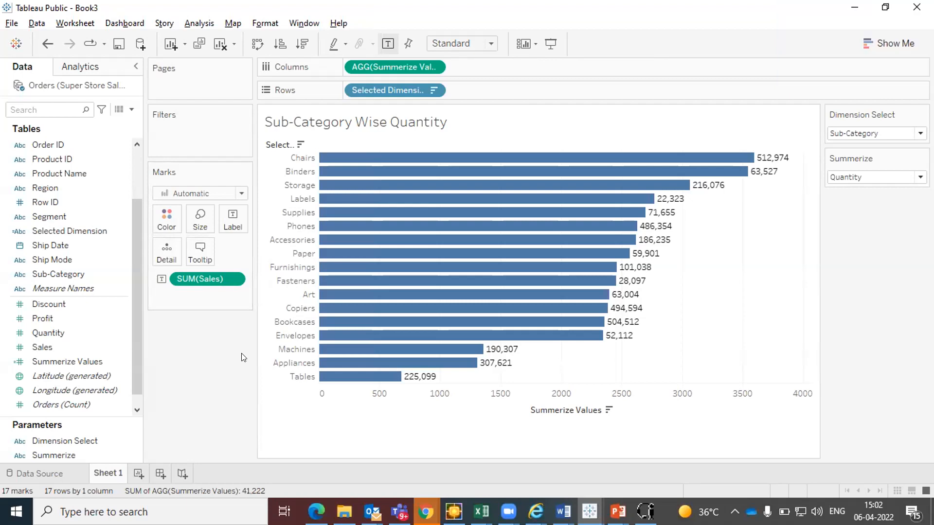
pyautogui.moveTo(214, 280); pyautogui.dragTo(218, 352)
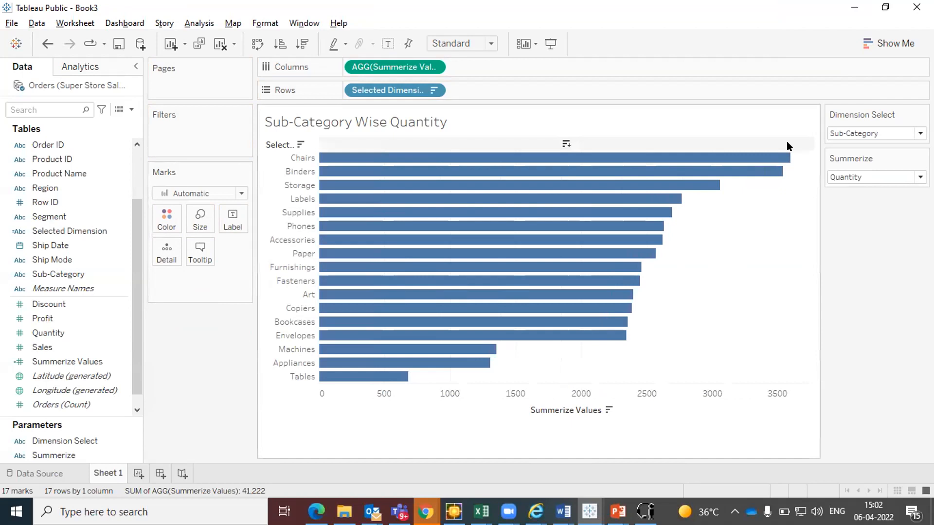
# Turn on the automatic mark labels for the Sub-Category Wise Quantity bar chart
pyautogui.click(388, 43)
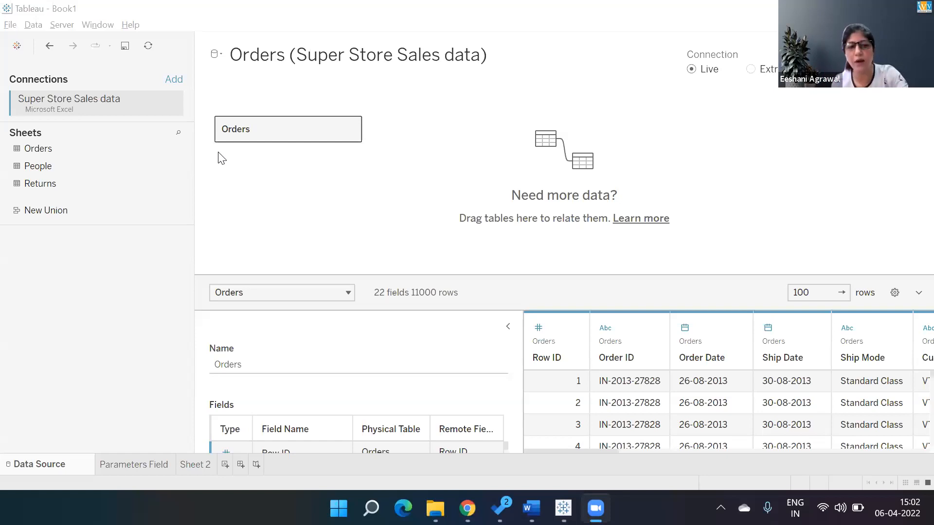
# Switch to the Book1 workbook and view Sheet 2 and the Parameters Field sheet
pyautogui.click(187, 471)
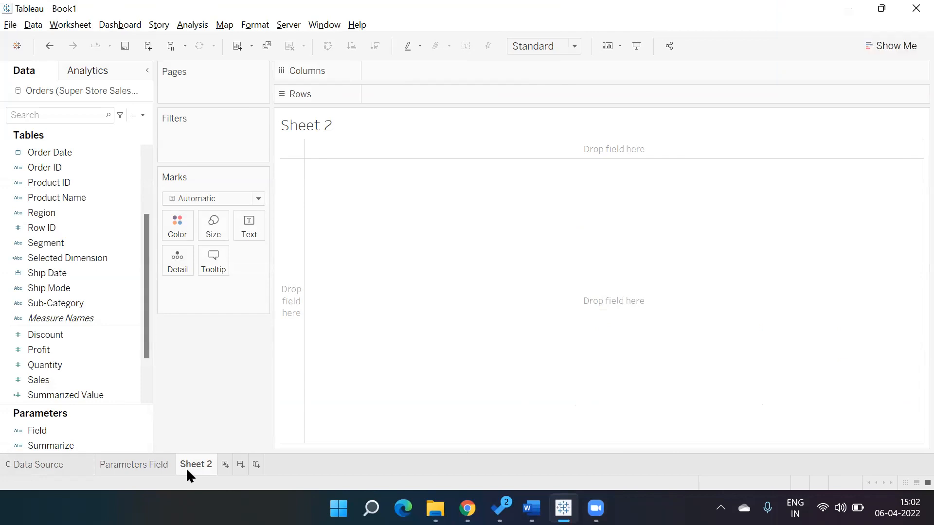
pyautogui.click(134, 466)
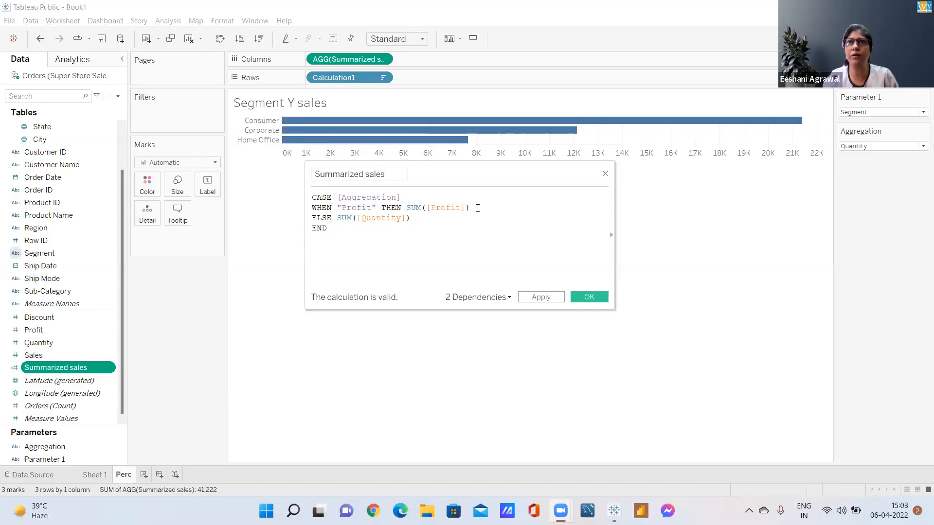
# Try the Profit branch of the Summarized sales calculation without the SUM function around [Profit]
pyautogui.hotkey('ctrl', 'shift', 'Left')
pyautogui.hotkey('ctrl', 'shift', 'Left')
pyautogui.hotkey('ctrl', 'shift', 'Left')
pyautogui.hotkey('ctrl', 'shift', 'Left')
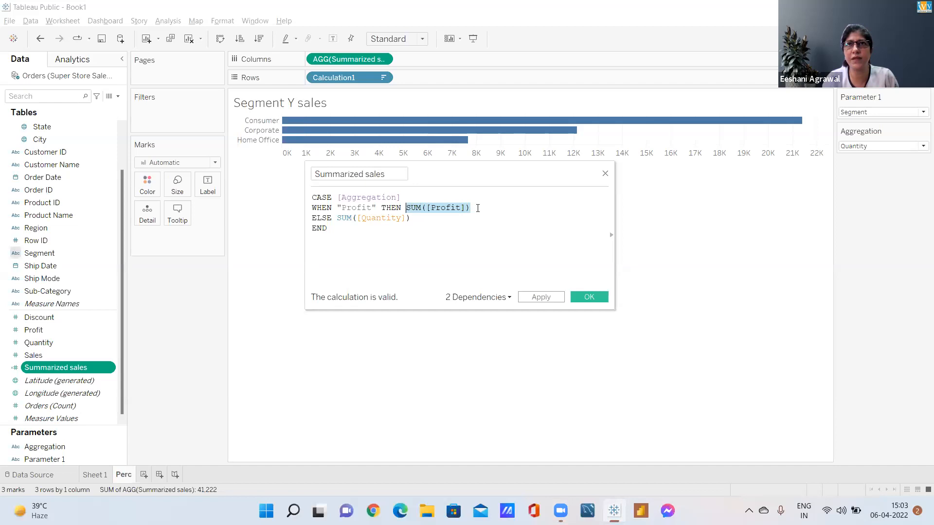
pyautogui.hotkey('ctrl', 'Left')
pyautogui.hotkey('ctrl', 'shift', 'Right')
pyautogui.press('Delete')
pyautogui.press('Right')
pyautogui.press('Right')
pyautogui.press('Right')
pyautogui.press('Right')
pyautogui.press('Right')
pyautogui.press('Right')
pyautogui.press('Right')
pyautogui.press('Right')
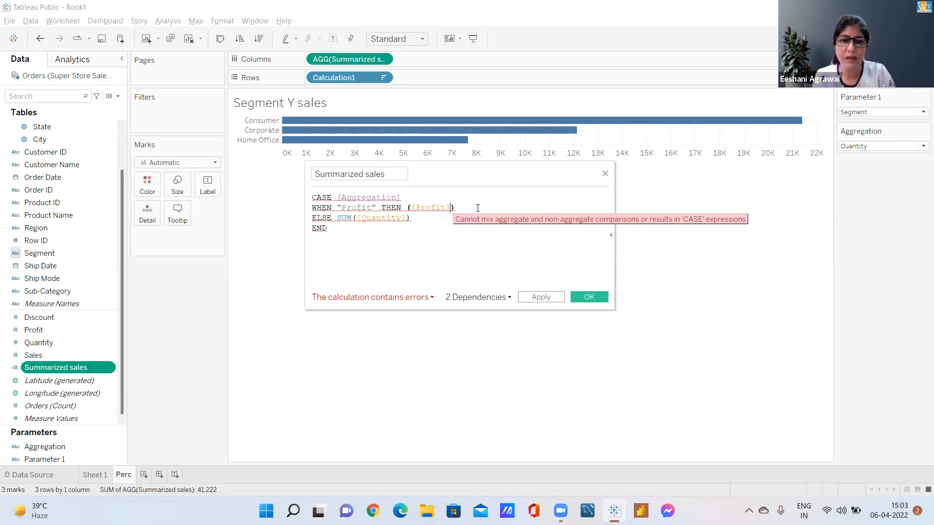
pyautogui.write('/')
pyautogui.press('BackSpace')
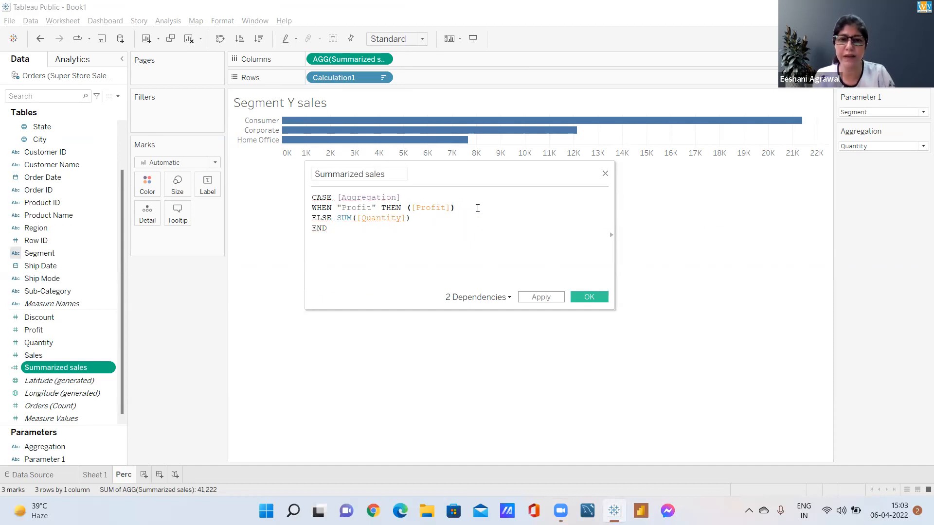
# Put the SUM function back in front of ([Profit]) in the Summarized sales calculation
pyautogui.press('Left')
pyautogui.press('Left')
pyautogui.press('Left')
pyautogui.press('Left')
pyautogui.press('Left')
pyautogui.press('Left')
pyautogui.press('Left')
pyautogui.press('Left')
pyautogui.press('Left')
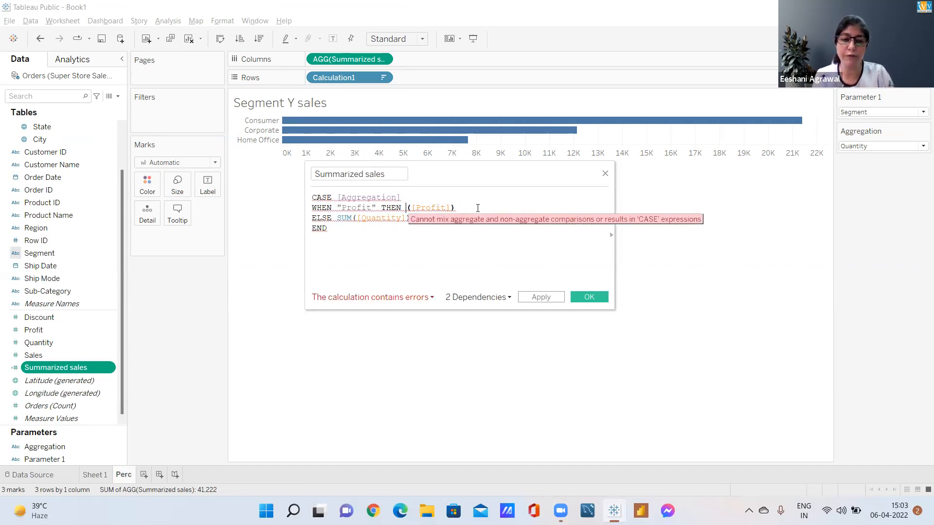
pyautogui.write('SUM')
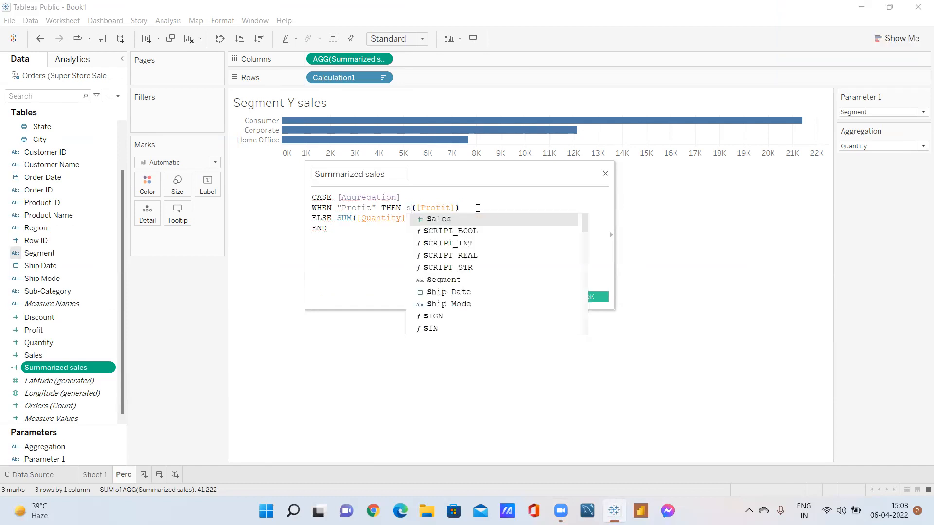
# Change the Profit branch of the Summarized sales calculation to SUM([Profit])/SUM([Sales])
pyautogui.click(477, 208)
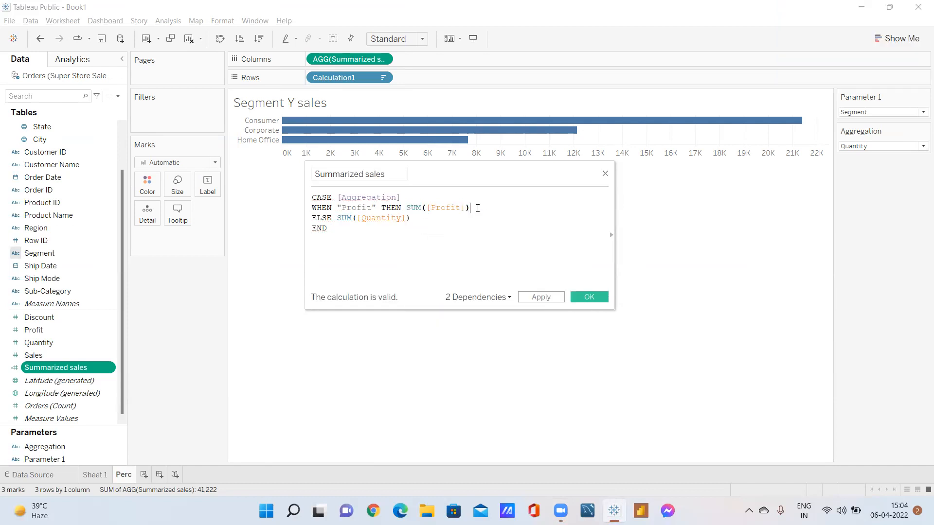
pyautogui.write('/')
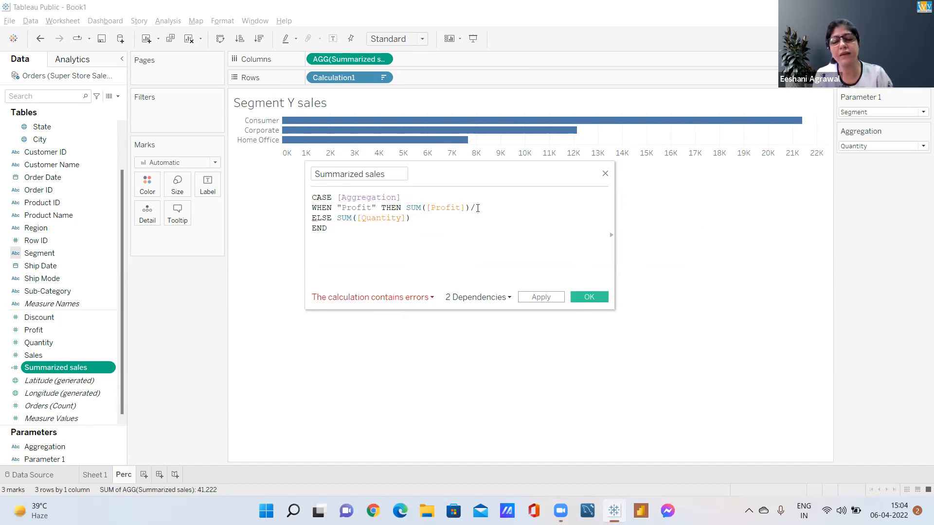
pyautogui.write('SUM()')
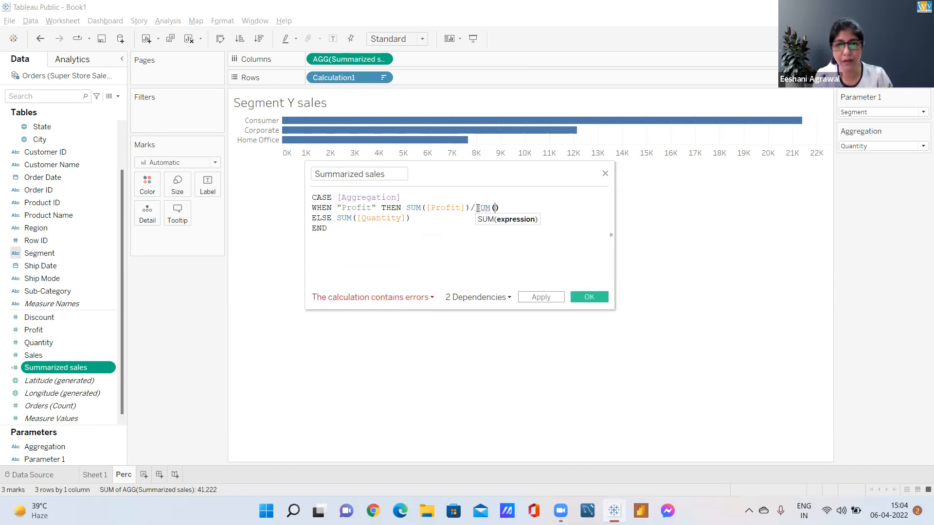
pyautogui.write('Sa')
pyautogui.press('Return')
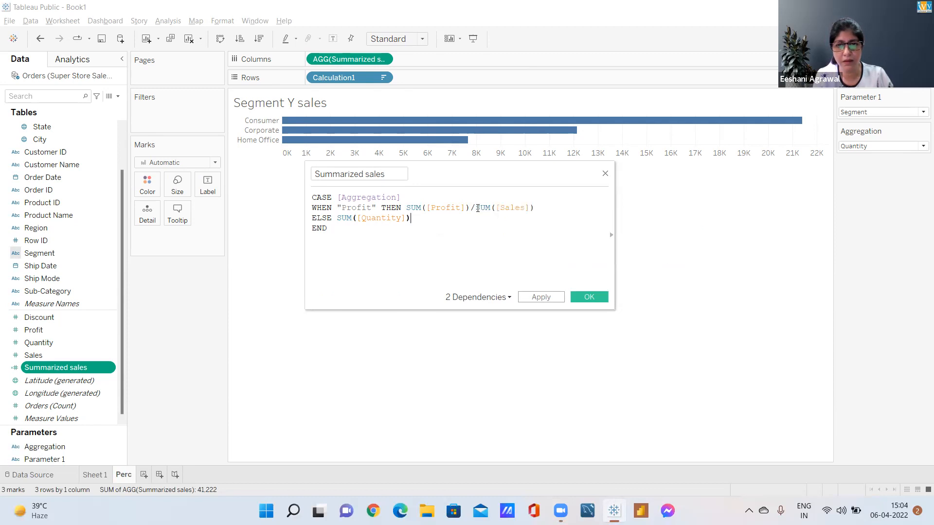
pyautogui.press('Left')
pyautogui.press('Left')
pyautogui.press('Left')
pyautogui.press('Left')
pyautogui.press('Left')
pyautogui.press('Left')
pyautogui.press('Left')
pyautogui.press('Left')
pyautogui.press('Left')
pyautogui.press('Left')
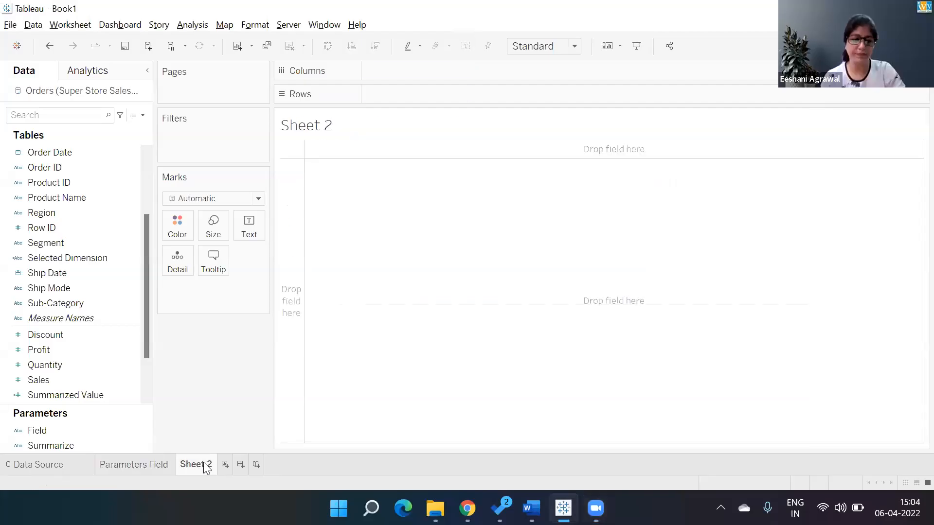
# In the Book1 workbook, rename Sheet 2 as Top N
pyautogui.doubleClick(195, 464)
pyautogui.write('Top ')
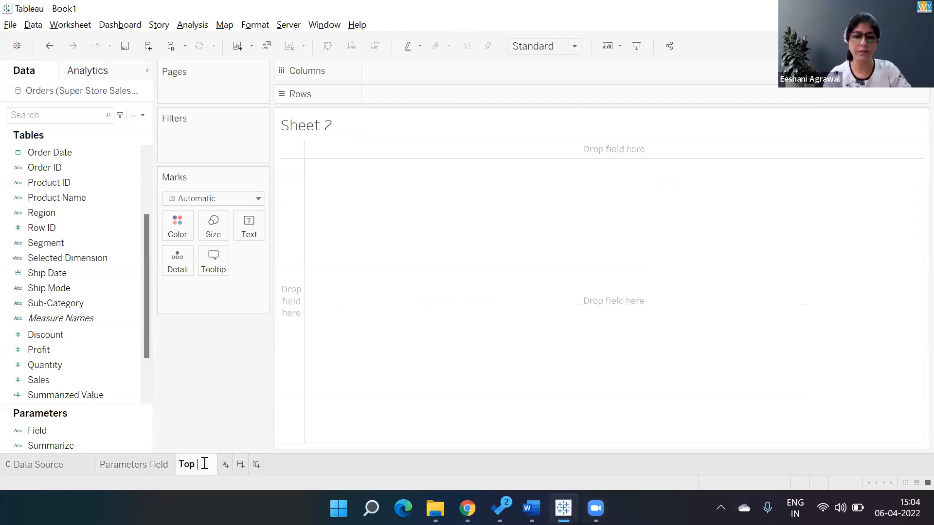
pyautogui.write('N')
pyautogui.press('Return')
# Add Sub-Category and Sales to the Top N sheet and show them as horizontal bars
pyautogui.click(66, 303)
pyautogui.doubleClick(66, 304)
pyautogui.click(63, 380)
pyautogui.doubleClick(63, 380)
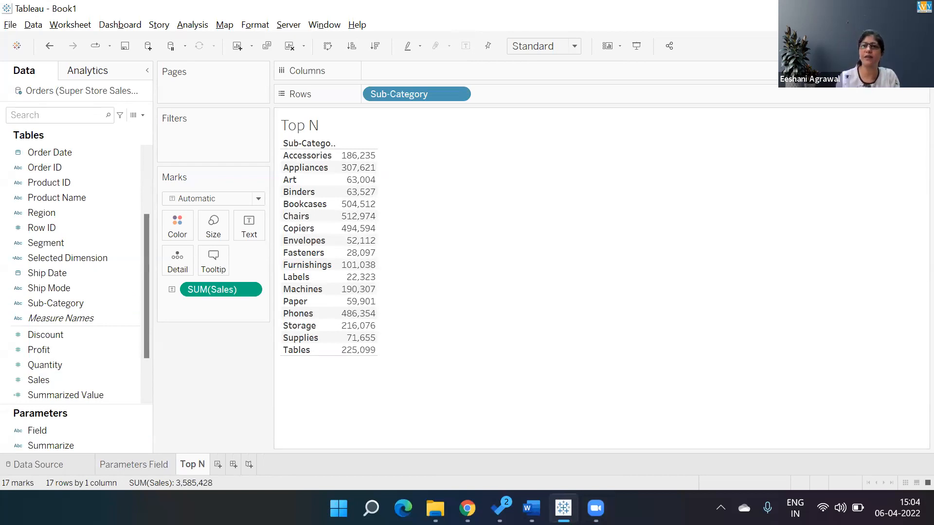
pyautogui.hotkey('ctrl', '1')
pyautogui.click(811, 153)
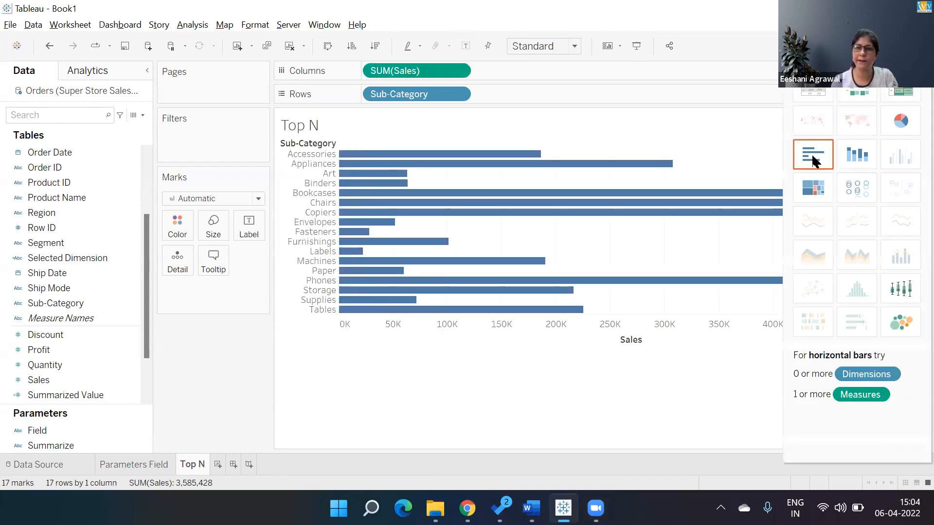
# Sort the sub-category bars in descending order of Sales and close the chart type suggestions
pyautogui.click(650, 342)
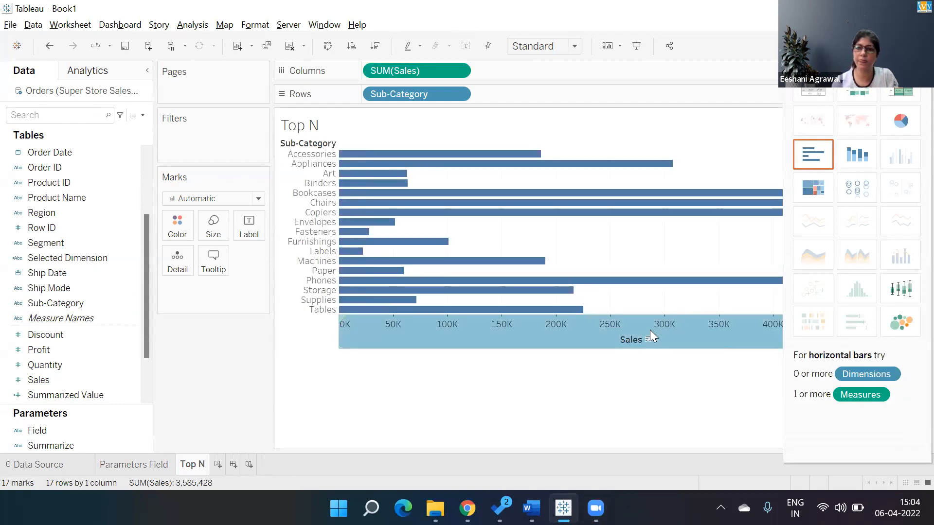
pyautogui.click(646, 339)
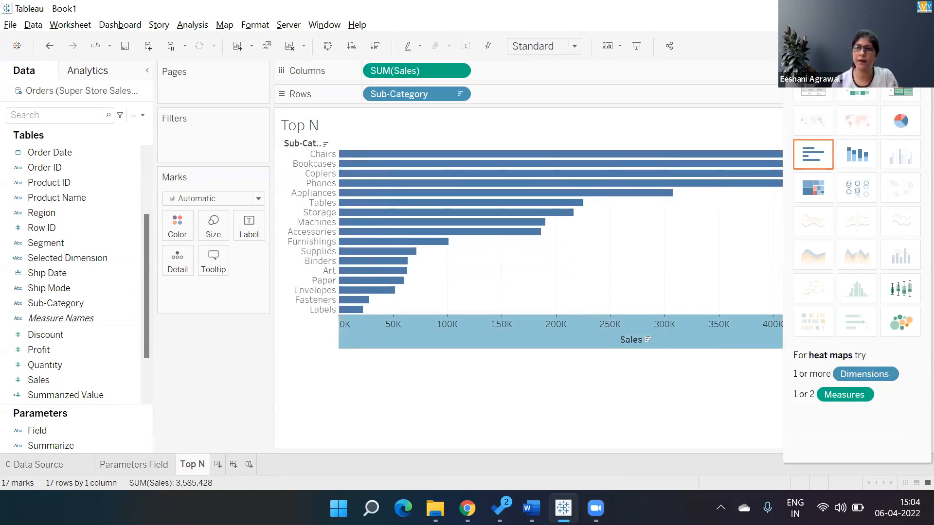
pyautogui.hotkey('ctrl', '1')
pyautogui.click(557, 417)
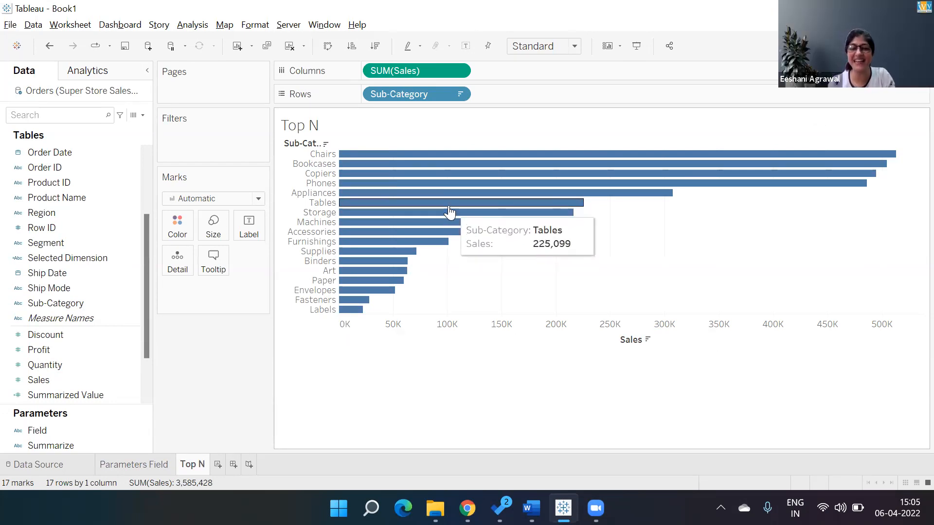
# Filter Sub-Category by field to the top 5 by the sum of Sales
pyautogui.click(460, 97)
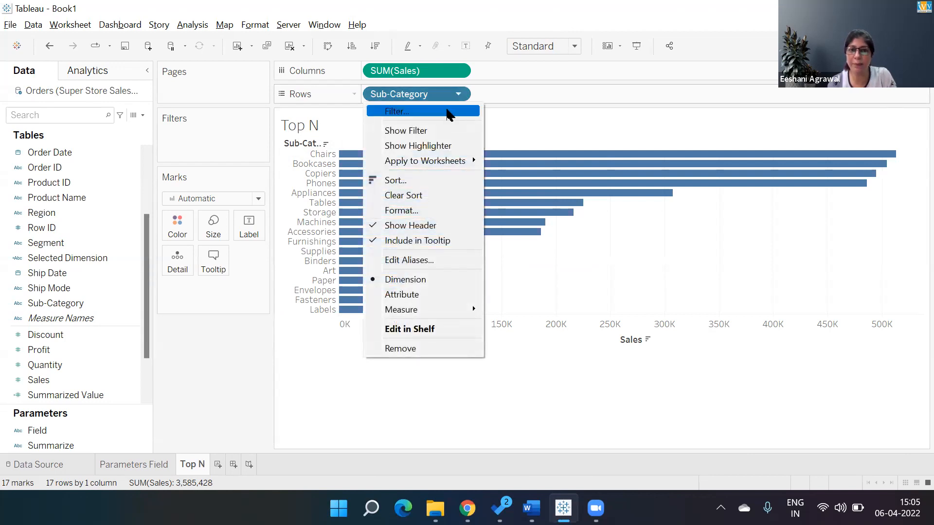
pyautogui.click(447, 112)
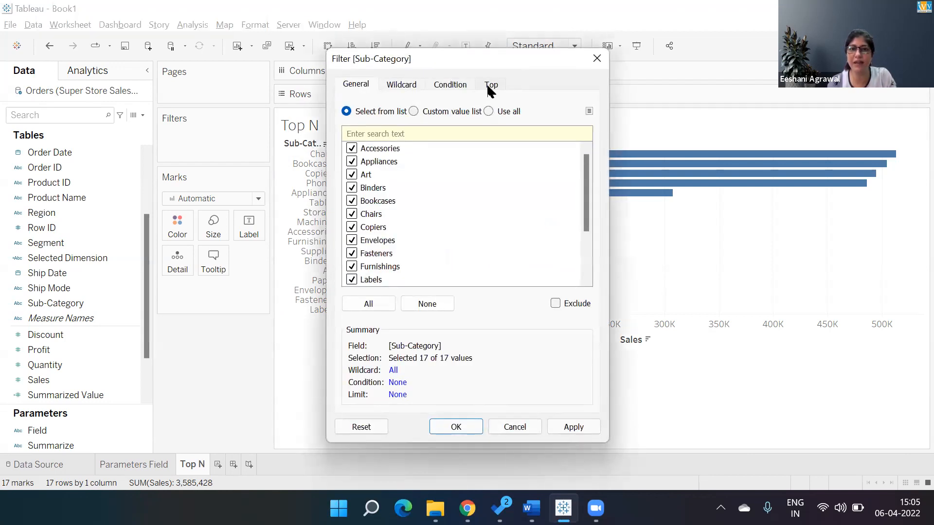
pyautogui.click(490, 84)
pyautogui.click(382, 122)
pyautogui.click(427, 134)
pyautogui.press('BackSpace')
pyautogui.press('BackSpace')
pyautogui.write('5')
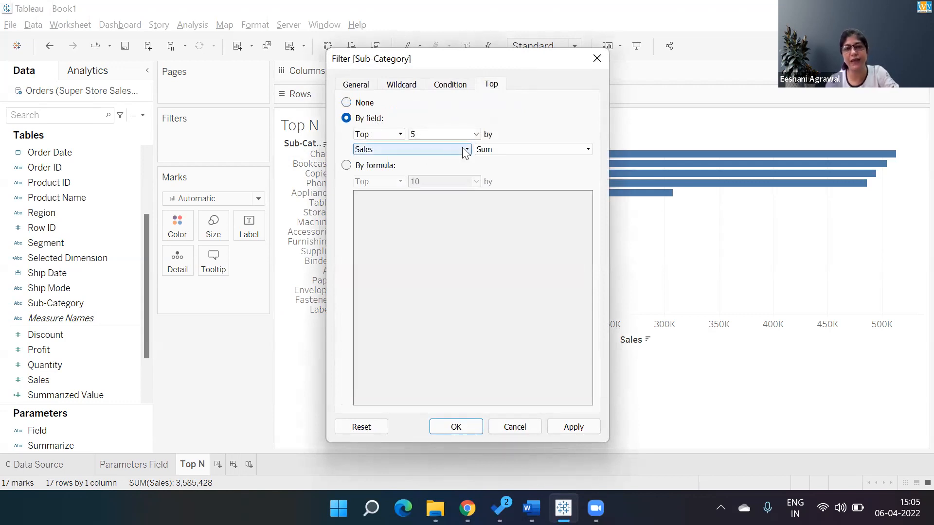
pyautogui.click(462, 423)
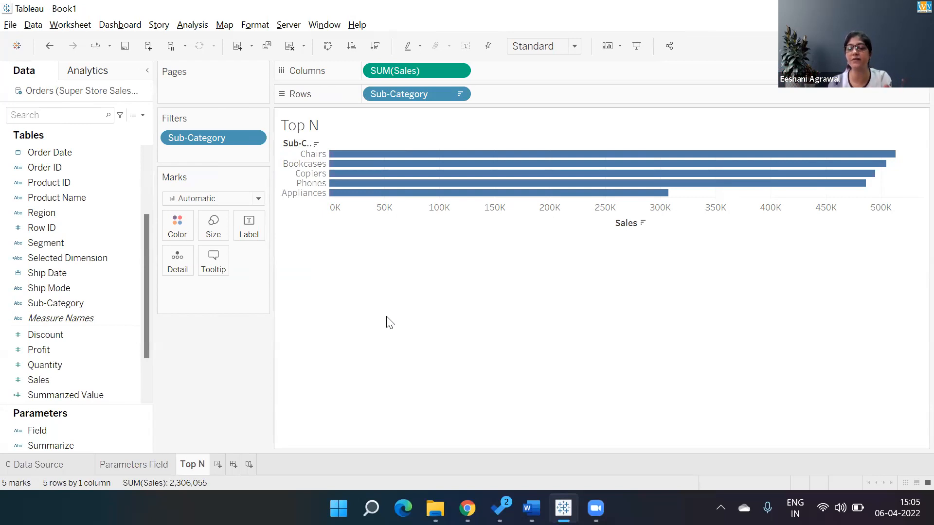
# Start a new parameter for the Sub-Category filter's top limit and name it Top N
pyautogui.click(459, 94)
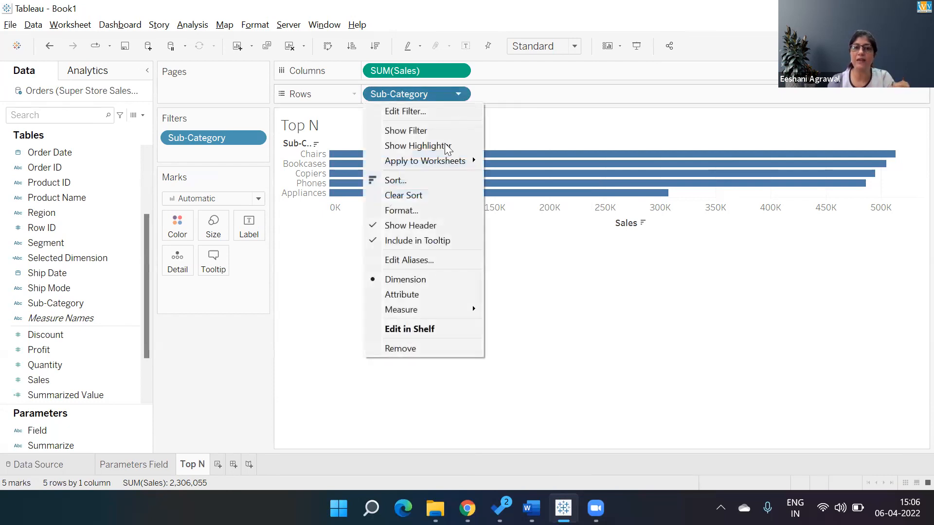
pyautogui.click(410, 112)
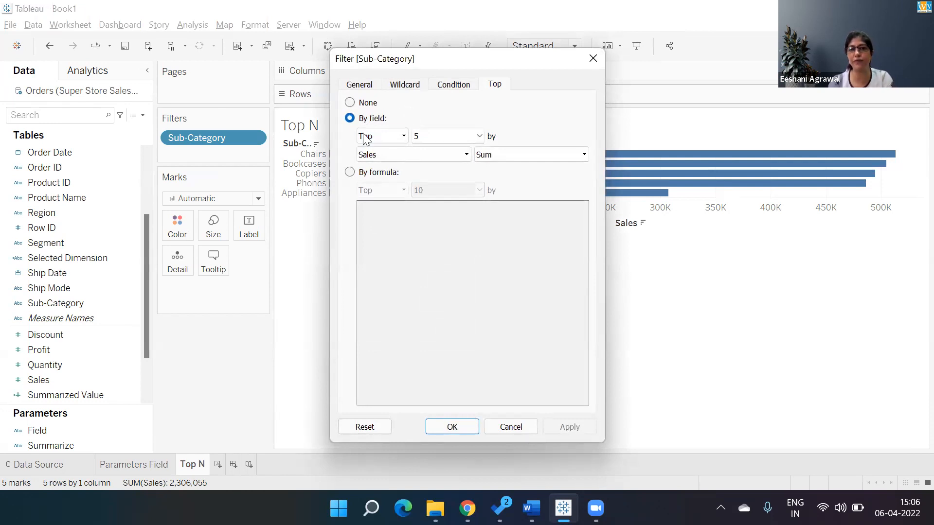
pyautogui.click(479, 136)
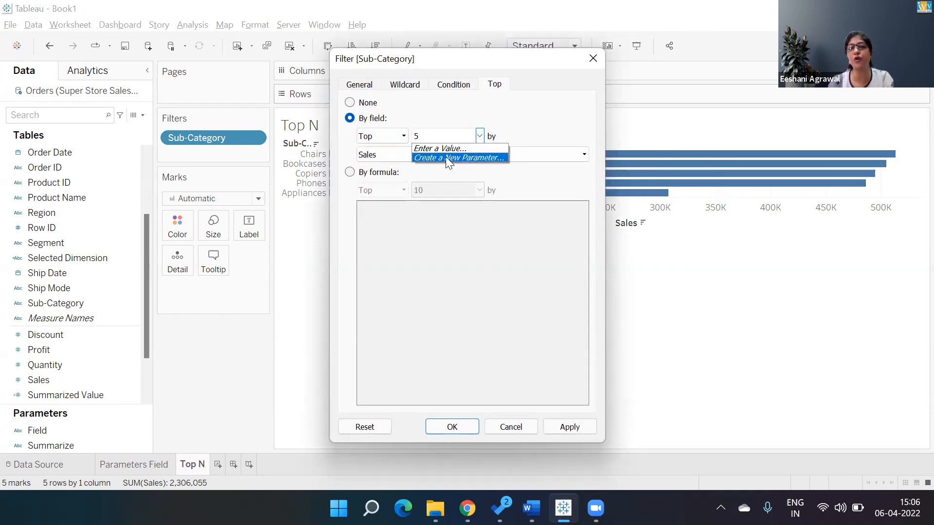
pyautogui.click(482, 158)
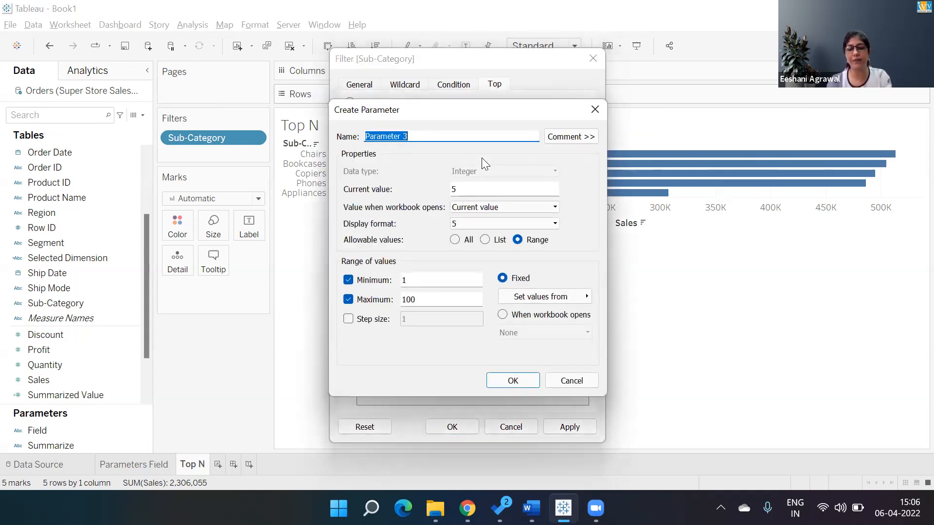
pyautogui.write('Top N')
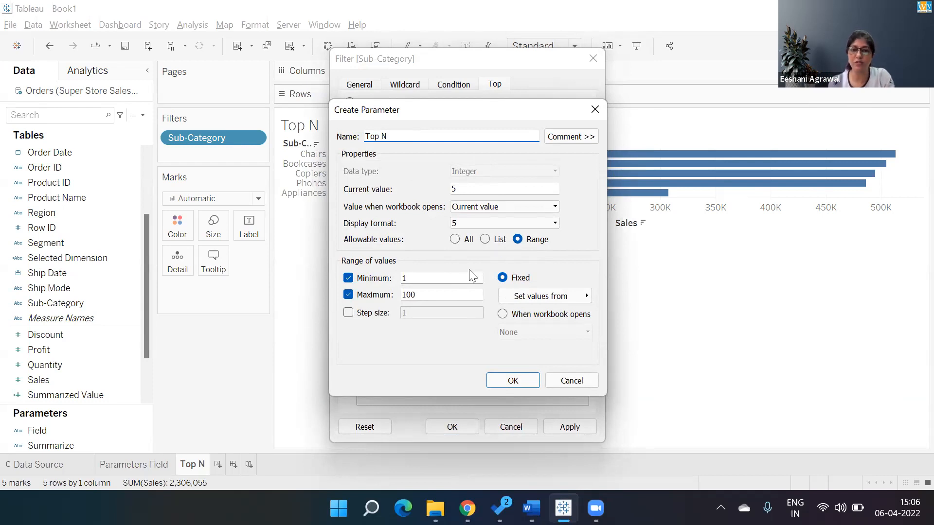
# Set the Top N parameter's maximum to 10, enable a step size of 1, and apply the parameter to the Sub-Category filter
pyautogui.click(422, 291)
pyautogui.press('BackSpace')
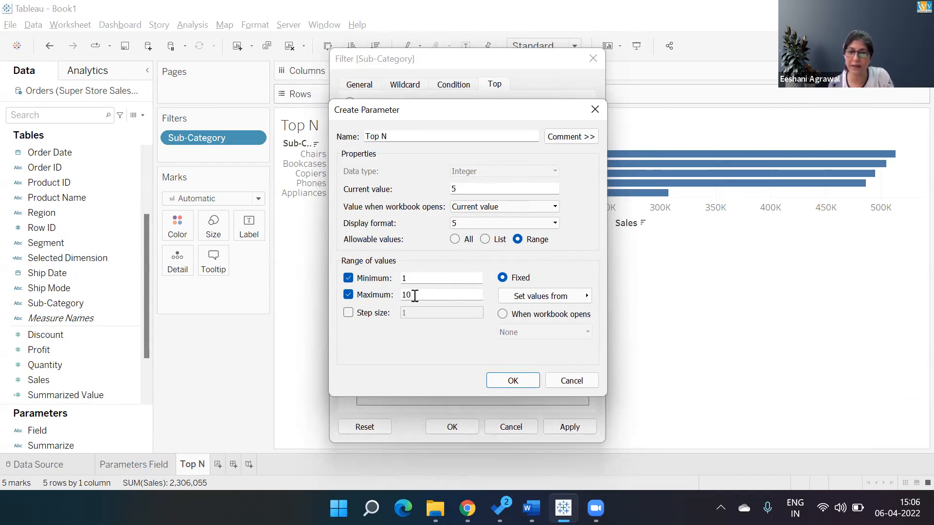
pyautogui.click(379, 314)
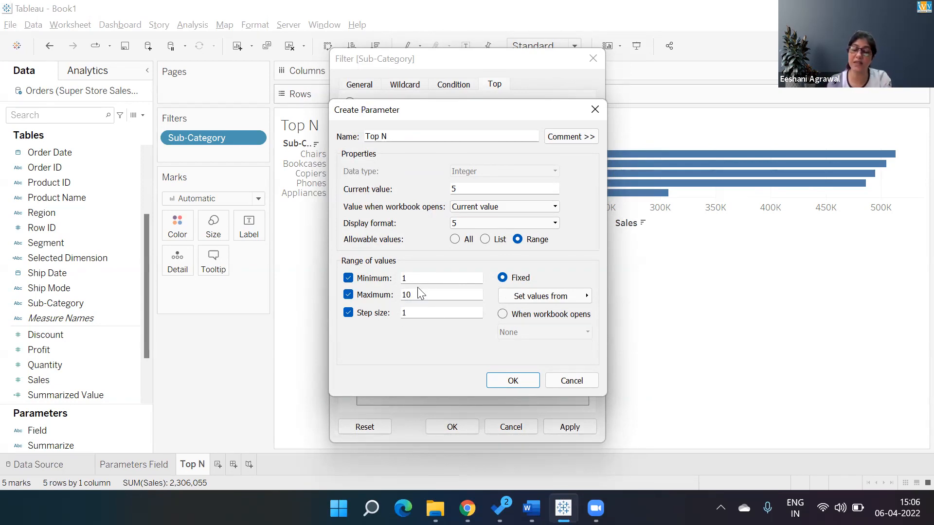
pyautogui.click(499, 382)
pyautogui.click(552, 424)
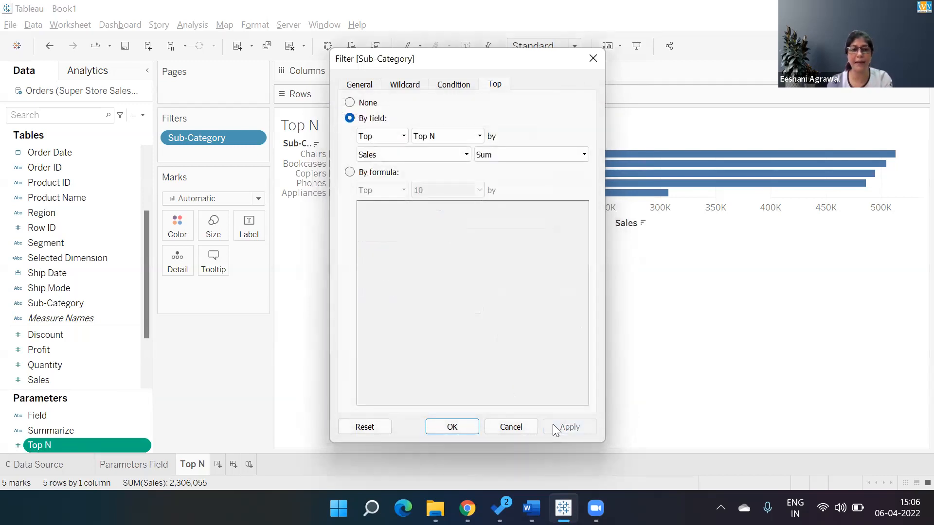
pyautogui.click(453, 428)
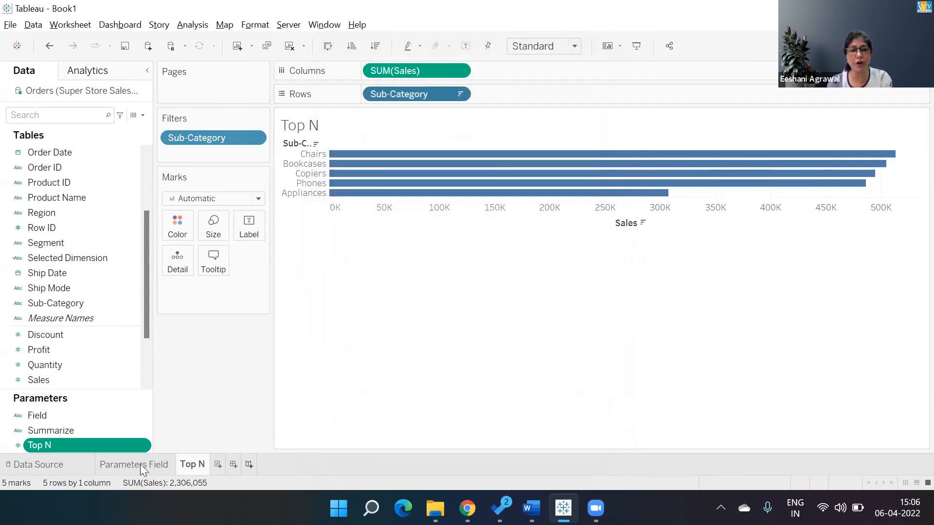
# Show the Top N parameter control on the sheet
pyautogui.rightClick(40, 447)
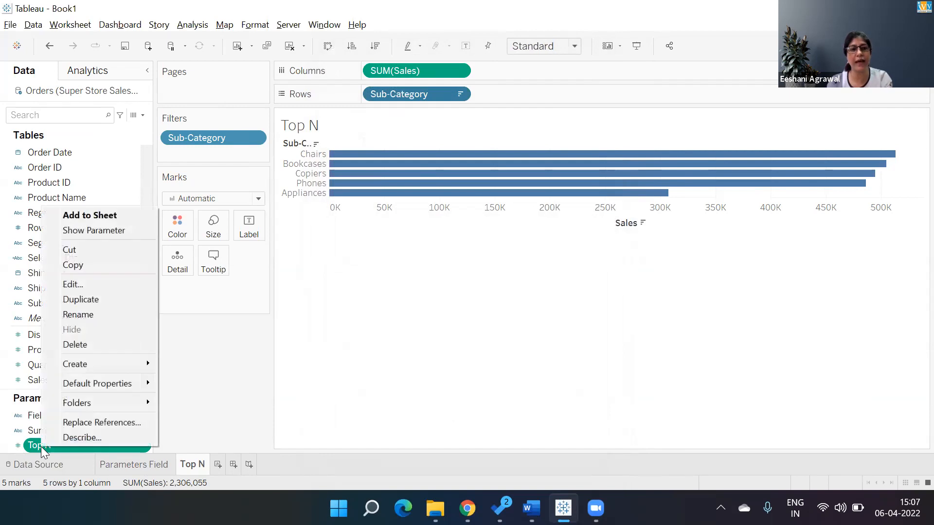
pyautogui.click(100, 229)
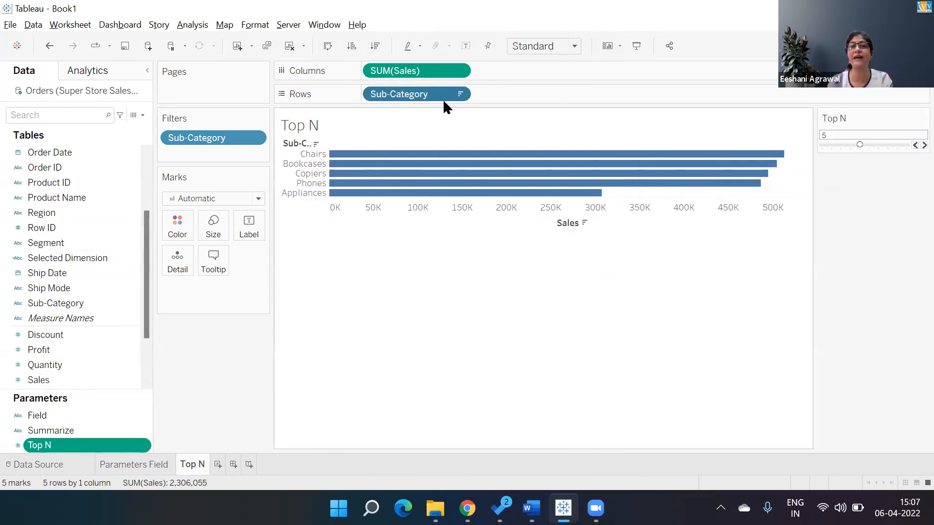
# Review the top limit settings of the Sub-Category filter and close them unchanged
pyautogui.click(459, 95)
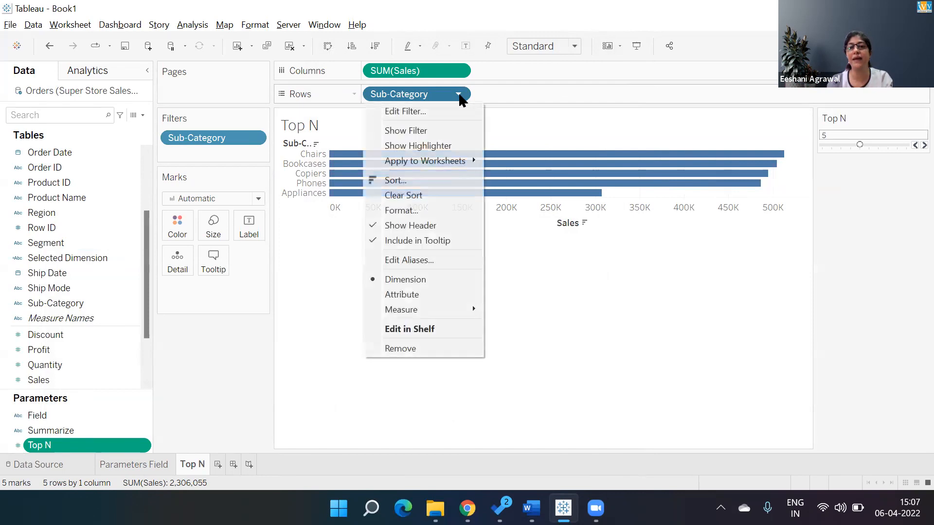
pyautogui.click(443, 115)
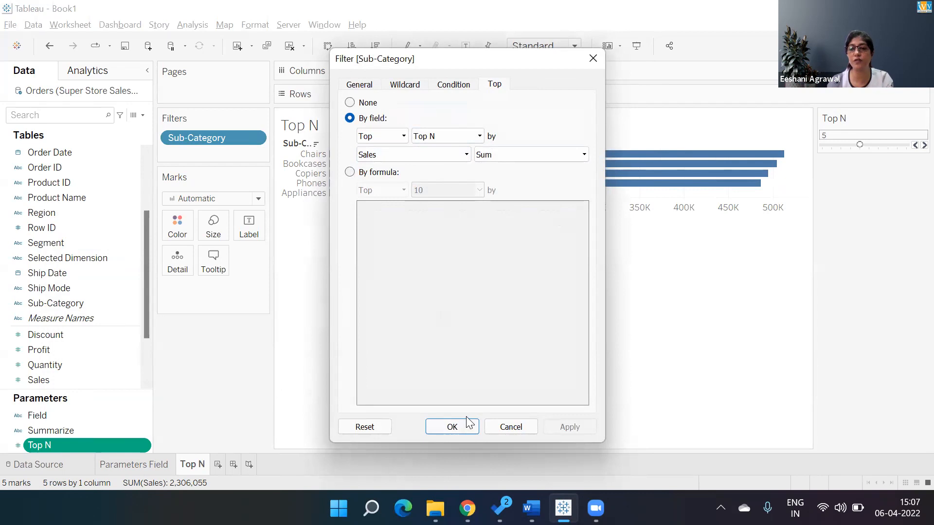
pyautogui.click(468, 432)
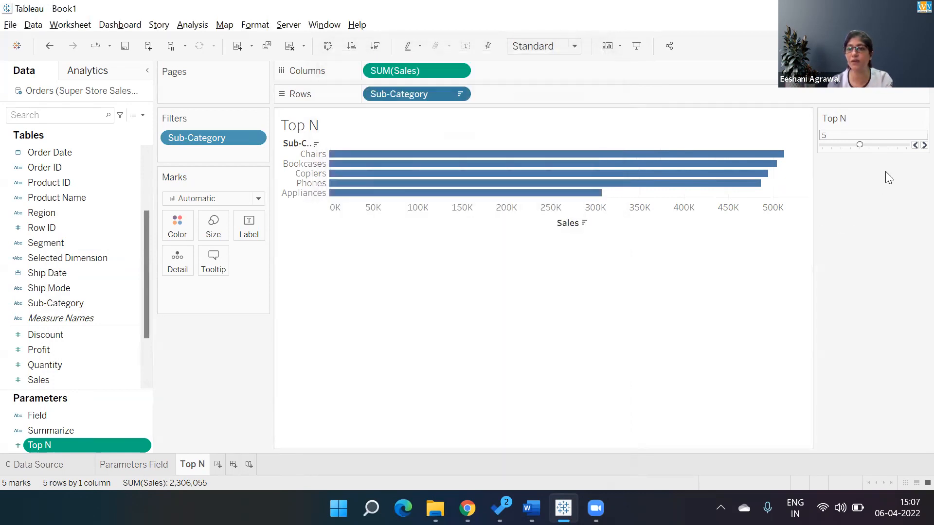
# Try the Top N control on the chart by stepping it down to 2, up to 10, and back to 7
pyautogui.click(912, 145)
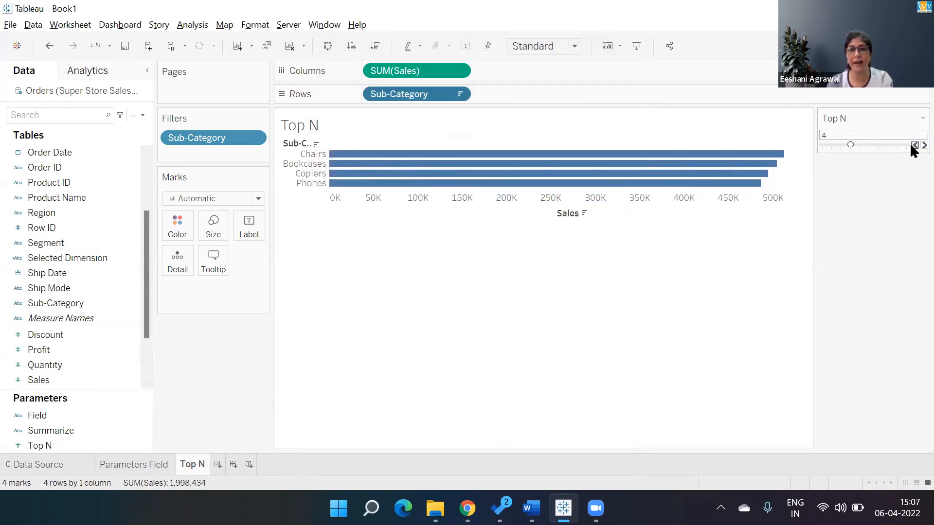
pyautogui.click(912, 145)
pyautogui.click(912, 145)
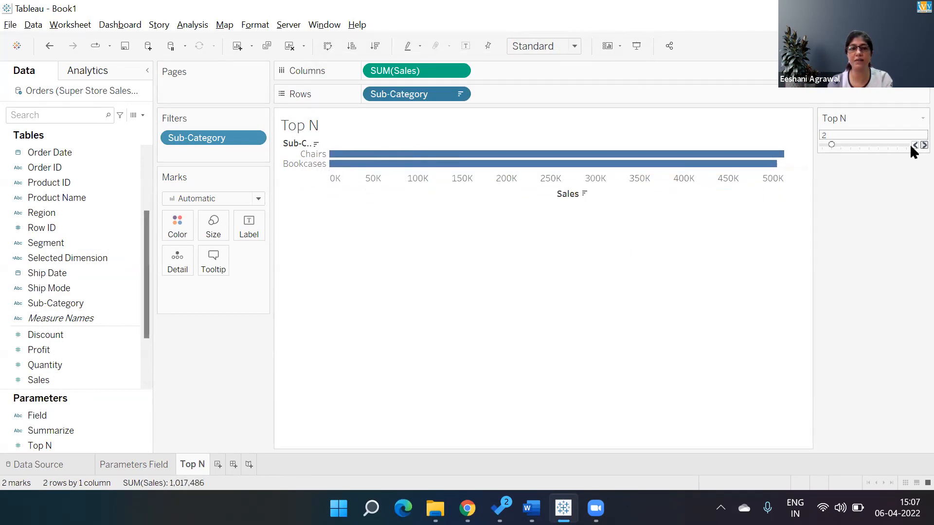
pyautogui.click(924, 145)
pyautogui.click(924, 145)
pyautogui.click(924, 145)
pyautogui.click(924, 145)
pyautogui.click(923, 145)
pyautogui.click(924, 145)
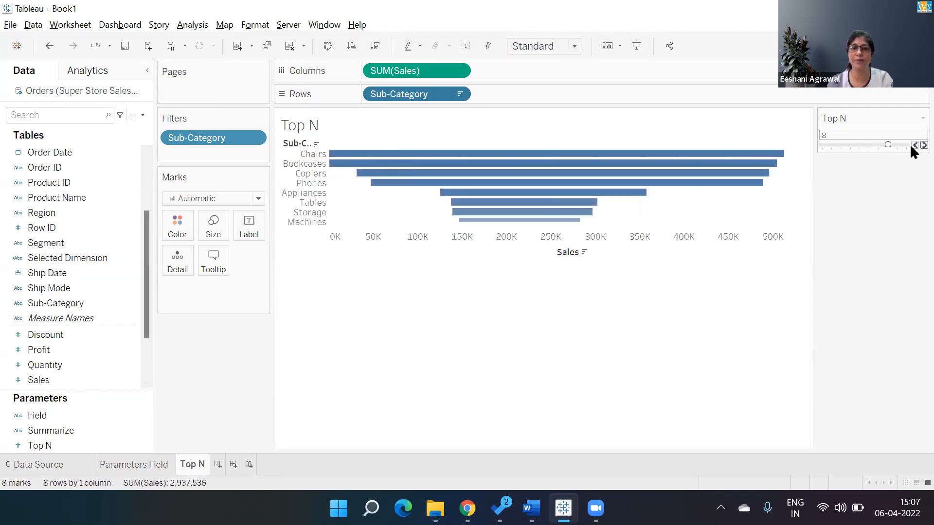
pyautogui.click(923, 145)
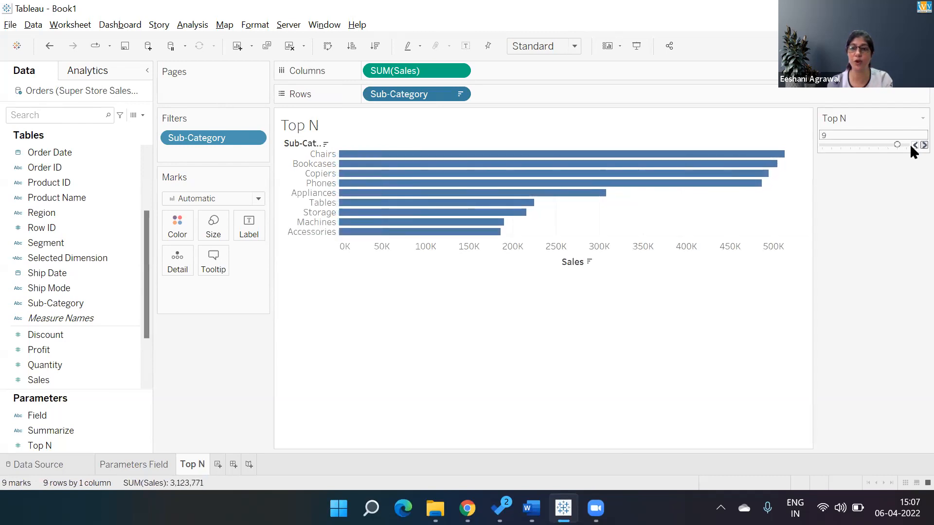
pyautogui.click(924, 145)
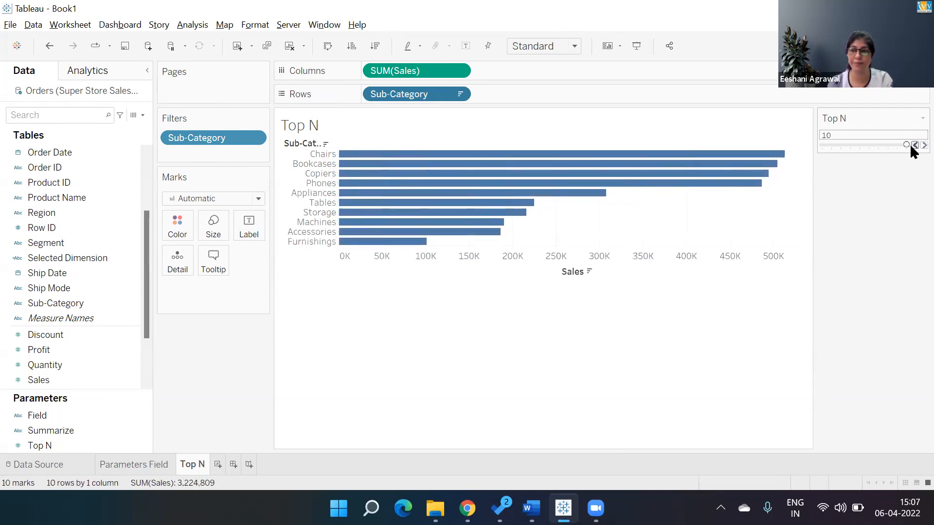
pyautogui.click(914, 145)
pyautogui.click(915, 145)
pyautogui.click(914, 145)
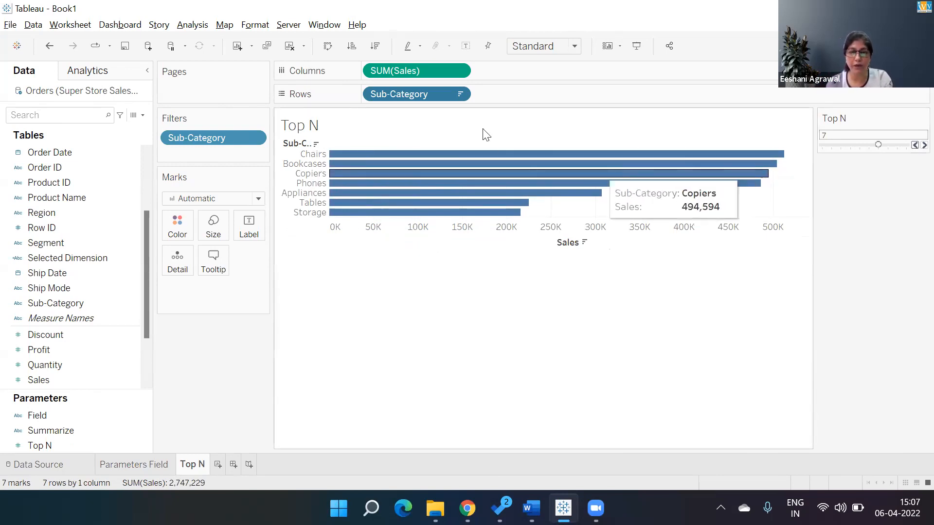
# Check which options the Sub-Category filter offers for its top limit and keep the Top N parameter selected
pyautogui.click(459, 95)
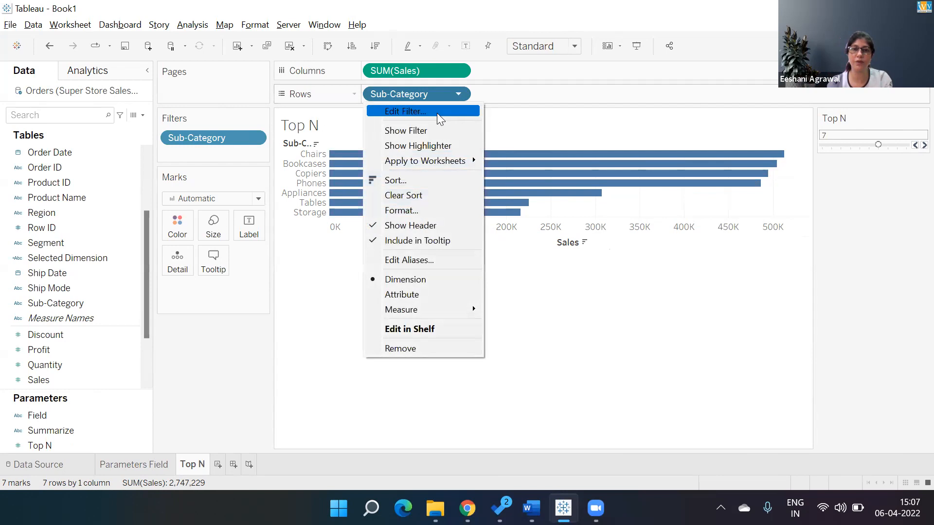
pyautogui.click(436, 113)
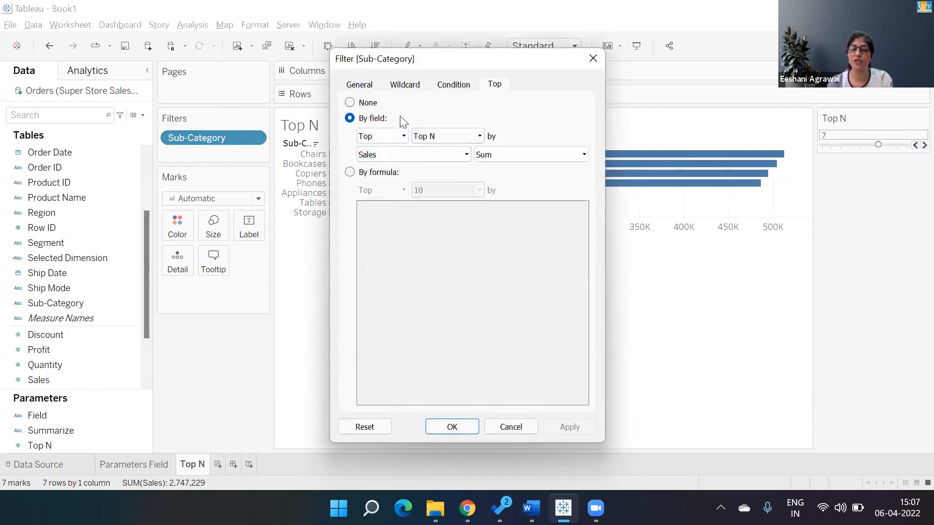
pyautogui.click(479, 137)
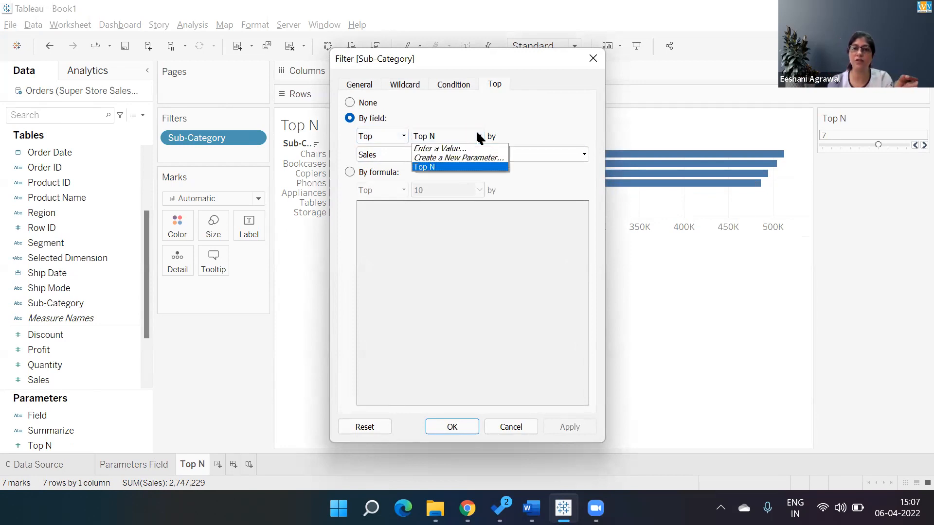
pyautogui.click(459, 166)
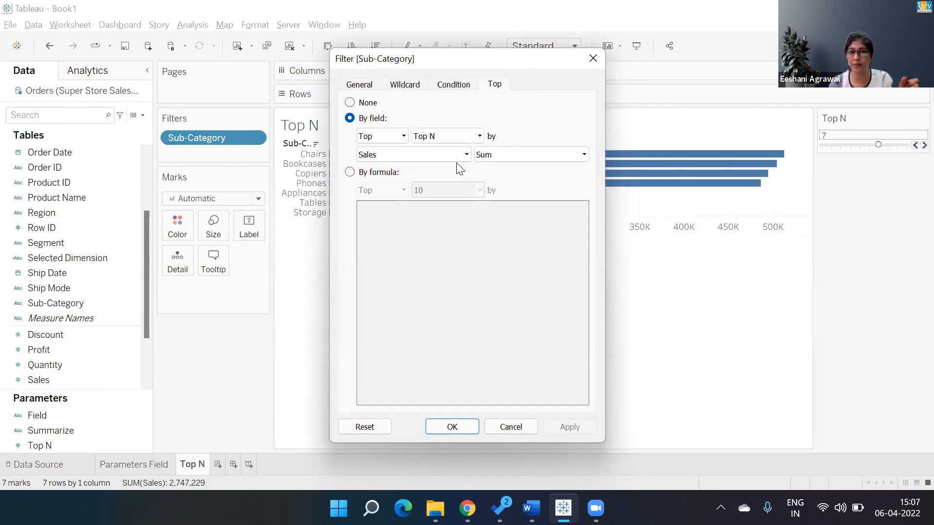
pyautogui.click(452, 427)
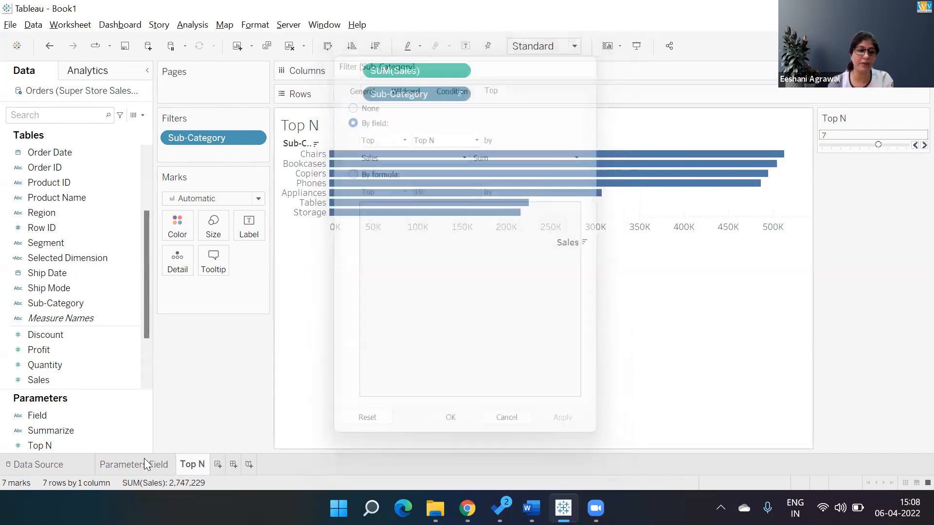
# Set the Top N parameter's current value to 3, and try its sheet control at 4 and back at 3
pyautogui.rightClick(105, 445)
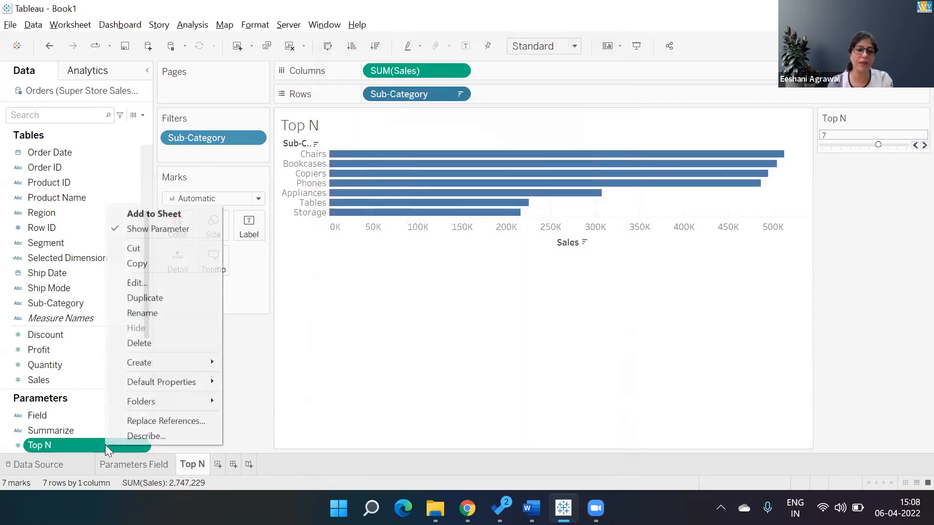
pyautogui.click(148, 282)
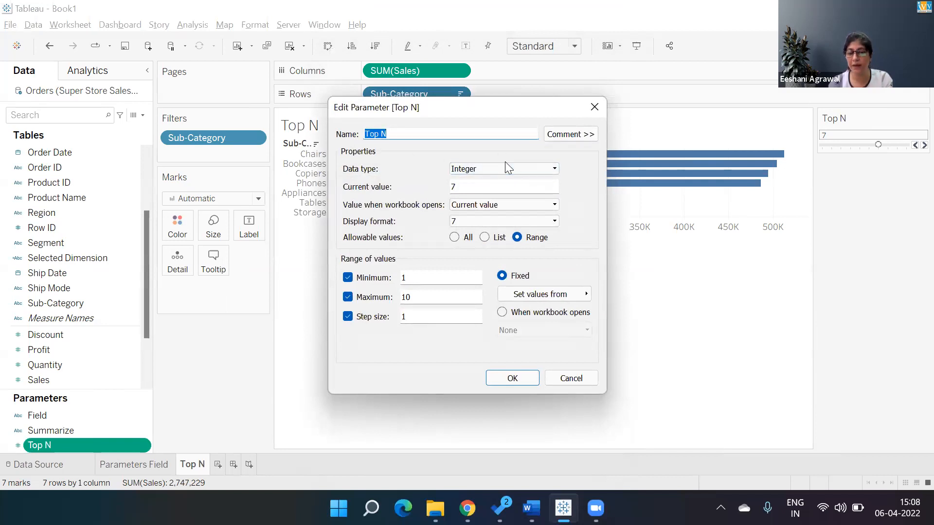
pyautogui.click(474, 187)
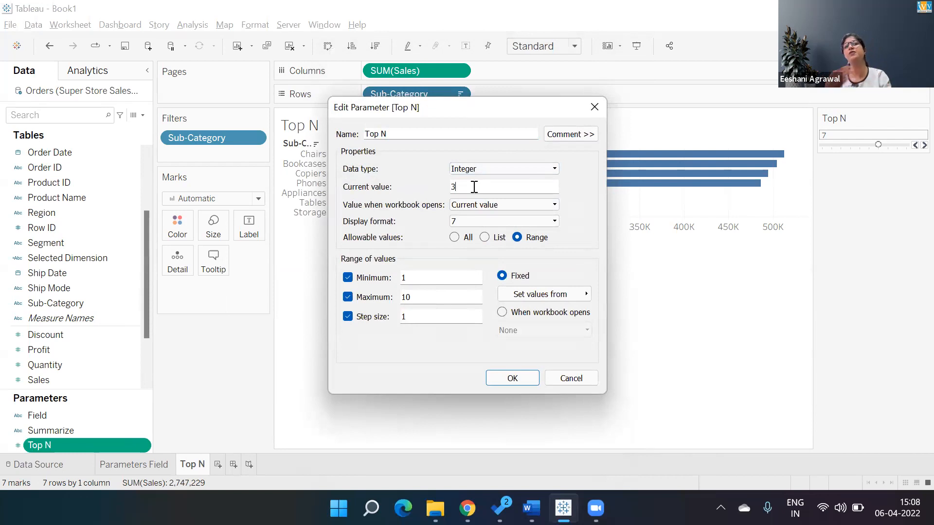
pyautogui.write('3')
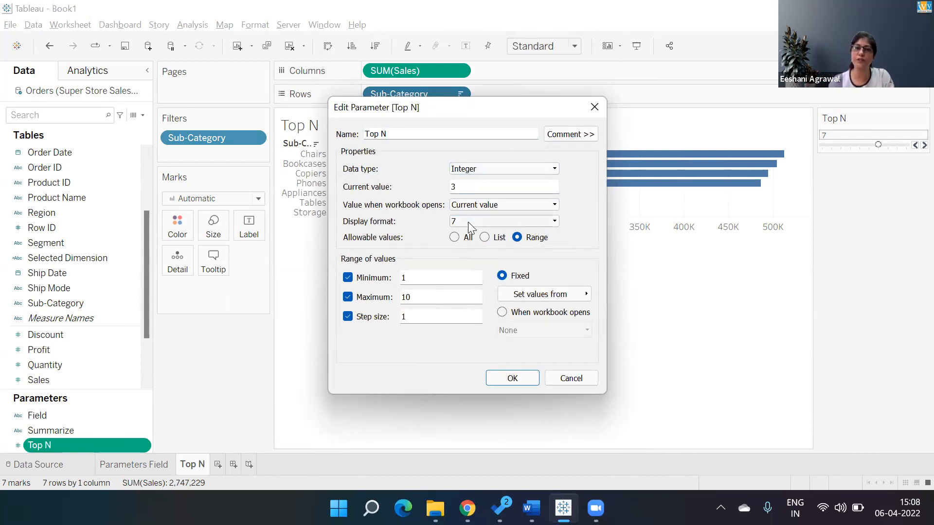
pyautogui.click(468, 221)
pyautogui.click(409, 246)
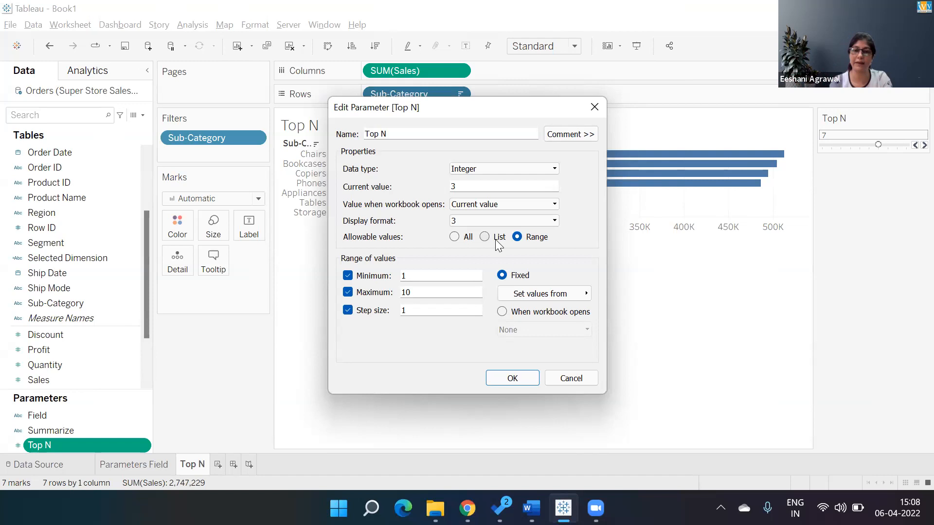
pyautogui.click(514, 382)
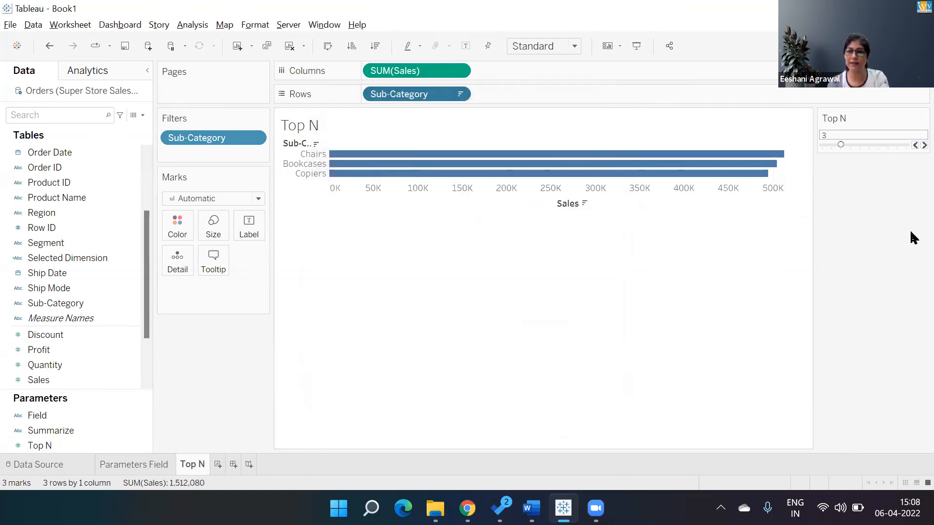
pyautogui.click(910, 142)
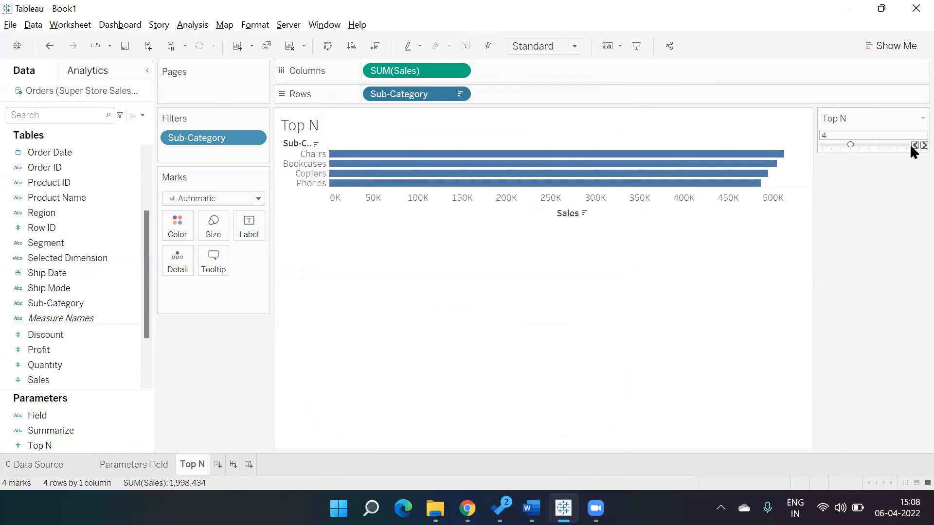
pyautogui.click(912, 145)
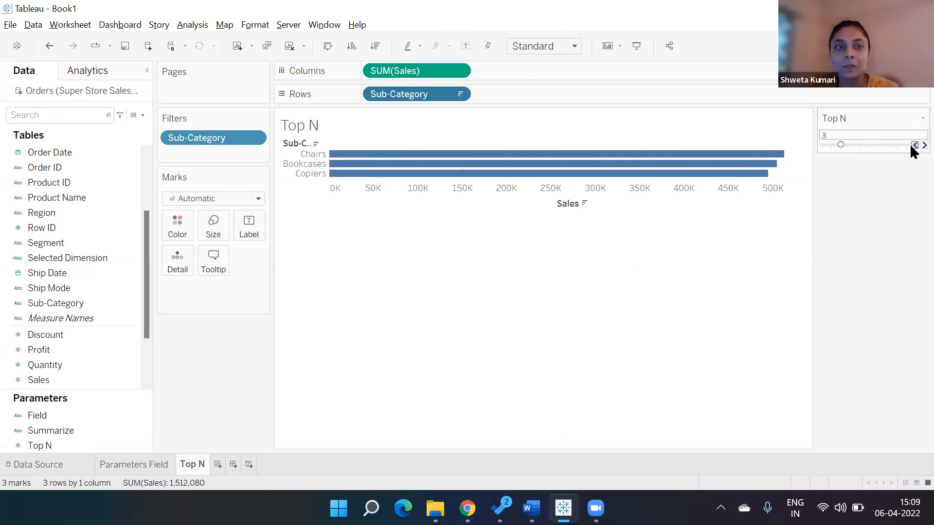
# Replace the sheet title with "Top <Parameters.Top N> Sub-Category Based on Sales", inserting the Top N parameter as a dynamic field
pyautogui.doubleClick(335, 123)
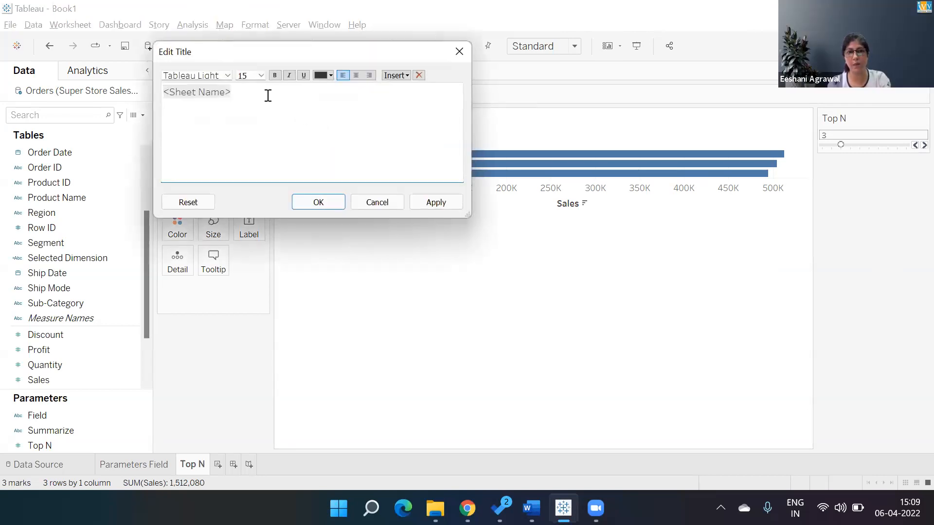
pyautogui.moveTo(177, 93); pyautogui.dragTo(140, 97)
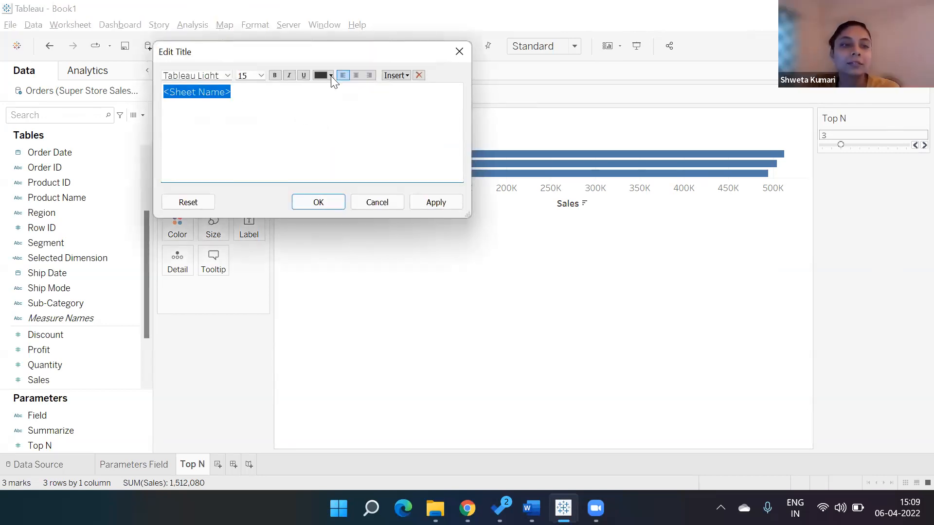
pyautogui.write('Top')
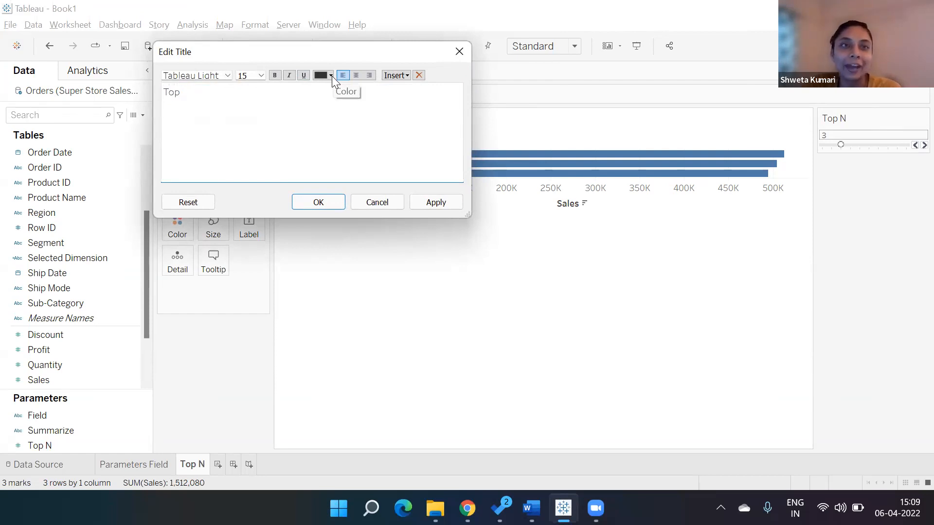
pyautogui.click(401, 76)
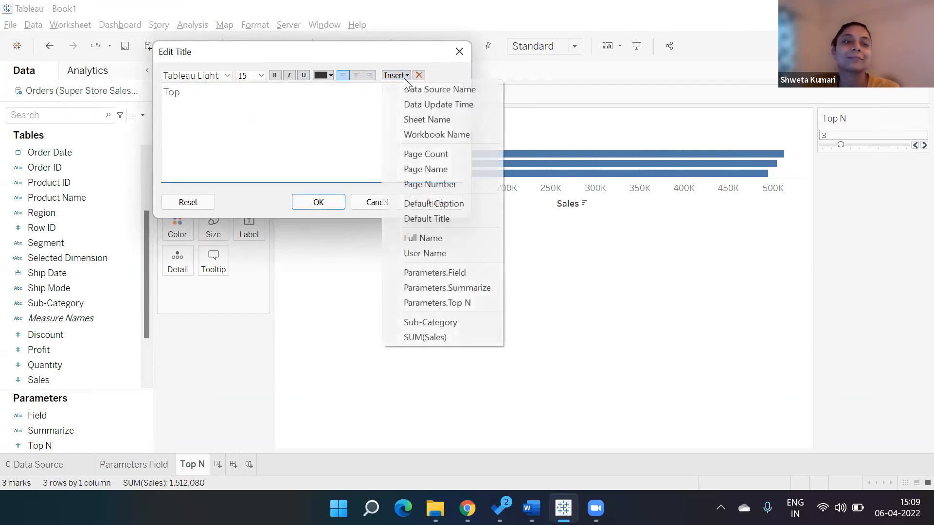
pyautogui.click(433, 304)
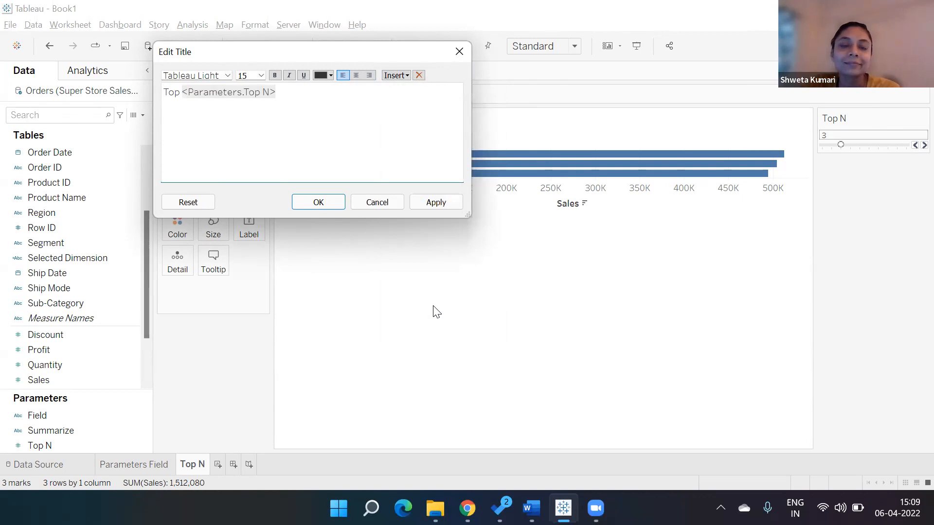
pyautogui.write('Sub-C')
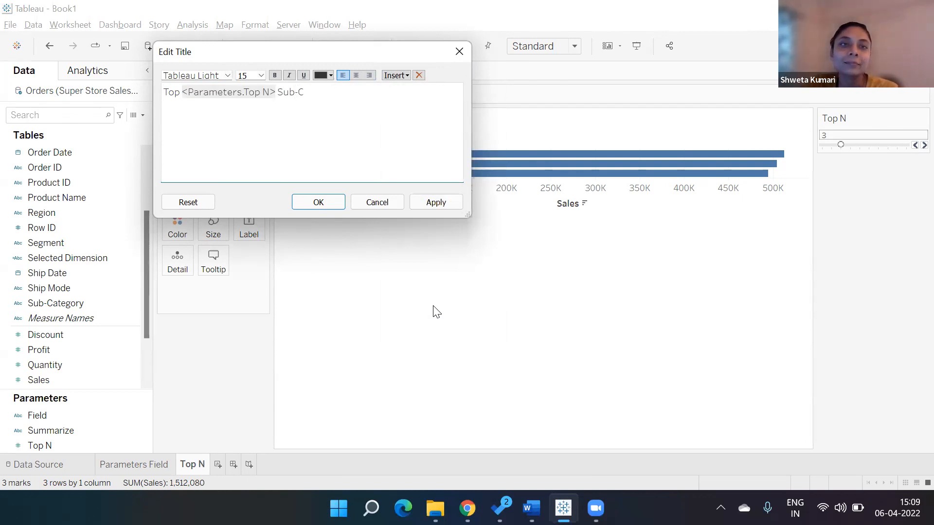
pyautogui.write('ategory Based on Sales')
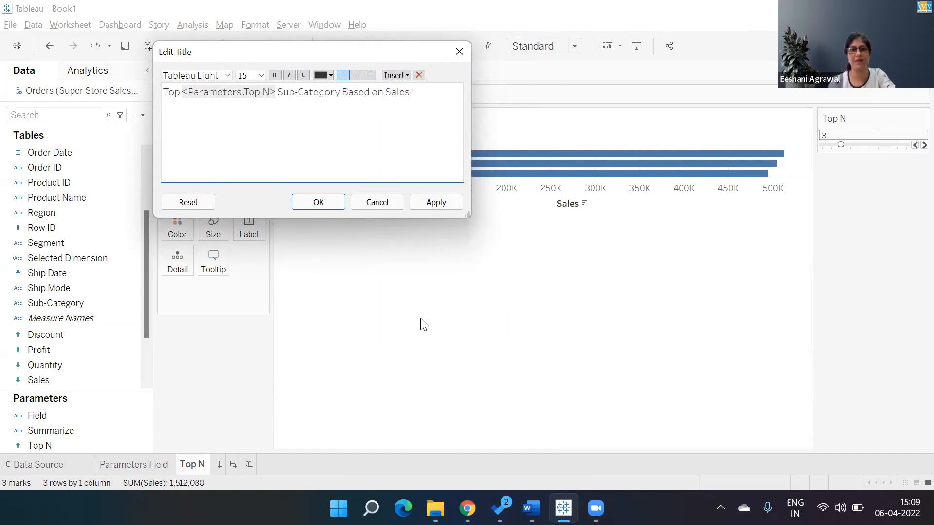
pyautogui.click(333, 206)
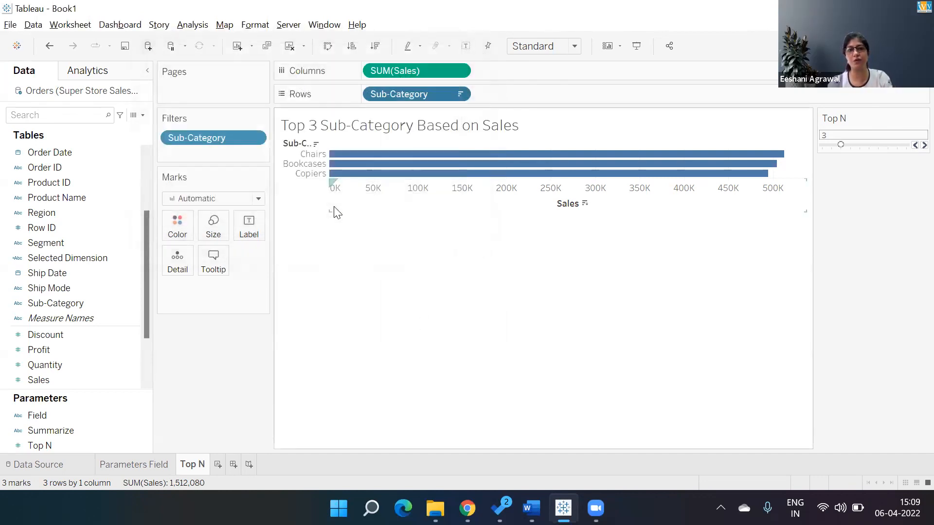
# Raise the Top N control to 5 to test the dynamic title
pyautogui.click(911, 145)
pyautogui.click(910, 145)
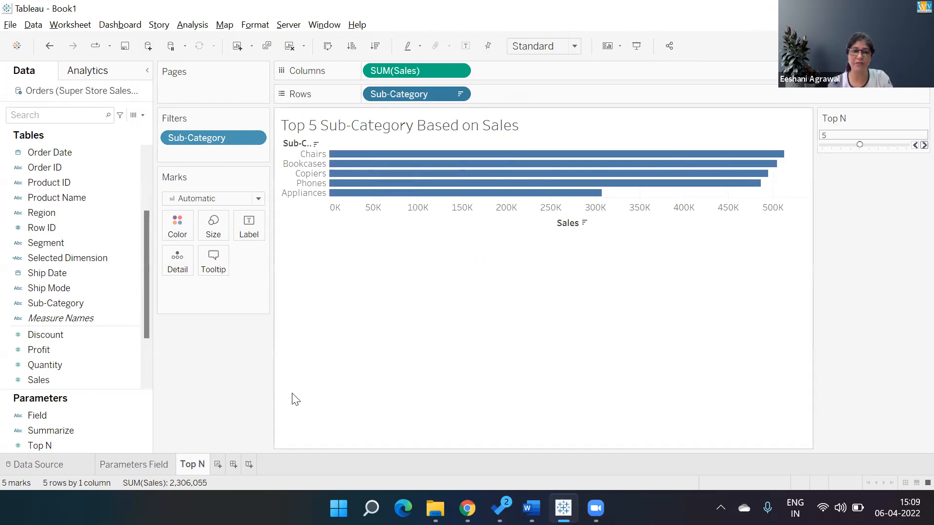
# Set the Top N parameter to 7 using its control's Type In mode, and restore the Slider mode
pyautogui.rightClick(58, 441)
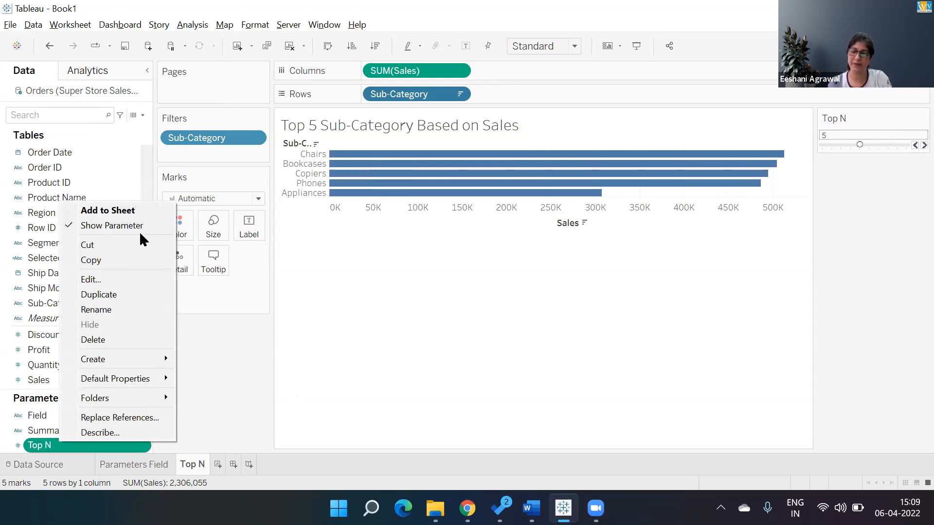
pyautogui.click(910, 117)
pyautogui.click(911, 118)
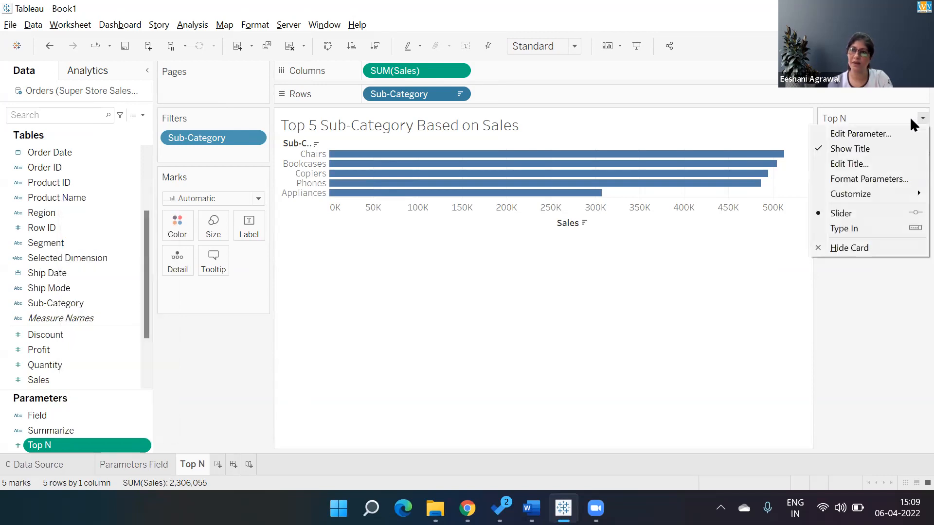
pyautogui.click(846, 228)
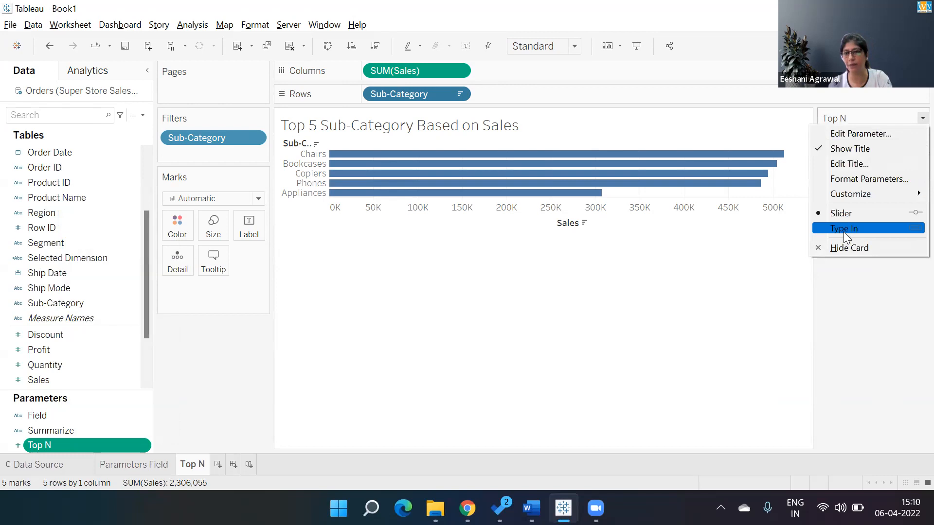
pyautogui.doubleClick(827, 134)
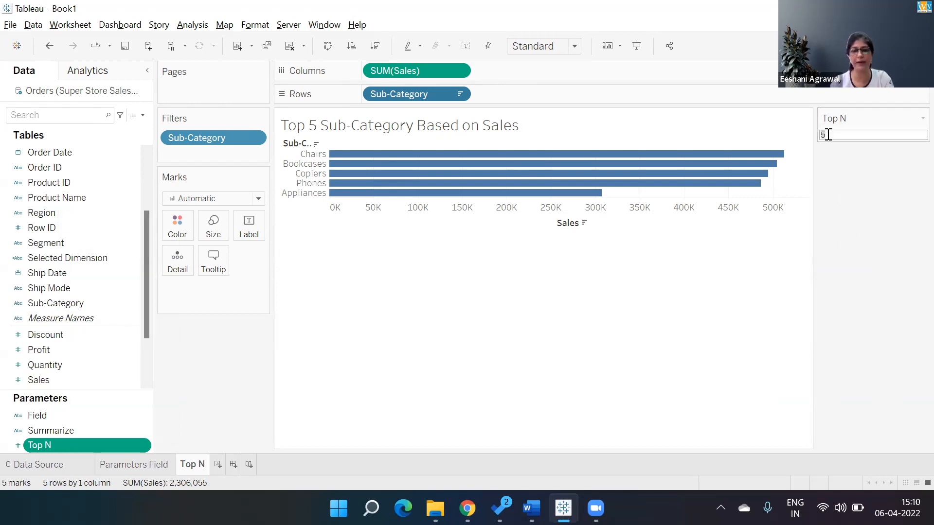
pyautogui.write('7')
pyautogui.press('Return')
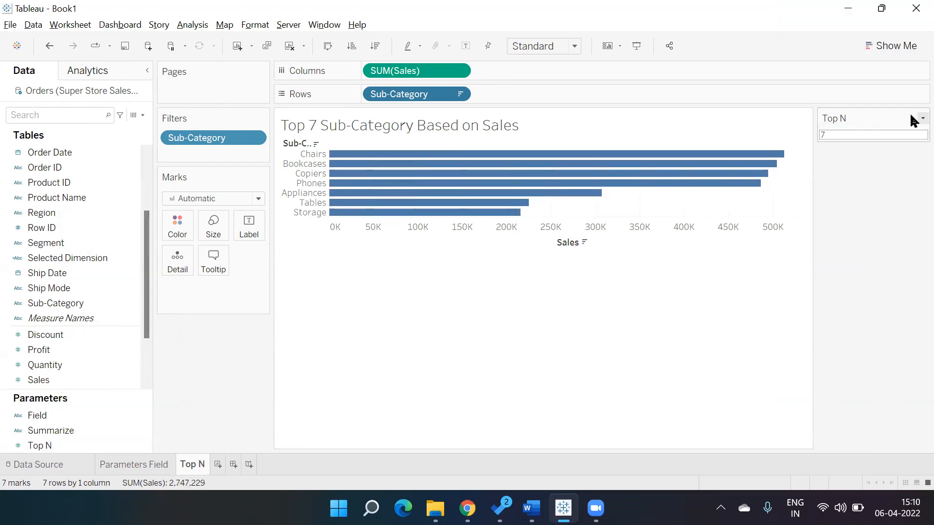
pyautogui.click(910, 118)
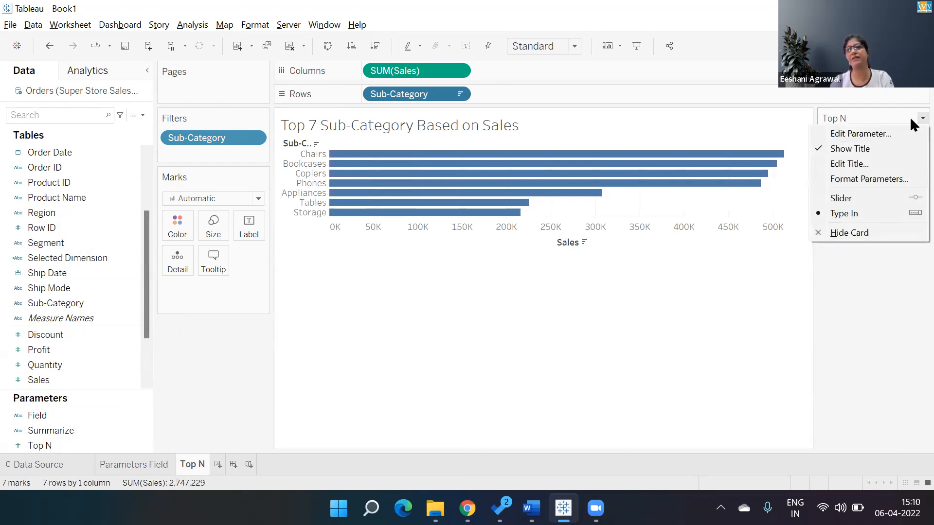
pyautogui.click(847, 199)
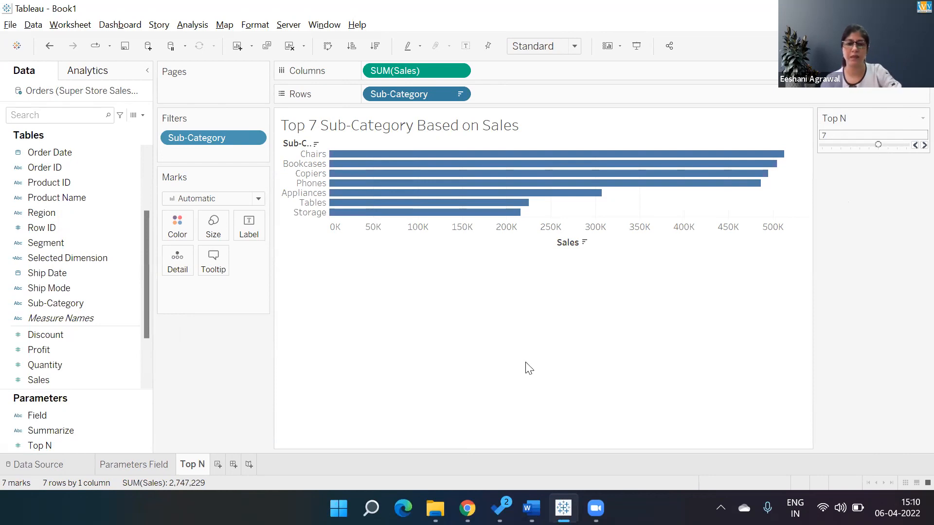
# Switch to File Explorer and open the Companies folder inside the IVY folder on the Data (D:) drive
pyautogui.click(435, 508)
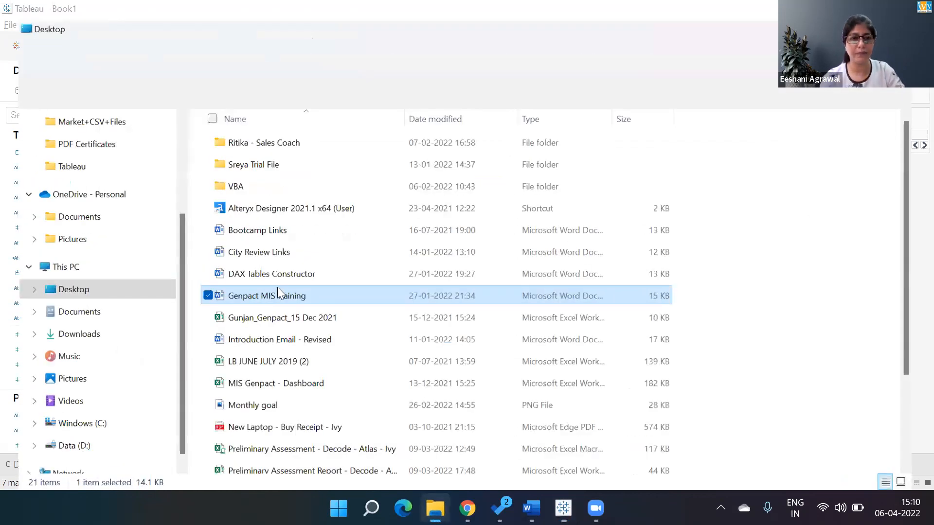
pyautogui.click(69, 444)
pyautogui.click(239, 174)
pyautogui.doubleClick(240, 174)
pyautogui.press('d')
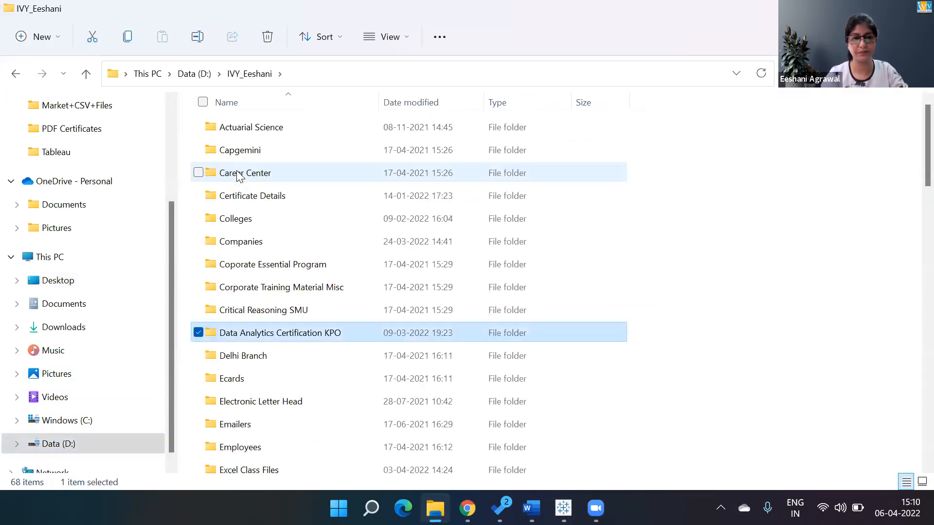
pyautogui.press('c')
pyautogui.press('o')
pyautogui.press('m')
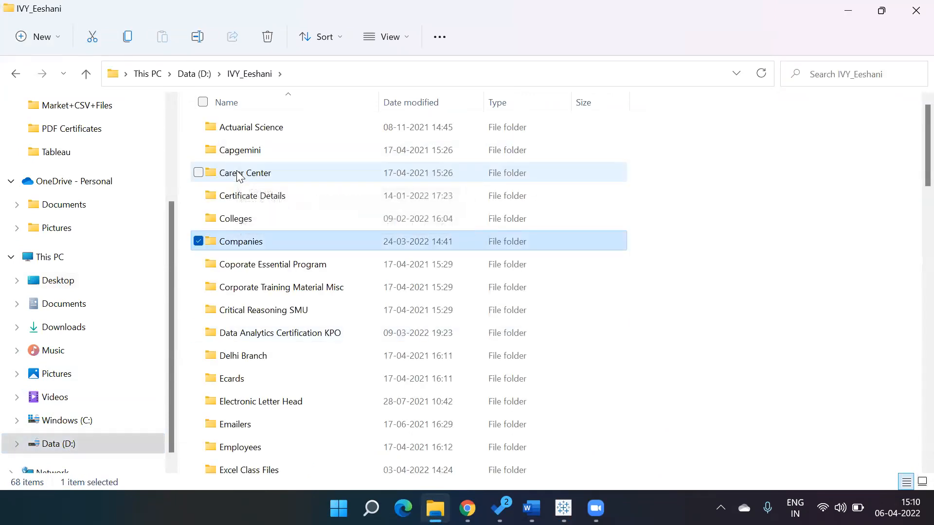
pyautogui.press('Return')
# Open the MIS Batch Nov 2021 folder inside the Genpact company folder
pyautogui.press('t')
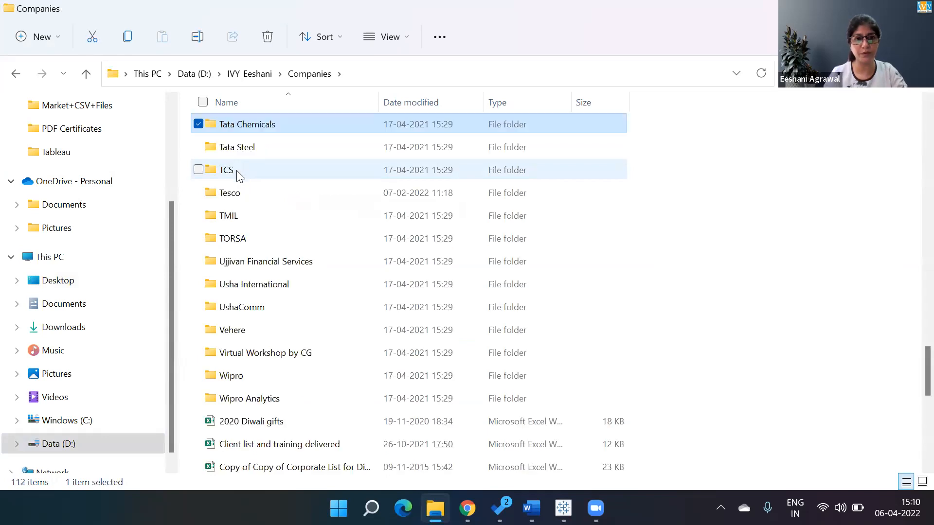
pyautogui.press('Return')
pyautogui.press('BackSpace')
pyautogui.press('g')
pyautogui.press('g')
pyautogui.press('Return')
pyautogui.press('m')
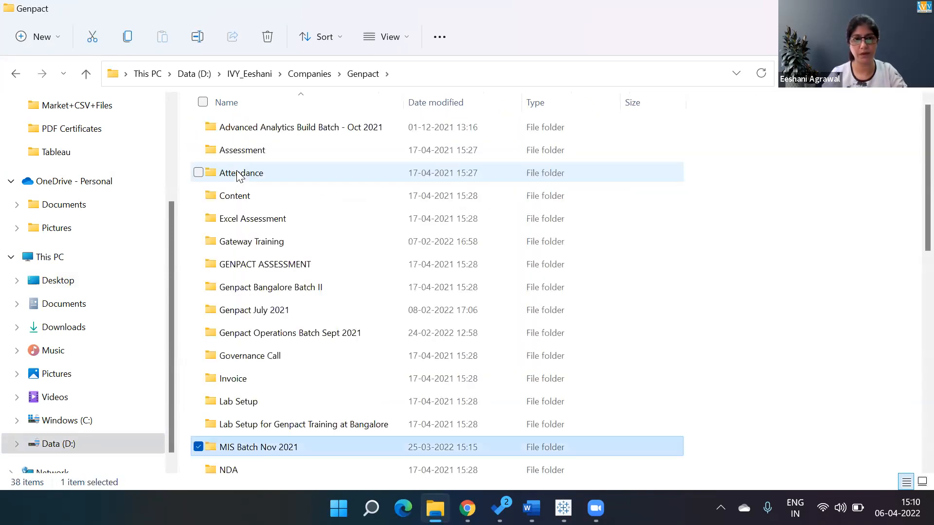
pyautogui.press('Return')
# Open the "Genpact - Tableau - Session Plan" workbook from the Tableau subfolder in Excel
pyautogui.press('Down')
pyautogui.press('Down')
pyautogui.press('Down')
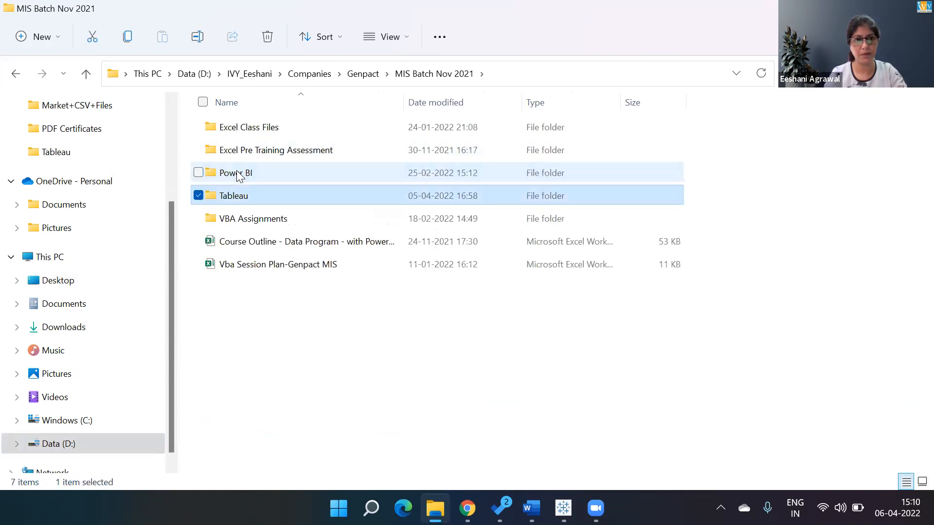
pyautogui.press('Return')
pyautogui.click(238, 176)
pyautogui.press('Down')
pyautogui.press('Down')
pyautogui.press('Return')
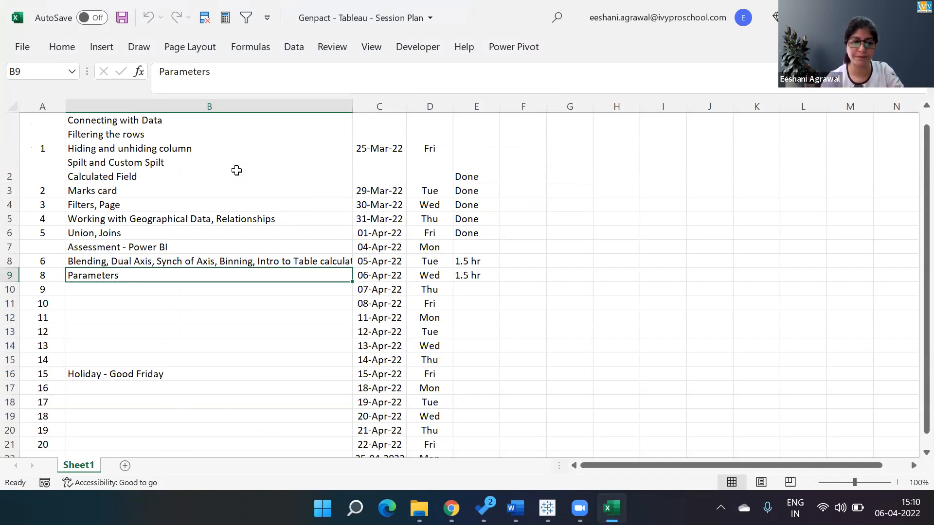
# Extend the topic in cell B9 to "Parameters - Dimension, Measure, Top N" and save the workbook
pyautogui.press('F2')
pyautogui.write('- Dimes')
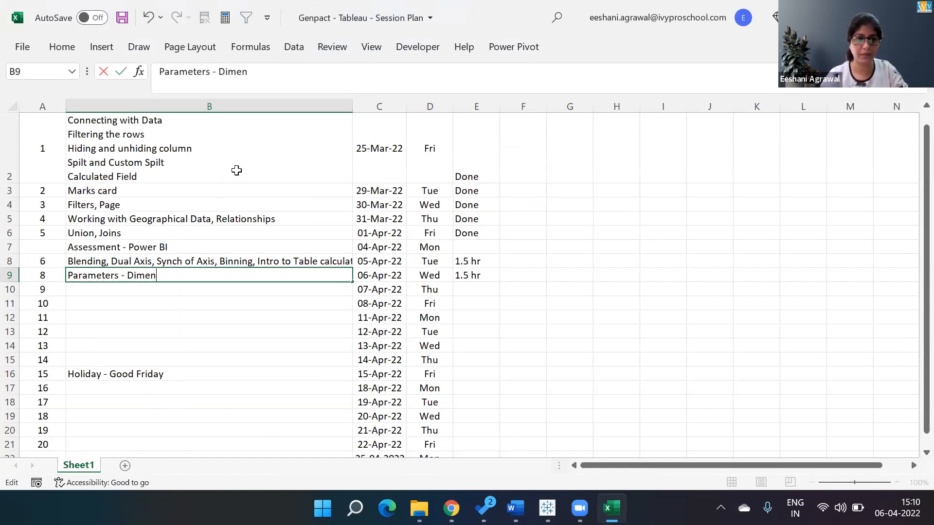
pyautogui.write('sion, Measure, Top N')
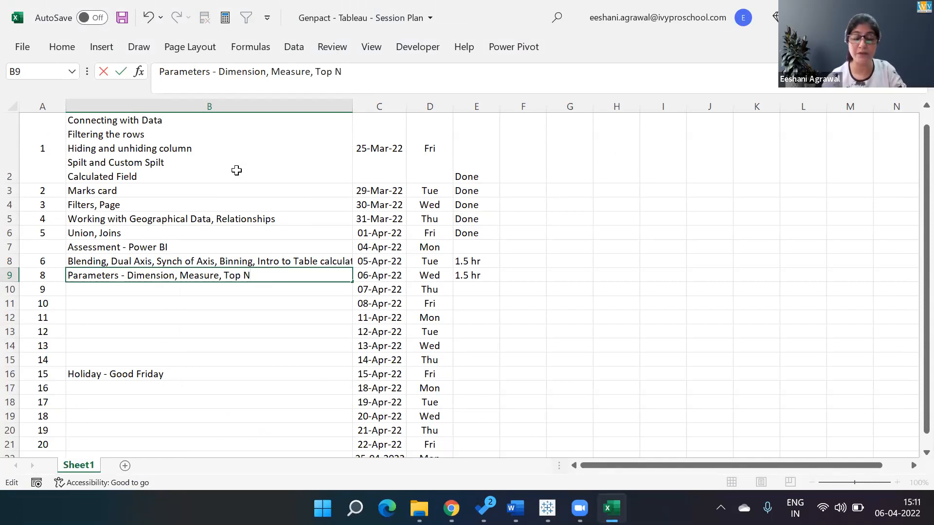
pyautogui.press('Return')
pyautogui.press('Up')
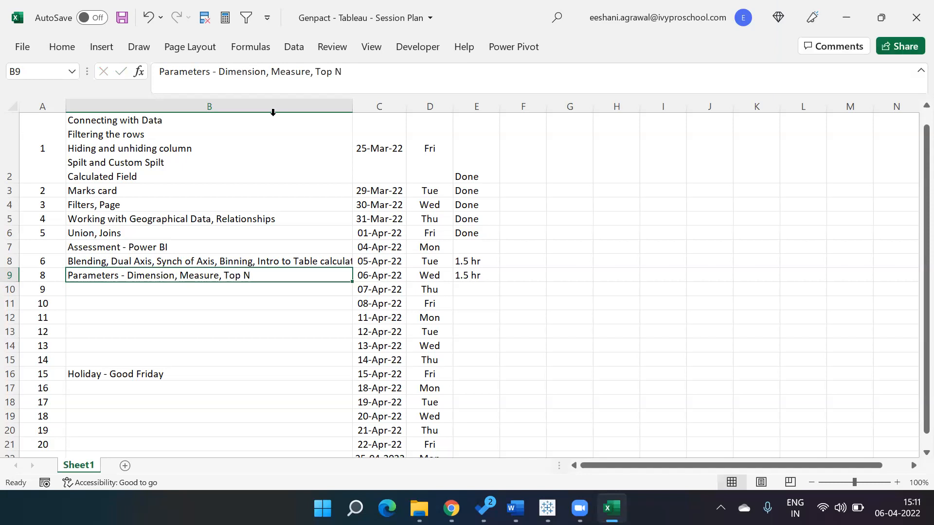
pyautogui.hotkey('alt', 'Tab')
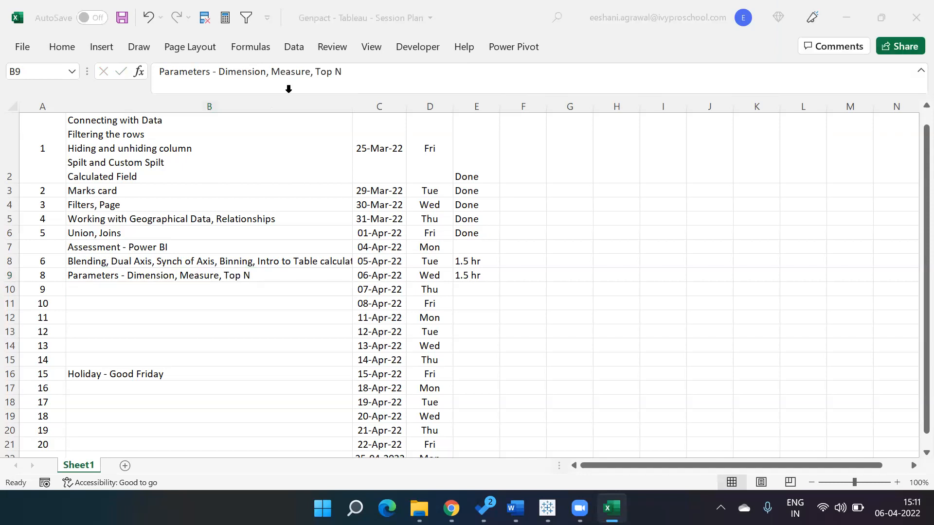
pyautogui.click(275, 273)
pyautogui.hotkey('ctrl', 's')
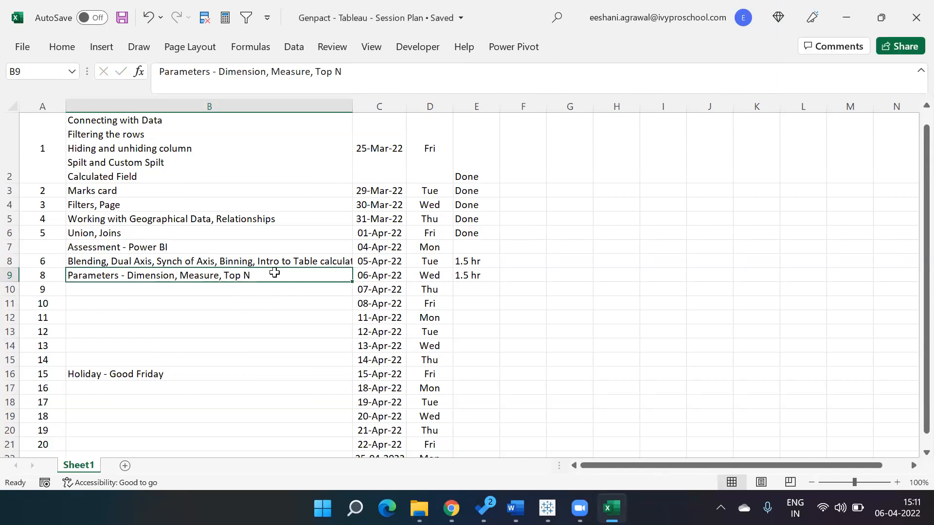
pyautogui.doubleClick(275, 273)
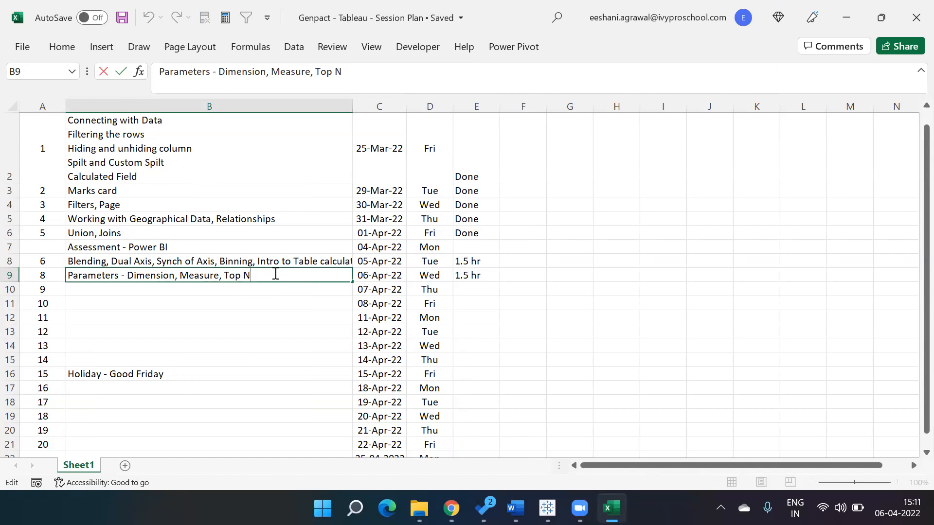
pyautogui.press('Return')
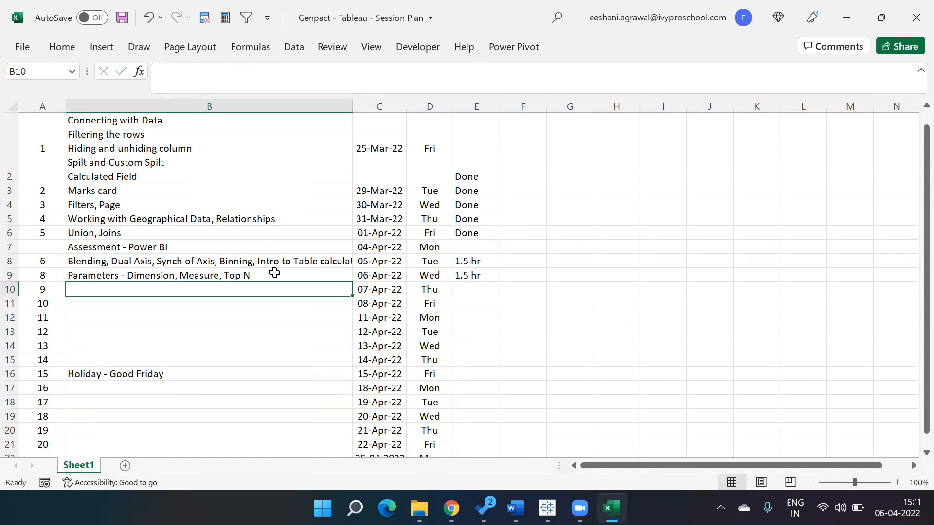
pyautogui.hotkey('alt', 'Tab')
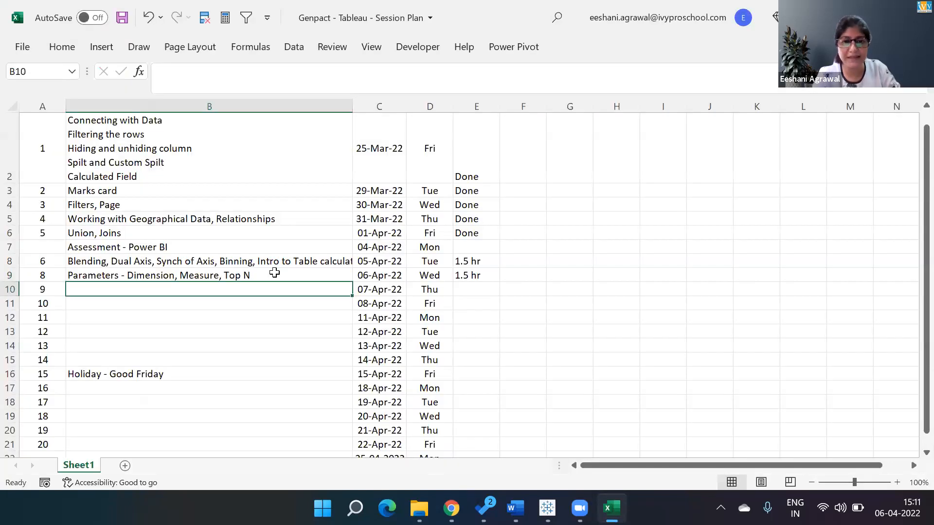
# Mark the 05-Apr-22 and 06-Apr-22 sessions as "Done" in cells E8 and E9
pyautogui.press('Up')
pyautogui.press('Up')
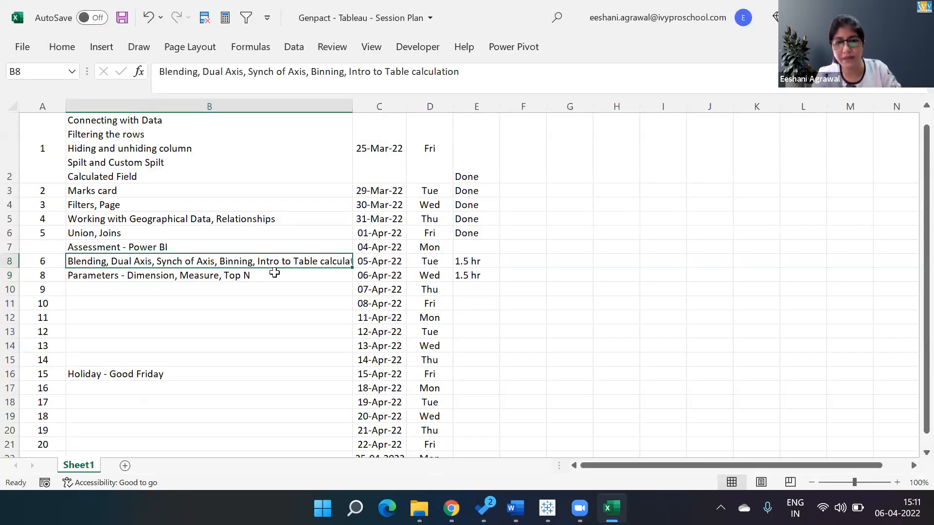
pyautogui.press('Right')
pyautogui.press('Right')
pyautogui.press('Right')
pyautogui.write('DO')
pyautogui.press('Return')
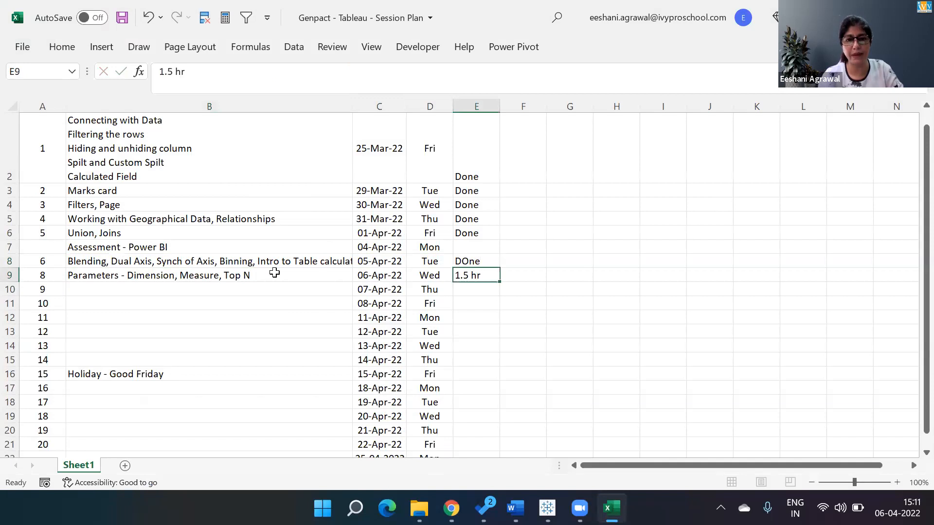
pyautogui.write('Done')
pyautogui.press('Up')
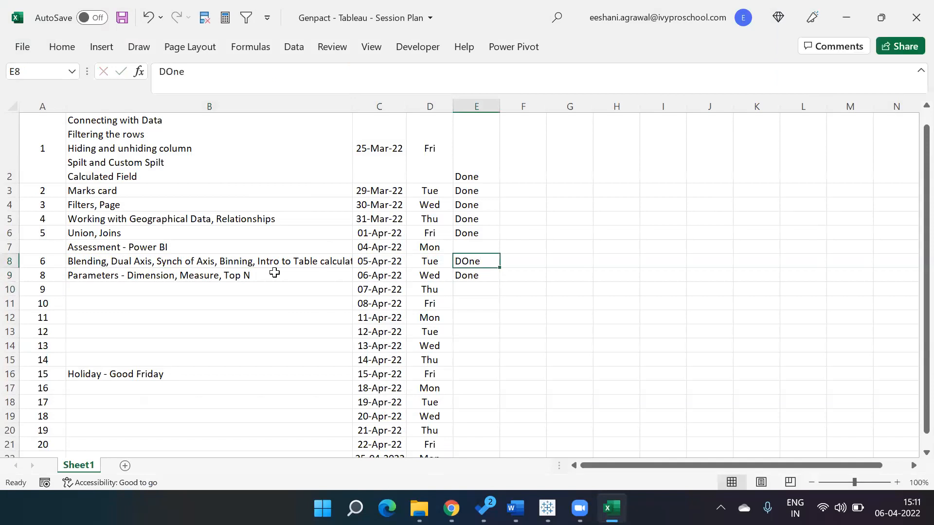
pyautogui.press('Down')
pyautogui.press('Up')
pyautogui.write('Done')
pyautogui.press('Return')
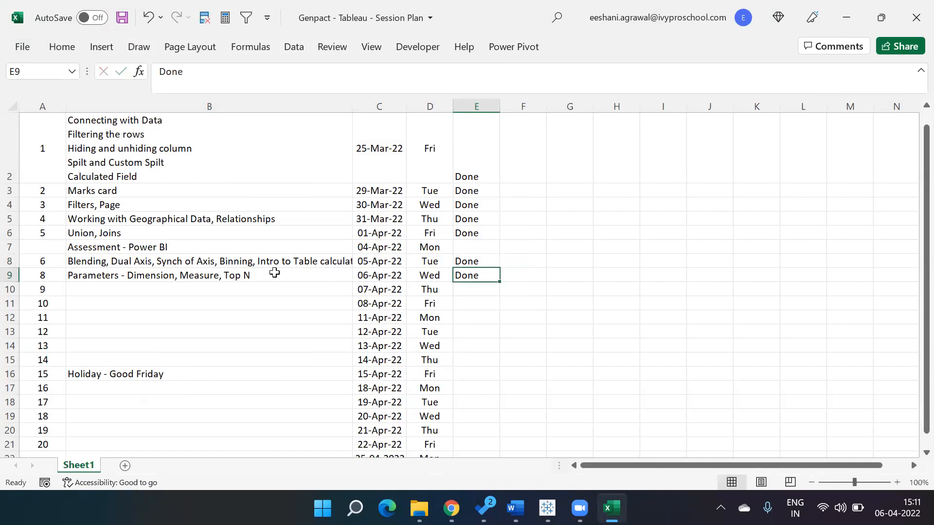
pyautogui.press('Left')
pyautogui.press('Left')
pyautogui.press('Left')
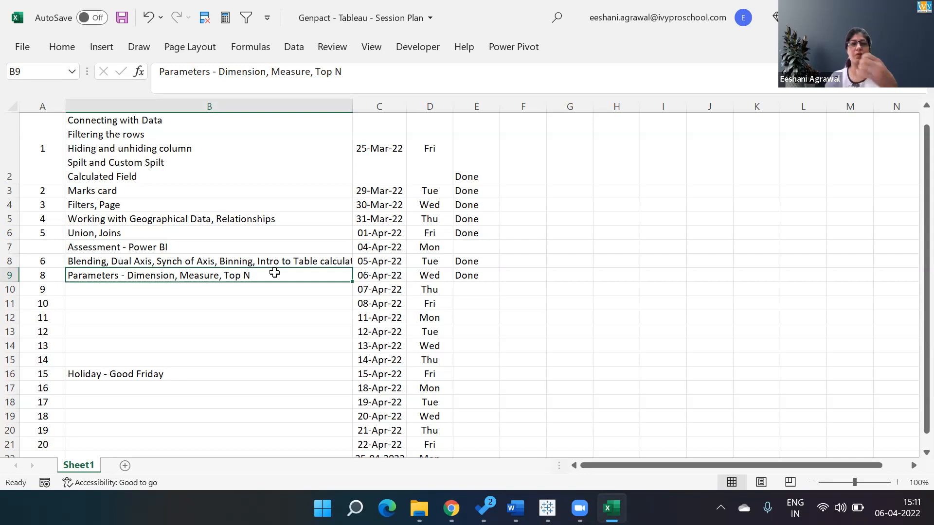
pyautogui.hotkey('alt', 'Tab')
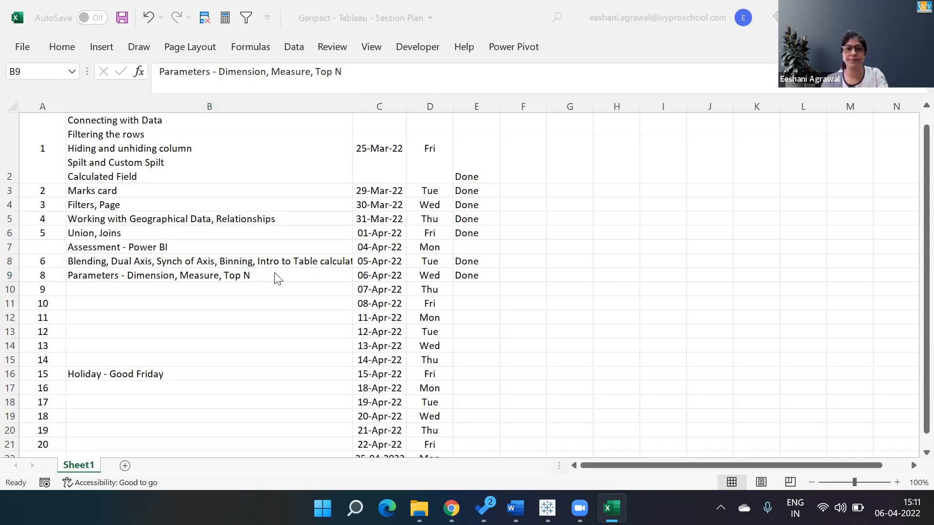
pyautogui.hotkey('alt', 'Tab')
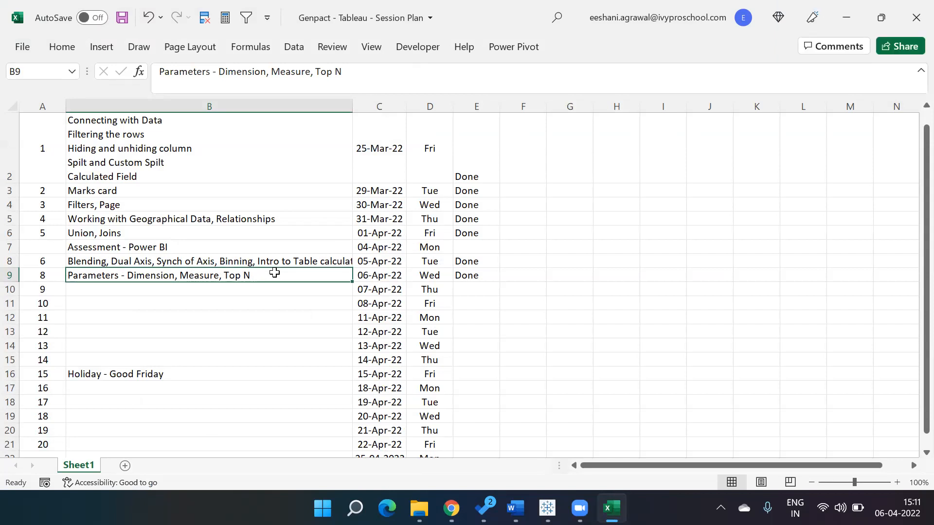
pyautogui.press('Up')
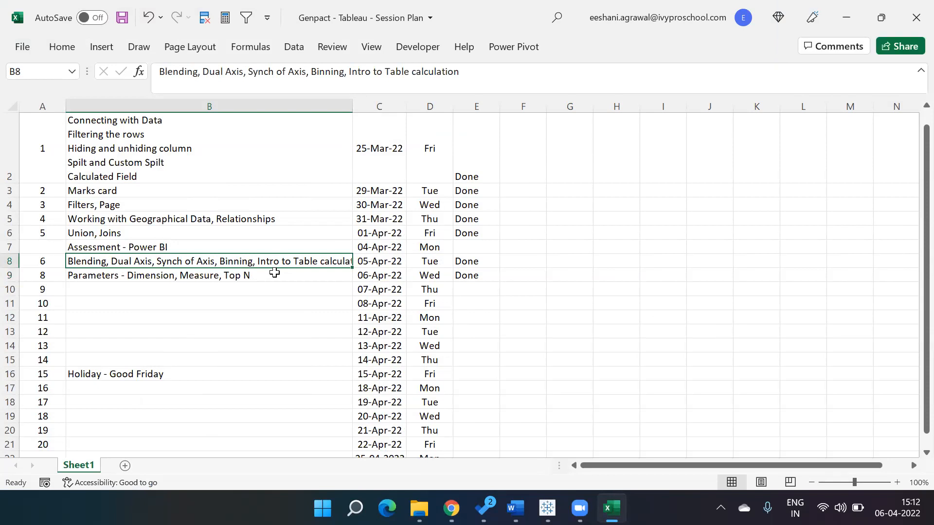
# Switch back to Tableau and add a new worksheet after the Top N sheet
pyautogui.hotkey('alt', 'Tab')
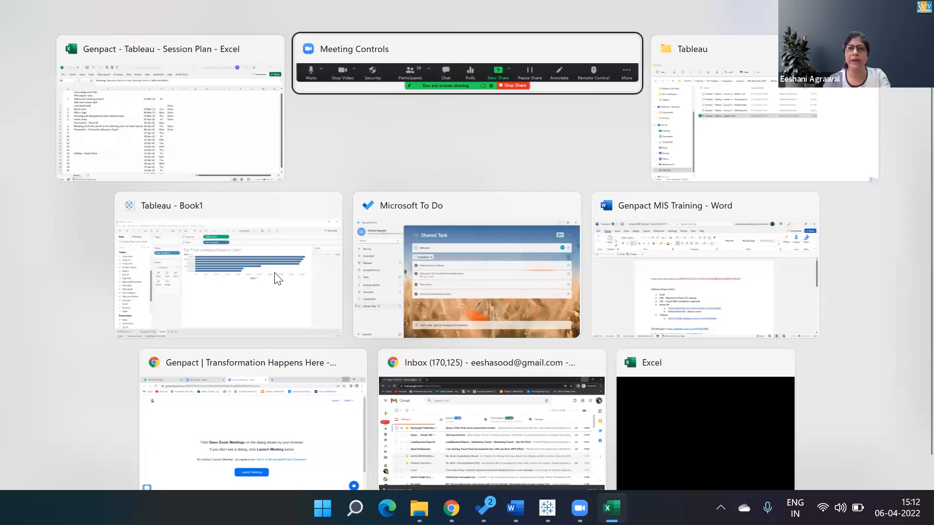
pyautogui.press('Down')
pyautogui.press('Left')
pyautogui.click(276, 279)
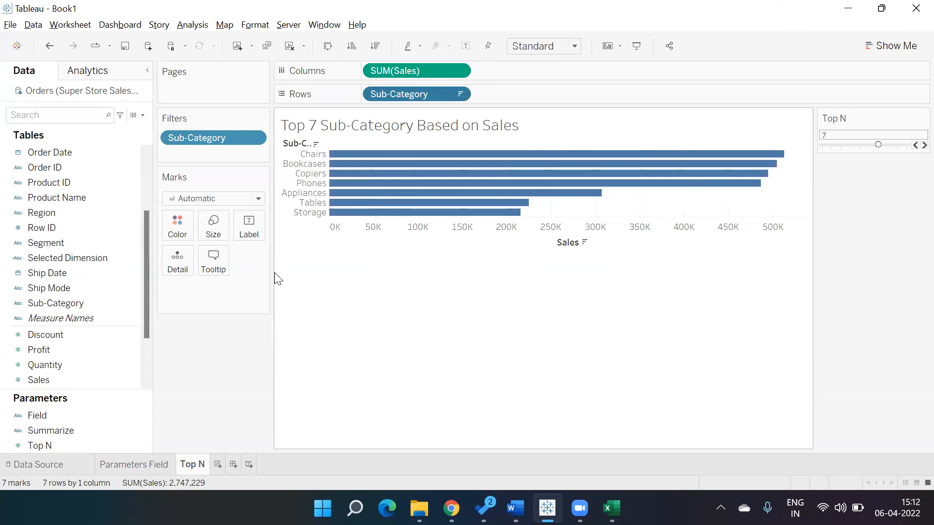
pyautogui.click(220, 468)
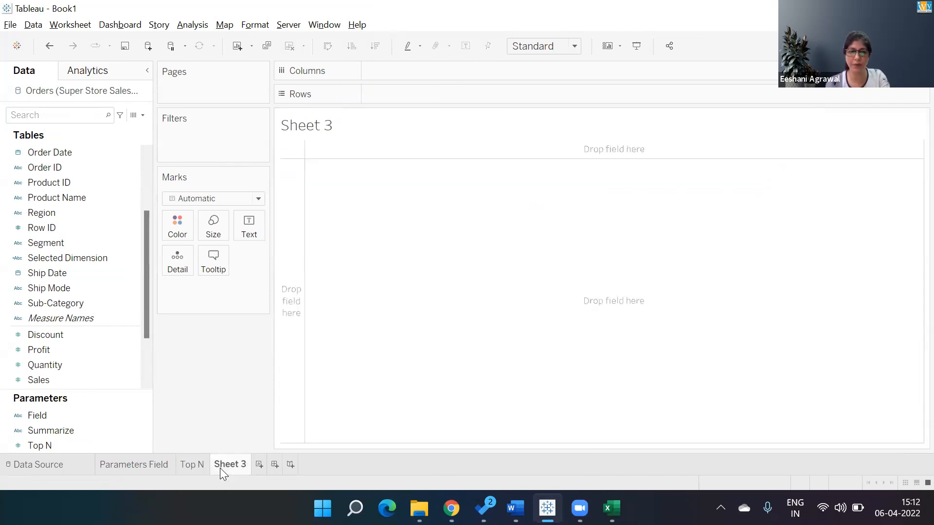
pyautogui.doubleClick(221, 468)
pyautogui.click(431, 262)
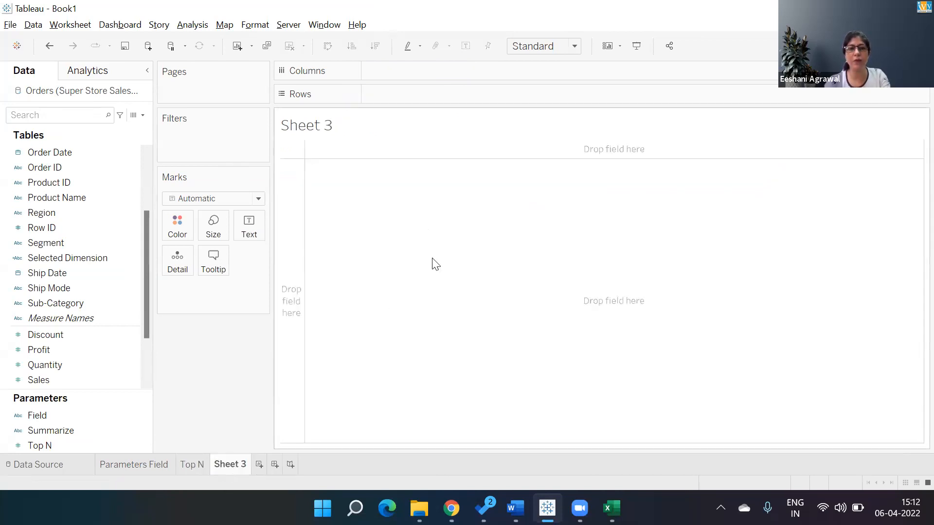
# Change the sheet title to "Show Countries in Filter and For each country show top N cities based on Profit"
pyautogui.doubleClick(321, 125)
pyautogui.press('BackSpace')
pyautogui.press('BackSpace')
pyautogui.press('BackSpace')
pyautogui.press('BackSpace')
pyautogui.press('BackSpace')
pyautogui.press('BackSpace')
pyautogui.press('BackSpace')
pyautogui.press('BackSpace')
pyautogui.press('BackSpace')
pyautogui.press('BackSpace')
pyautogui.press('BackSpace')
pyautogui.press('BackSpace')
pyautogui.write('Show ')
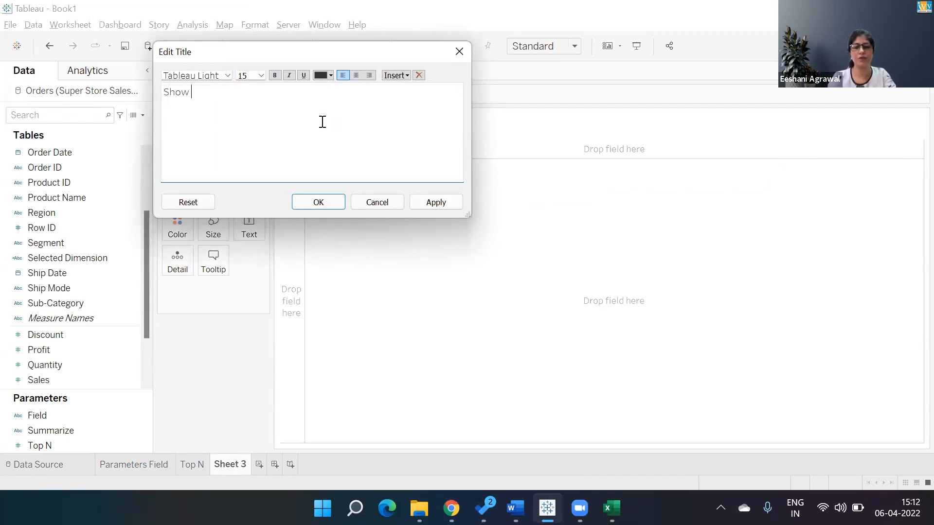
pyautogui.write('Countries i')
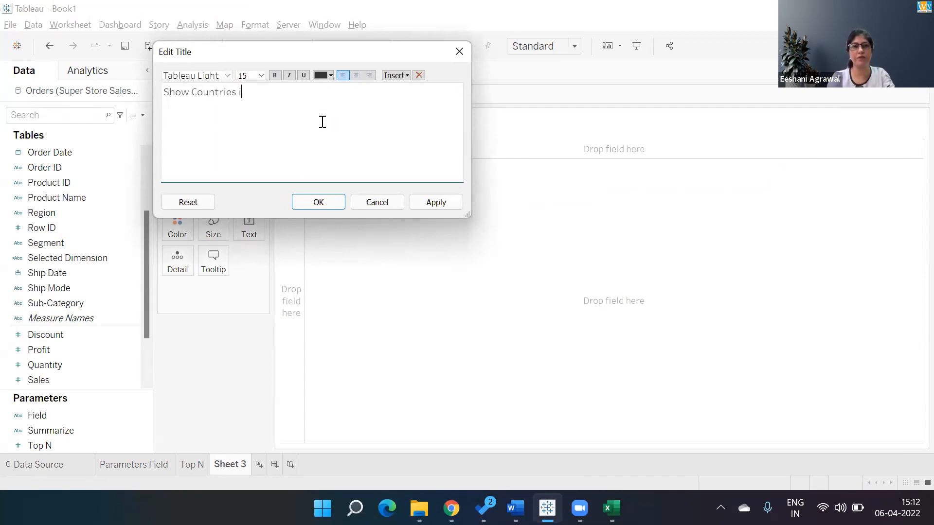
pyautogui.write('n Filter and ')
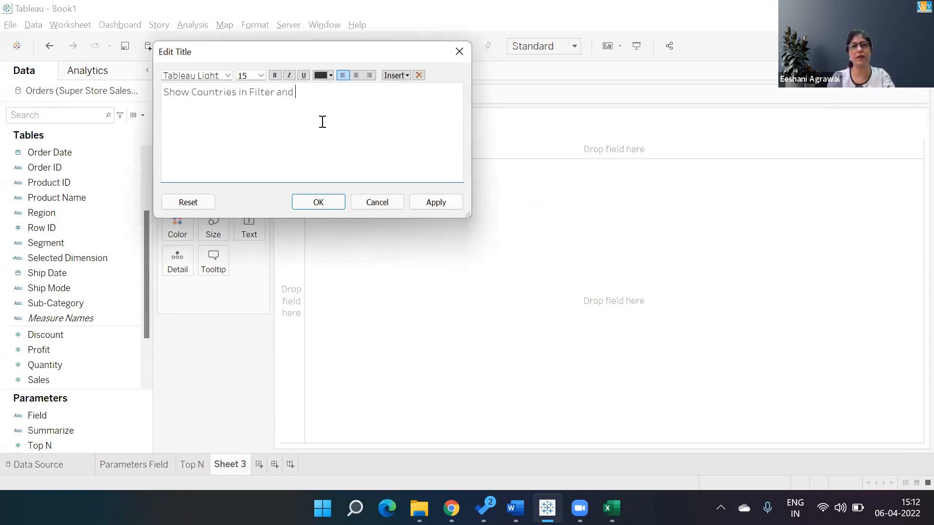
pyautogui.write('For ec')
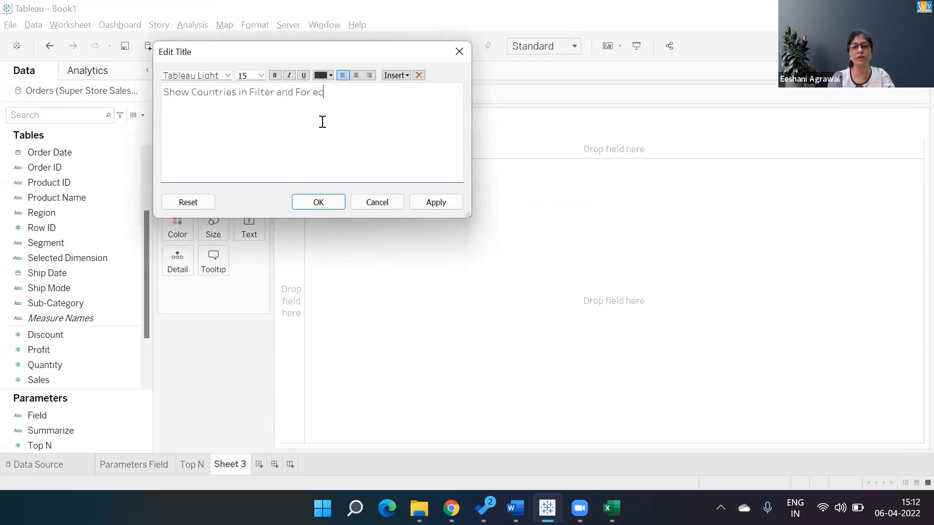
pyautogui.write('h country')
pyautogui.press('BackSpace')
pyautogui.press('BackSpace')
pyautogui.press('BackSpace')
pyautogui.press('BackSpace')
pyautogui.press('BackSpace')
pyautogui.press('BackSpace')
pyautogui.press('BackSpace')
pyautogui.press('BackSpace')
pyautogui.press('BackSpace')
pyautogui.press('BackSpace')
pyautogui.write('ach country s')
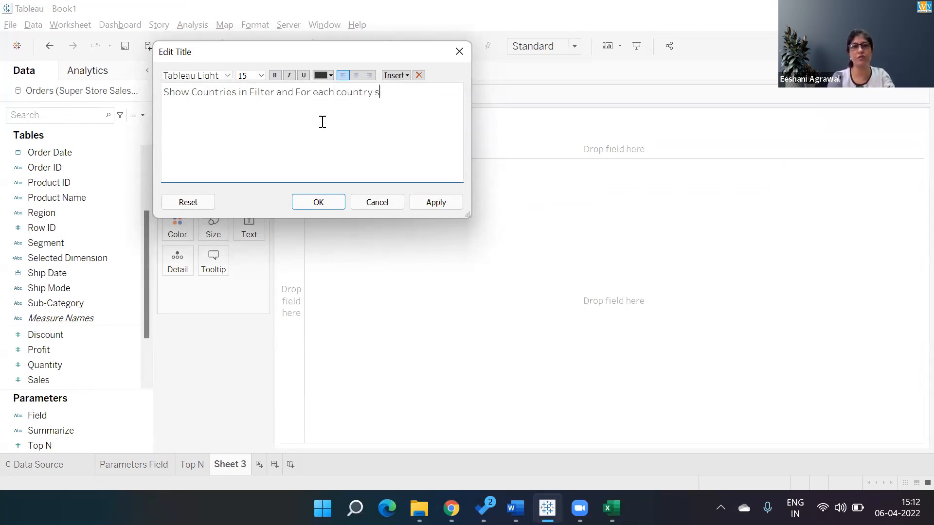
pyautogui.write('how top ')
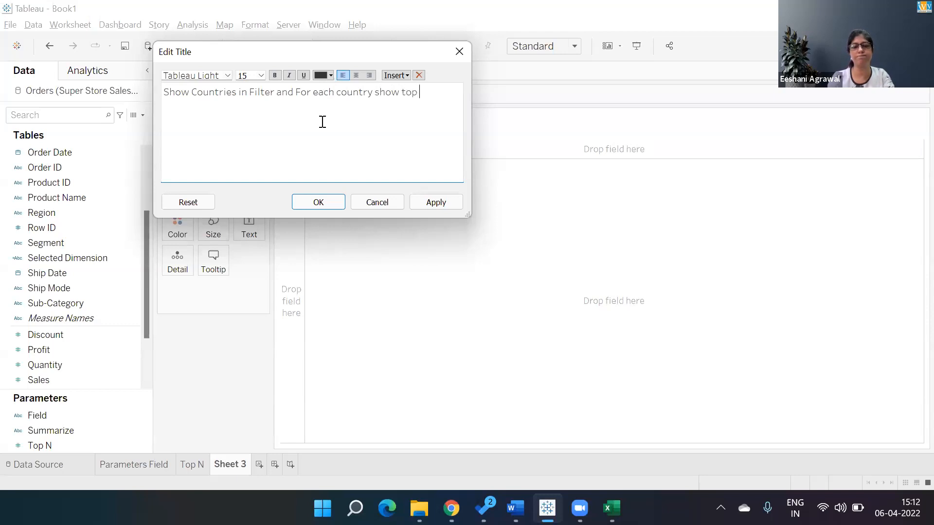
pyautogui.write('N c')
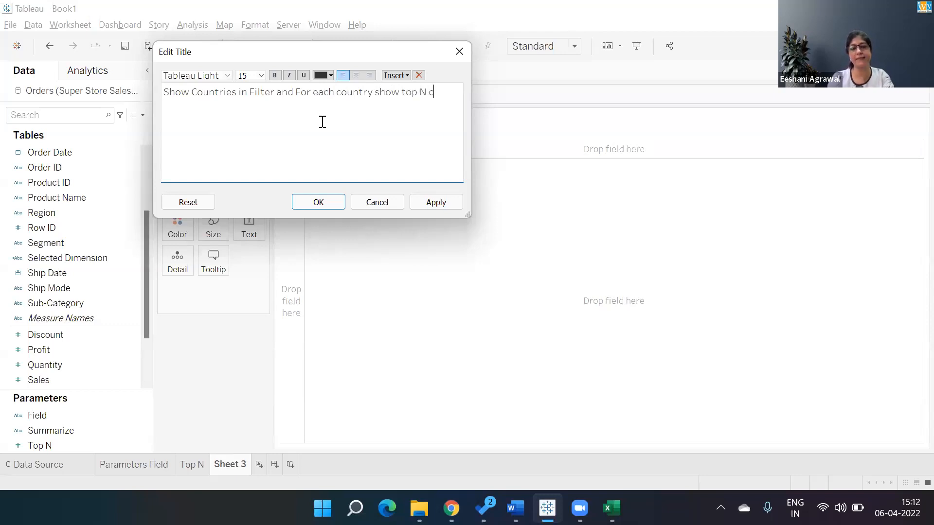
pyautogui.write('ities based ')
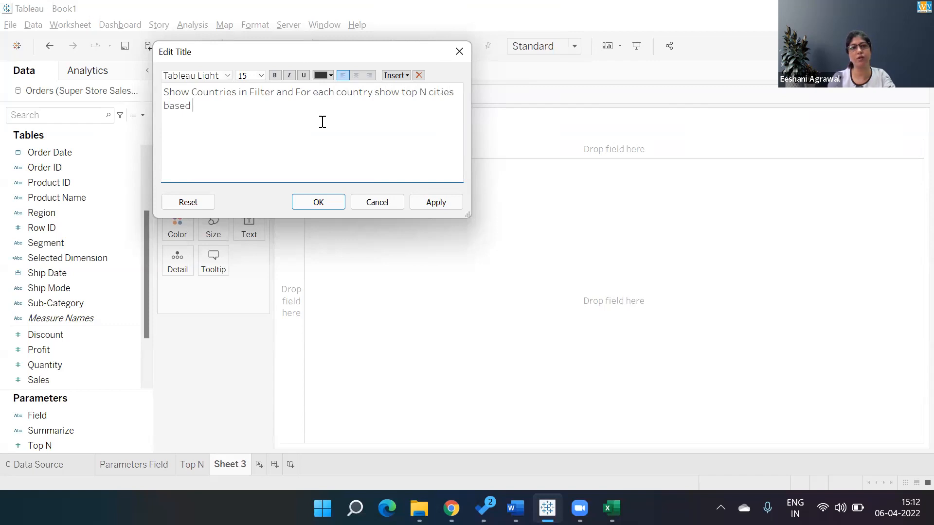
pyautogui.write('on Profit')
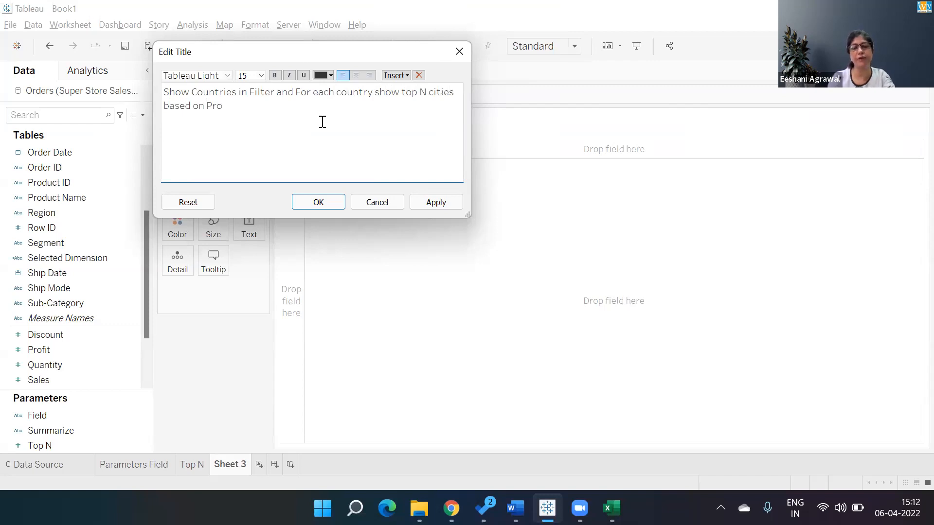
pyautogui.click(341, 202)
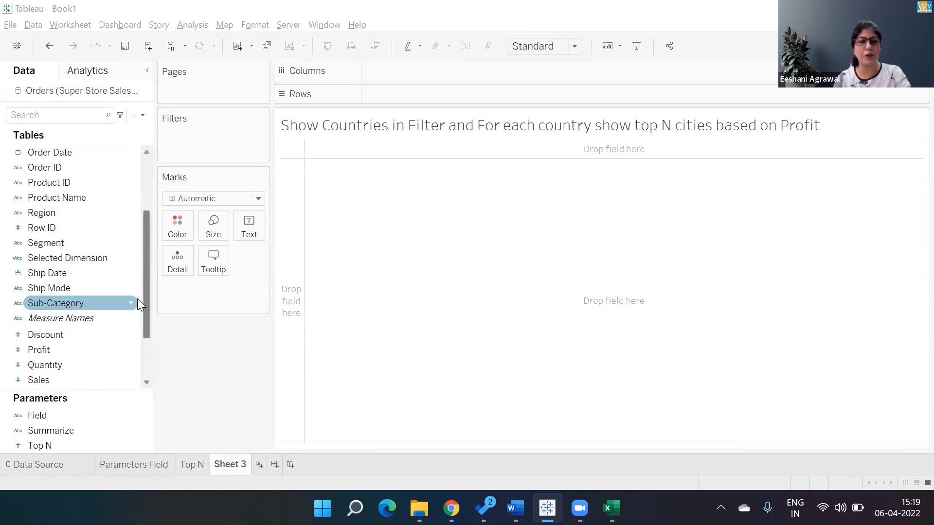
# Expand the Country, State, City hierarchy and add Country as a filter with all countries selected
pyautogui.moveTo(131, 302); pyautogui.dragTo(111, 212)
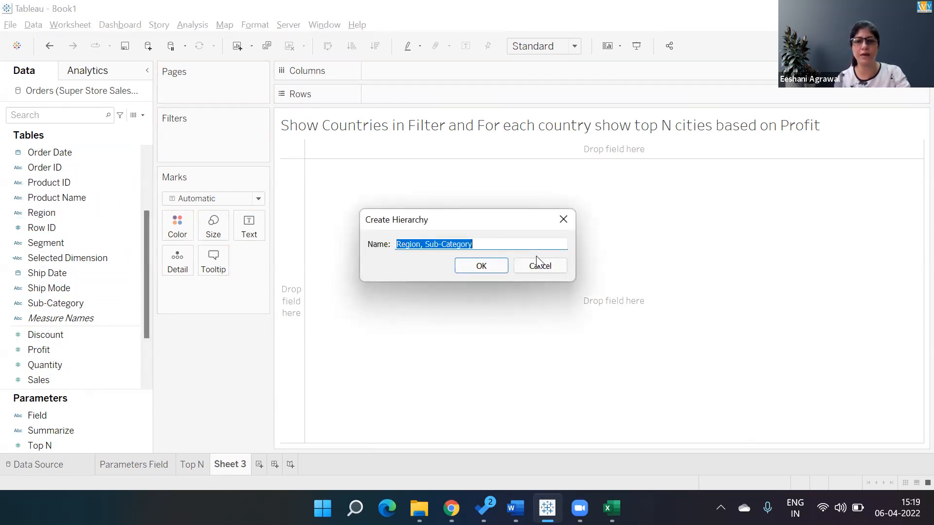
pyautogui.click(534, 263)
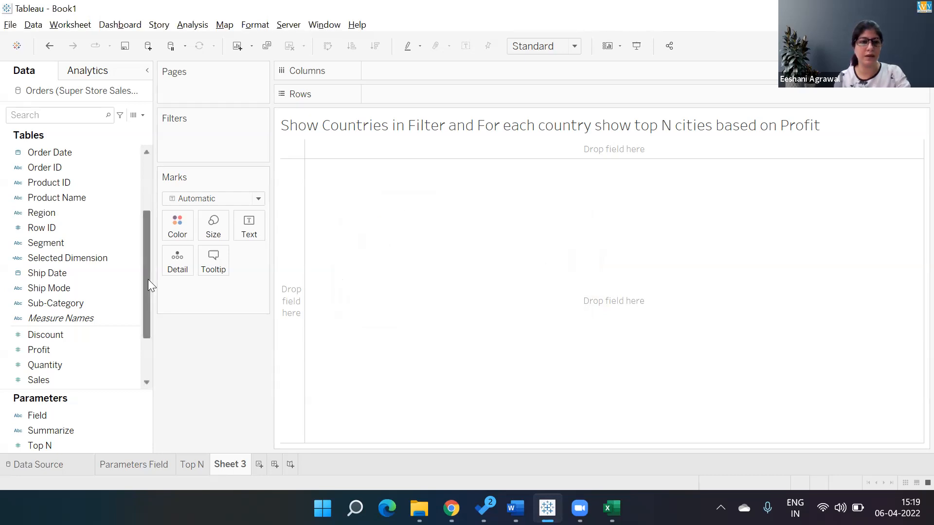
pyautogui.moveTo(147, 279); pyautogui.dragTo(146, 204)
pyautogui.click(63, 168)
pyautogui.click(55, 183)
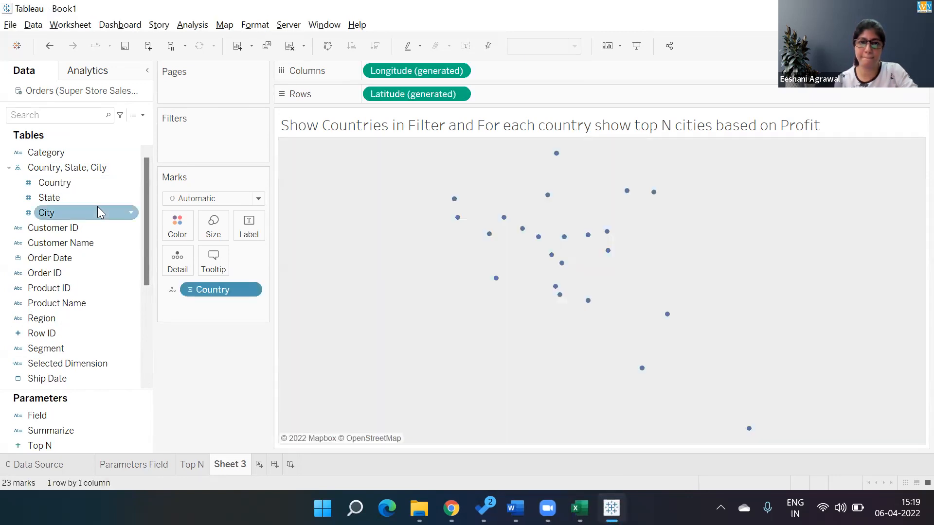
pyautogui.moveTo(227, 288); pyautogui.dragTo(206, 150)
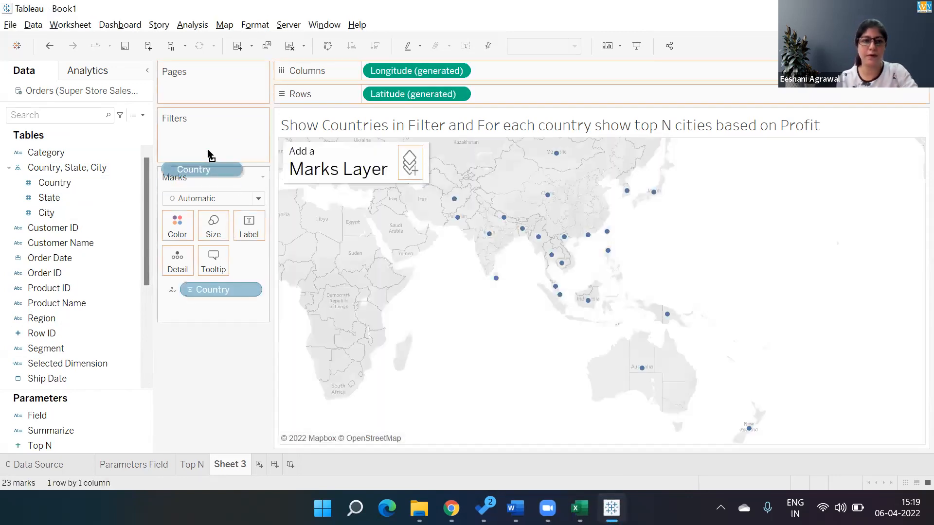
pyautogui.click(383, 305)
pyautogui.click(456, 426)
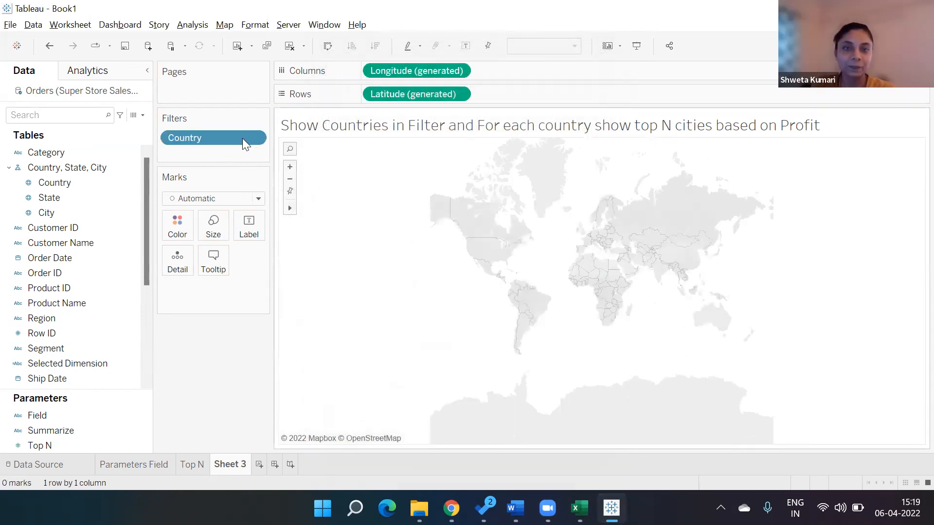
# Show the Country filter control beside the map and set it to Single Value (list)
pyautogui.rightClick(242, 138)
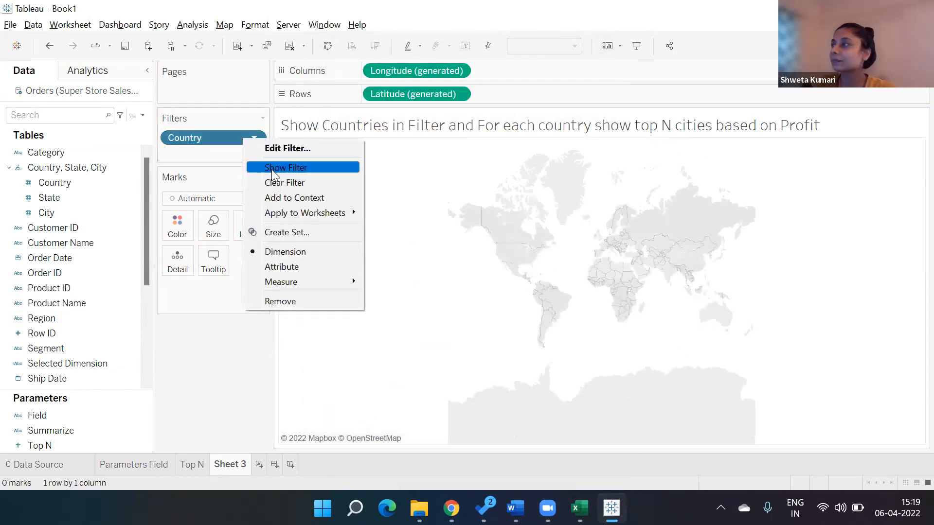
pyautogui.click(272, 167)
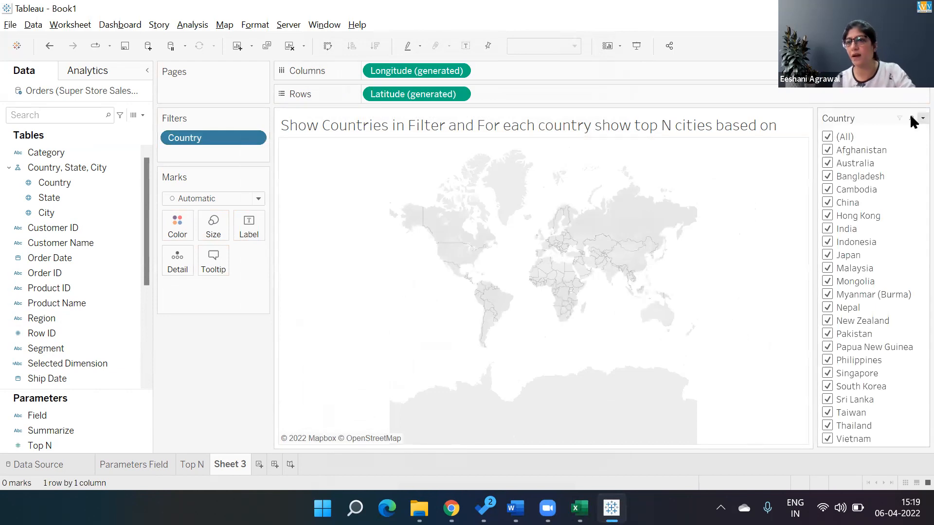
pyautogui.click(922, 118)
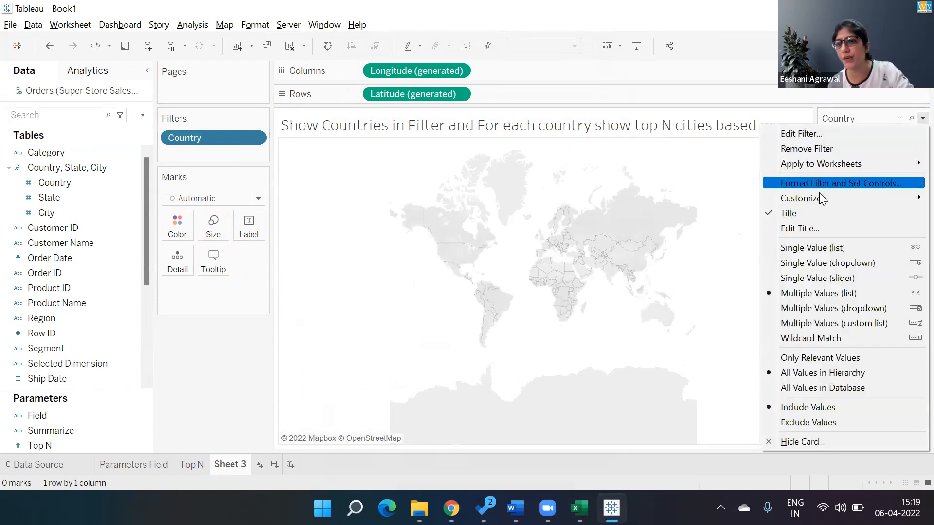
pyautogui.click(807, 247)
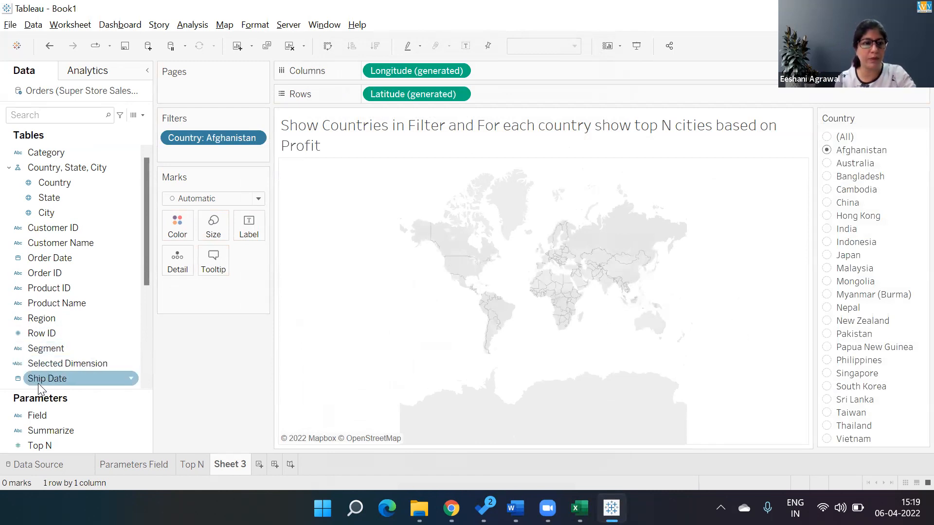
# Add State and Sales to the view and display them as a filled map
pyautogui.click(67, 193)
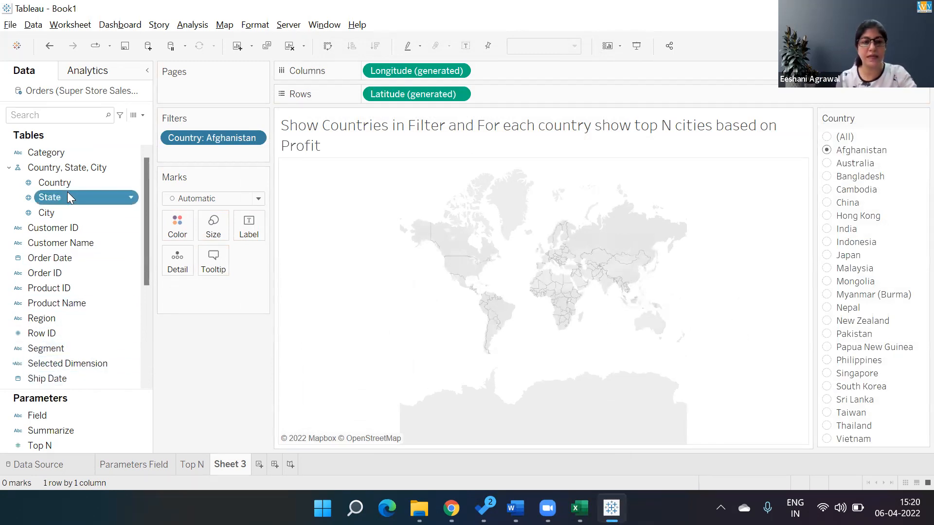
pyautogui.doubleClick(67, 193)
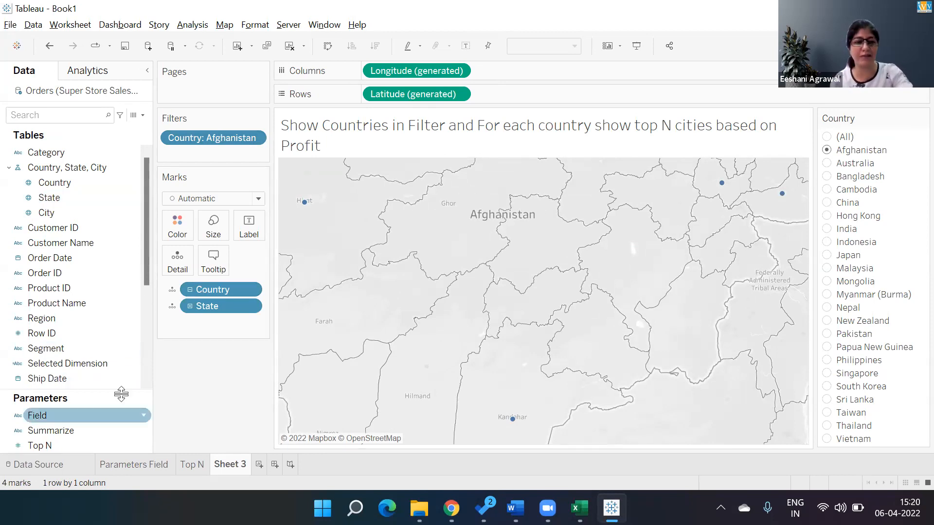
pyautogui.moveTo(147, 282); pyautogui.dragTo(147, 349)
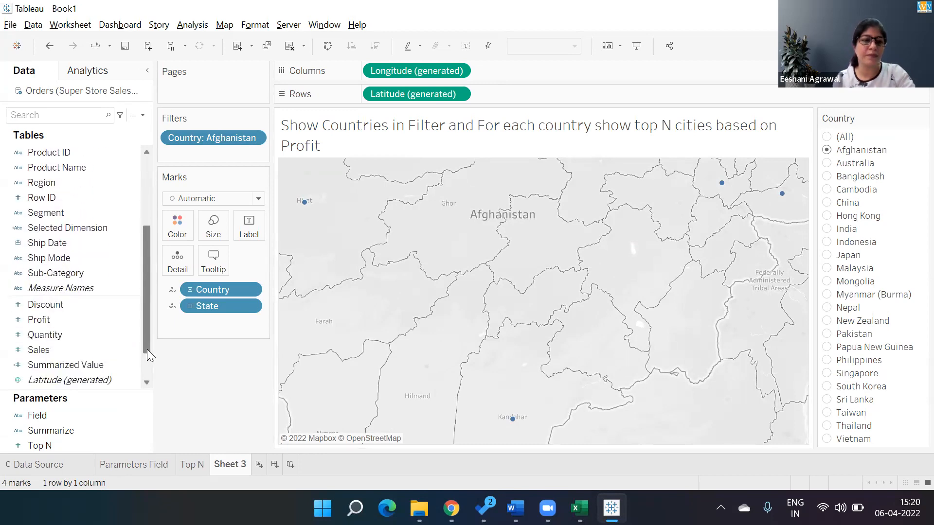
pyautogui.doubleClick(97, 343)
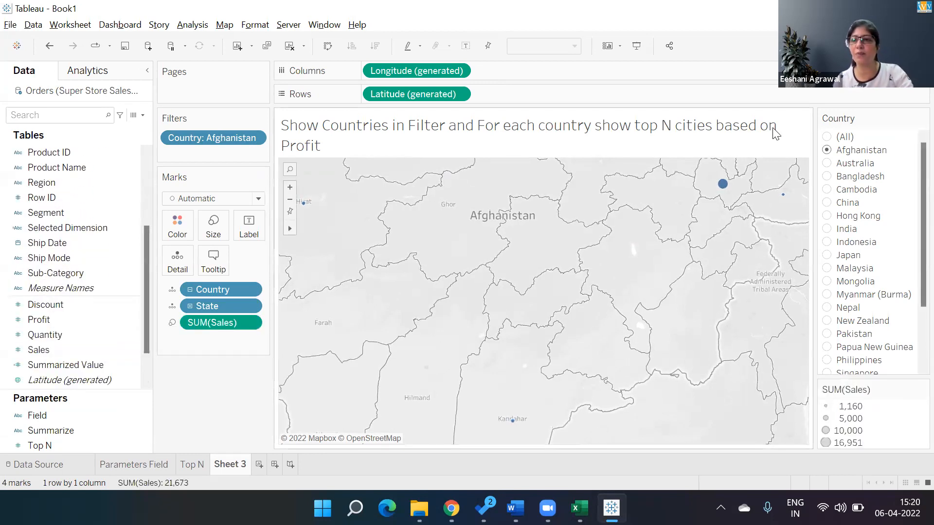
pyautogui.hotkey('ctrl', '1')
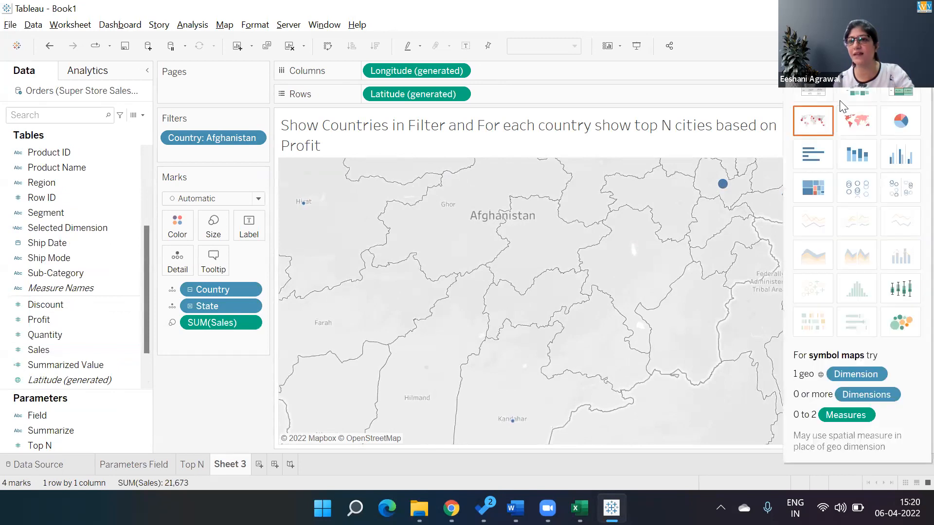
pyautogui.click(858, 127)
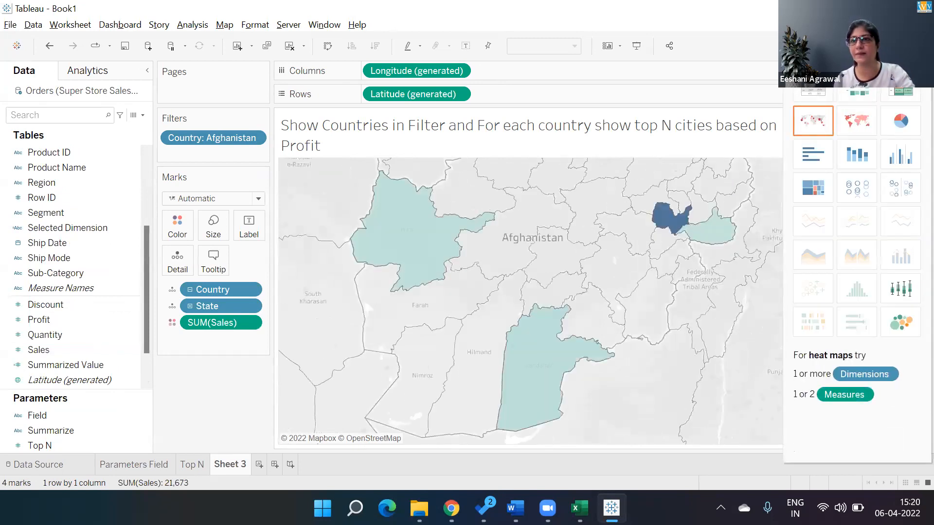
pyautogui.click(899, 45)
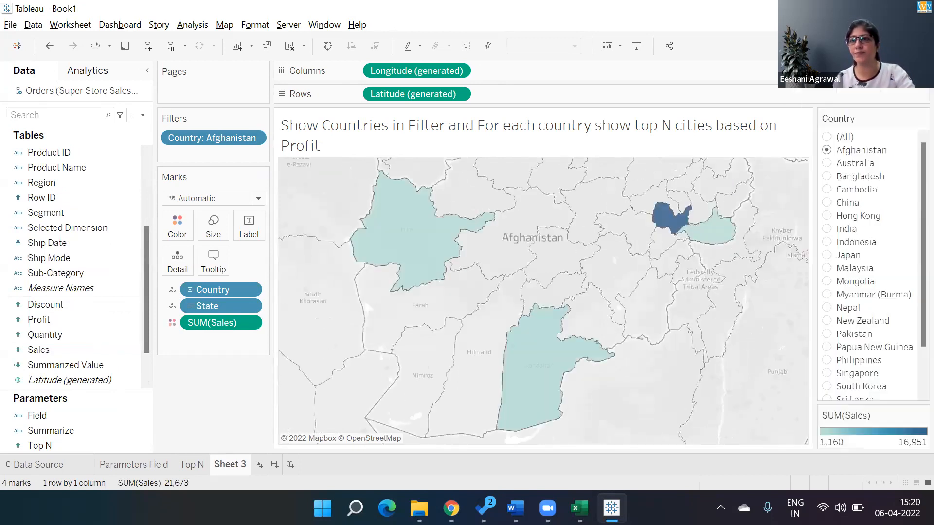
# Filter the map by All, Afghanistan, China, India, Malaysia and Mongolia in turn, ending on Australia
pyautogui.click(828, 140)
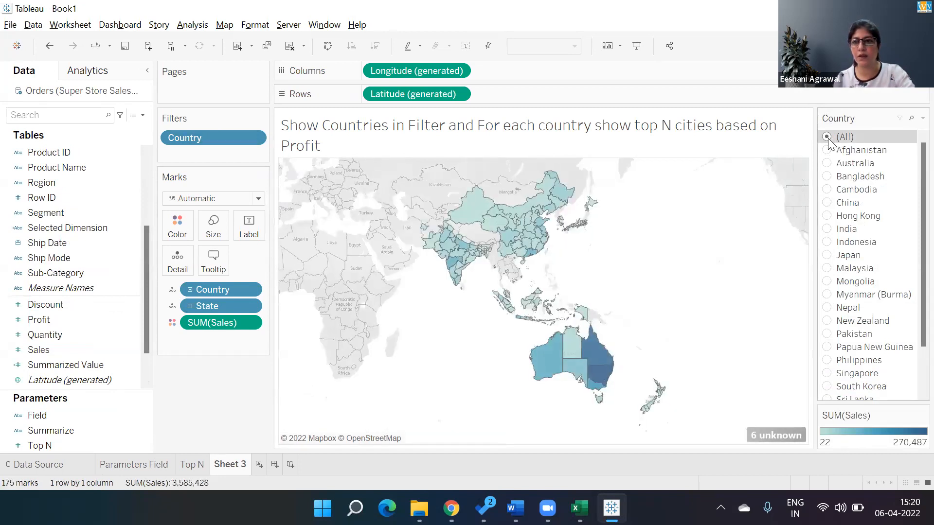
pyautogui.click(827, 150)
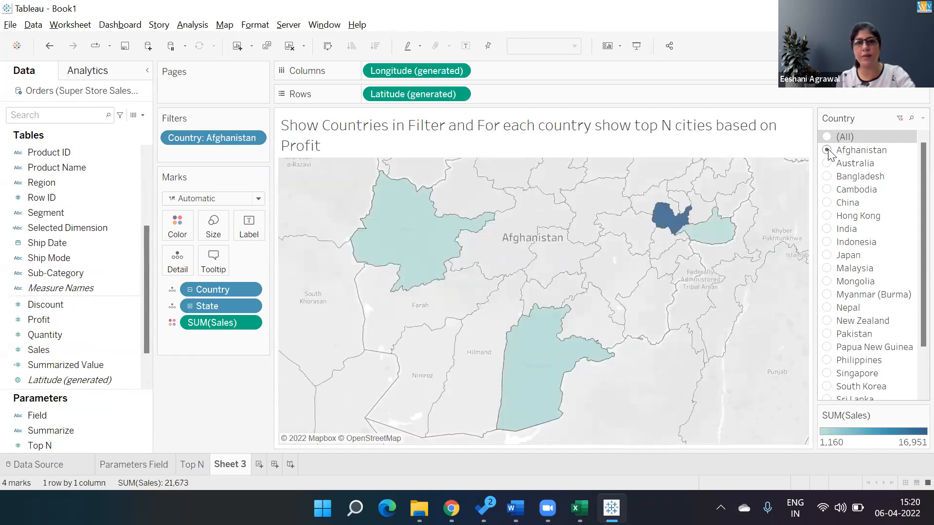
pyautogui.click(830, 207)
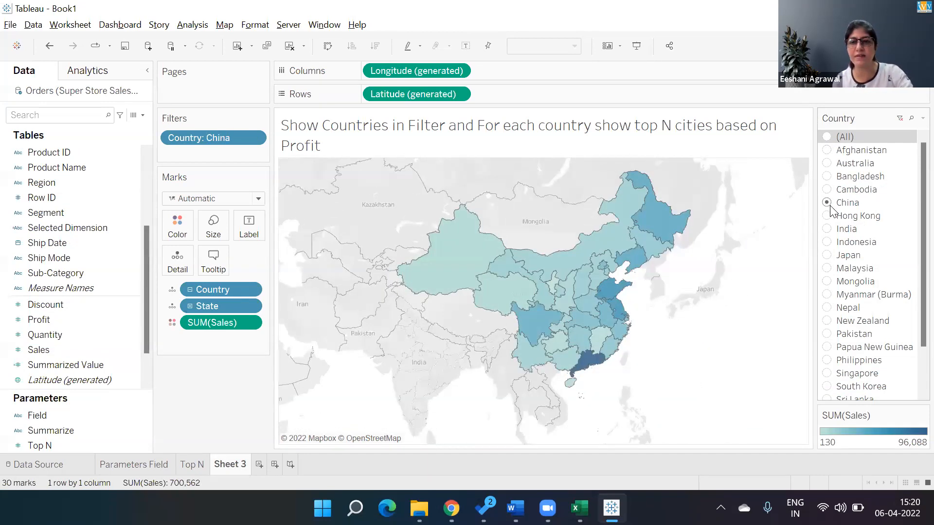
pyautogui.click(828, 230)
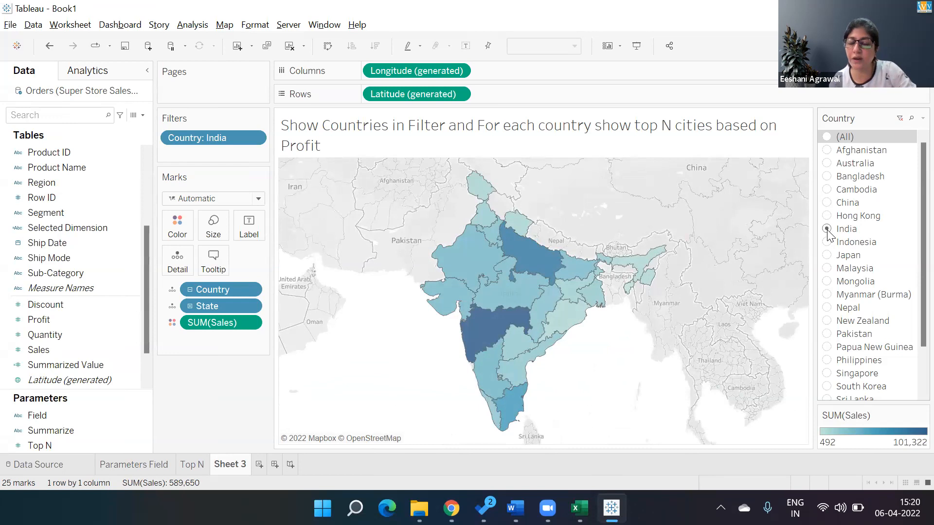
pyautogui.click(826, 269)
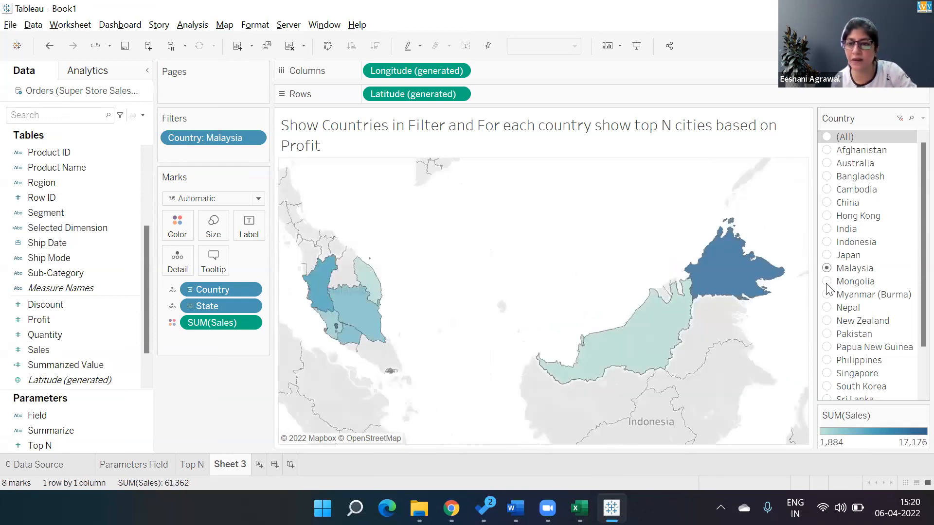
pyautogui.click(827, 282)
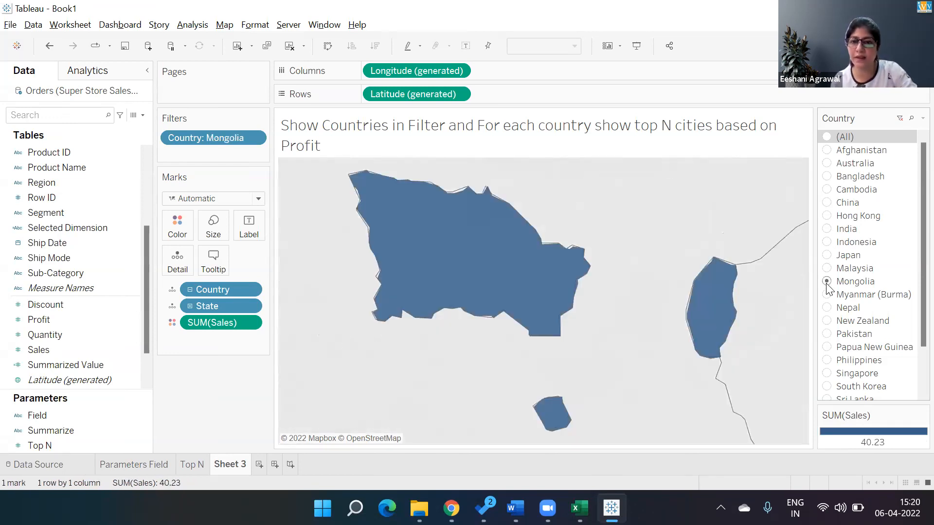
pyautogui.click(827, 164)
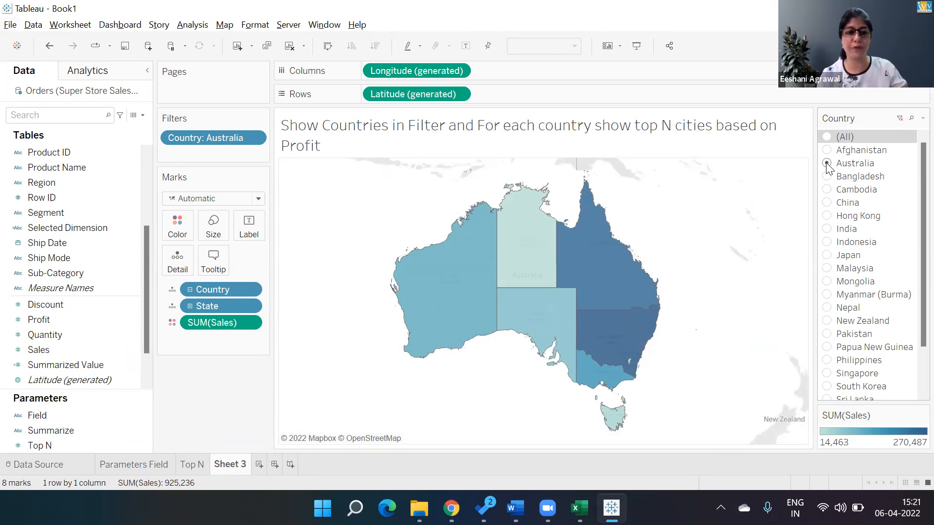
# Replace Sales with Profit on the marks and display the states as a filled map again
pyautogui.moveTo(222, 323); pyautogui.dragTo(204, 423)
pyautogui.doubleClick(56, 320)
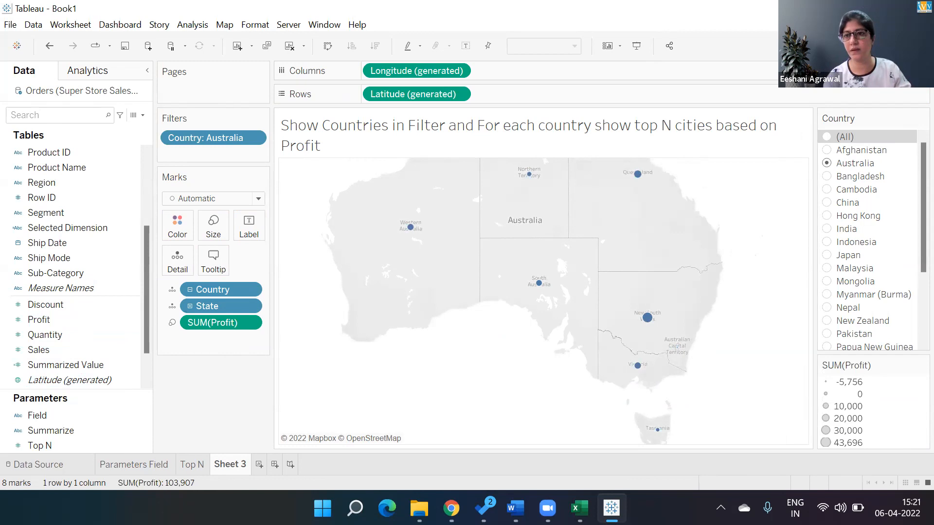
pyautogui.click(914, 46)
pyautogui.click(857, 121)
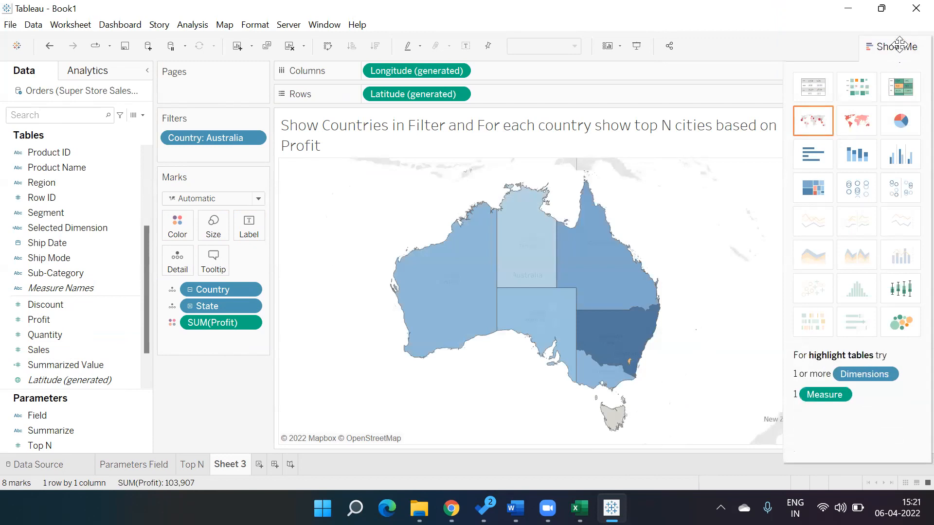
pyautogui.click(899, 45)
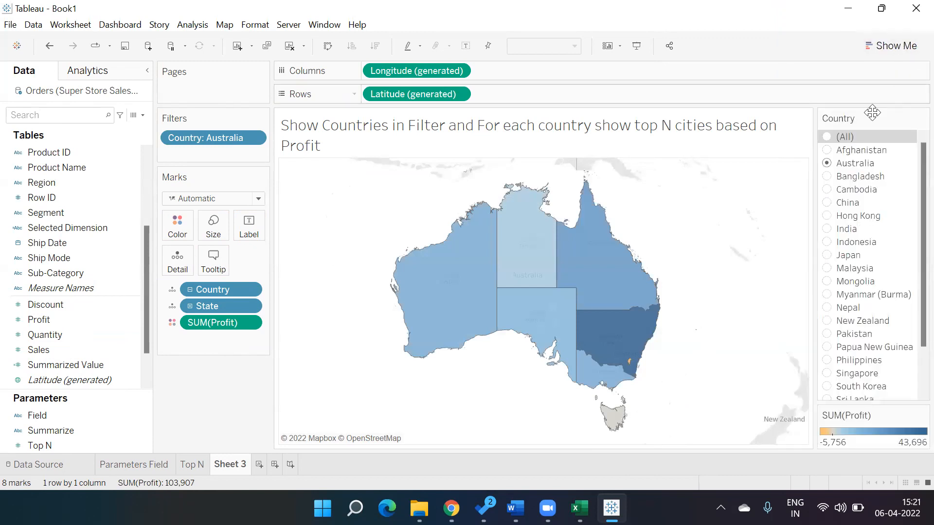
# Filter the profit map by China, Australia, India and Japan in turn, ending on All countries
pyautogui.click(825, 203)
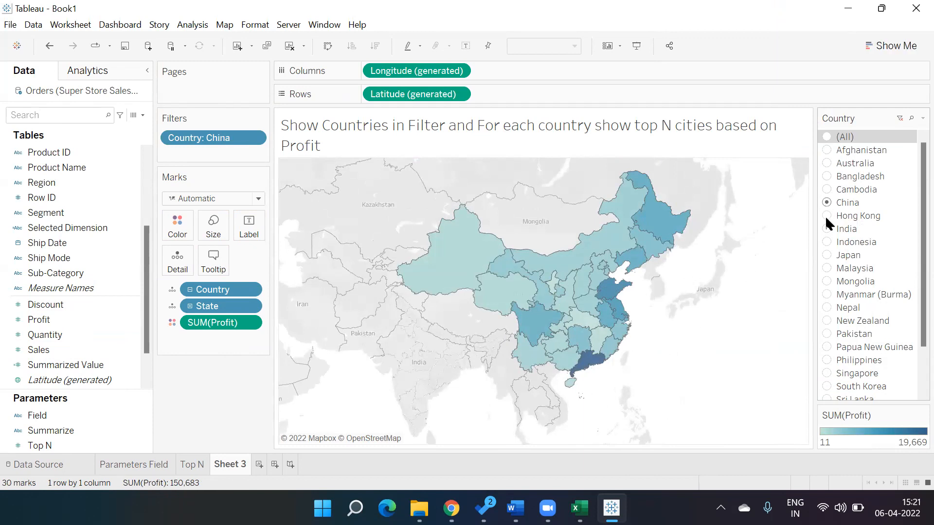
pyautogui.click(827, 163)
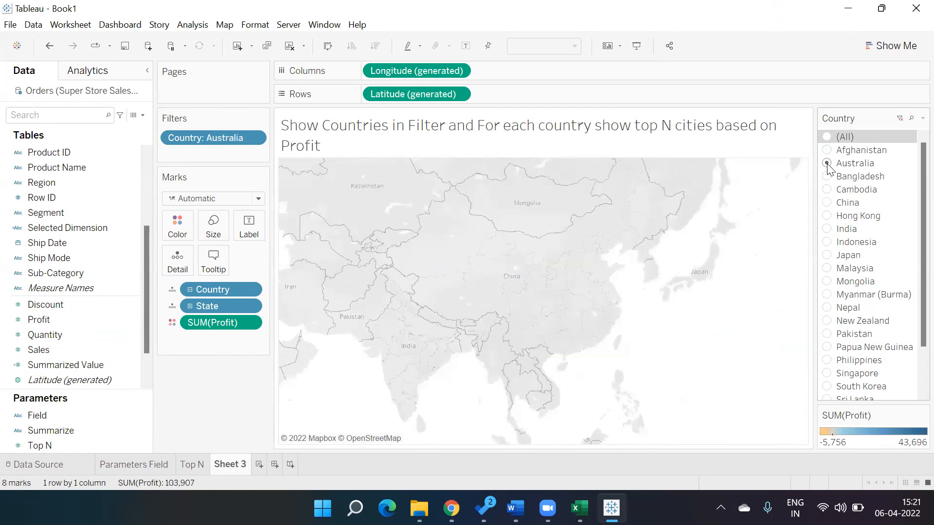
pyautogui.click(828, 230)
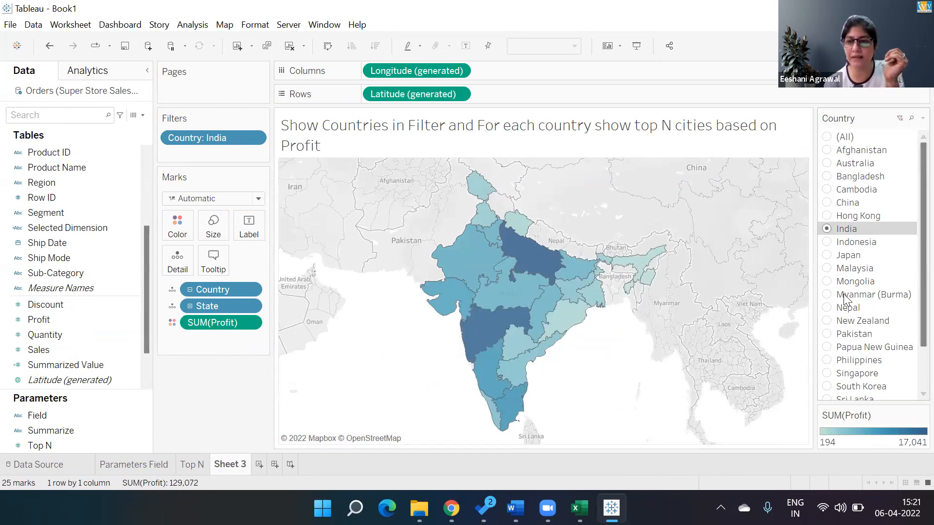
pyautogui.click(827, 255)
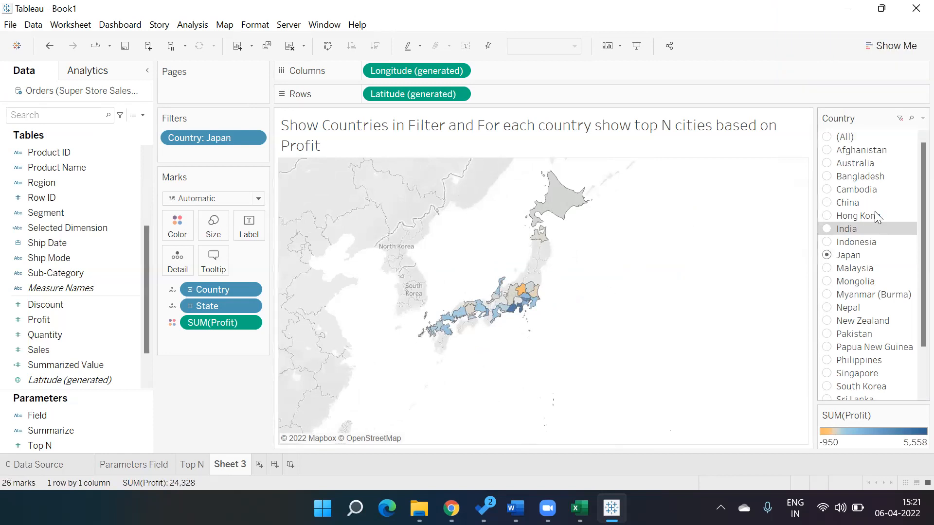
pyautogui.click(828, 137)
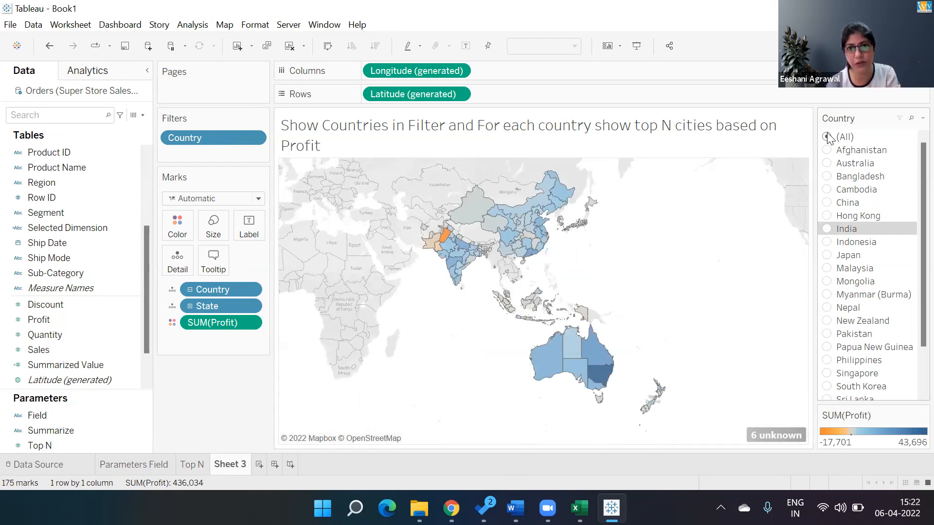
# Filter State by field to the top states by Profit, using the Top N parameter as the limit
pyautogui.click(251, 305)
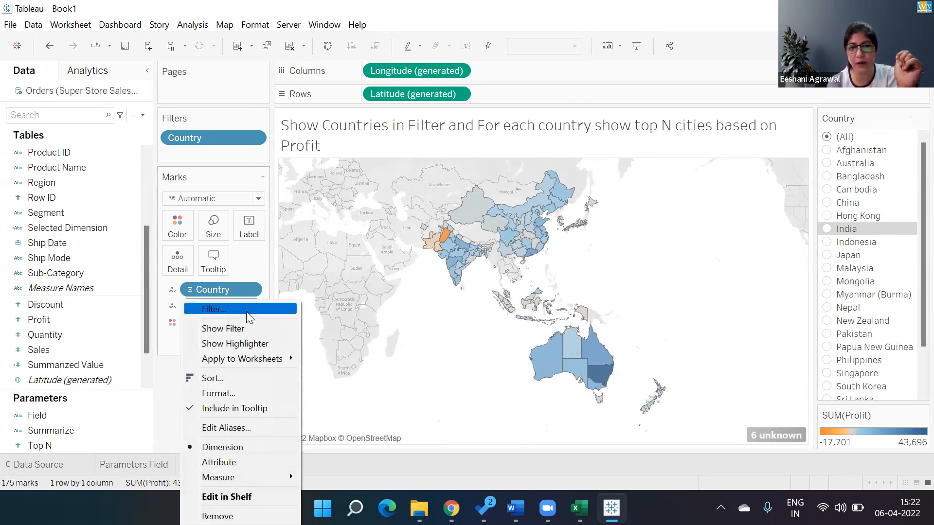
pyautogui.click(247, 312)
pyautogui.click(491, 85)
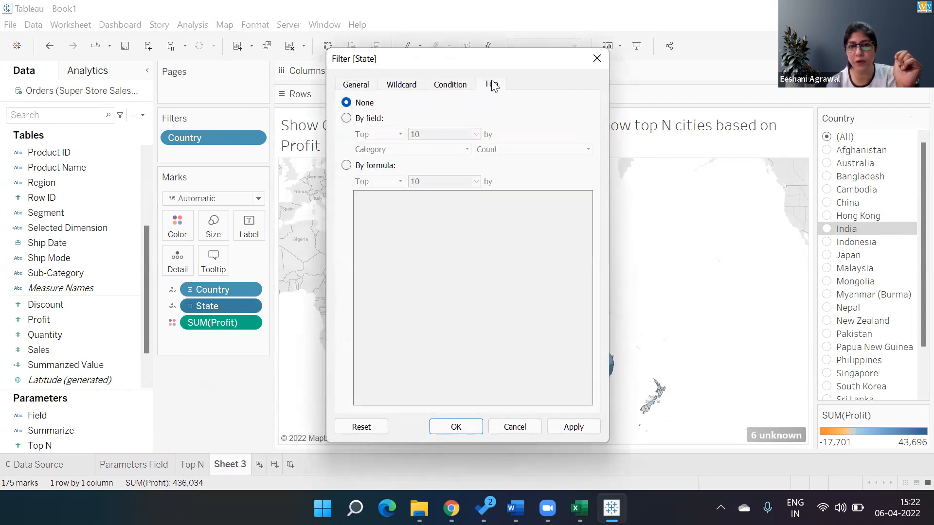
pyautogui.click(360, 122)
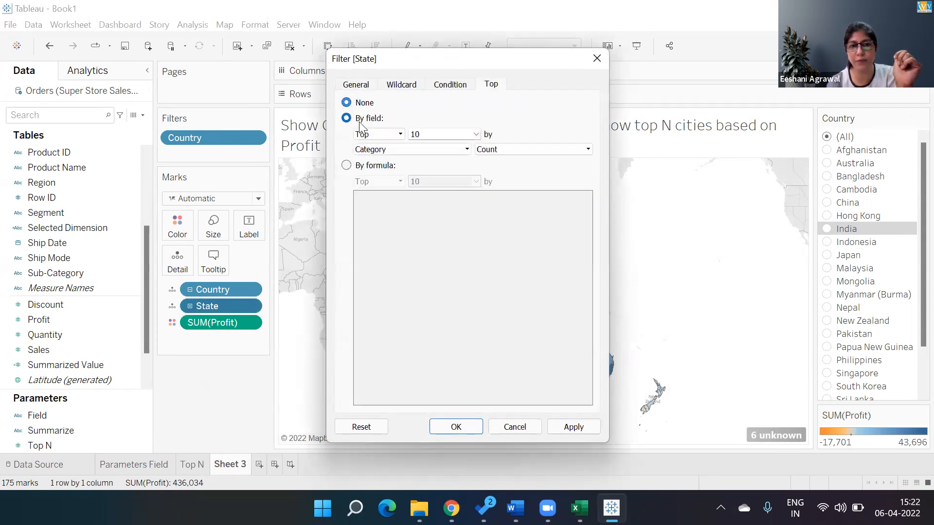
pyautogui.click(476, 135)
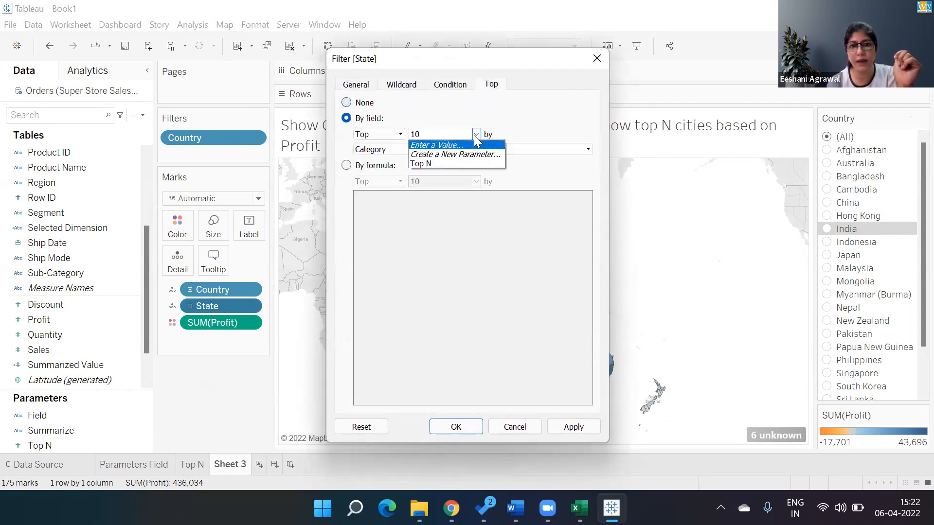
pyautogui.click(436, 164)
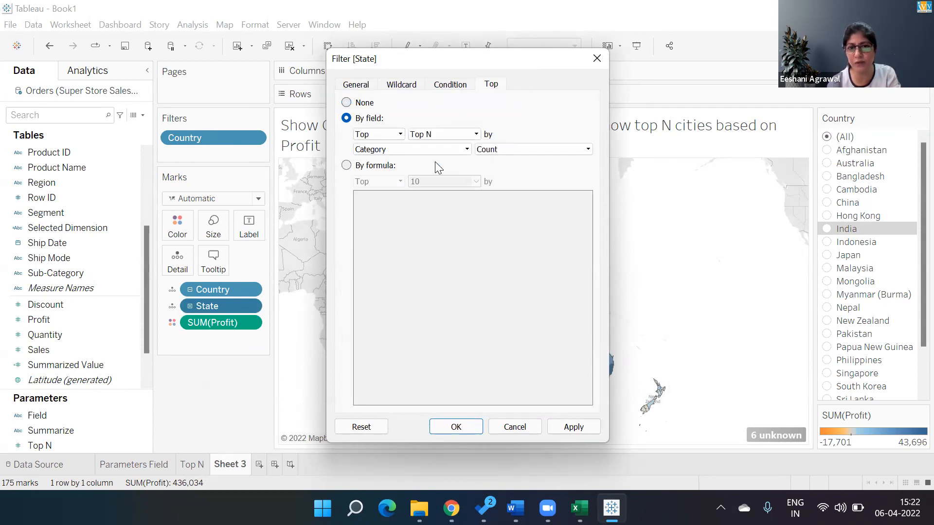
pyautogui.click(433, 149)
pyautogui.write('prof')
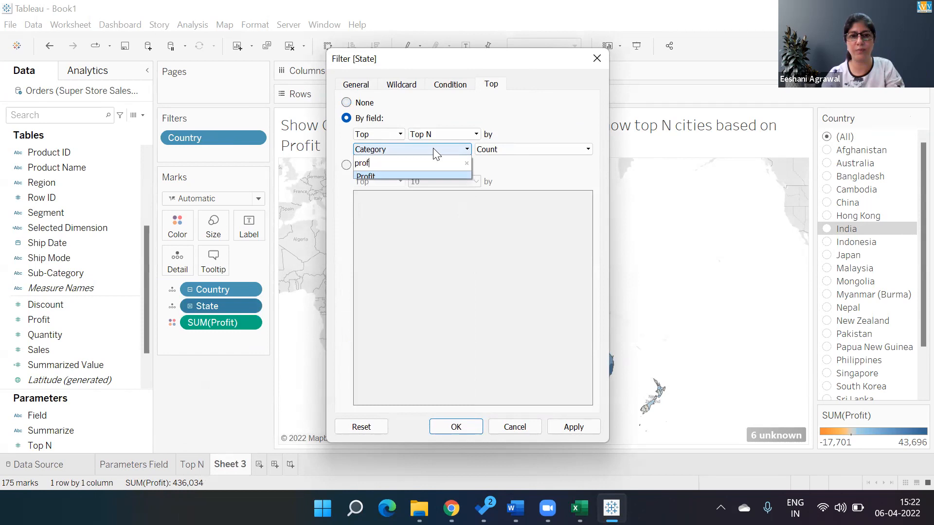
pyautogui.click(374, 174)
pyautogui.click(458, 427)
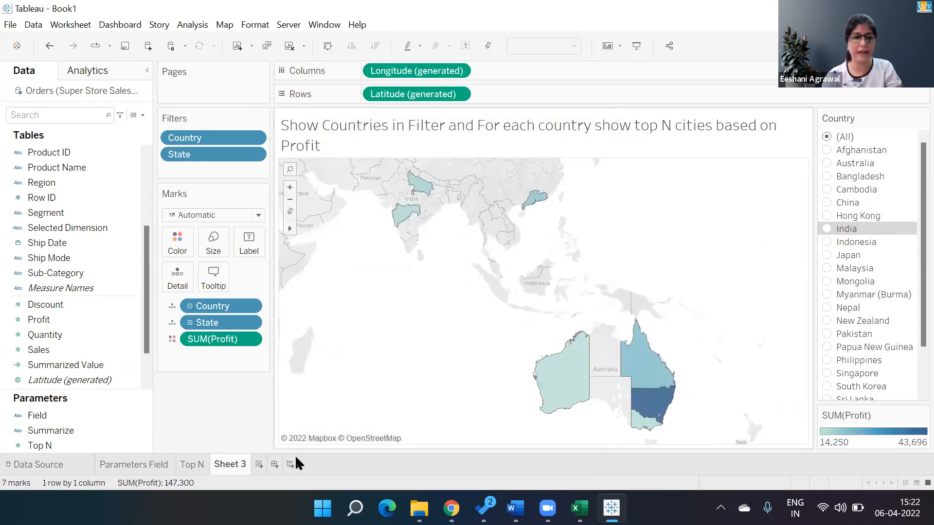
# Show the Top N parameter control beside the map and set it to 3 with the map filtered to Australia
pyautogui.rightClick(48, 442)
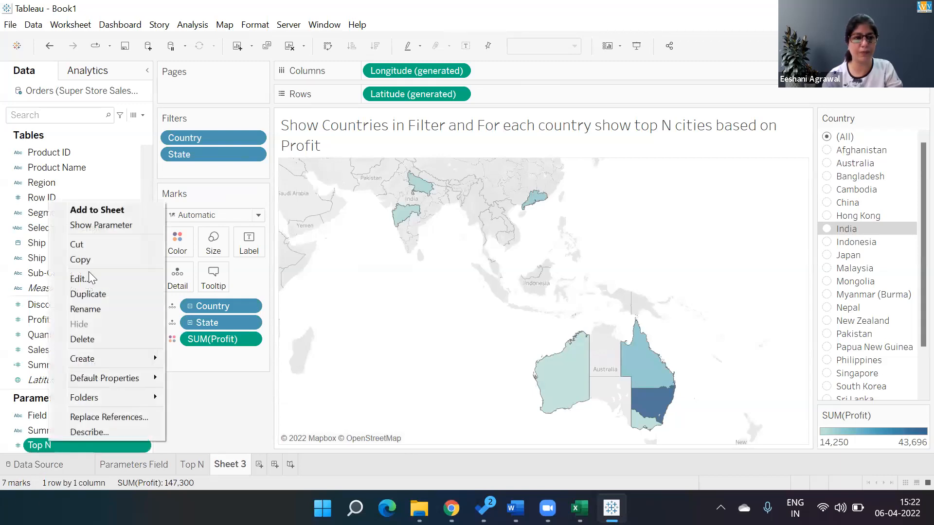
pyautogui.click(95, 226)
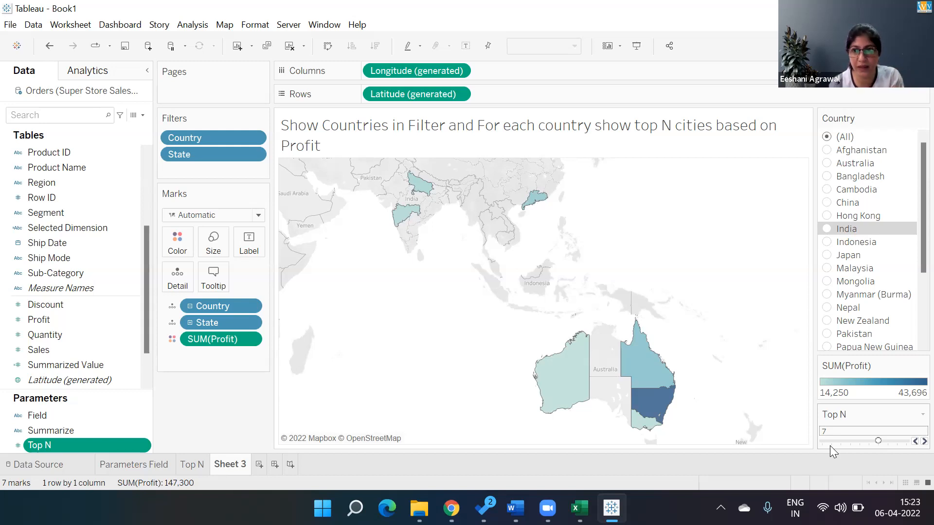
pyautogui.click(827, 163)
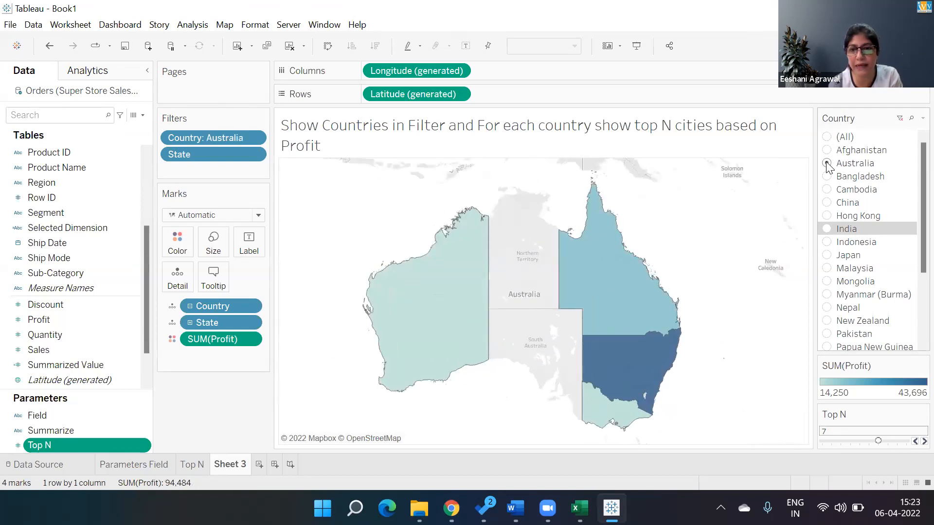
pyautogui.click(845, 440)
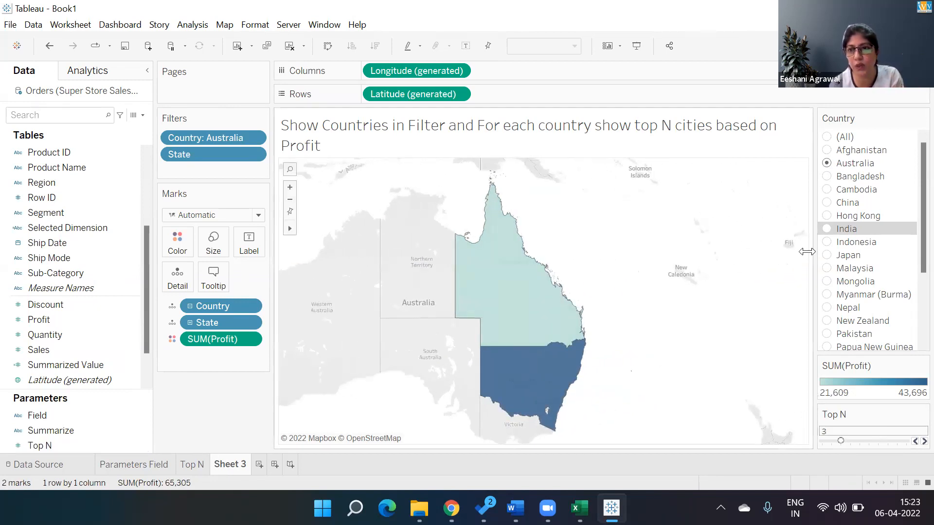
# Filter the map by India, switch it to China, and raise Top N to 6 and finally 8
pyautogui.click(827, 229)
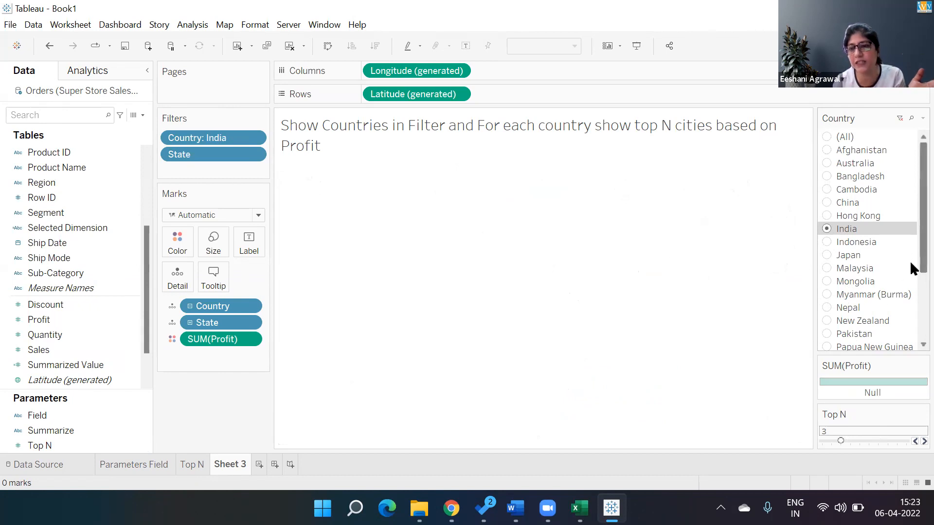
pyautogui.scroll(-5, 909, 260)
pyautogui.scroll(5, 909, 315)
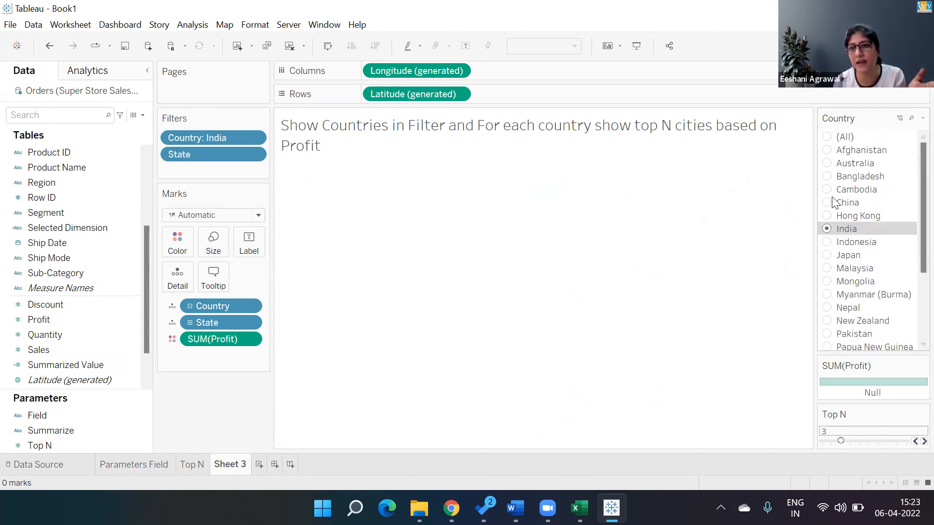
pyautogui.click(827, 204)
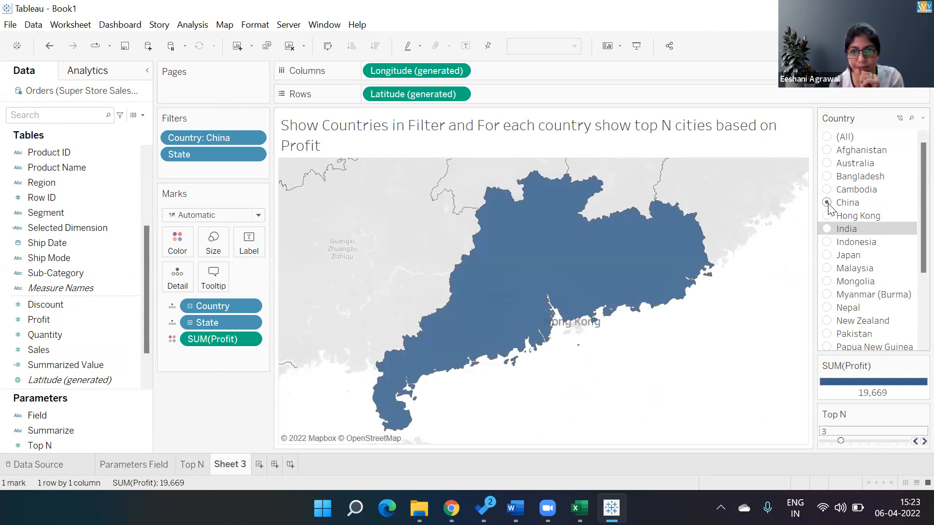
pyautogui.click(868, 441)
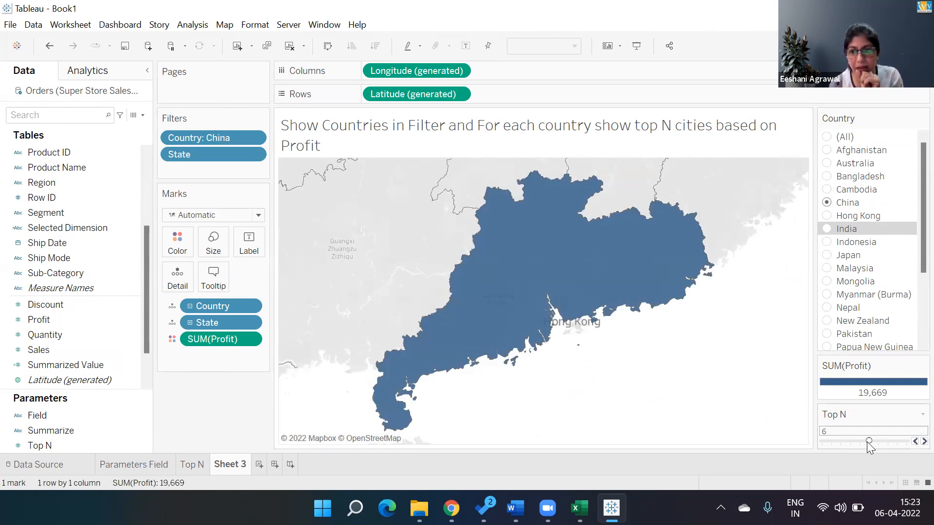
pyautogui.click(886, 441)
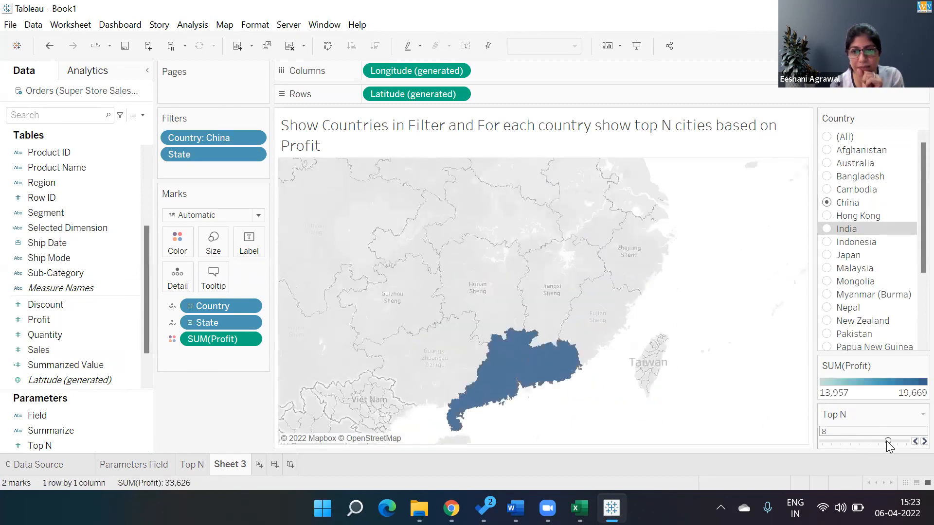
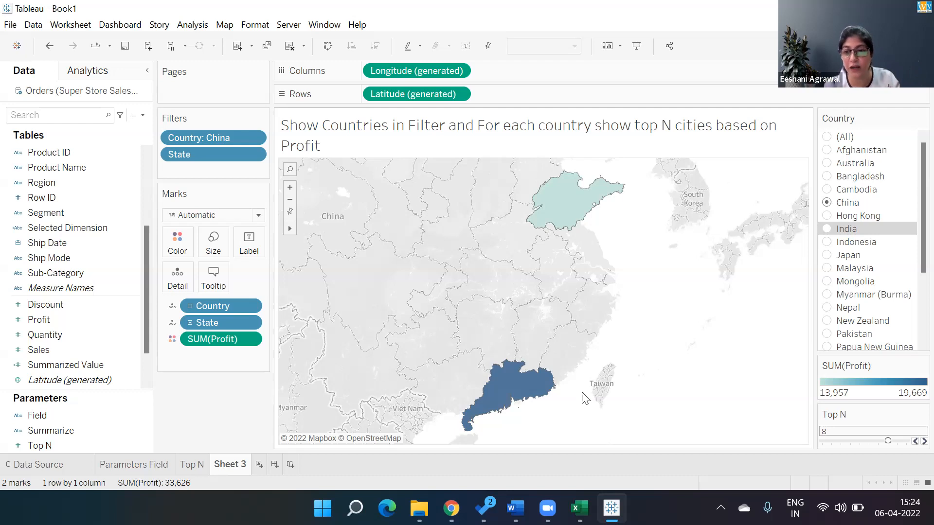
# Try Top N values 1 and 2 on the China map, and show all countries with Top N set to 3
pyautogui.click(826, 441)
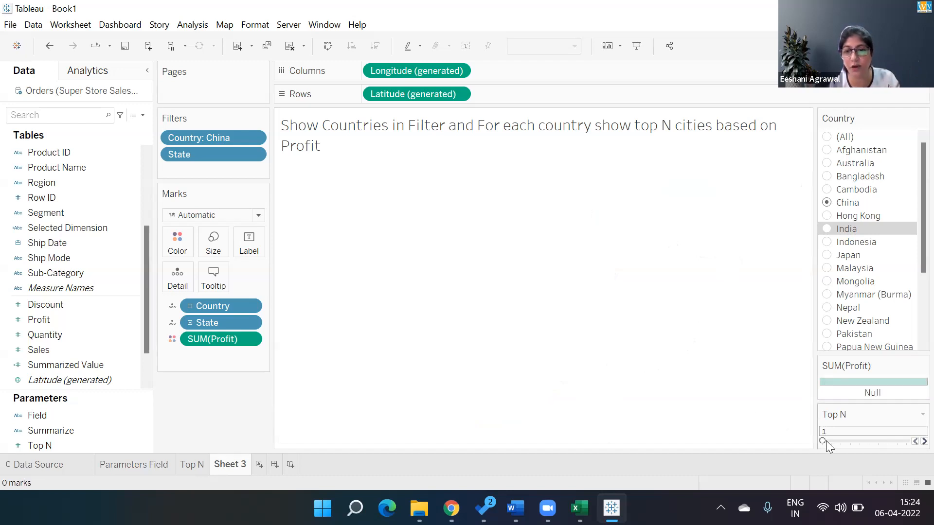
pyautogui.click(830, 440)
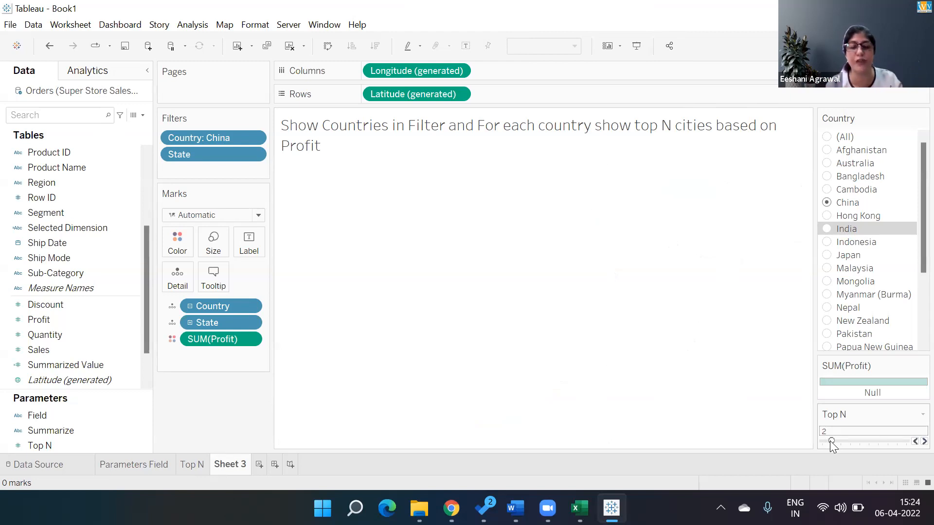
pyautogui.click(826, 136)
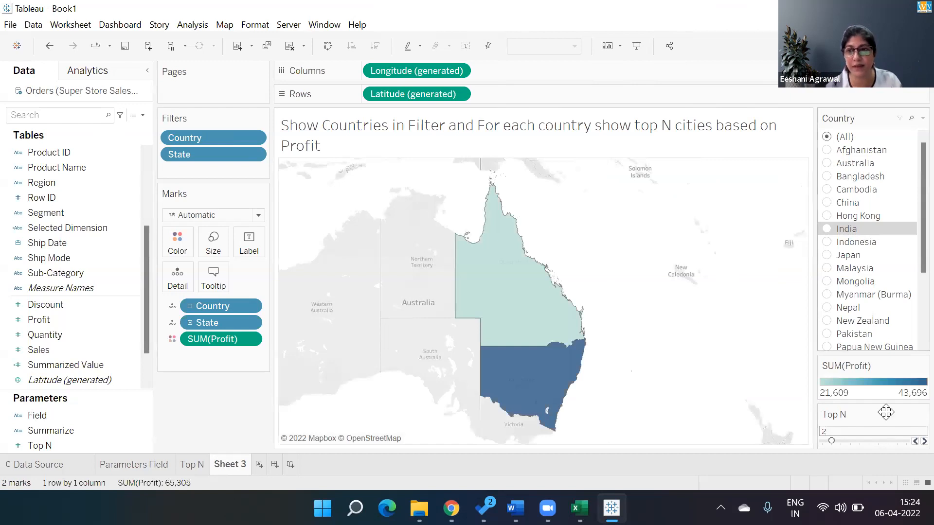
pyautogui.click(842, 445)
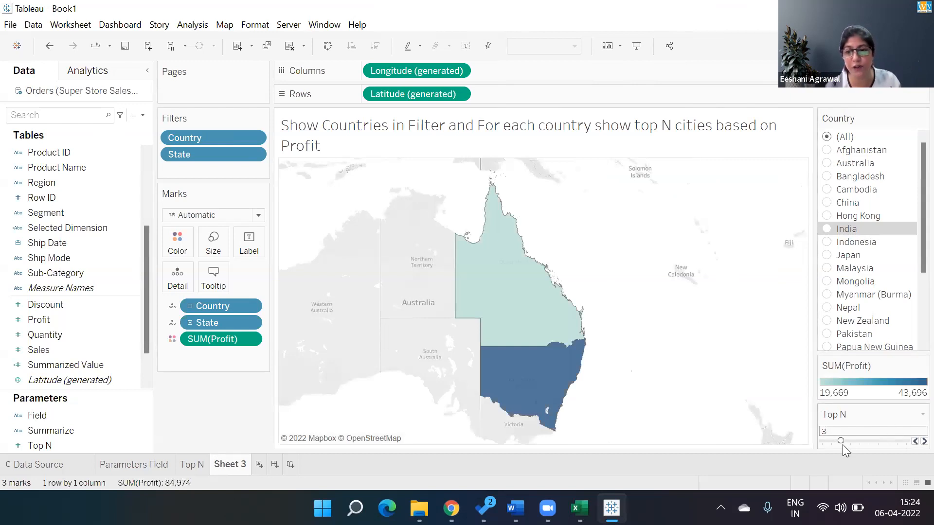
pyautogui.moveTo(463, 188)
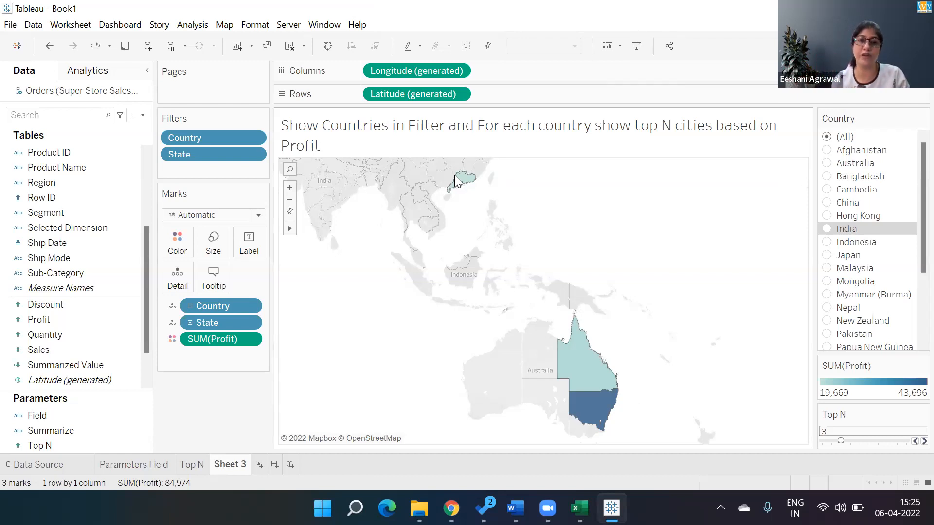
# Add the Country filter to context, filter the map by India and raise Top N to 6
pyautogui.click(255, 139)
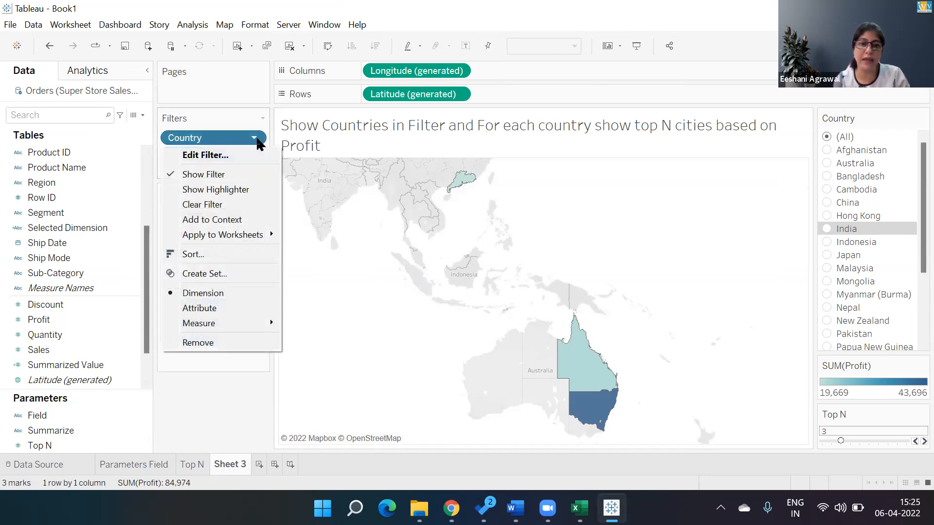
pyautogui.click(218, 221)
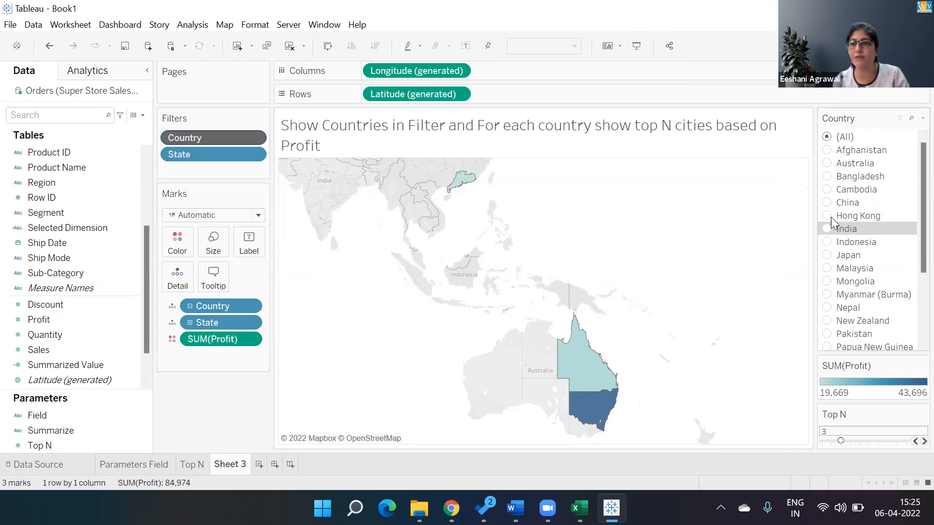
pyautogui.click(827, 232)
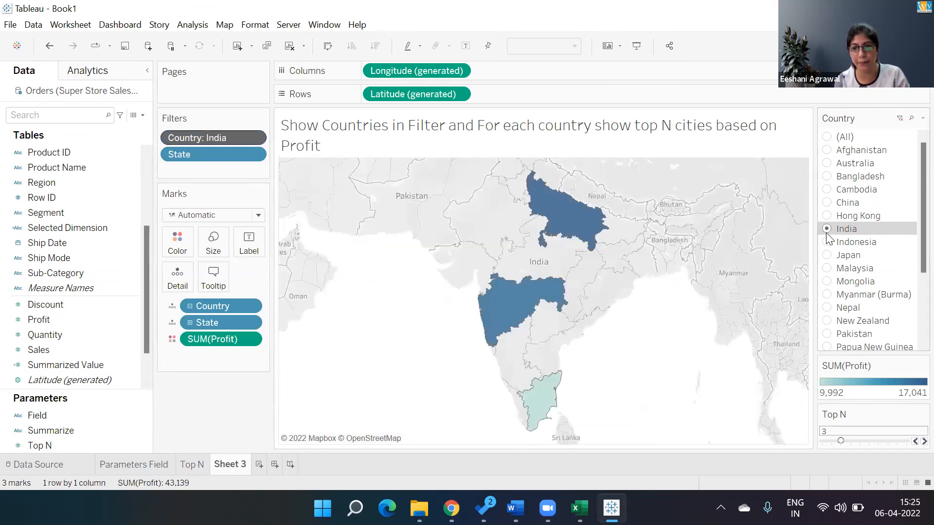
pyautogui.click(910, 440)
pyautogui.click(910, 440)
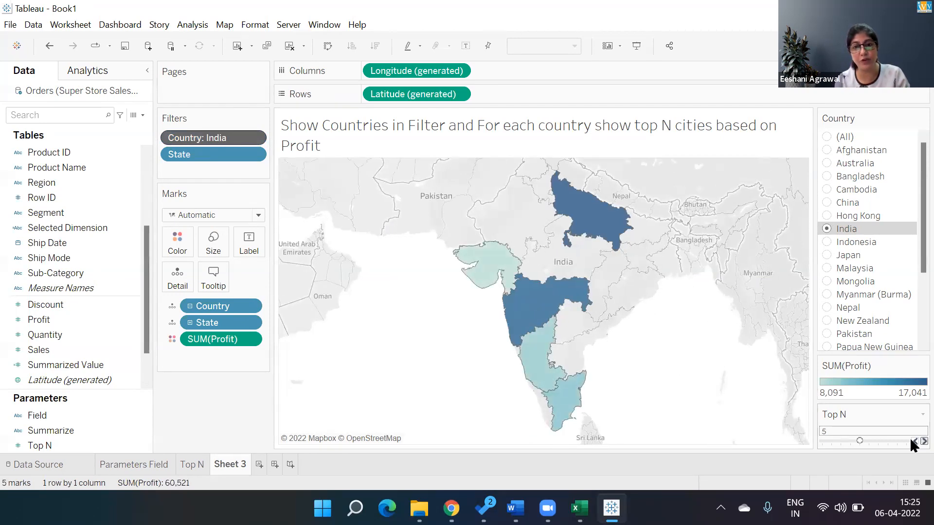
pyautogui.click(910, 440)
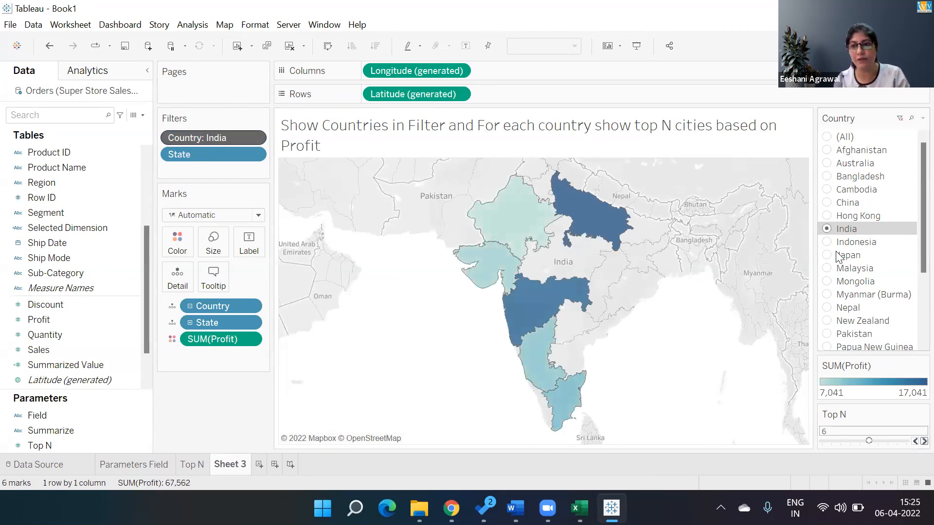
# Filter the map by China, lower Top N to 4 and raise it step by step to 10
pyautogui.click(827, 202)
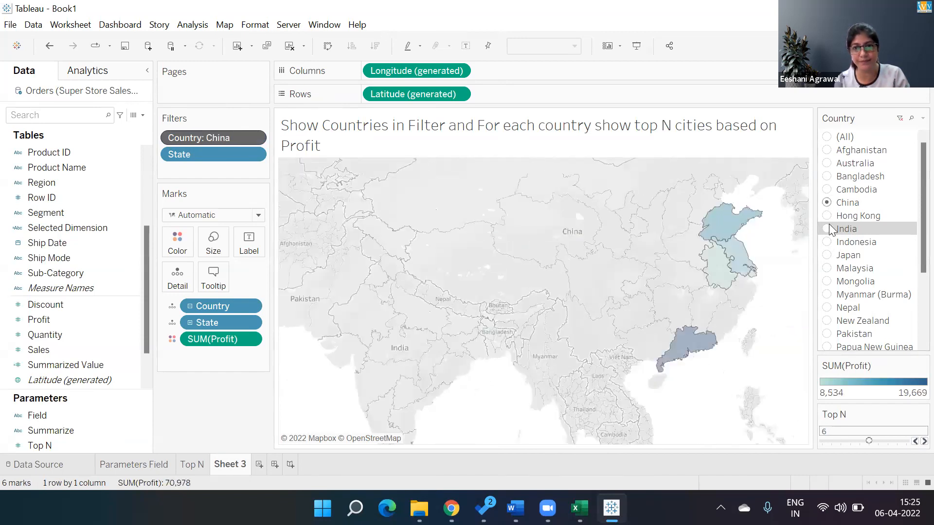
pyautogui.click(910, 440)
pyautogui.click(910, 440)
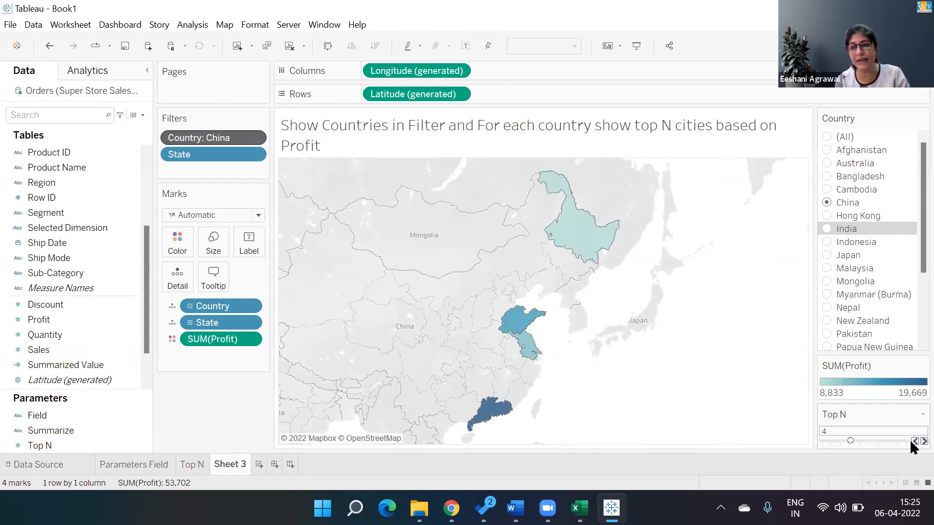
pyautogui.press('Right')
pyautogui.press('Right')
pyautogui.press('Right')
pyautogui.press('Right')
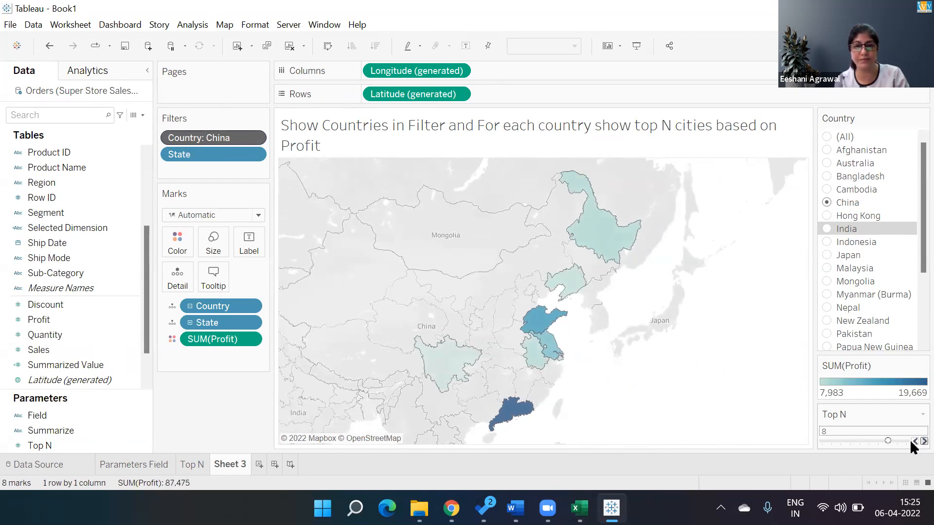
pyautogui.press('Right')
pyautogui.press('Right')
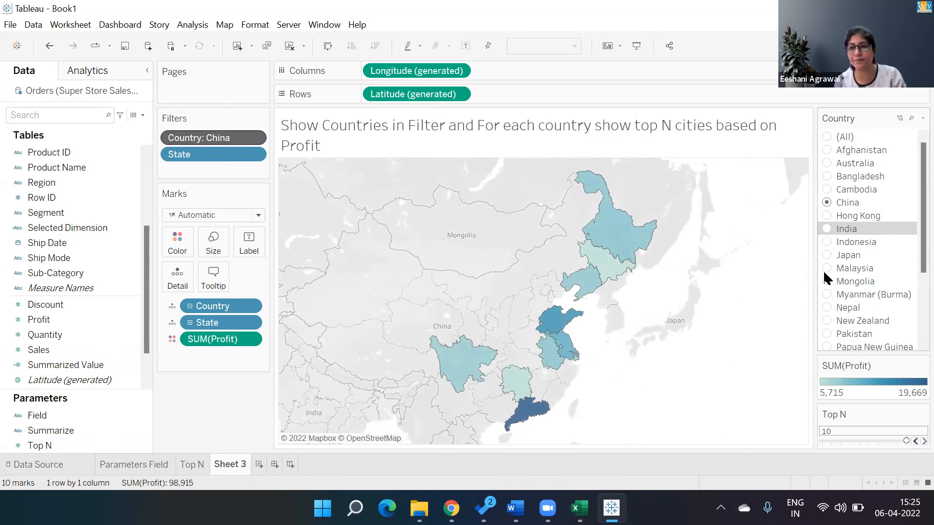
# Filter the map by Australia and reduce Top N to 5
pyautogui.click(827, 164)
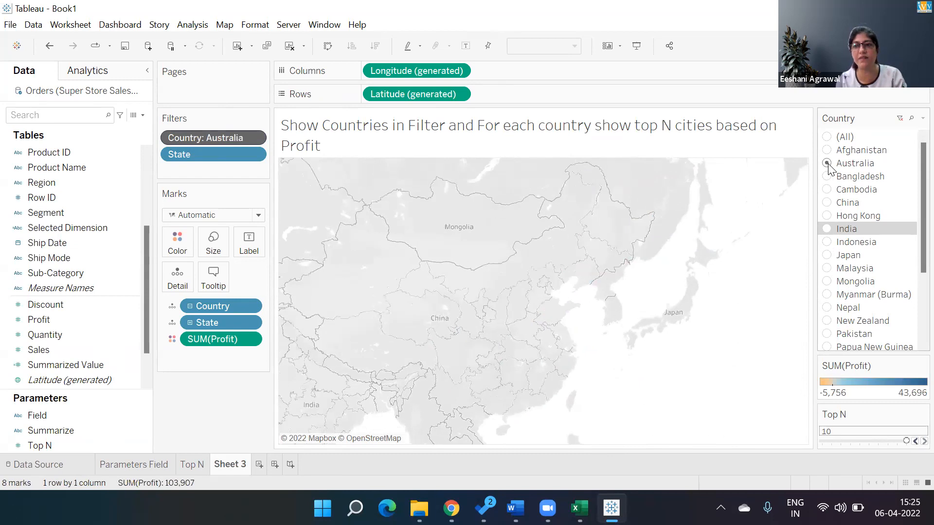
pyautogui.click(911, 440)
pyautogui.click(911, 440)
pyautogui.click(911, 440)
pyautogui.click(911, 441)
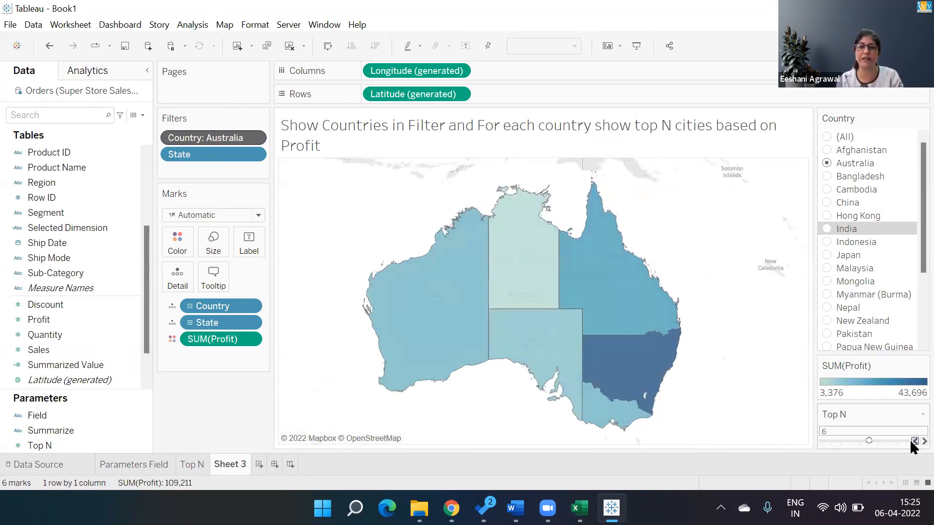
pyautogui.click(911, 441)
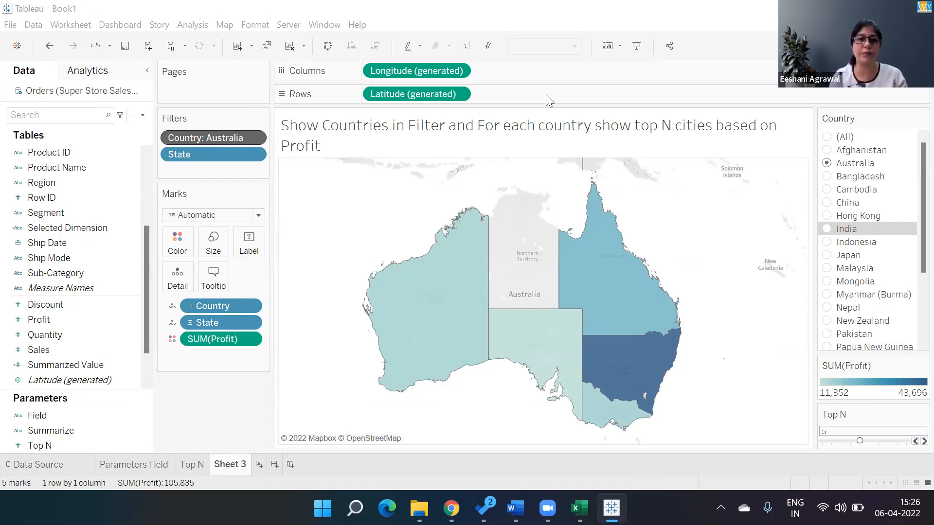
# Remove the Country filter from context and show all countries on the map
pyautogui.click(254, 137)
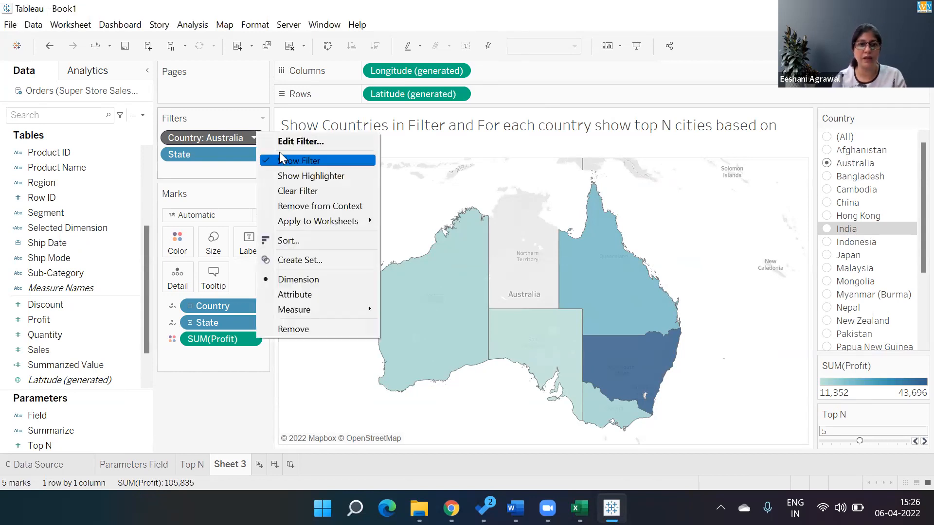
pyautogui.click(291, 206)
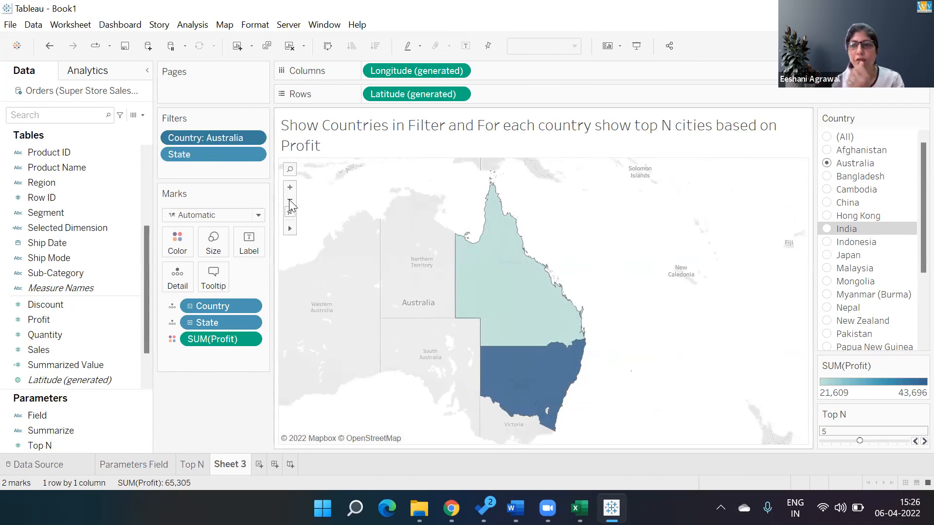
pyautogui.click(827, 139)
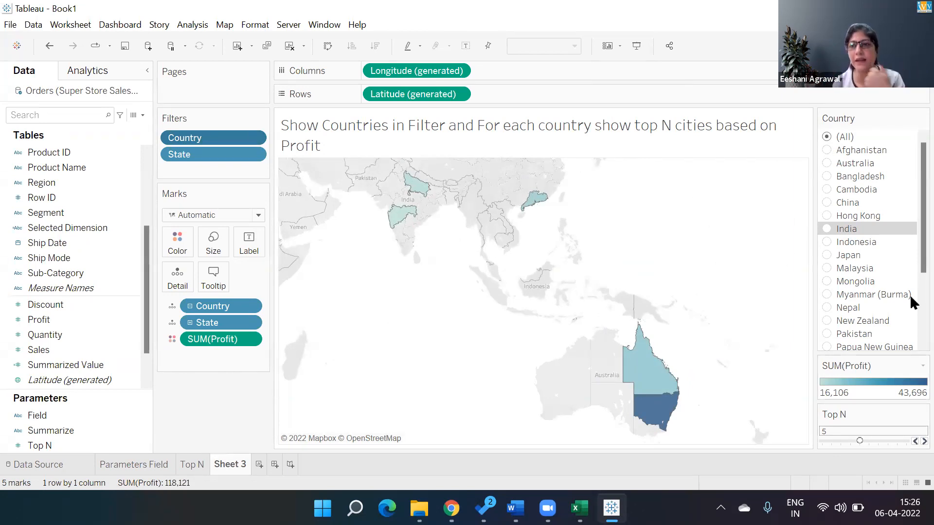
# Filter the map by China and add the Country filter to context again
pyautogui.click(827, 208)
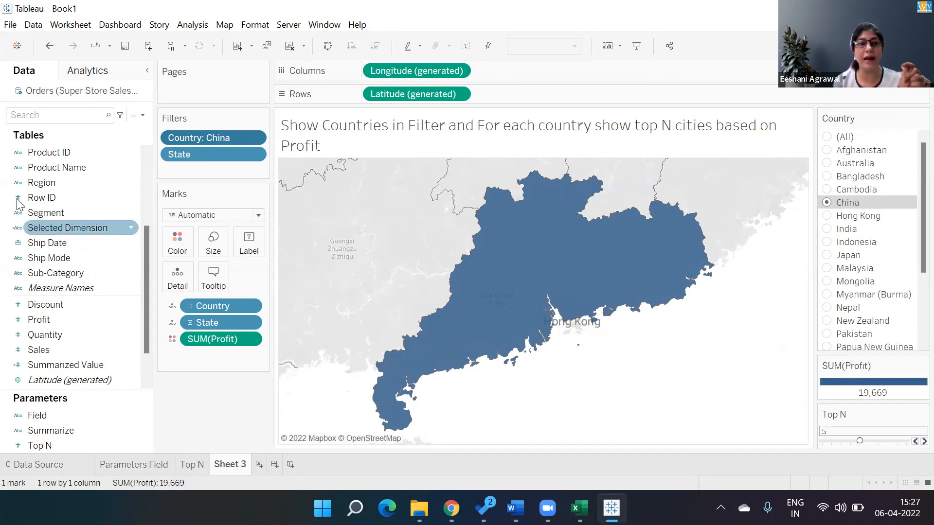
pyautogui.click(252, 139)
pyautogui.click(229, 217)
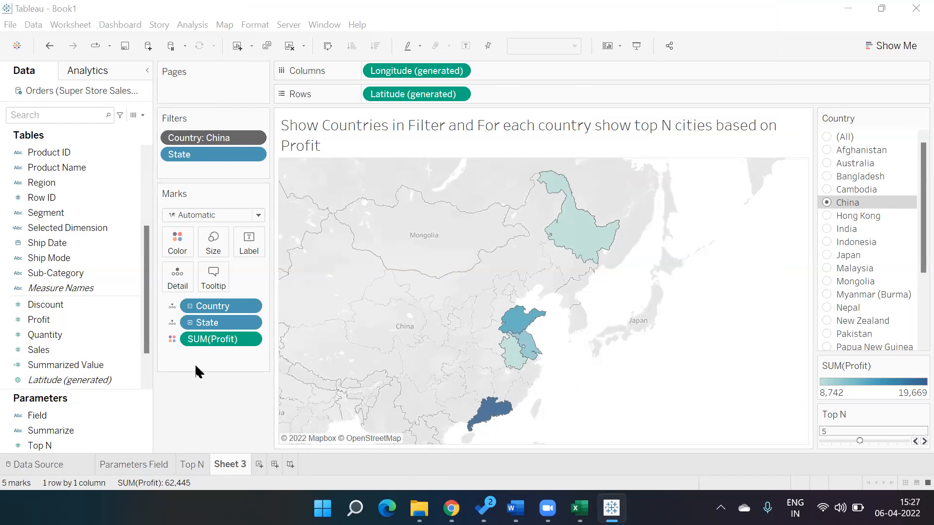
# Rename the map sheet, Sheet 3, as Context Filter
pyautogui.doubleClick(229, 466)
pyautogui.write('COntex')
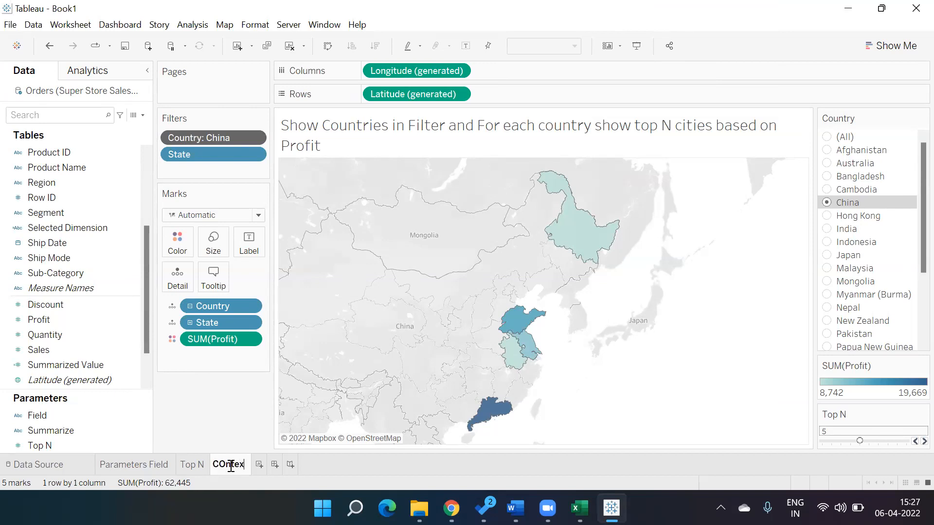
pyautogui.press('BackSpace')
pyautogui.press('BackSpace')
pyautogui.press('BackSpace')
pyautogui.press('BackSpace')
pyautogui.press('BackSpace')
pyautogui.write('ontext Filter')
pyautogui.press('Return')
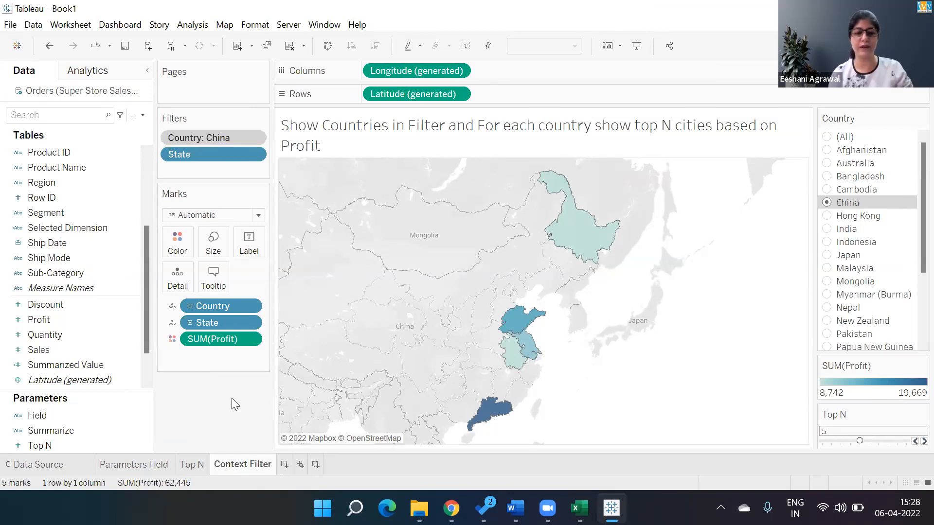
# Switch to the Excel session plan and append ", Context Filter" to the 06-Apr-22 Parameters topic
pyautogui.hotkey('alt', 'Tab')
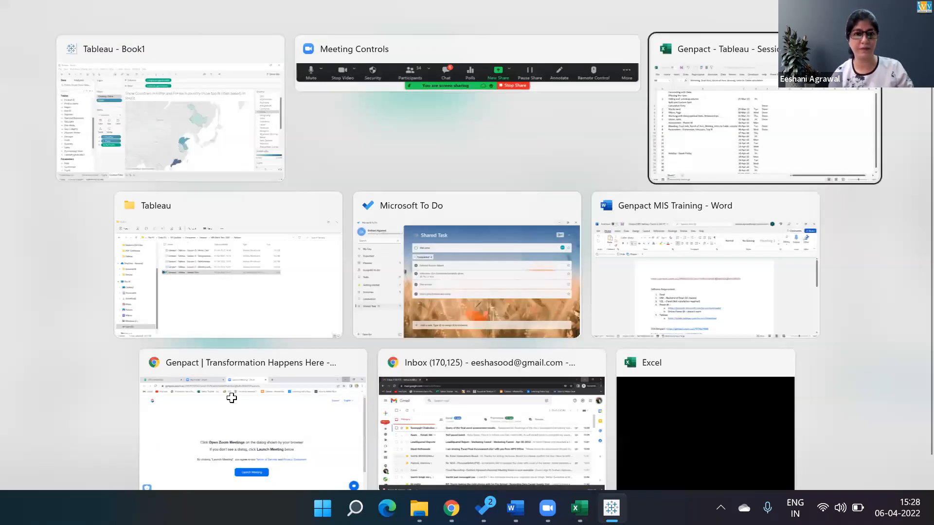
pyautogui.press('F2')
pyautogui.write(', COntext Filter')
pyautogui.press('Return')
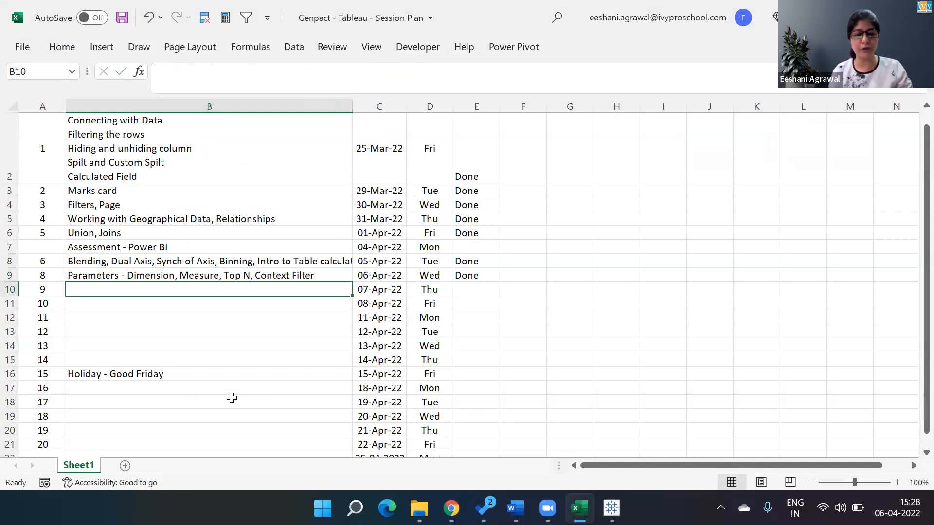
# Enter "Parameters - Sorting, Dates" as the topic for session 9 on 07-Apr-22
pyautogui.write('Paar')
pyautogui.press('BackSpace')
pyautogui.press('BackSpace')
pyautogui.write('rameters ')
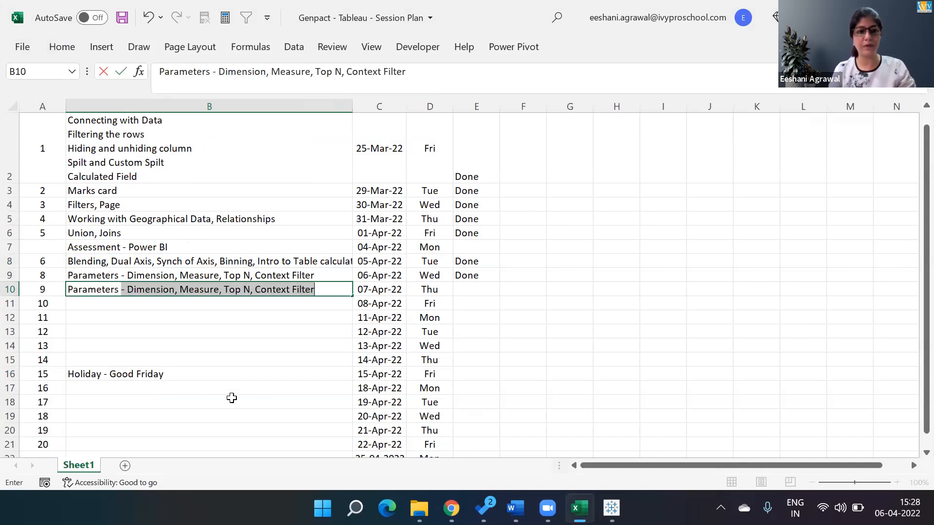
pyautogui.write('- Sorting, ')
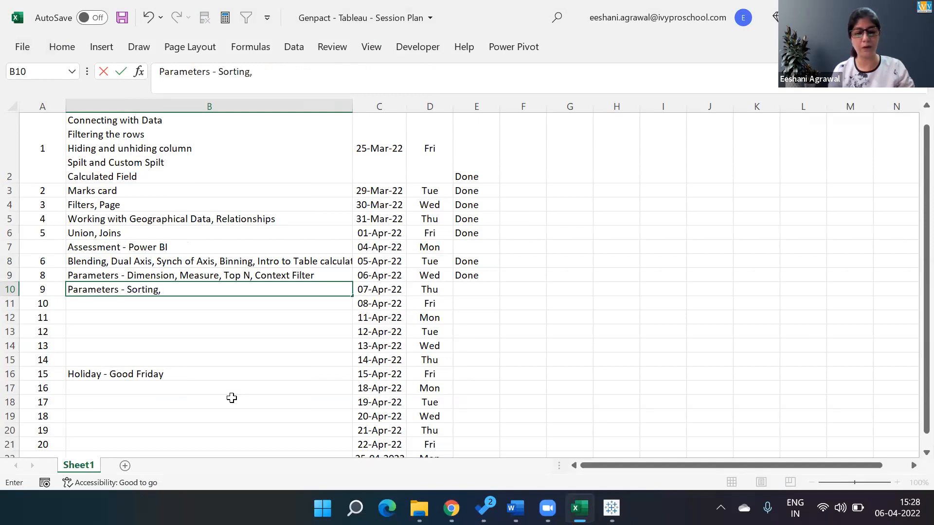
pyautogui.write('Dates')
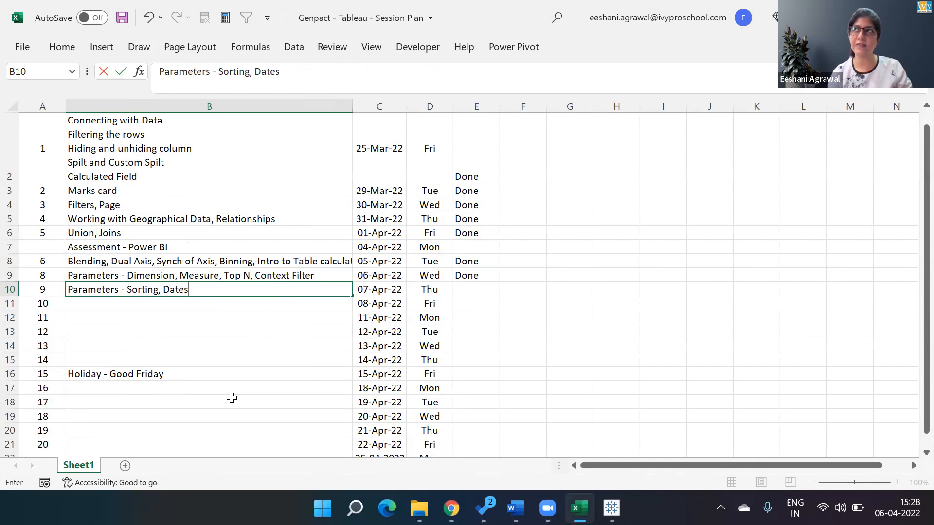
pyautogui.press('Return')
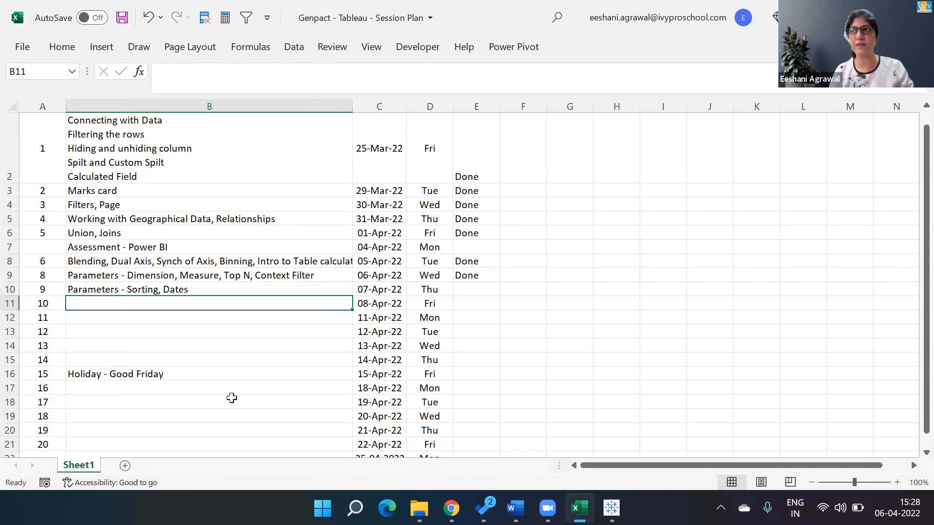
# Enter "Groups" as the topic for session 10 on 08-Apr-22 and save the workbook
pyautogui.write('Groups')
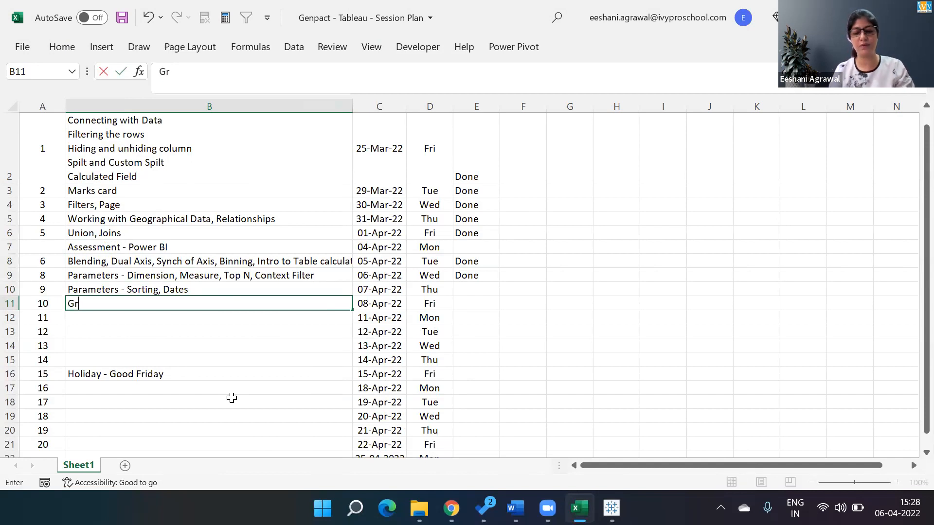
pyautogui.press('Return')
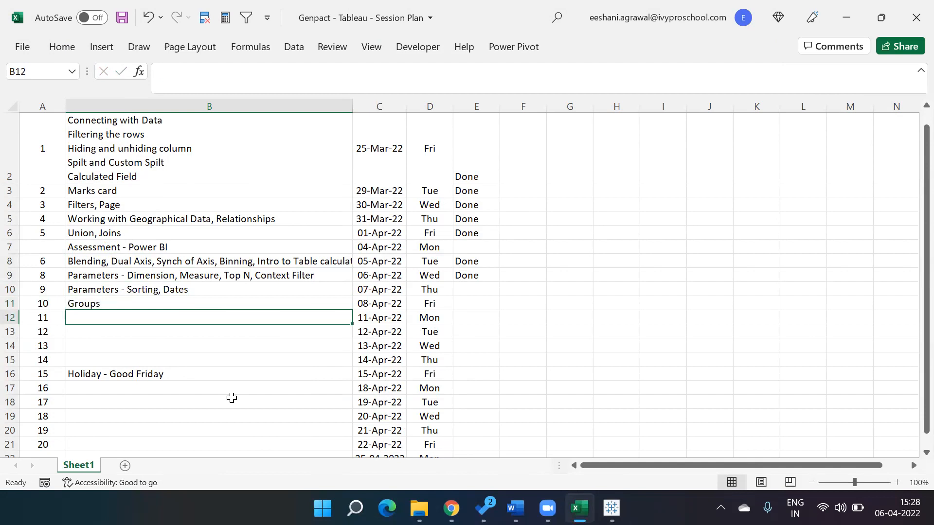
pyautogui.hotkey('ctrl', 's')
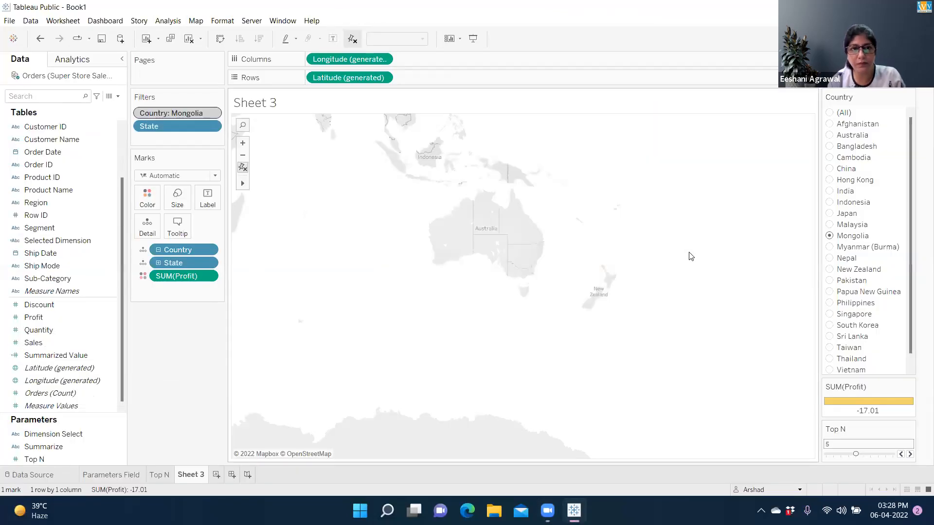
# In Tableau Public's Sheet 3, filter the profit map by India and switch it to Myanmar (Burma)
pyautogui.click(829, 191)
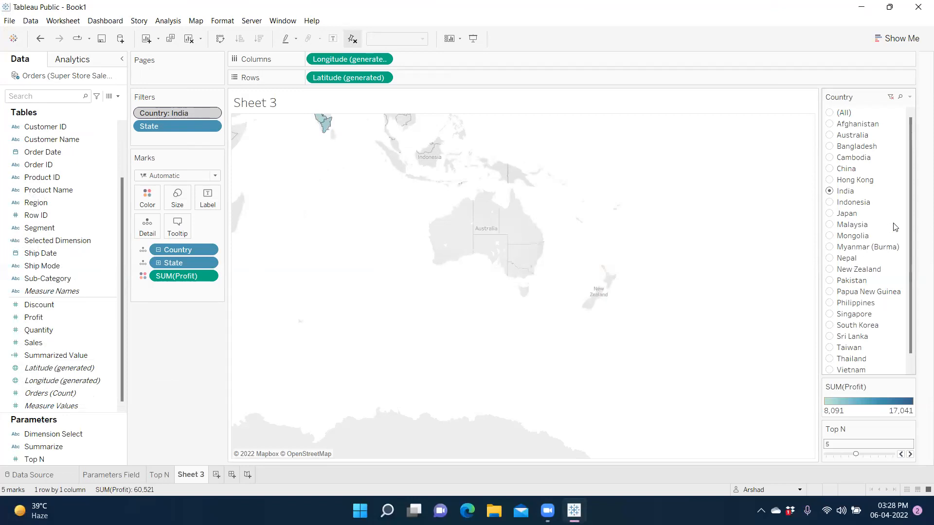
pyautogui.click(829, 248)
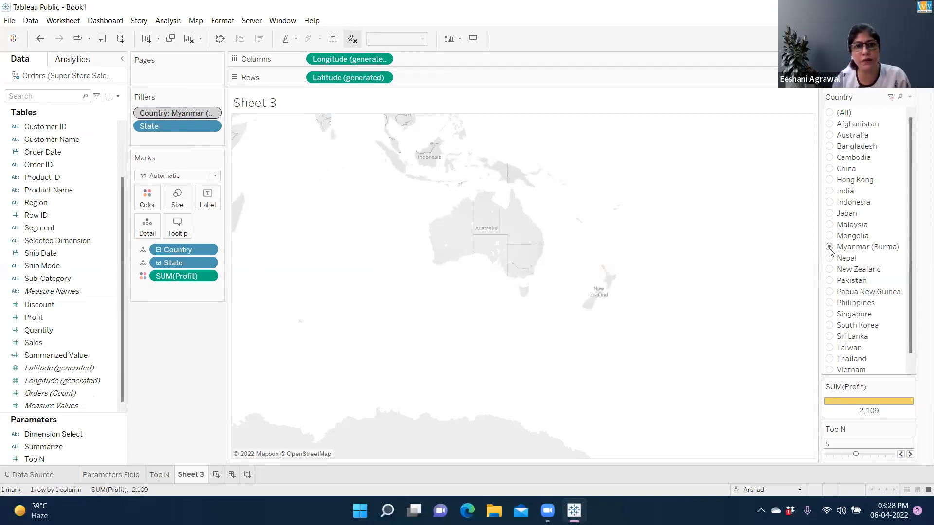
# Check the top states in India, China and Malaysia in turn with the Country filter
pyautogui.click(829, 191)
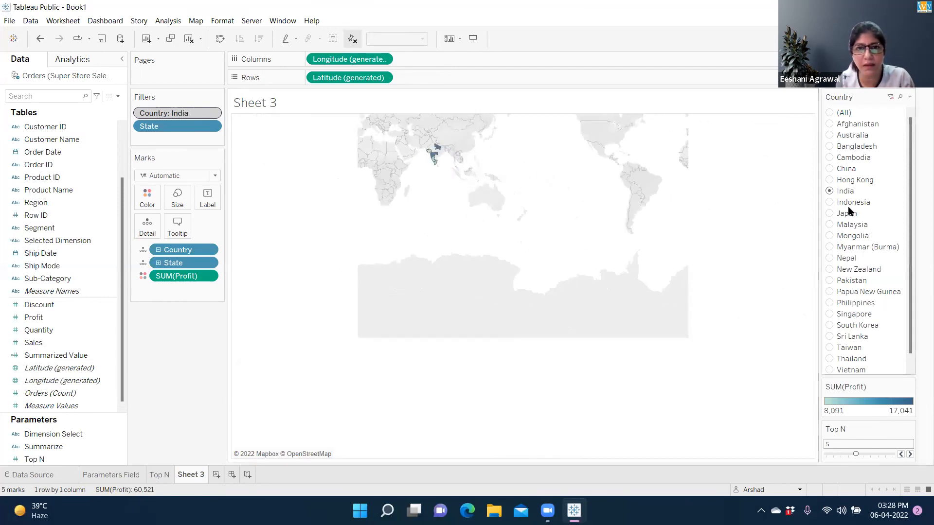
pyautogui.click(829, 170)
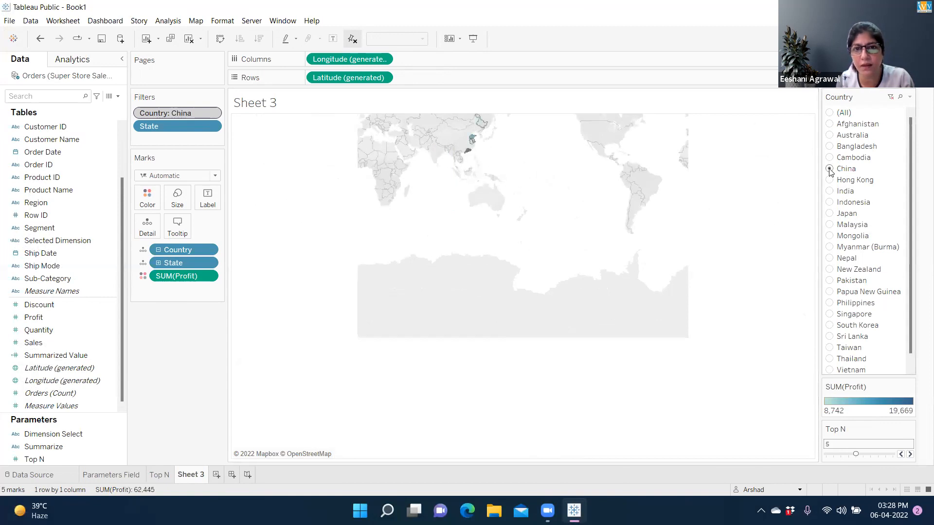
pyautogui.click(829, 224)
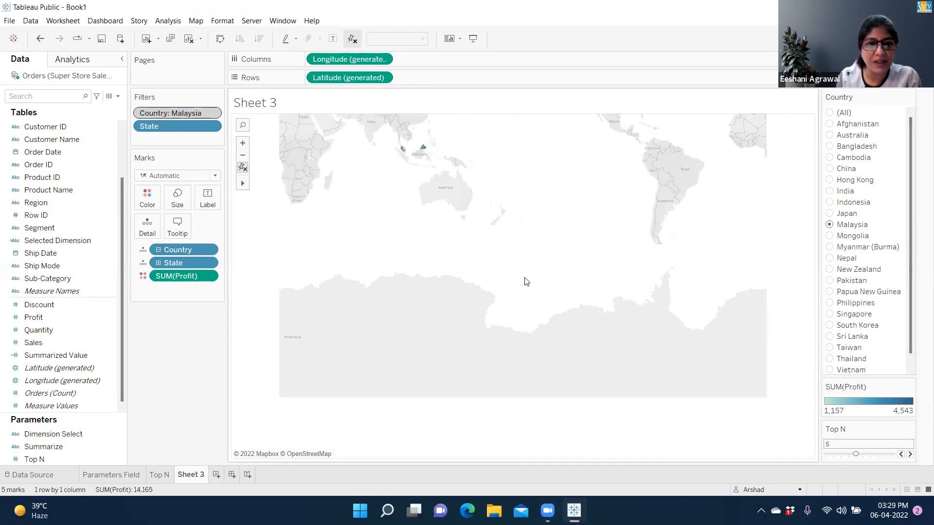
# Zoom and pan the map to examine Malaysia's top states together with the surrounding Asian countries
pyautogui.click(243, 155)
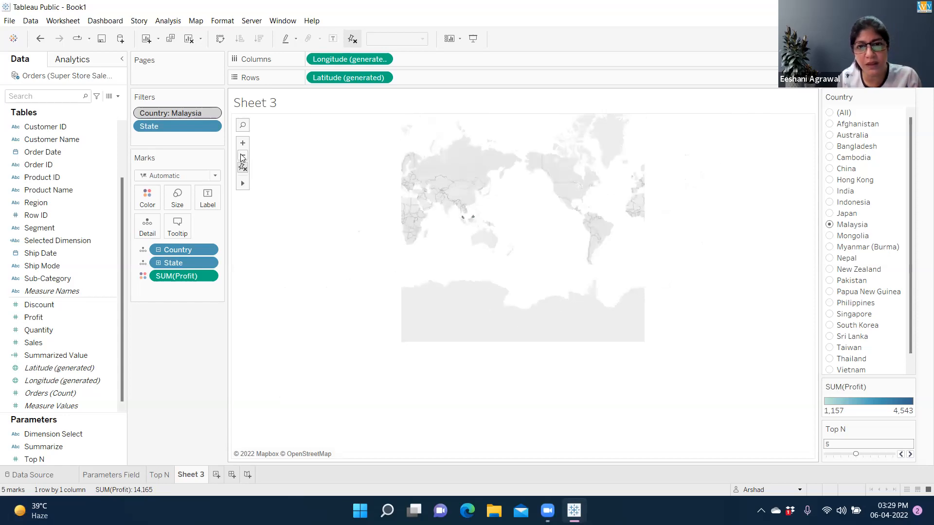
pyautogui.click(243, 156)
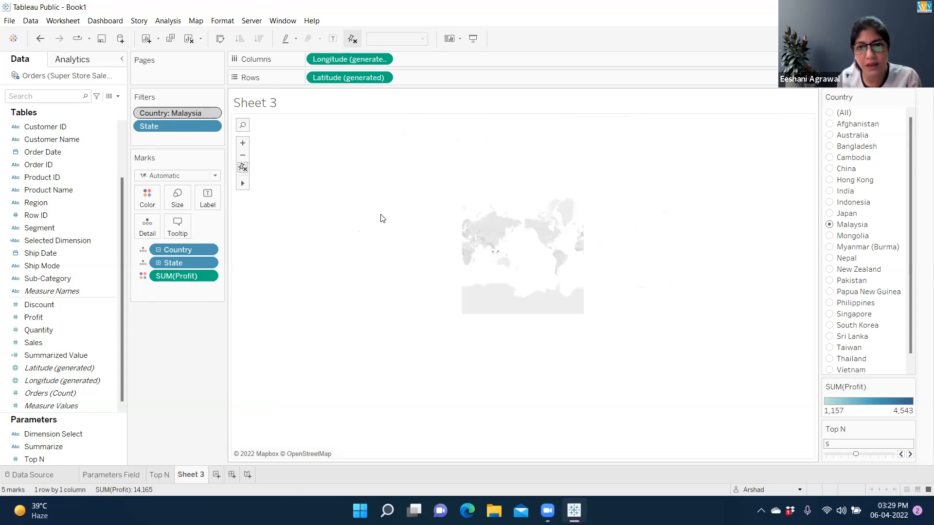
pyautogui.click(243, 145)
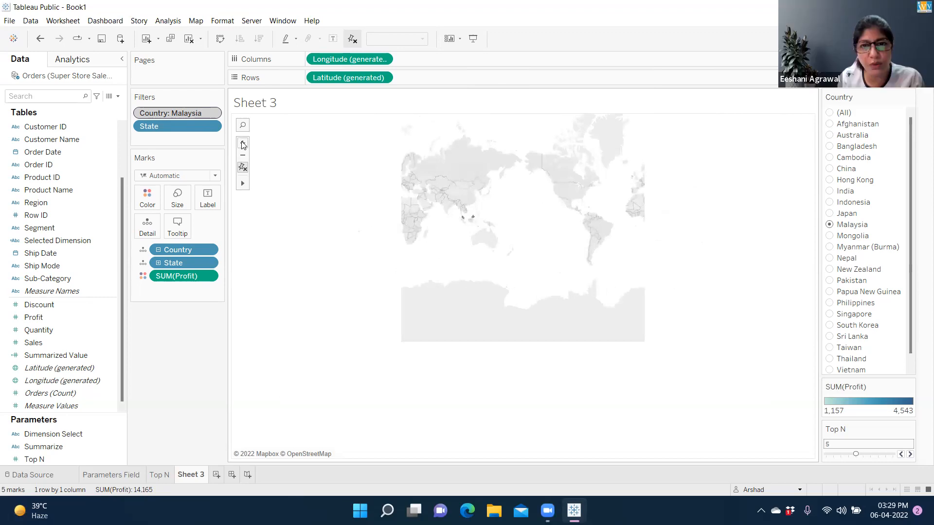
pyautogui.click(243, 144)
pyautogui.moveTo(249, 188)
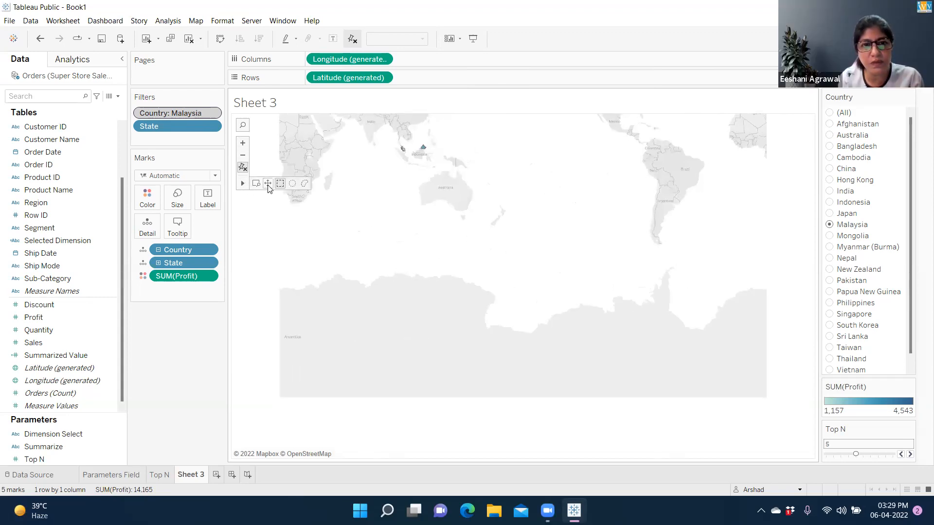
pyautogui.click(268, 188)
pyautogui.moveTo(356, 175); pyautogui.dragTo(389, 256)
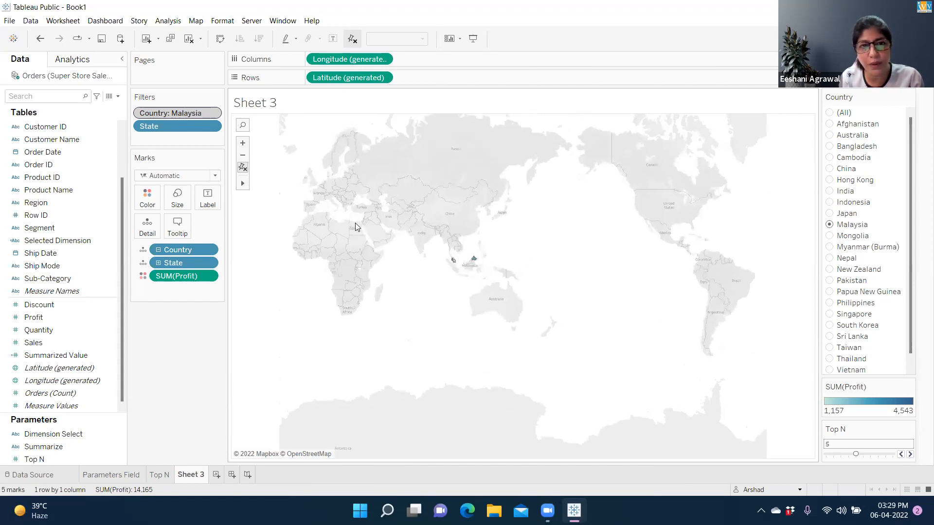
pyautogui.click(243, 143)
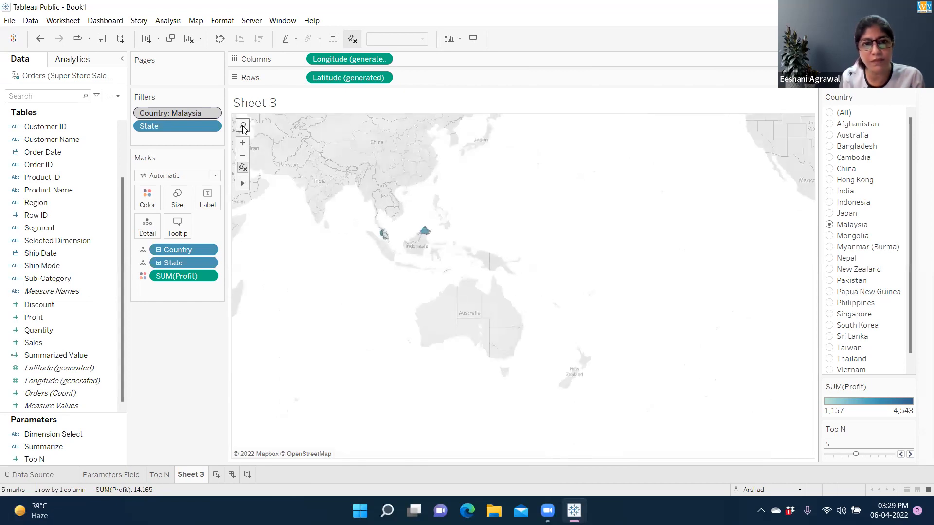
pyautogui.click(243, 126)
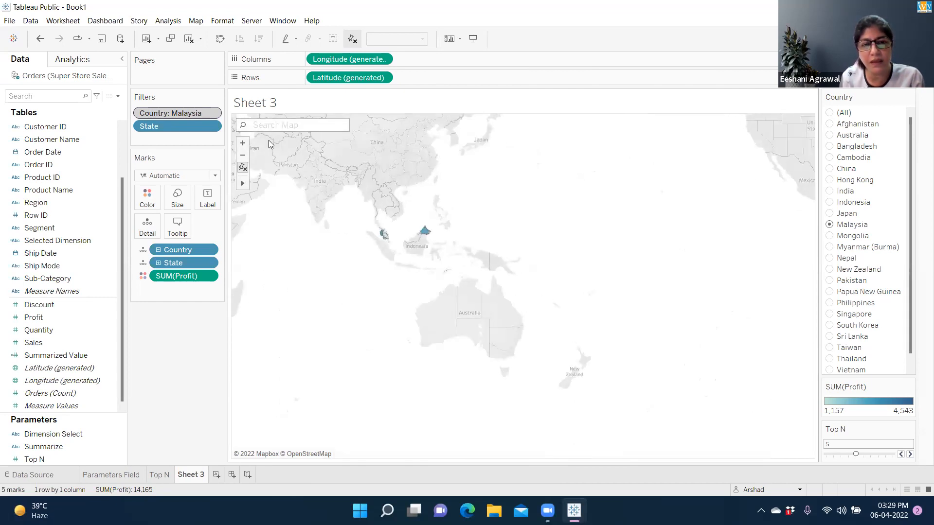
pyautogui.click(243, 144)
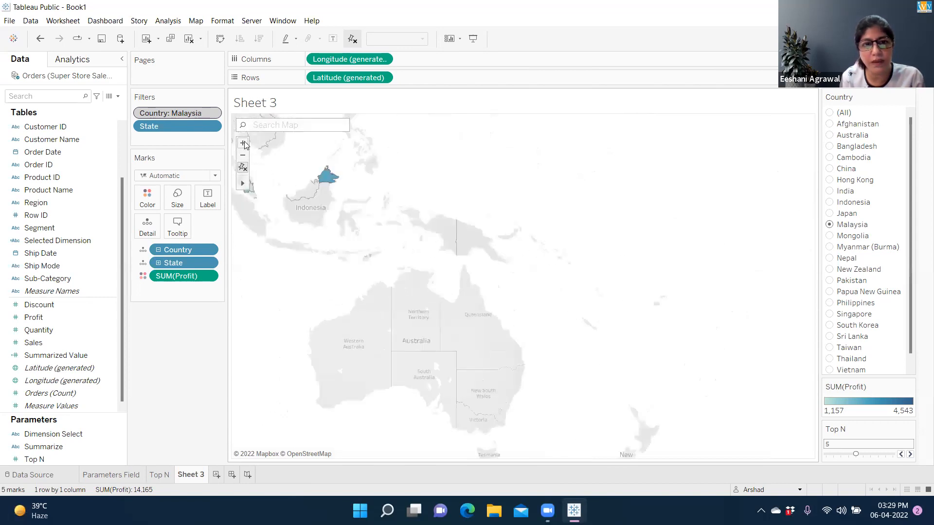
pyautogui.moveTo(245, 185)
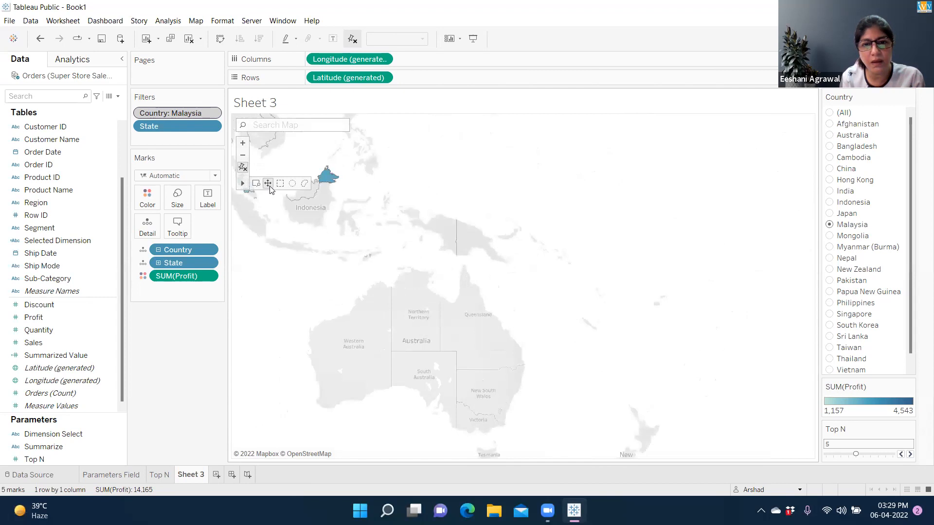
pyautogui.moveTo(307, 218); pyautogui.dragTo(545, 380)
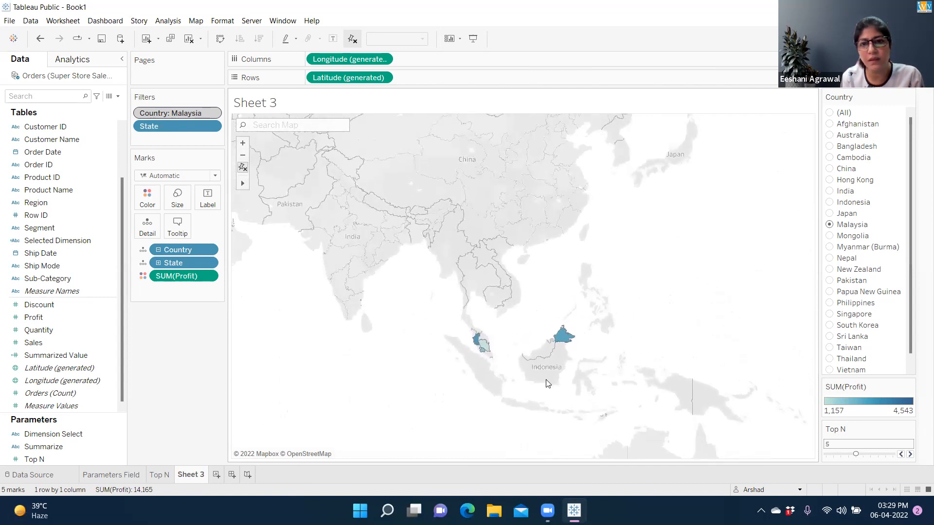
# Compare the fixed map view for China, India and Australia by changing the Country filter
pyautogui.click(830, 170)
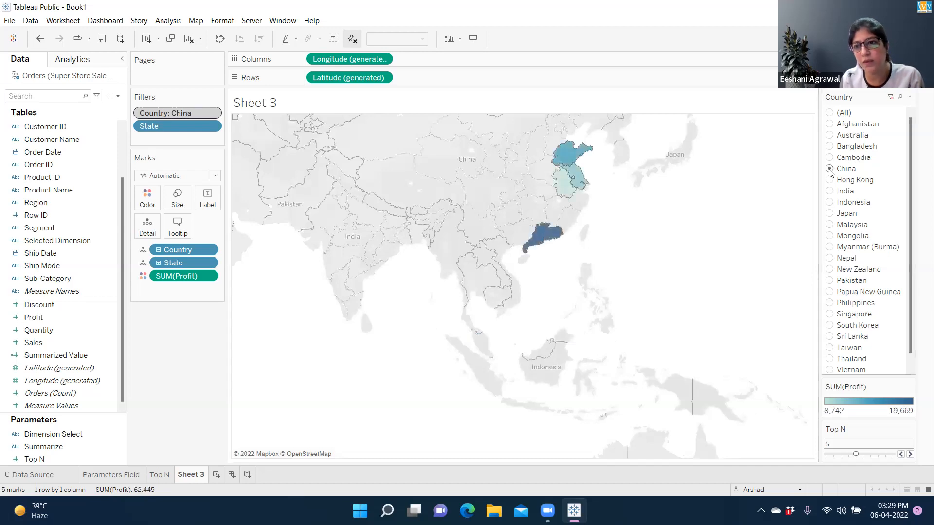
pyautogui.click(830, 192)
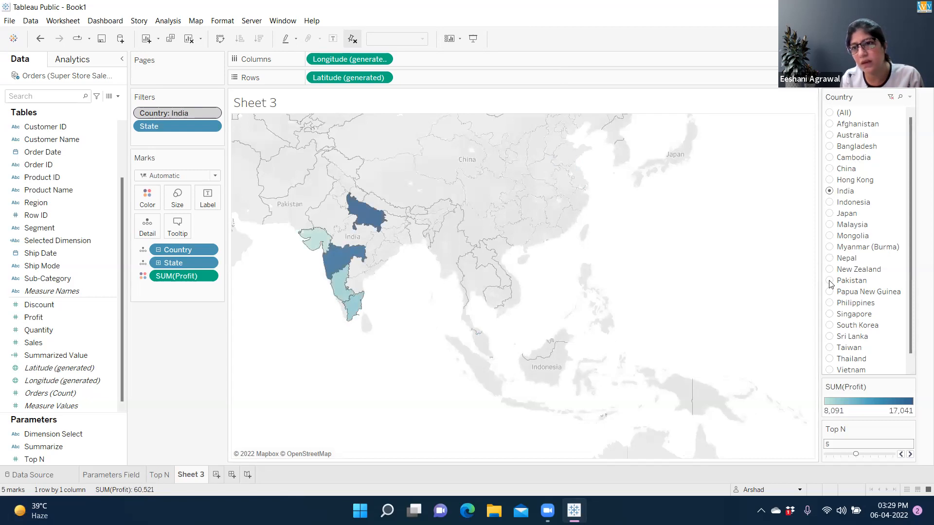
pyautogui.click(830, 136)
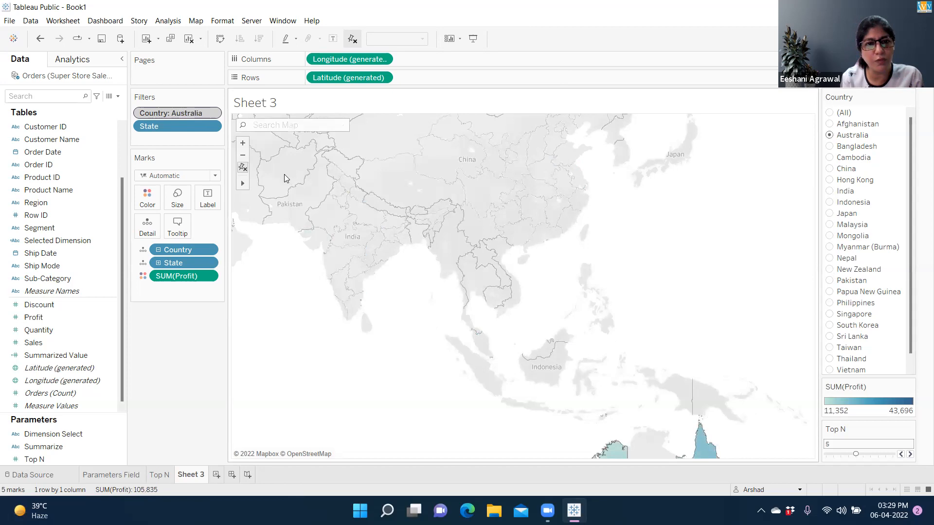
# Reset the map's pinned view so it fits each selection, and switch the Country filter to India and back to Australia
pyautogui.click(243, 166)
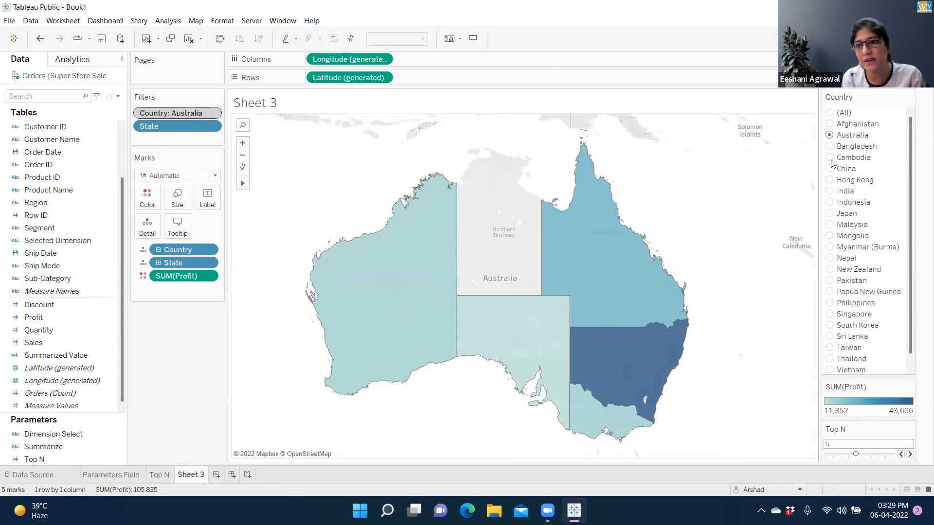
pyautogui.click(830, 192)
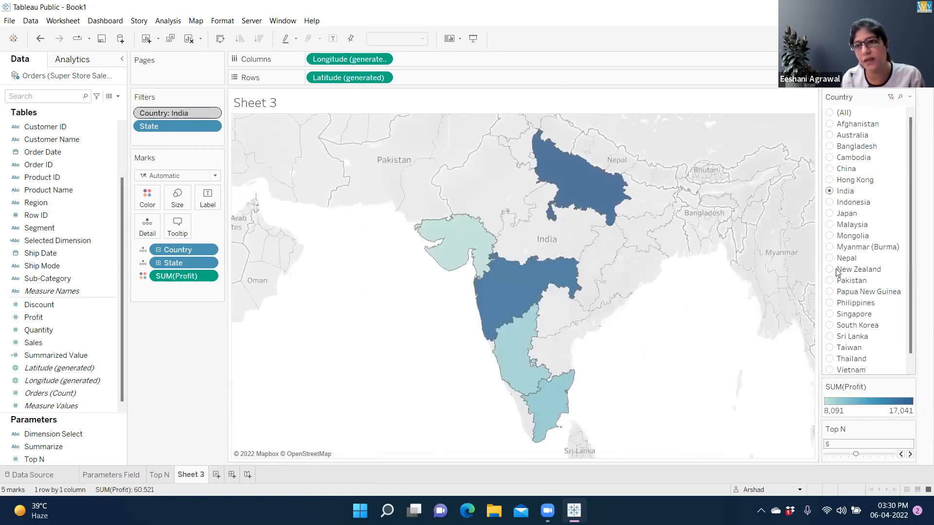
pyautogui.click(829, 135)
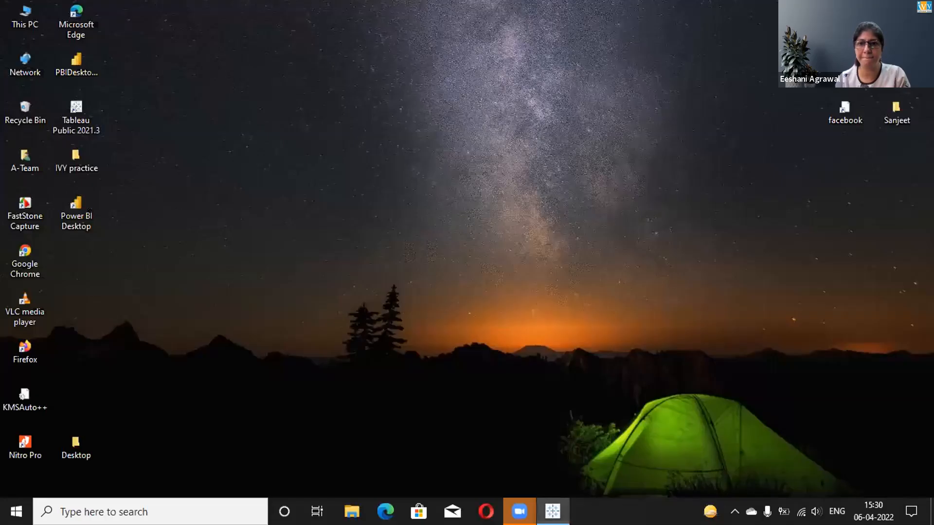
# Open Tableau Public on the participant's desktop and raise the TopN parameter to 6
pyautogui.click(552, 511)
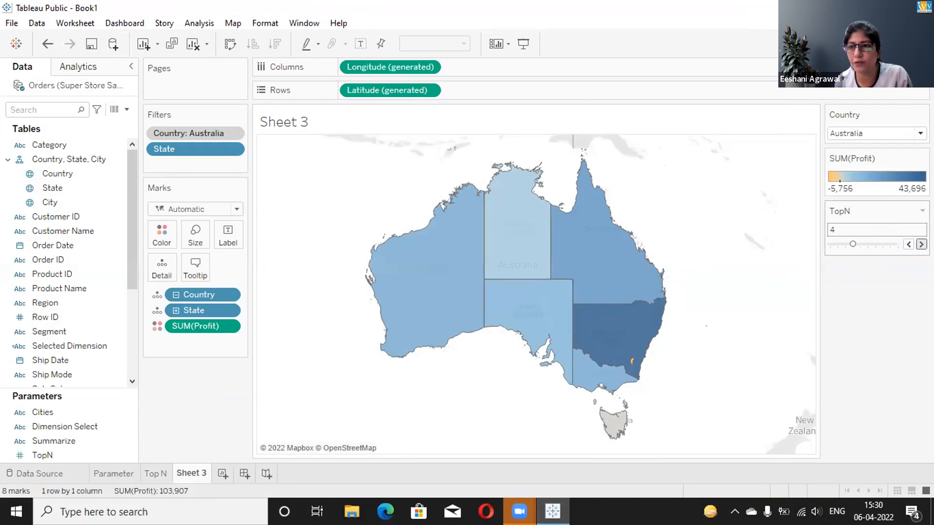
pyautogui.click(921, 244)
pyautogui.click(921, 244)
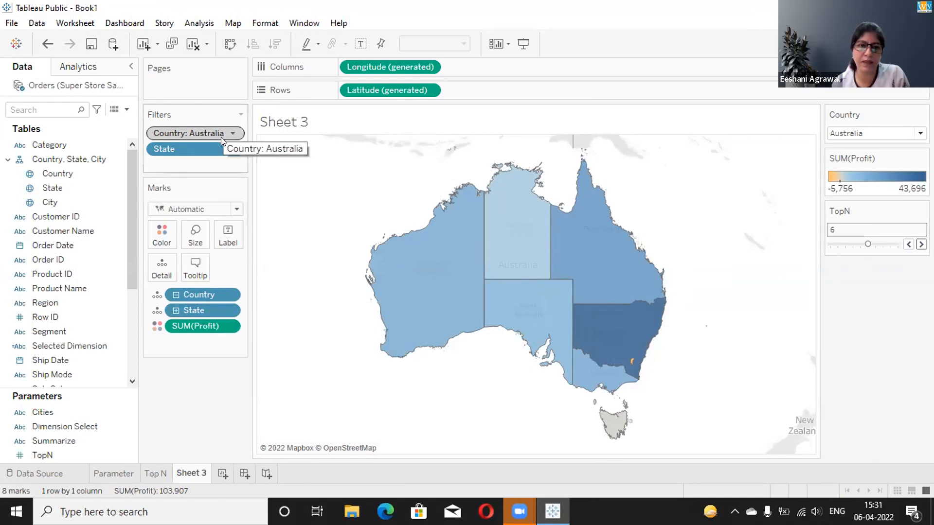
# Edit the State filter to show the Top TopN states by sum of Profit, and try a lower TopN value
pyautogui.click(226, 149)
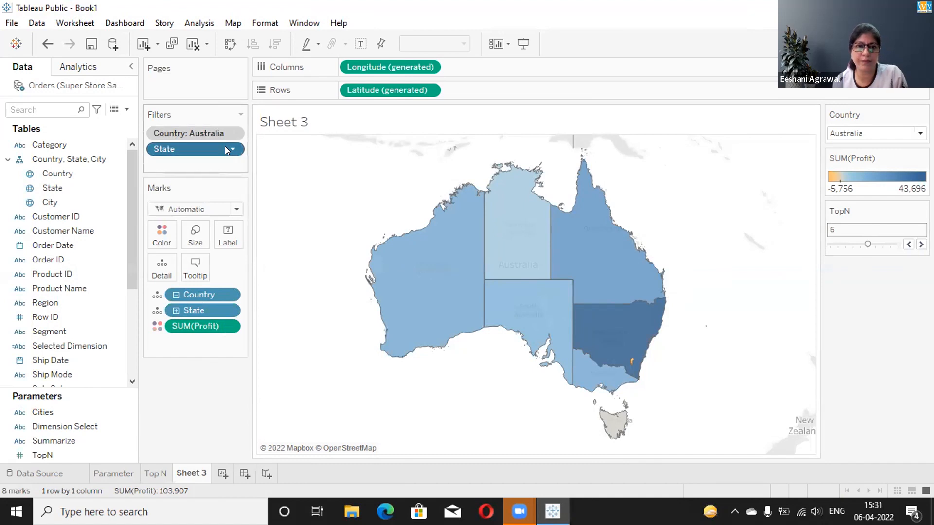
pyautogui.click(218, 166)
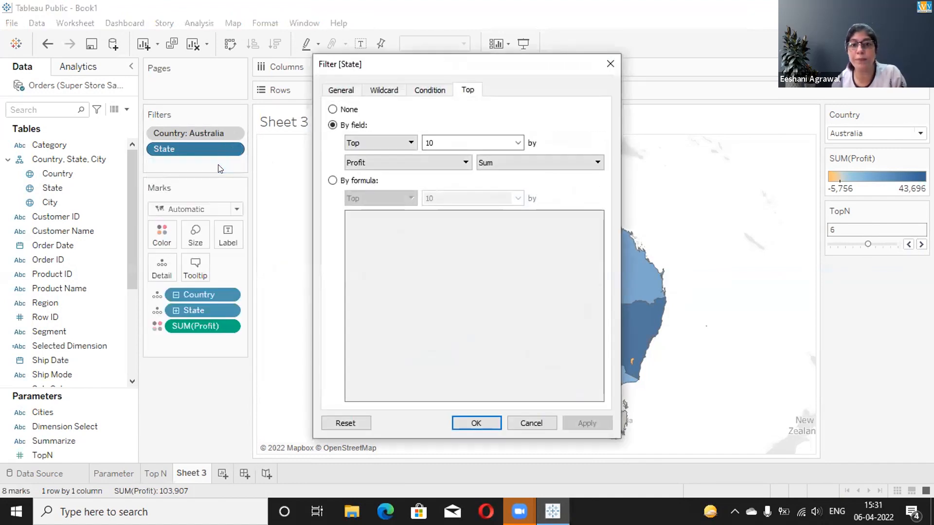
pyautogui.click(517, 144)
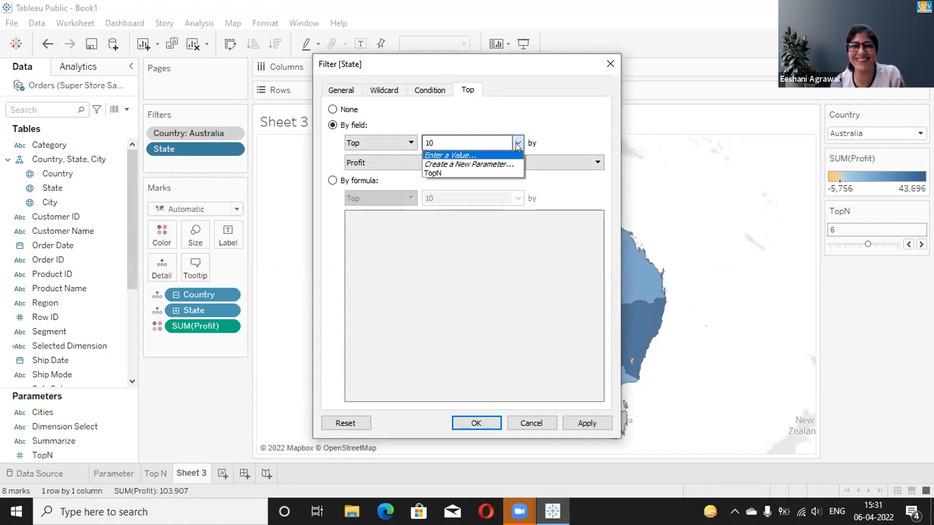
pyautogui.click(483, 171)
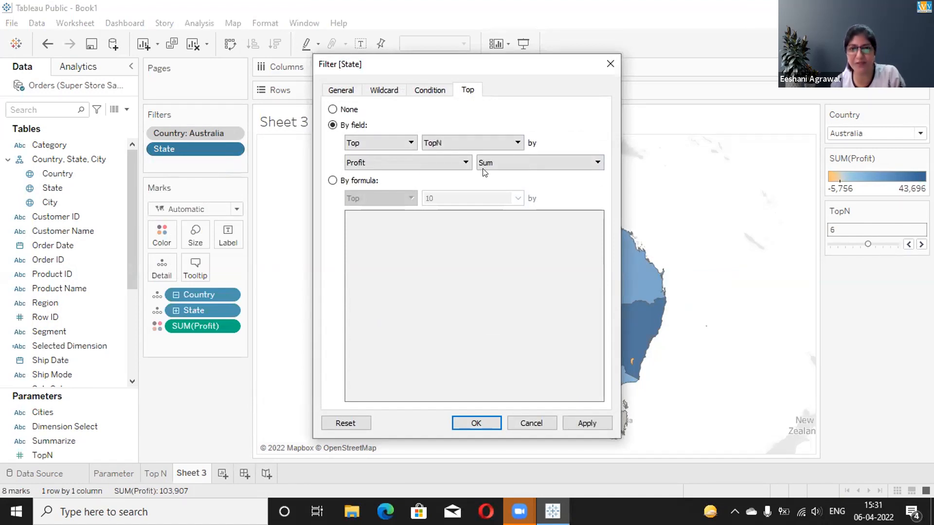
pyautogui.click(476, 423)
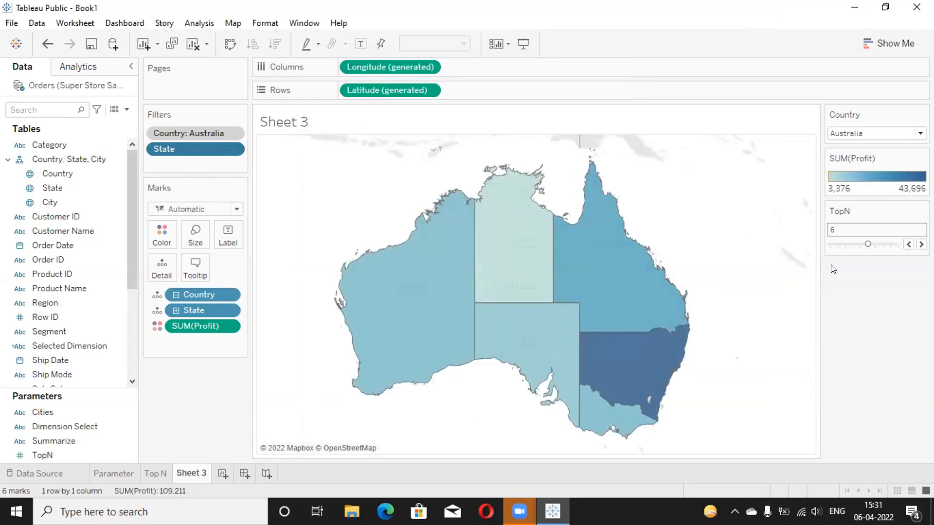
pyautogui.click(848, 243)
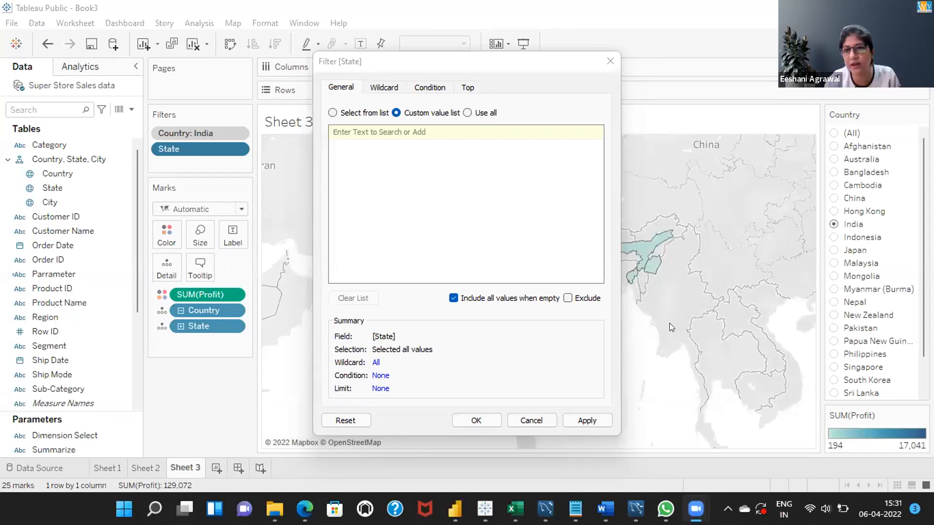
# In the other participant's Book3, reopen the State filter from the filter list and enable a top limit by field
pyautogui.click(610, 61)
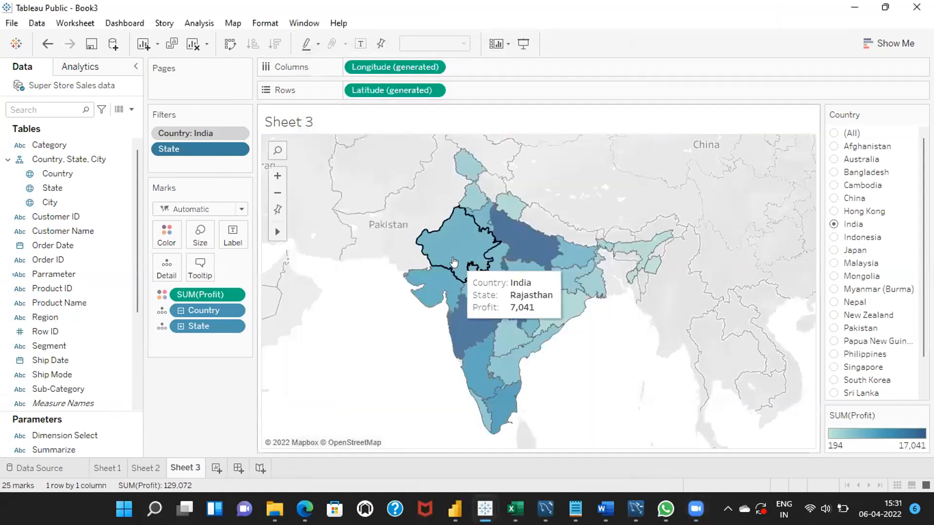
pyautogui.click(236, 148)
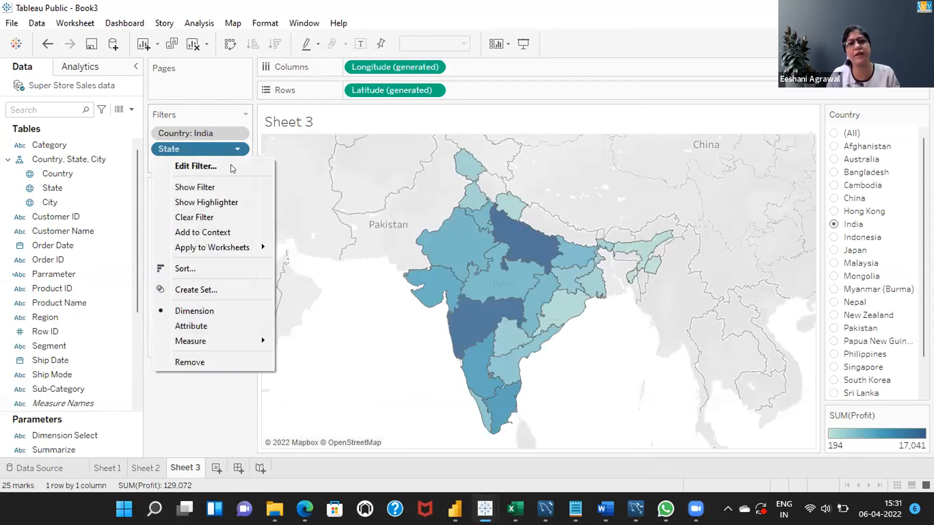
pyautogui.click(232, 167)
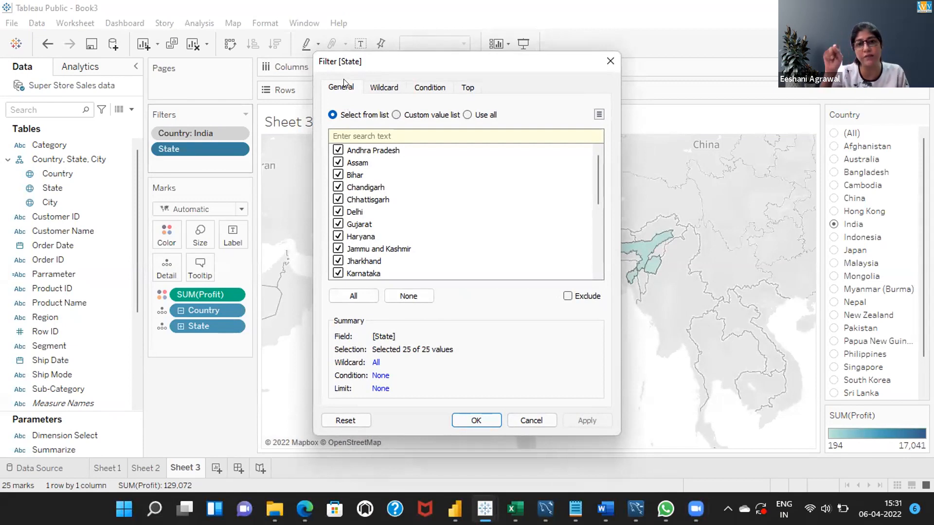
pyautogui.click(462, 86)
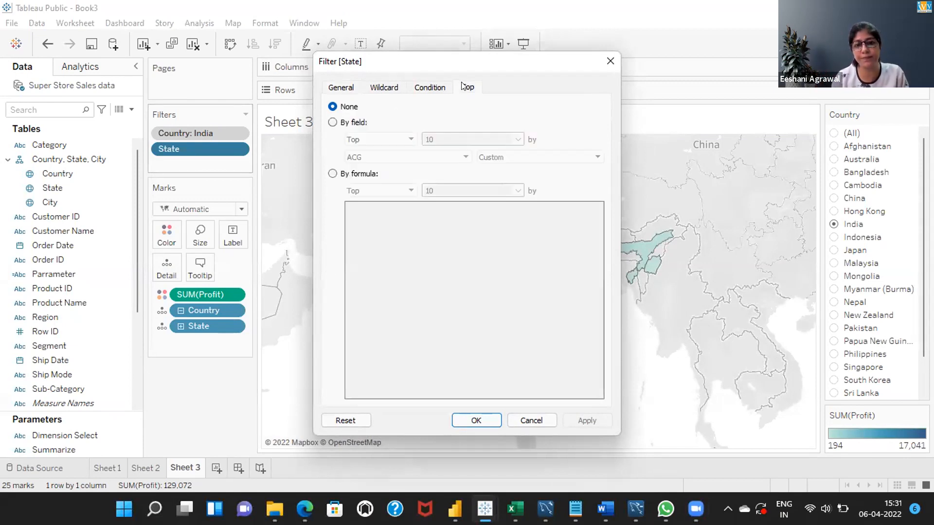
pyautogui.click(332, 123)
pyautogui.click(518, 140)
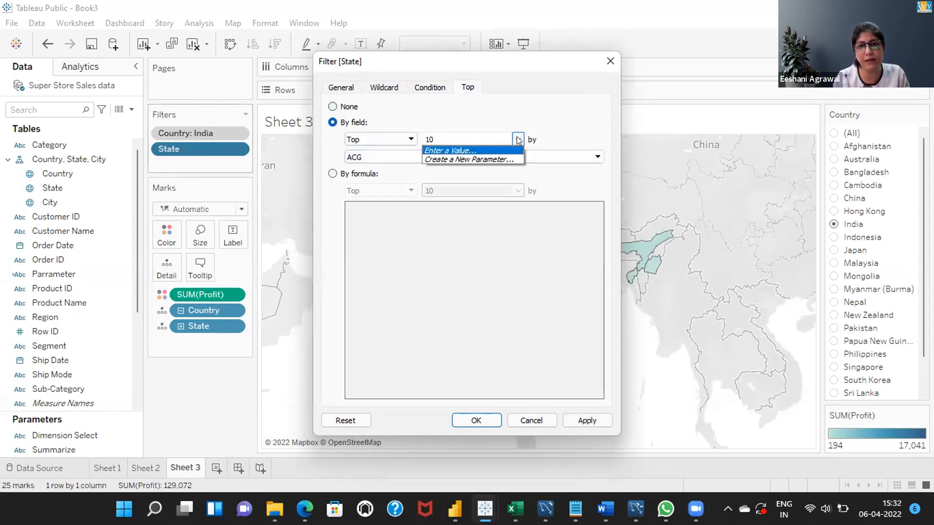
# Create a new parameter for the State filter's top limit with current value 5, maximum 10 and step size 1
pyautogui.click(496, 159)
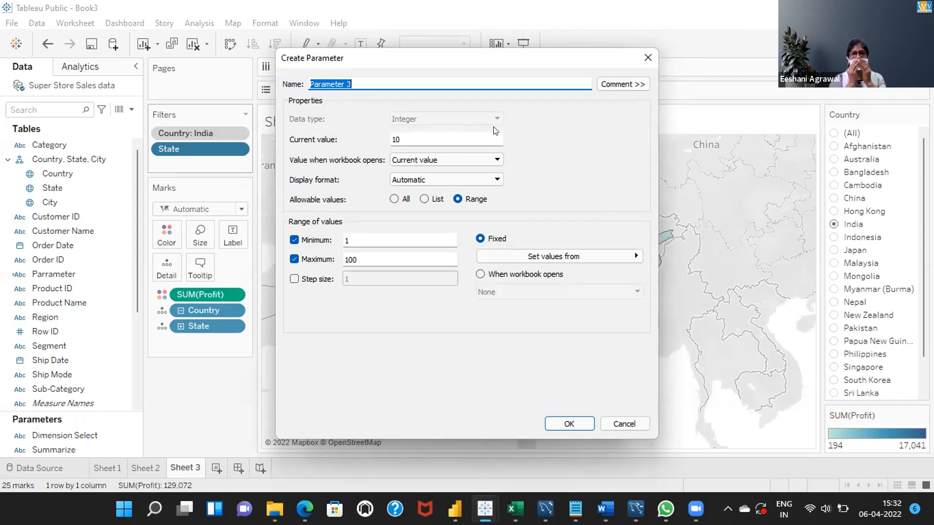
pyautogui.click(490, 139)
pyautogui.press('BackSpace')
pyautogui.press('BackSpace')
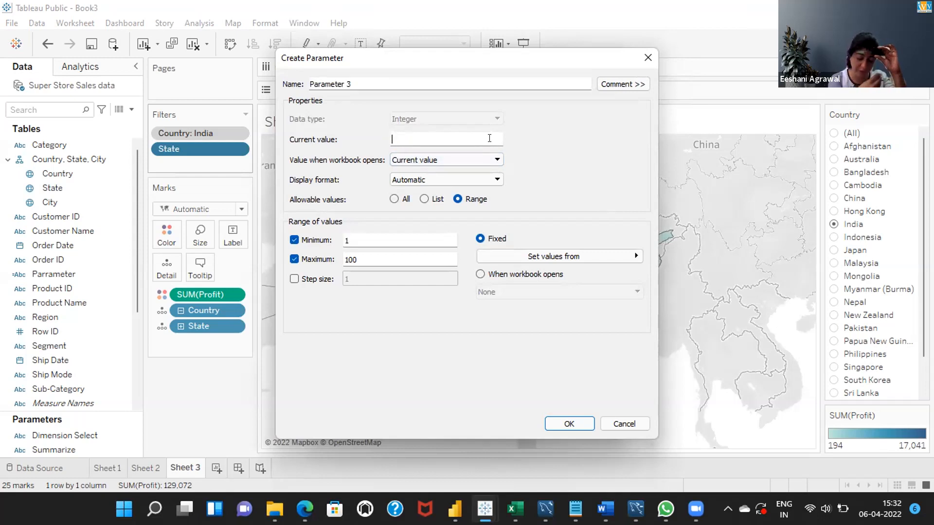
pyautogui.write('5')
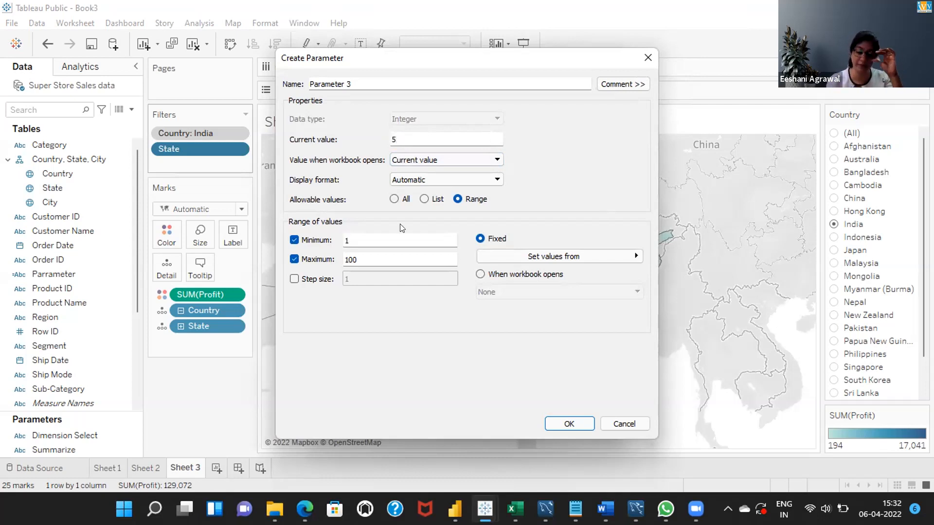
pyautogui.click(378, 256)
pyautogui.press('BackSpace')
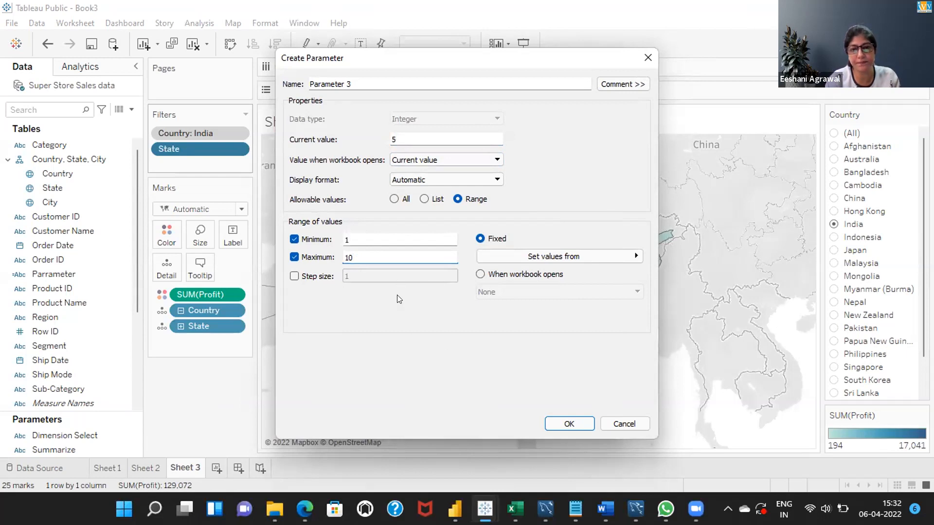
pyautogui.click(294, 277)
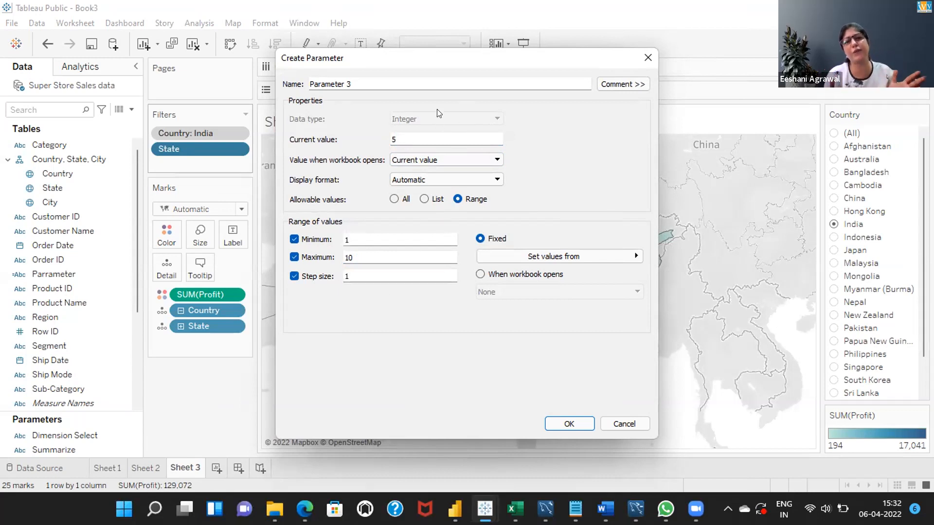
# Name the parameter TOP N and apply the State filter using it as the top limit by ACG
pyautogui.press('BackSpace')
pyautogui.press('BackSpace')
pyautogui.press('BackSpace')
pyautogui.press('BackSpace')
pyautogui.press('BackSpace')
pyautogui.press('BackSpace')
pyautogui.press('BackSpace')
pyautogui.press('BackSpace')
pyautogui.press('BackSpace')
pyautogui.press('BackSpace')
pyautogui.press('BackSpace')
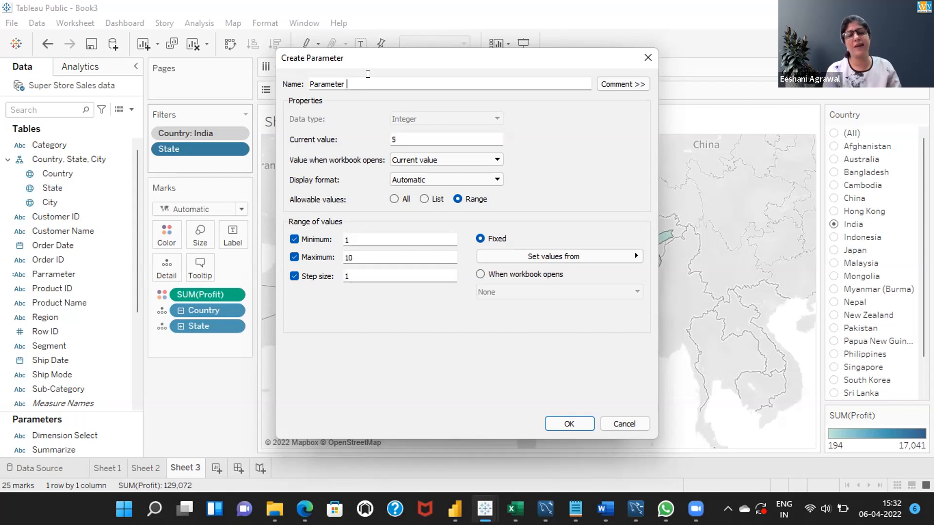
pyautogui.write('TOP N')
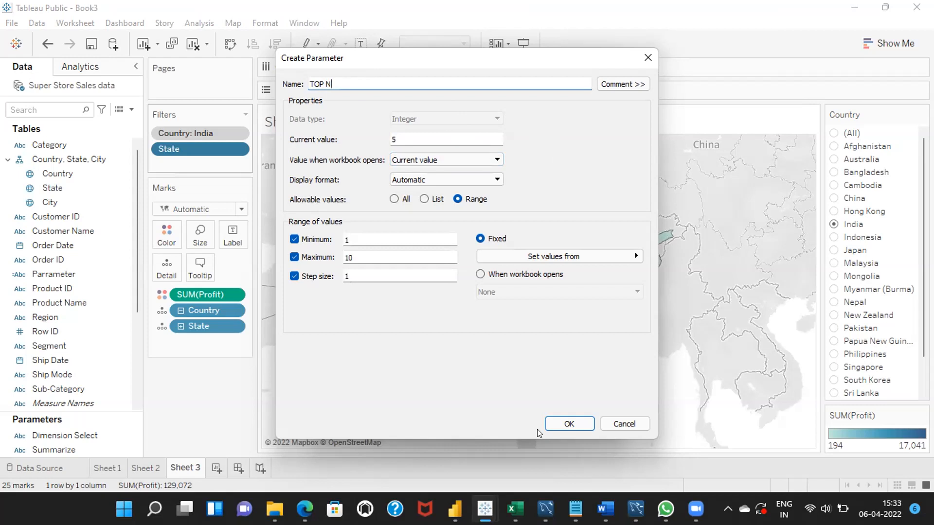
pyautogui.click(569, 422)
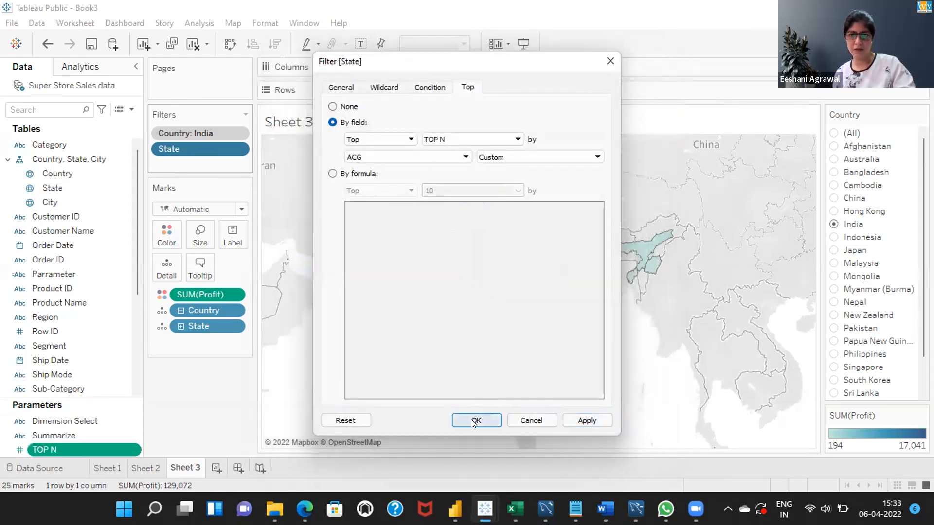
pyautogui.click(472, 421)
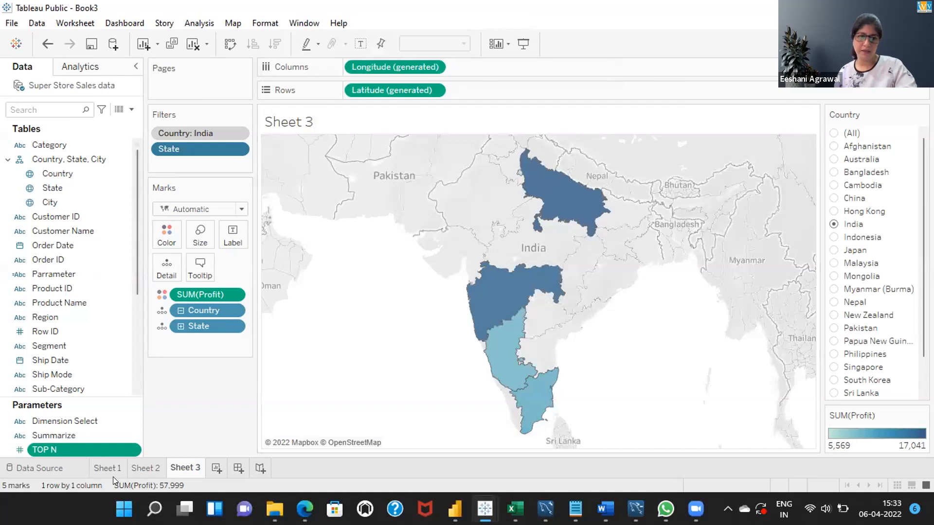
# Show the TOP N parameter control on Sheet 3 and raise its value to 8
pyautogui.rightClick(127, 449)
pyautogui.click(161, 225)
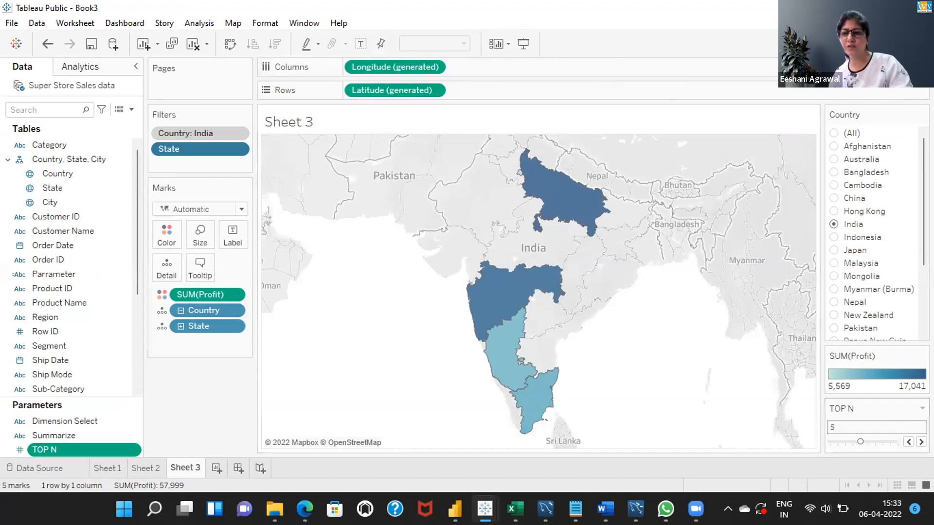
pyautogui.click(920, 441)
pyautogui.click(921, 441)
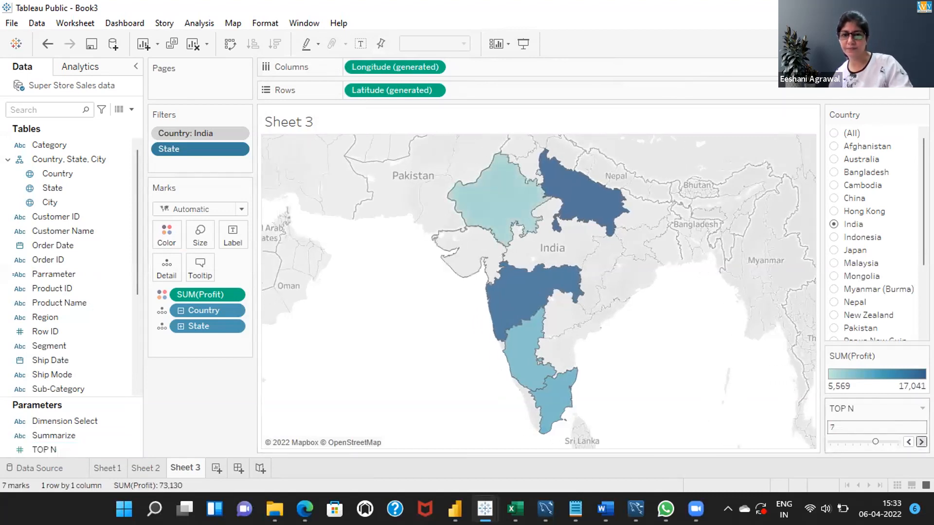
pyautogui.click(921, 442)
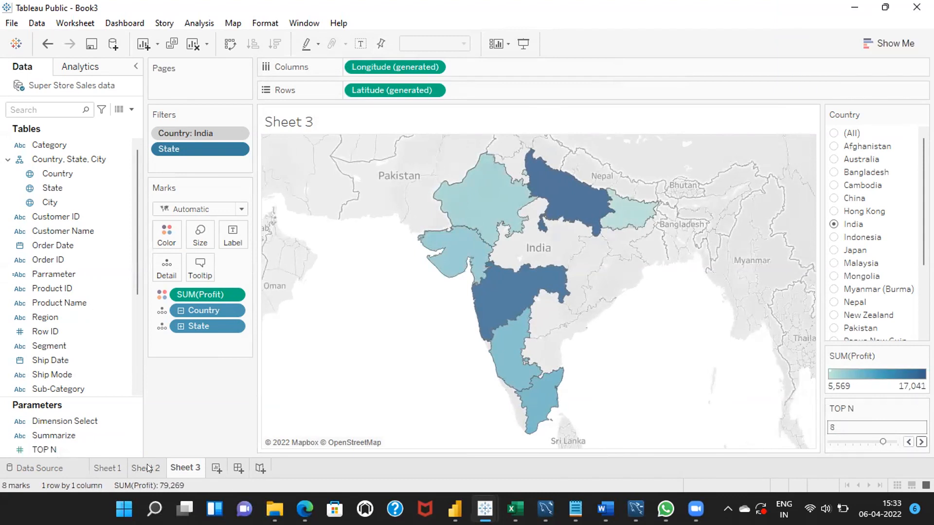
# On Sheet 1, open the Summarize parameter's definition and review its list of allowable values
pyautogui.click(110, 467)
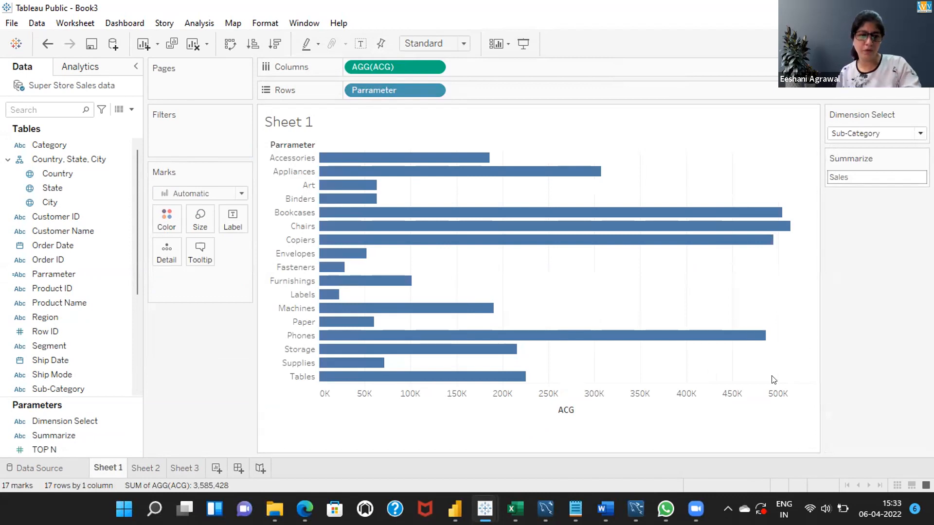
pyautogui.click(67, 431)
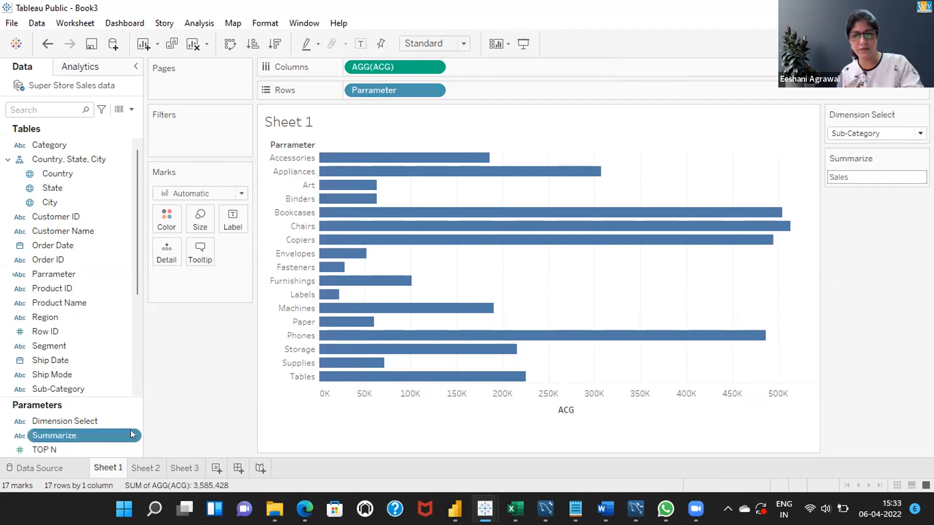
pyautogui.click(131, 431)
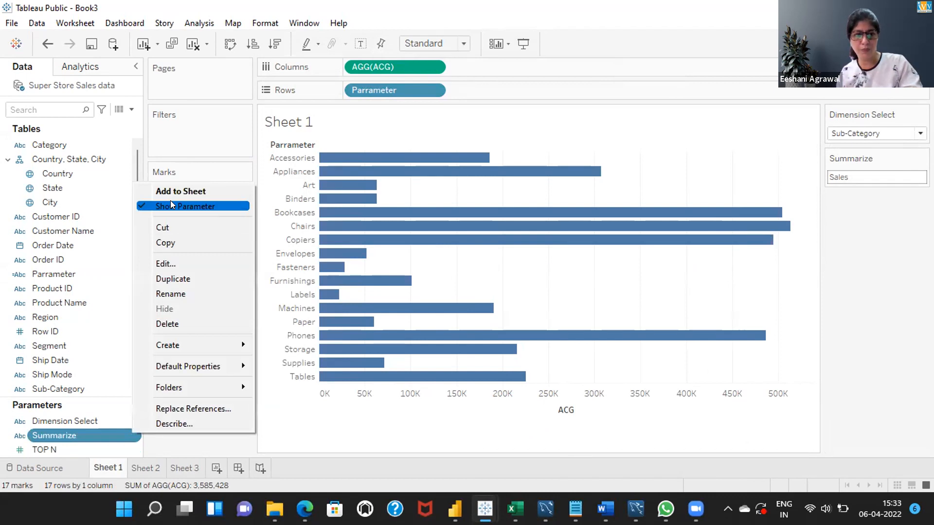
pyautogui.click(169, 264)
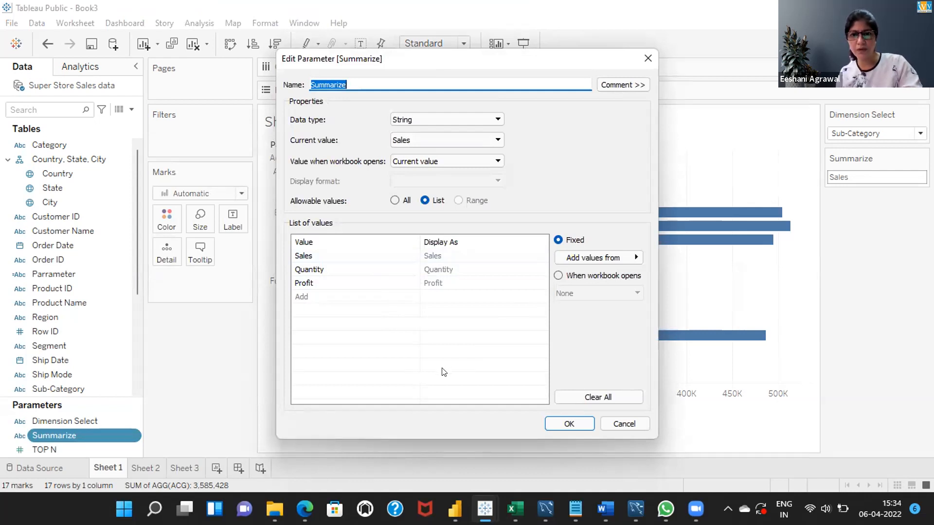
pyautogui.click(560, 426)
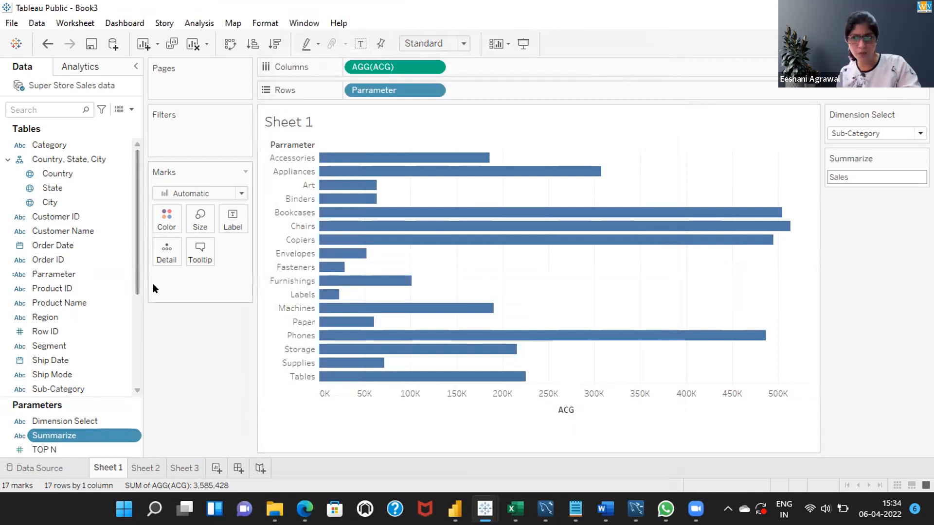
pyautogui.scroll(-2, 136, 300)
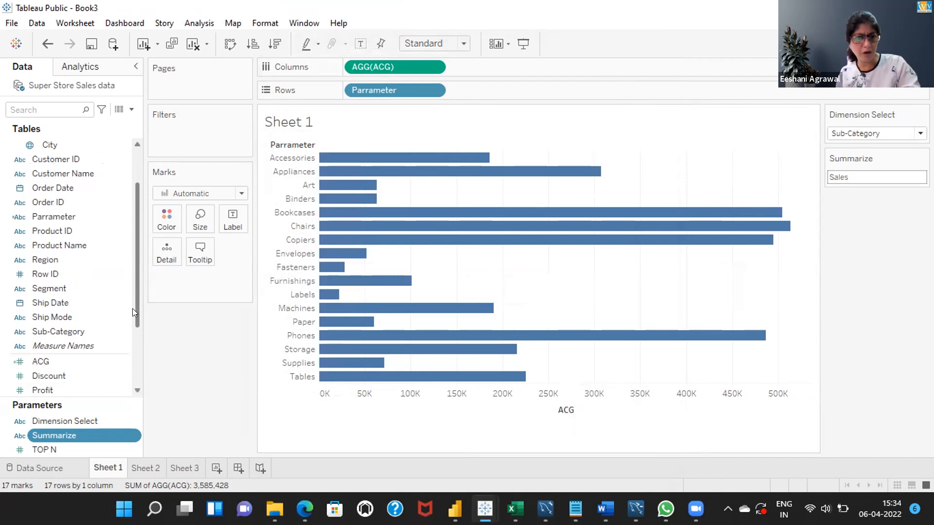
pyautogui.scroll(-3, 134, 319)
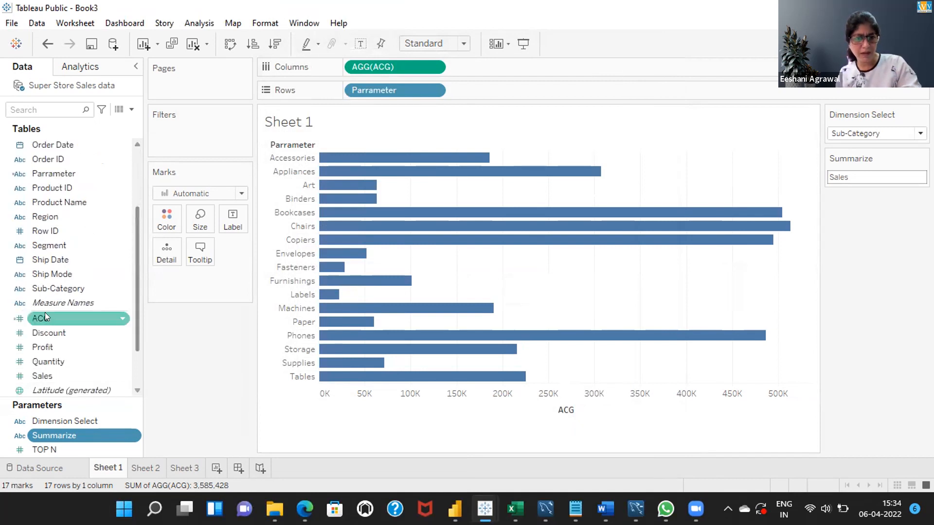
pyautogui.click(133, 438)
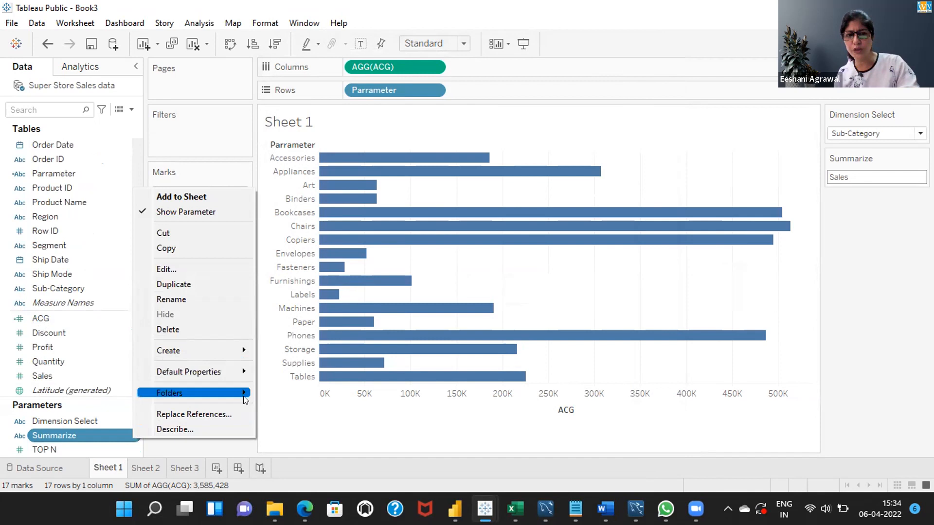
pyautogui.click(278, 422)
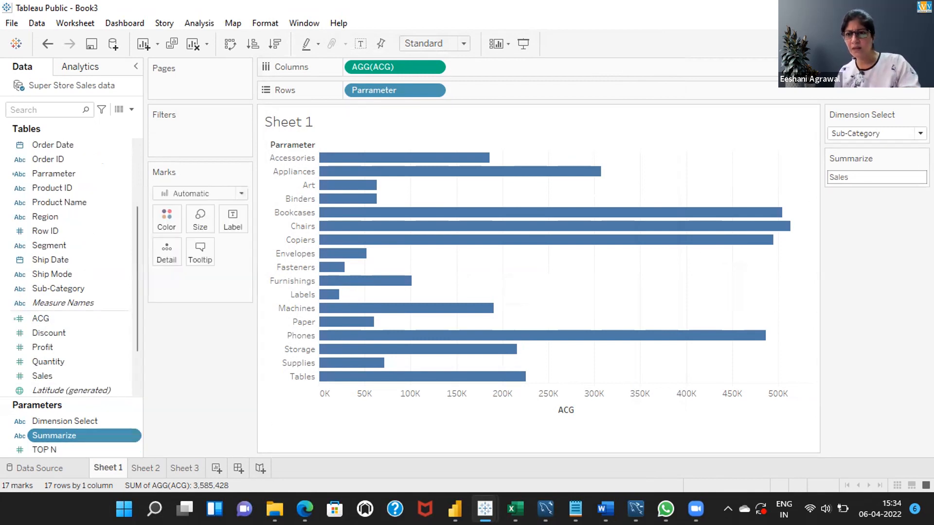
# Display the Summarize parameter control as a compact list and switch it to Quantity, to Profit, and back to Quantity
pyautogui.click(922, 158)
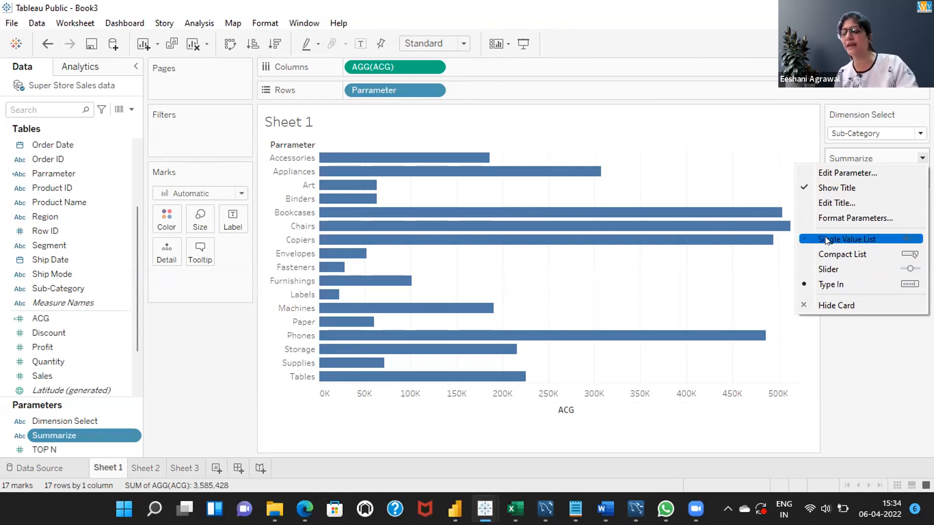
pyautogui.click(827, 257)
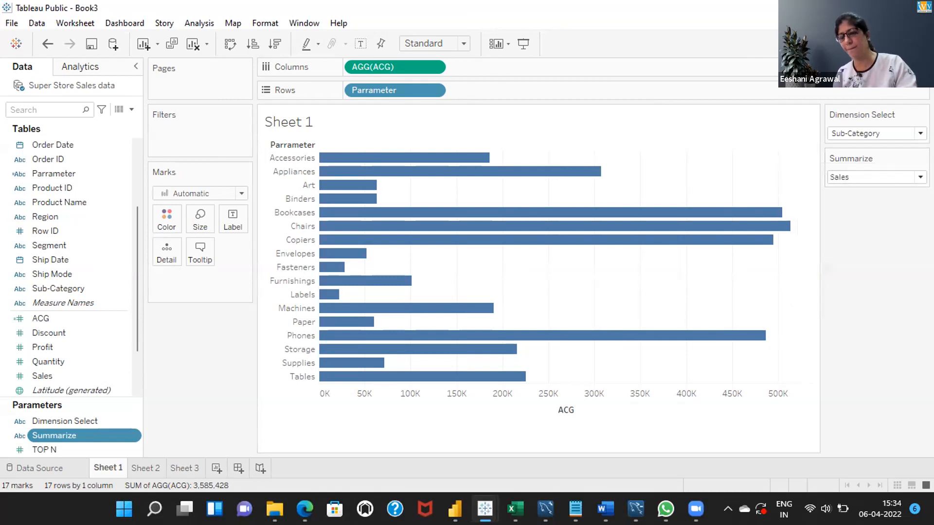
pyautogui.click(920, 177)
pyautogui.click(847, 201)
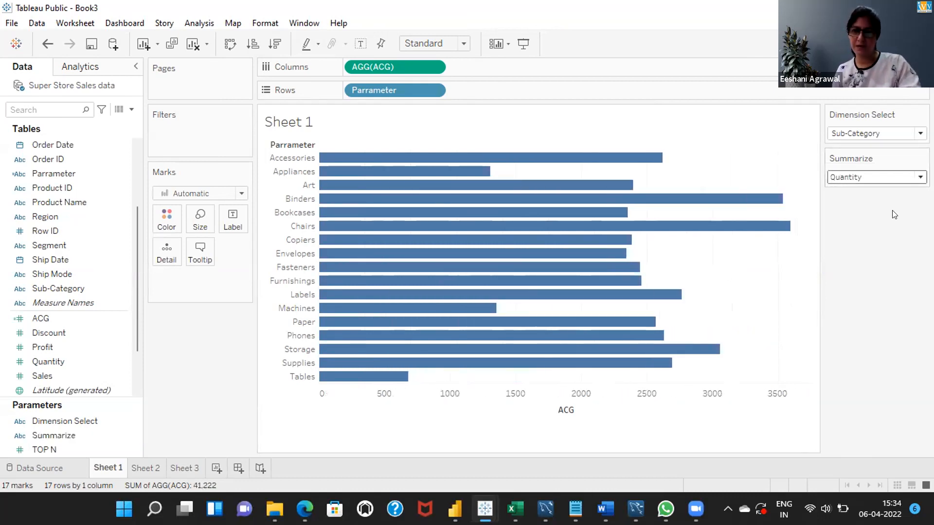
pyautogui.click(892, 178)
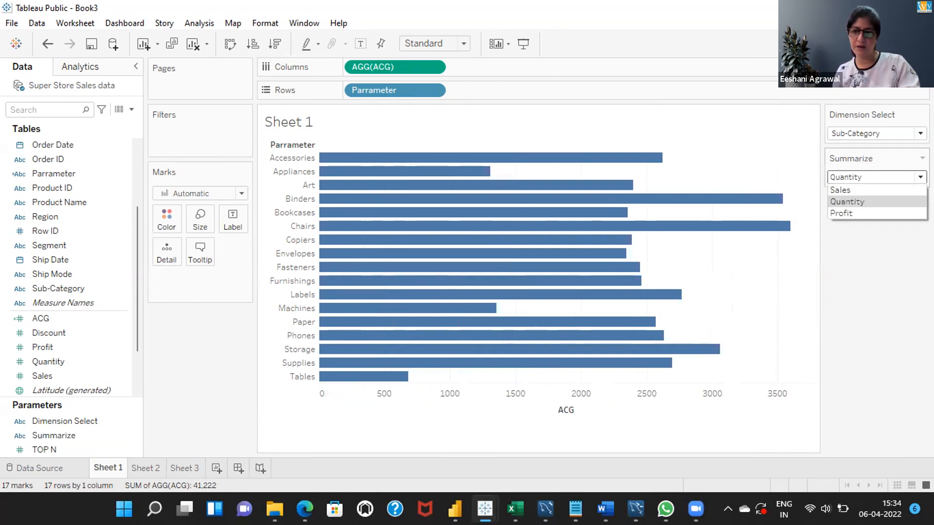
pyautogui.click(863, 212)
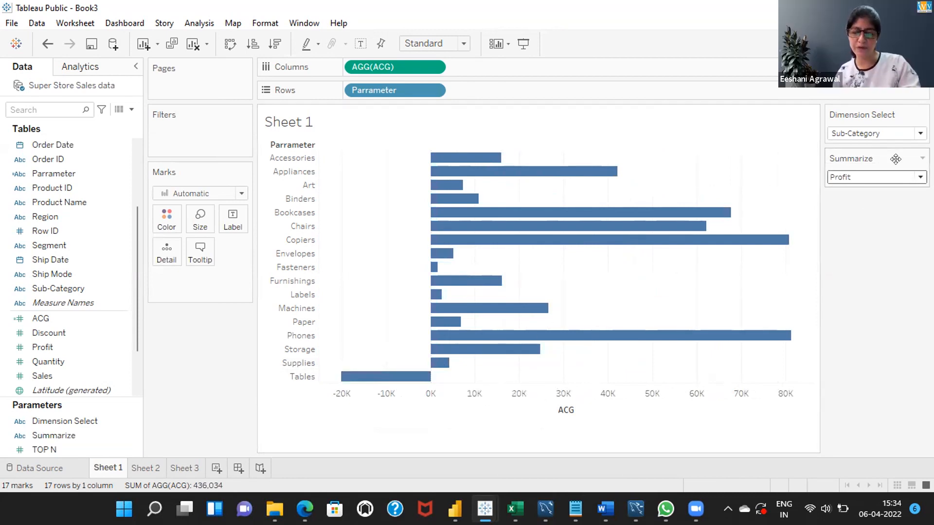
pyautogui.click(919, 177)
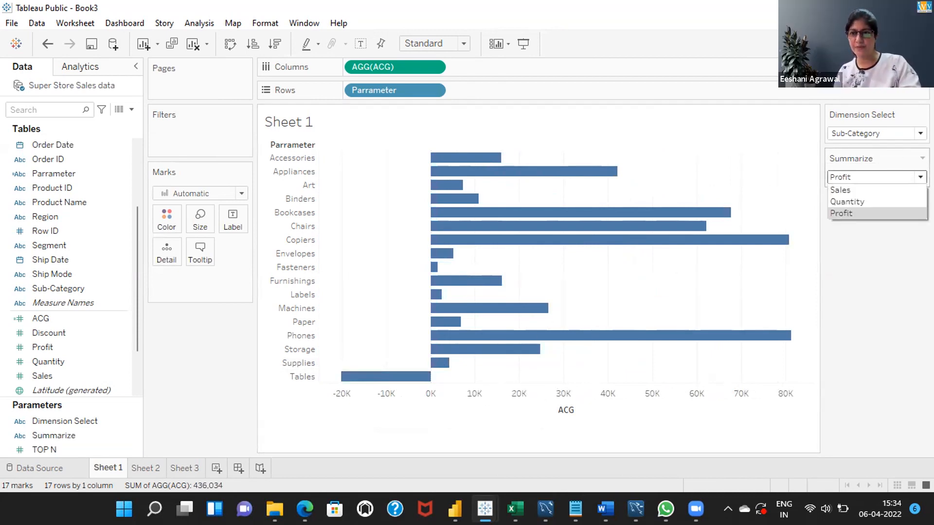
pyautogui.click(857, 201)
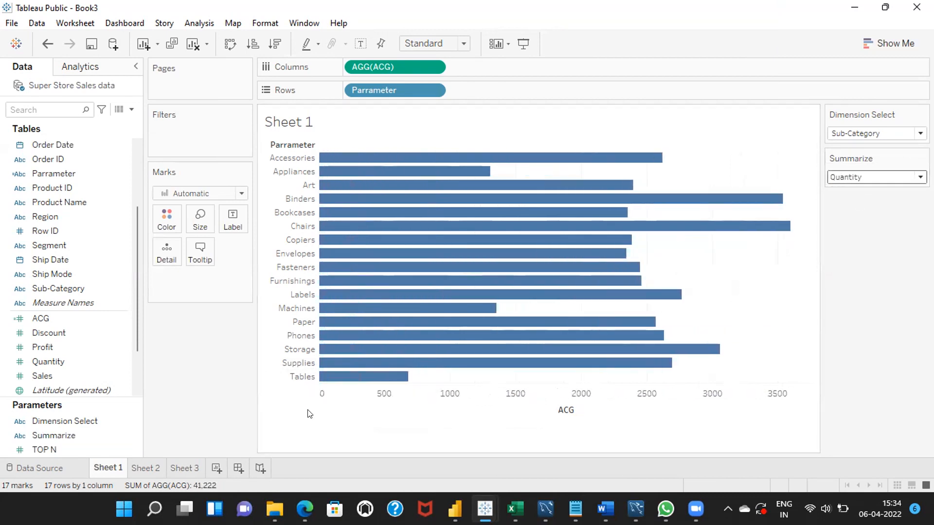
# Look at Sheet 2, and set the Country filter on Sheet 3 to Indonesia
pyautogui.moveTo(153, 460)
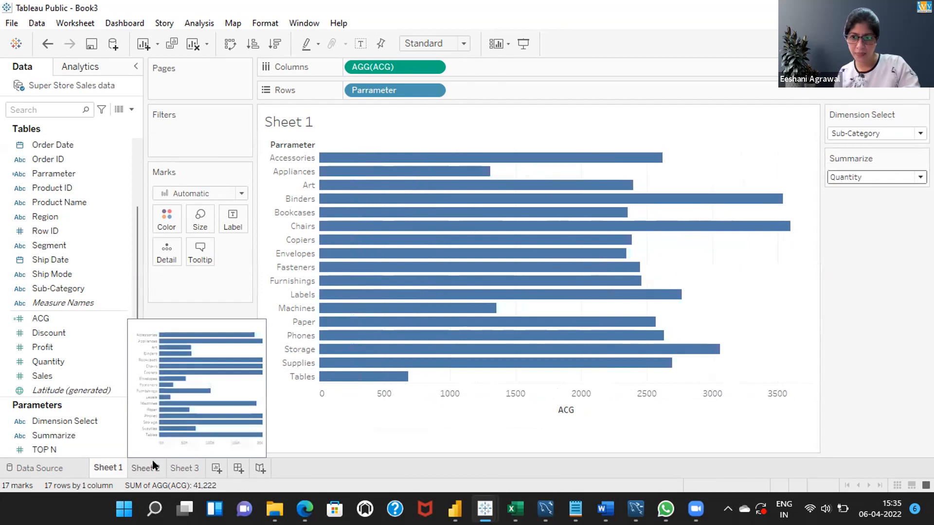
pyautogui.click(153, 465)
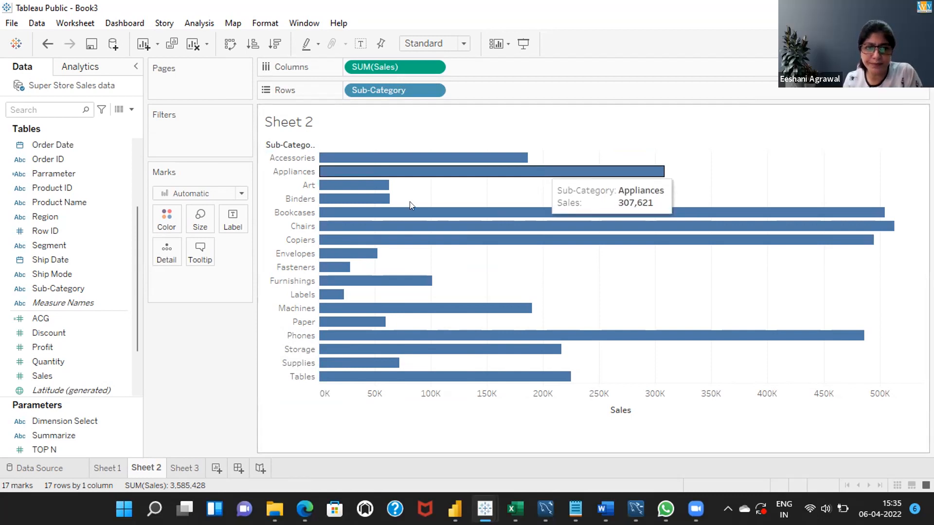
pyautogui.click(181, 465)
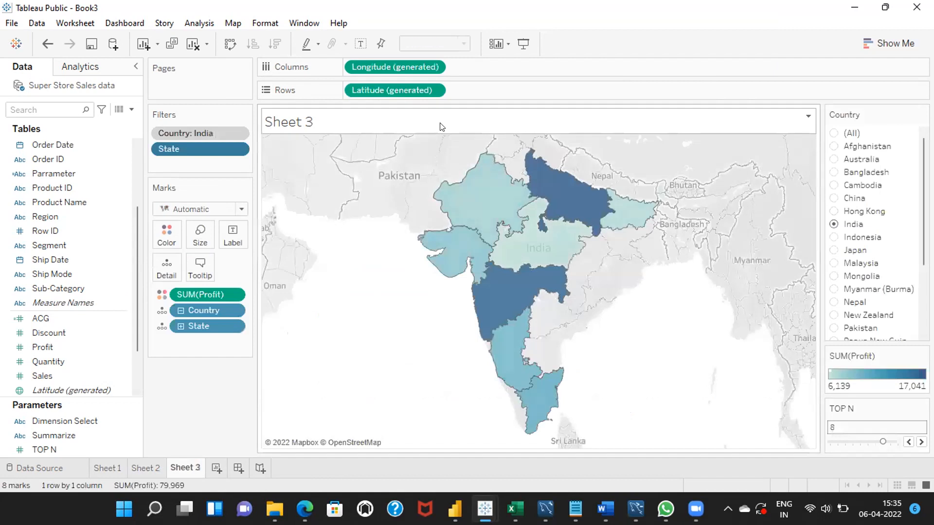
pyautogui.click(832, 235)
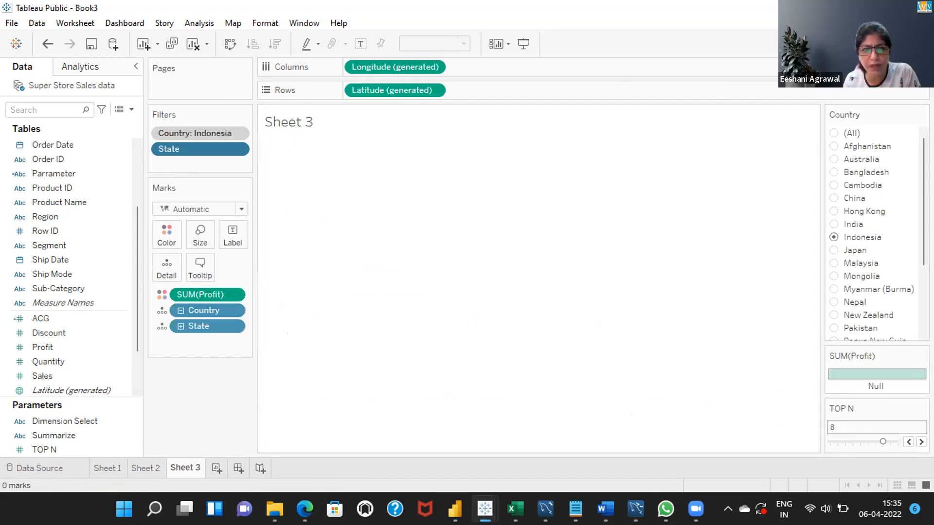
# Compare the bar charts on Sheet 2 and Sheet 1, ending on Sheet 2
pyautogui.click(144, 462)
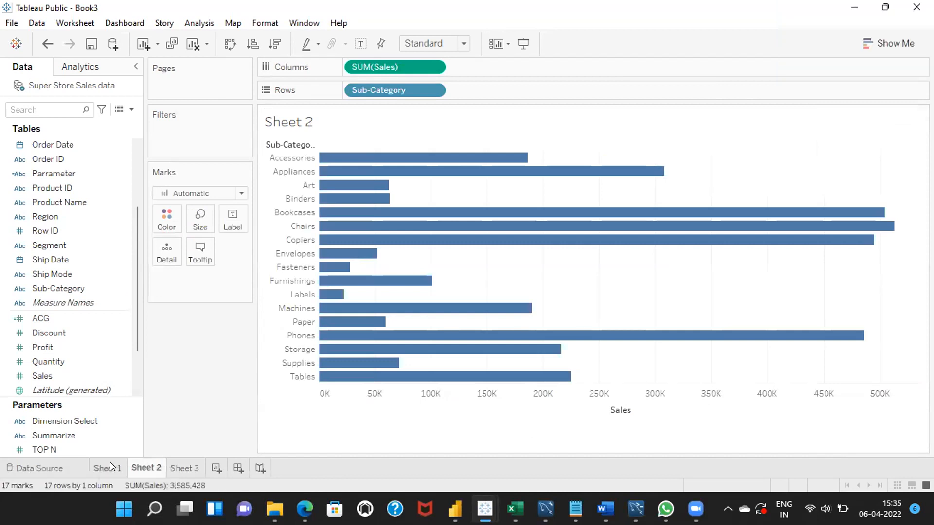
pyautogui.click(110, 464)
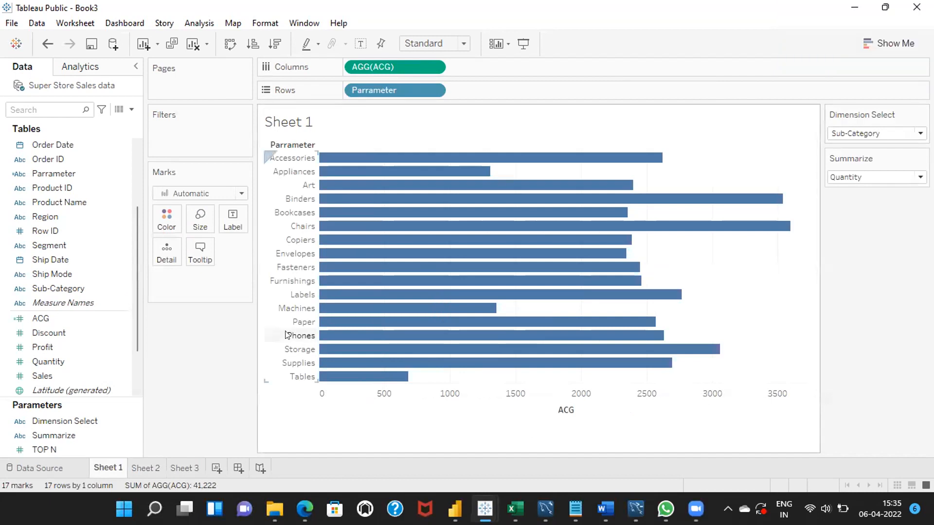
pyautogui.hotkey('ctrl', 'Tab')
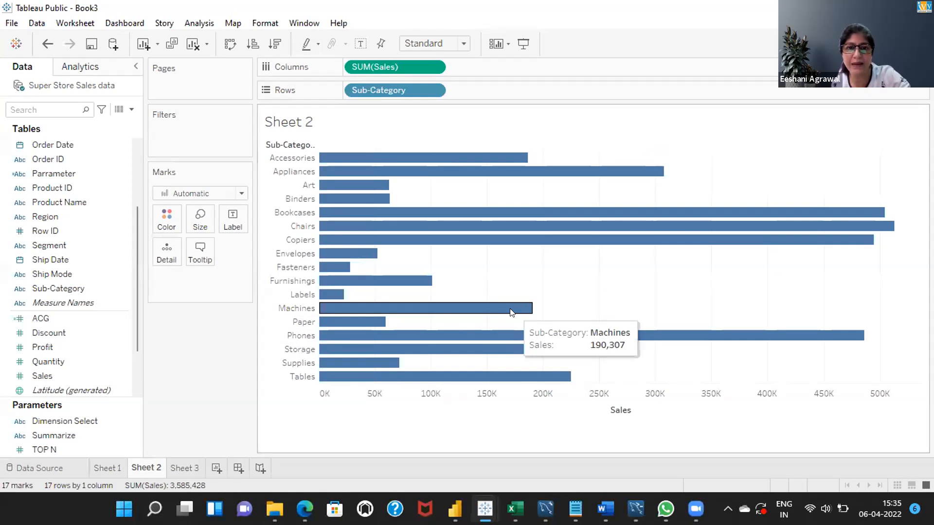
# Filter Sub-Category on Sheet 2 to the top values by Sum of Sales, using the TOP N parameter as the limit
pyautogui.click(434, 91)
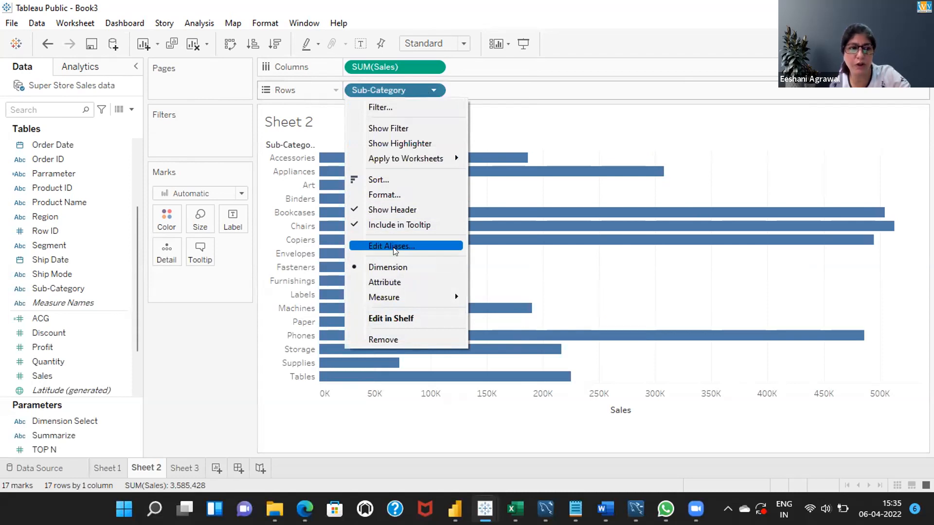
pyautogui.click(380, 108)
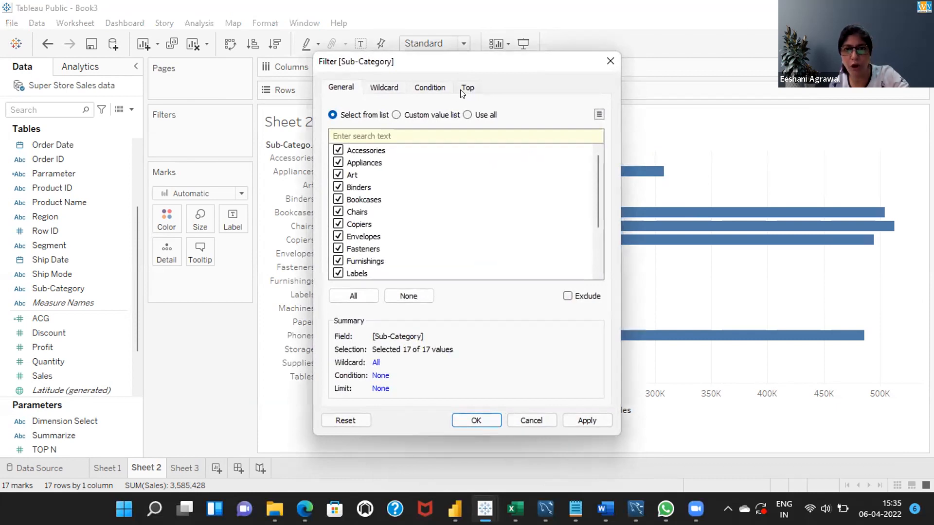
pyautogui.click(465, 88)
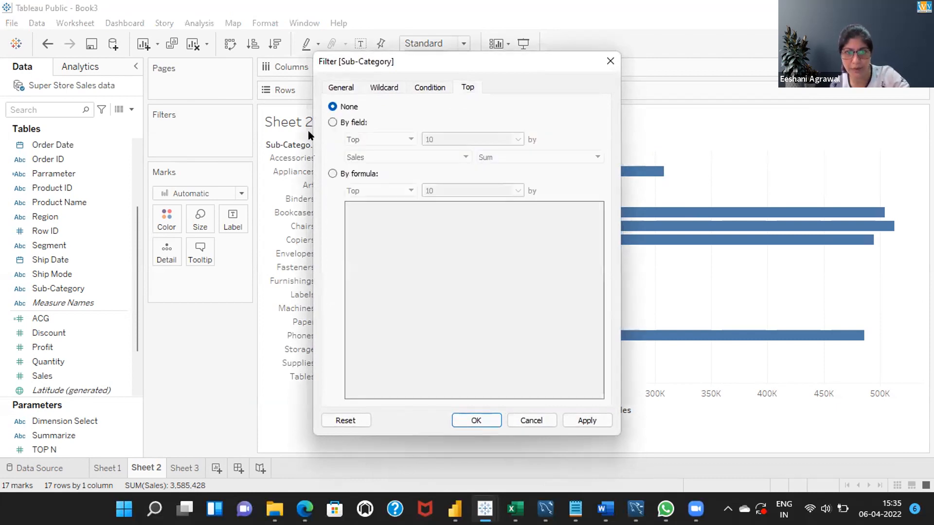
pyautogui.click(332, 122)
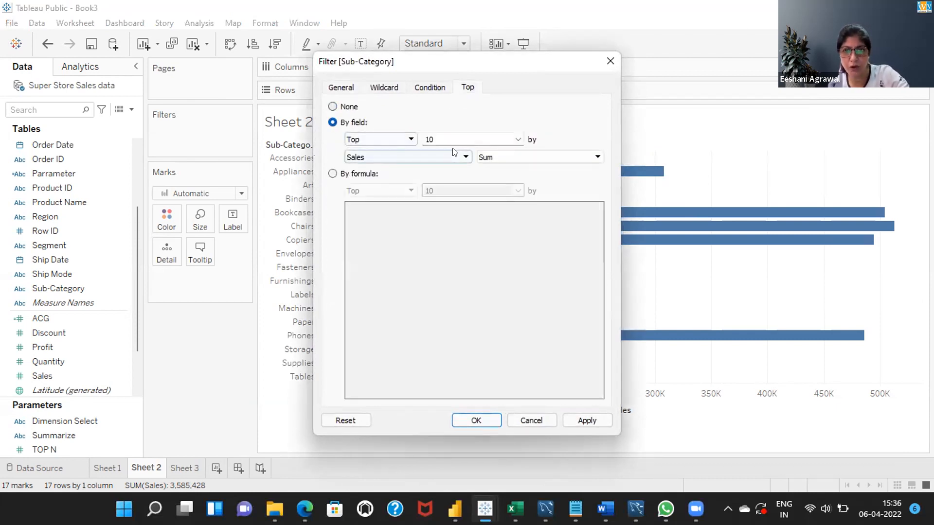
pyautogui.click(518, 140)
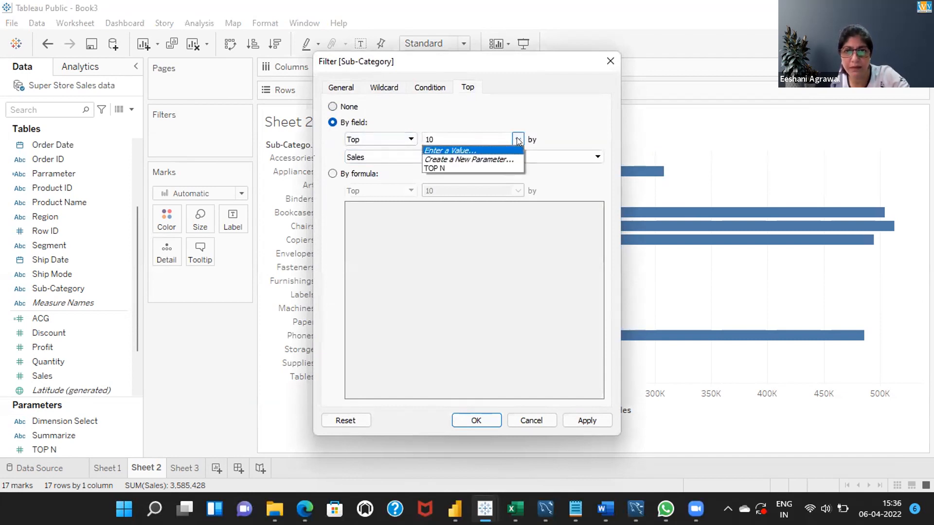
pyautogui.click(459, 168)
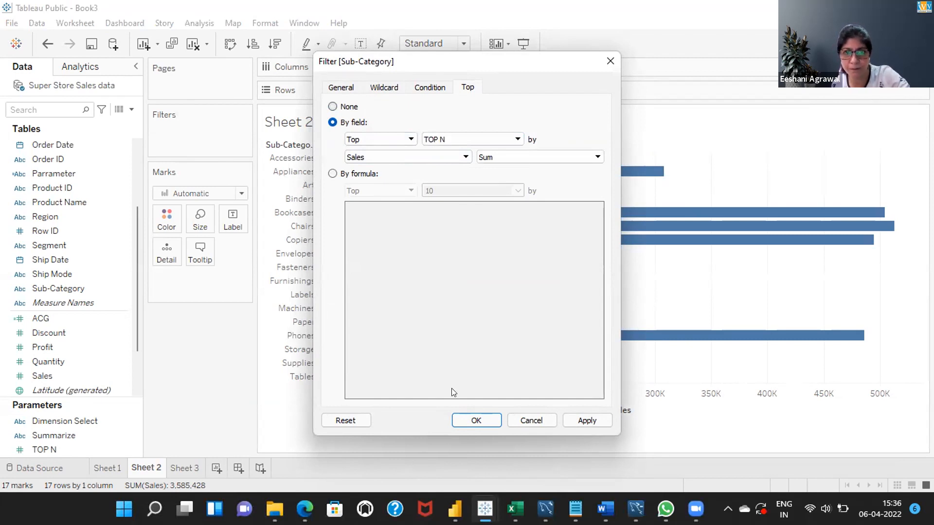
pyautogui.click(476, 421)
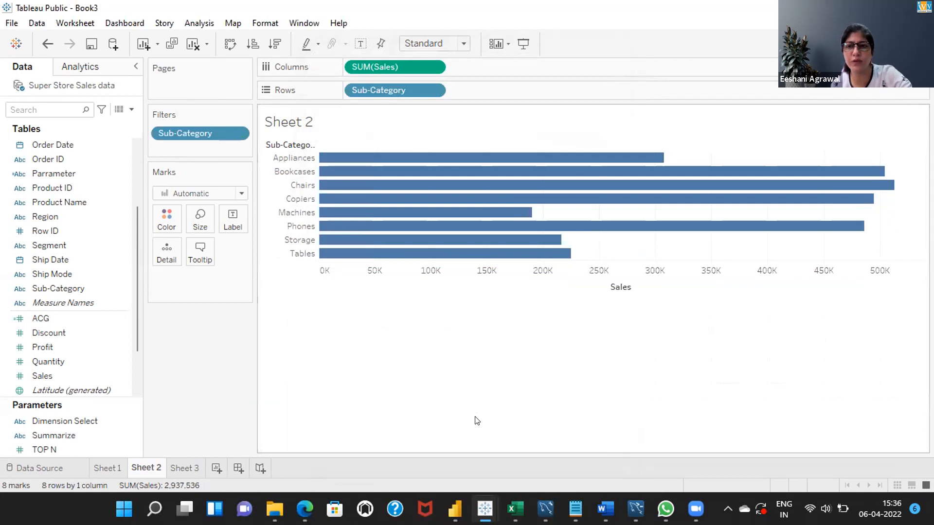
# Show the TOP N parameter control on Sheet 2 and set it to 5
pyautogui.click(433, 92)
pyautogui.click(540, 347)
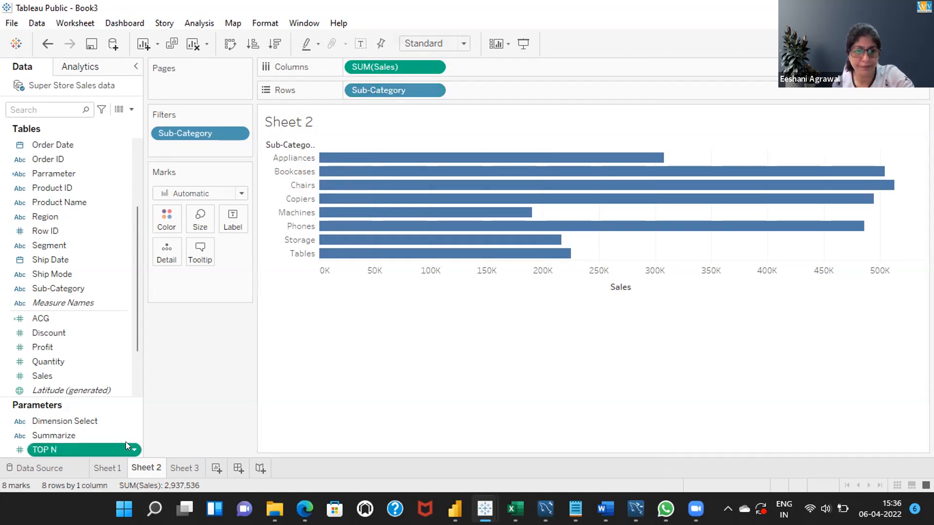
pyautogui.rightClick(126, 442)
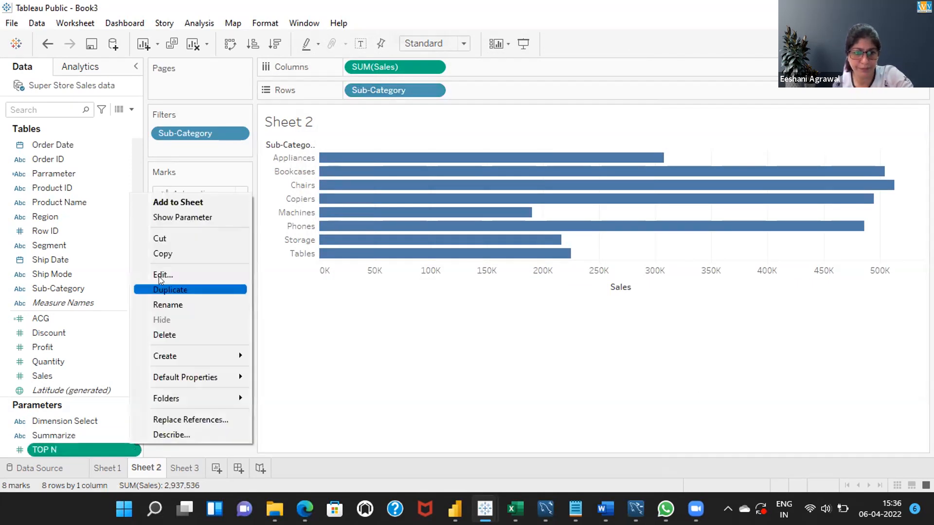
pyautogui.click(178, 218)
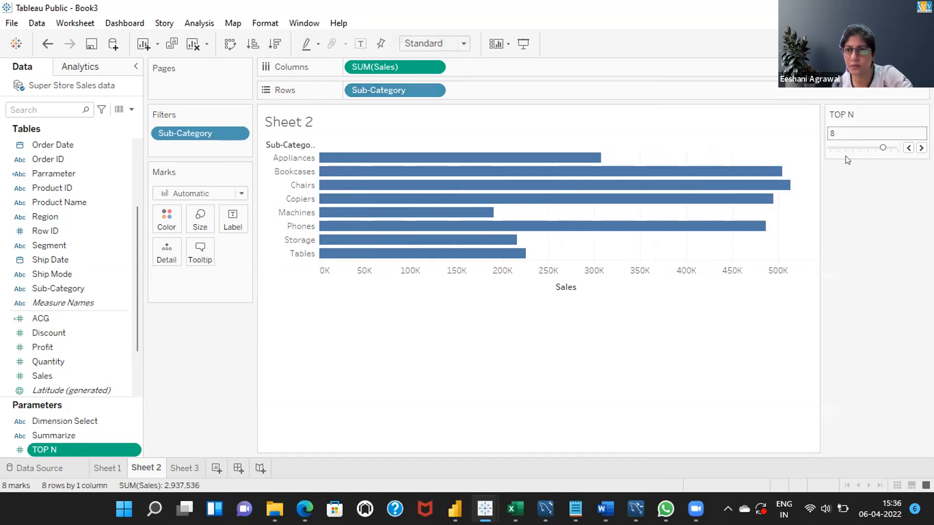
pyautogui.click(859, 146)
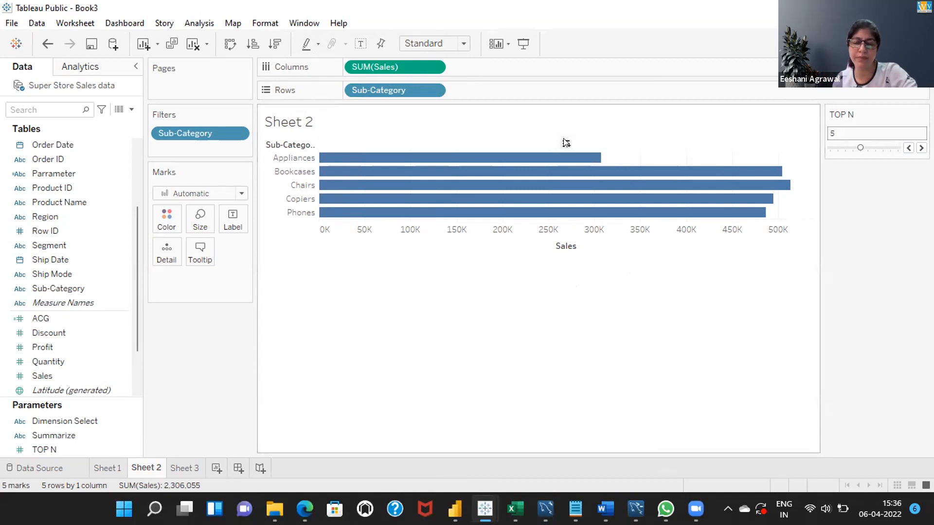
# Look at the Create Parameter option in Sheet 1's data pane and return to Sheet 2
pyautogui.click(433, 91)
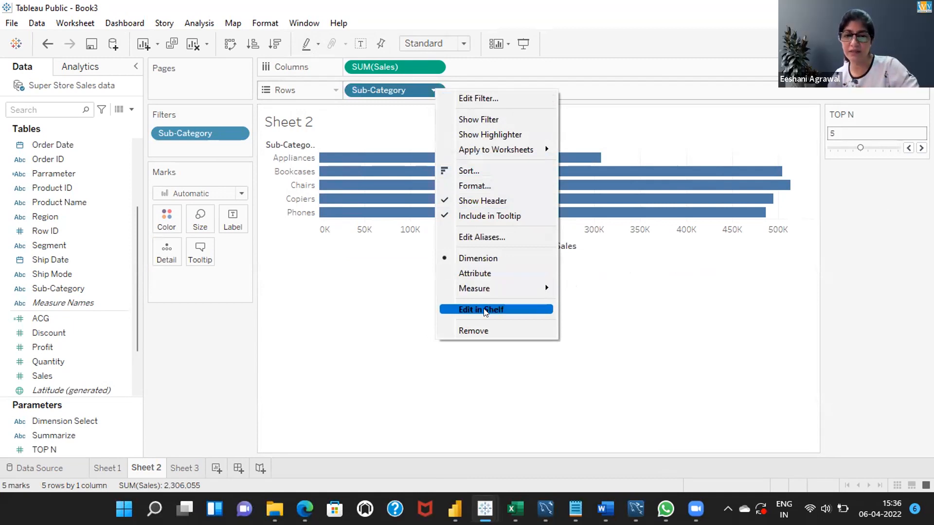
pyautogui.click(387, 305)
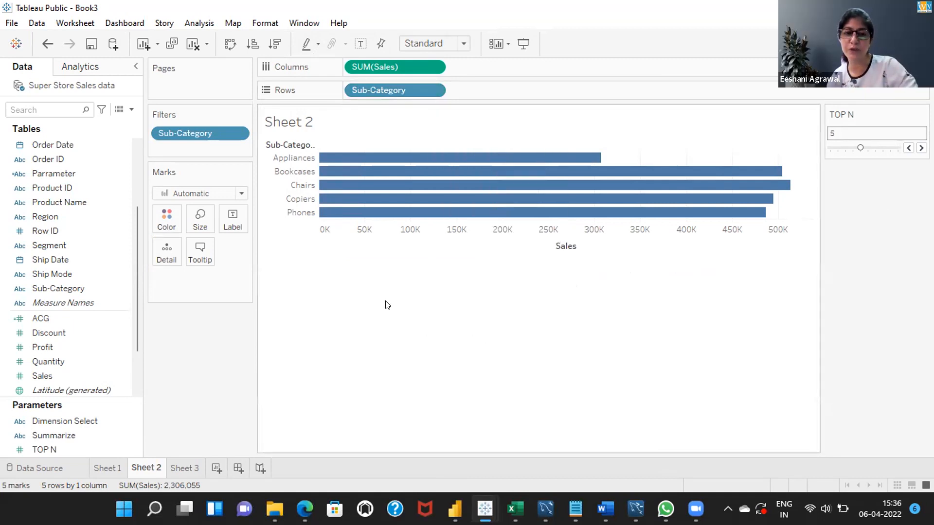
pyautogui.click(100, 463)
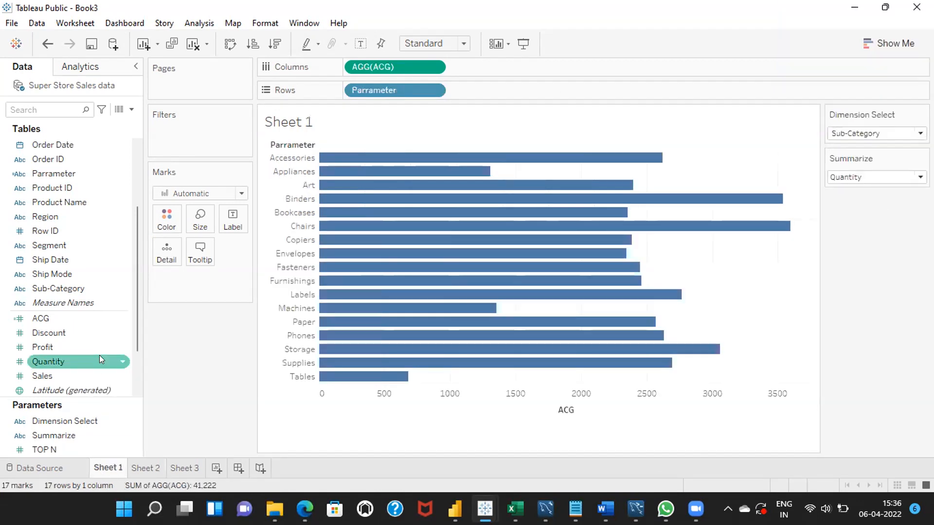
pyautogui.click(131, 109)
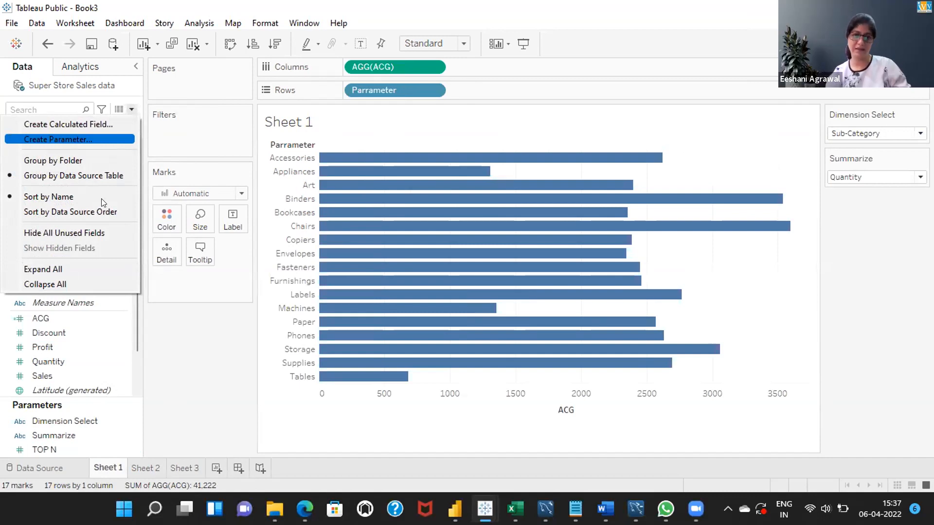
pyautogui.click(210, 362)
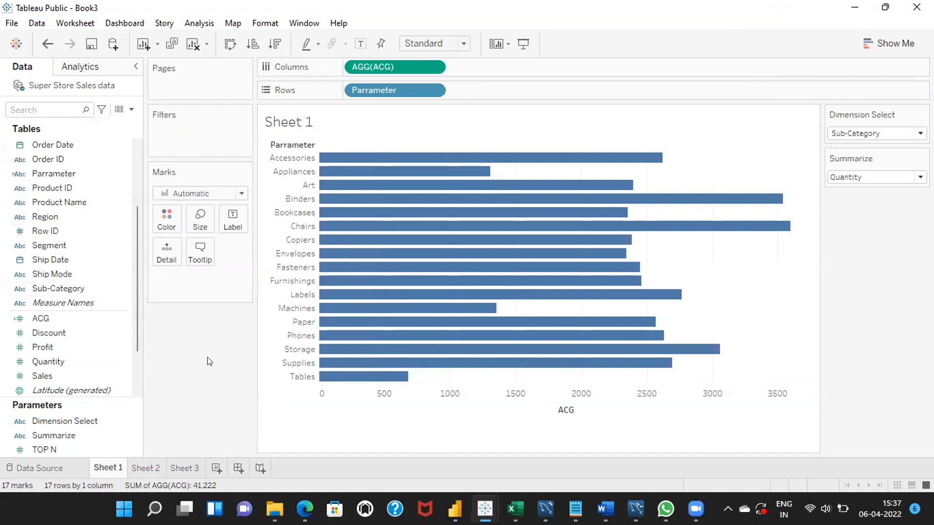
pyautogui.click(143, 467)
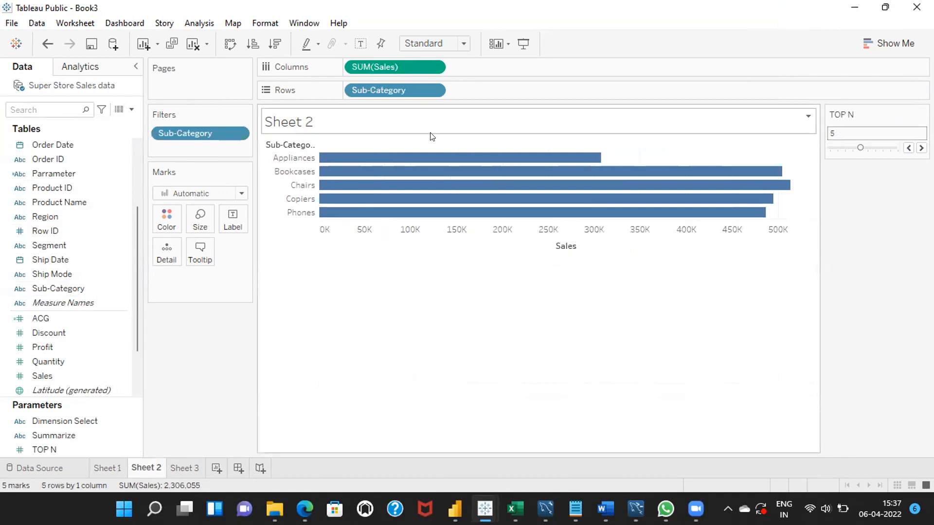
# Review the Sub-Category field's filter options and the data pane's options for creating parameters on Sheet 2
pyautogui.click(433, 91)
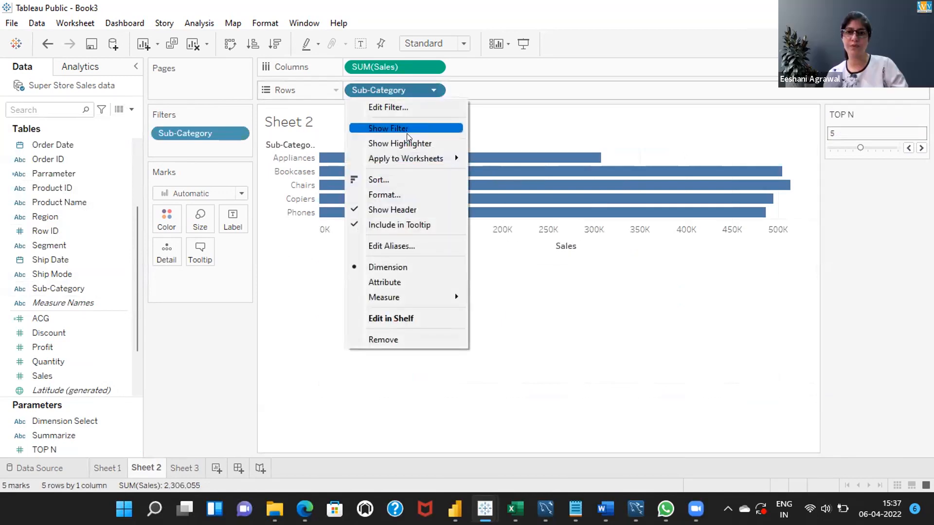
pyautogui.click(571, 303)
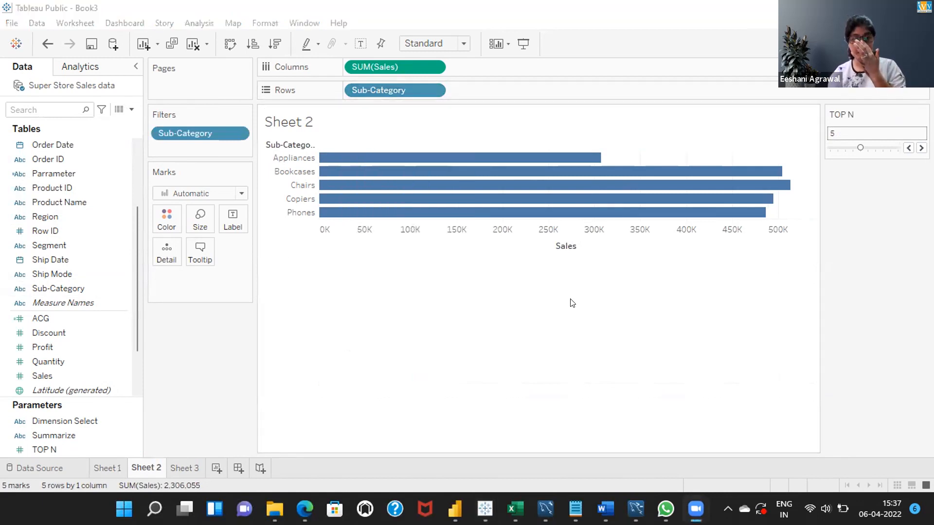
pyautogui.click(521, 278)
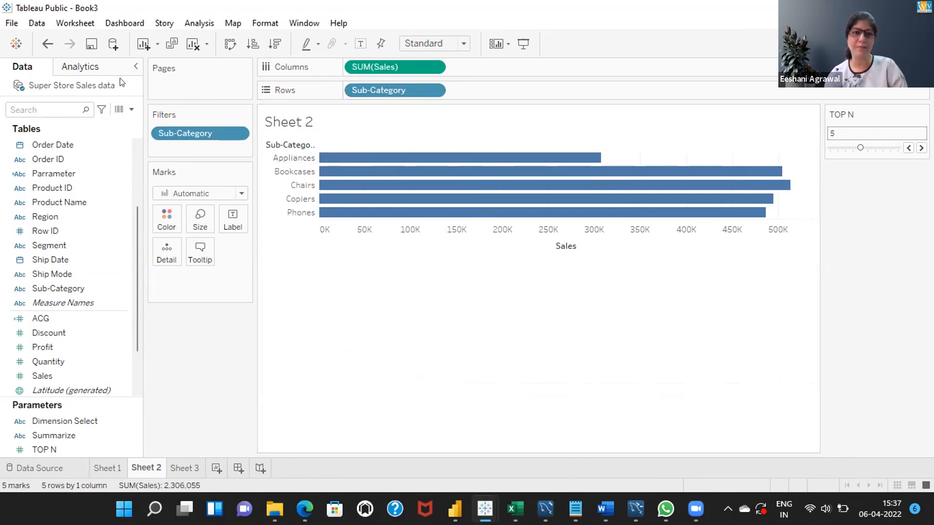
pyautogui.click(133, 112)
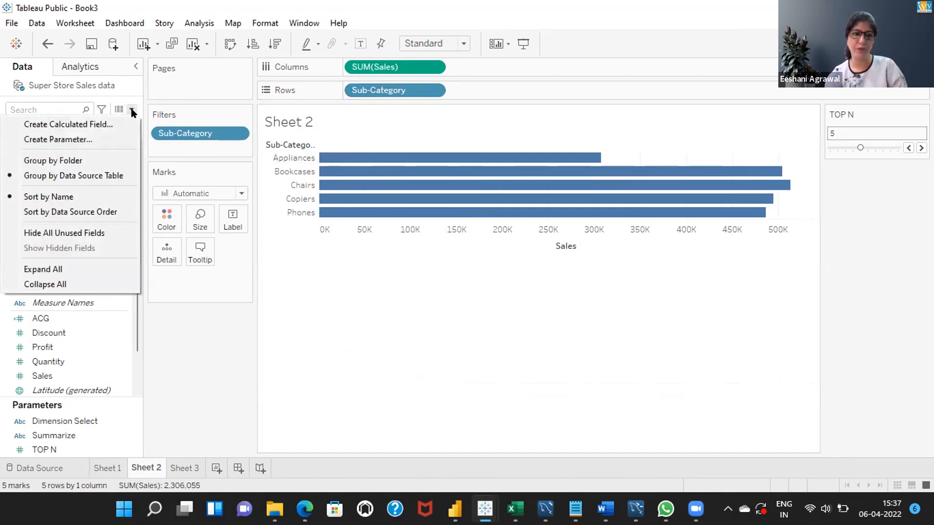
pyautogui.click(132, 111)
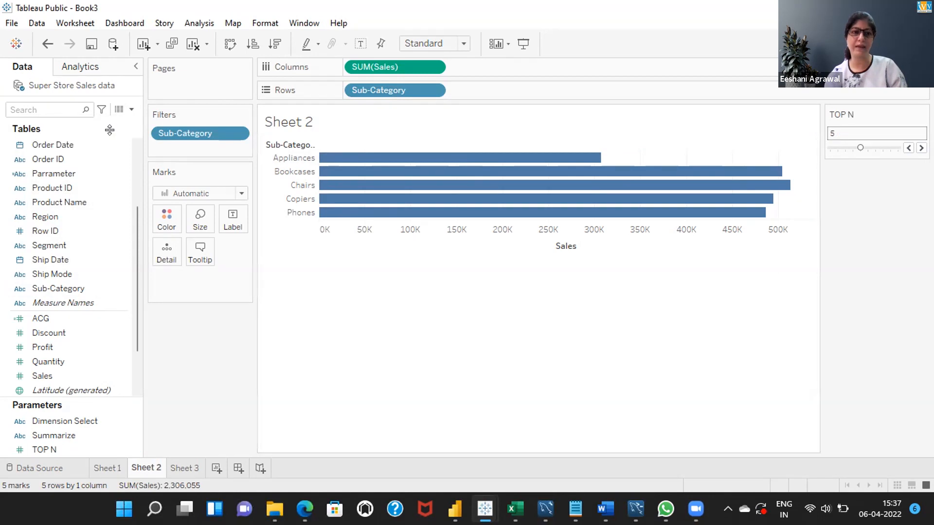
pyautogui.click(128, 109)
pyautogui.click(127, 110)
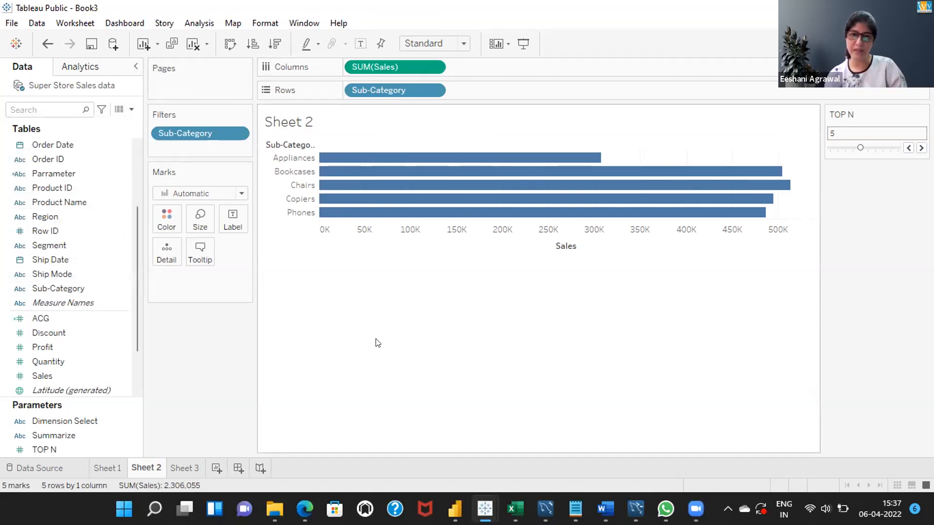
pyautogui.click(432, 92)
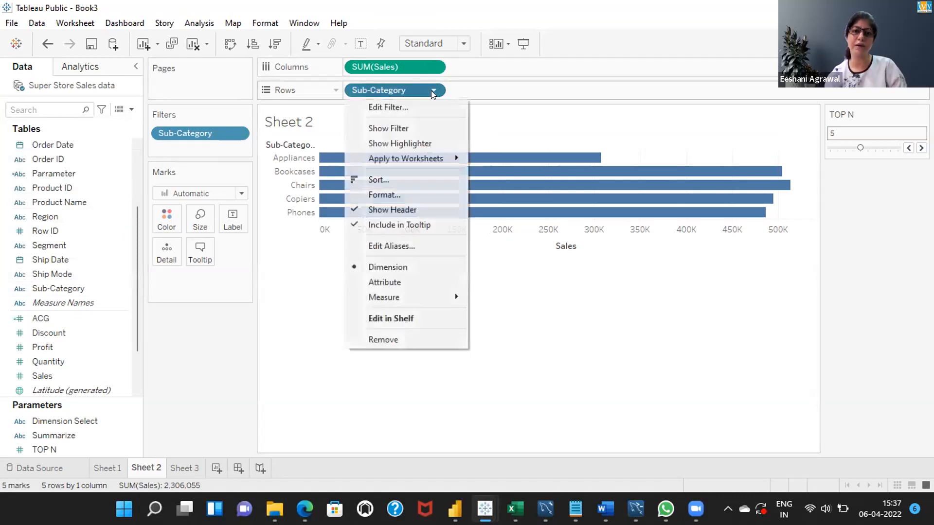
pyautogui.click(431, 91)
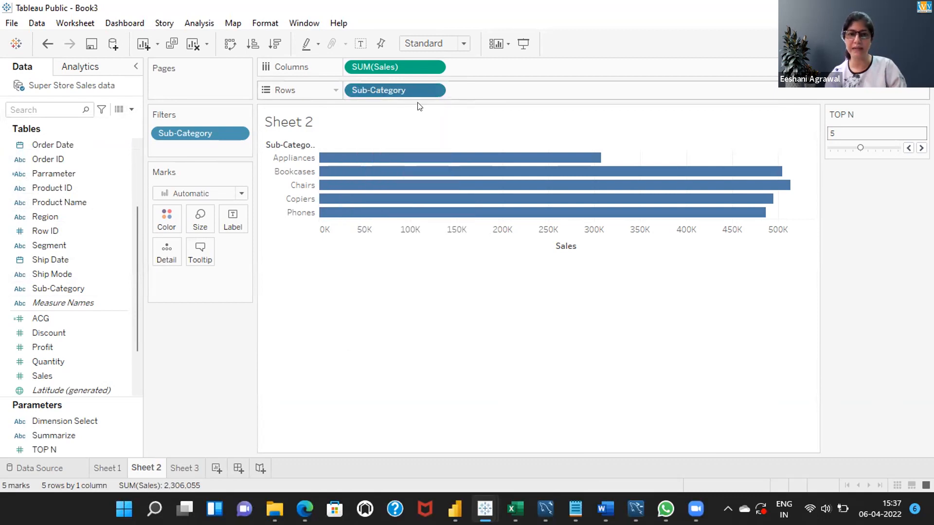
# Reopen the Sub-Category filter's Top settings, review the parameter choices for the limit, and keep TOP N by Sum of Sales
pyautogui.click(430, 91)
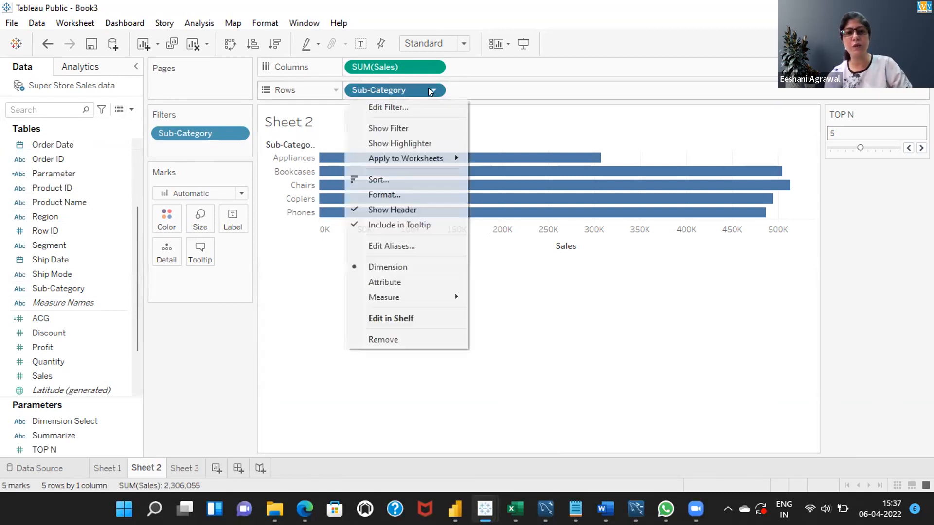
pyautogui.click(397, 116)
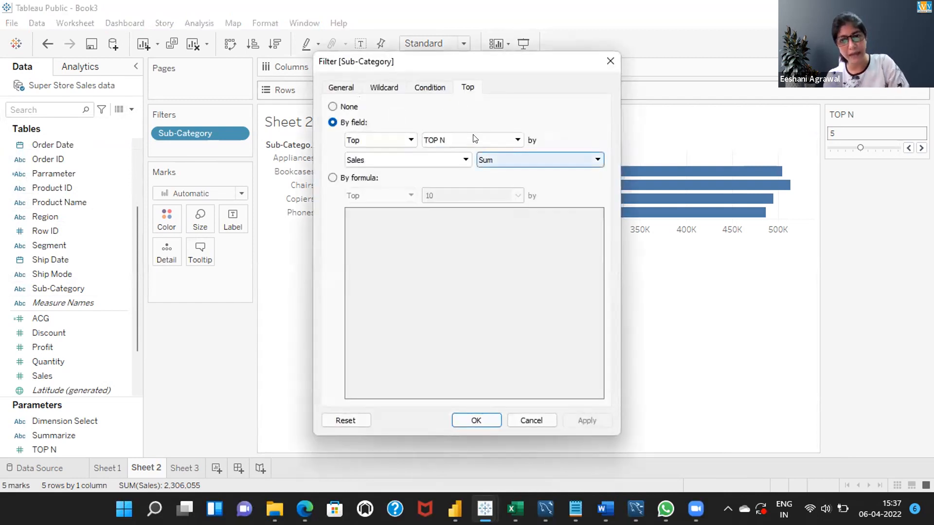
pyautogui.click(517, 141)
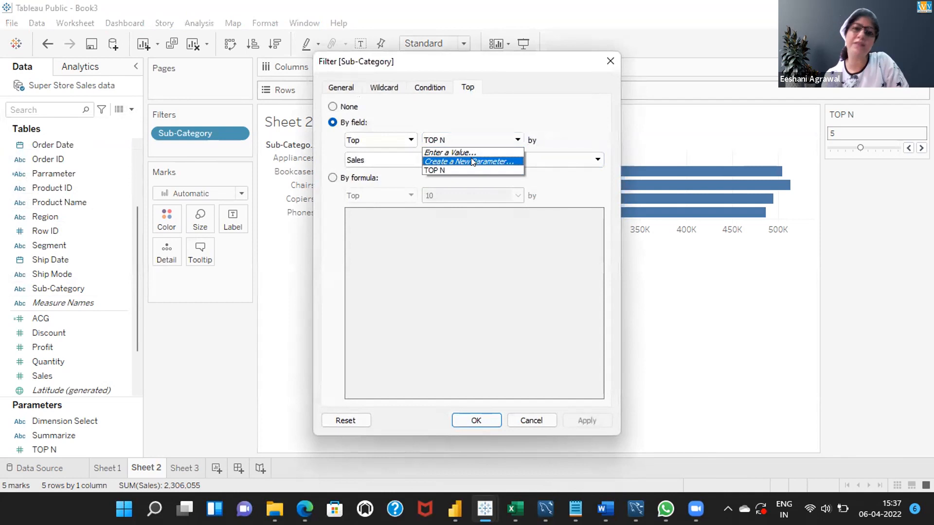
pyautogui.click(429, 169)
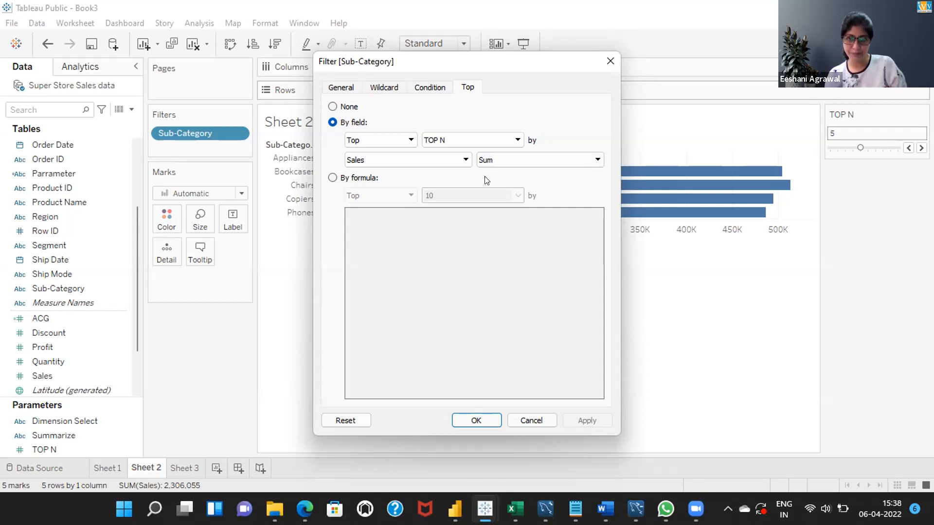
pyautogui.click(473, 419)
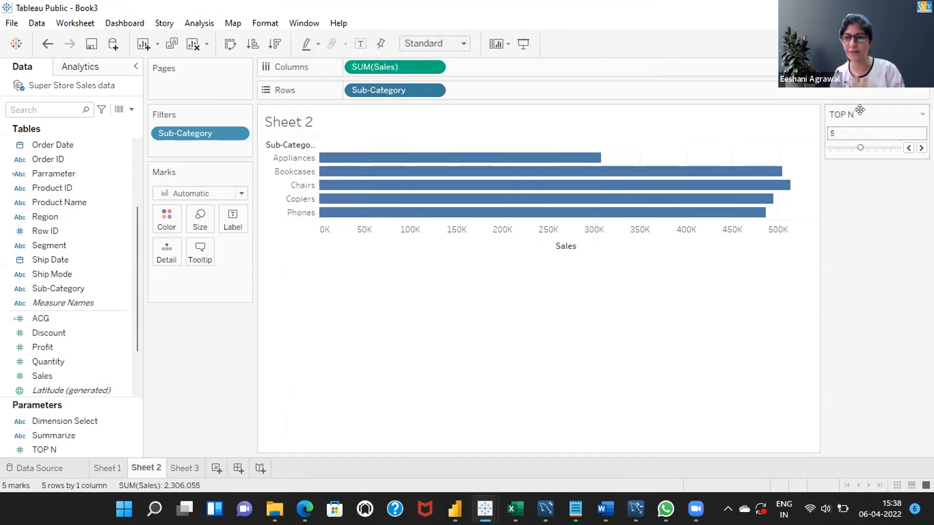
# Raise the TOP N parameter to 10
pyautogui.click(921, 147)
pyautogui.click(921, 148)
pyautogui.click(921, 147)
pyautogui.click(921, 148)
pyautogui.click(920, 147)
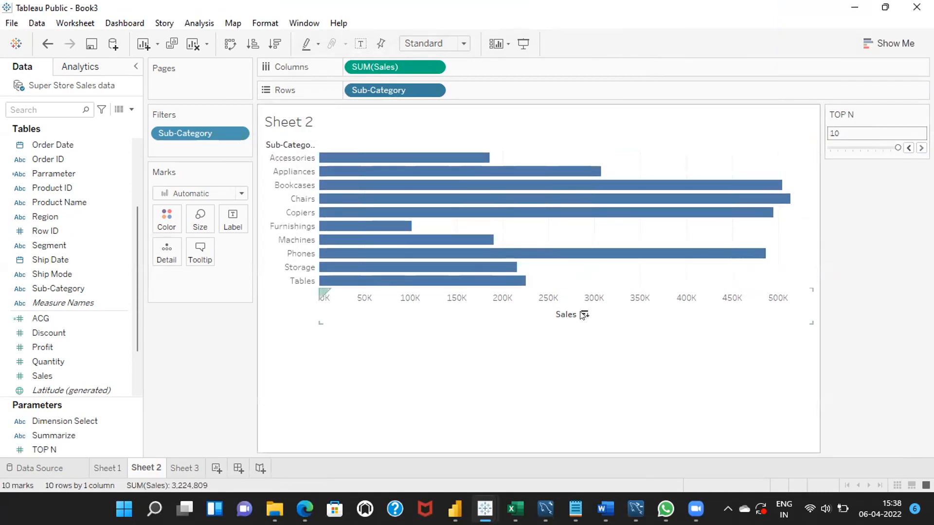
# Sort the sub-category bars by Sales in descending order and in ascending order, and clear the sort
pyautogui.click(583, 315)
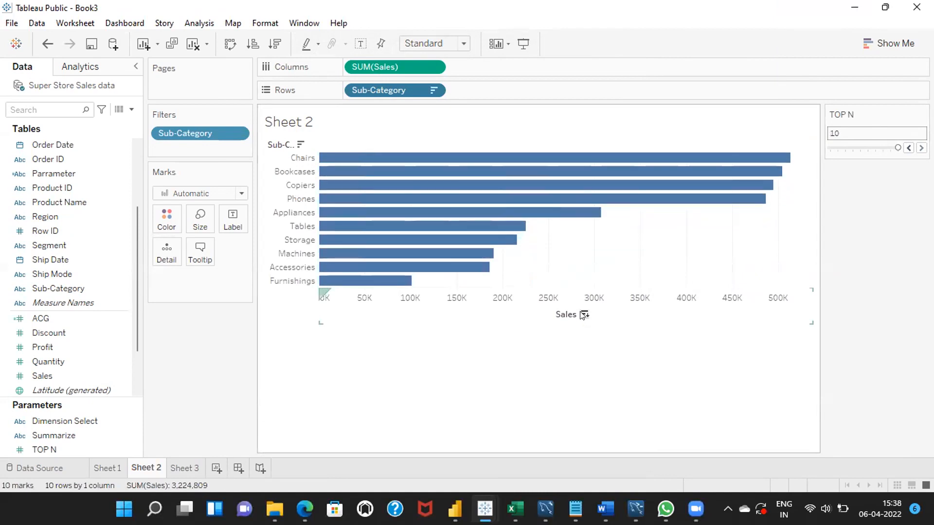
pyautogui.click(583, 314)
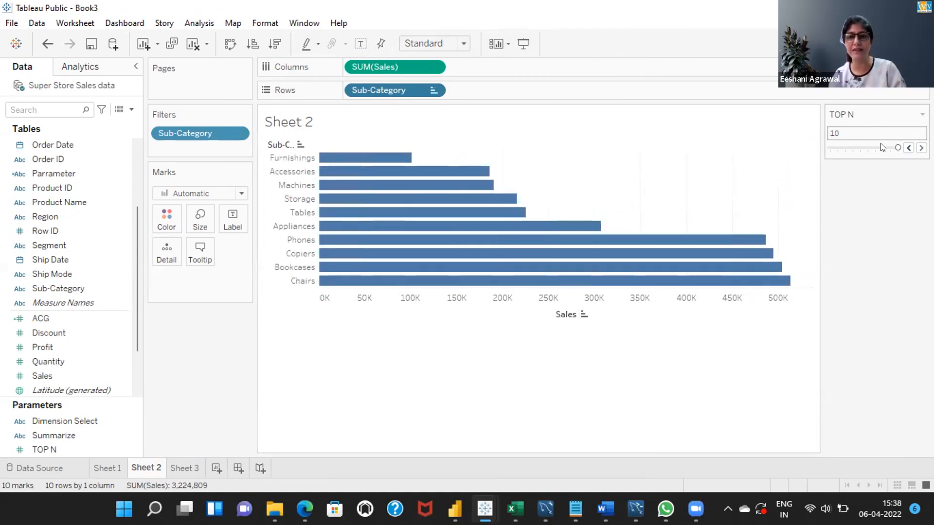
pyautogui.click(584, 314)
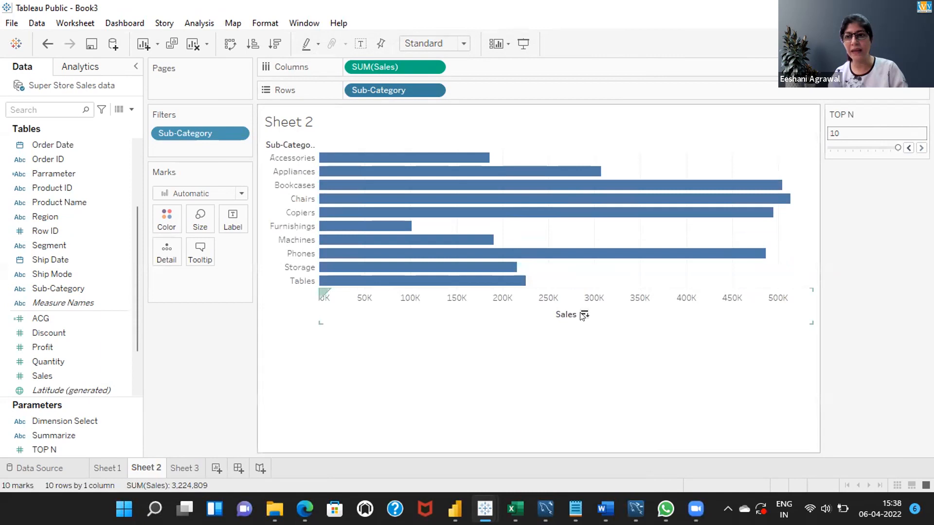
# Set the TOP N parameter to 1
pyautogui.click(831, 148)
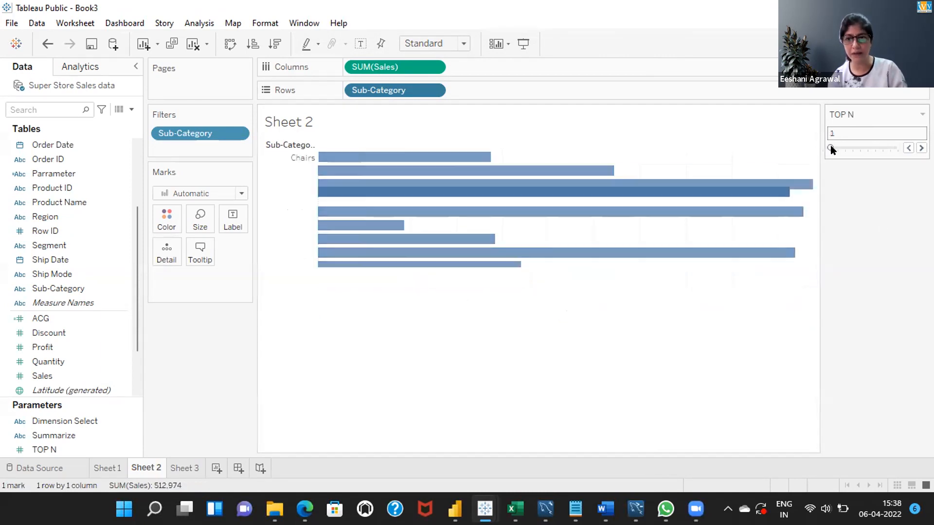
# Raise the TOP N parameter to 3 for the sub-category sales chart
pyautogui.click(921, 148)
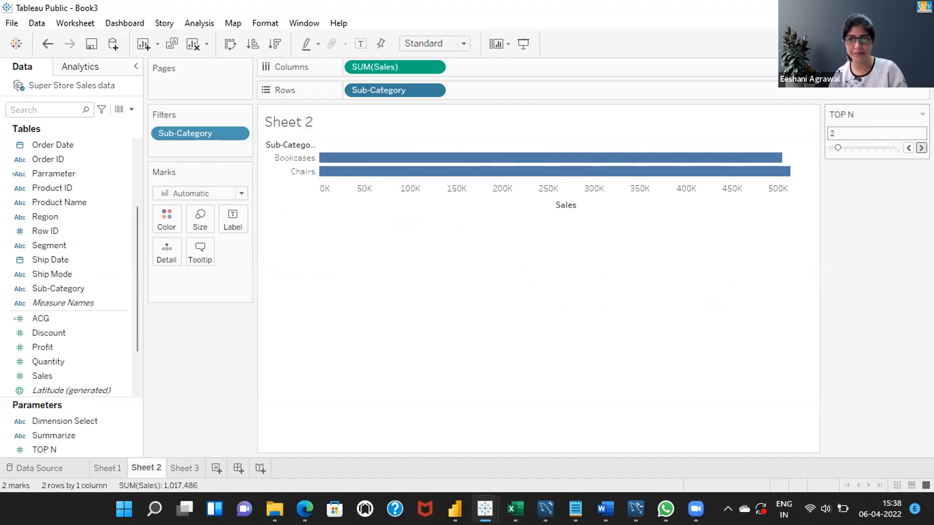
pyautogui.click(920, 148)
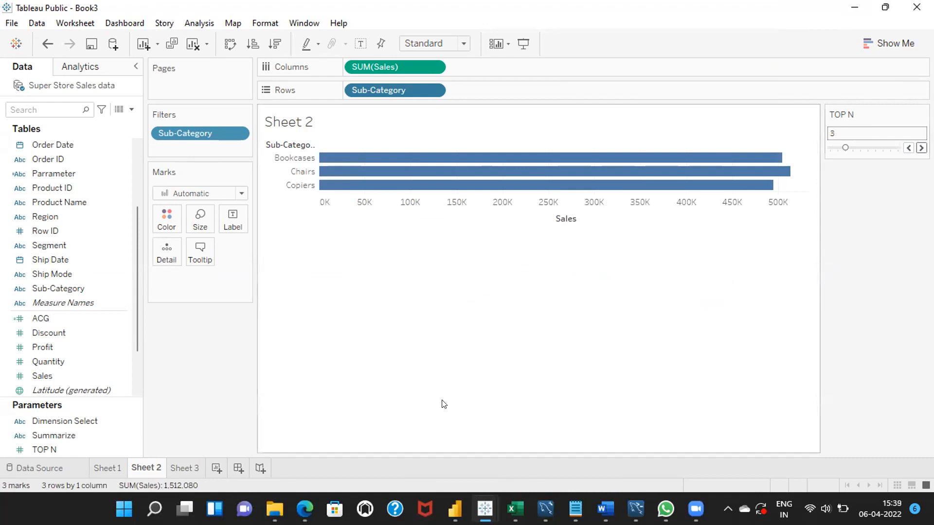
pyautogui.moveTo(589, 192)
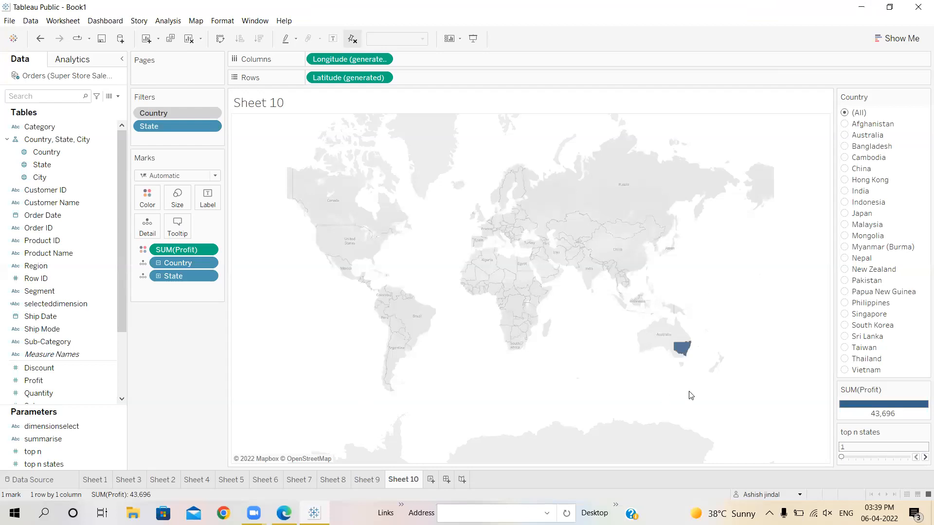
# Raise the top n states parameter to 4 for the profit map on Sheet 10
pyautogui.click(924, 457)
pyautogui.click(924, 457)
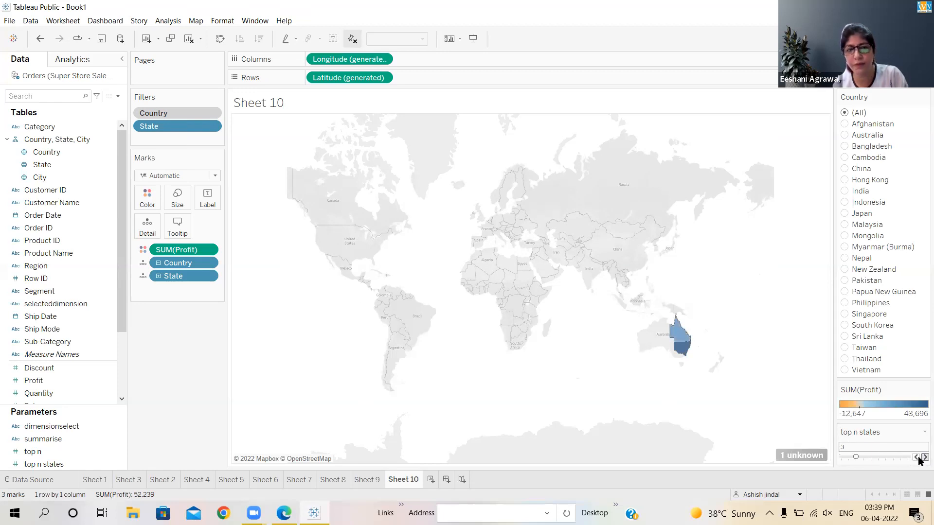
pyautogui.click(925, 457)
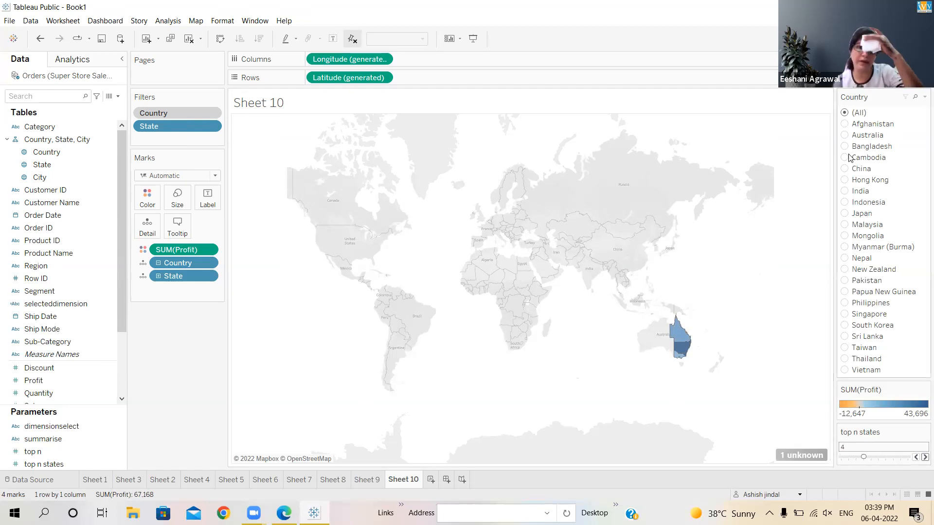
# Filter the profit map by Country to Afghanistan, Bangladesh and China in turn
pyautogui.click(845, 125)
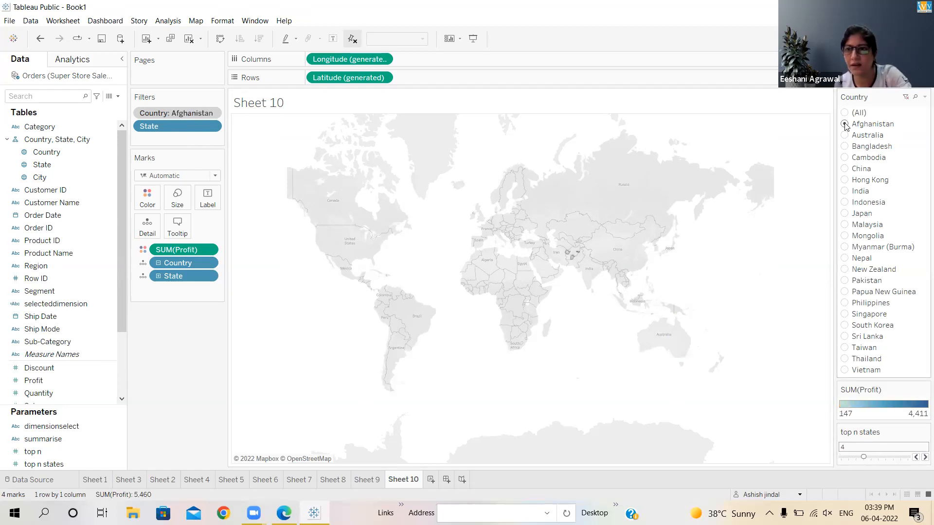
pyautogui.click(846, 148)
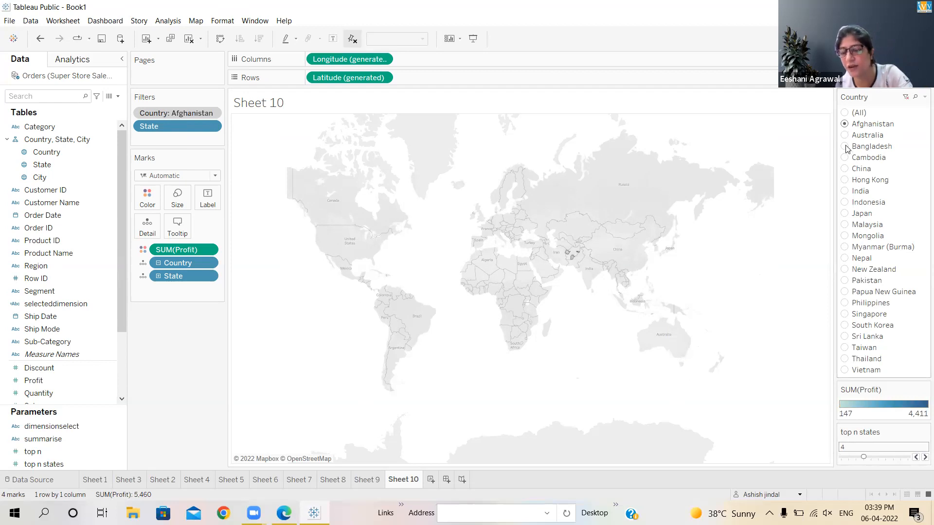
pyautogui.click(846, 171)
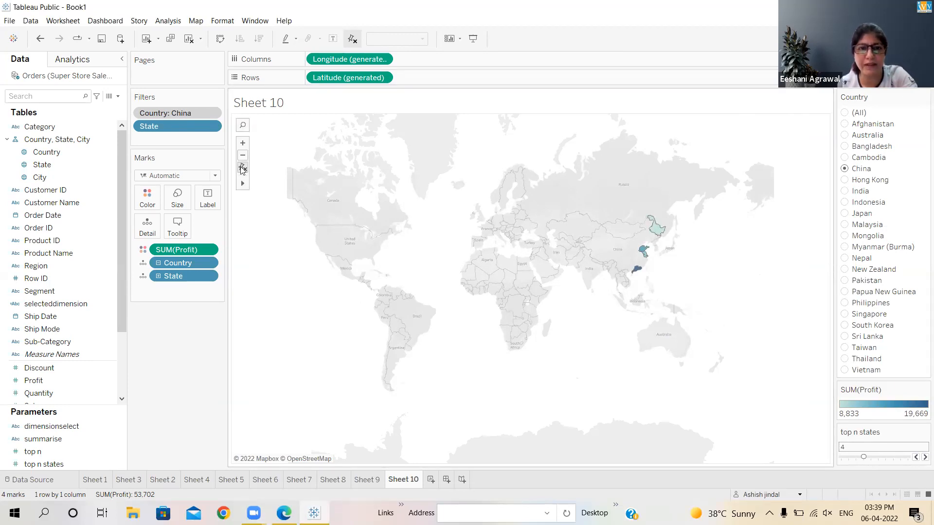
# Reset the map view to fit the displayed states and set the Country filter to (All)
pyautogui.click(242, 168)
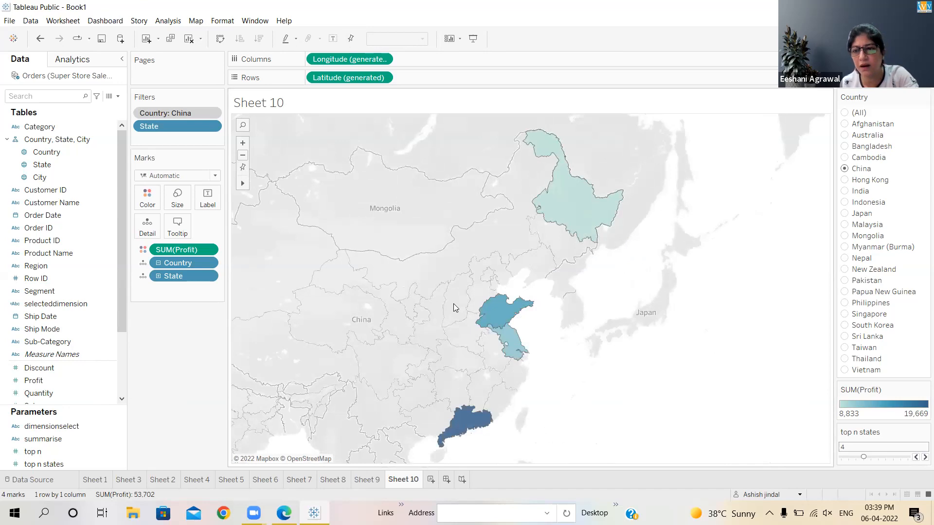
pyautogui.click(843, 114)
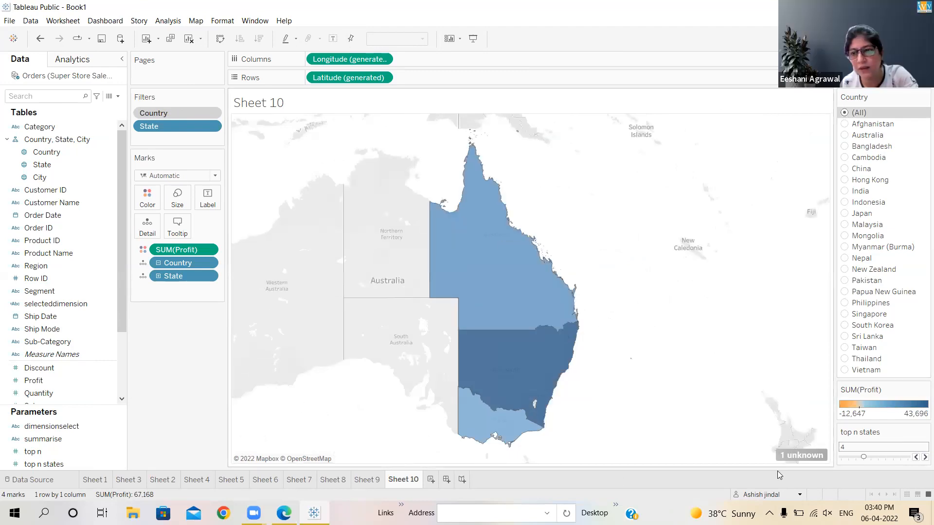
# Edit the unknown State location so that National Capital matches National Capital District
pyautogui.click(800, 456)
pyautogui.click(436, 218)
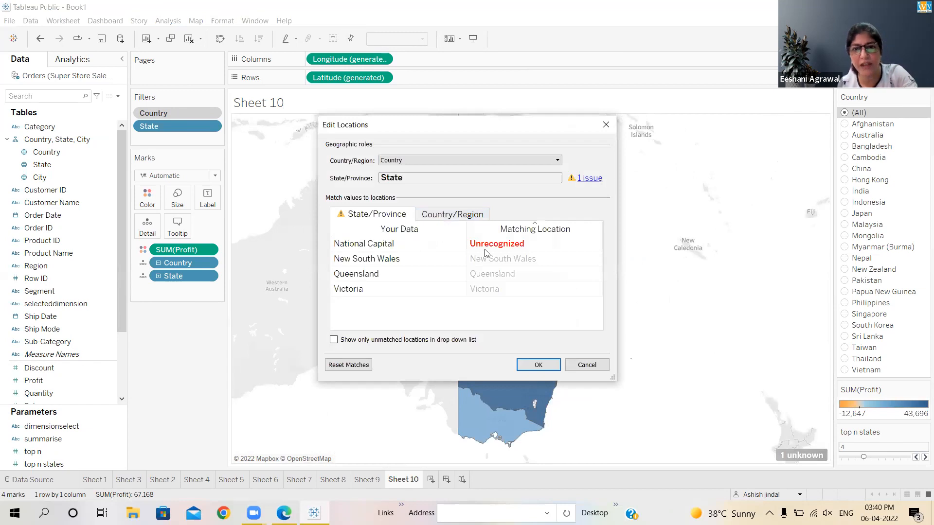
pyautogui.click(496, 245)
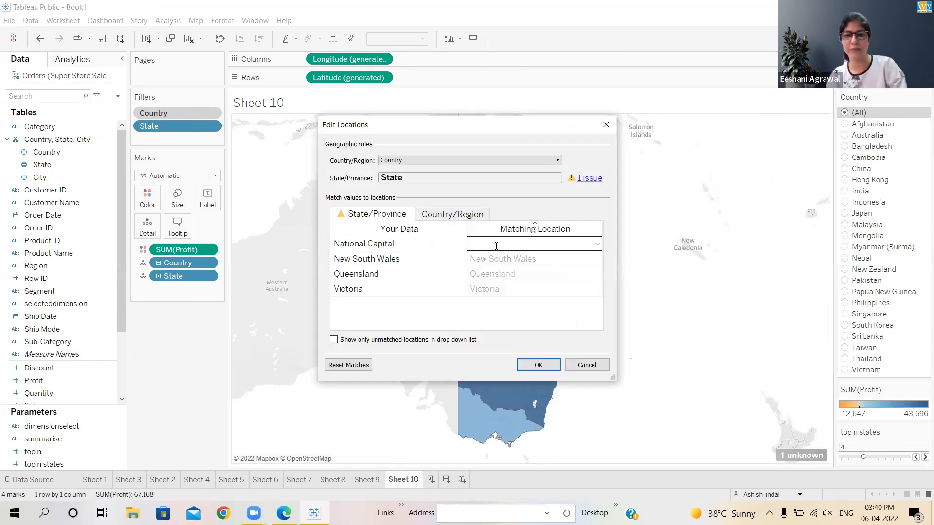
pyautogui.write('National Capital District')
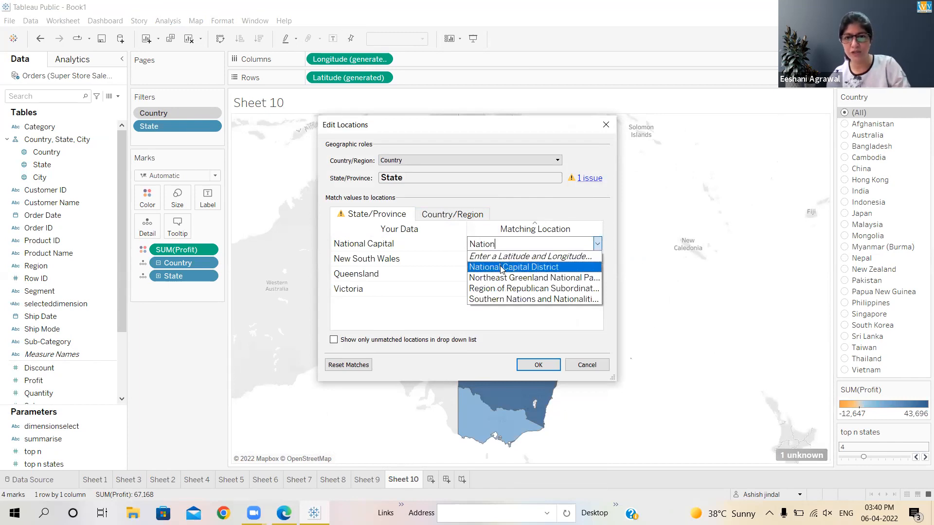
pyautogui.click(502, 266)
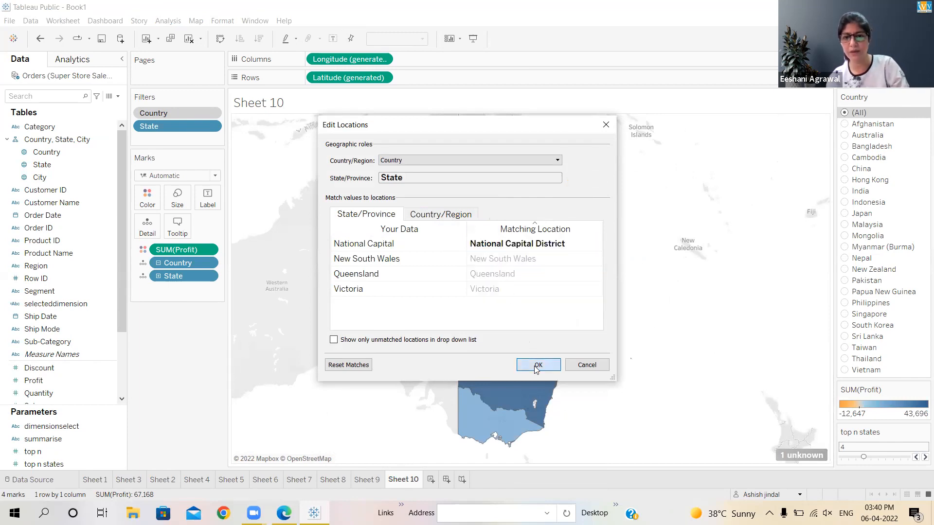
pyautogui.click(538, 365)
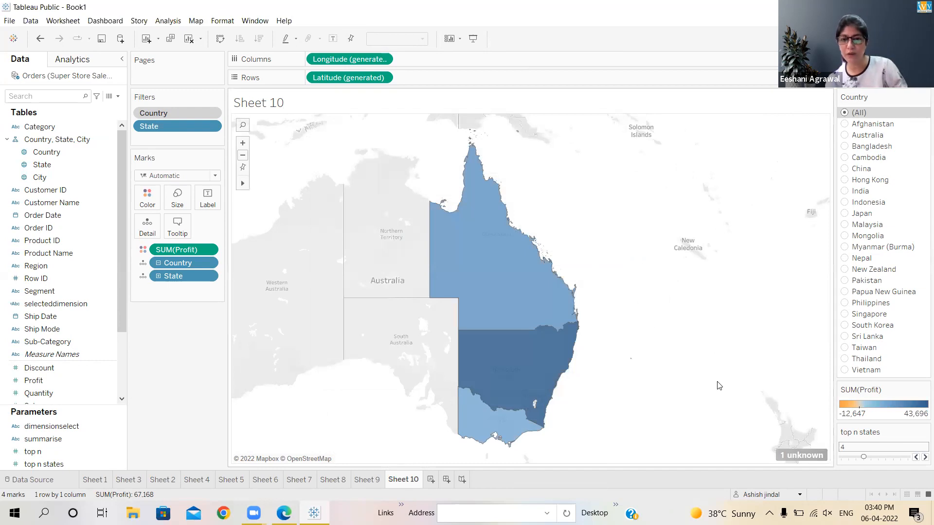
# Raise the top n states parameter to 9
pyautogui.click(923, 457)
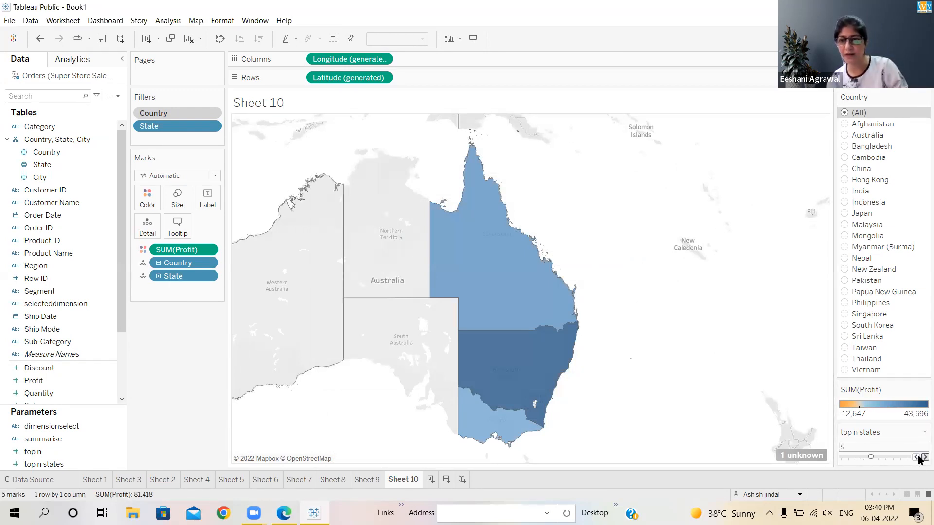
pyautogui.click(922, 457)
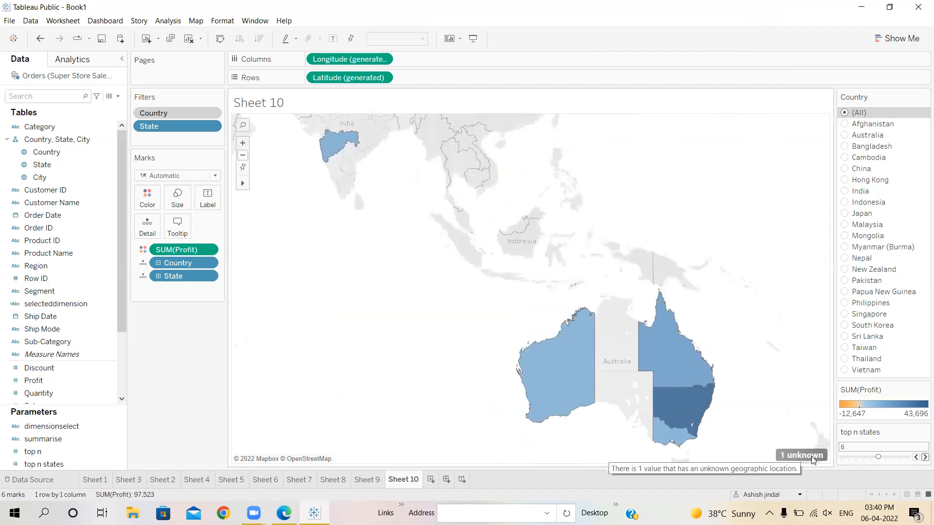
pyautogui.click(920, 457)
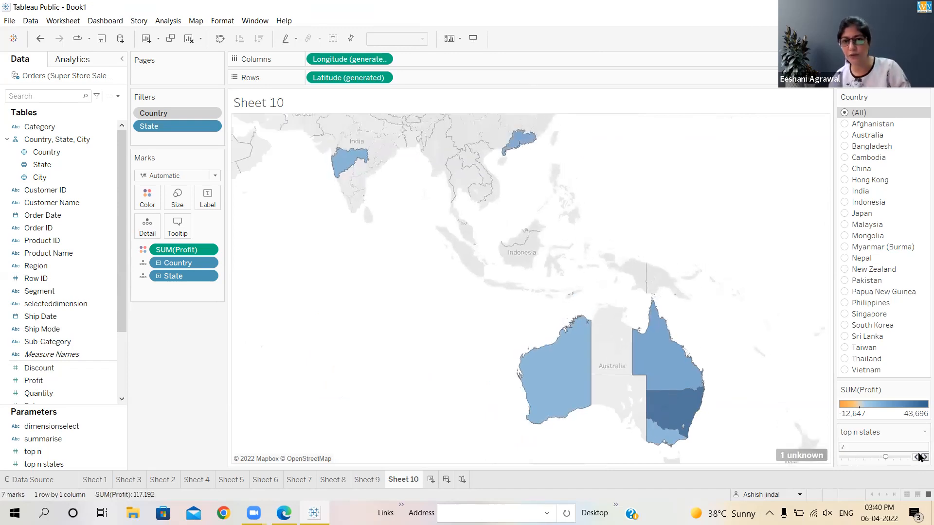
pyautogui.click(920, 457)
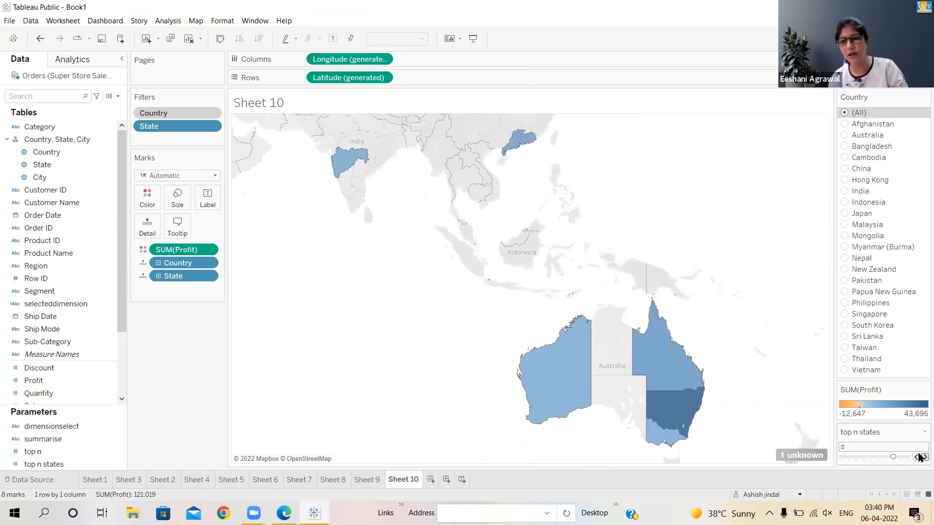
pyautogui.click(920, 457)
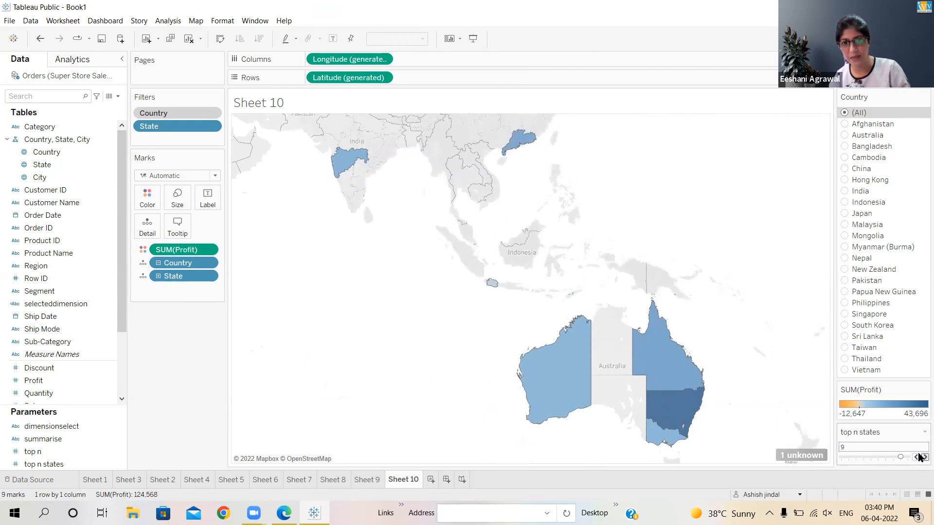
# Reopen the location editor for the unknown state and review the matches for National Capital, Jawa Barat and New South Wales
pyautogui.click(798, 456)
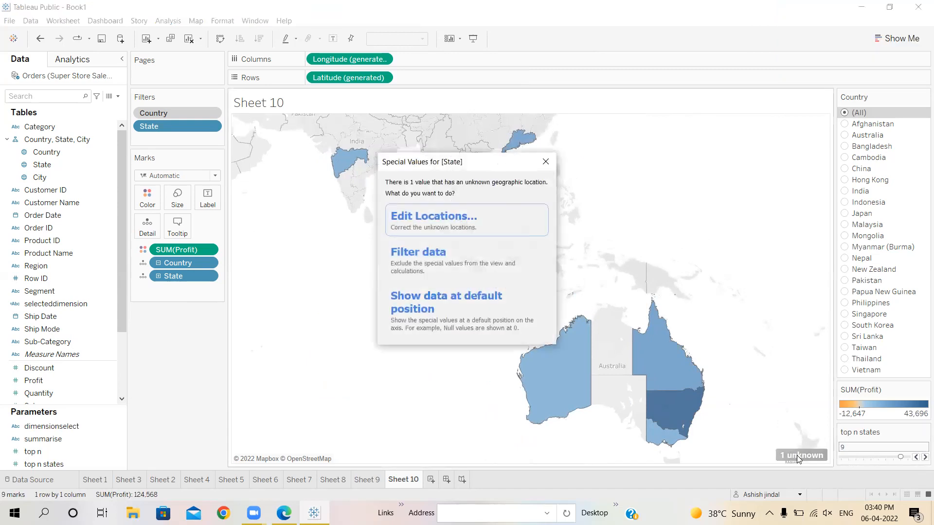
pyautogui.click(442, 224)
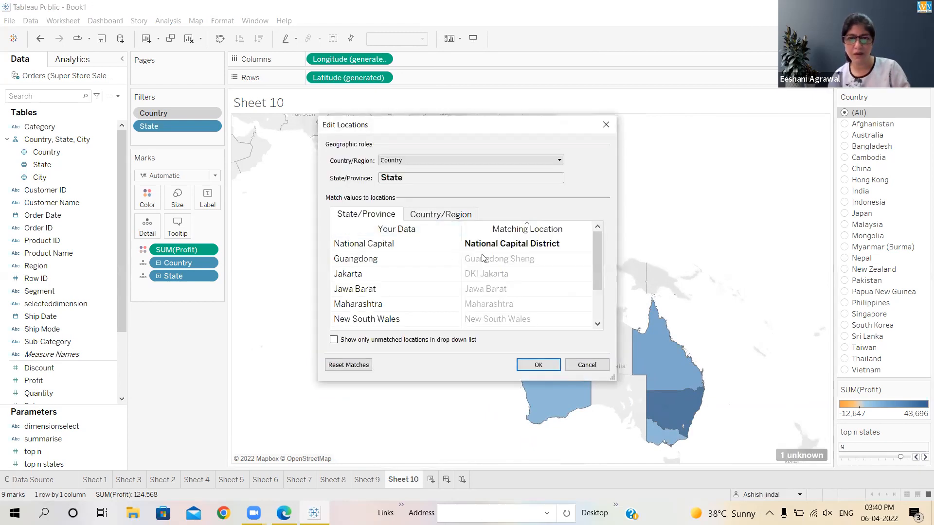
pyautogui.click(542, 244)
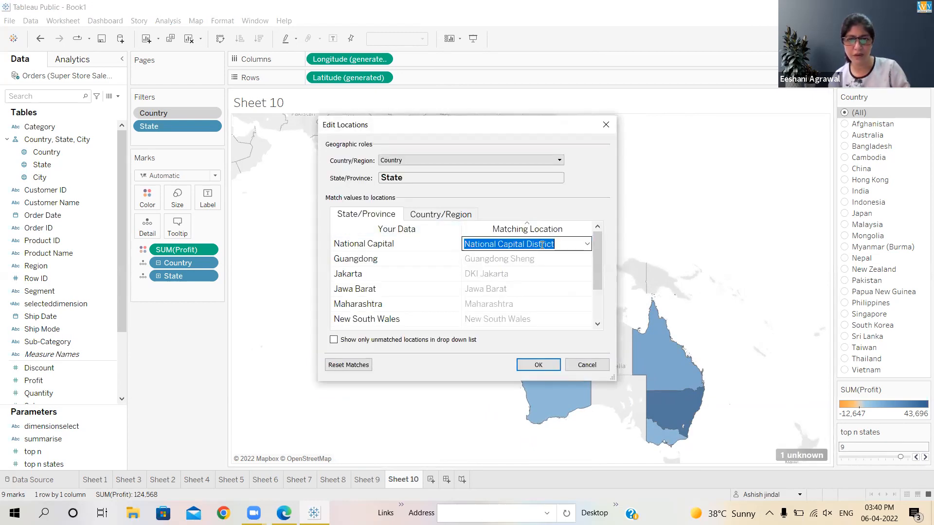
pyautogui.click(541, 284)
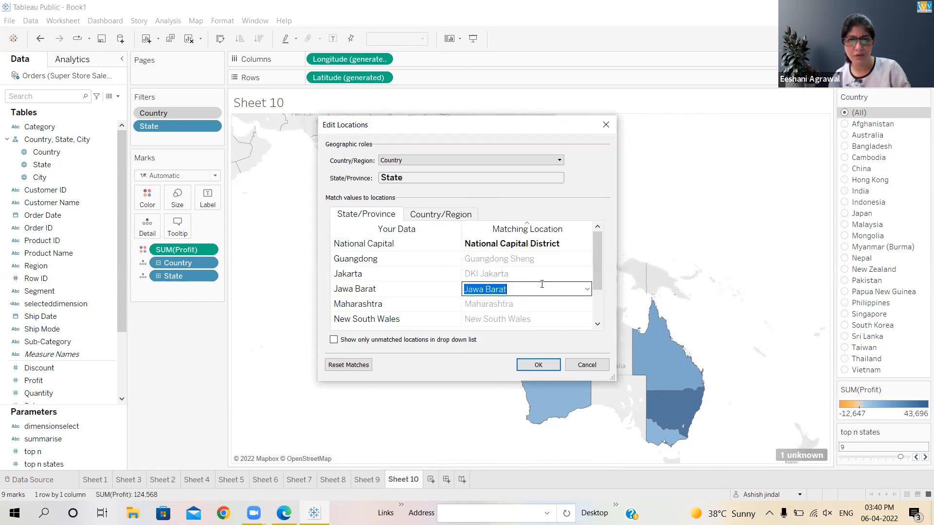
pyautogui.click(536, 317)
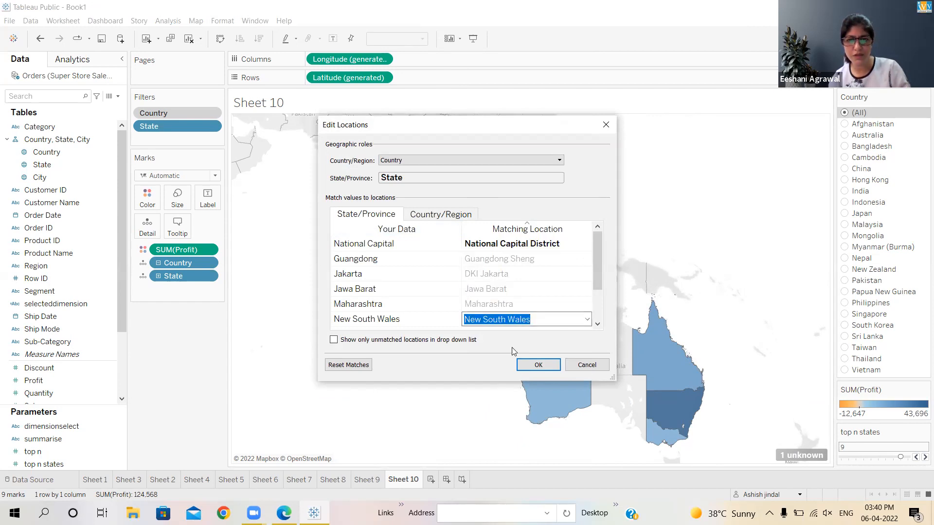
pyautogui.click(535, 366)
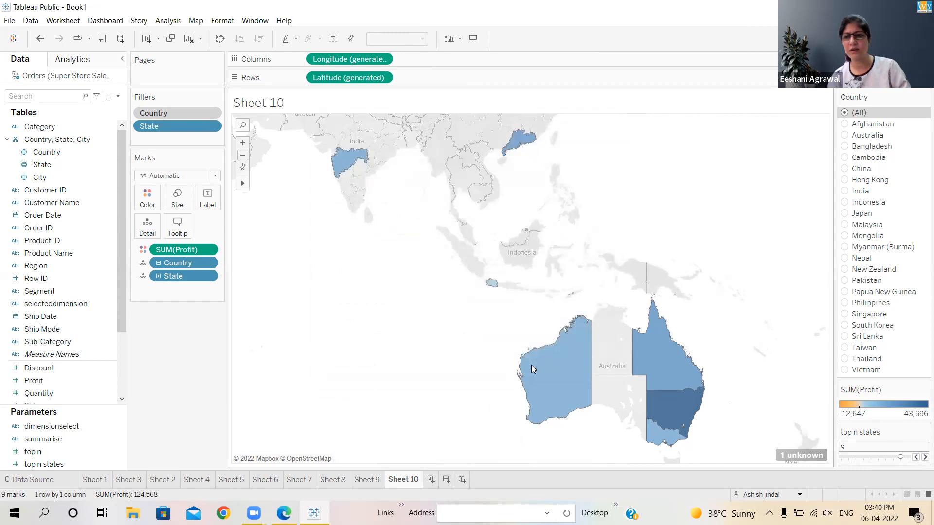
# Hide the unknown-location indicator on the map
pyautogui.rightClick(799, 455)
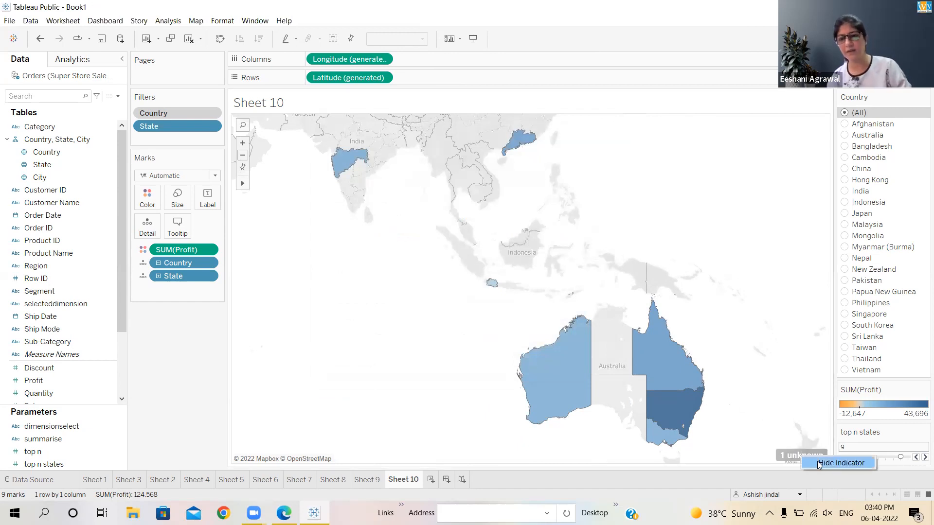
pyautogui.click(817, 461)
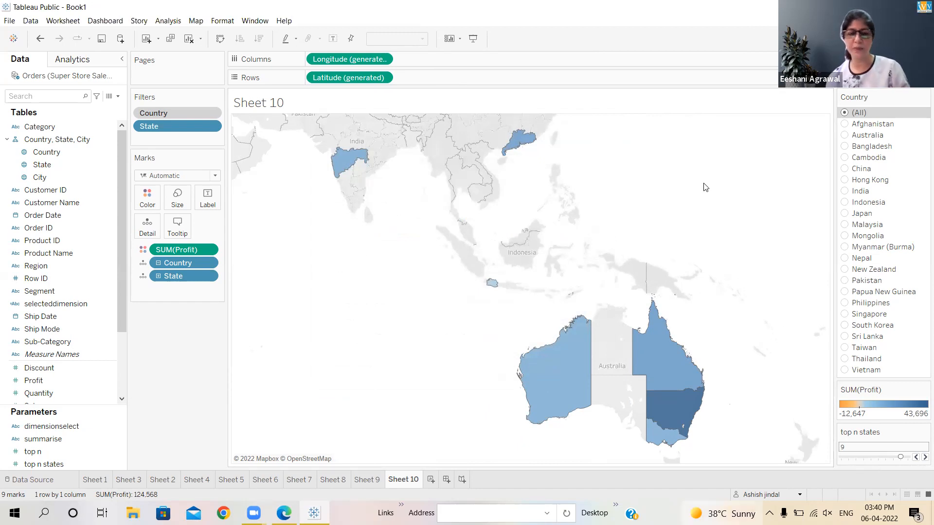